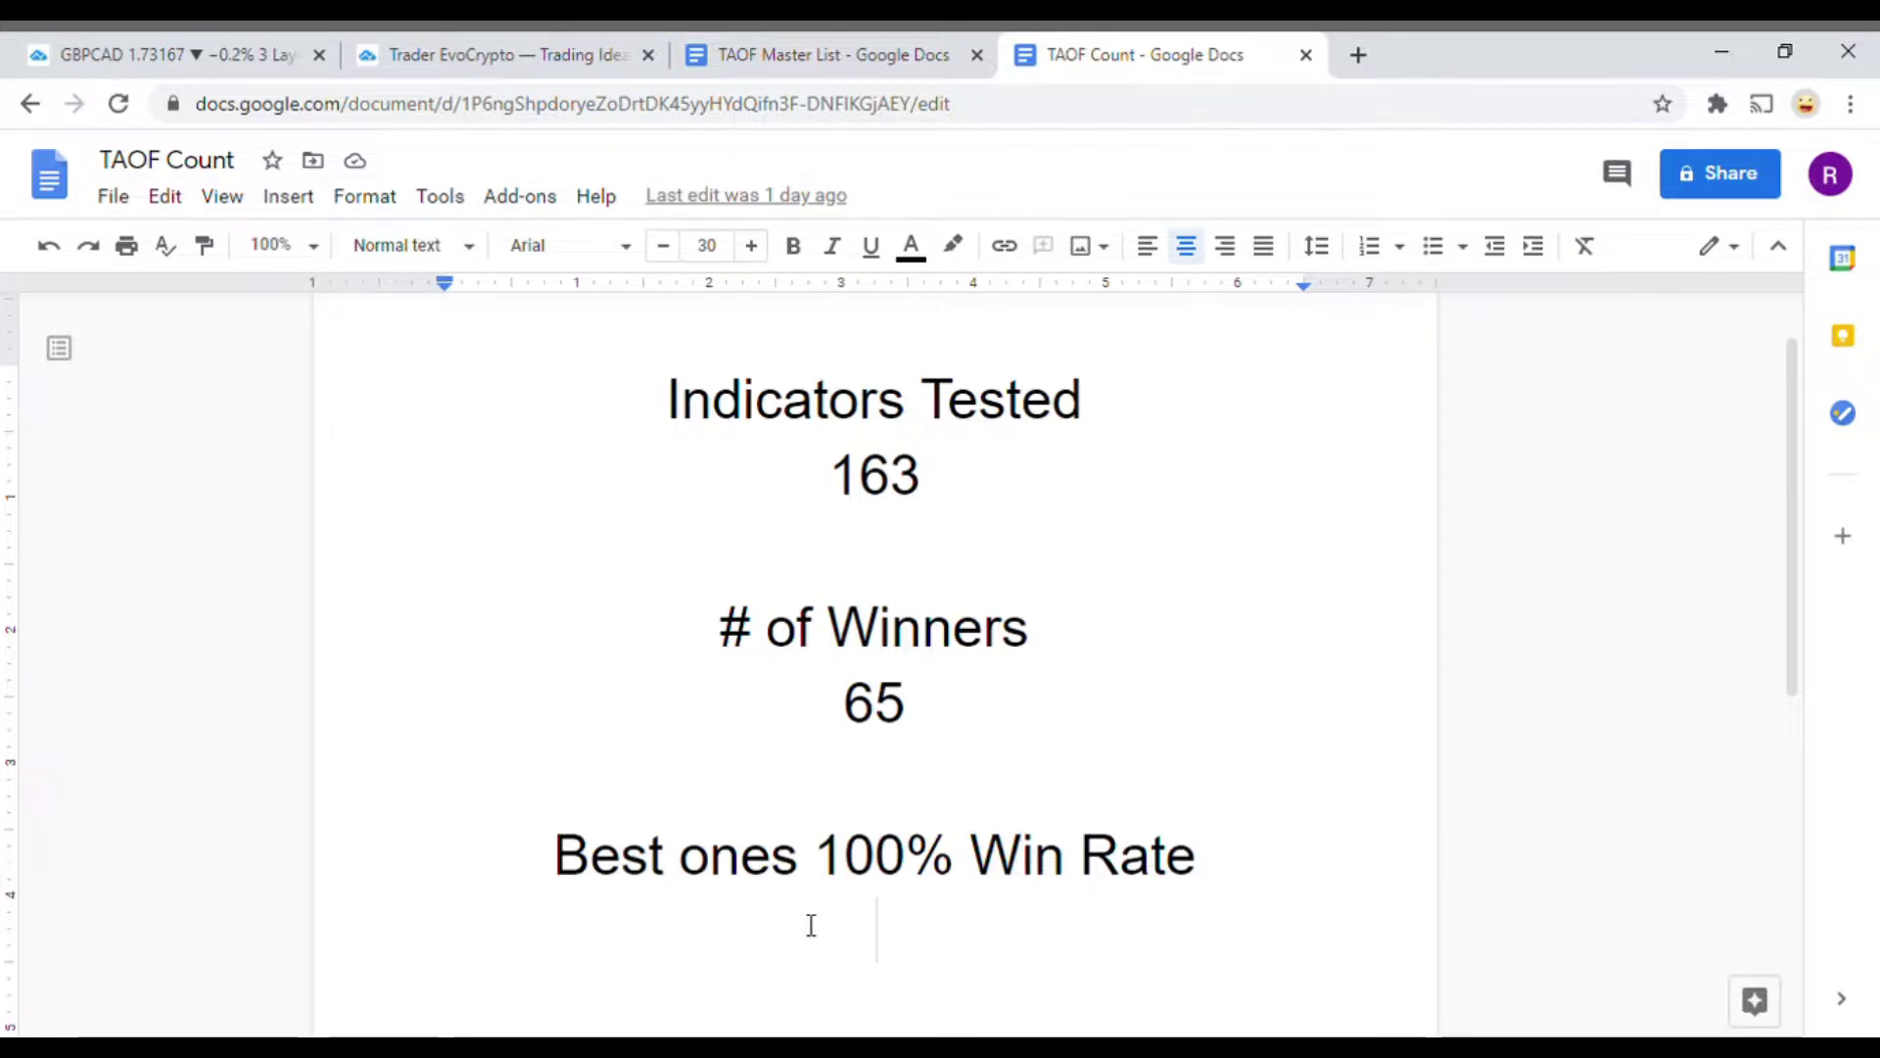
Switch to the GBPCAD chart in TradingView and open the style settings of the ATR Break-Out indicator
left_click(106, 57)
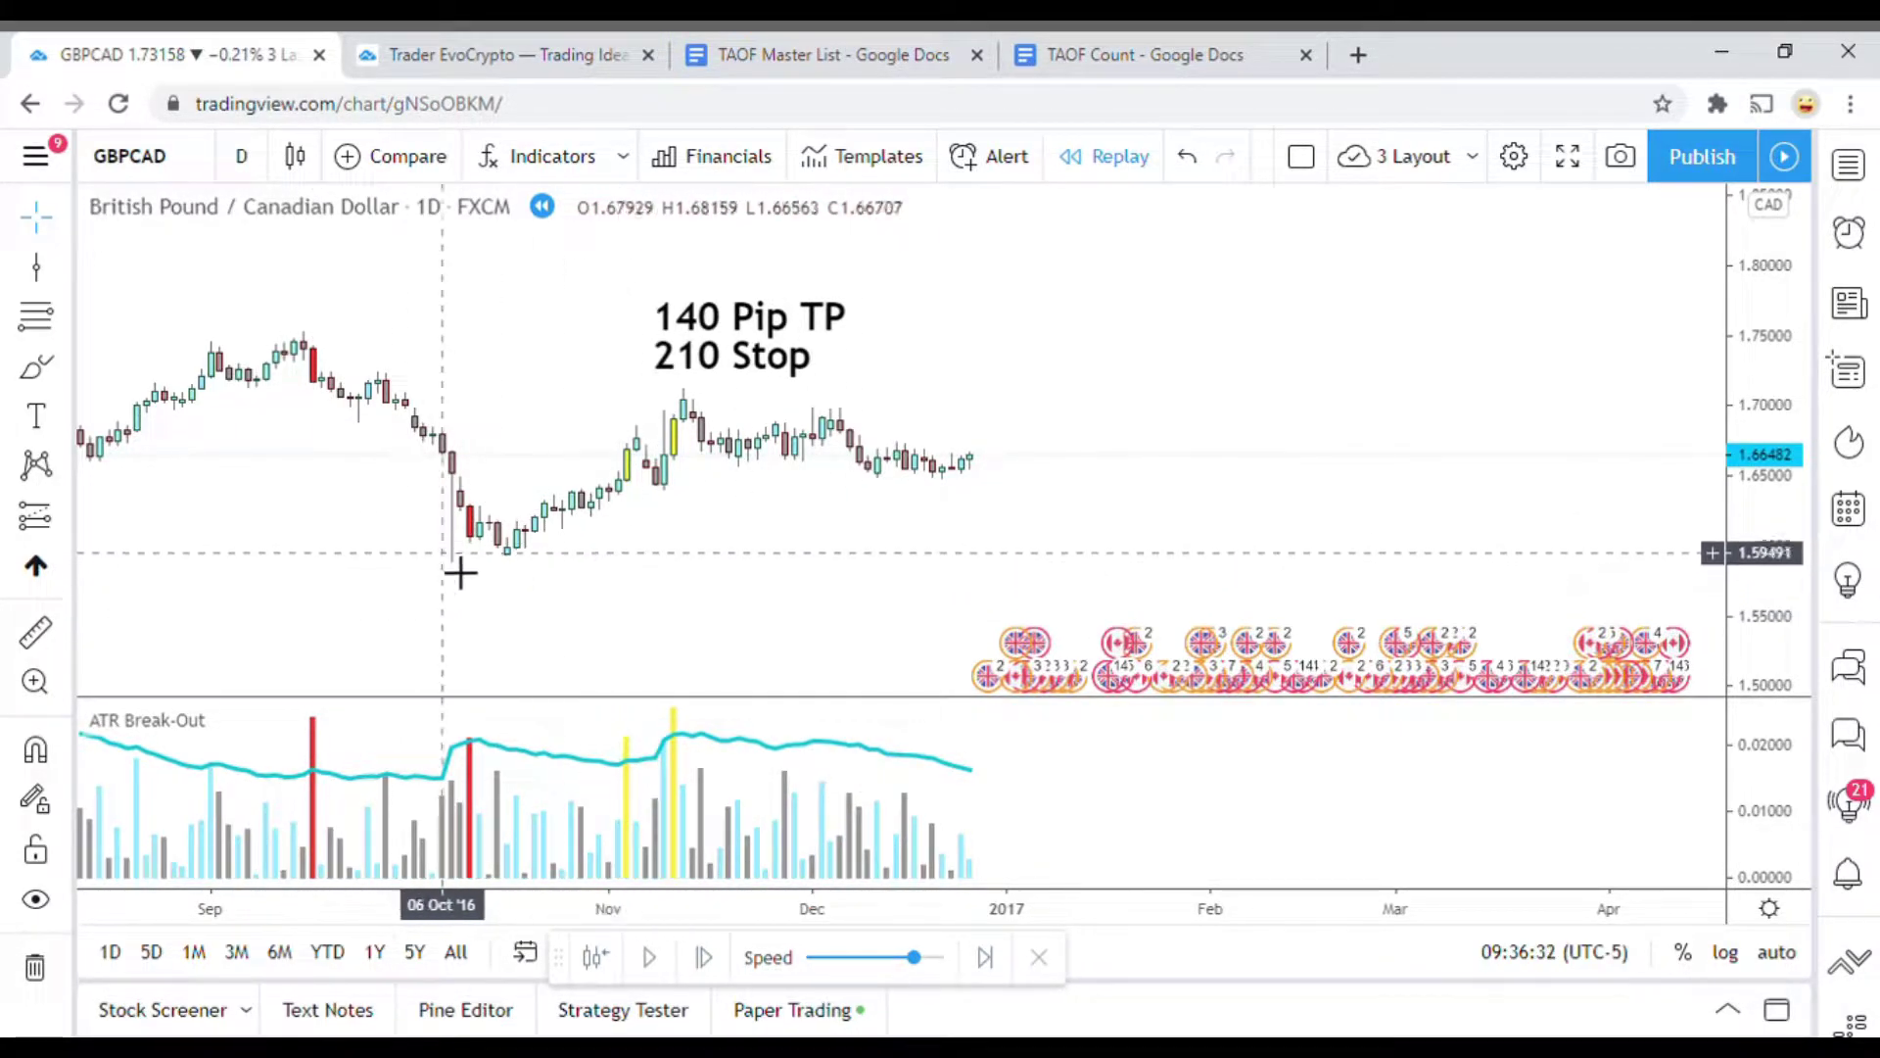
left_click_drag(701, 588, 744, 584)
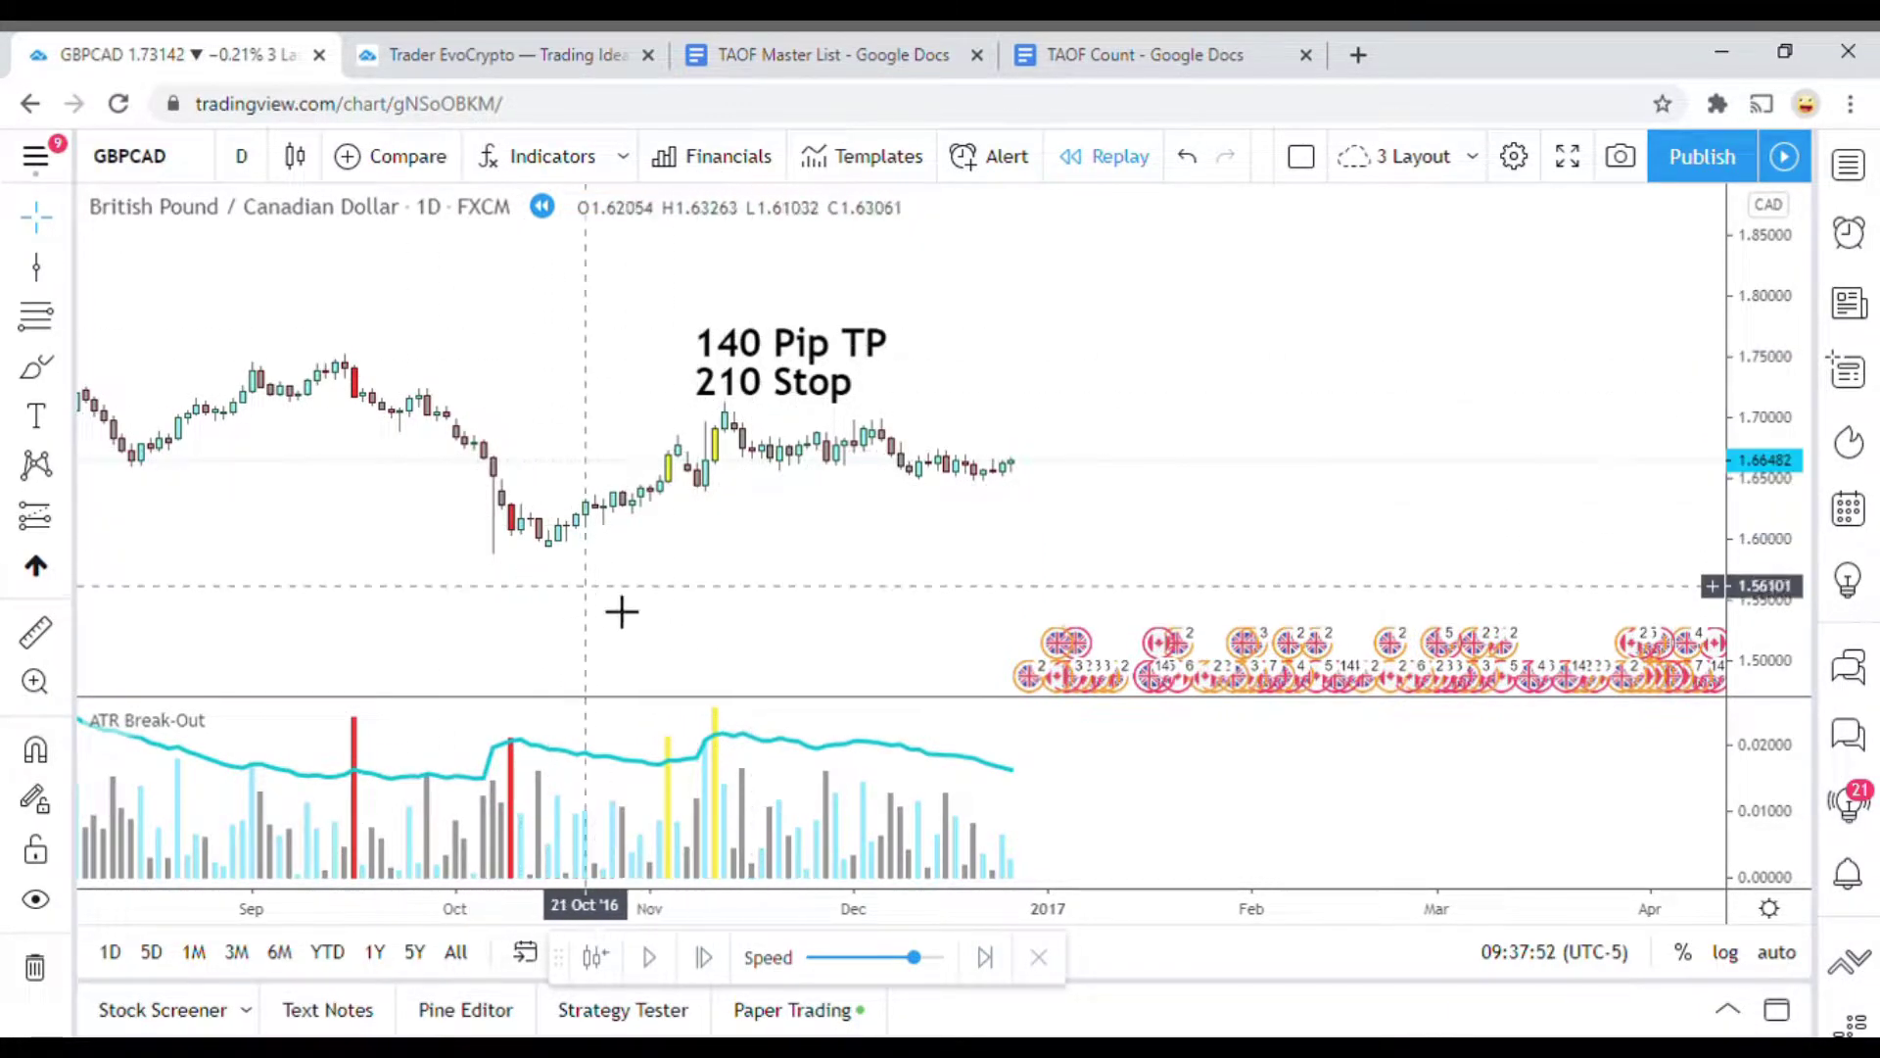
mouse_move(265, 727)
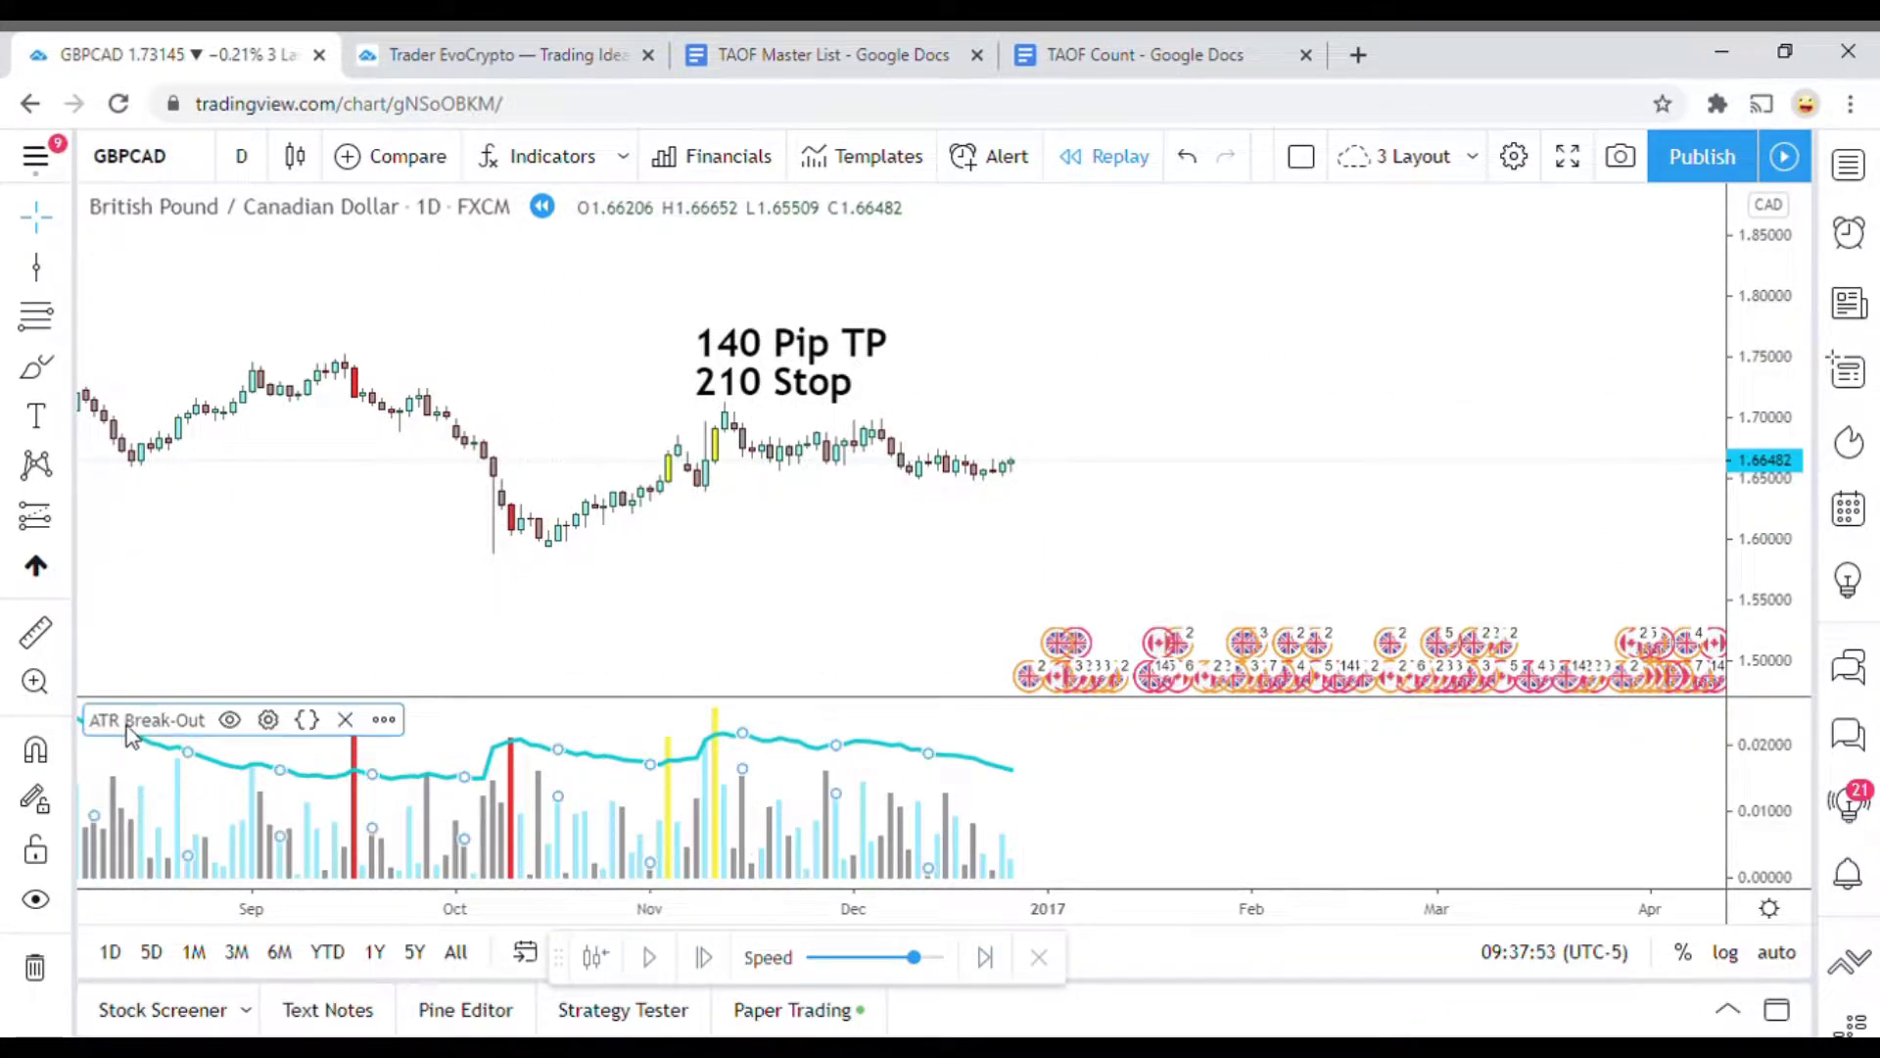
left_click(286, 733)
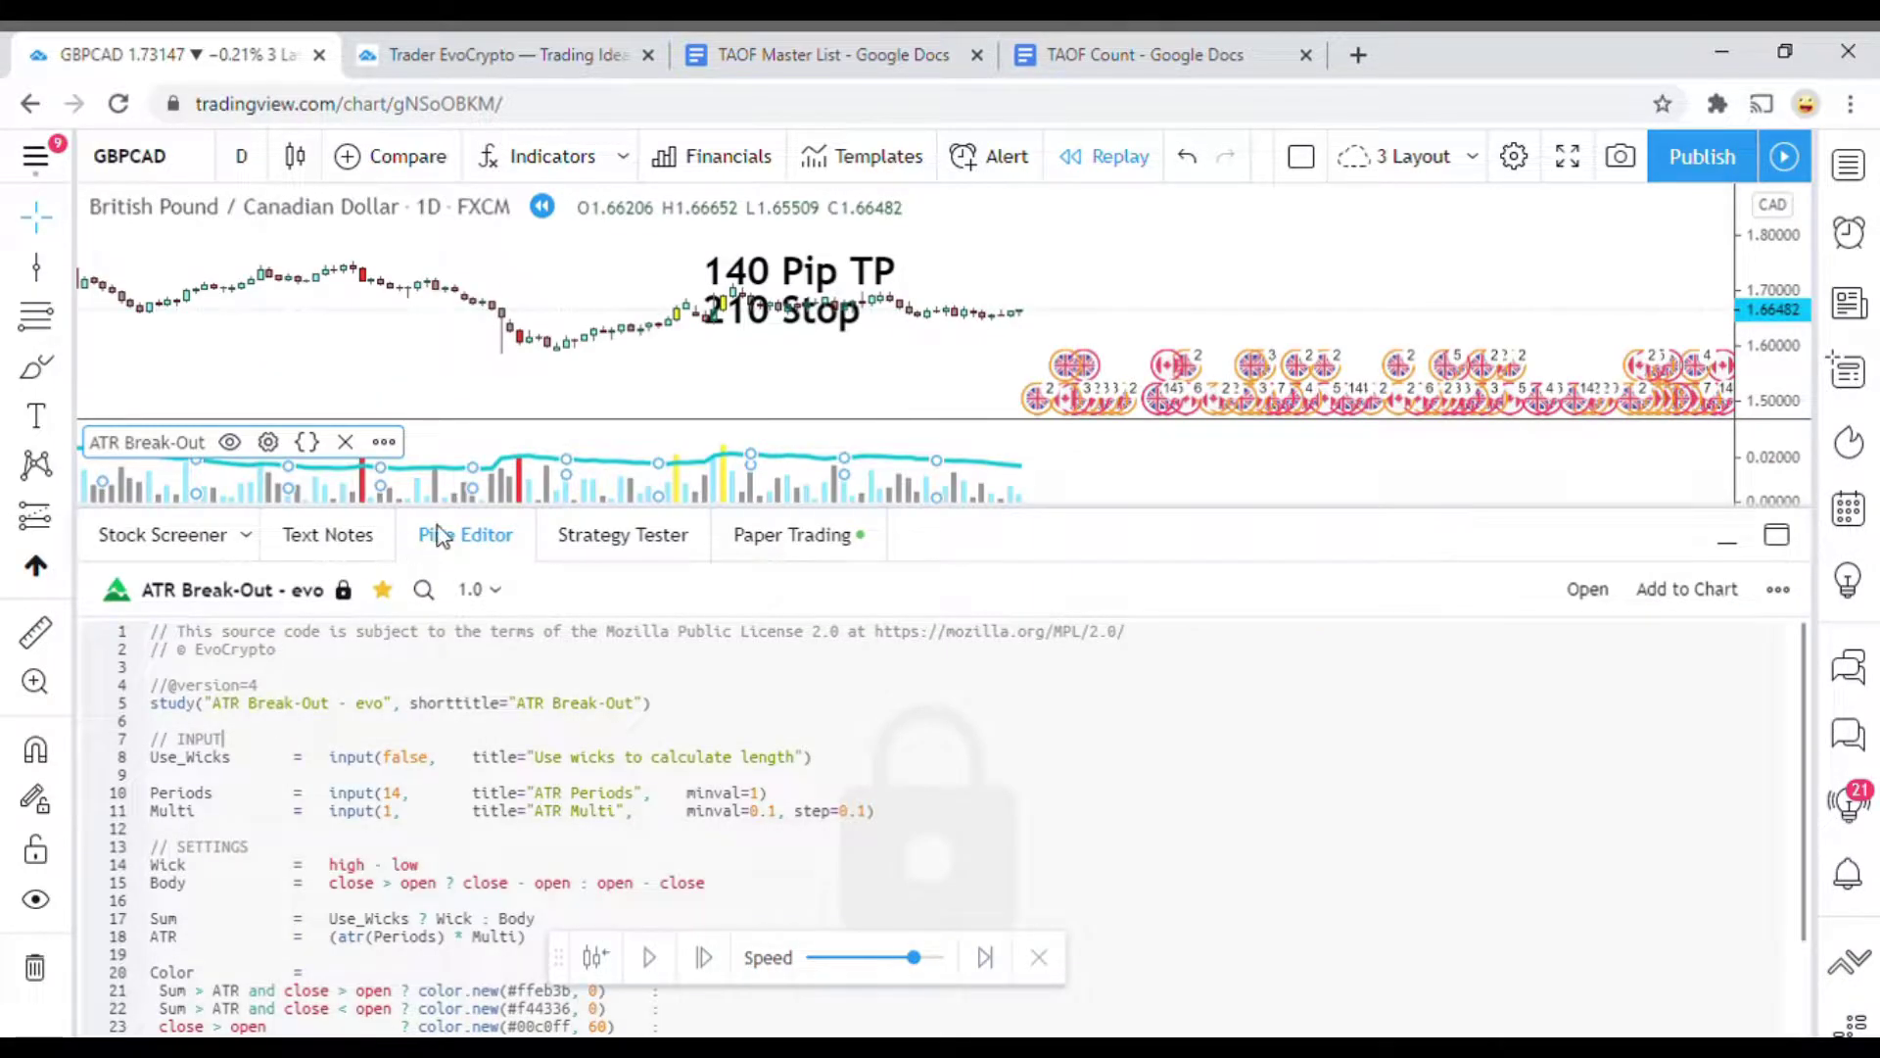
left_click(438, 537)
left_click(268, 721)
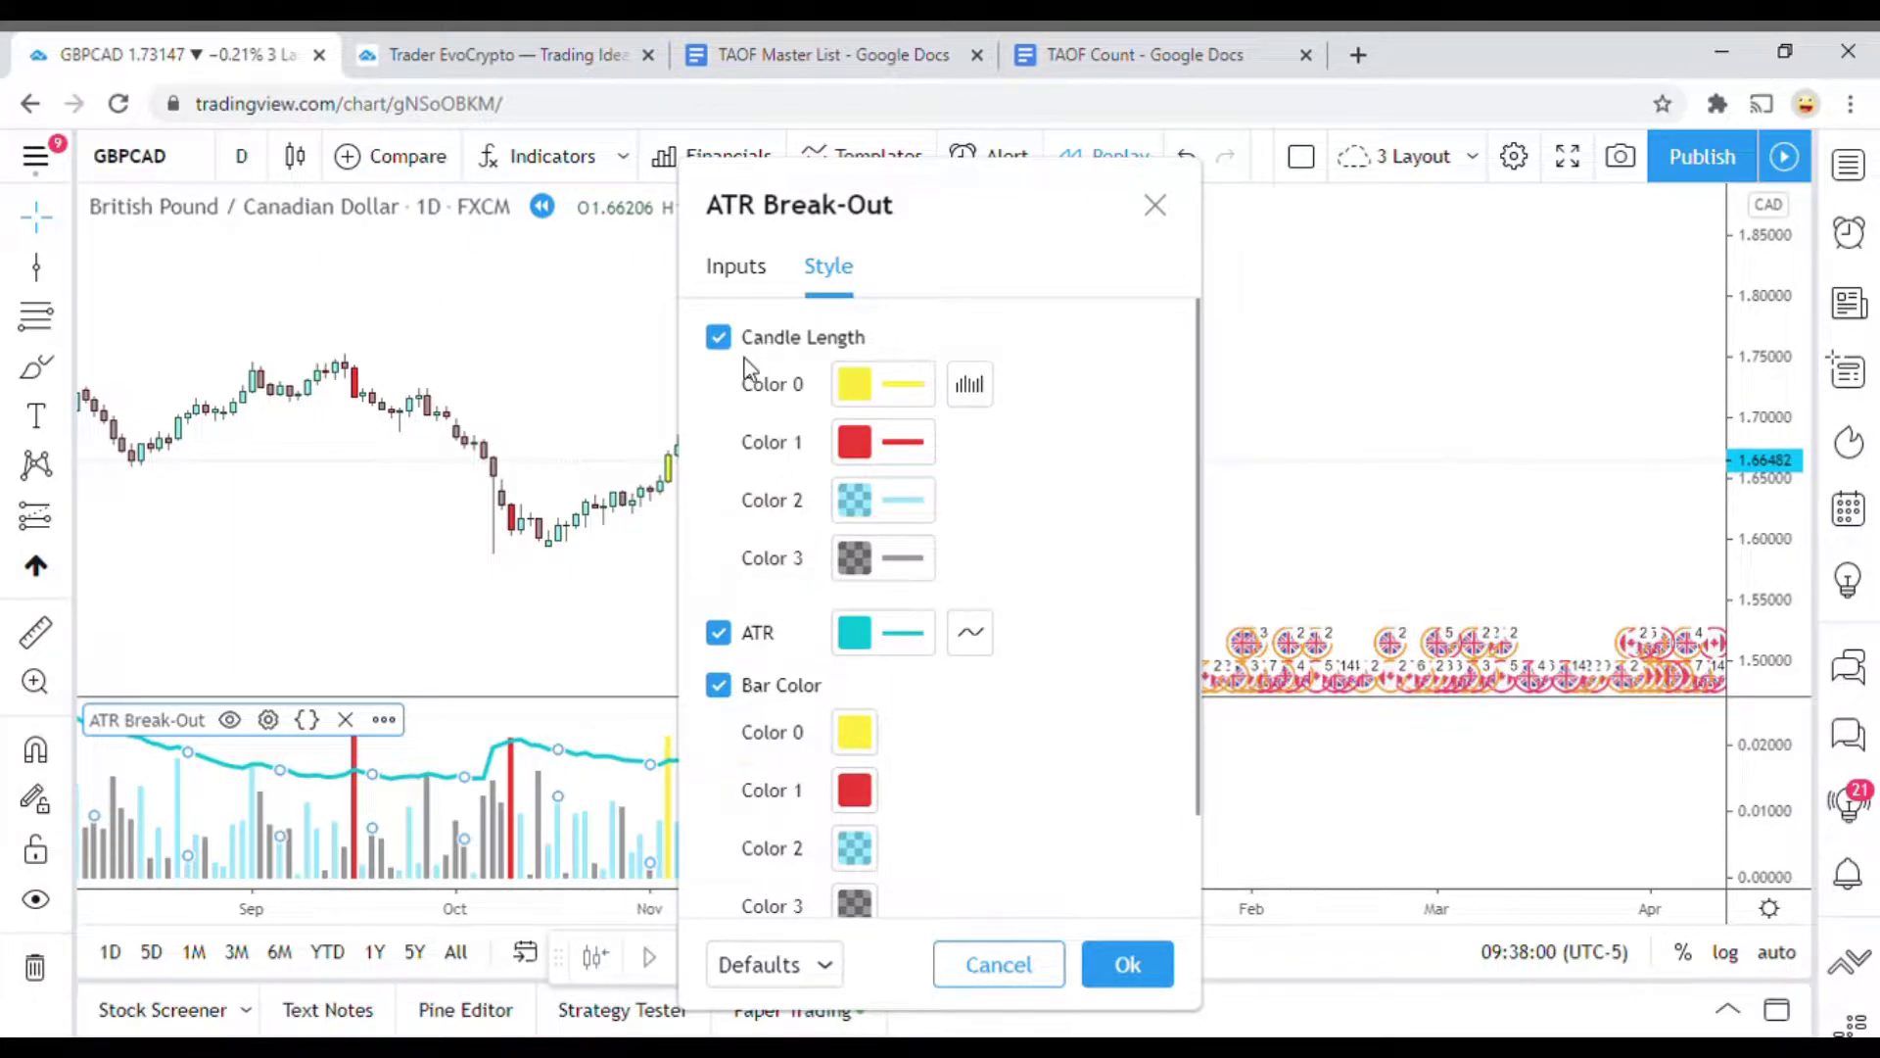
scroll(770, 490, "down", 2)
scroll(775, 505, "up", 2)
Set the Candle Length colors to bright green for Color 0 and bright red for Color 1
left_click(850, 384)
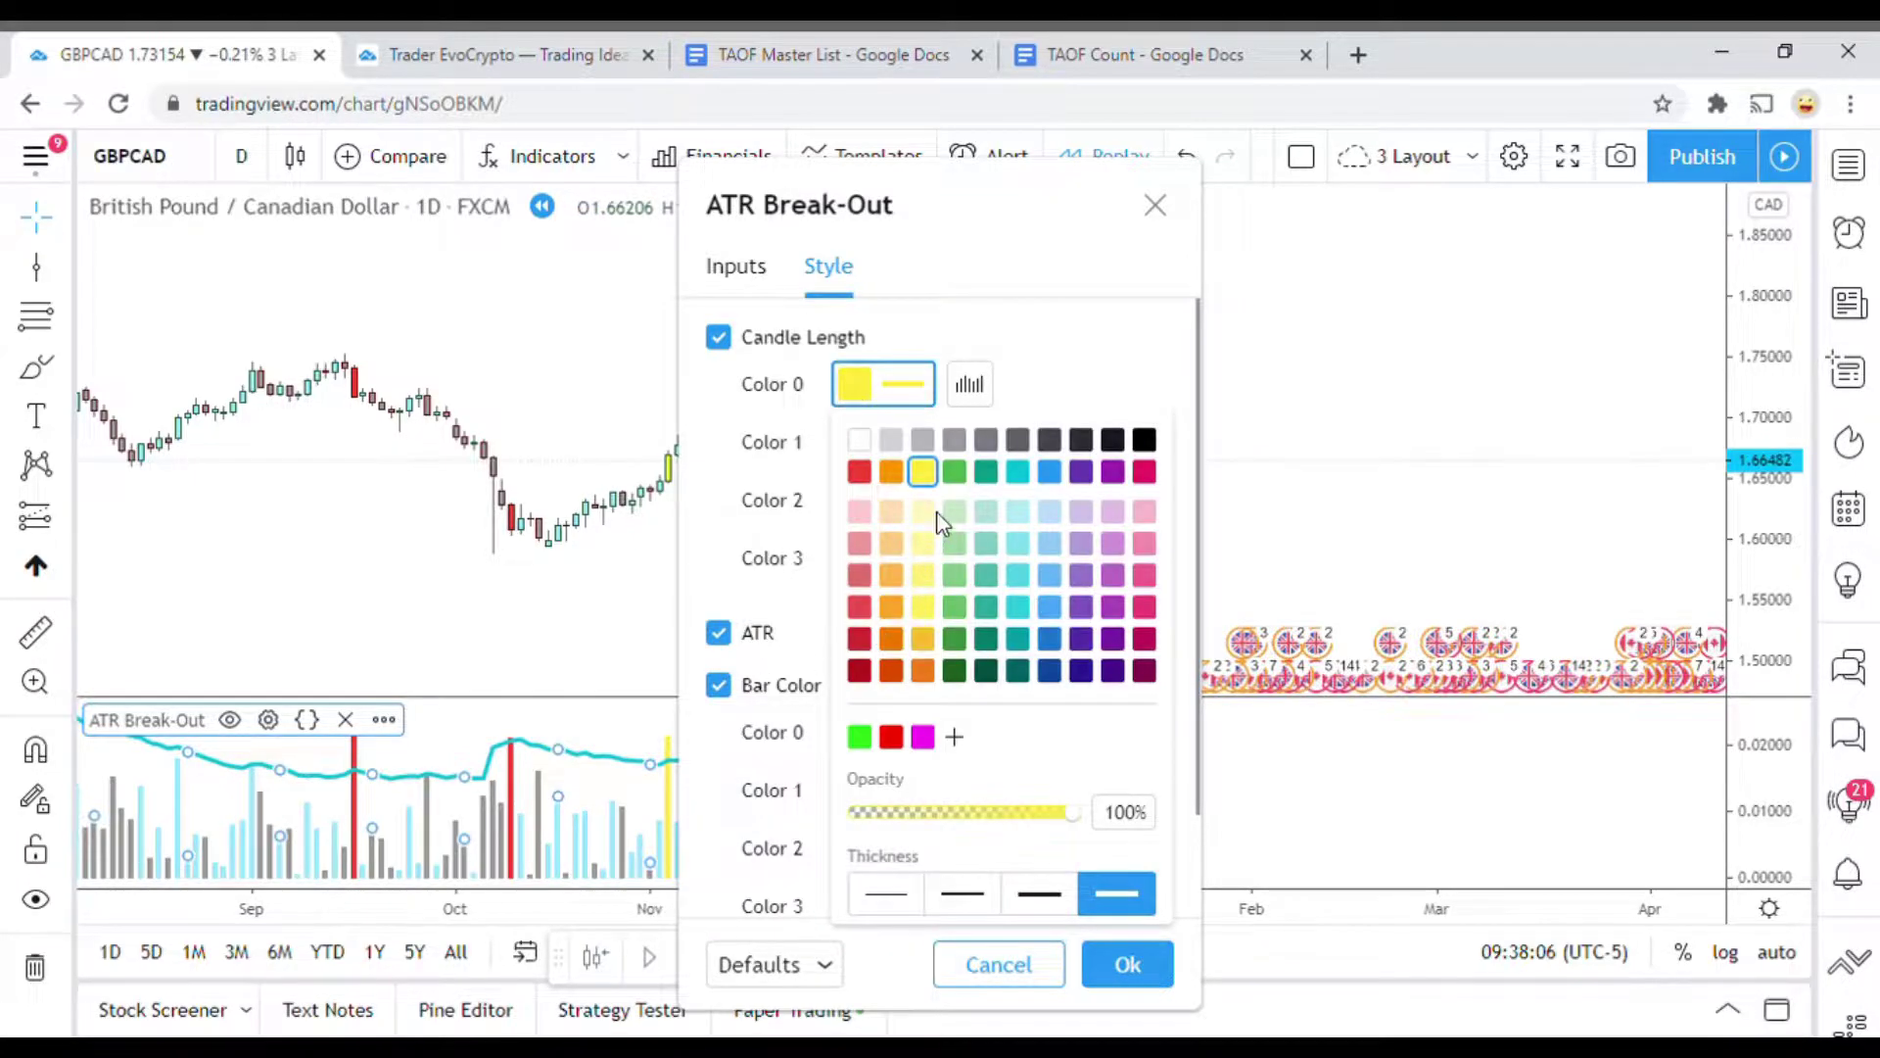
left_click(860, 737)
left_click(1107, 335)
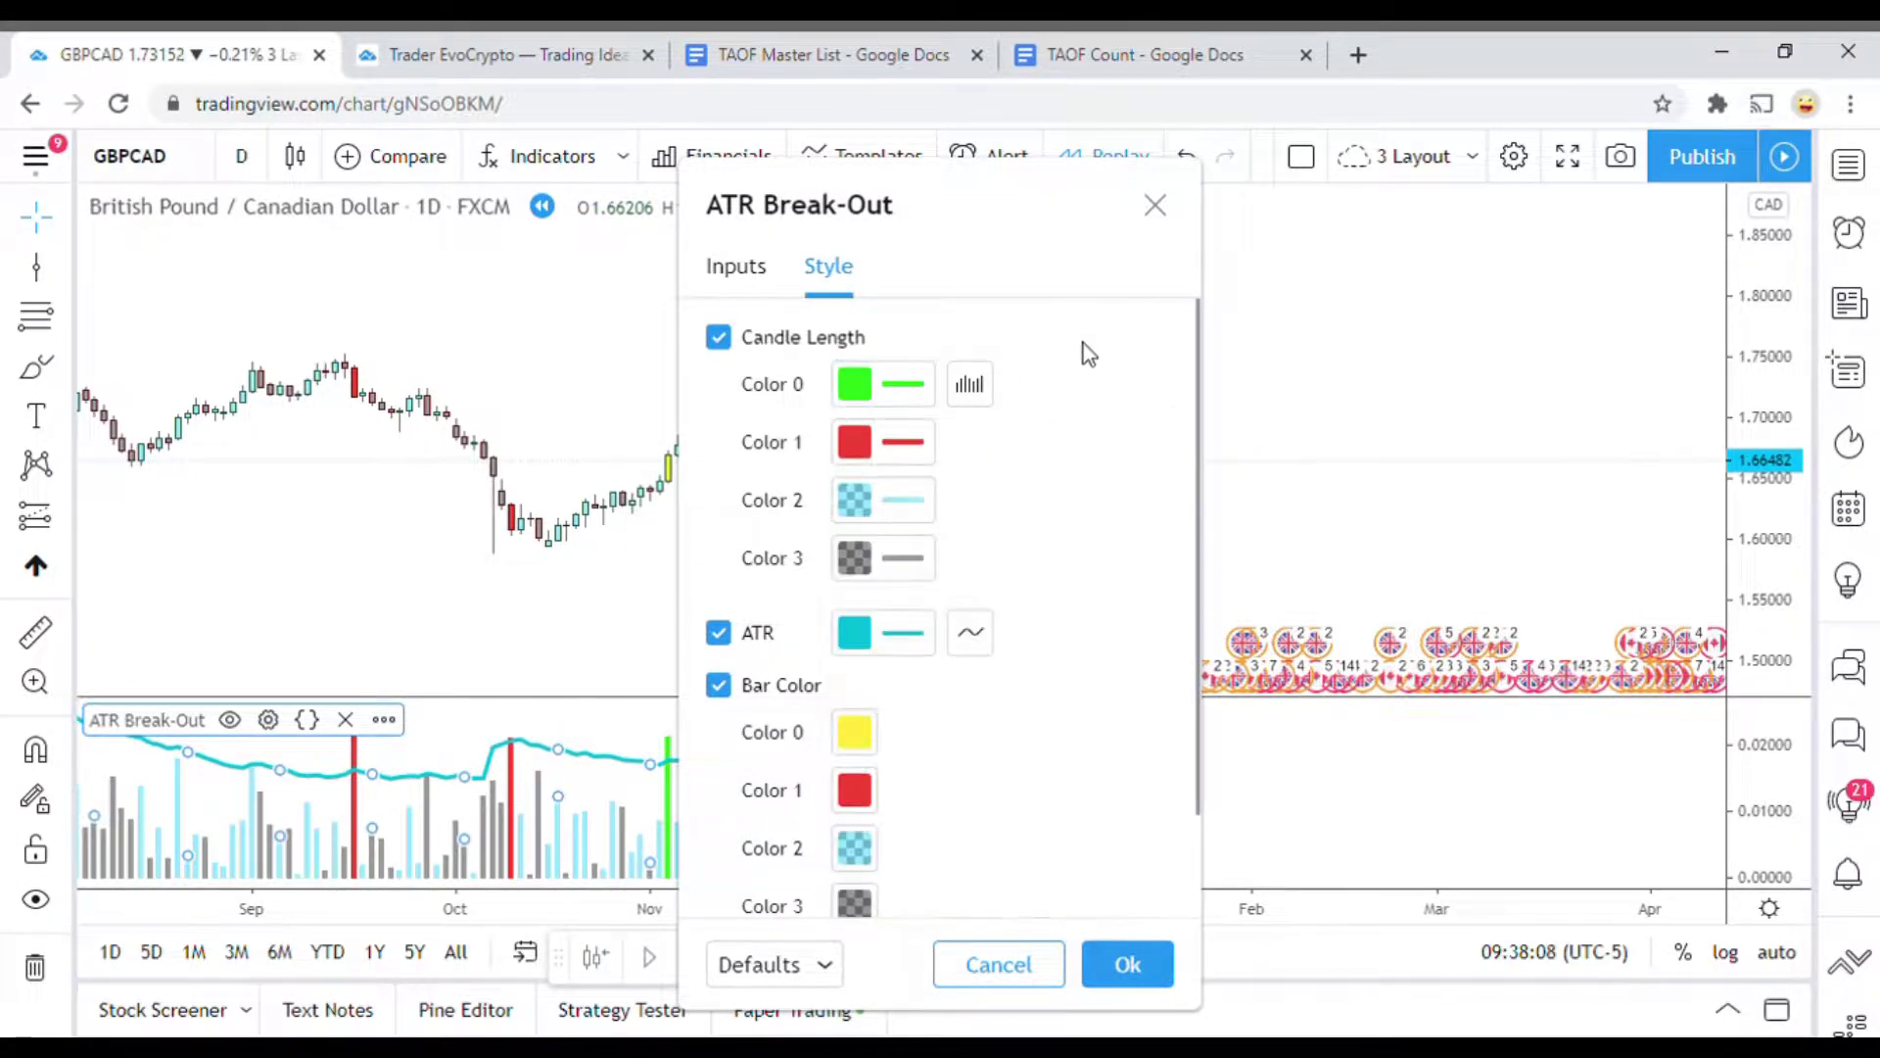
left_click(846, 449)
left_click(891, 795)
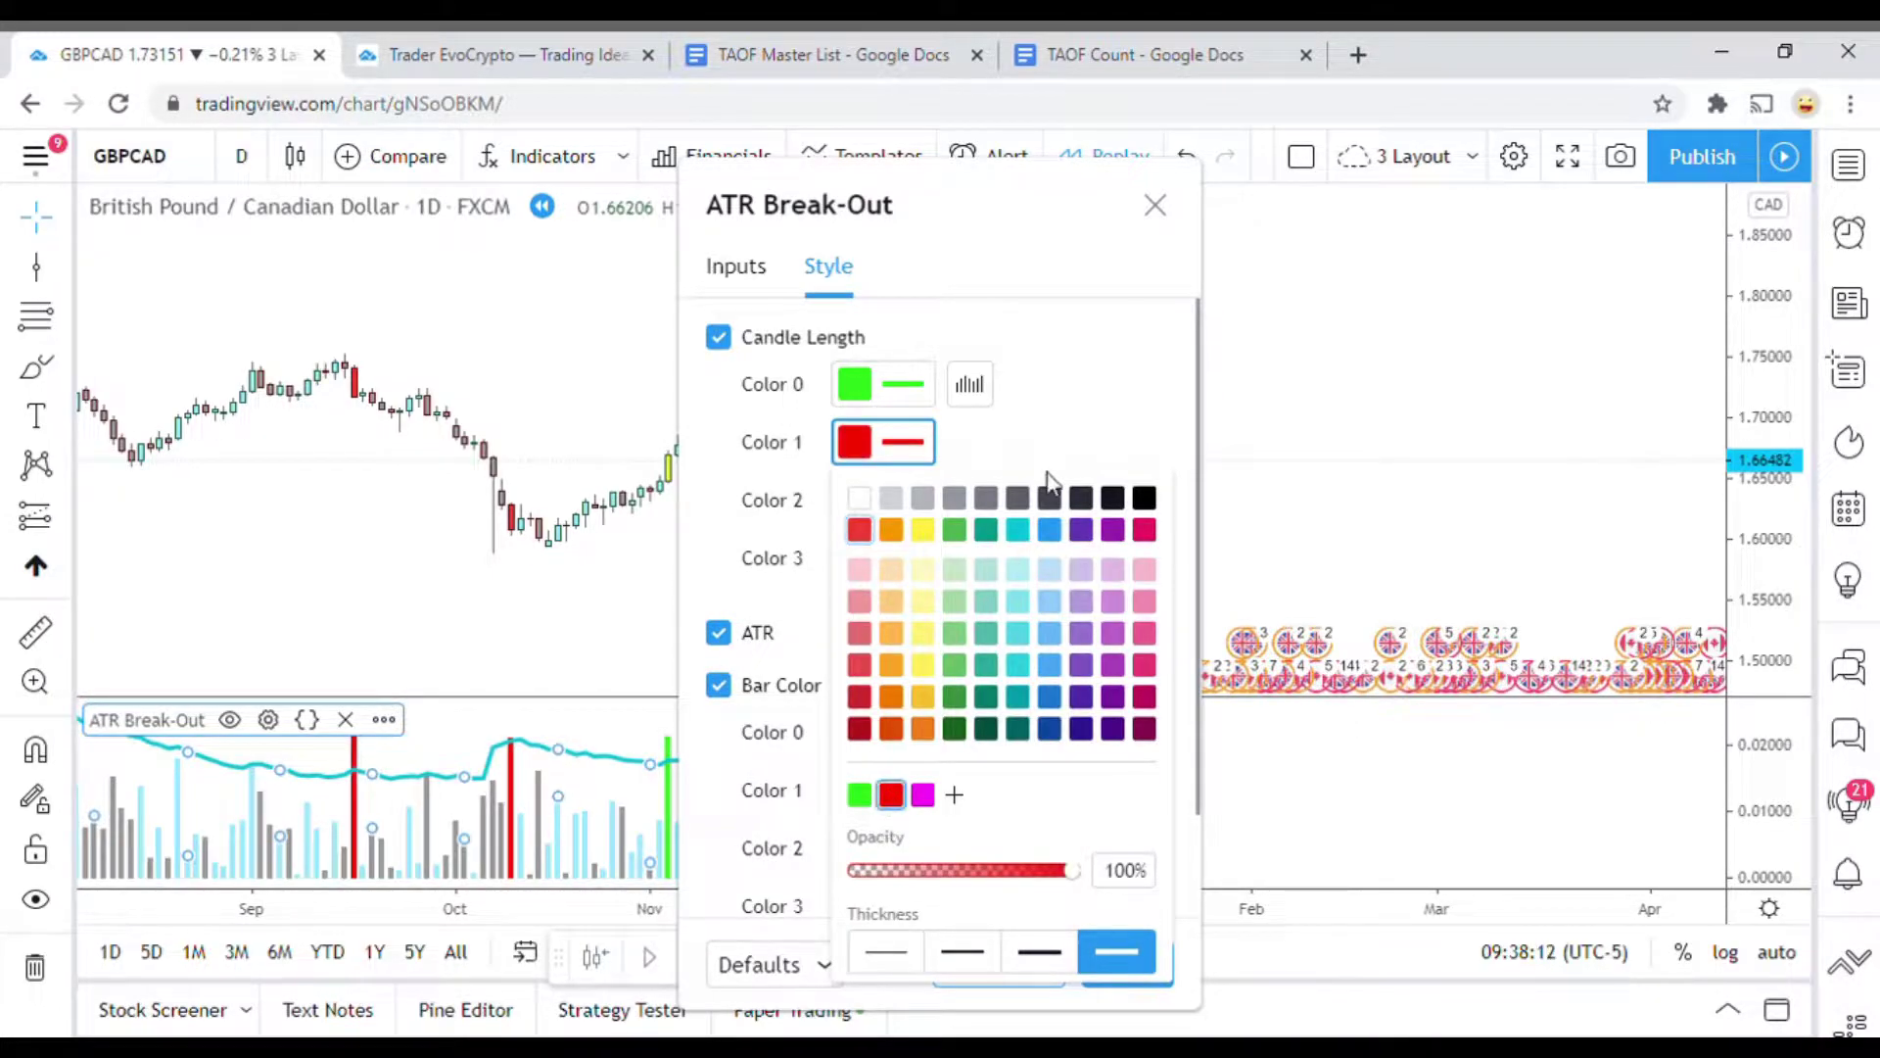
left_click(1054, 407)
Set Color 0 under Bar Color to the custom bright green
left_click(853, 735)
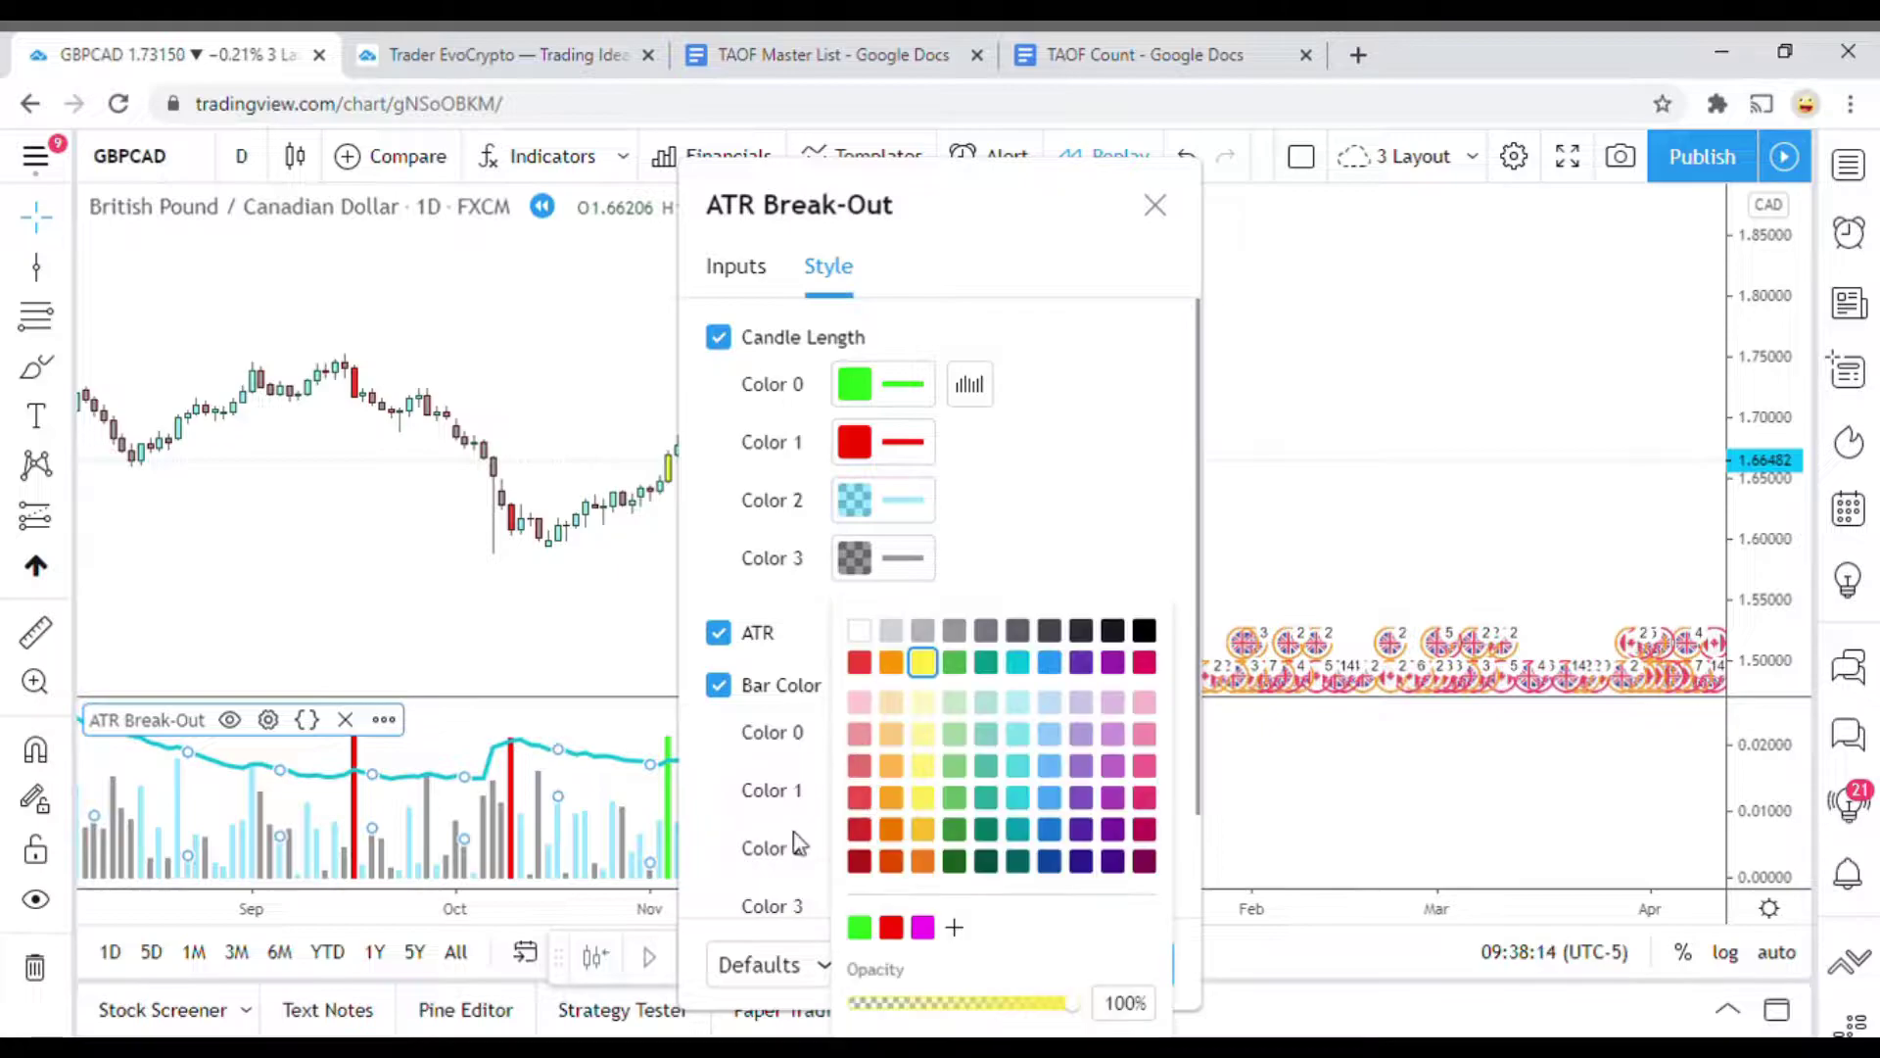
left_click(858, 927)
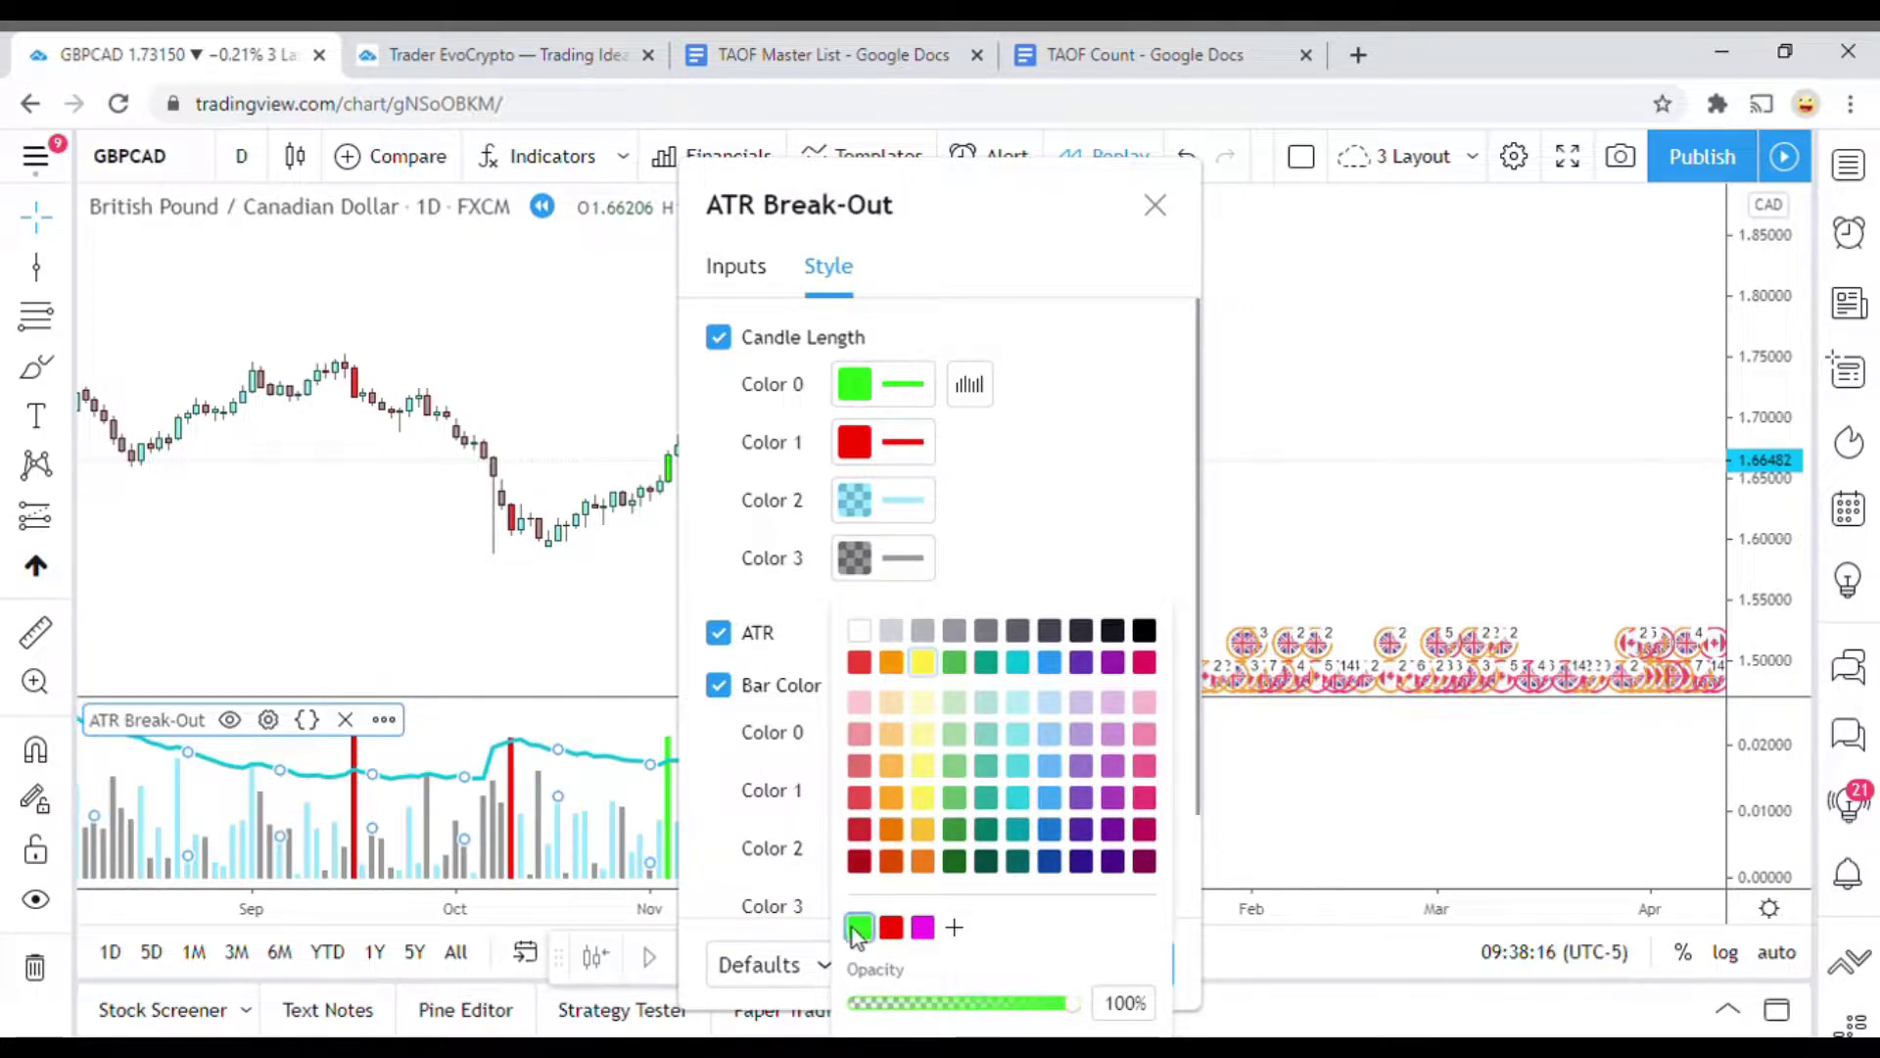
left_click(989, 573)
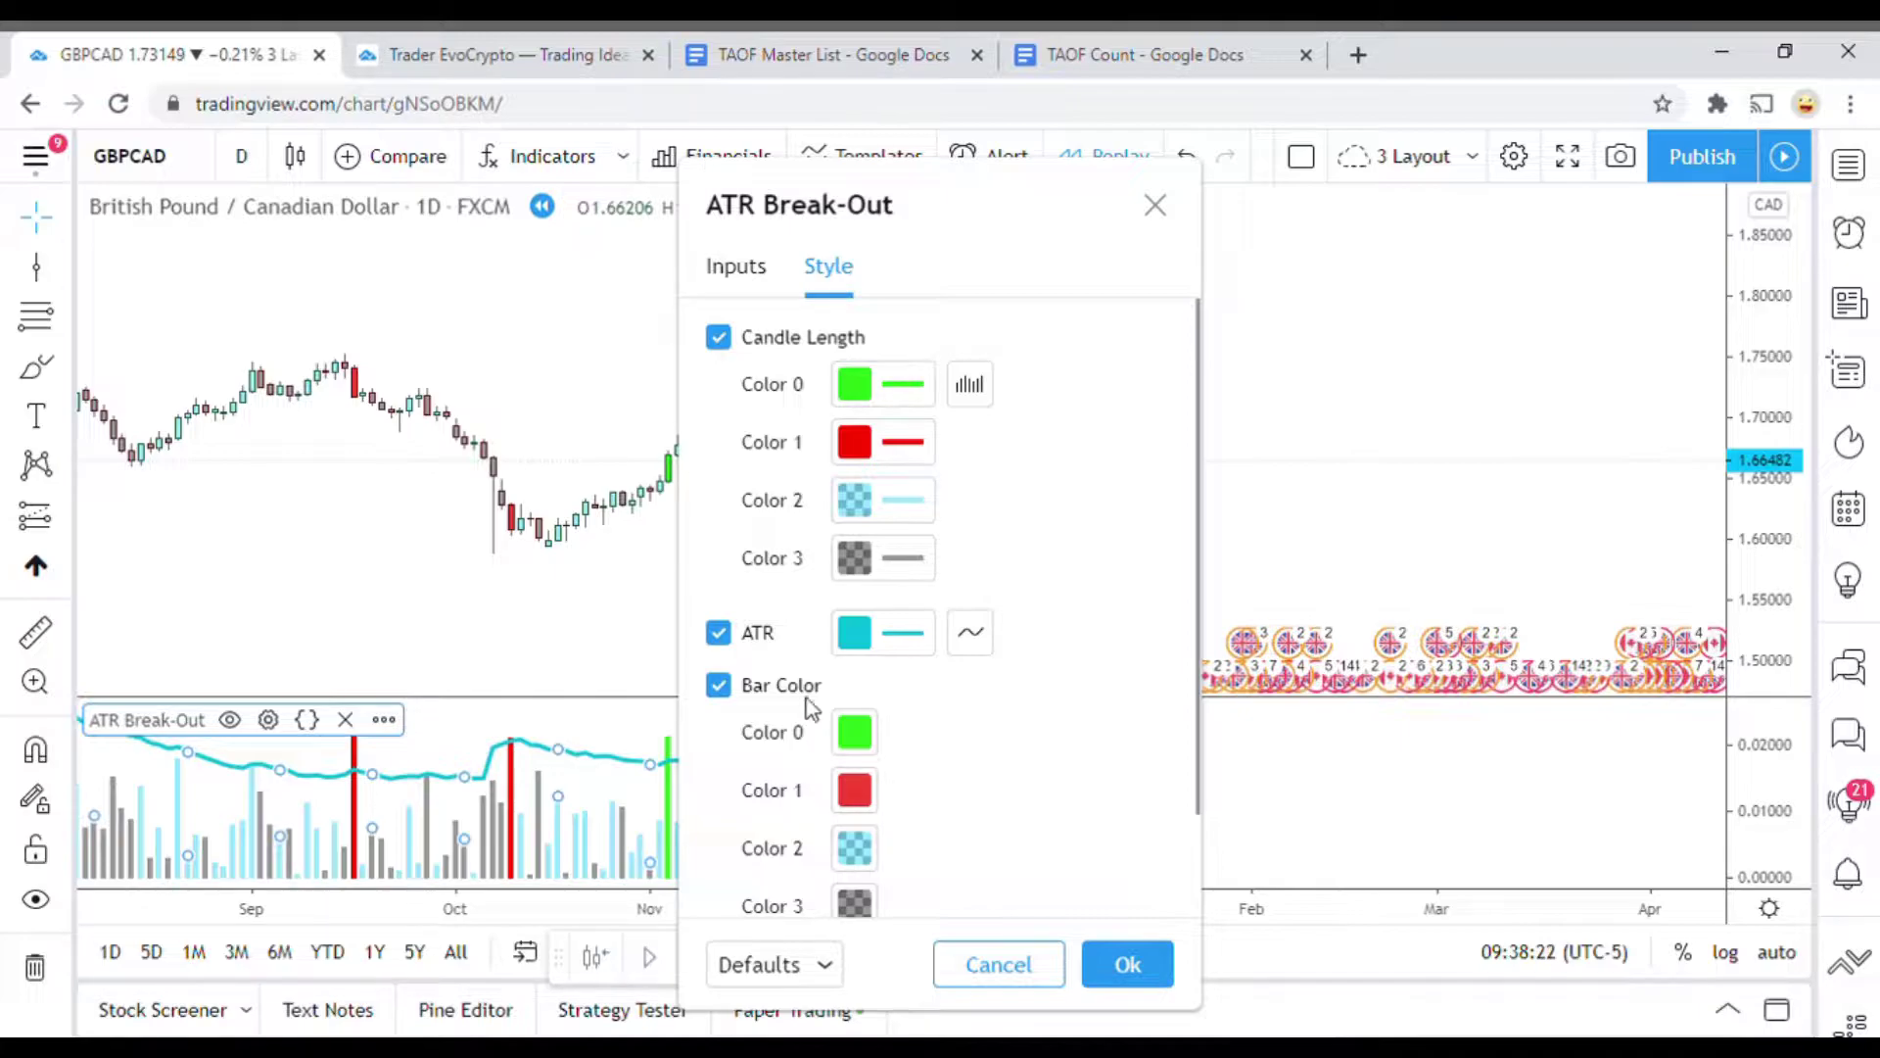
Set Color 0 back to yellow under both Bar Color and Candle Length
left_click(858, 731)
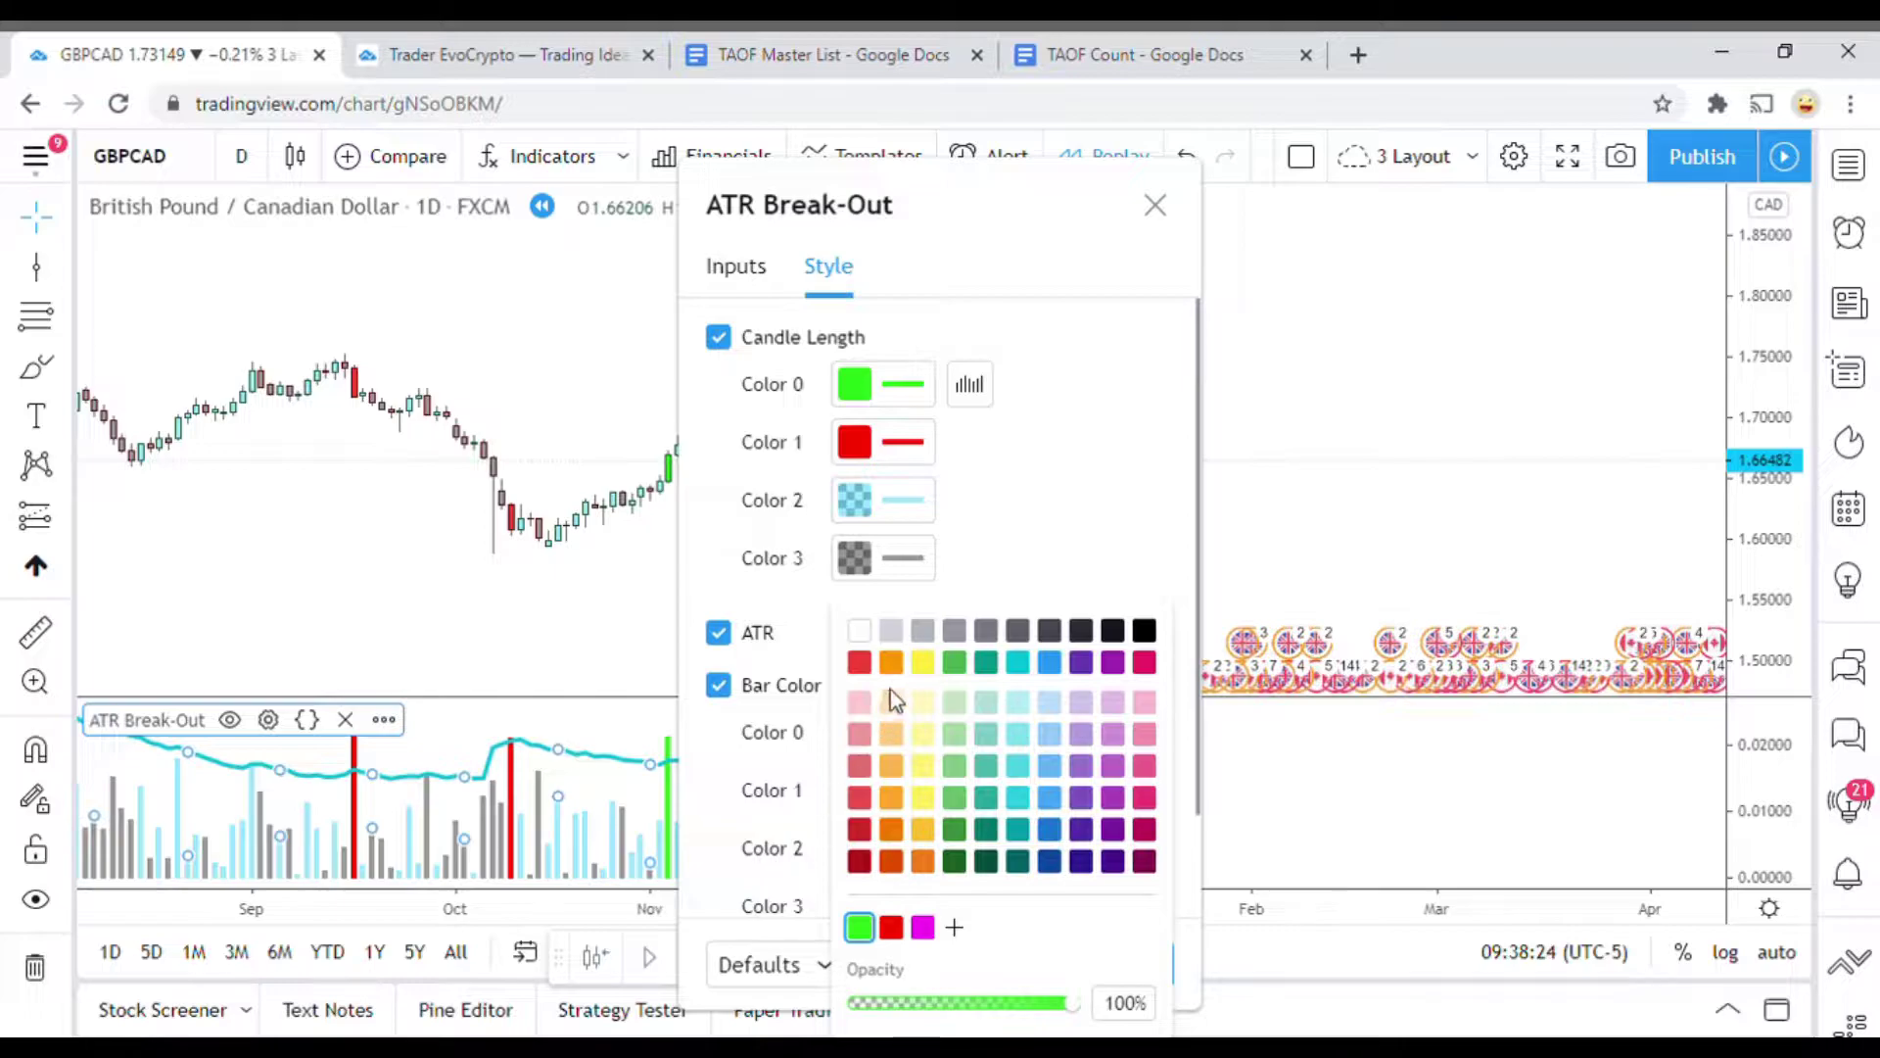
left_click(933, 669)
left_click(1060, 499)
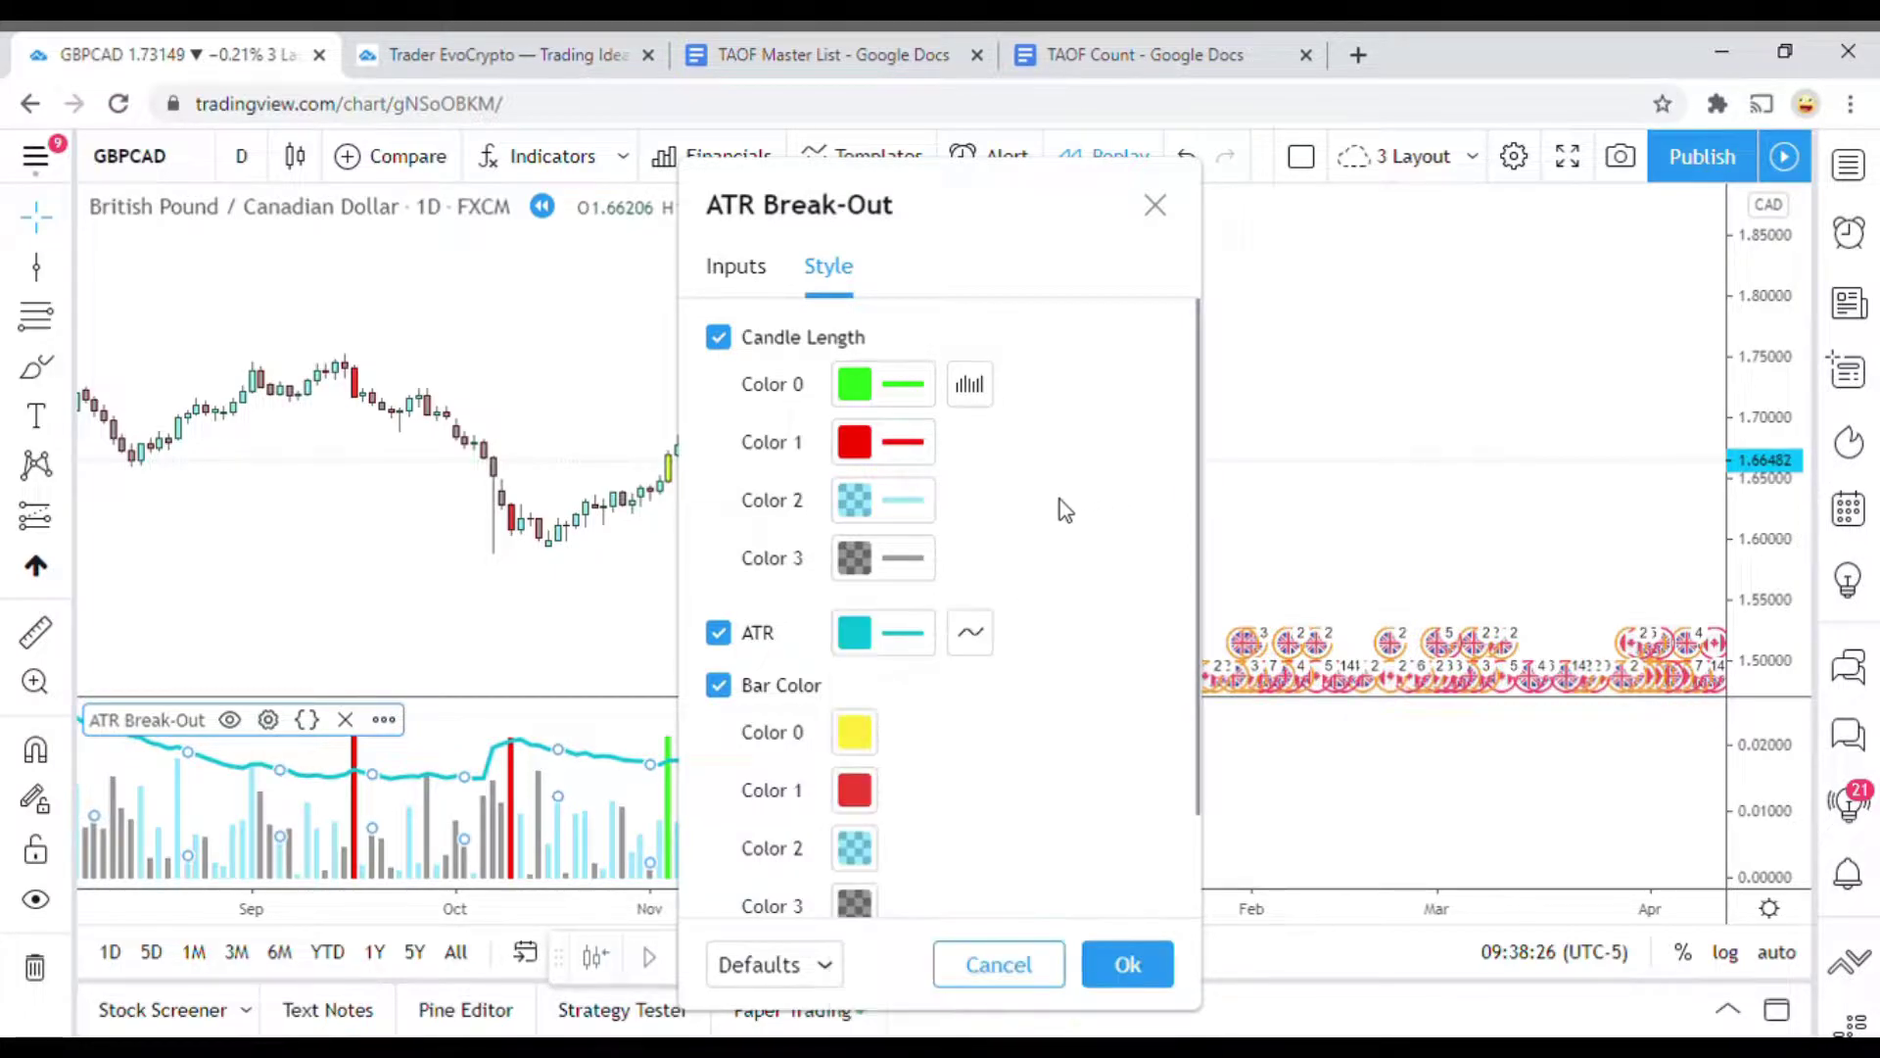
left_click(856, 386)
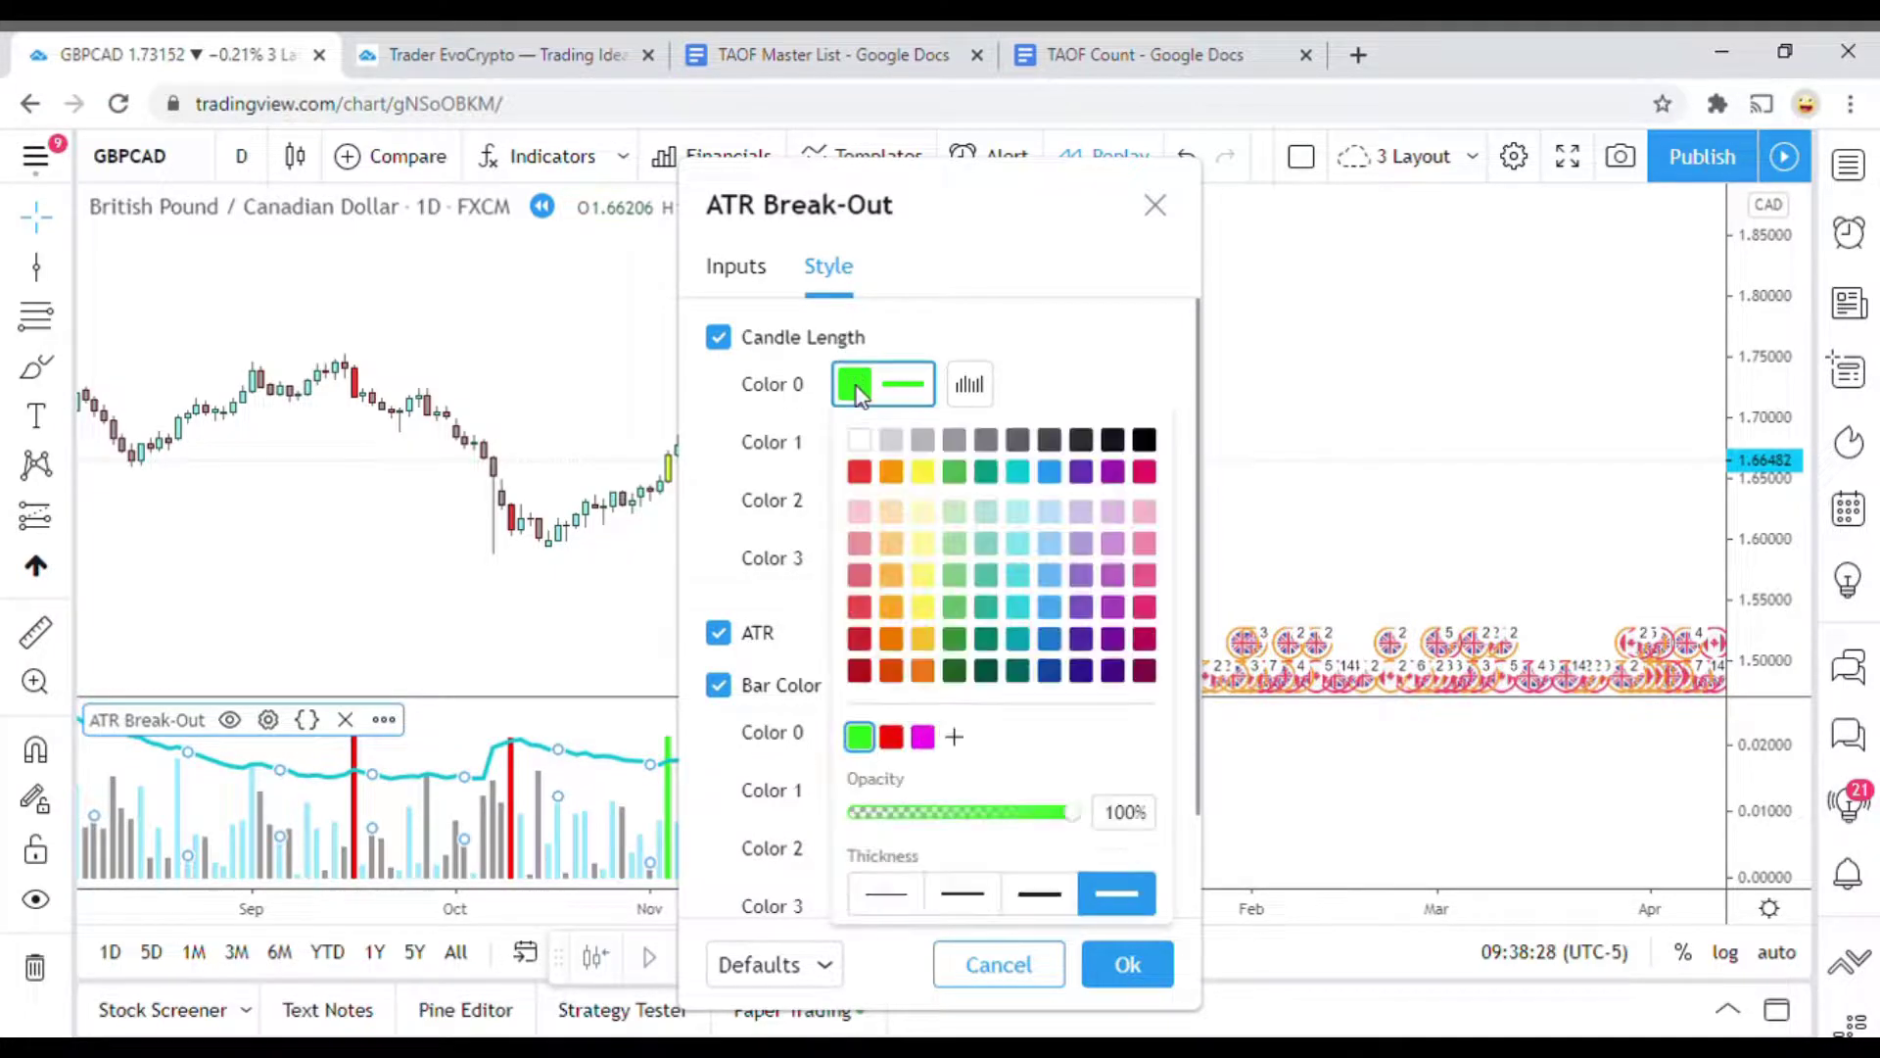
left_click(923, 471)
left_click(1099, 380)
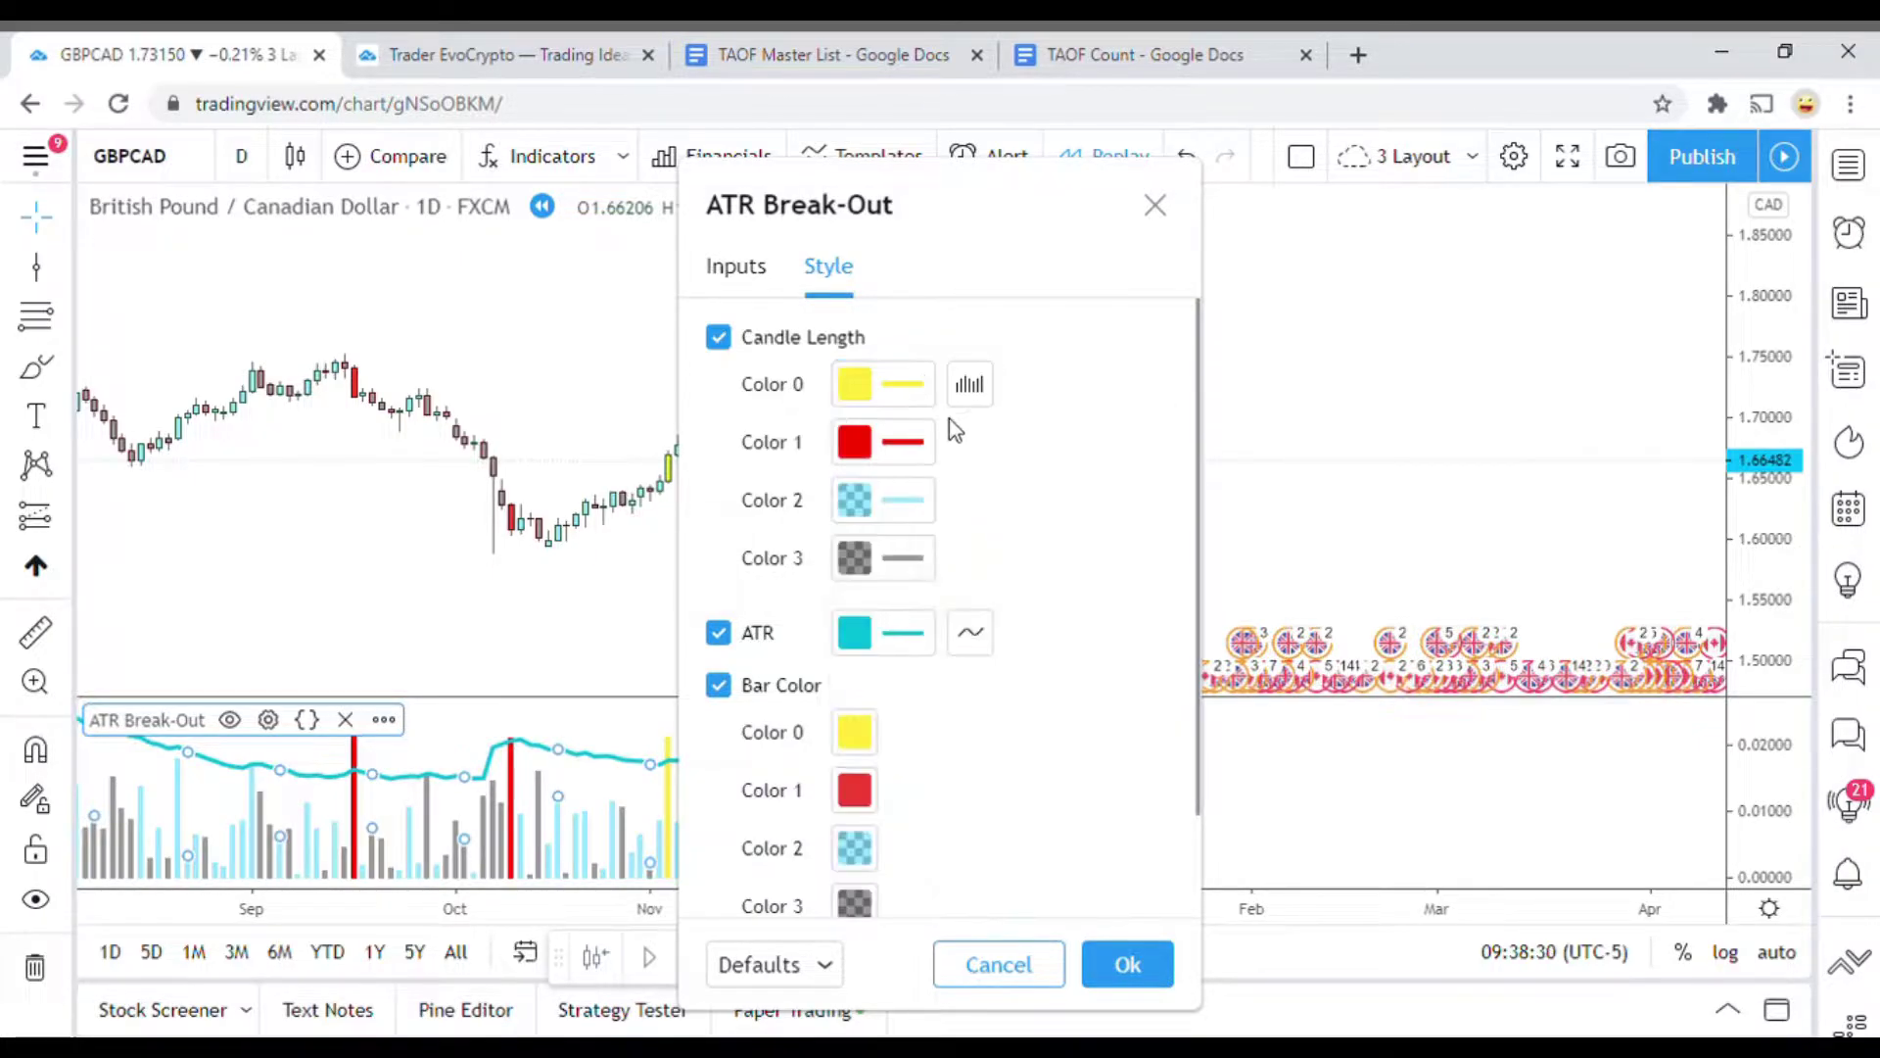
Set Color 1 to orange under both Candle Length and Bar Color
left_click(856, 446)
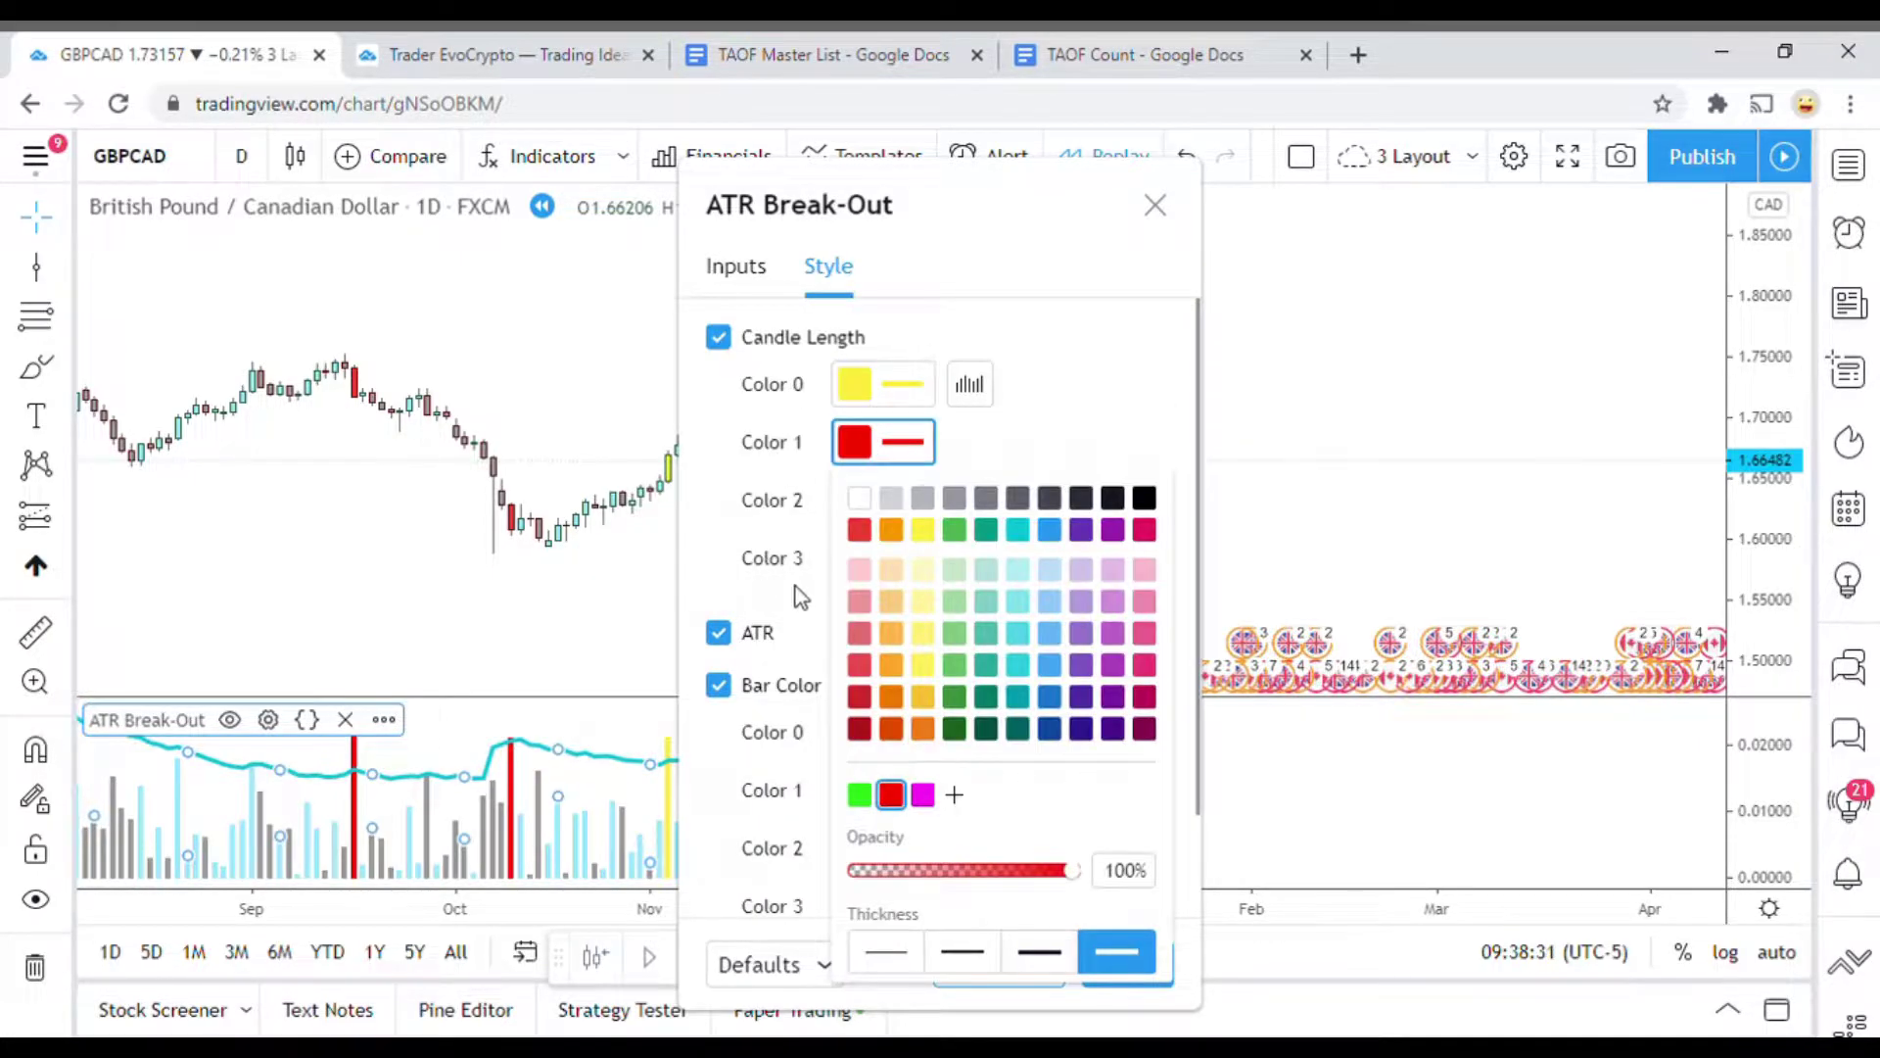
left_click(891, 530)
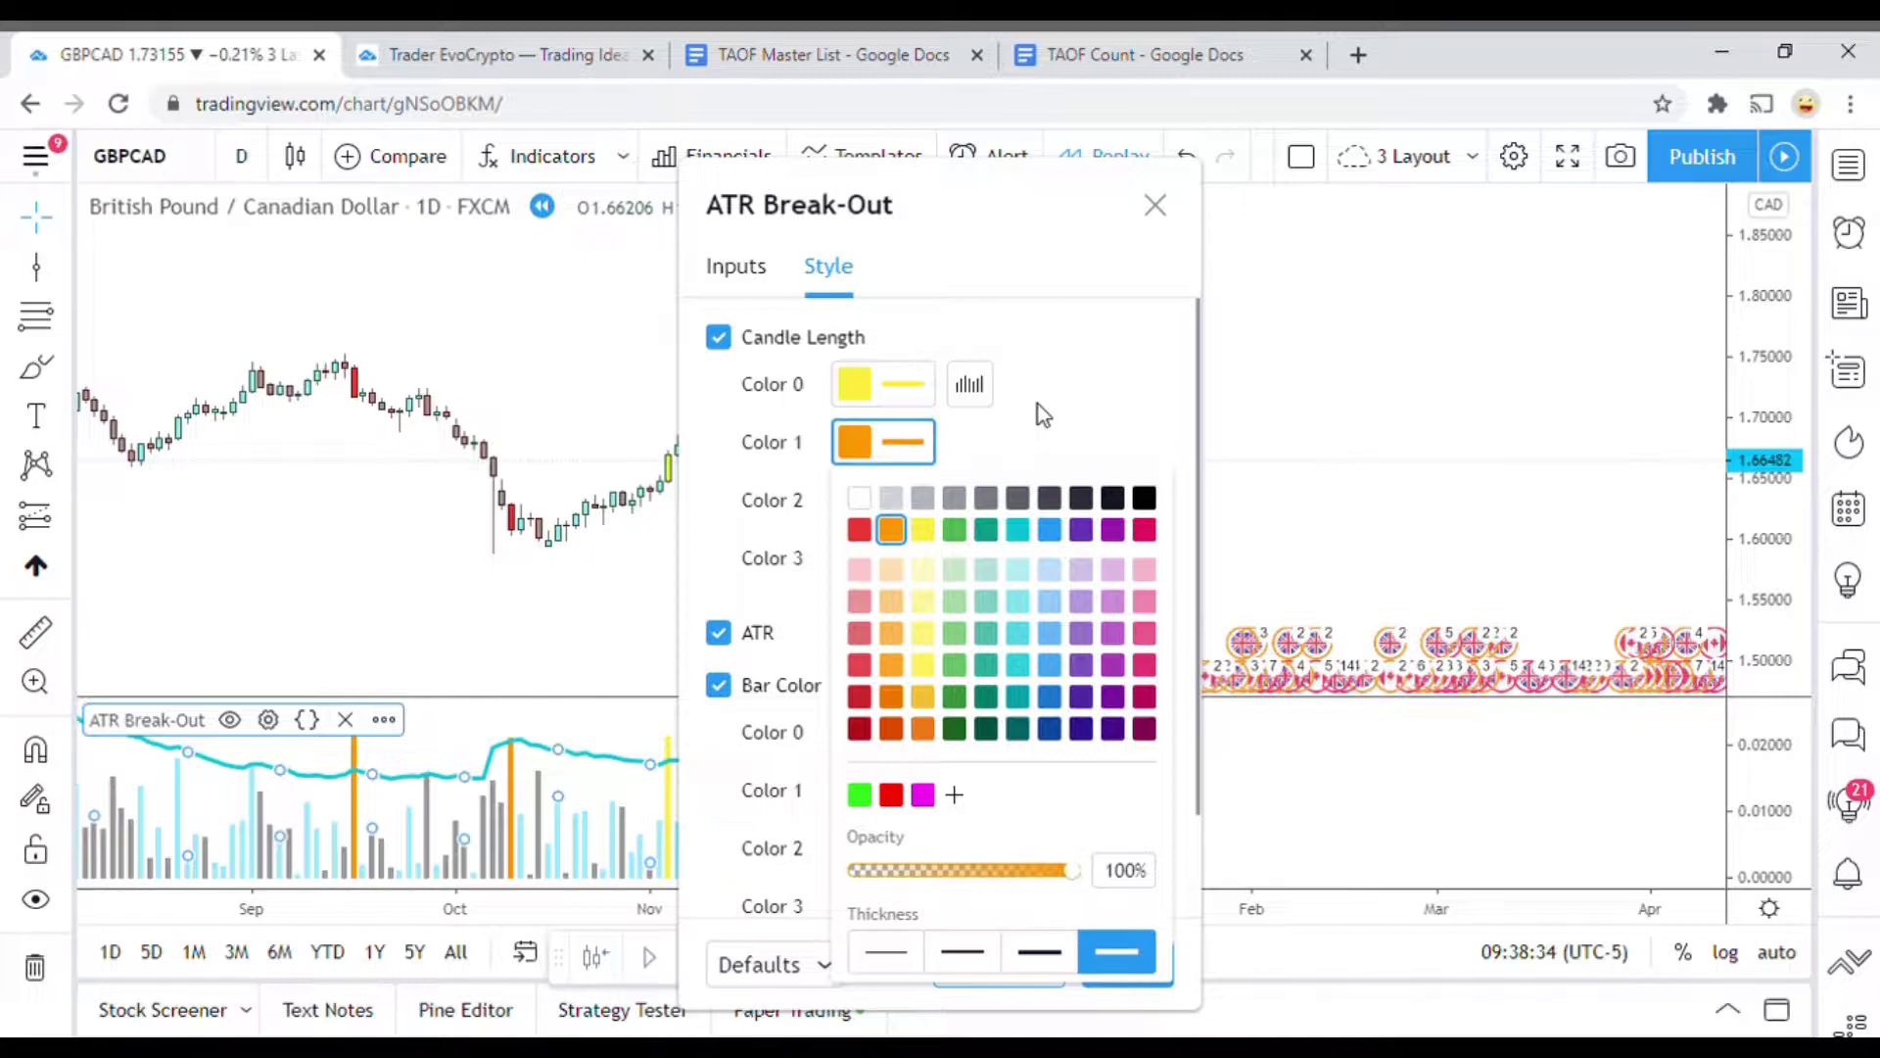
left_click(1038, 404)
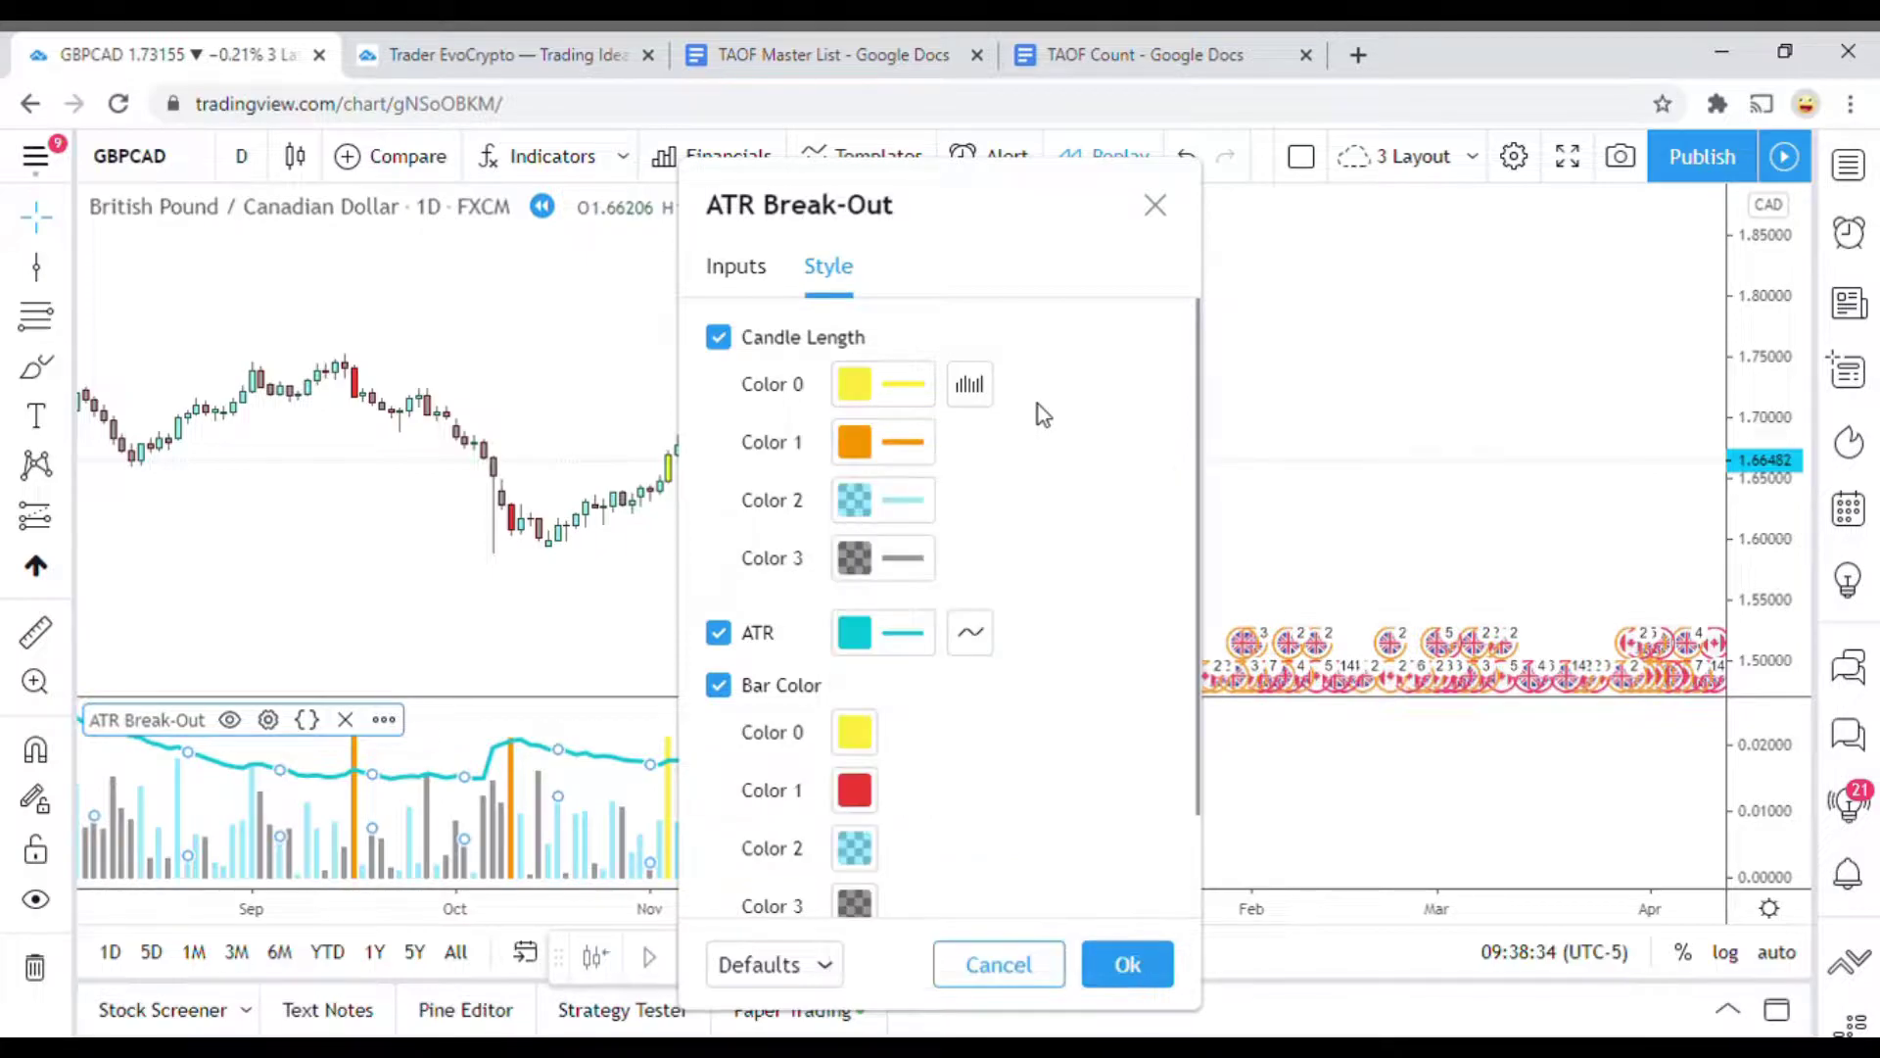
left_click(857, 788)
left_click(891, 664)
left_click(1094, 470)
Try purple for Color 1 under Bar Color, and return it to orange
left_click(856, 792)
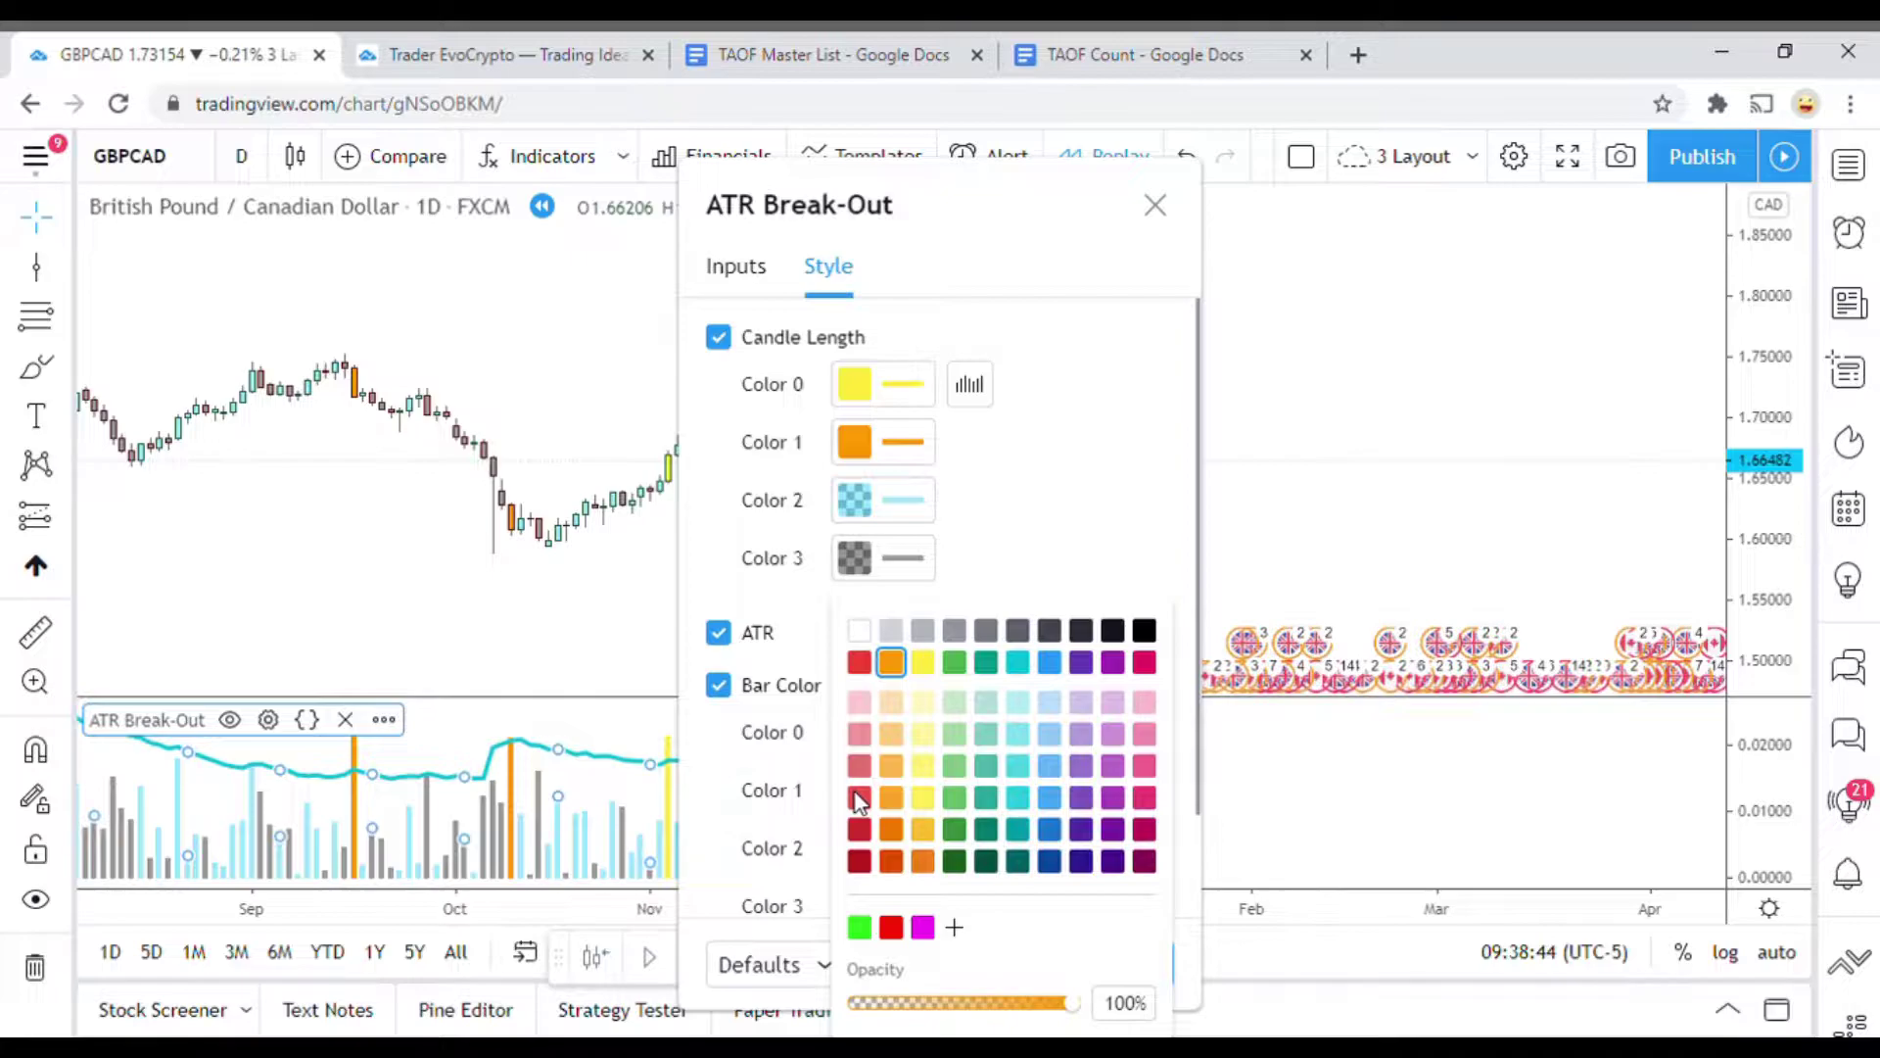
left_click(1112, 664)
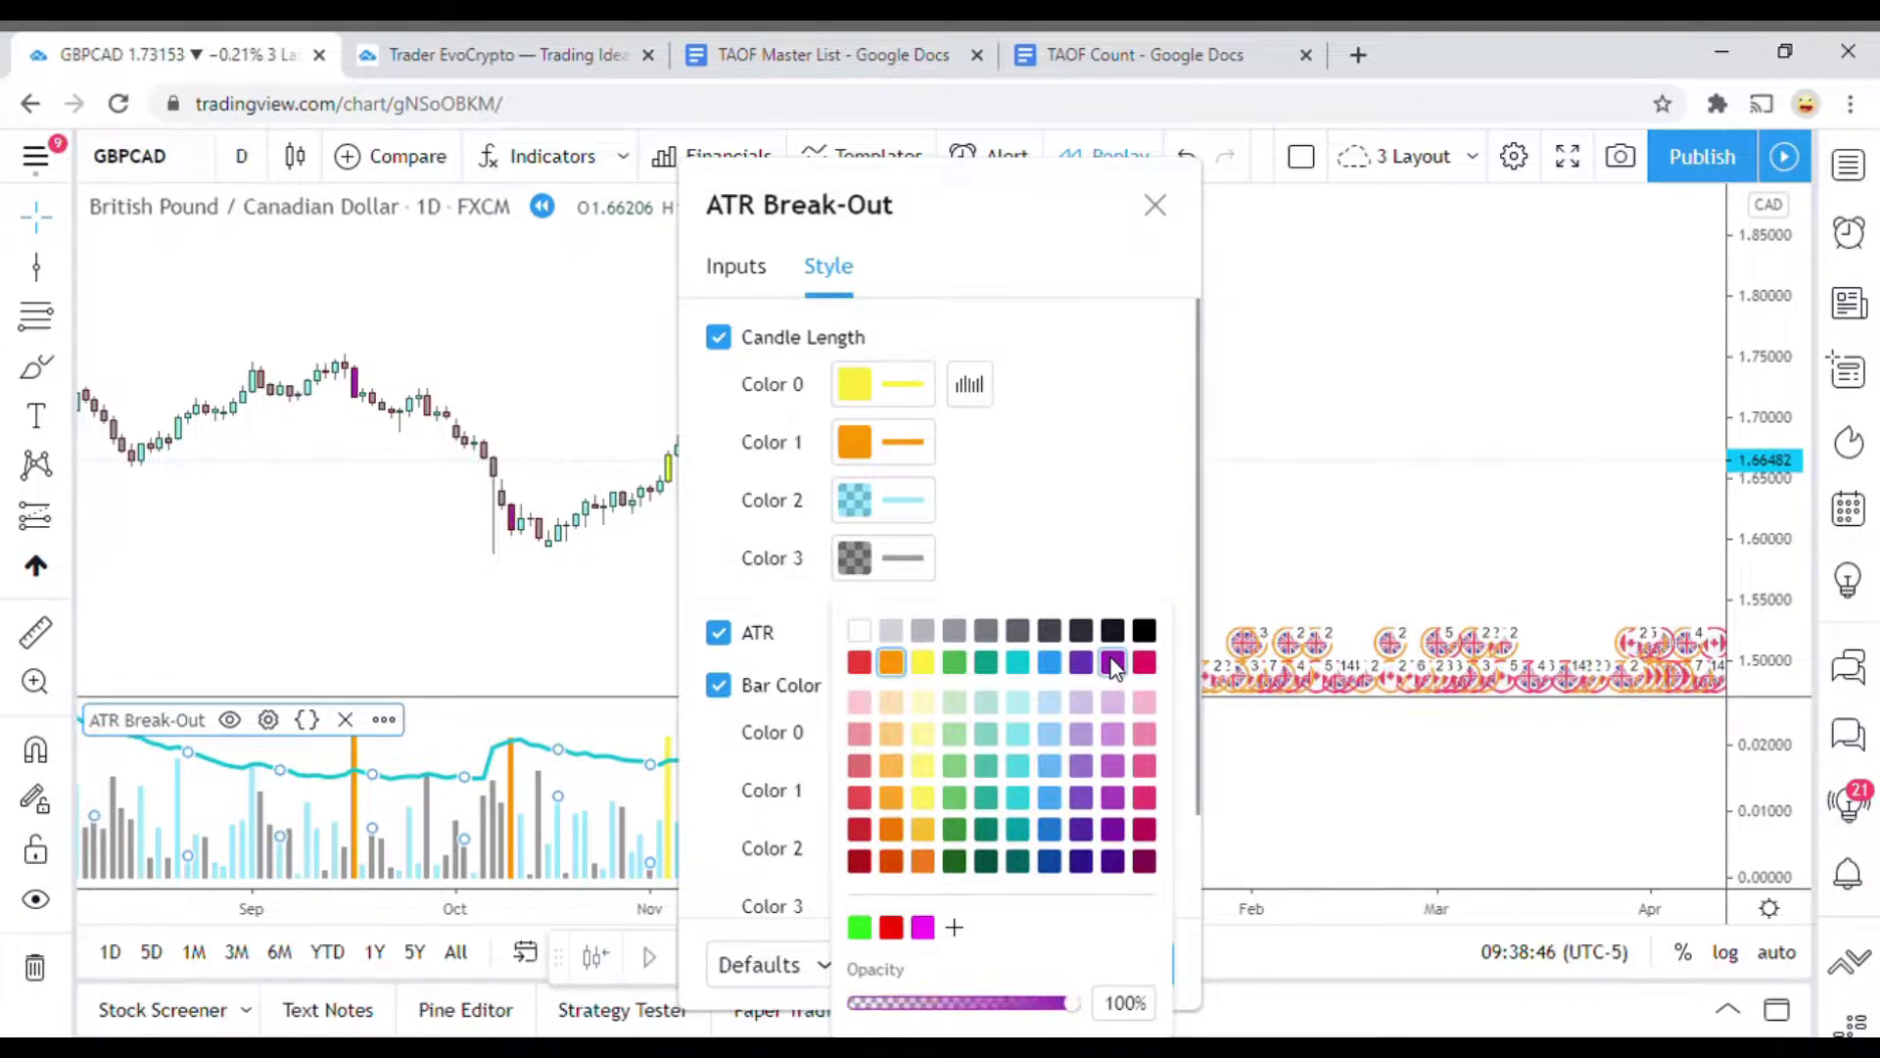
left_click(895, 669)
left_click(1036, 515)
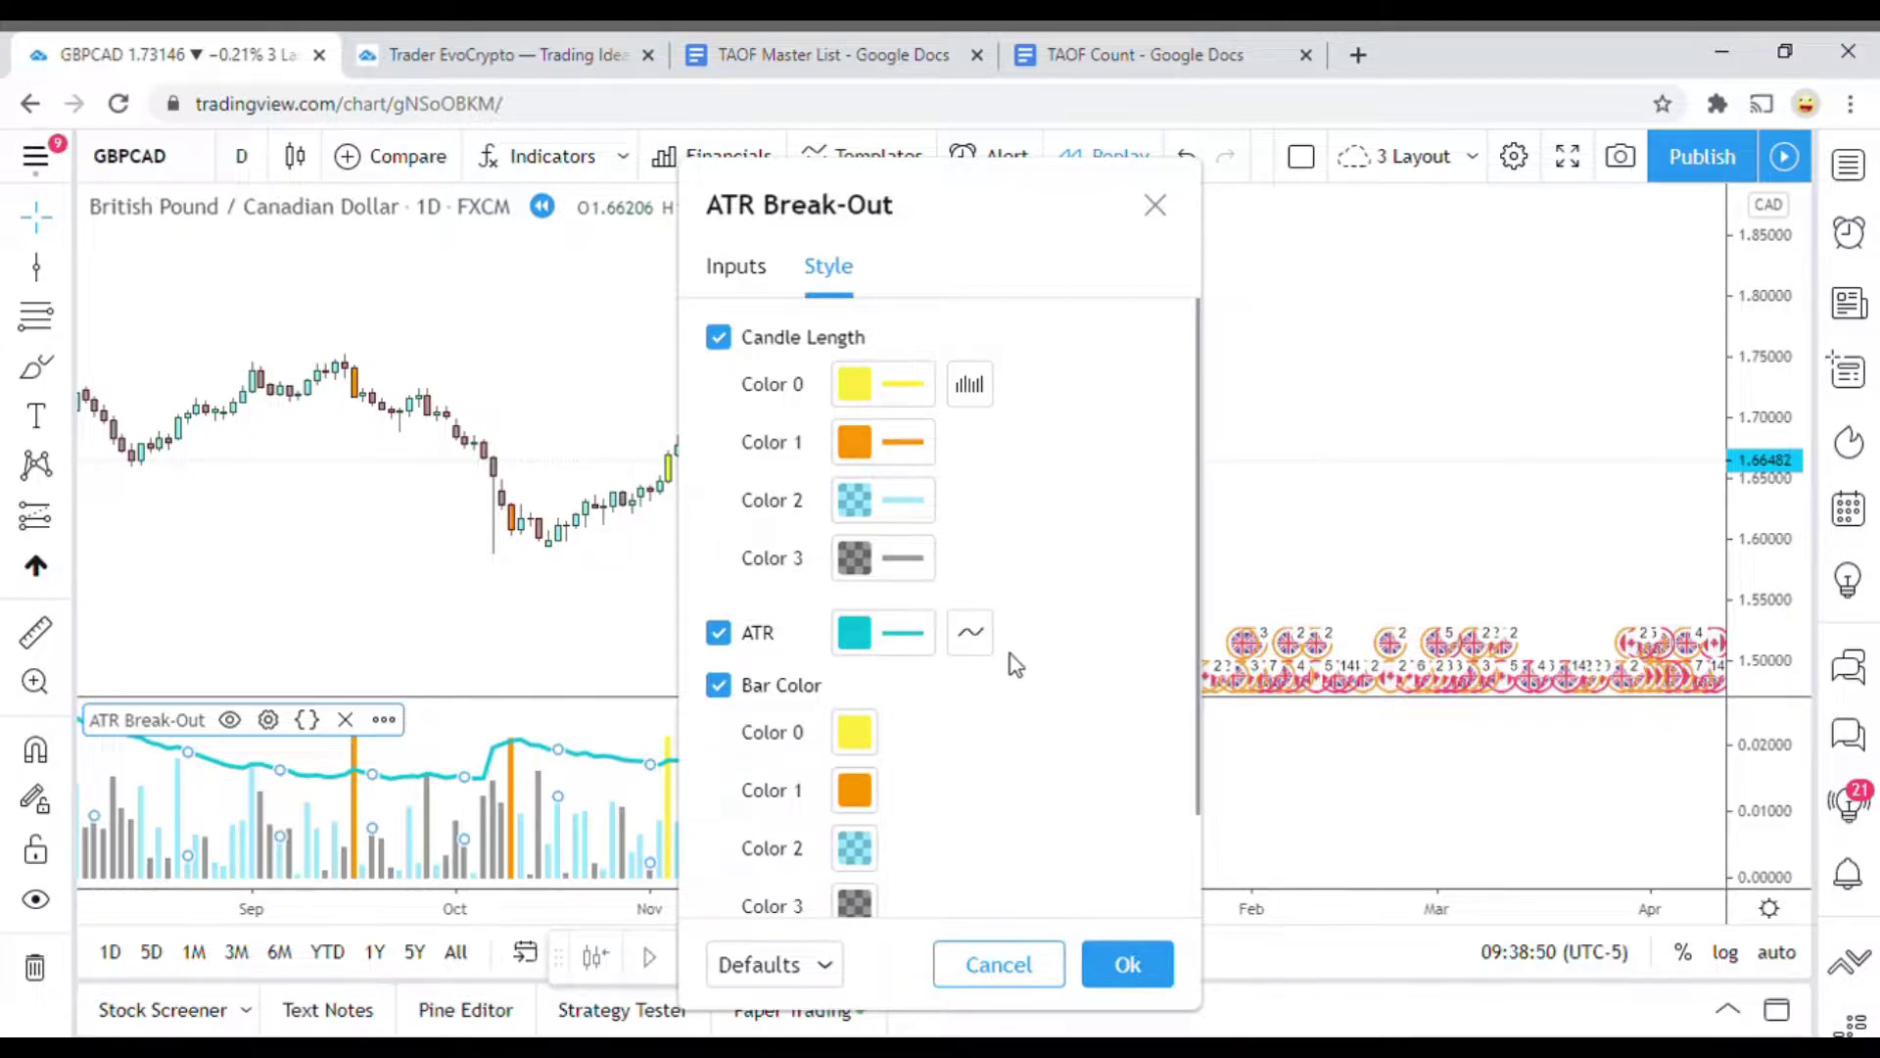
Set Color 1 to the custom magenta under both Bar Color and Candle Length
left_click(858, 809)
left_click(922, 926)
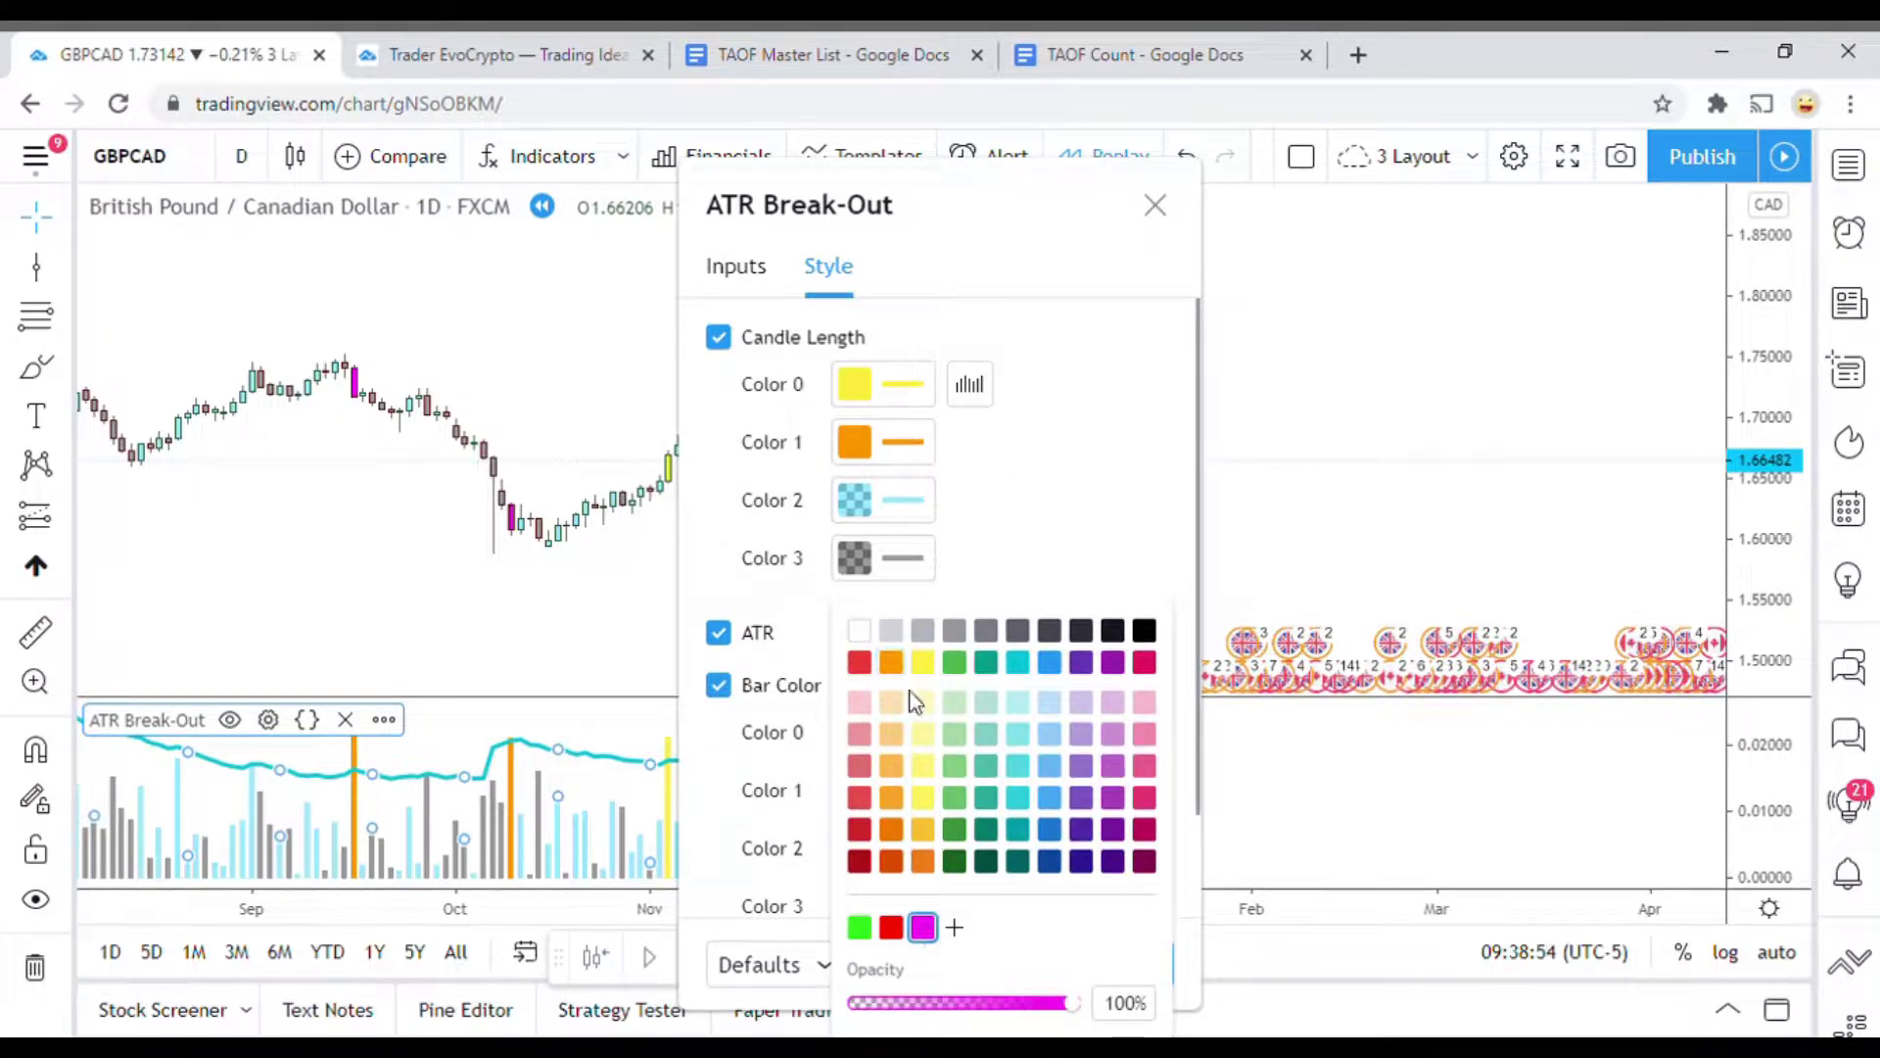
left_click(1084, 529)
left_click(867, 448)
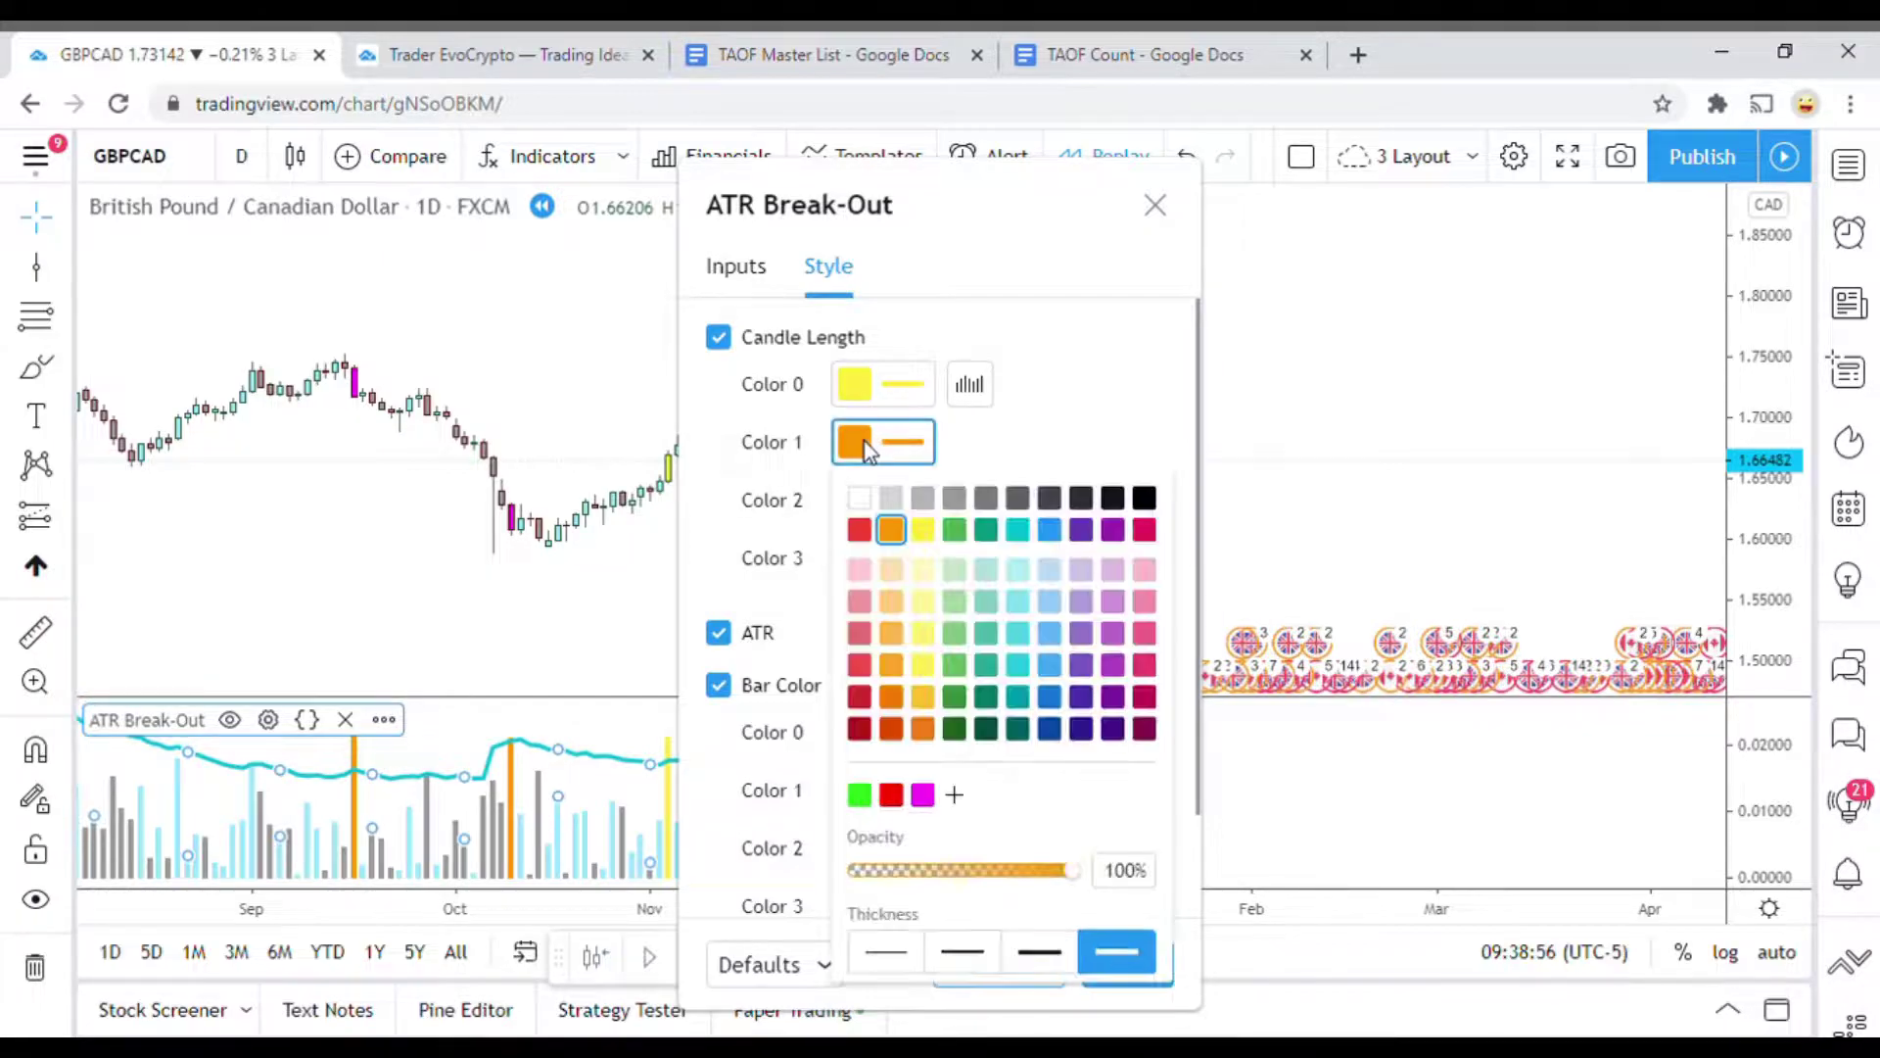
left_click(922, 794)
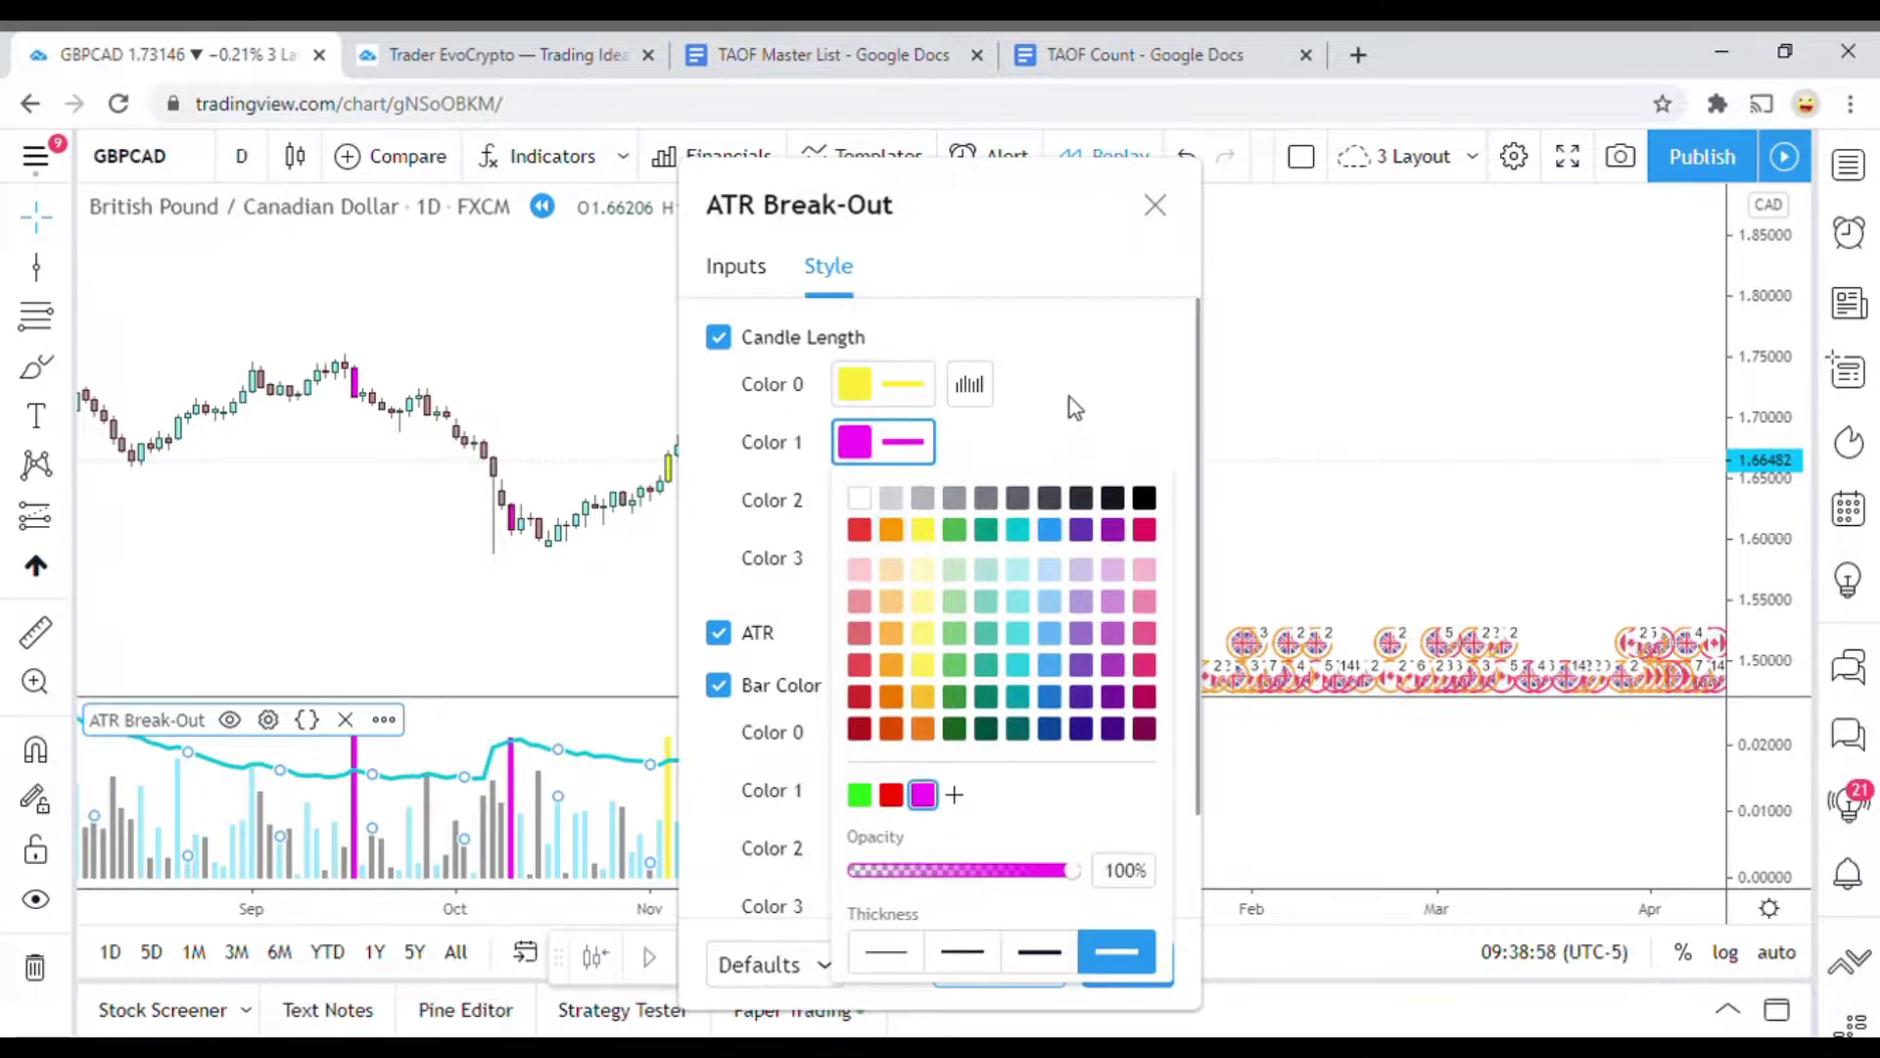
left_click(1069, 396)
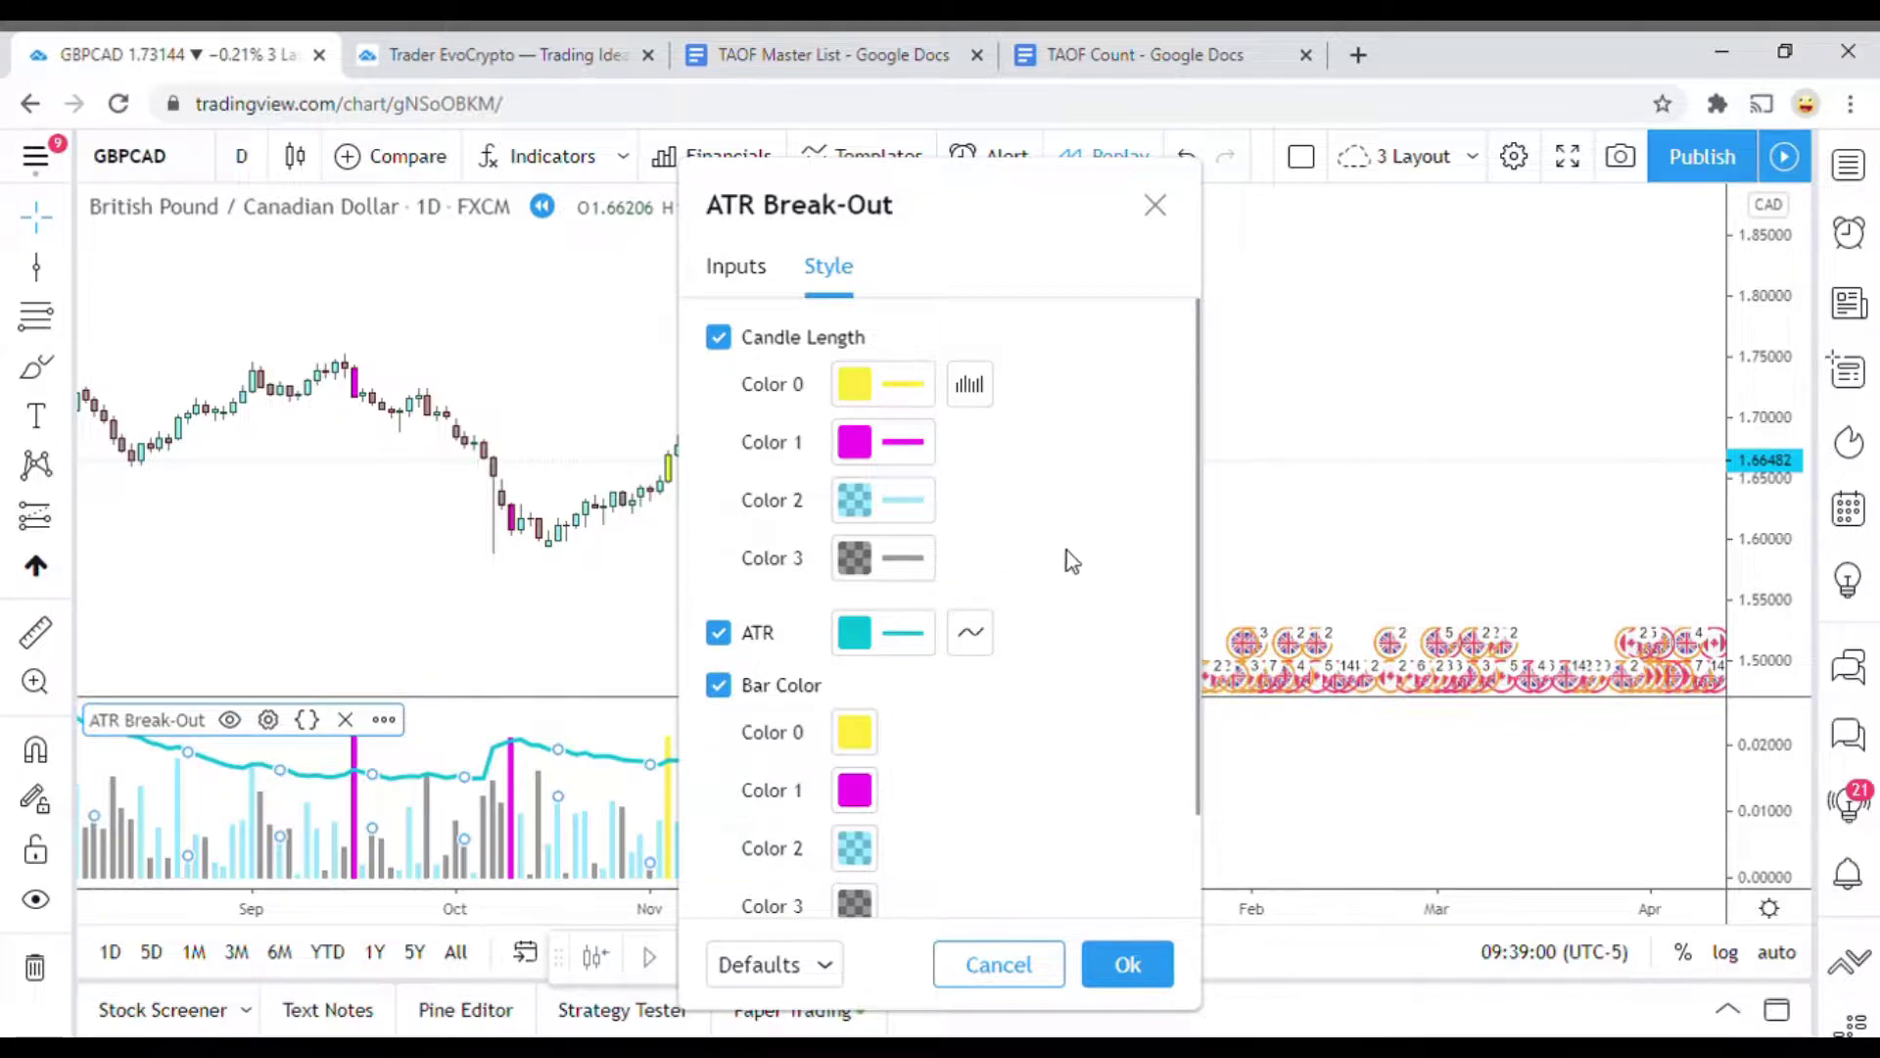
Set the opacity of Color 2 and Color 3 under Bar Color to 0%
scroll(1064, 552, "down", 2)
scroll(815, 386, "up", 1)
scroll(815, 386, "up", 1)
scroll(983, 570, "down", 3)
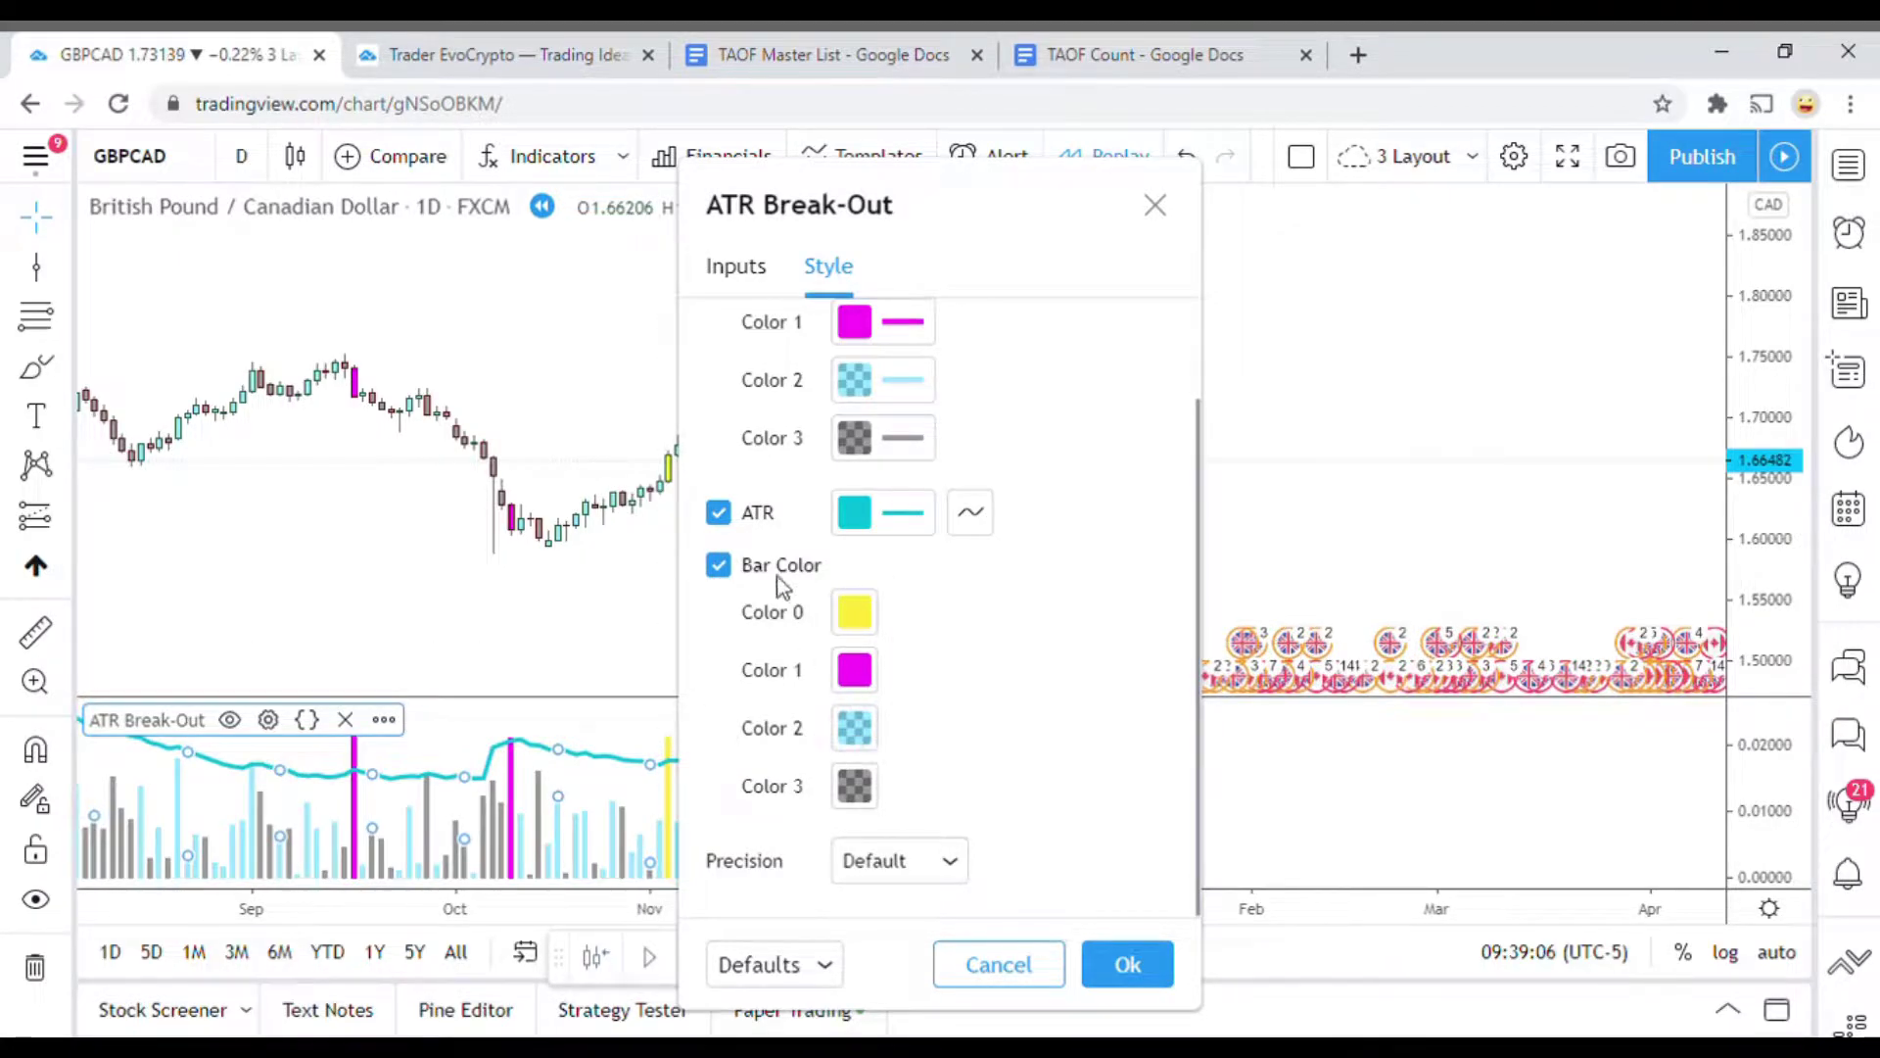
left_click(855, 727)
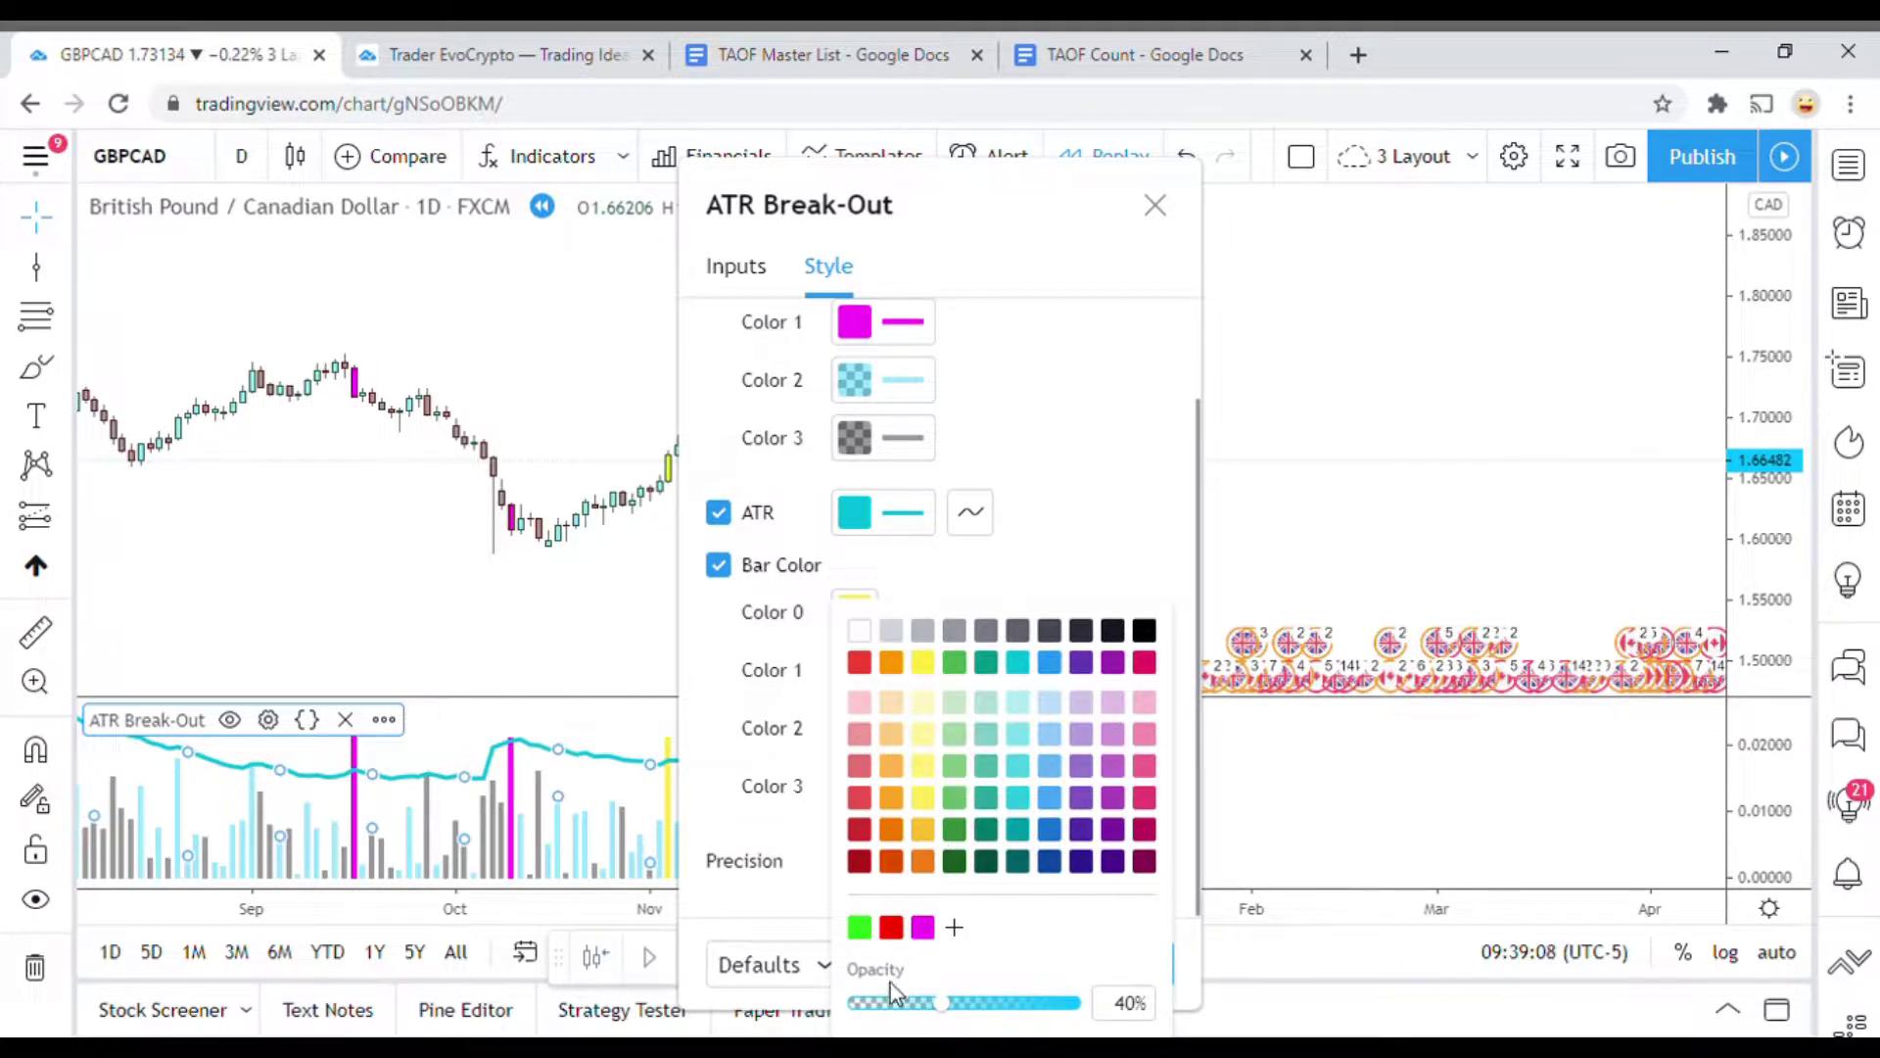
left_click_drag(947, 1011, 809, 974)
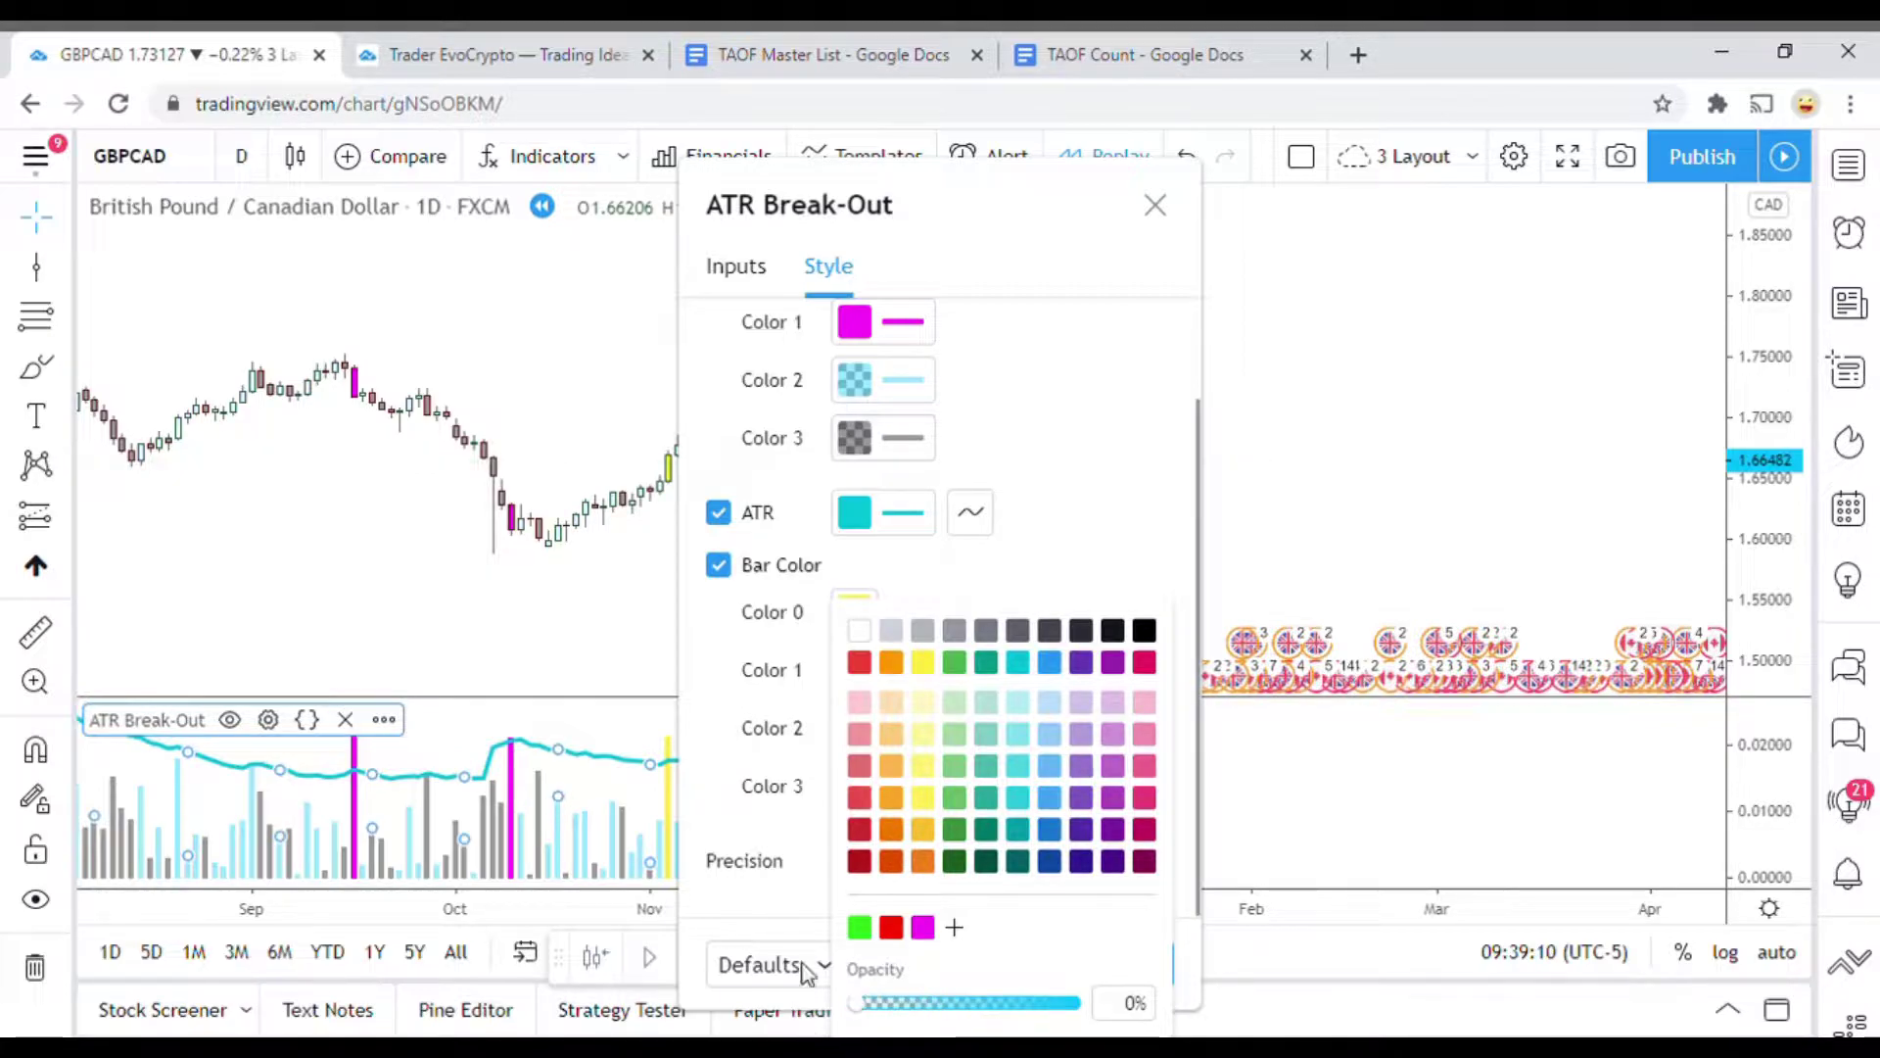
left_click(1056, 521)
left_click(855, 787)
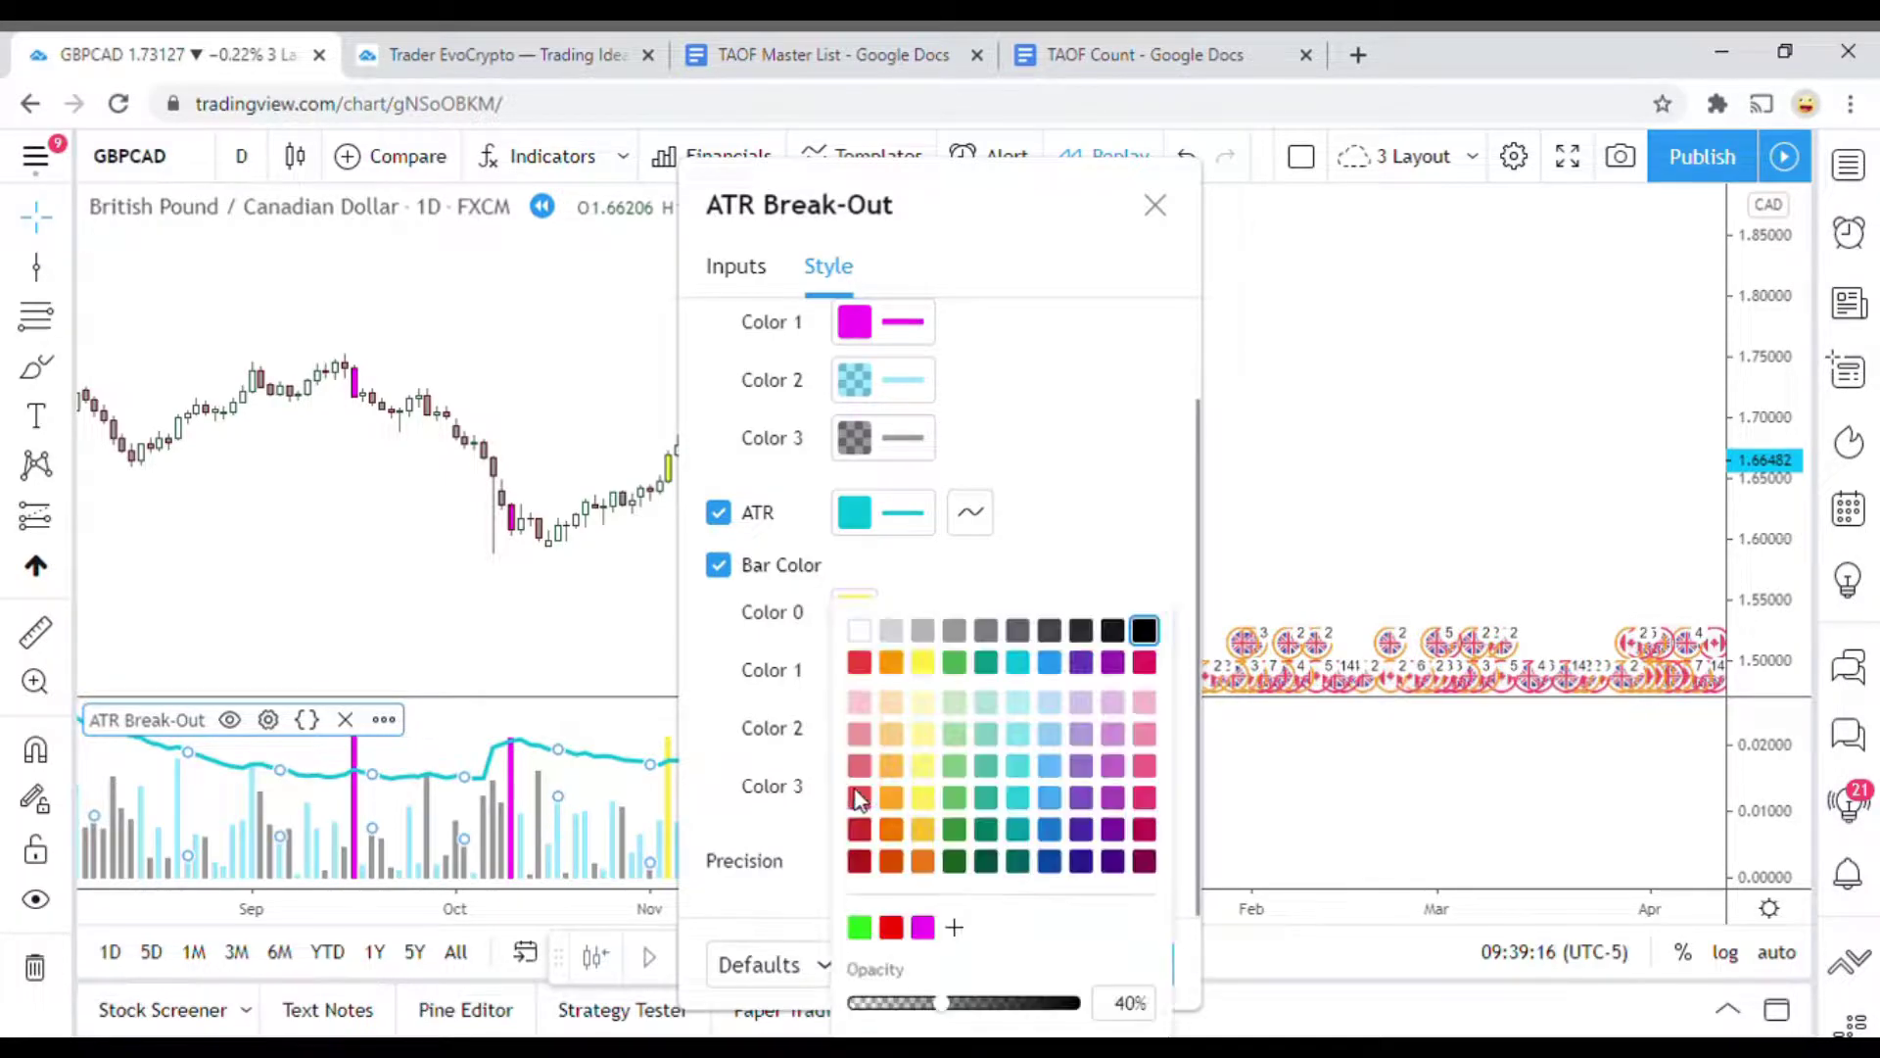
left_click_drag(935, 1004, 800, 1014)
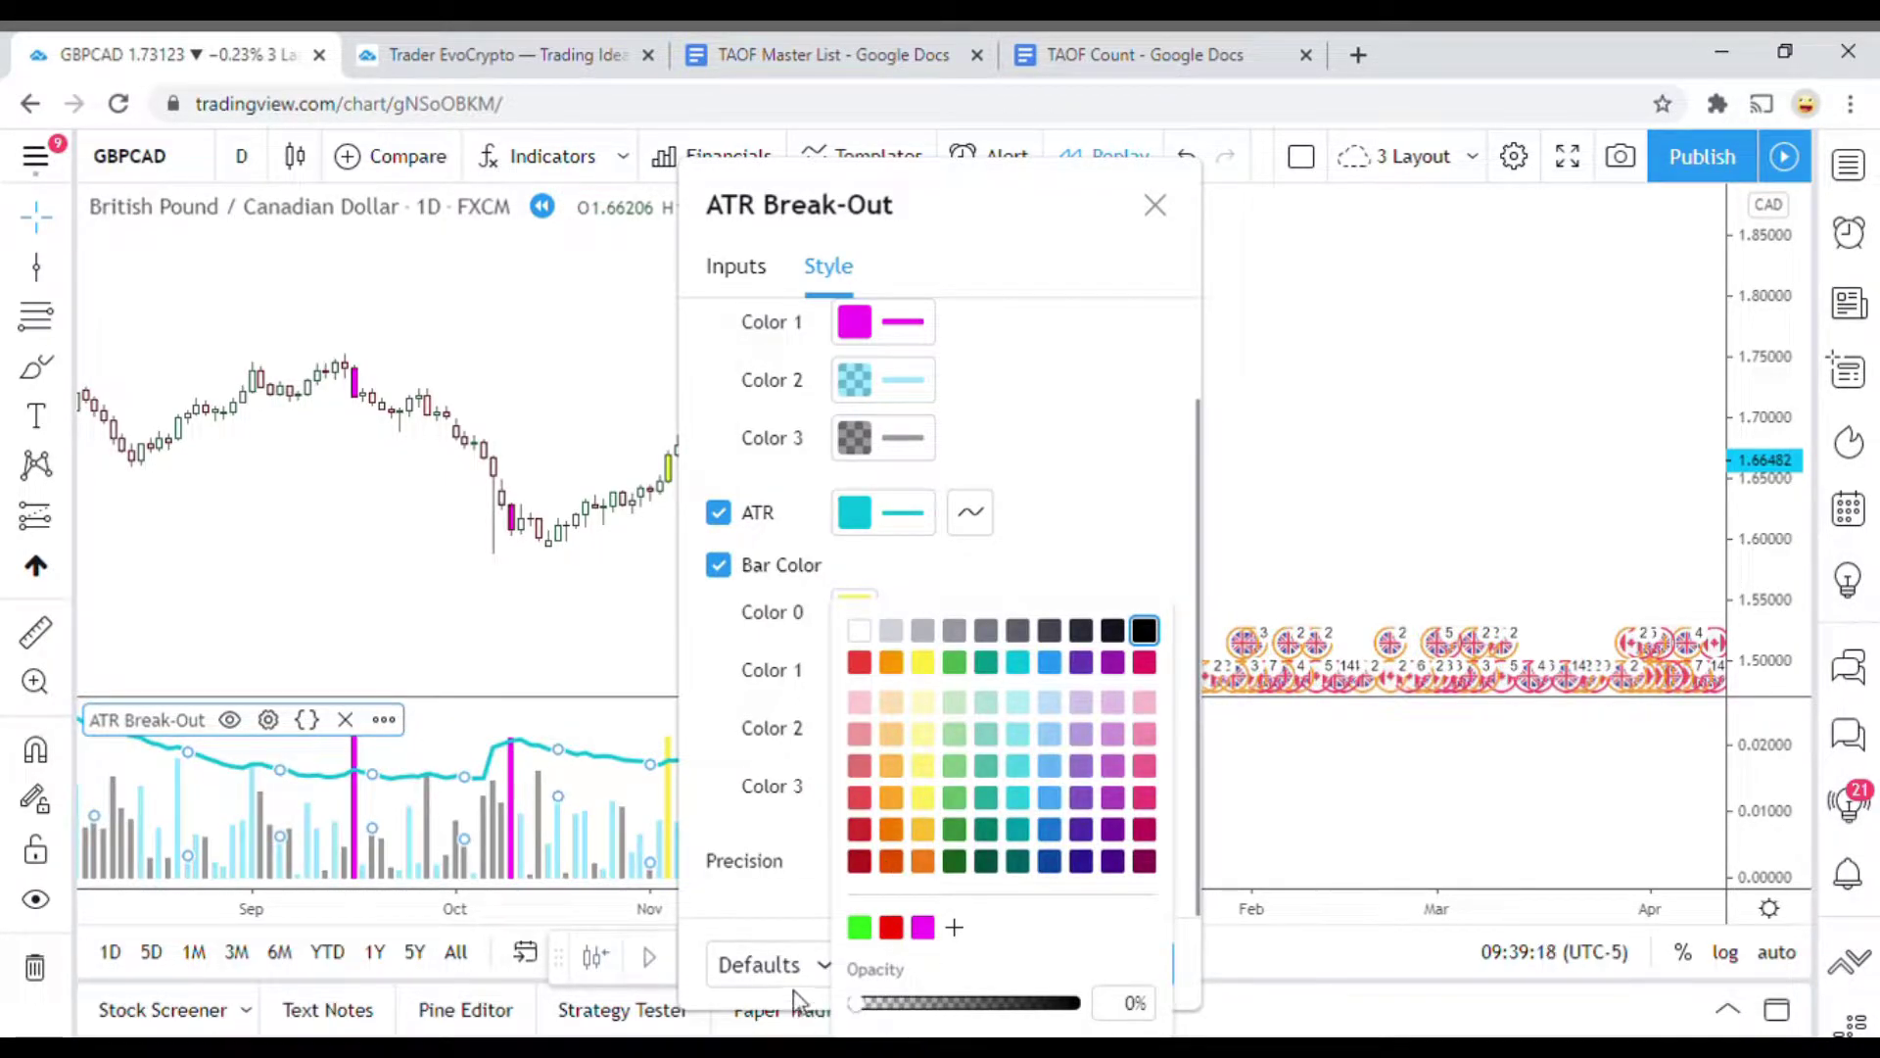
left_click(1052, 485)
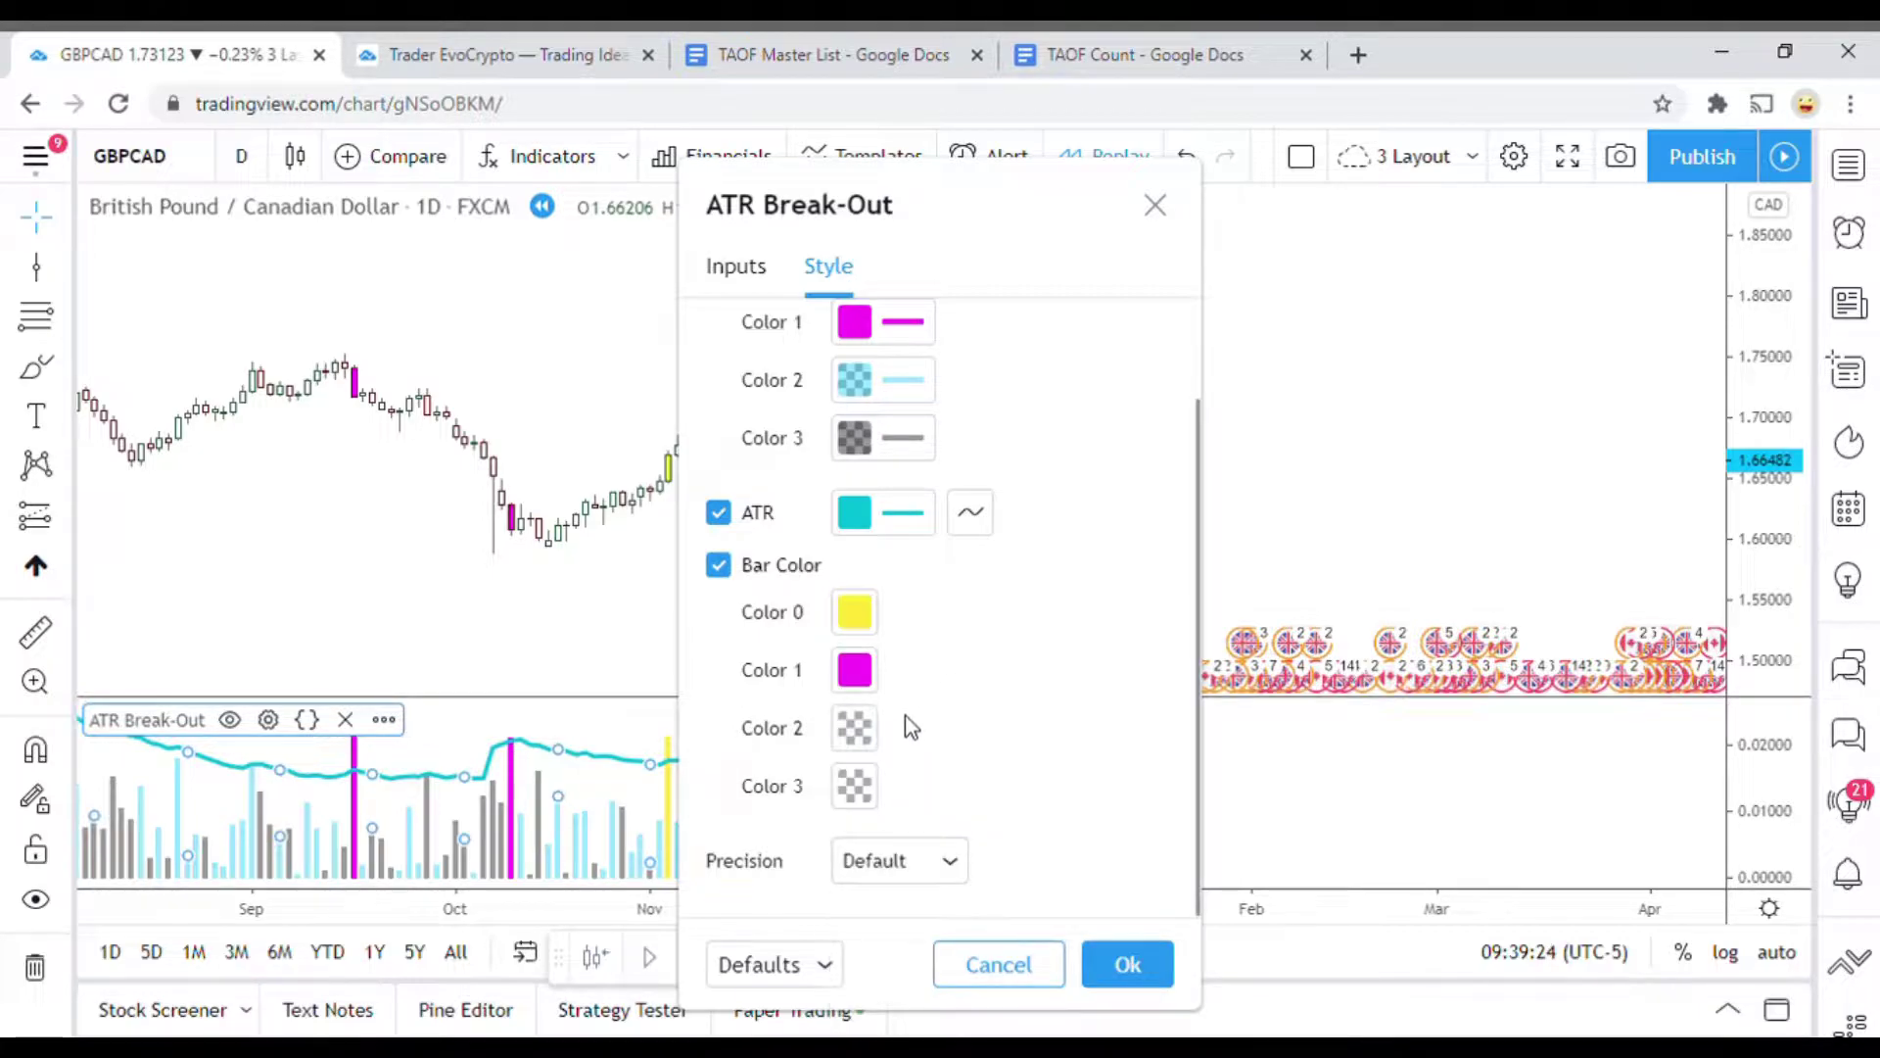
Turn Bar Color off and on again to compare the candles, and check its Color 2 setting
left_click(719, 566)
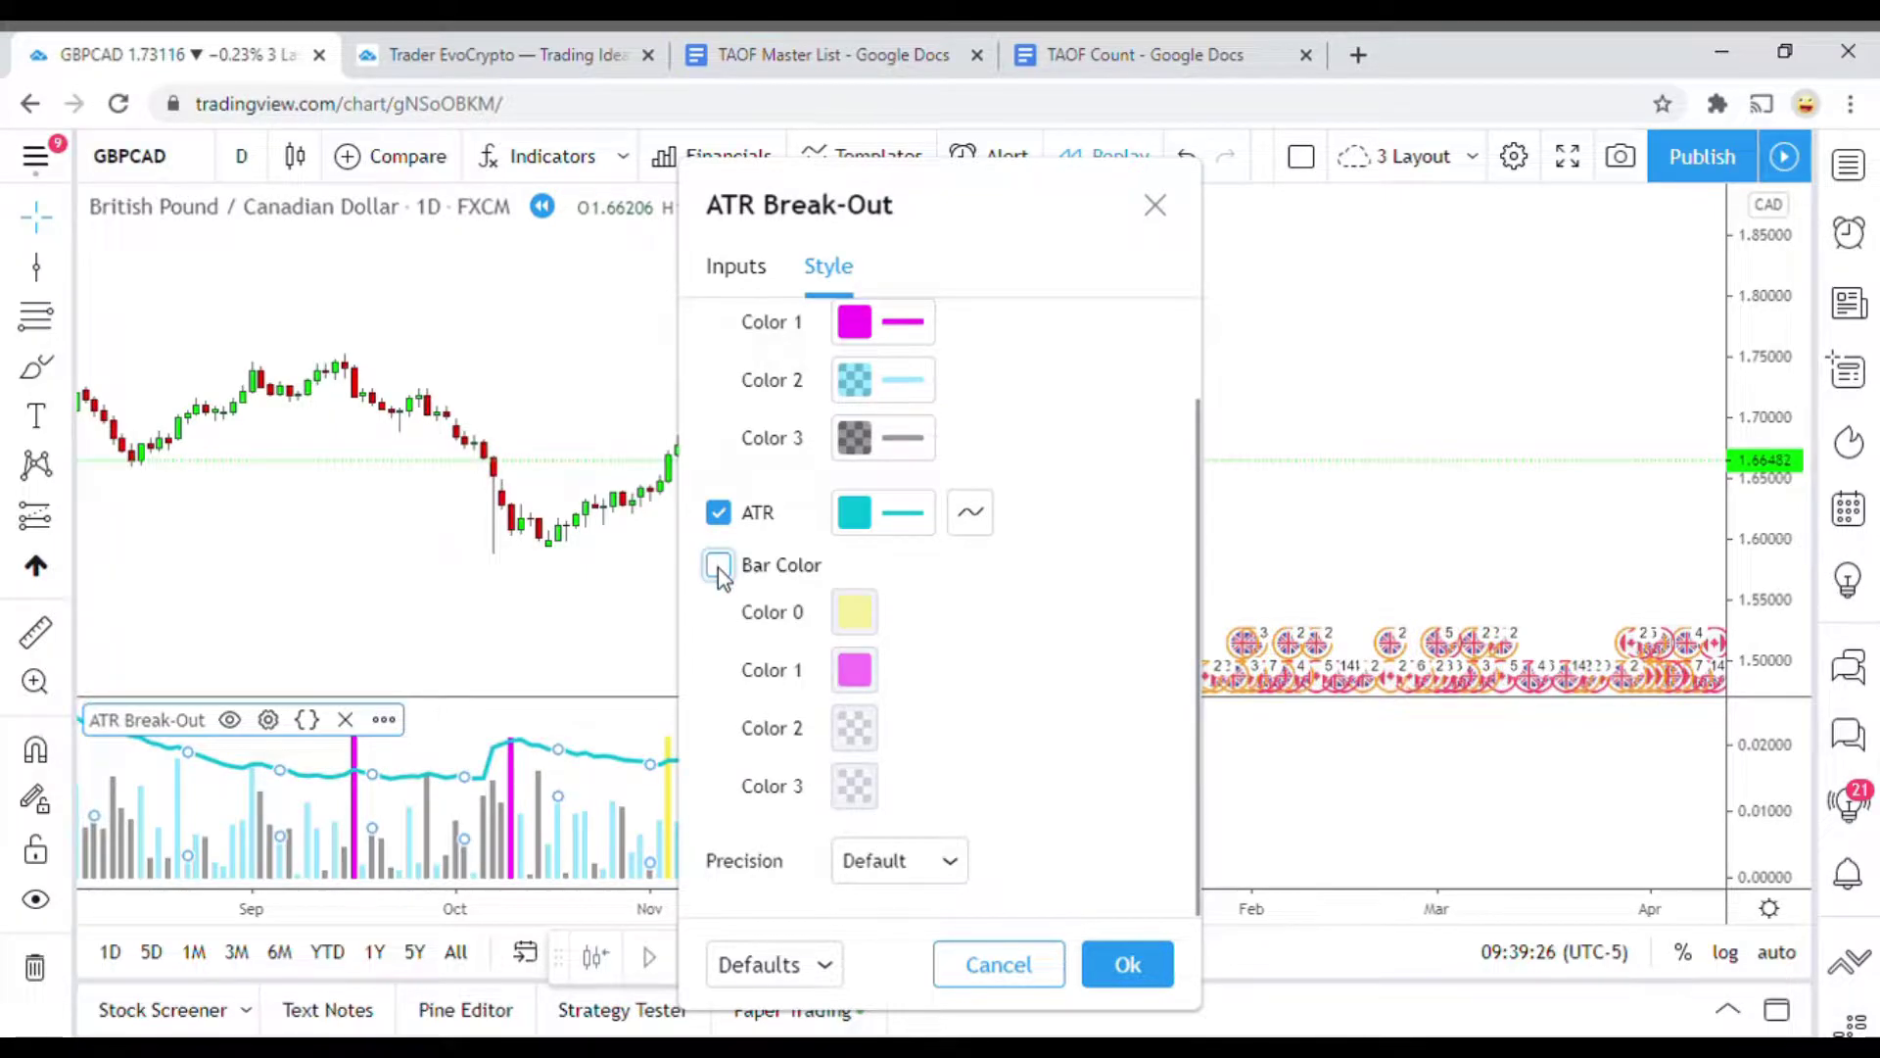
left_click(719, 568)
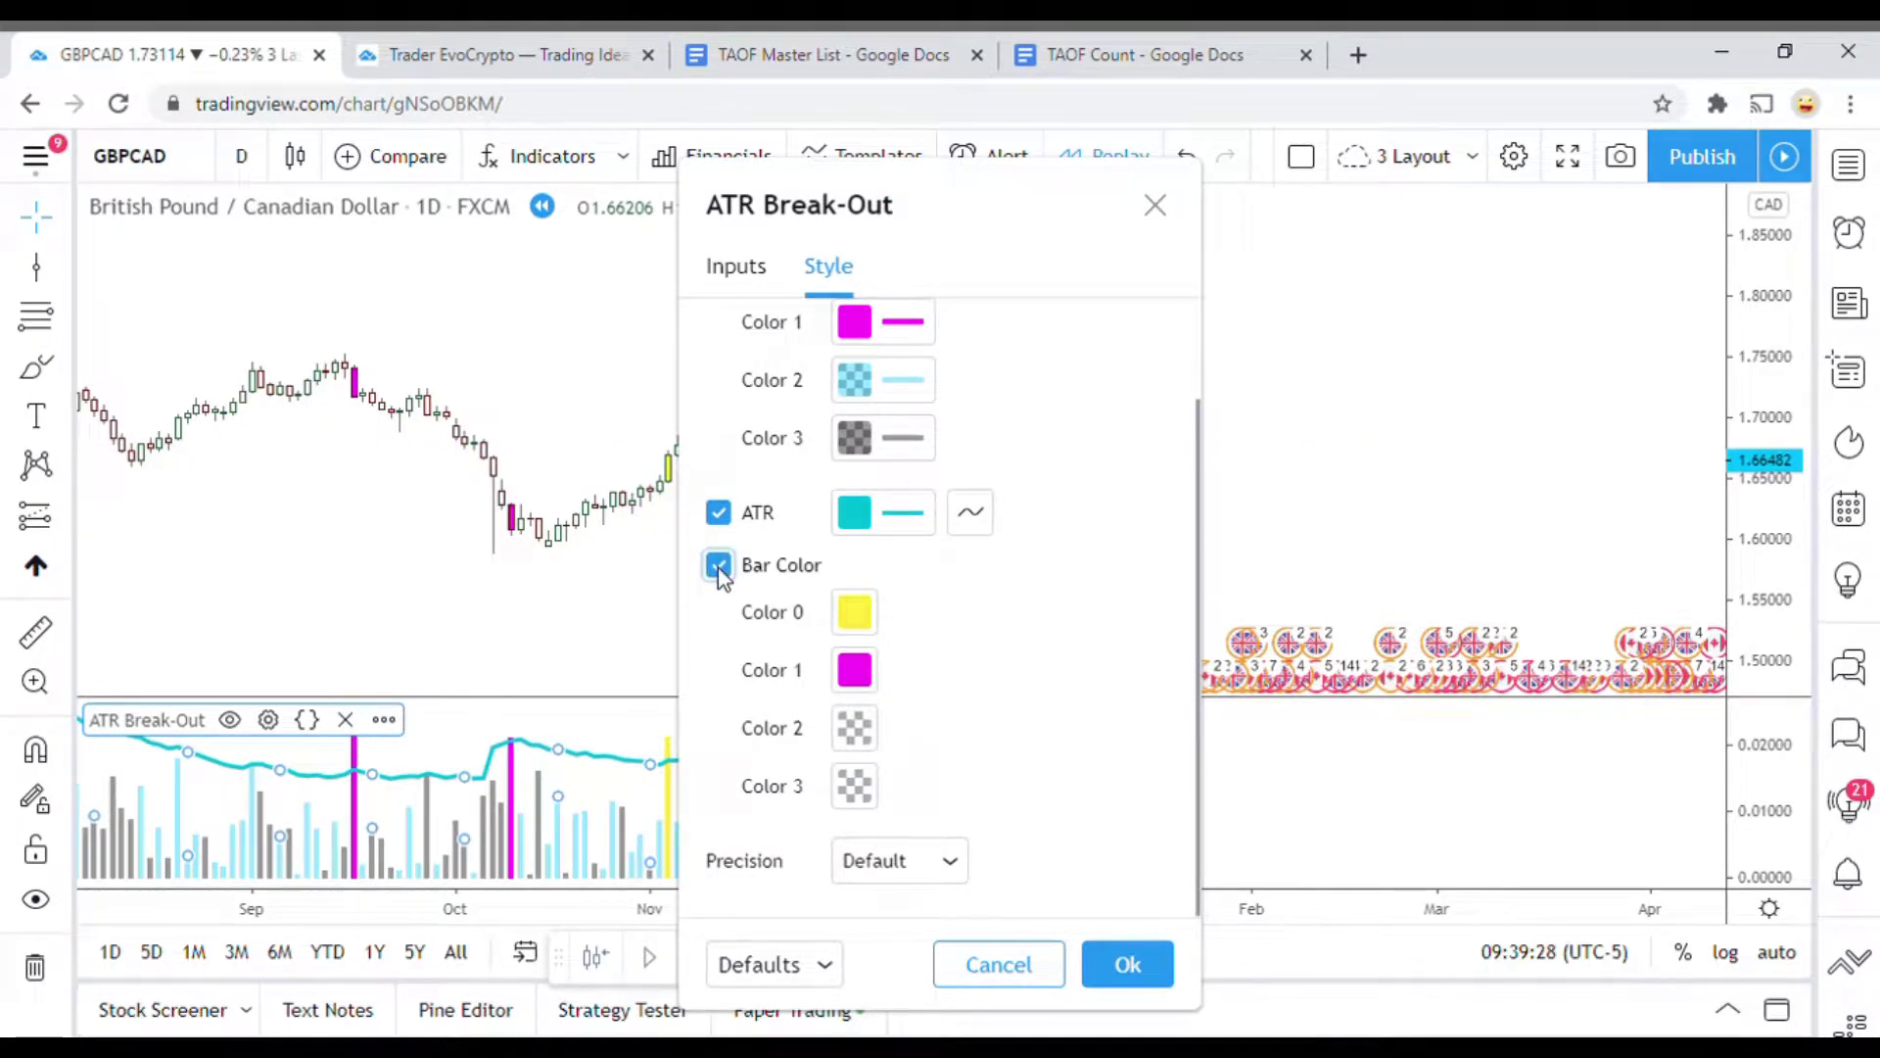
left_click(864, 734)
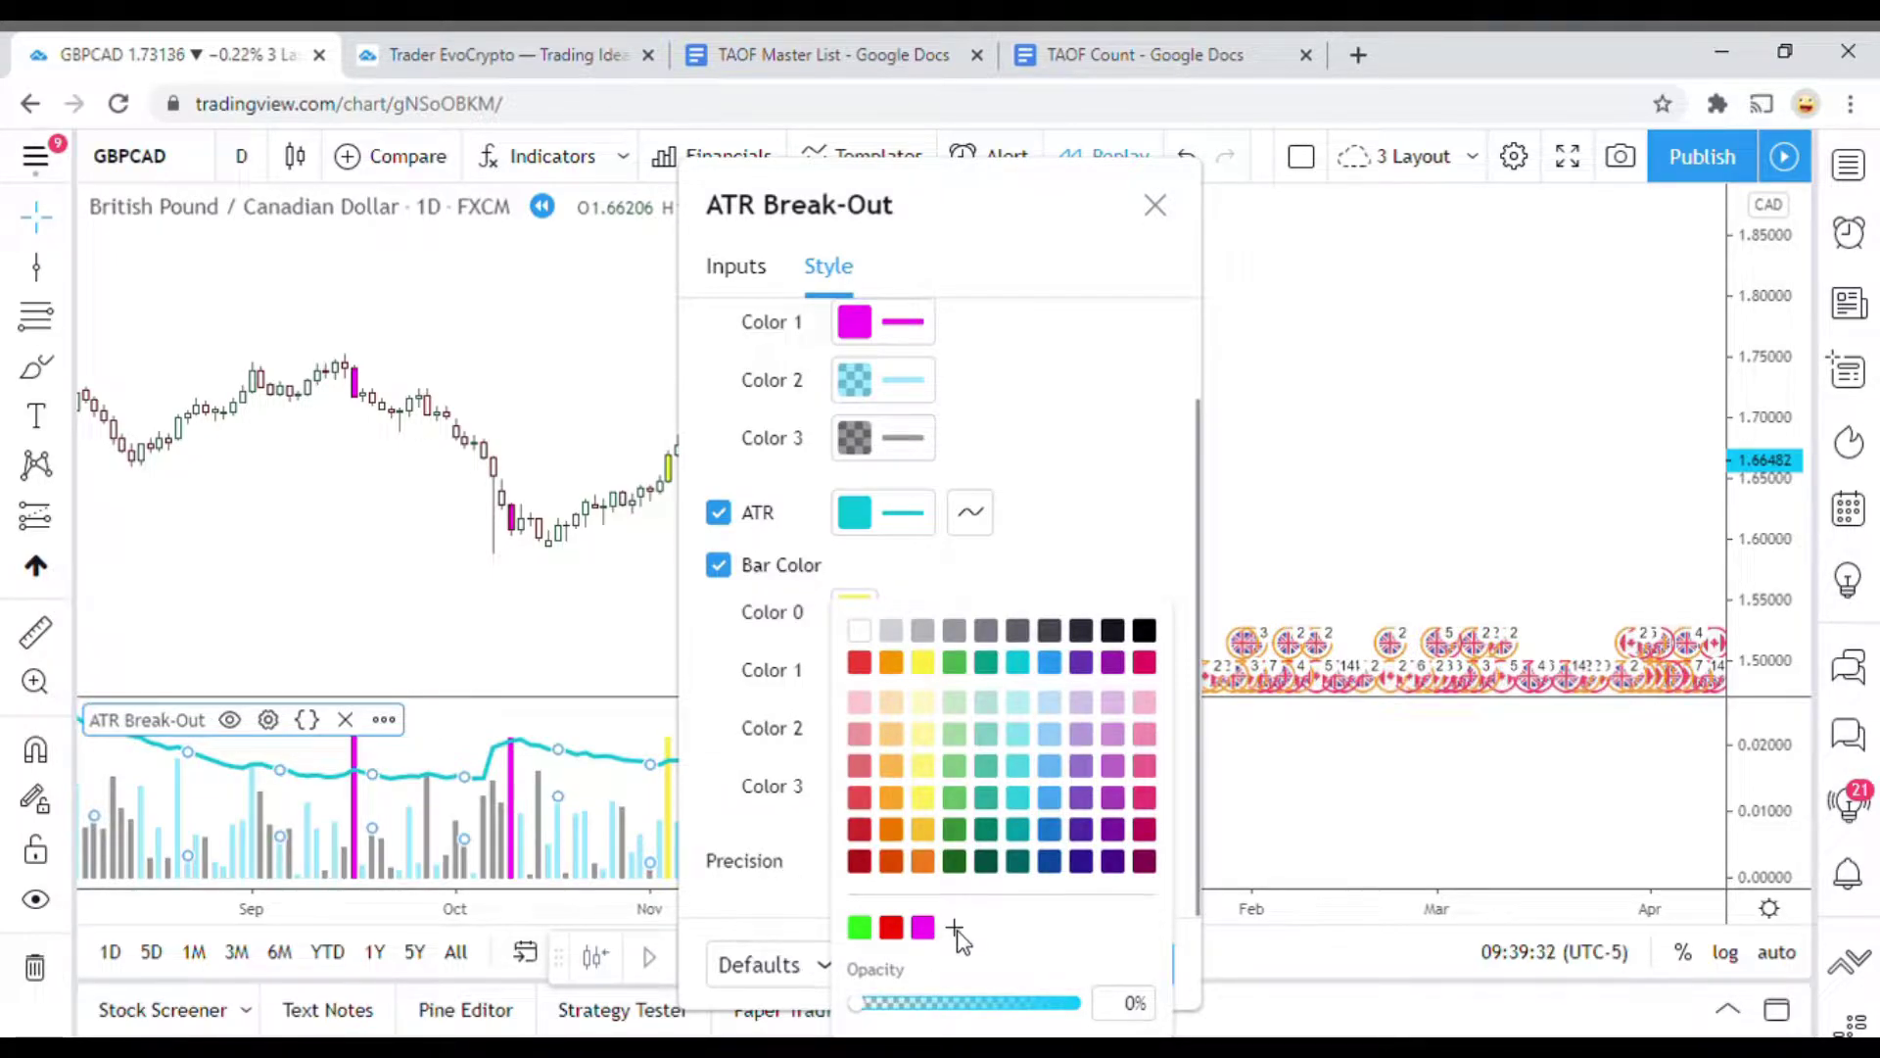
left_click(1098, 540)
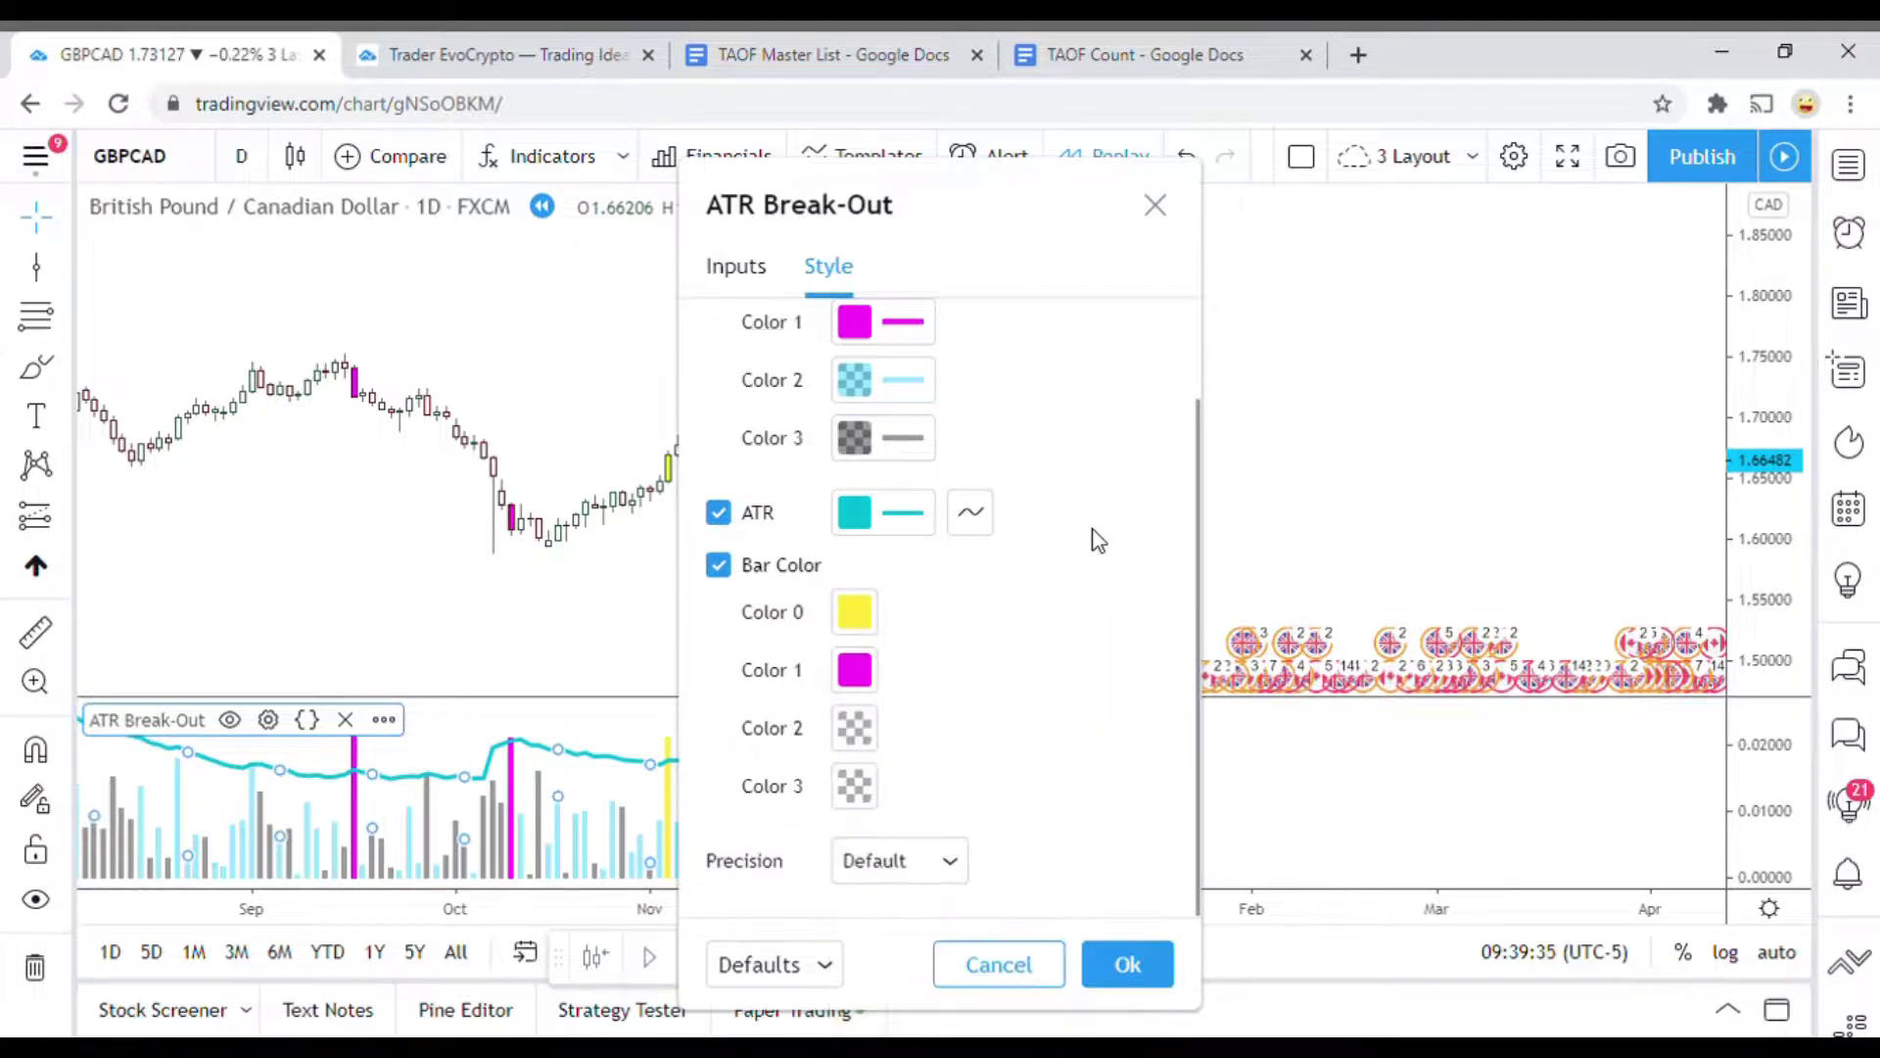
Raise the opacity of Color 2 to 46% and of Color 3 to 50% under Bar Color
left_click(855, 729)
left_click_drag(861, 1001, 956, 1031)
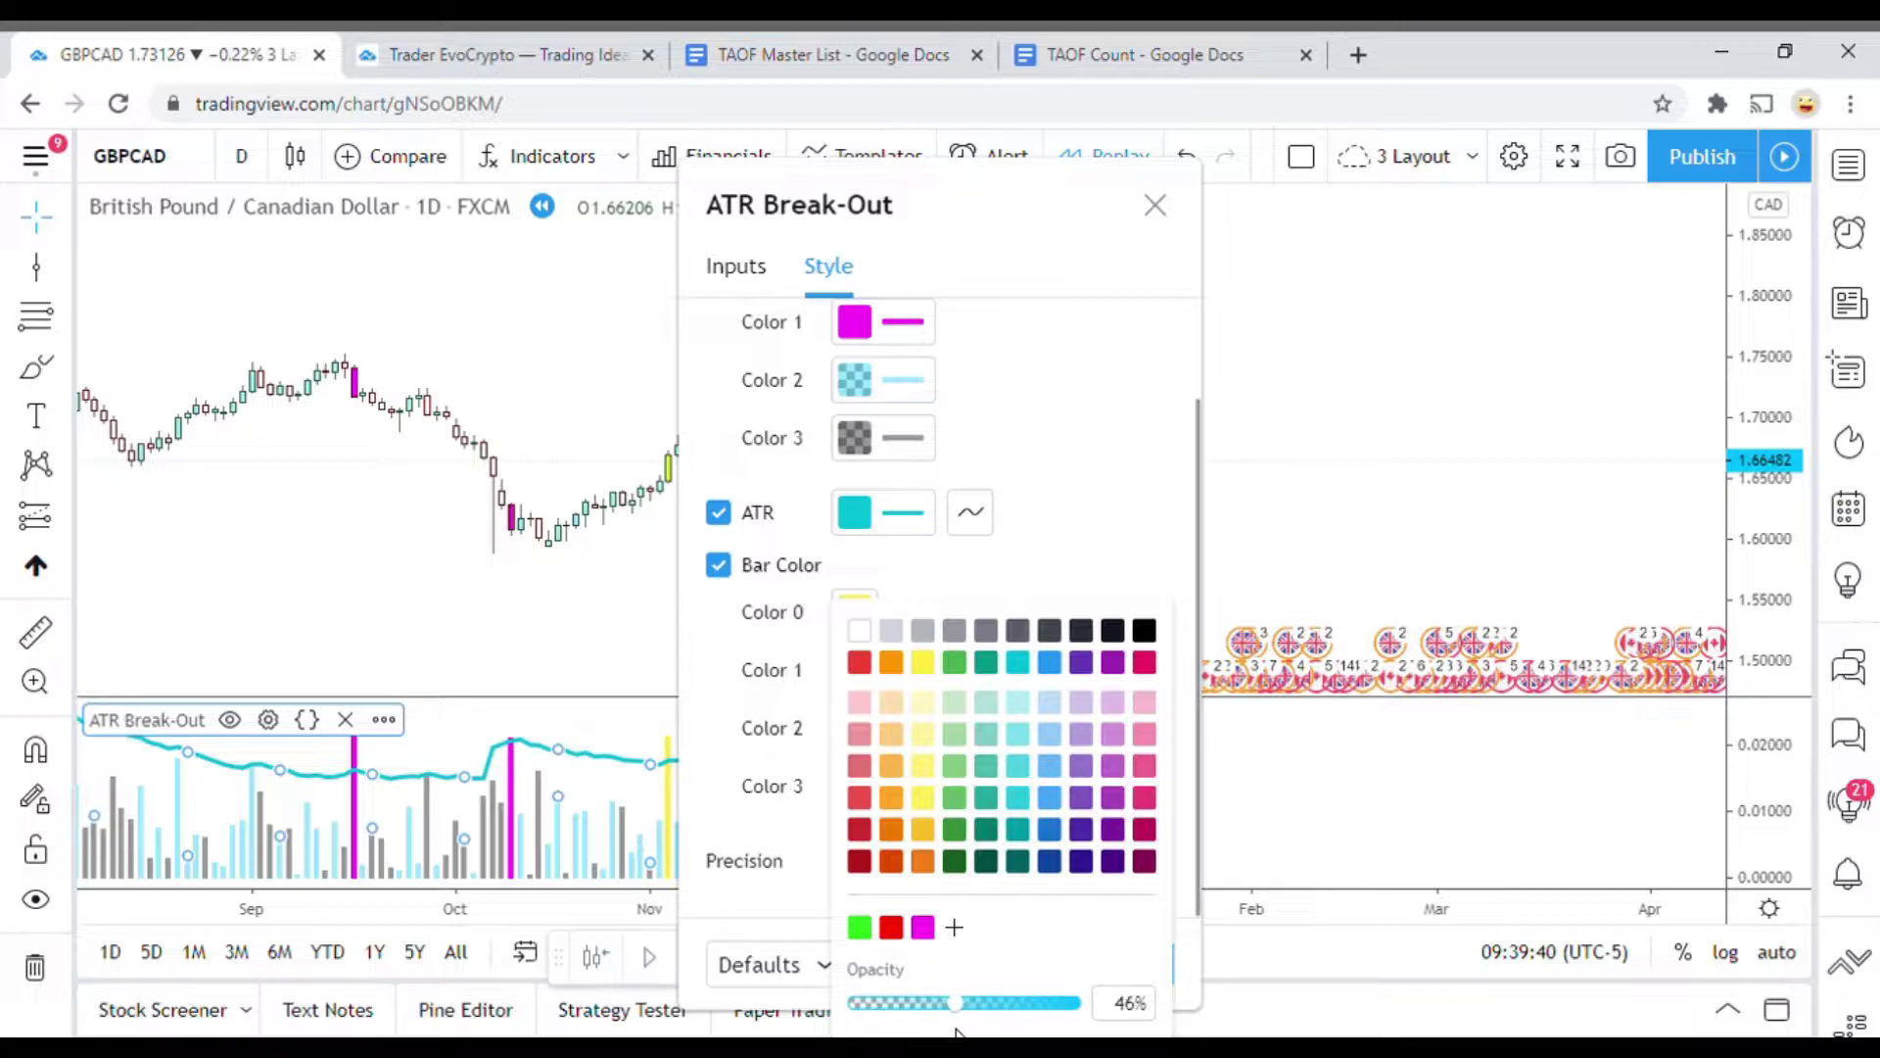
left_click(1121, 551)
left_click(870, 779)
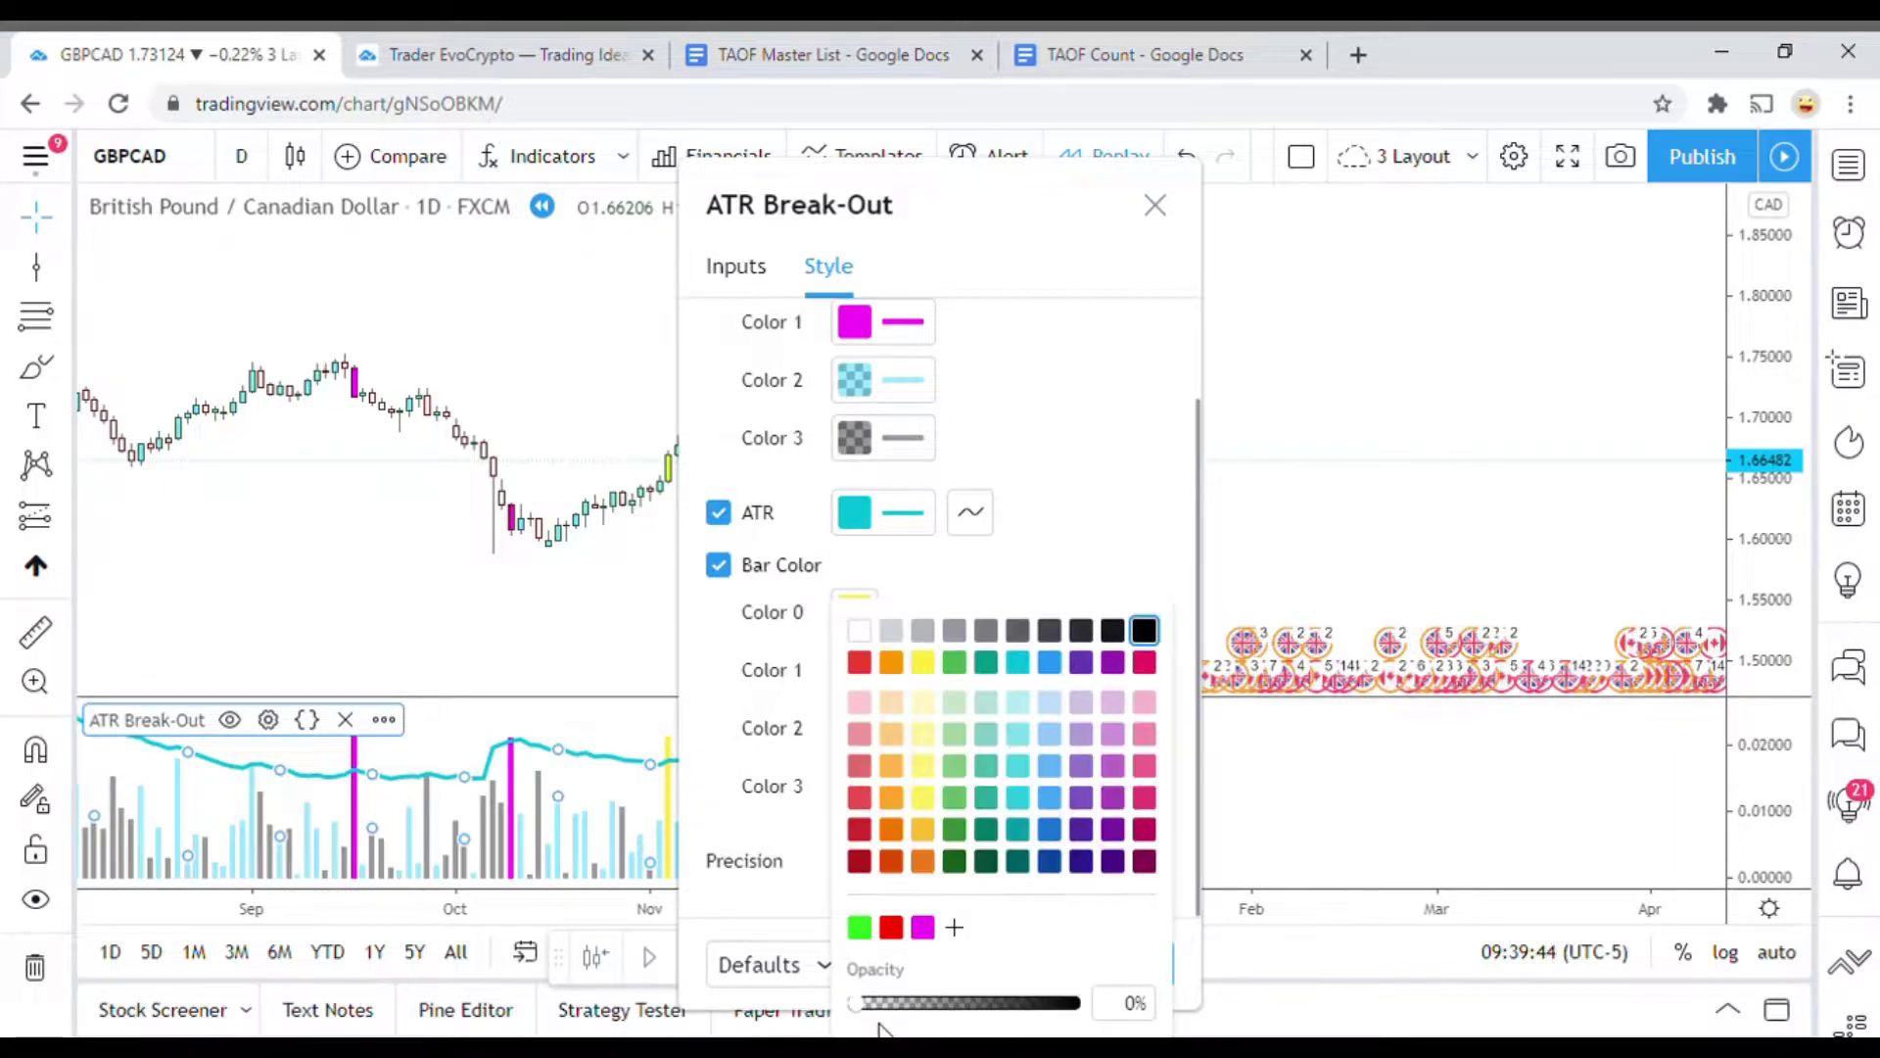
left_click_drag(859, 1003, 968, 1014)
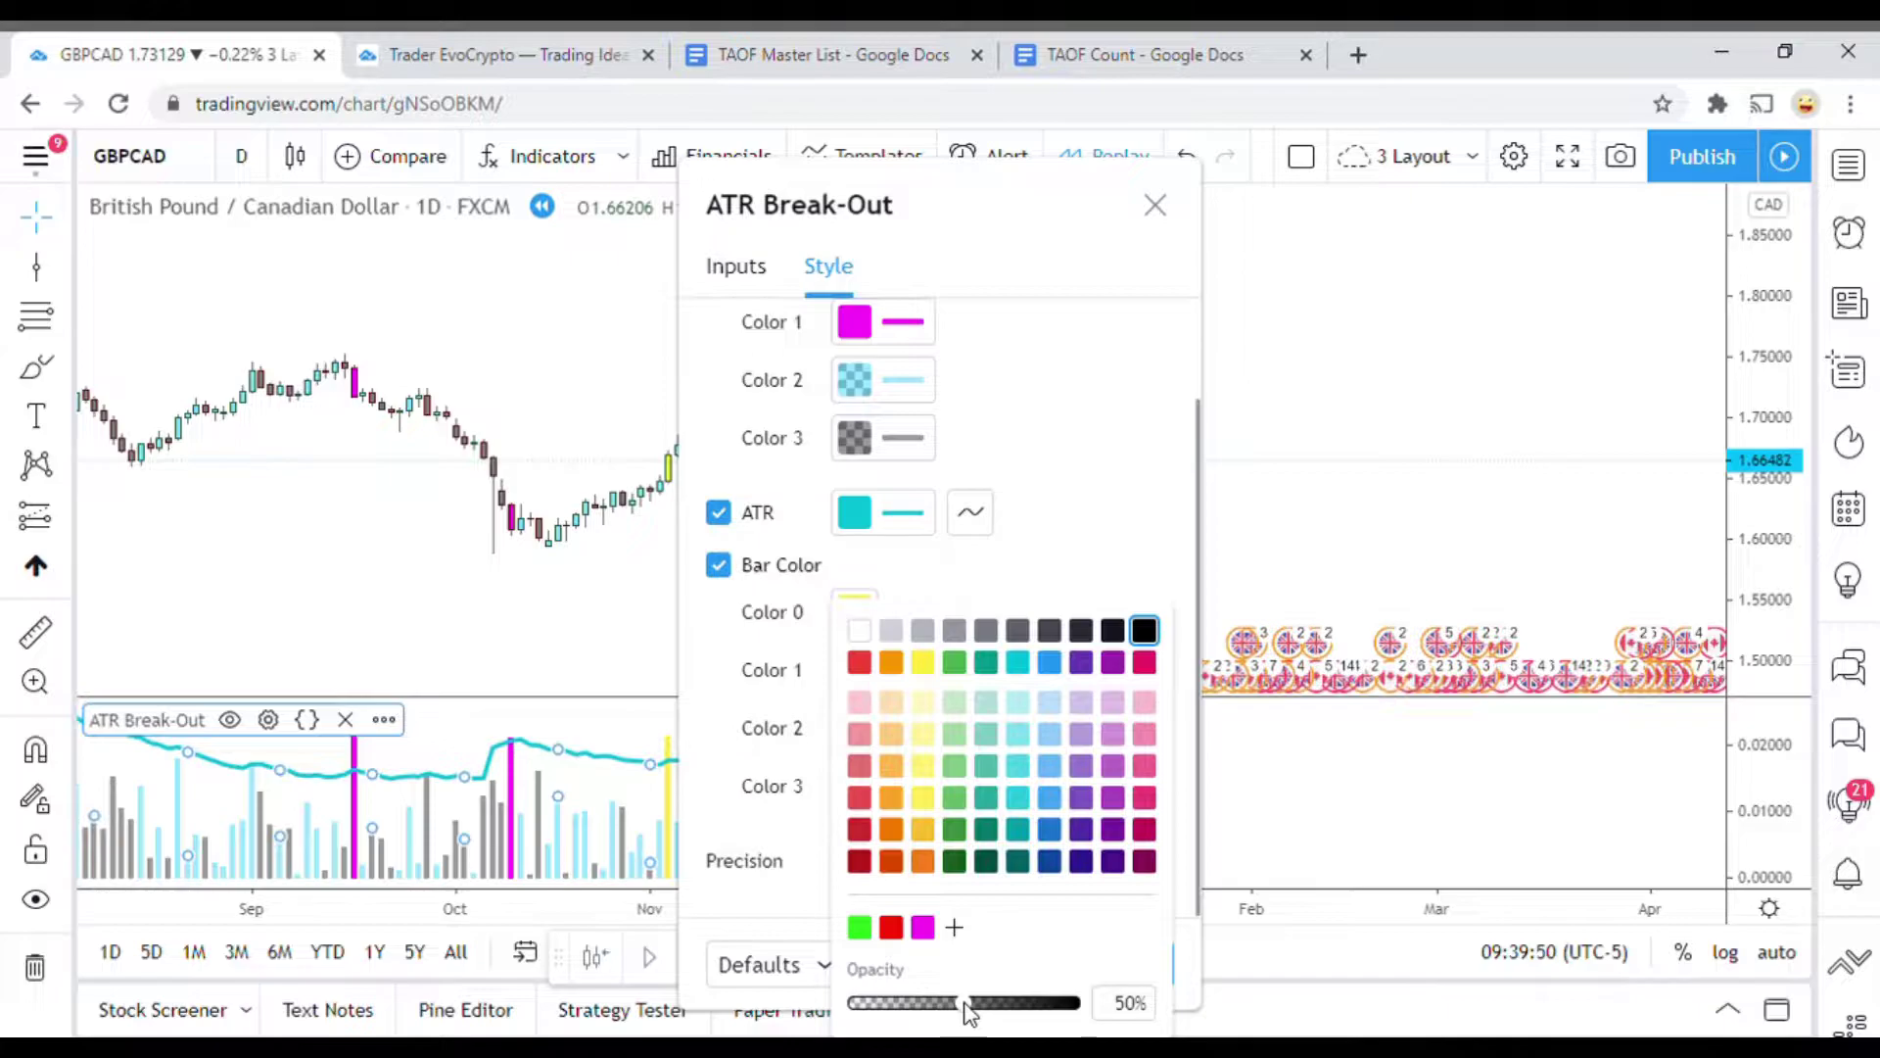
left_click(1086, 527)
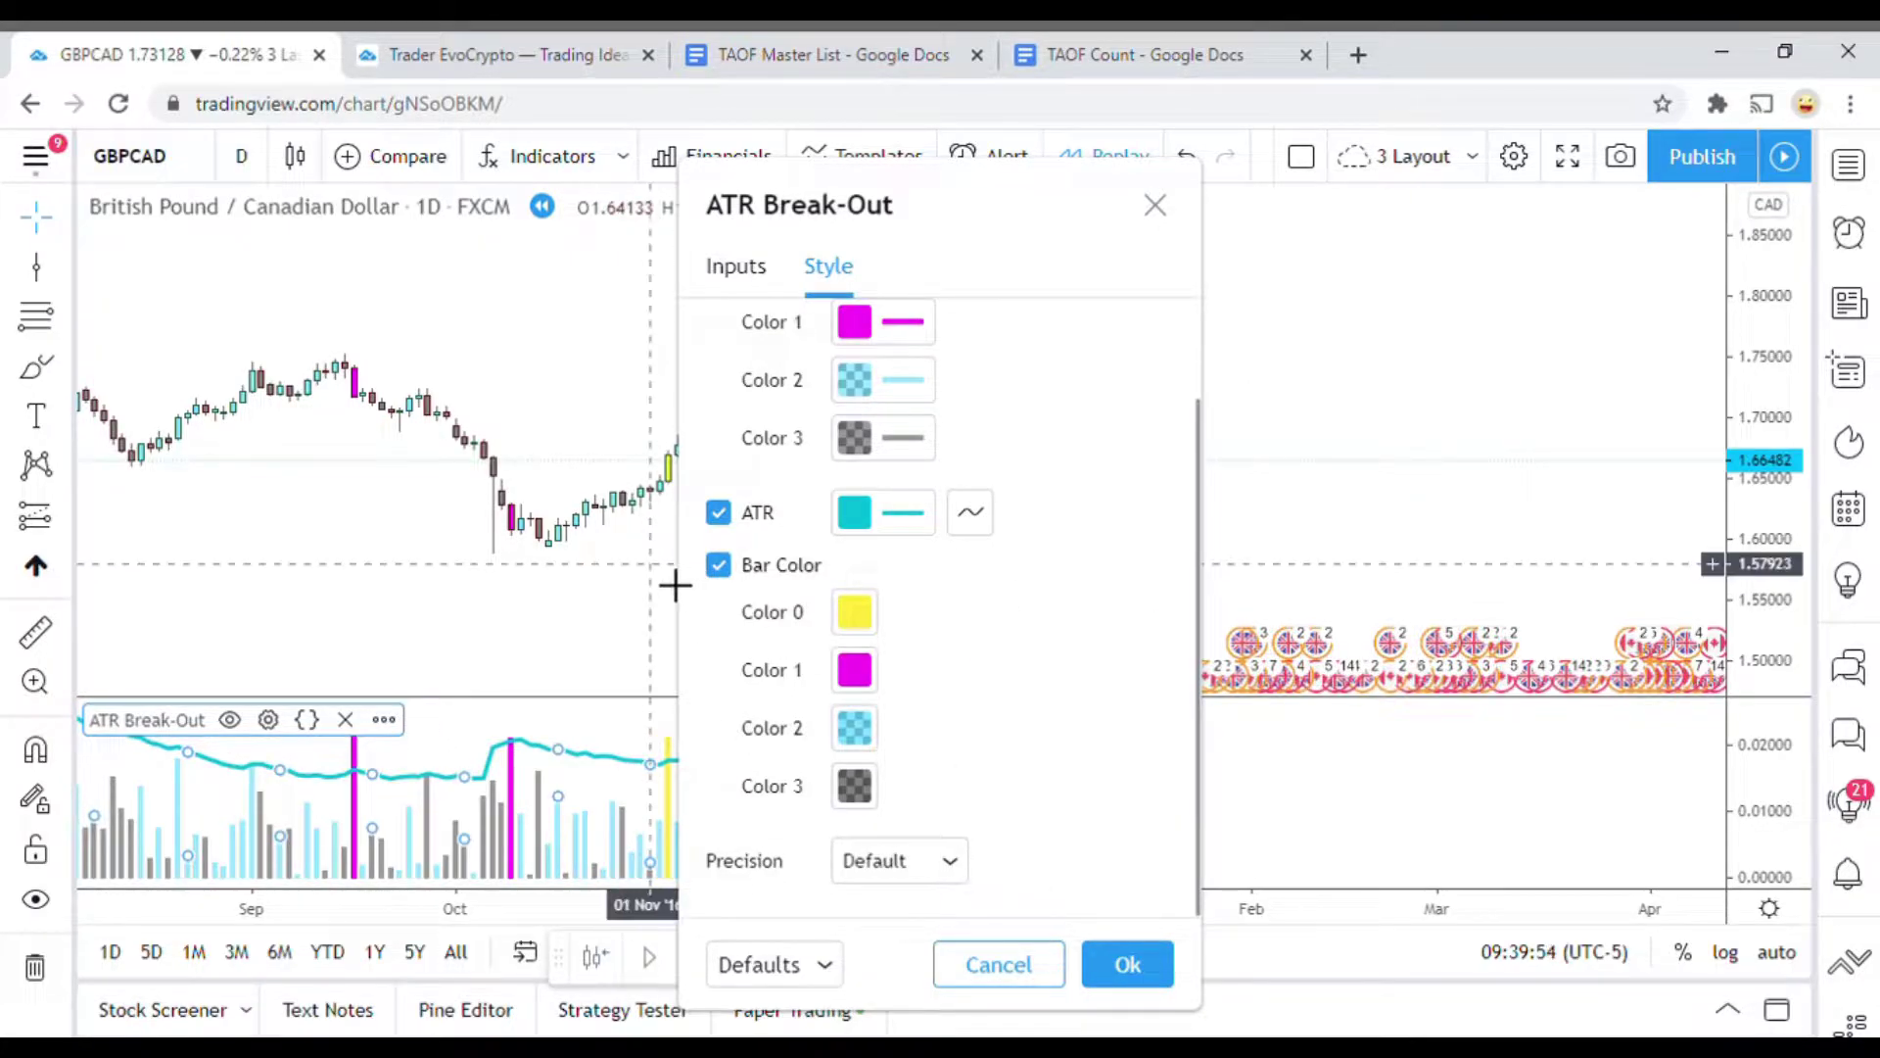
Turn off Bar Color, apply the indicator settings, and review the candles against the ATR Break-Out bars
left_click(717, 564)
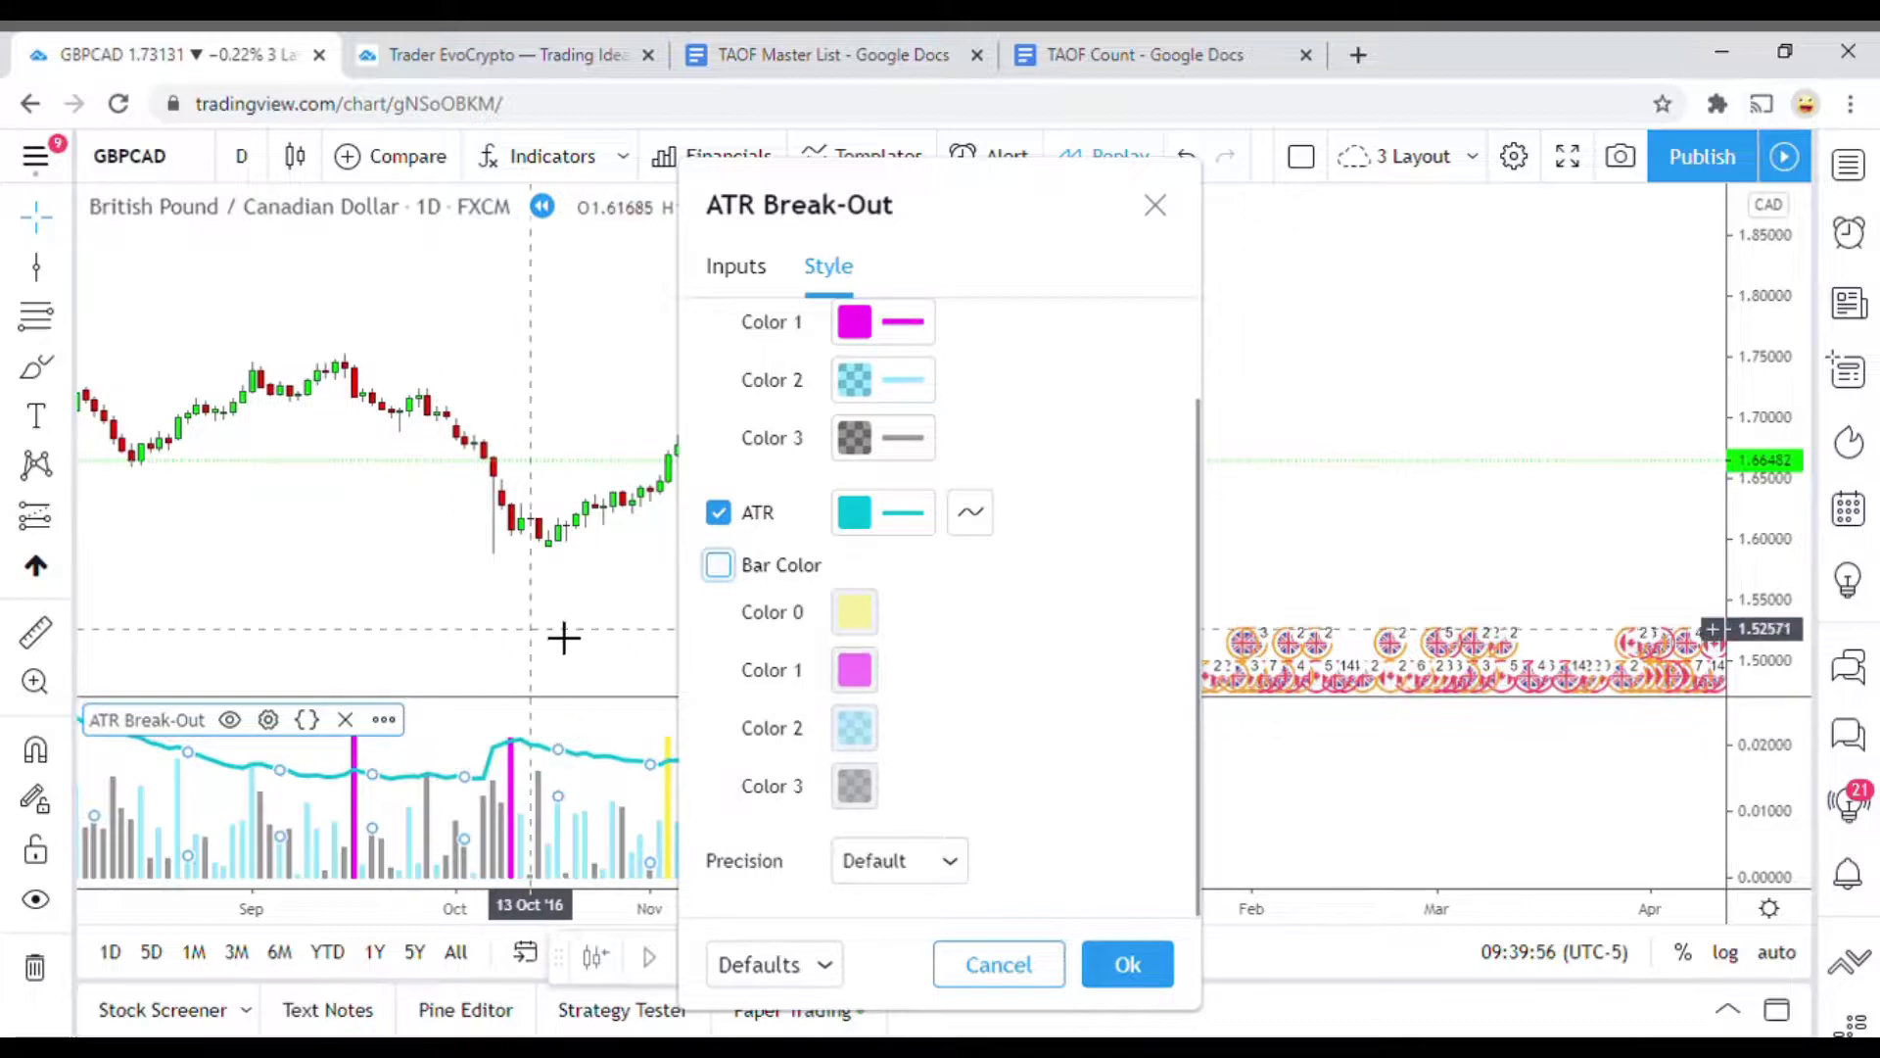
key("Return")
mouse_move(731, 638)
left_mouse_down()
mouse_move(949, 584)
mouse_move(748, 608)
left_mouse_up()
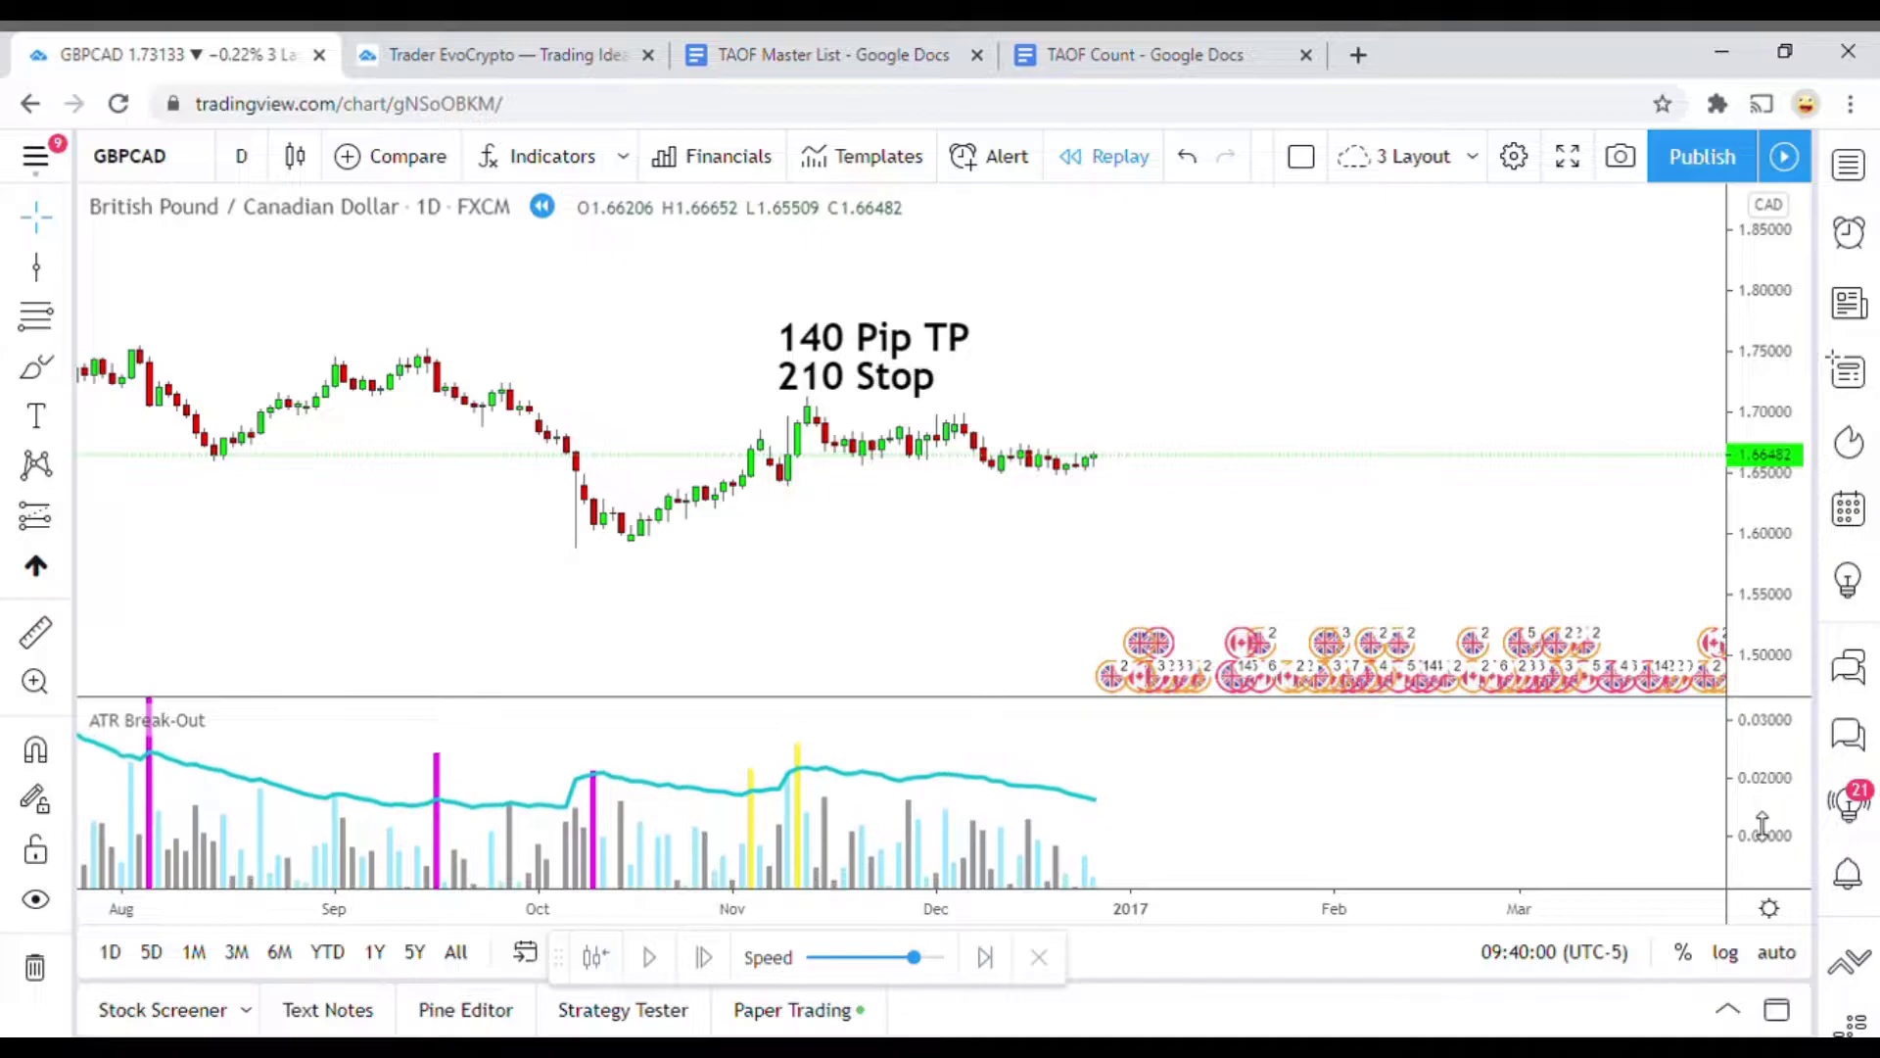
left_click_drag(798, 613, 794, 629)
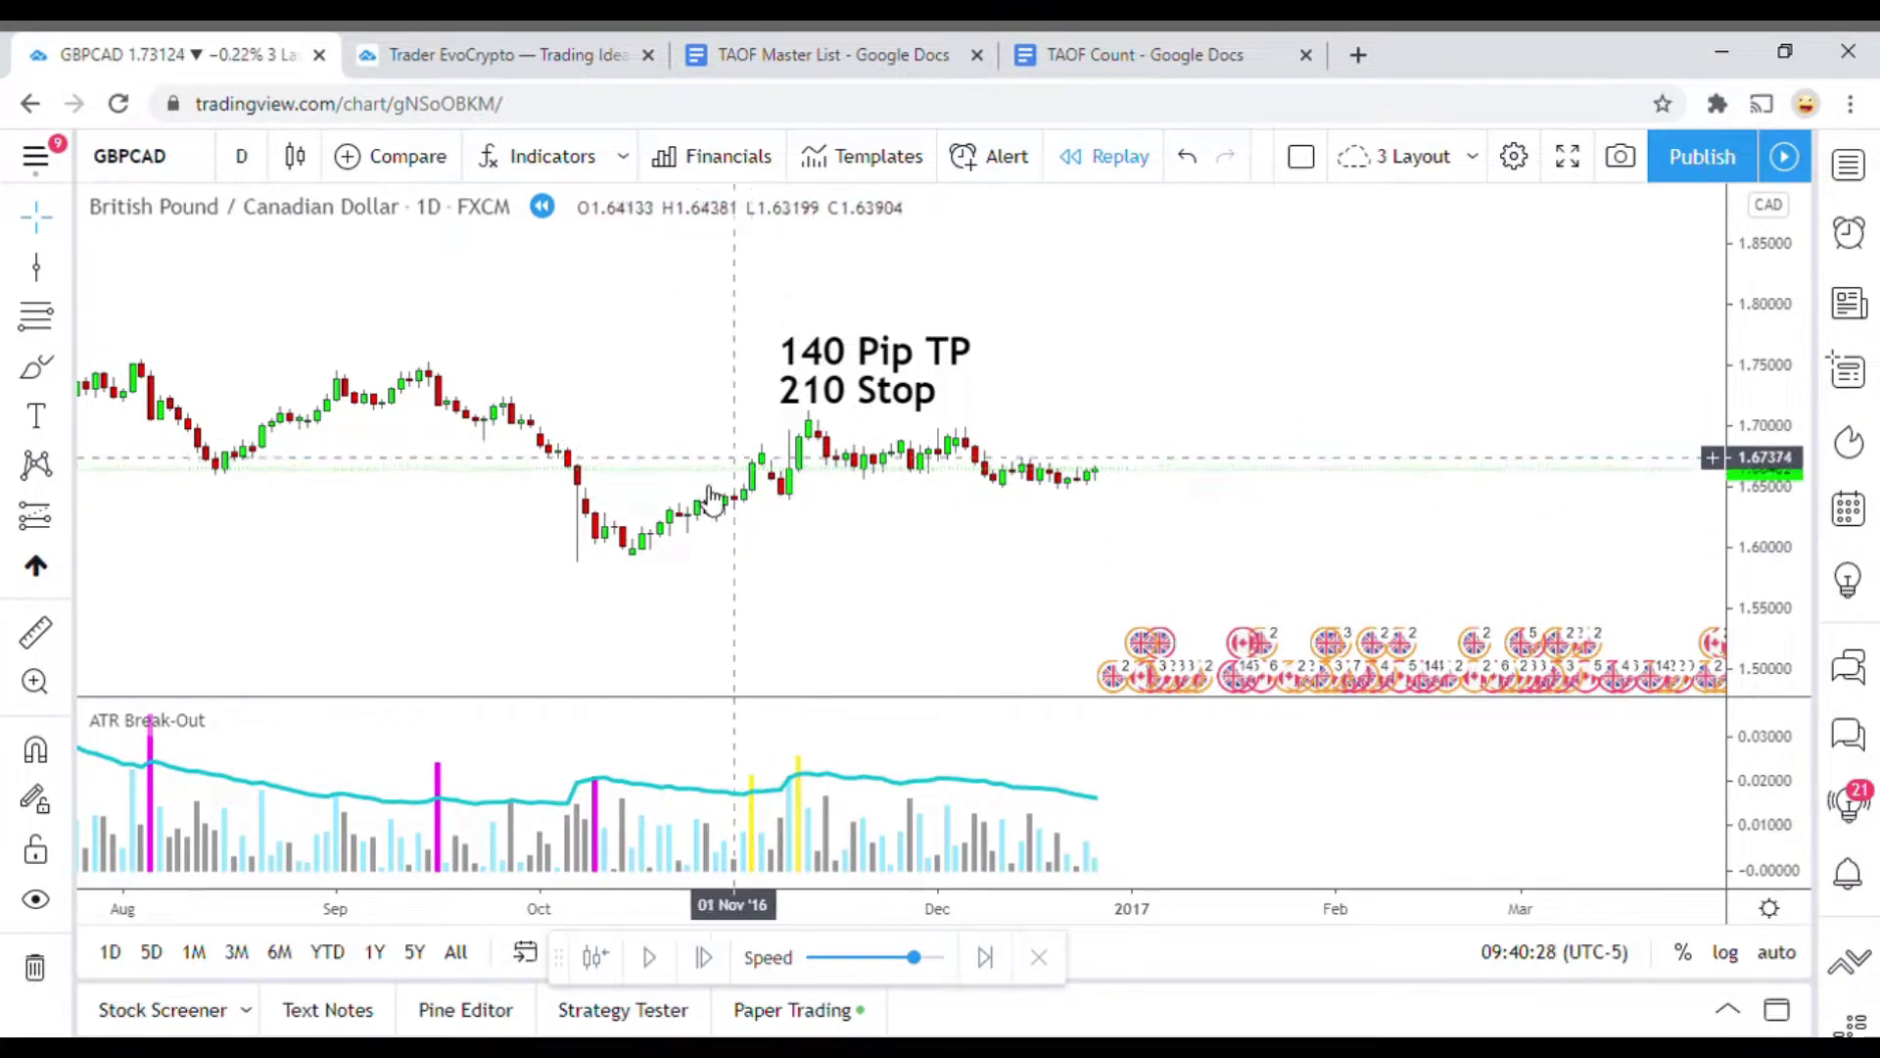
left_click_drag(856, 625, 628, 529)
left_click_drag(667, 613, 697, 592)
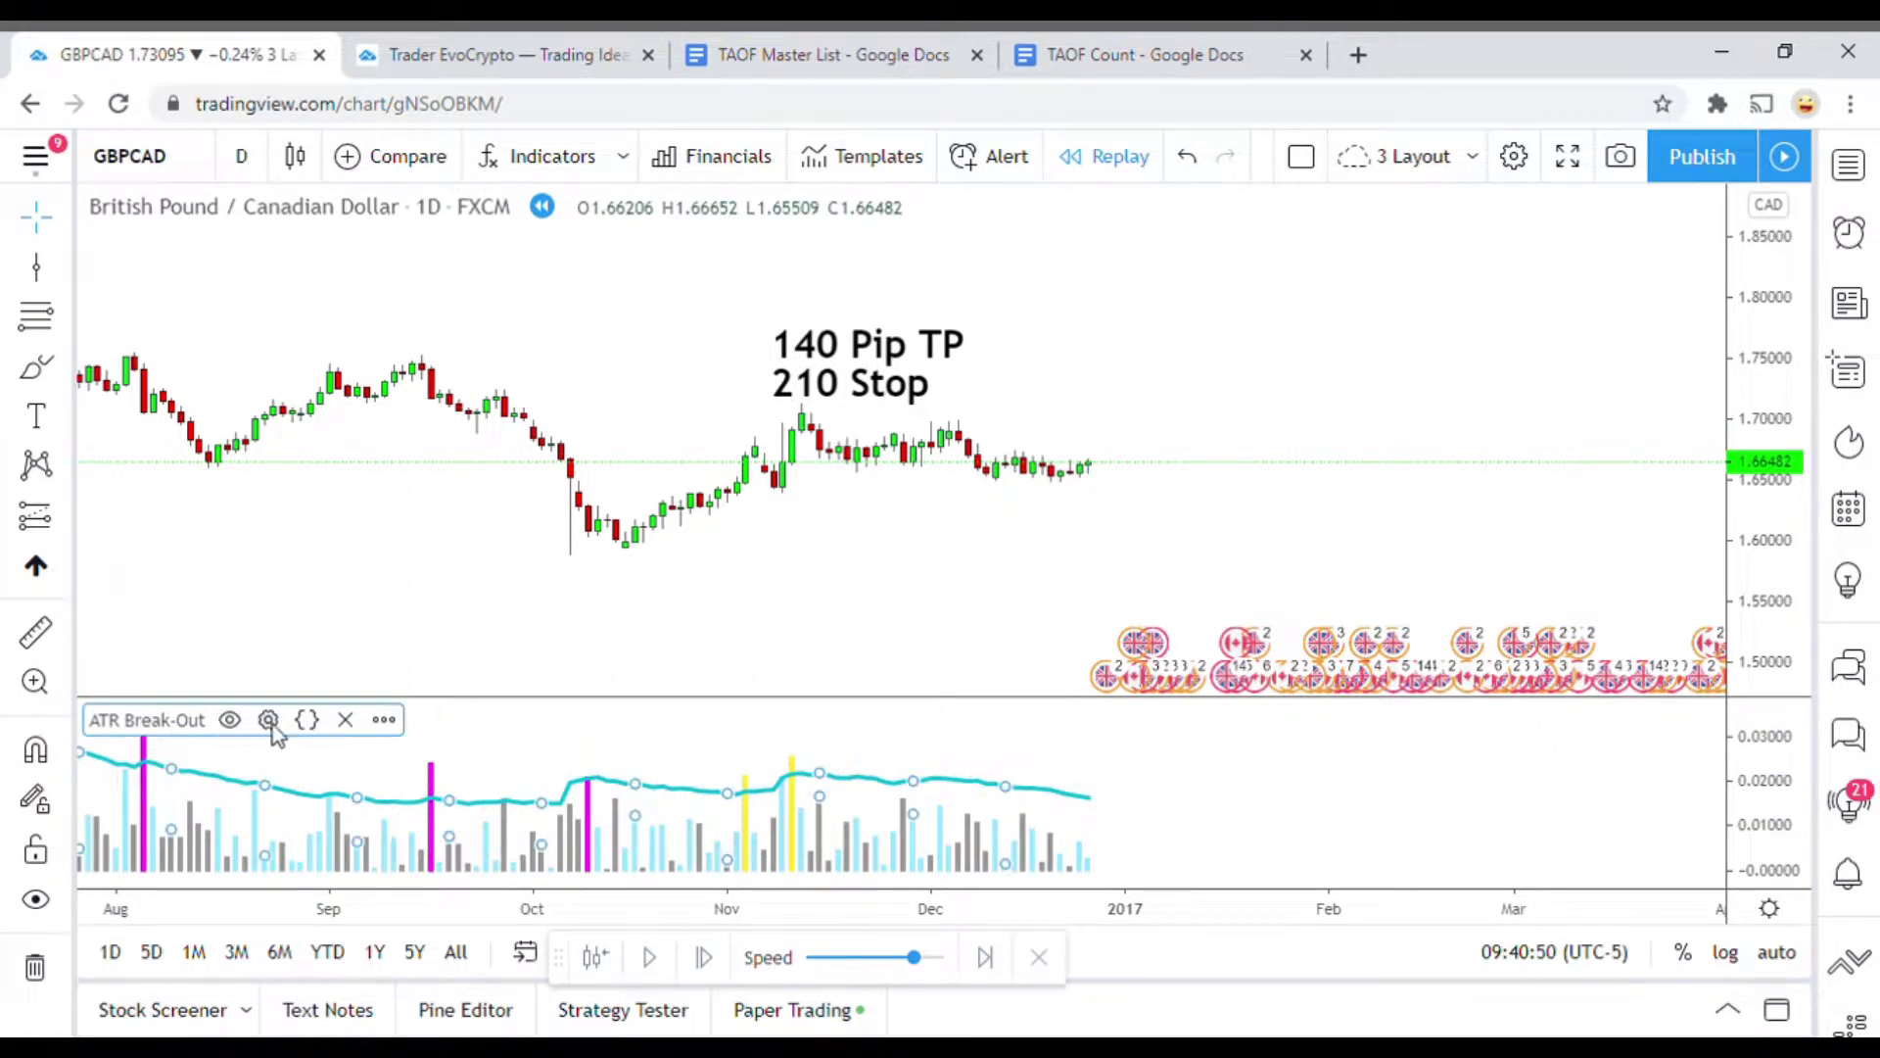
Reopen the ATR Break-Out style settings and set the opacity of Color 2 and Color 3 under Candle Length to 0%
left_click(267, 720)
left_click(879, 385)
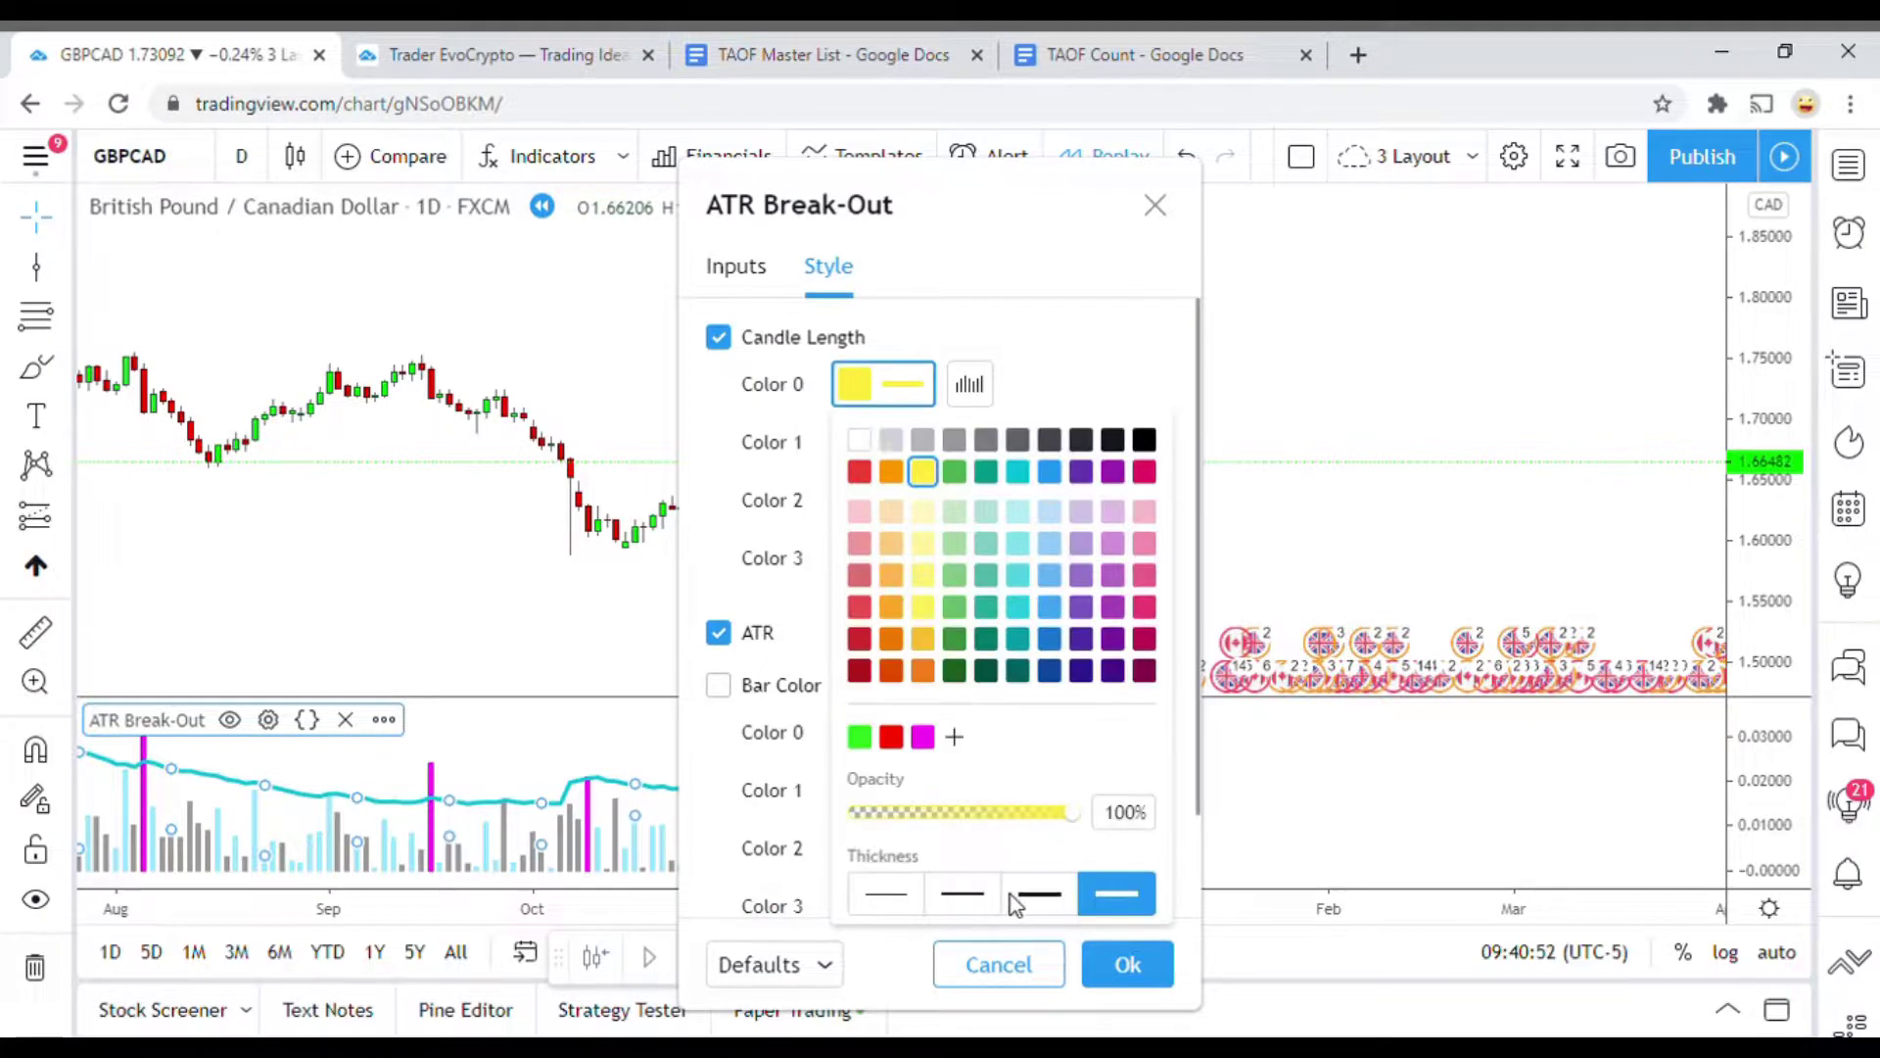
left_click(1075, 353)
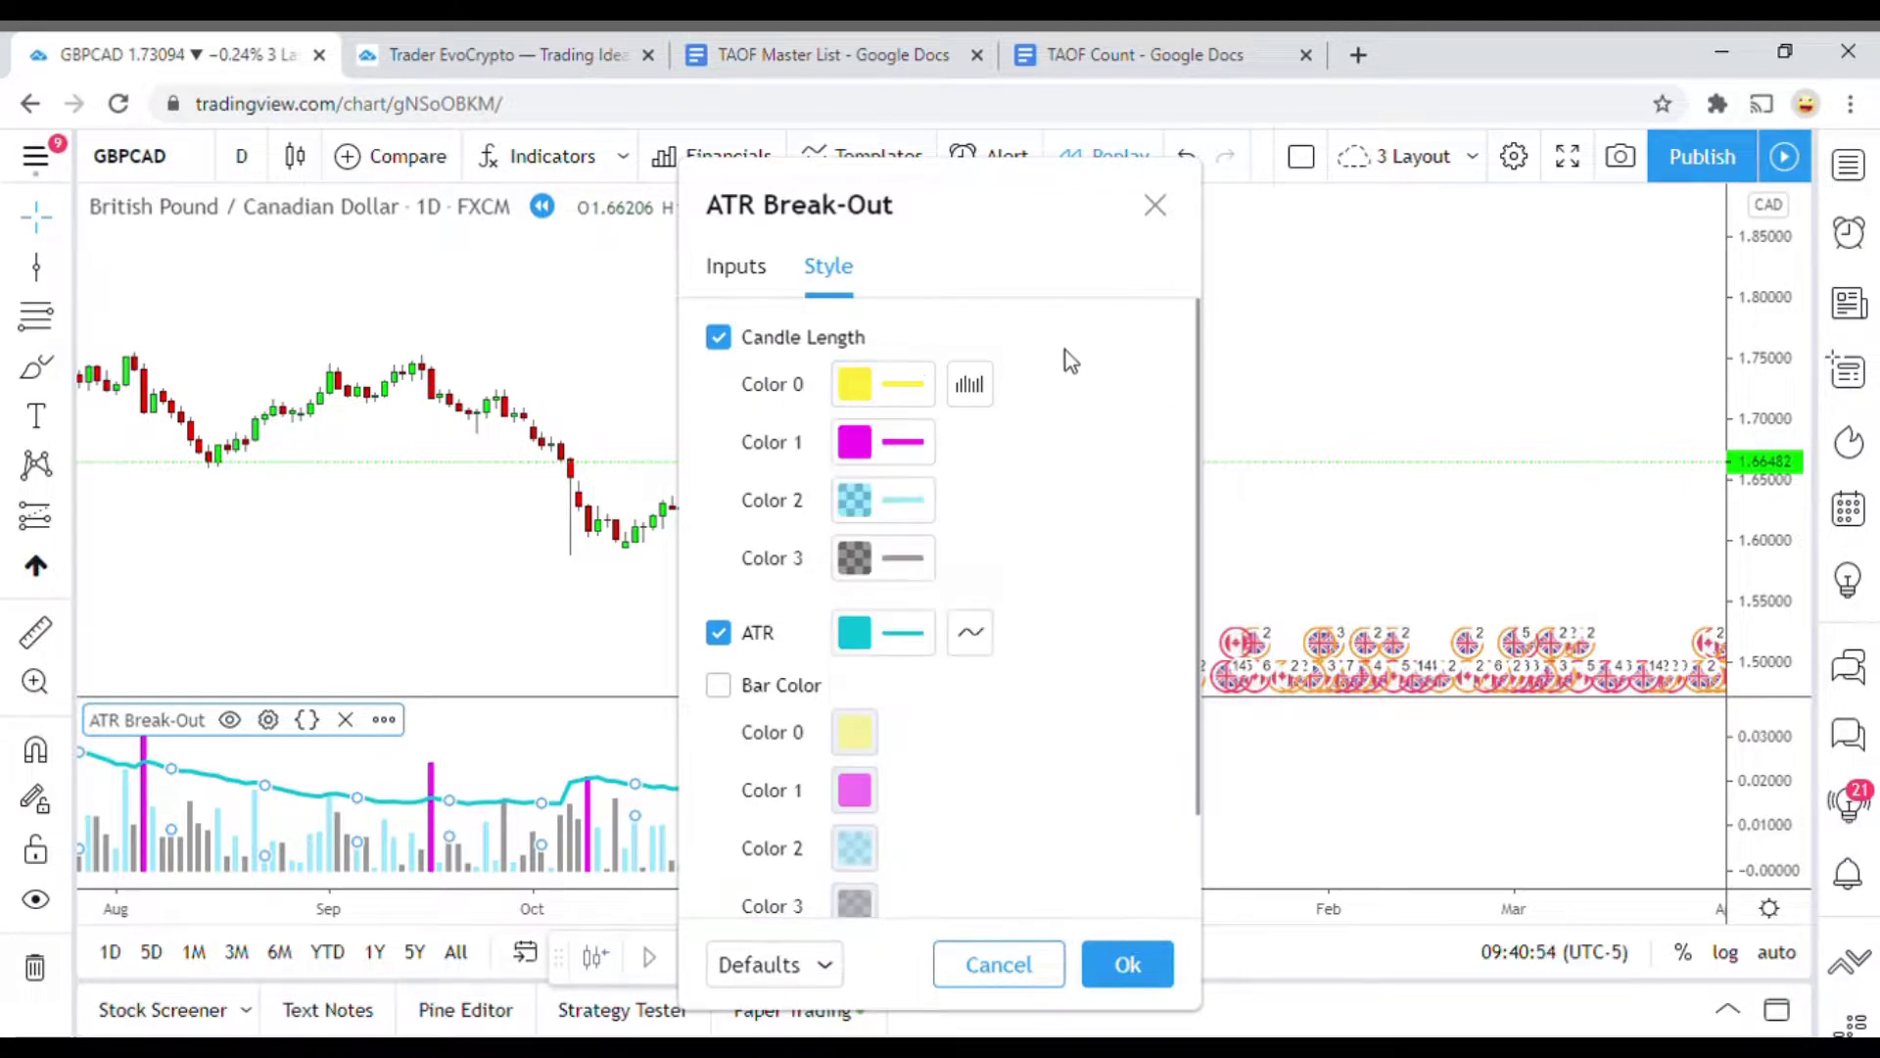
left_click(862, 449)
left_click(1102, 386)
left_click(858, 505)
left_click_drag(944, 929, 762, 931)
left_click(1063, 461)
left_click(881, 561)
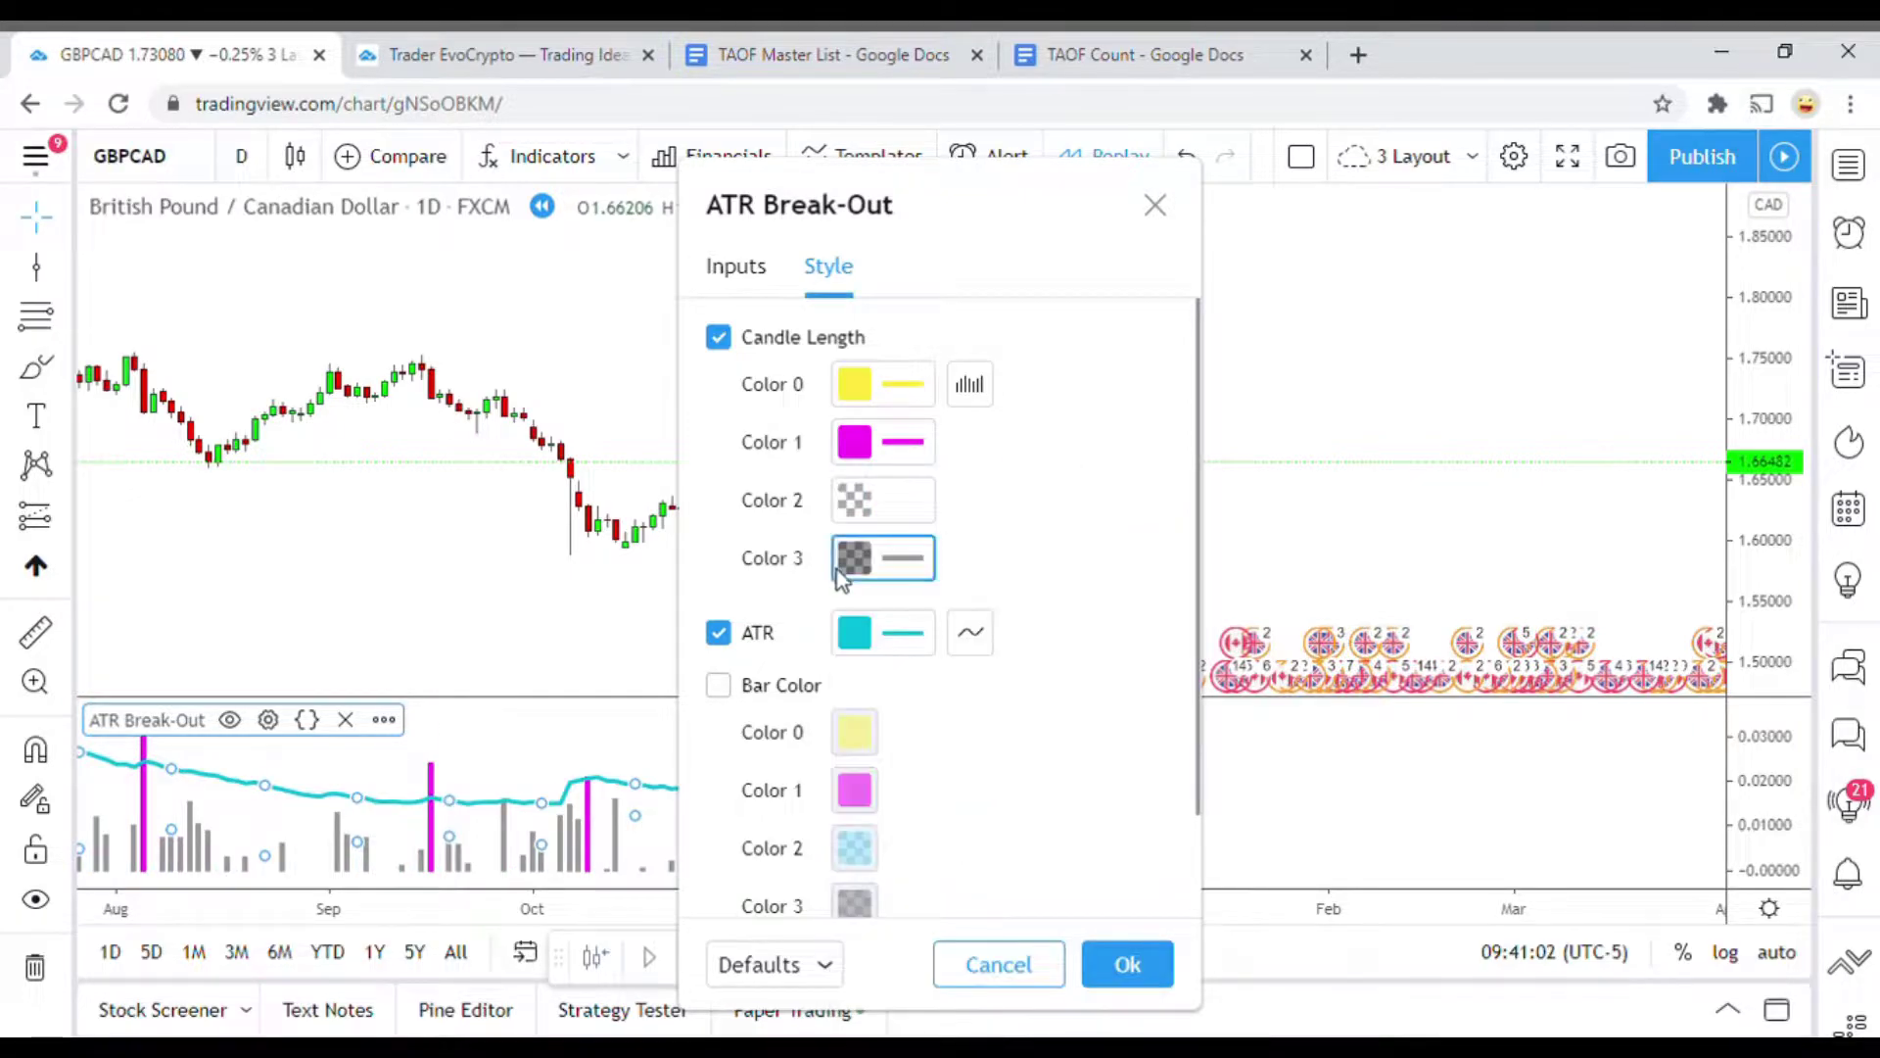
left_click_drag(947, 928, 798, 957)
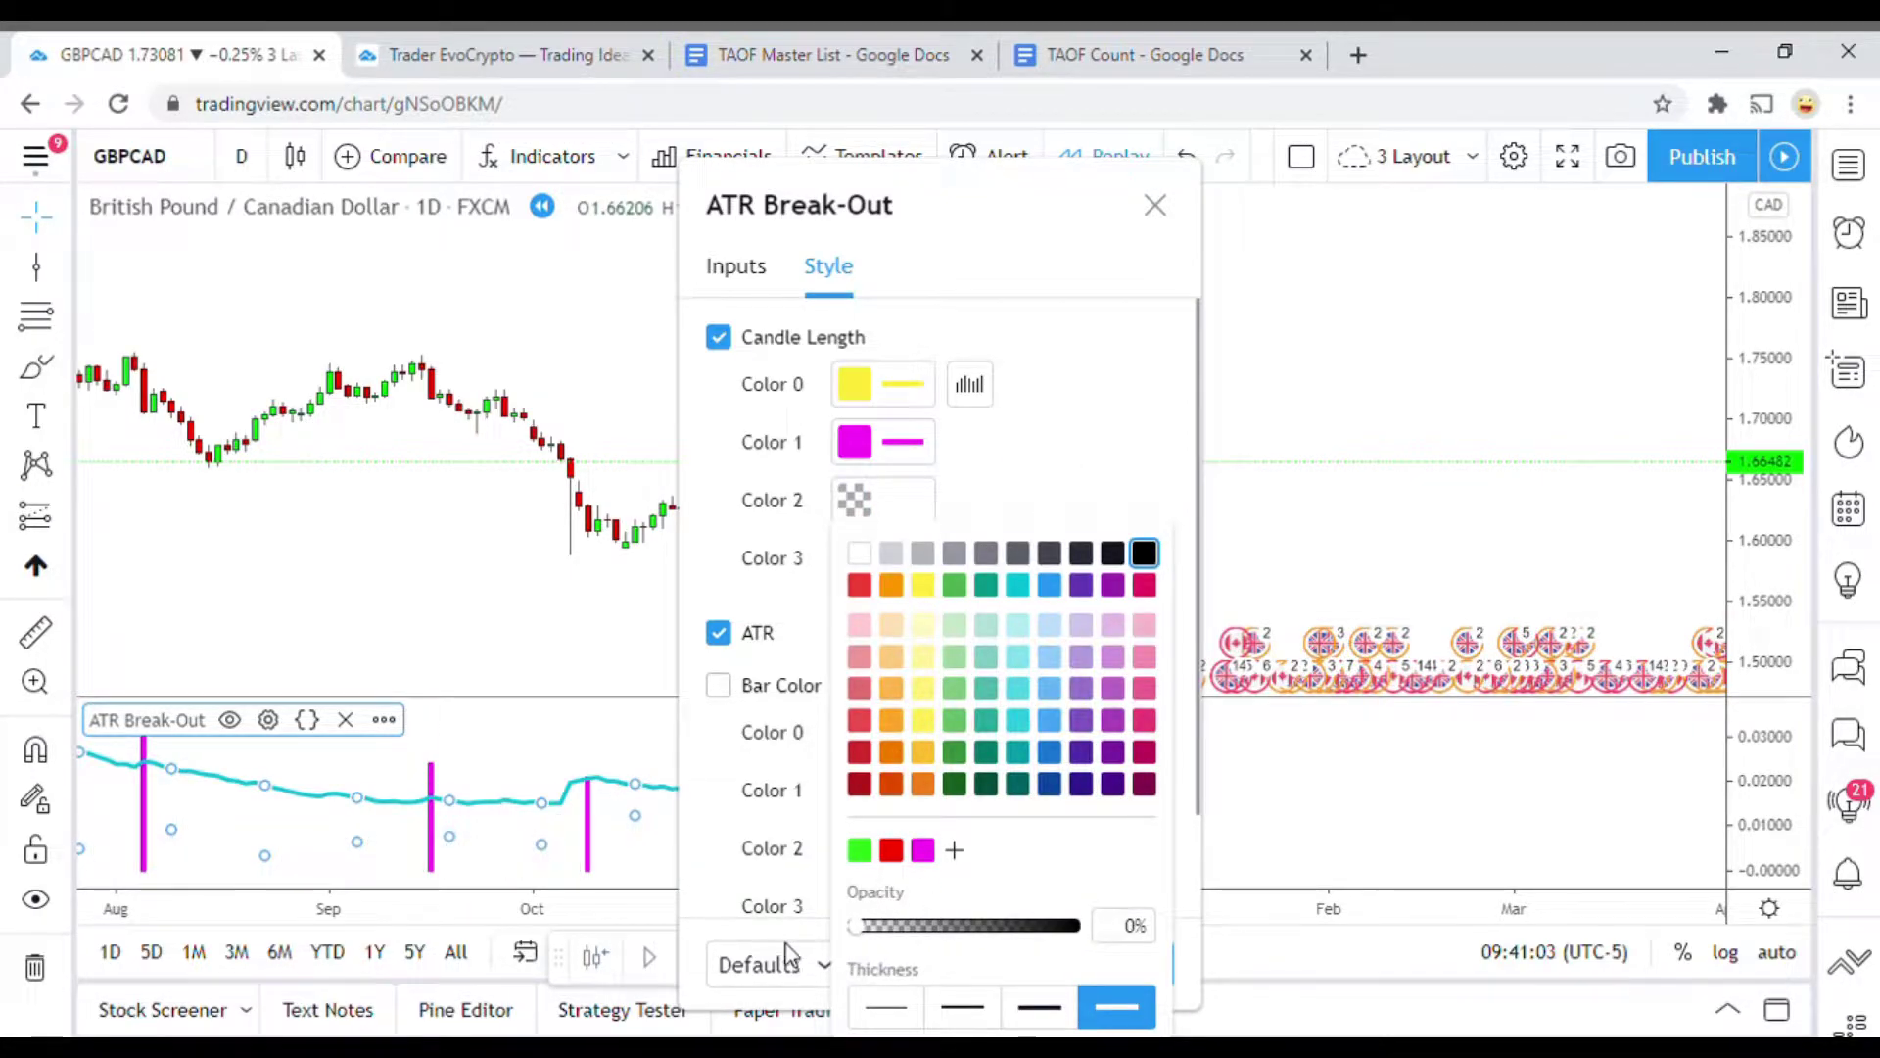
left_click(1117, 403)
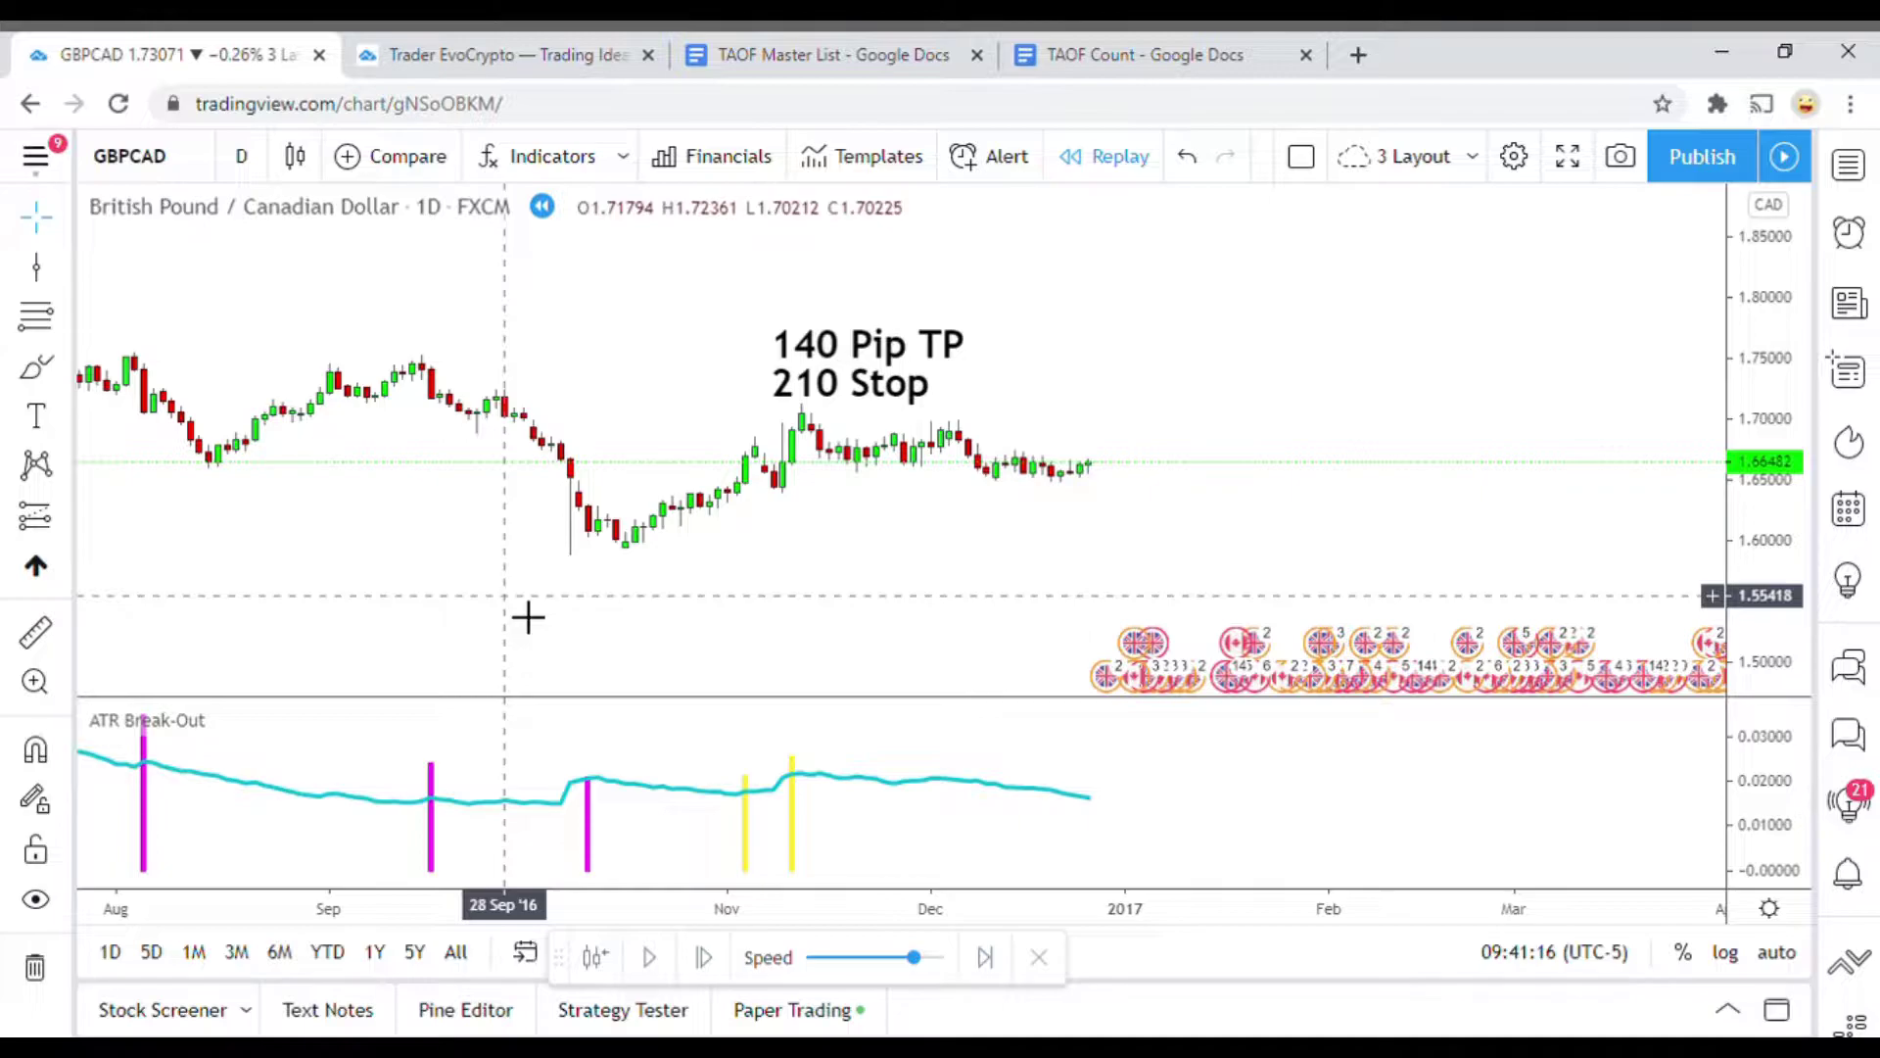
Set Candle Length Color 0 to the custom bright green and Color 1 to the custom red, and apply the ATR Break-Out settings
left_click(168, 725)
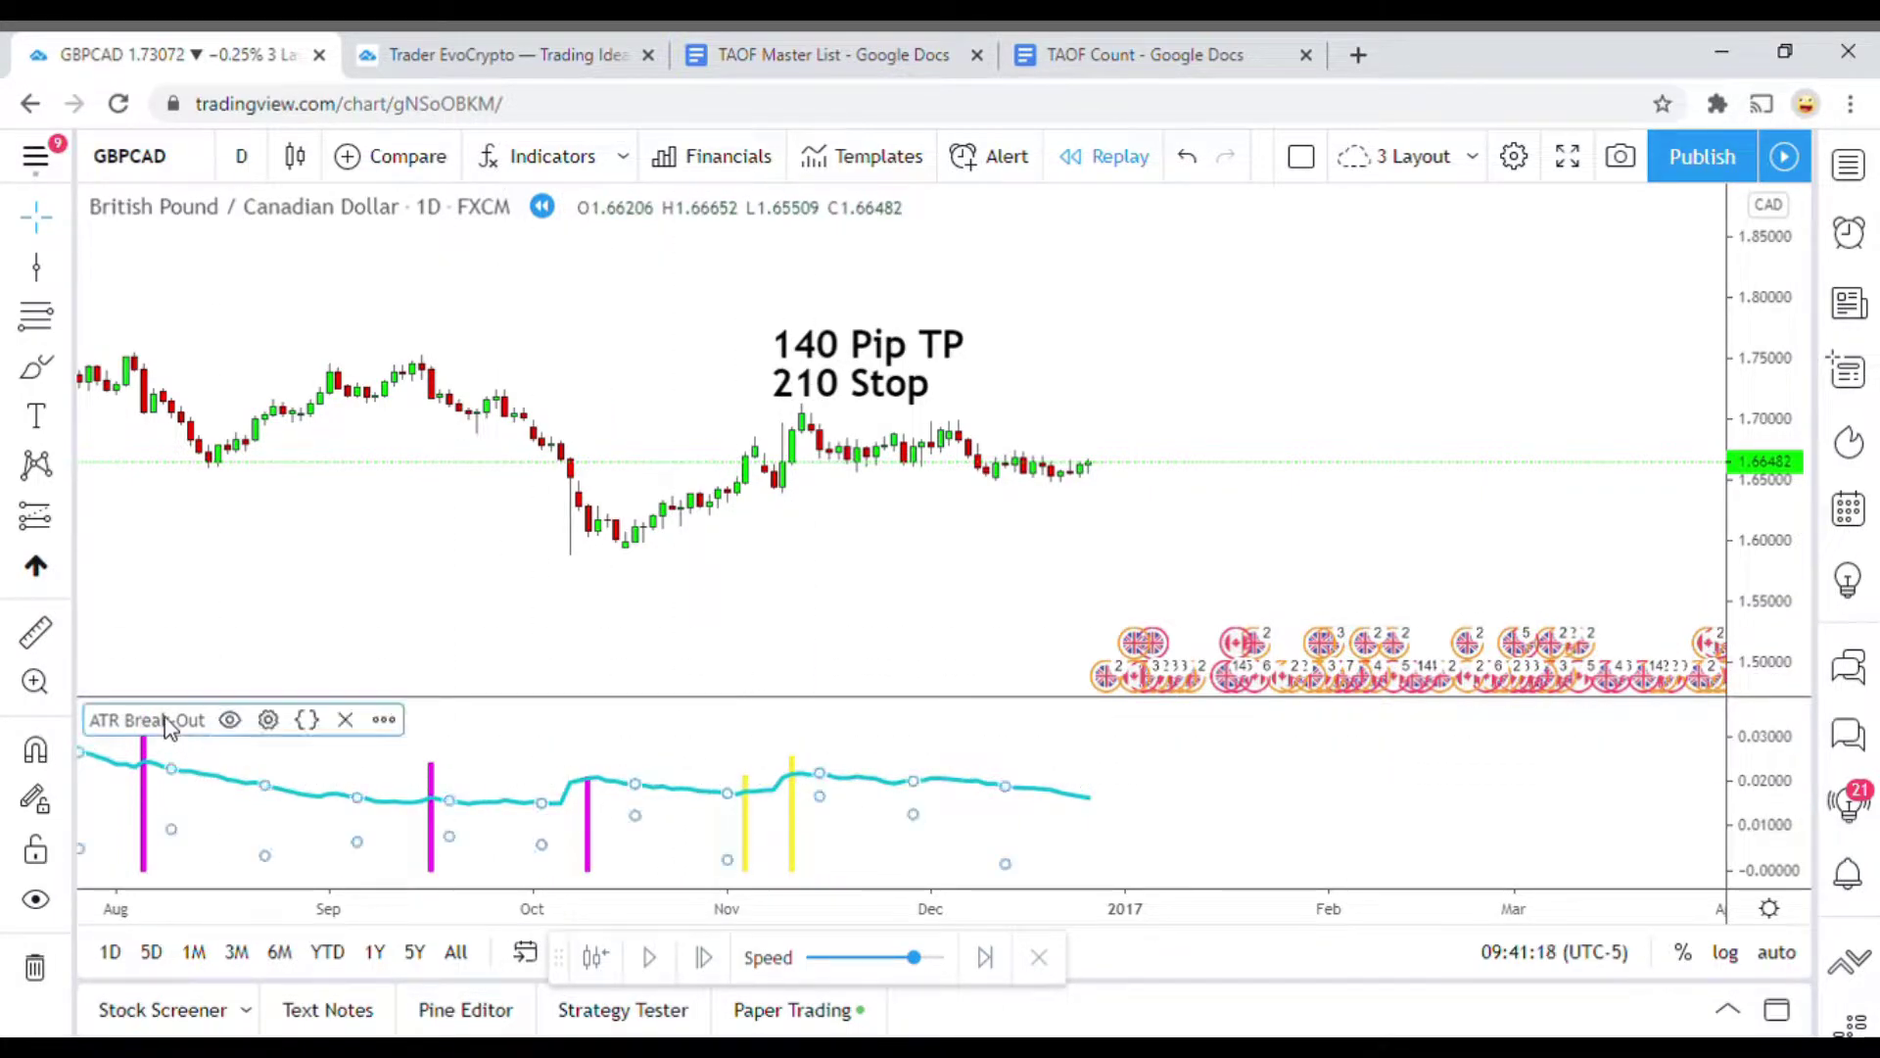
left_click(267, 721)
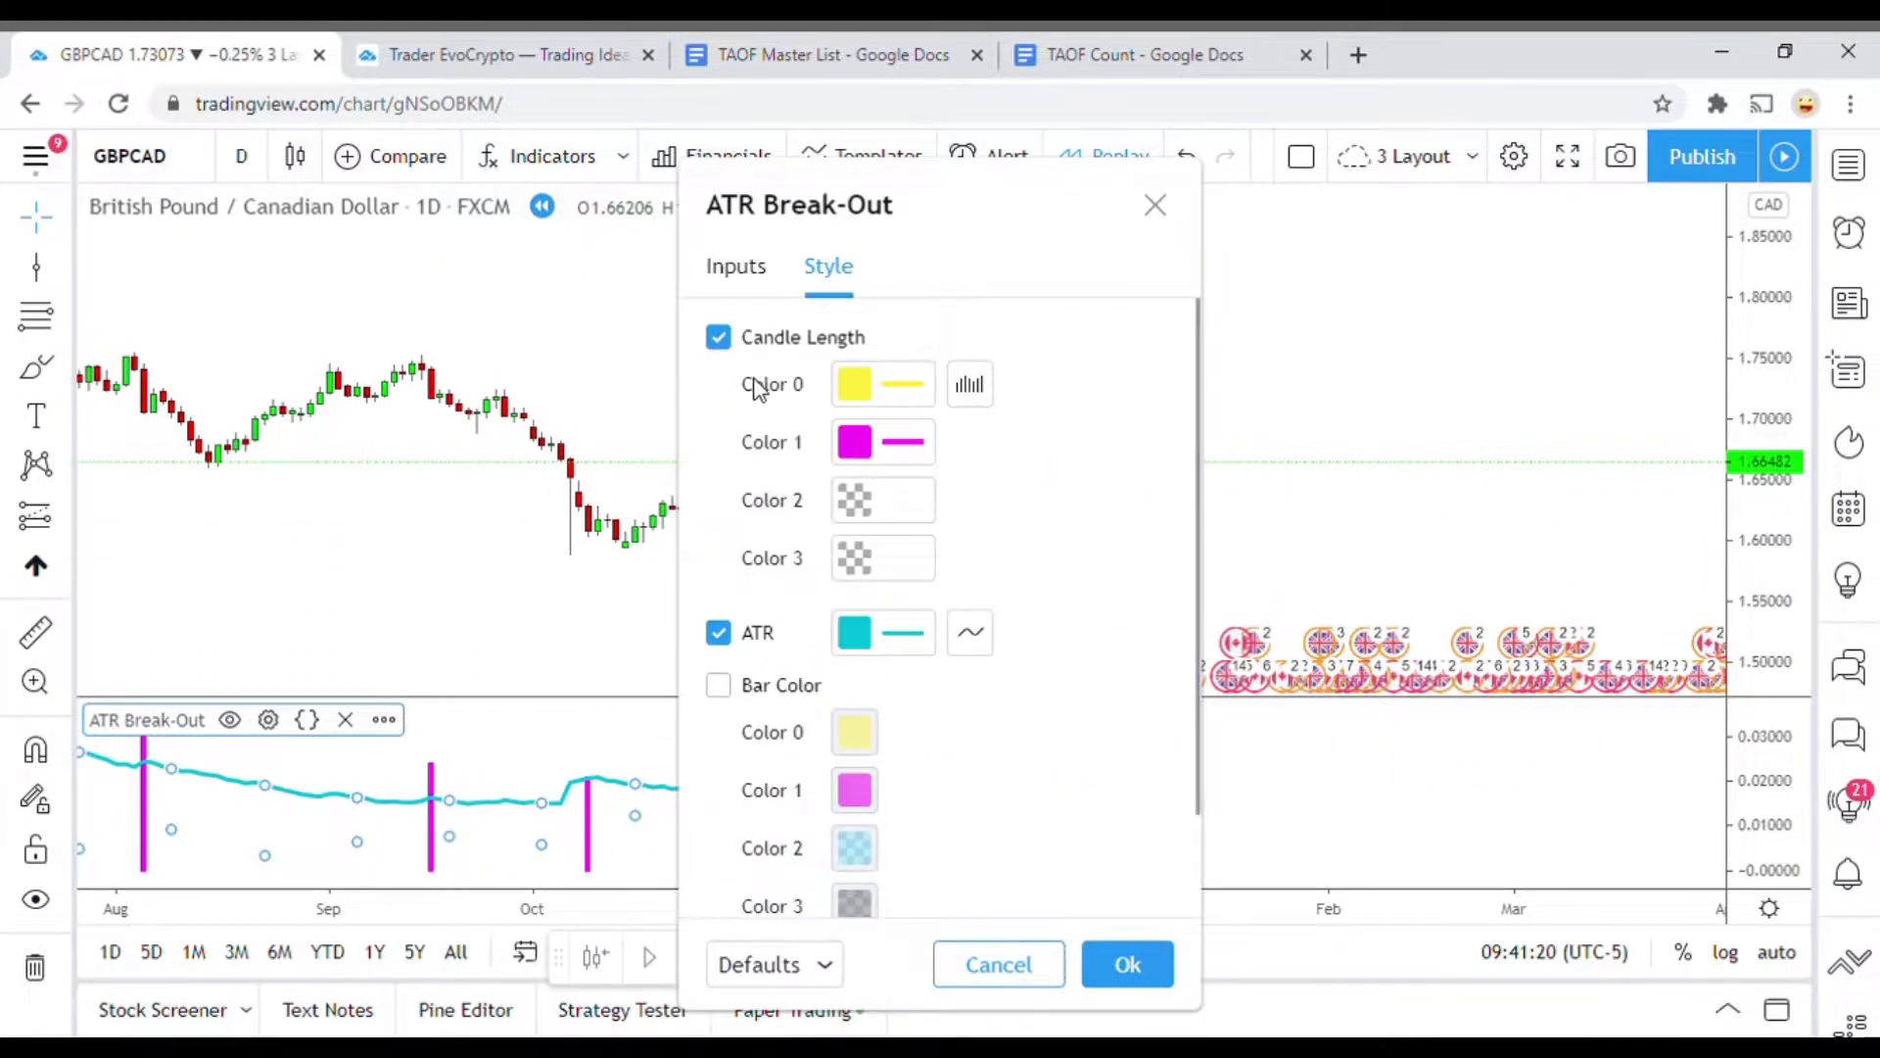
left_click(859, 391)
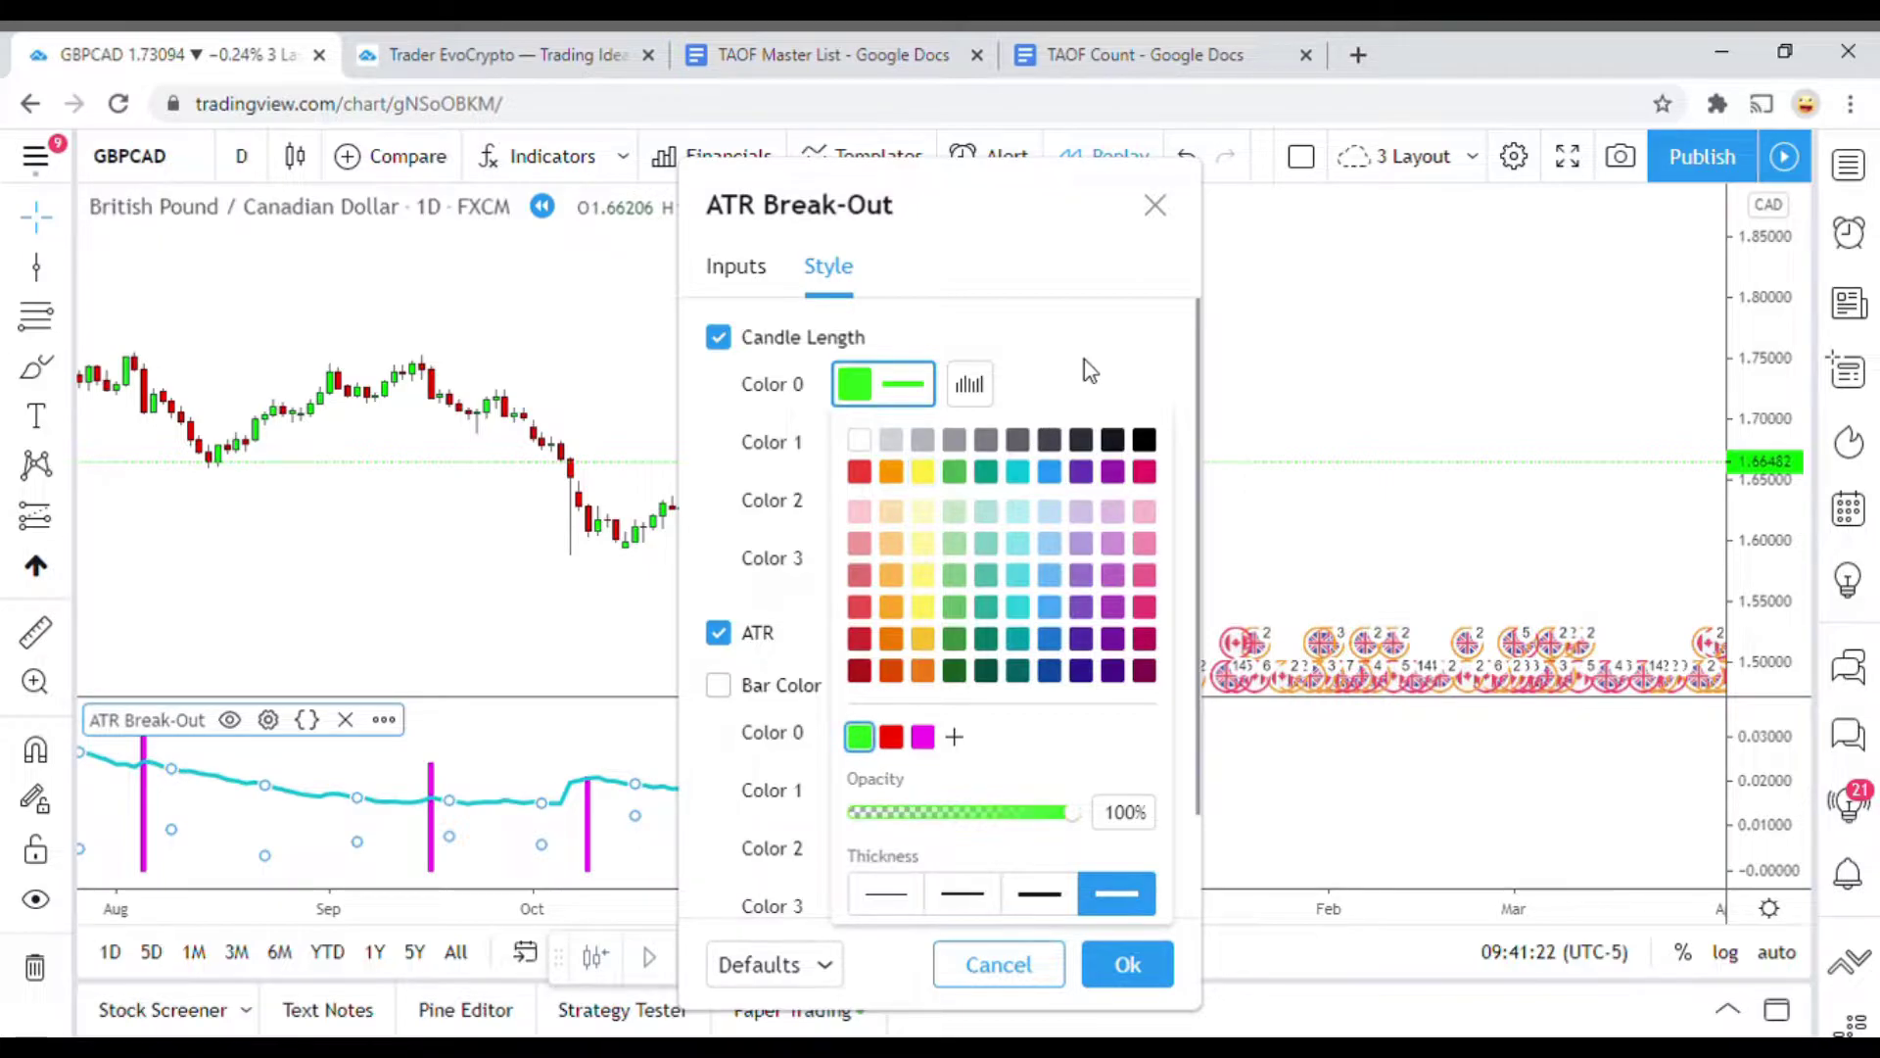
left_click(1090, 370)
left_click(854, 441)
left_click(893, 802)
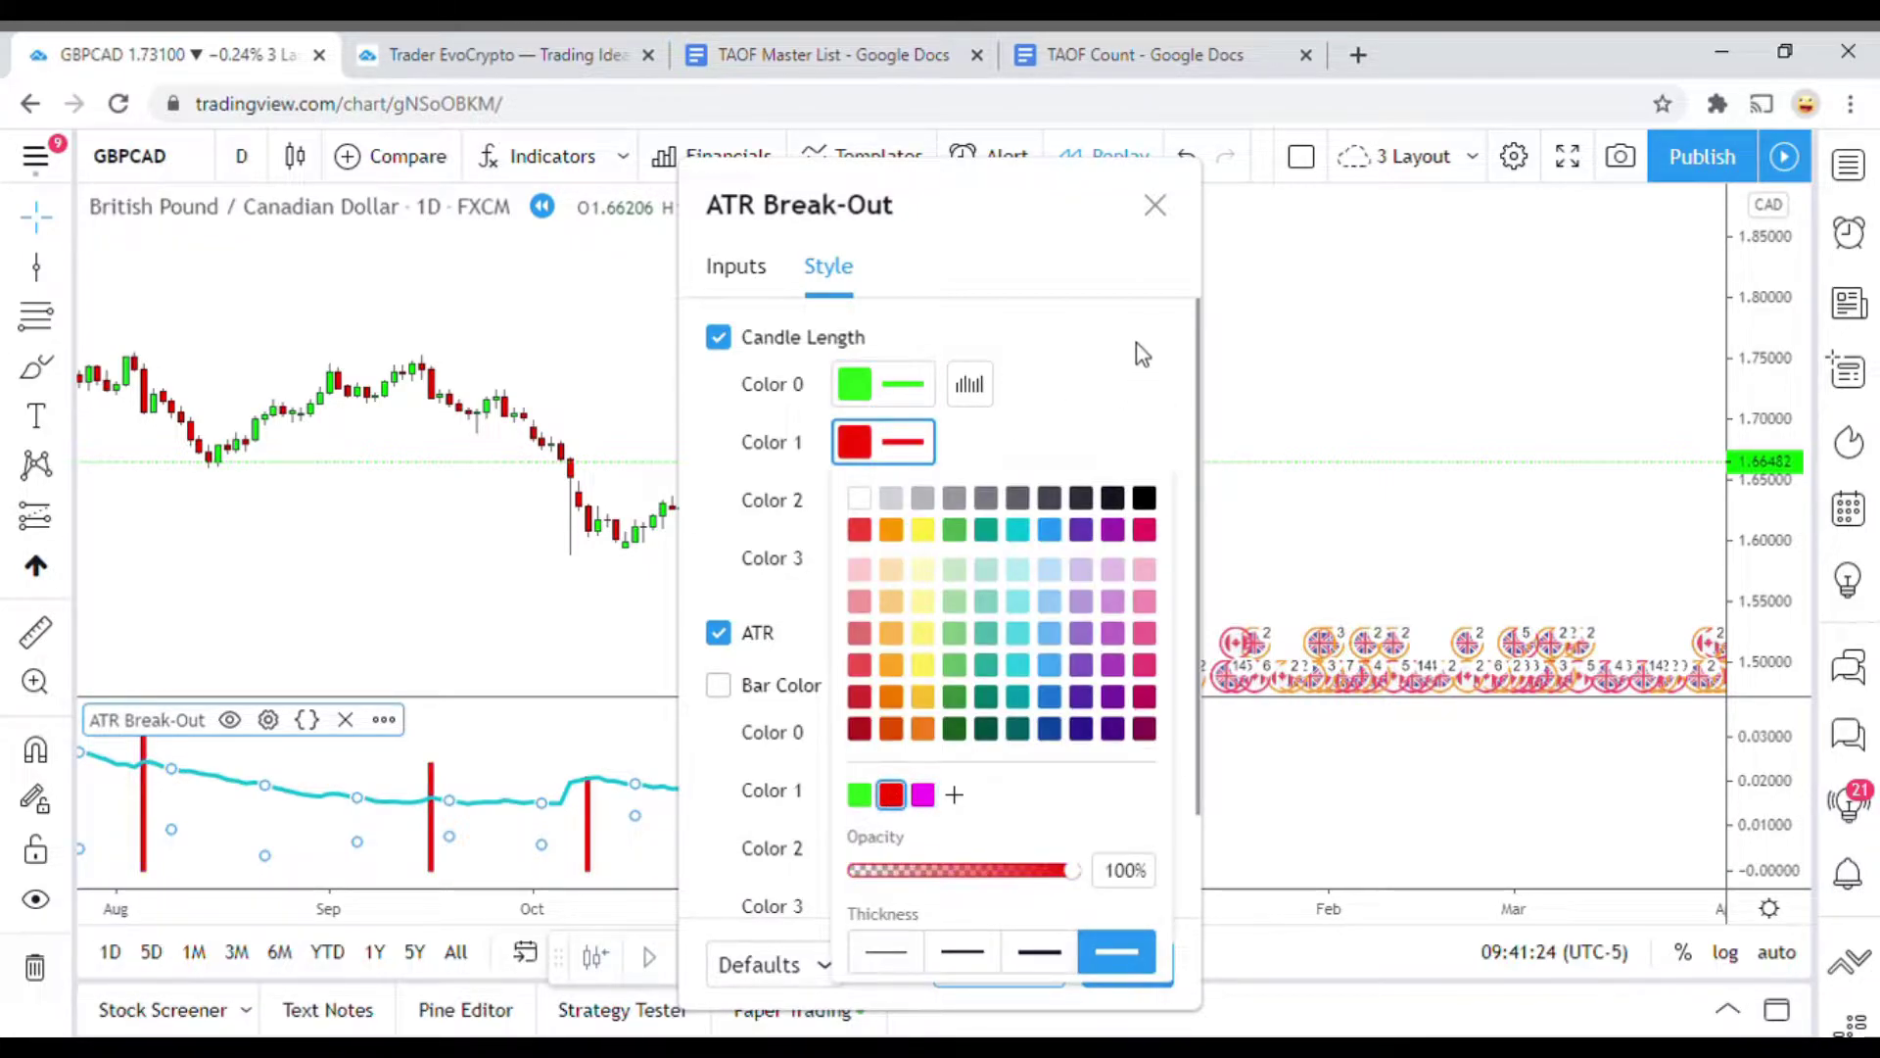
left_click(1132, 352)
left_click(1113, 965)
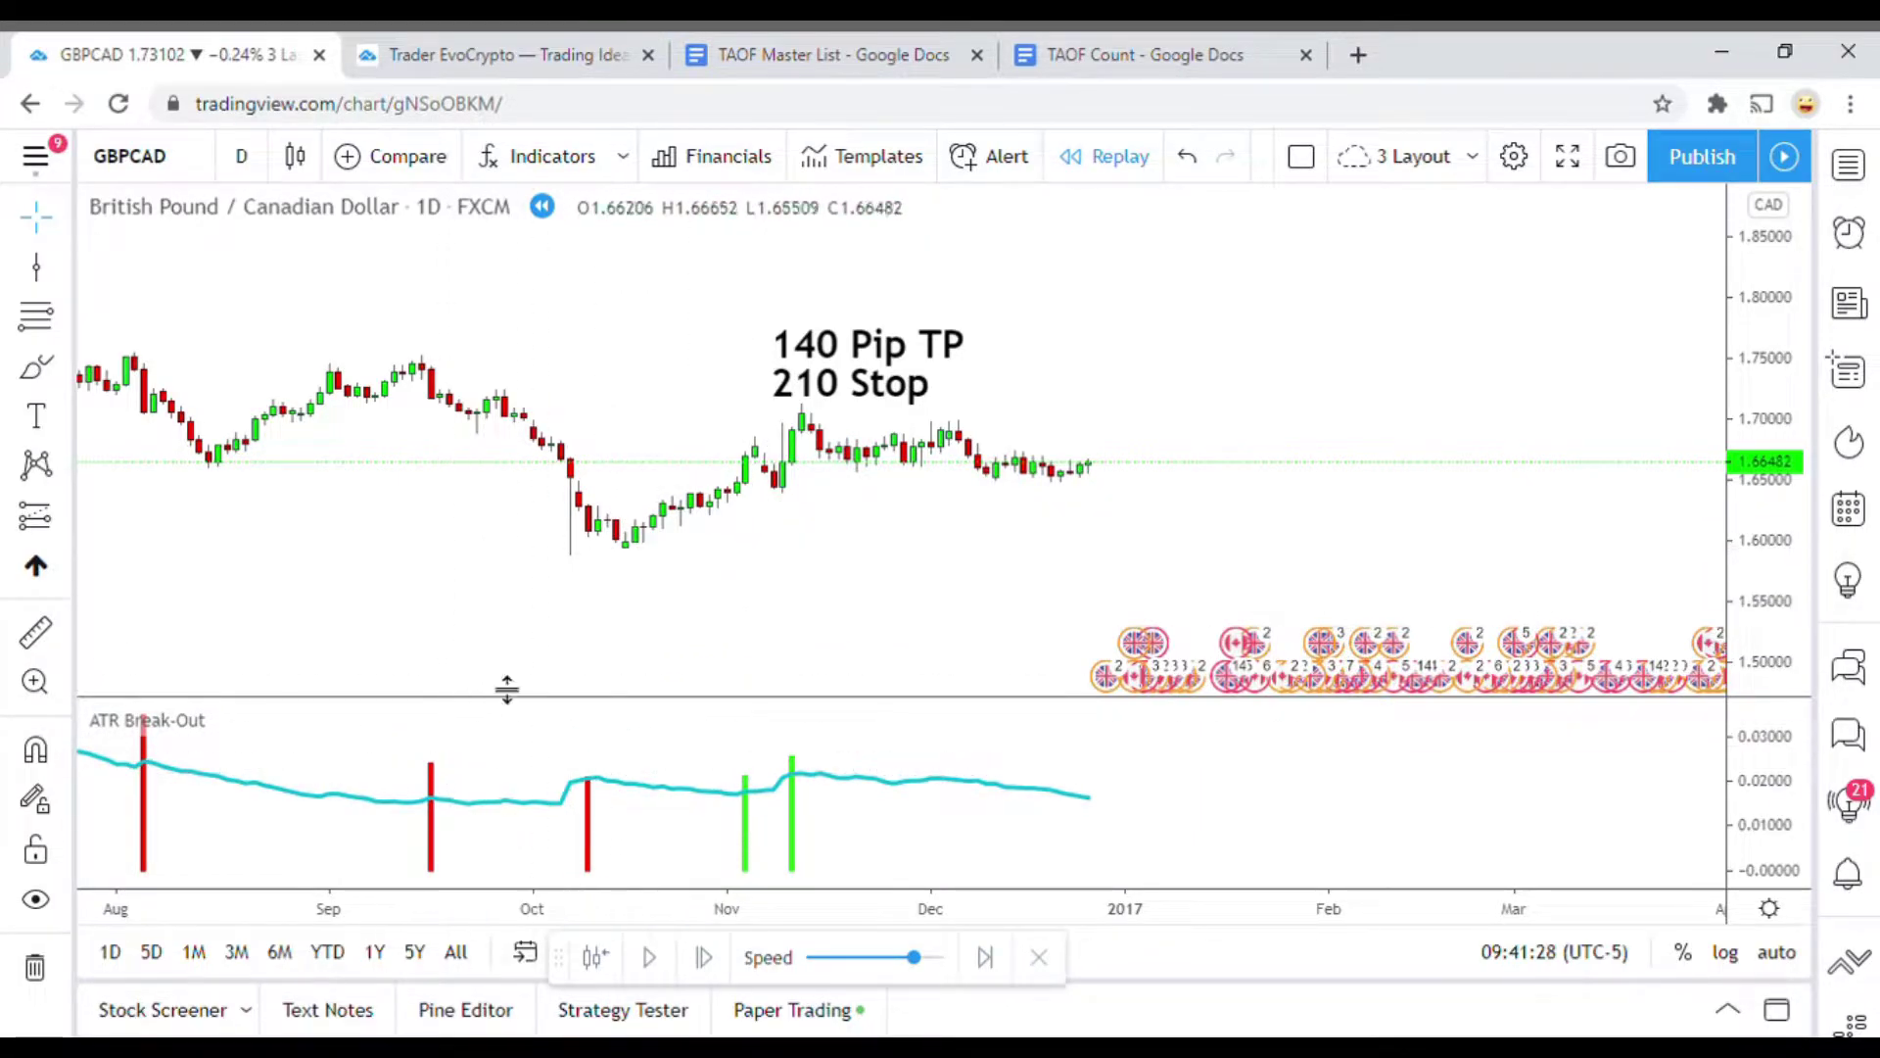
Move the "140 Pip TP 210 Stop" text note slightly to the right above the November–December 2016 candles
scroll(747, 600, "right", 1)
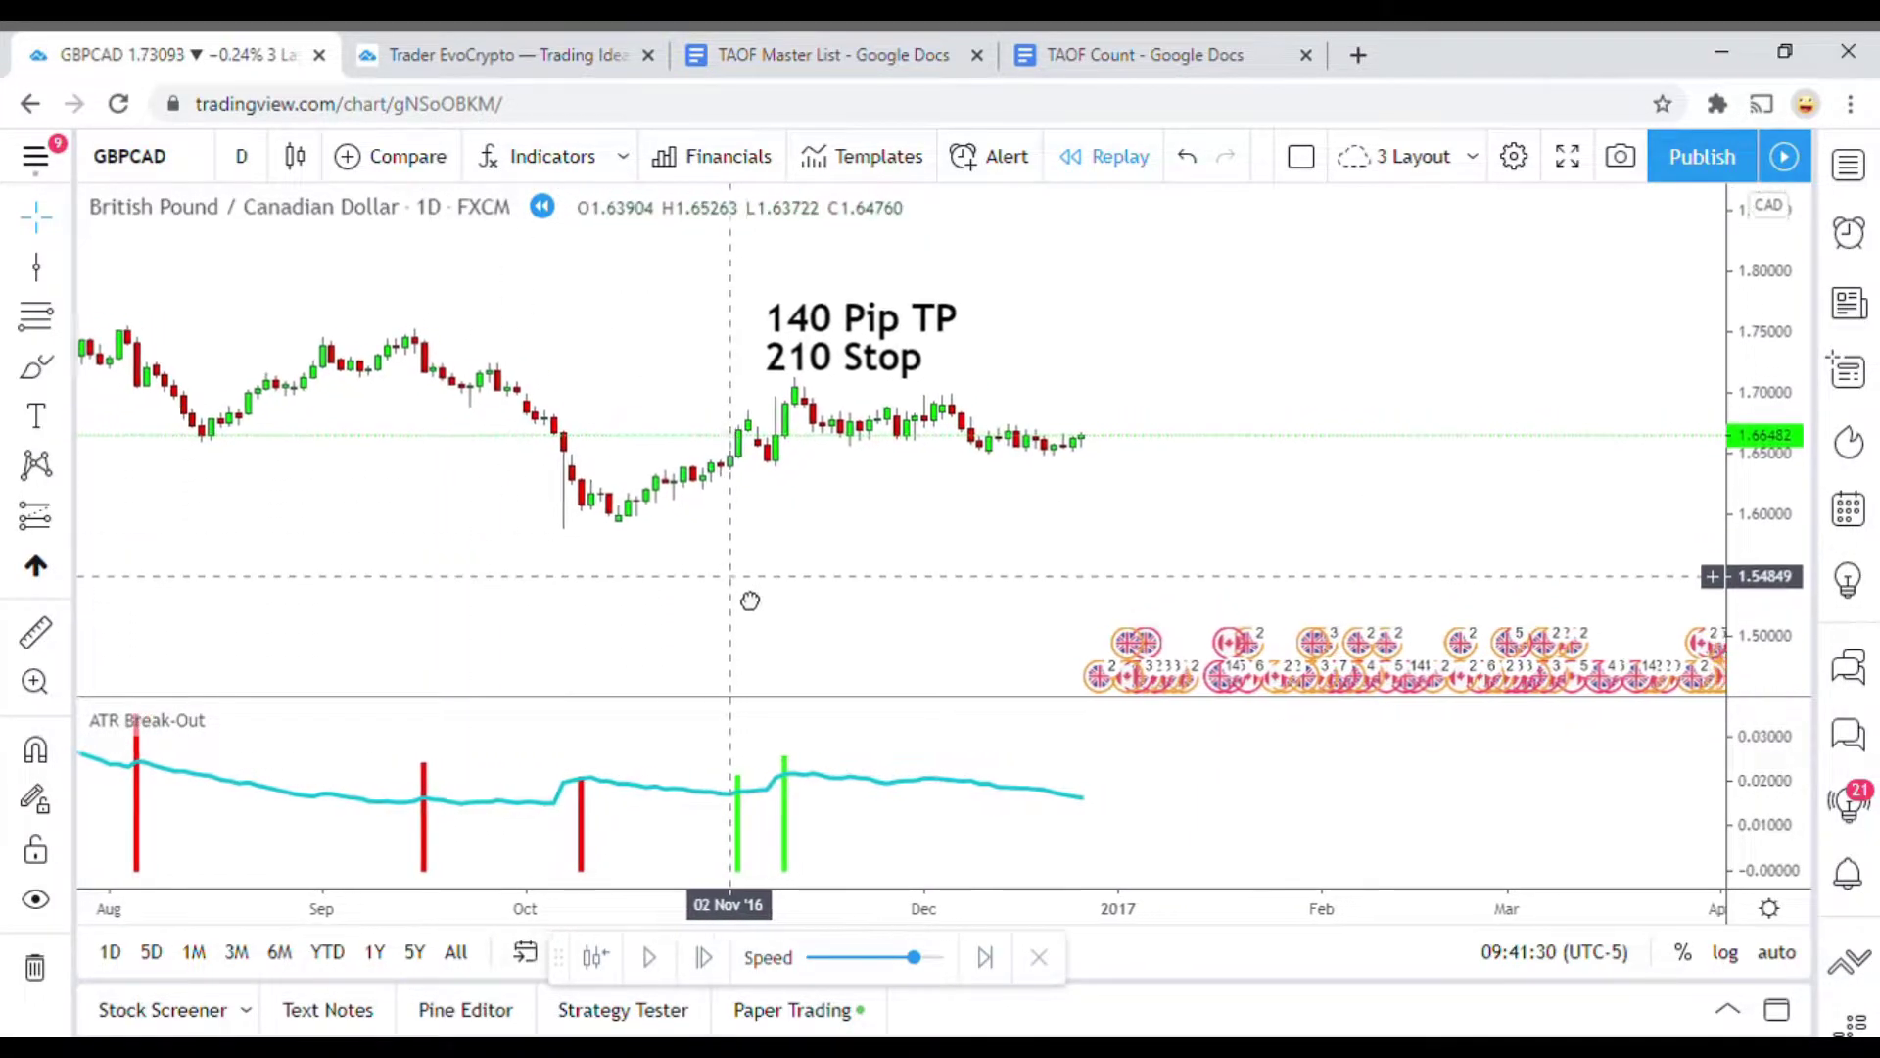
left_click_drag(933, 558, 872, 559)
left_click_drag(786, 373, 851, 351)
left_click(995, 596)
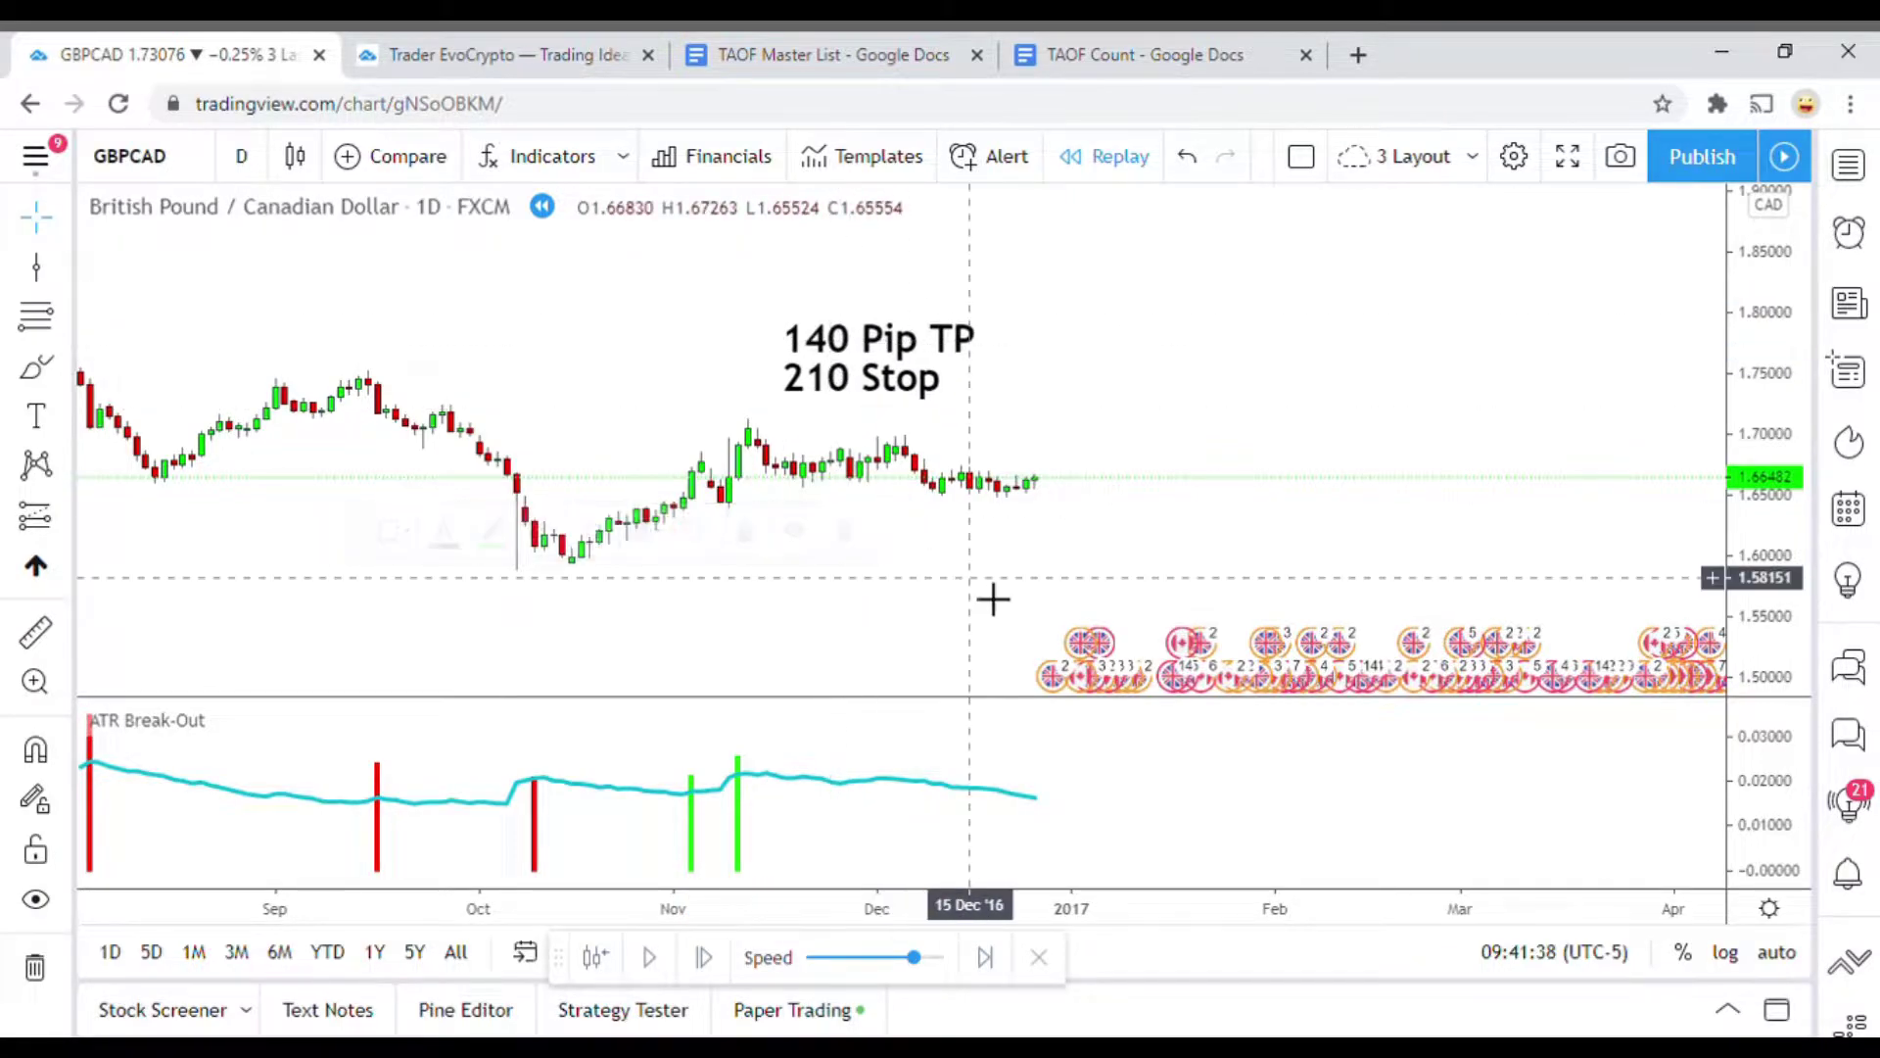
Auto-fit the price scale and shift the "140 Pip TP 210 Stop" note slightly up and to the left of its position
scroll(1001, 612, "down", 3)
scroll(1001, 612, "down", 3)
scroll(885, 650, "up", 6)
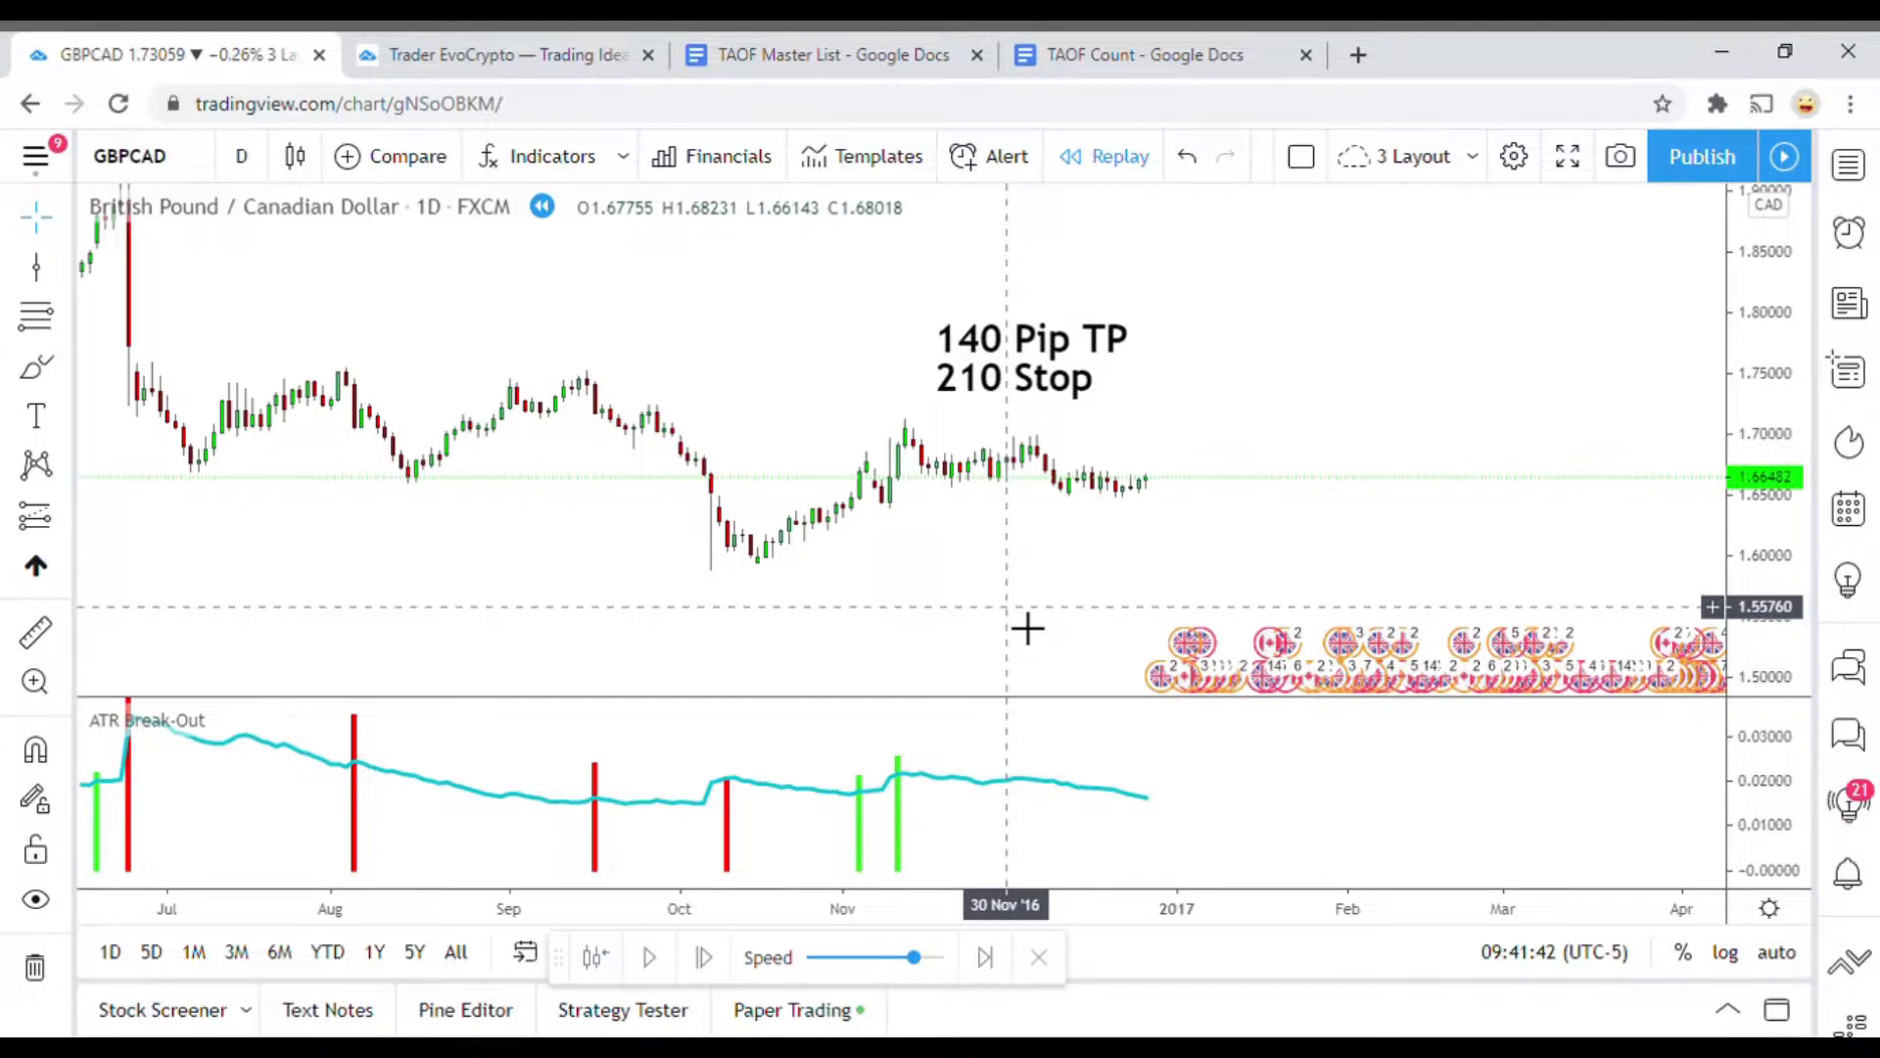
scroll(1027, 627, "left", 5)
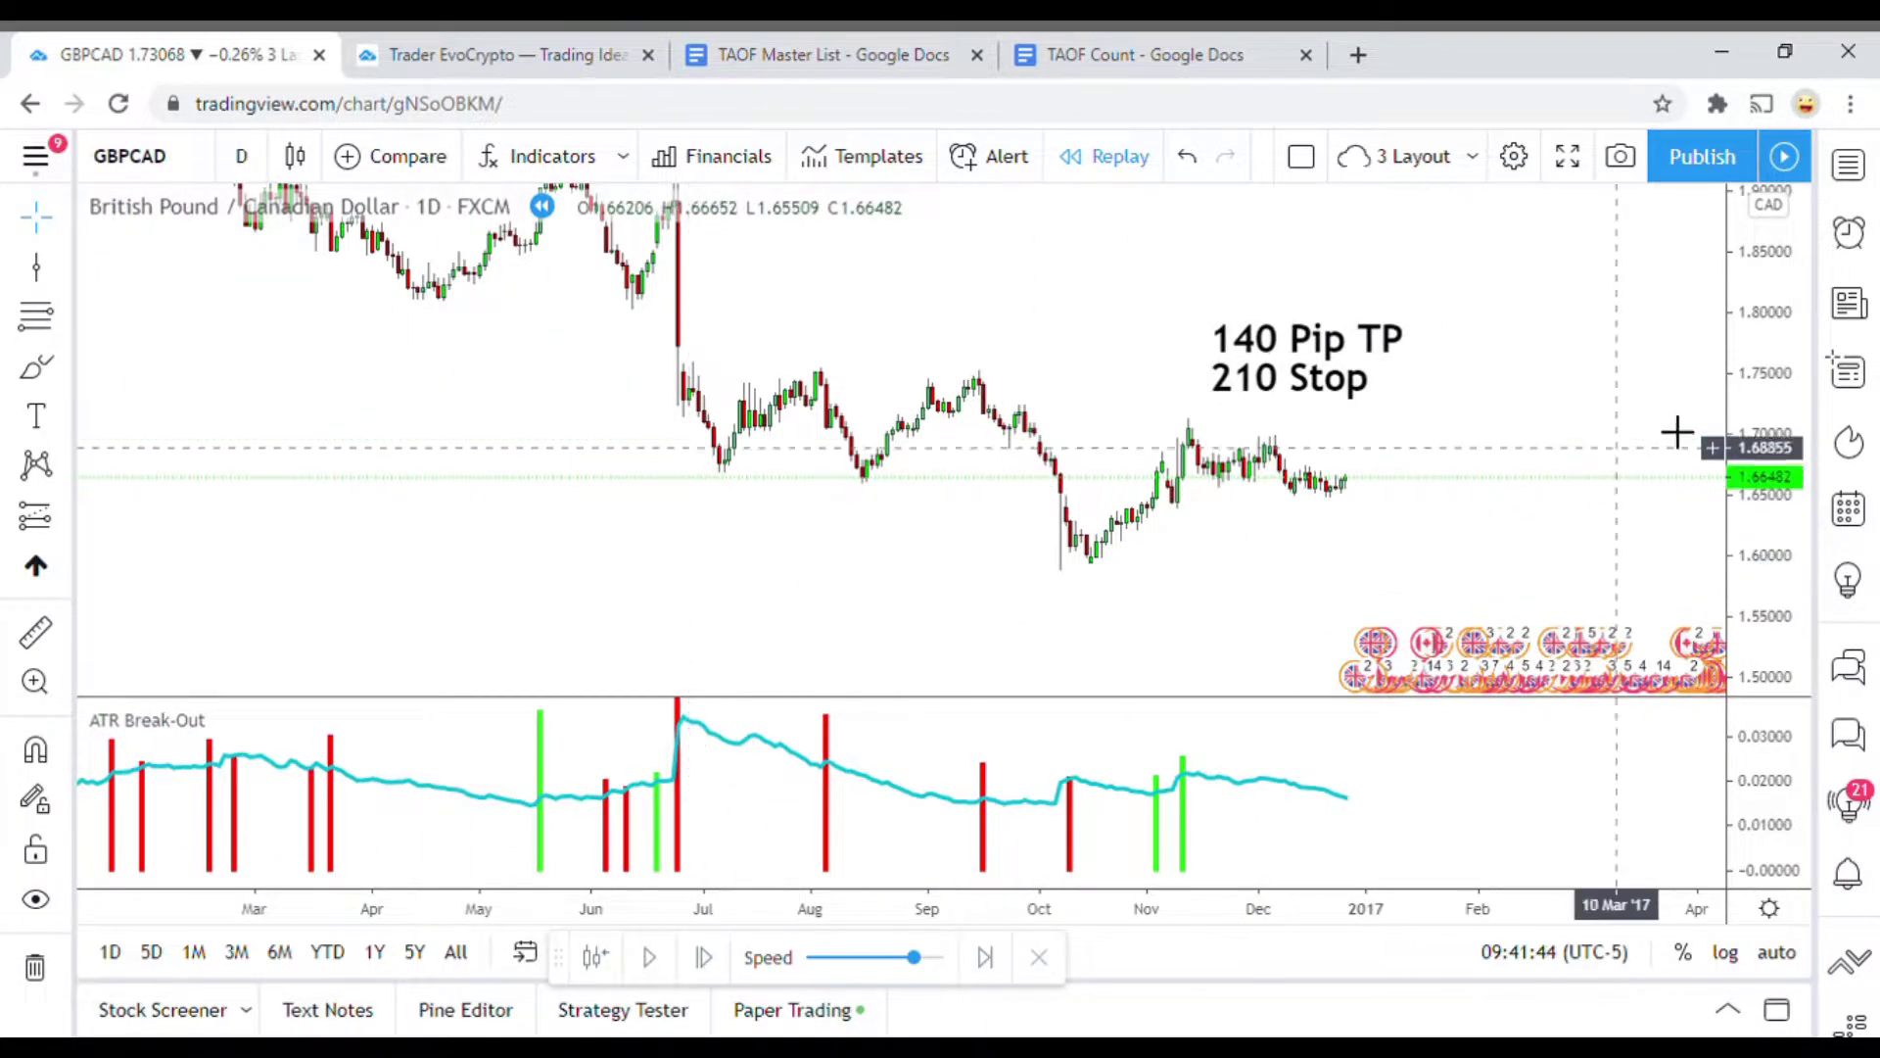
double_click(1766, 377)
scroll(1534, 556, "down", 5)
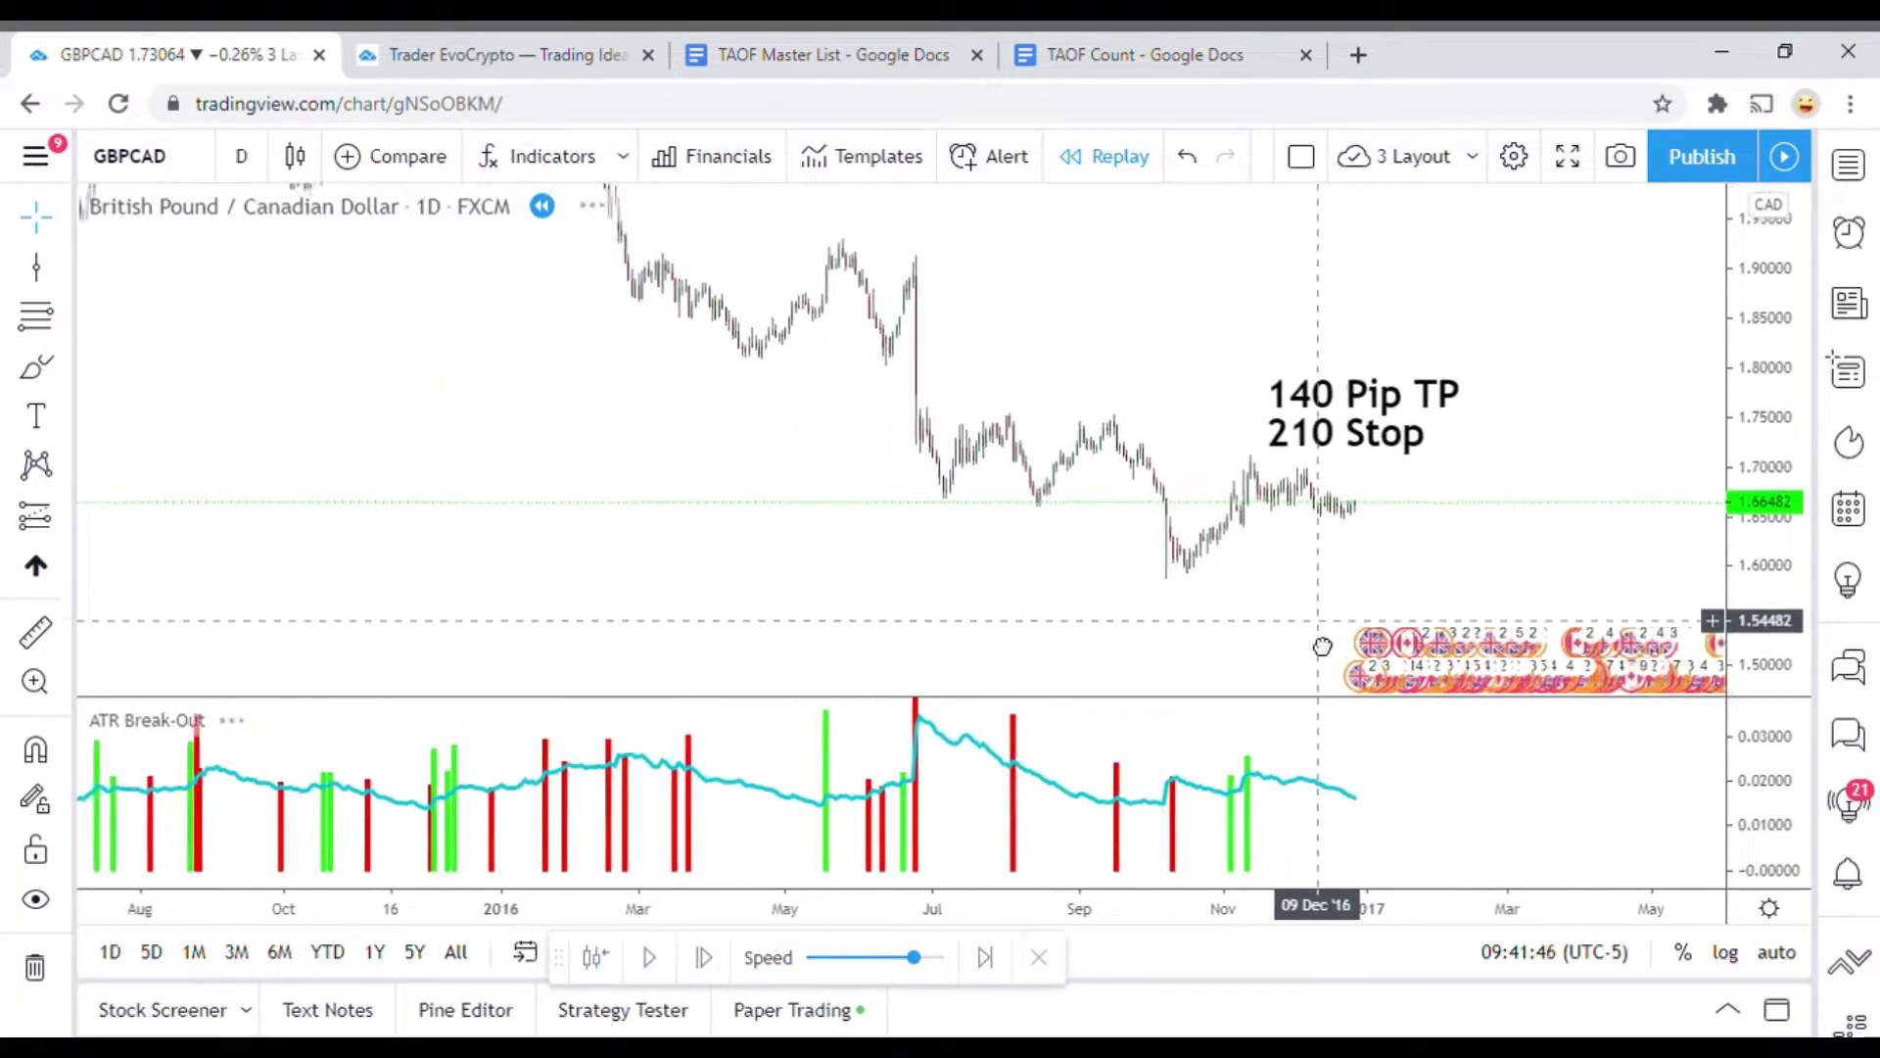
double_click(1766, 372)
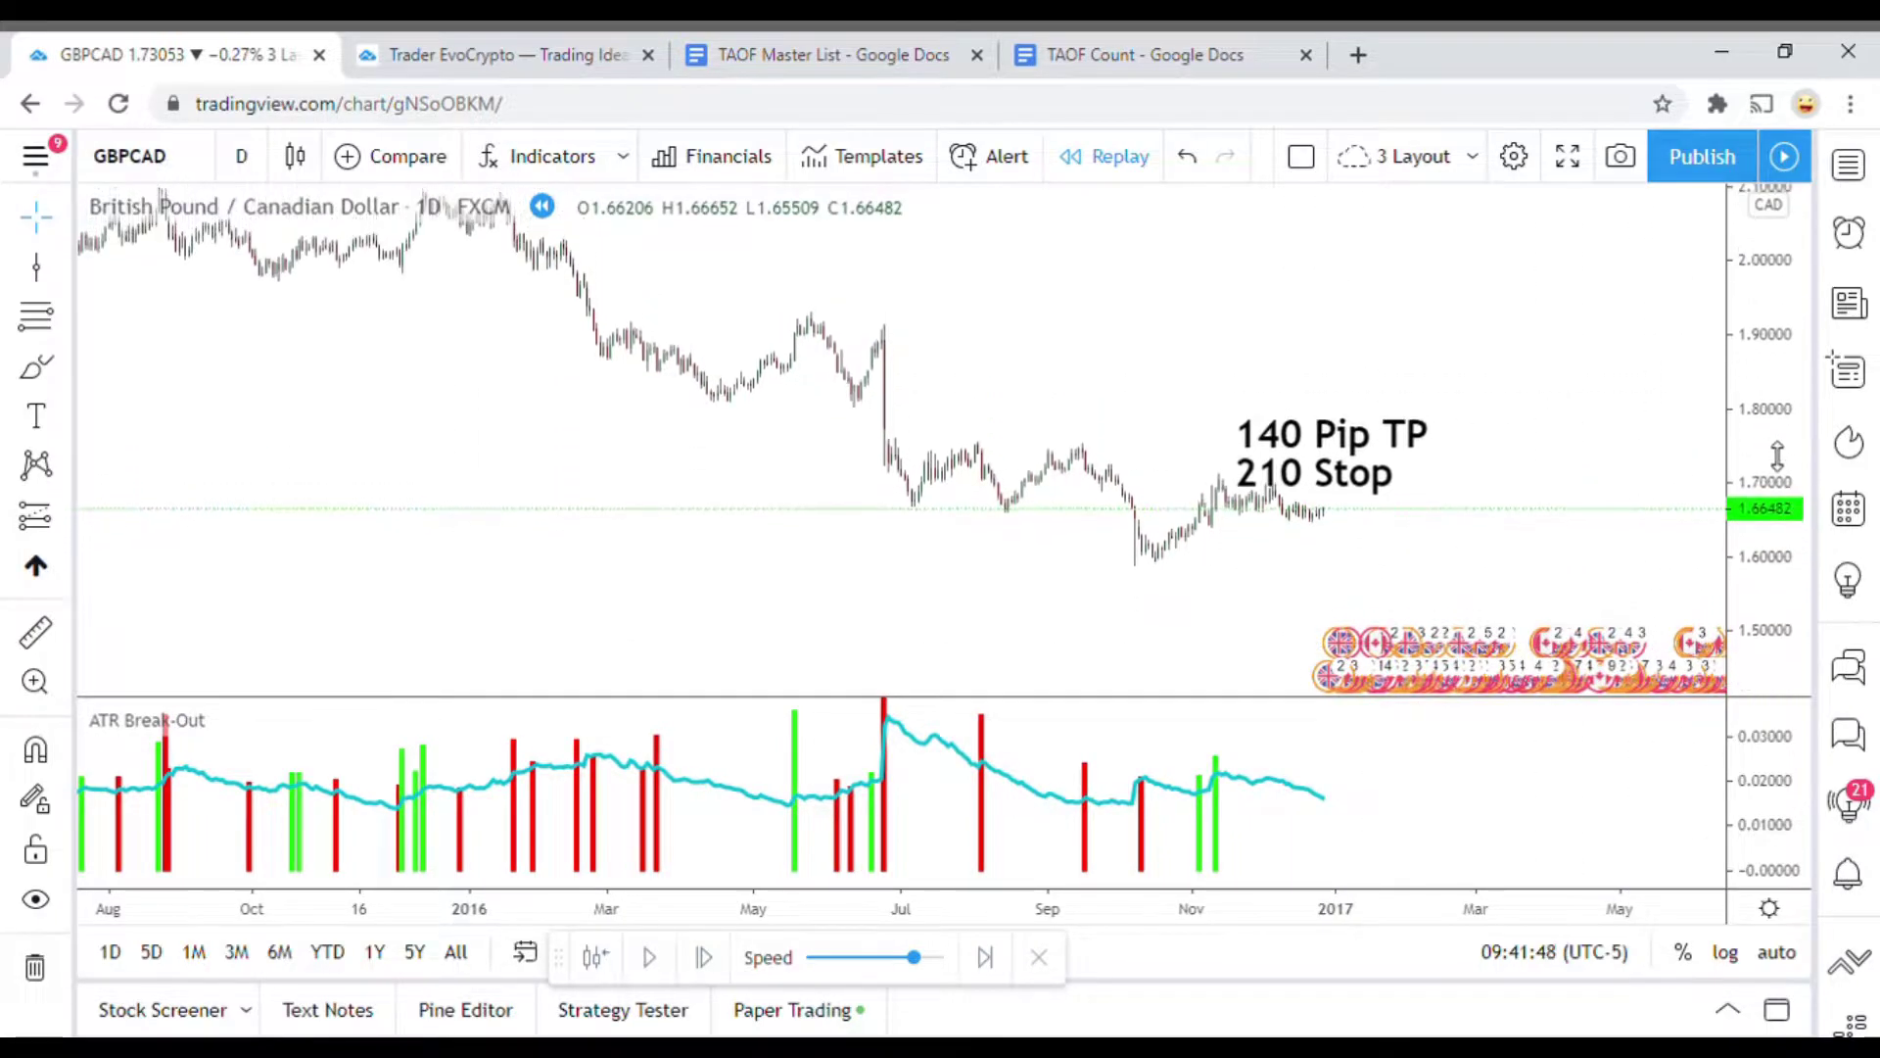
left_click_drag(1341, 485, 1320, 462)
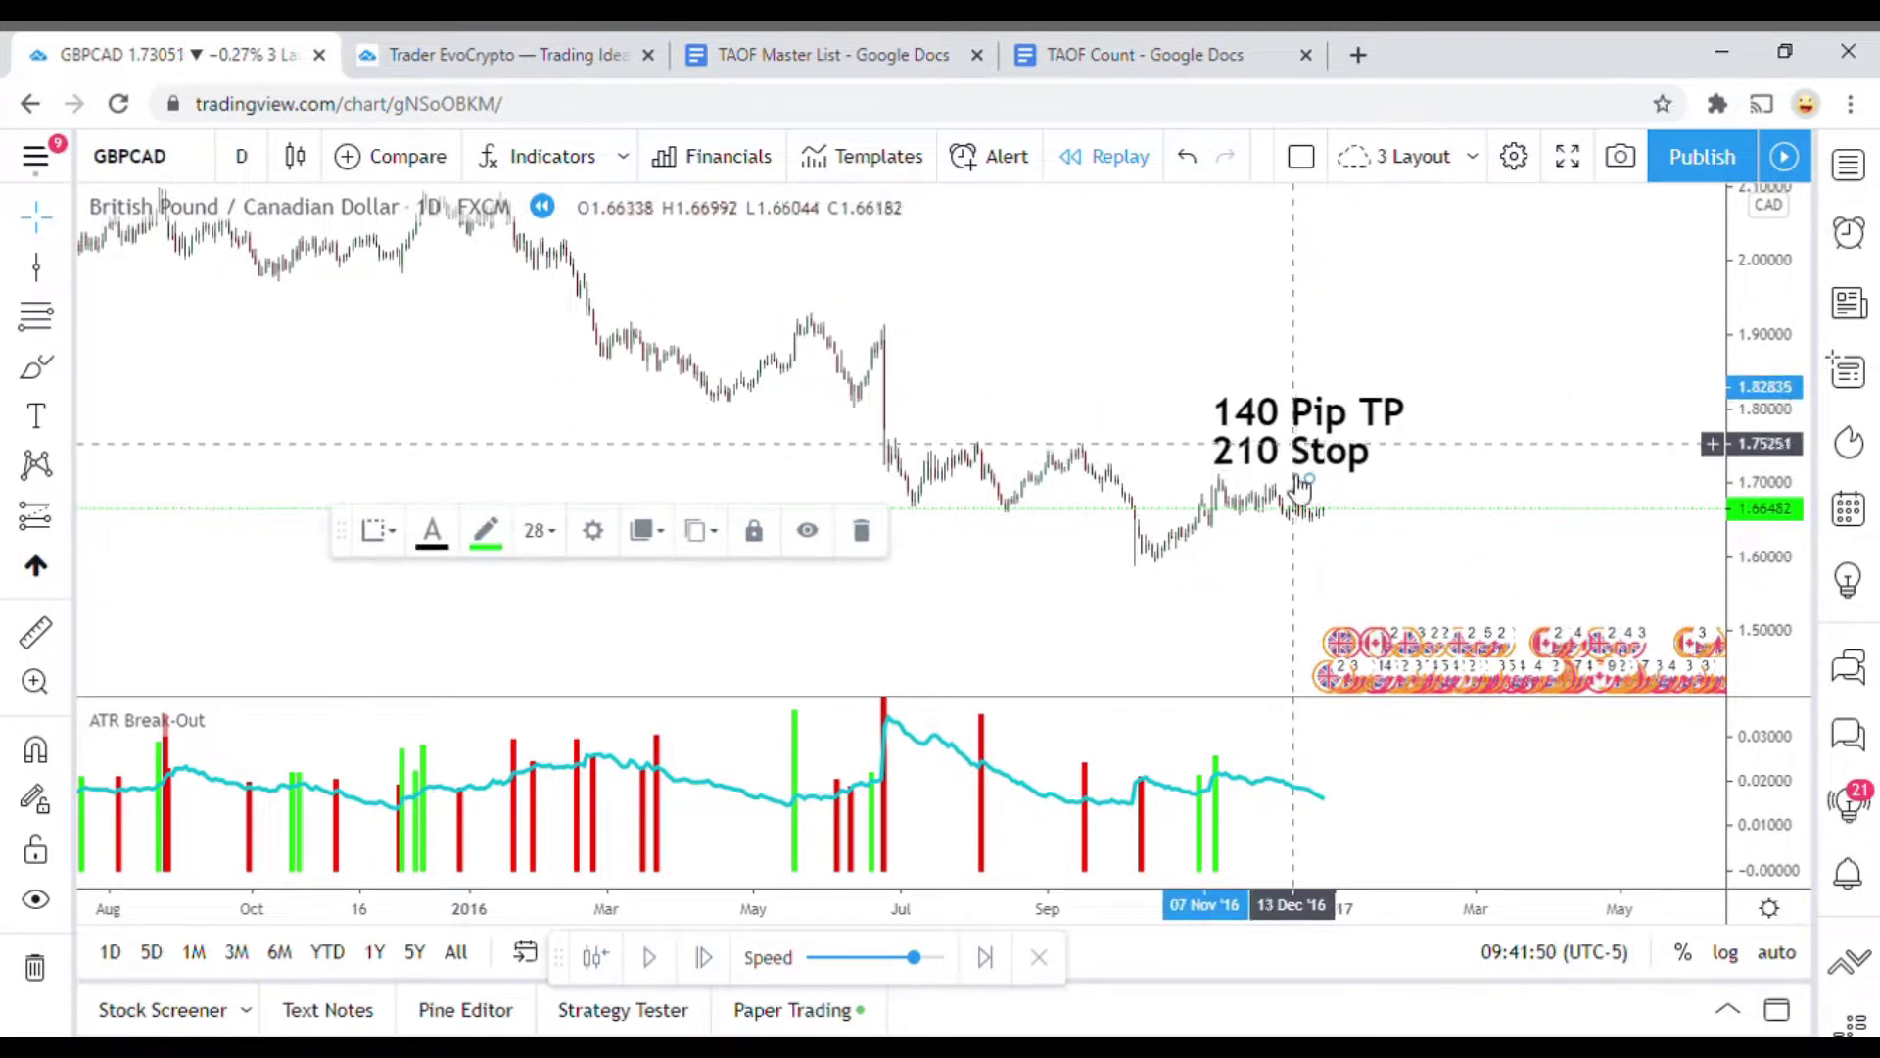
left_click(1286, 626)
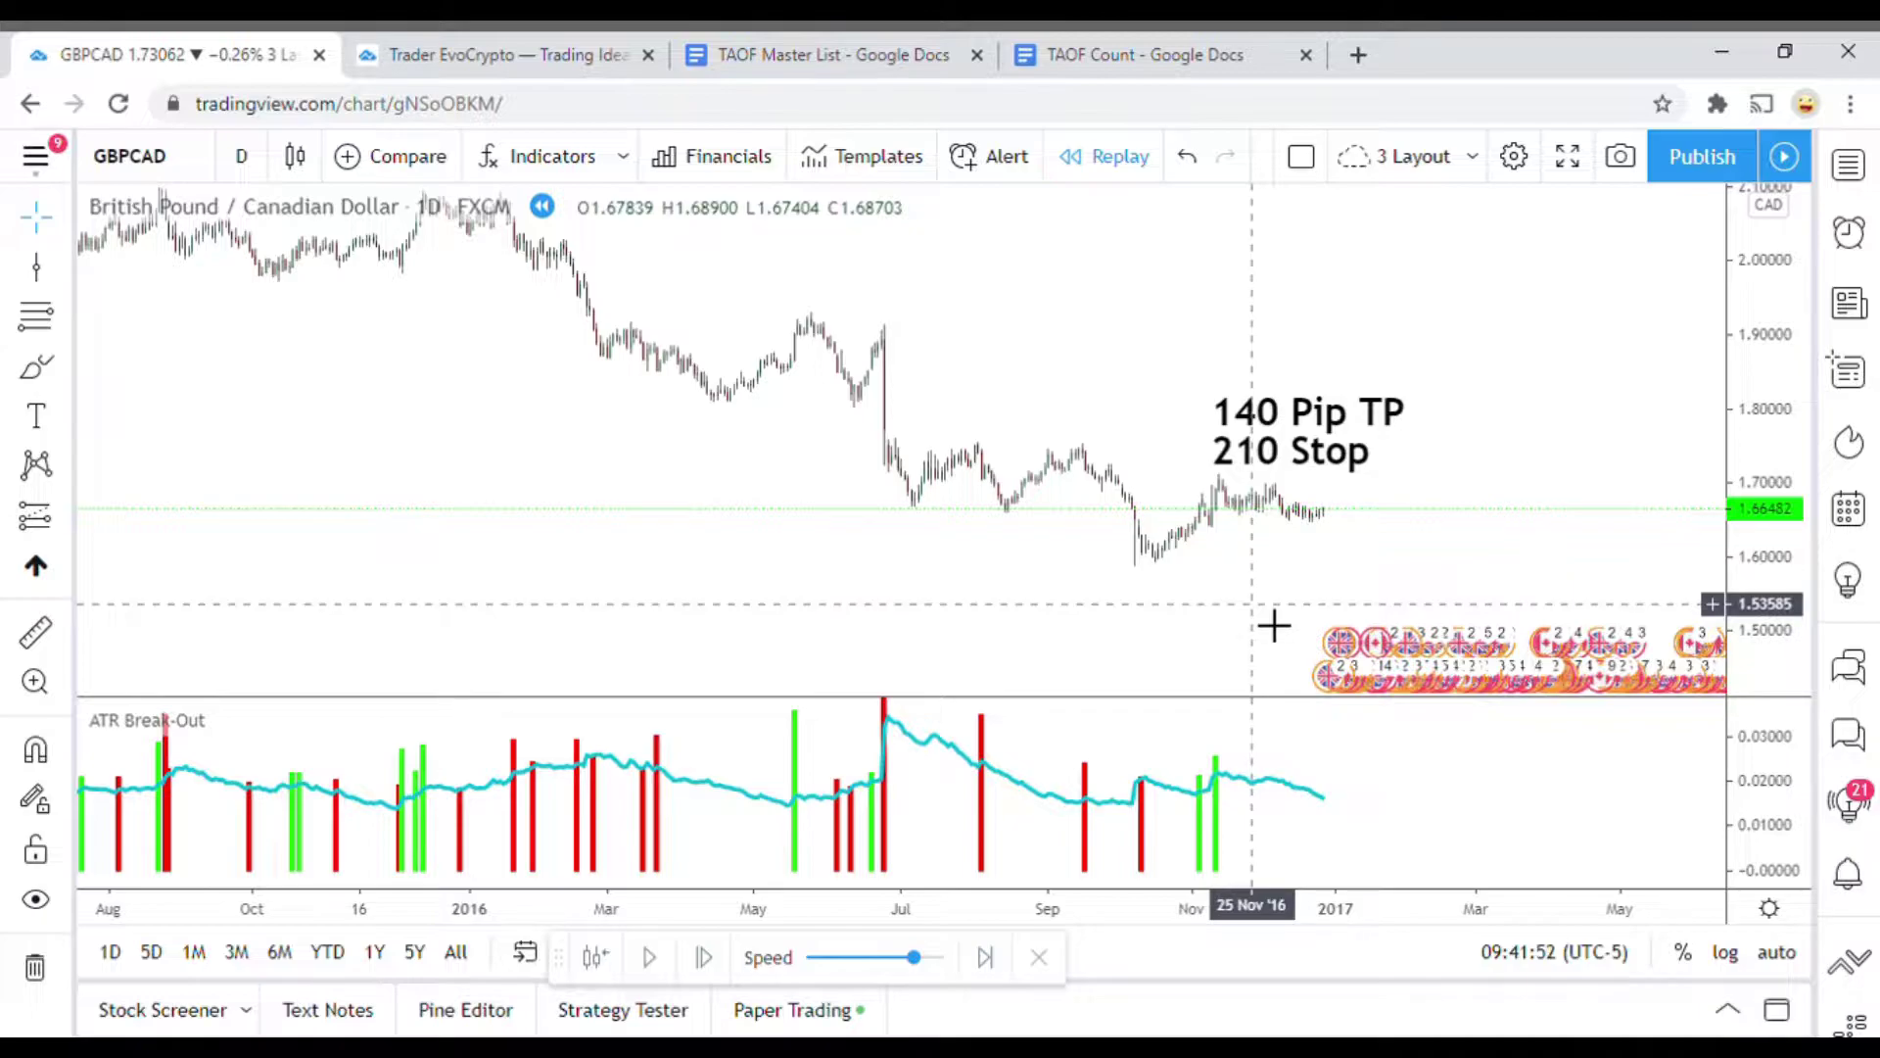
Examine the red and green ATR Break-Out bars against the 2016 GBPCAD price moves at several zoom levels
scroll(1274, 625, "down", 2)
scroll(1274, 625, "up", 5)
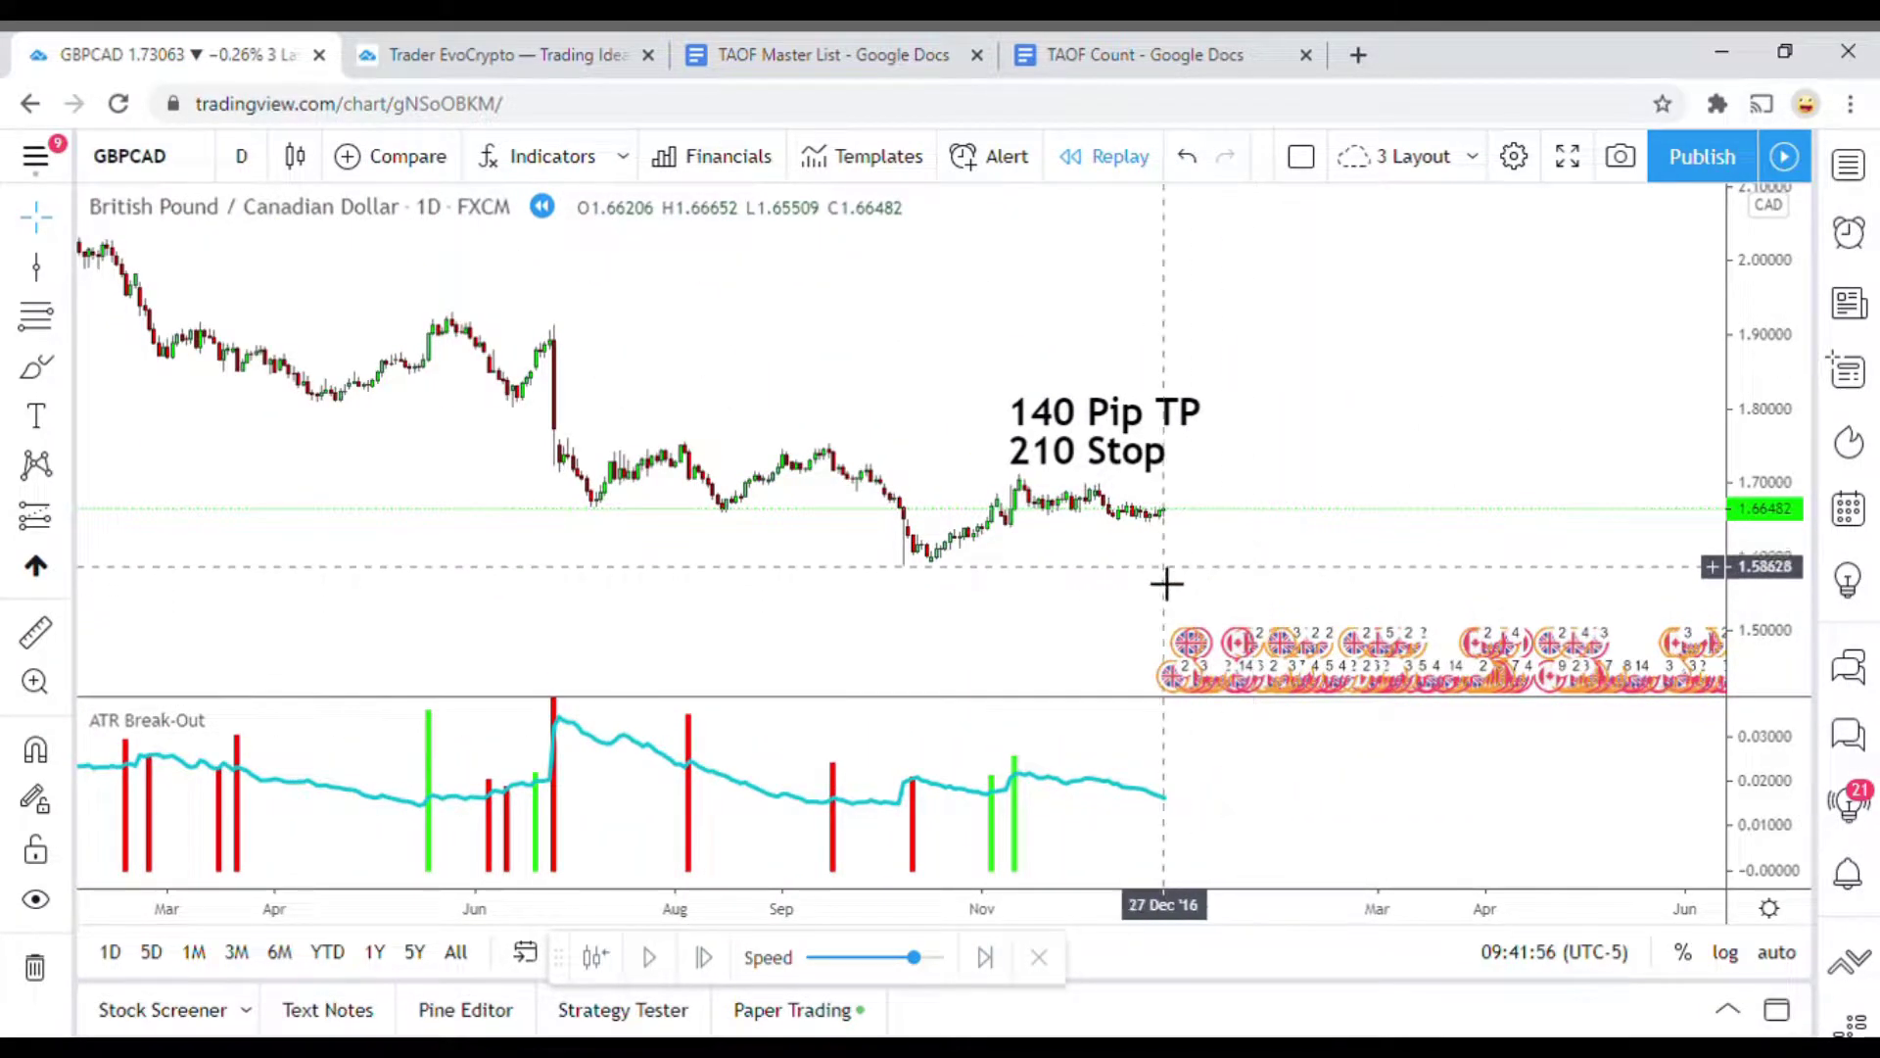
left_click_drag(1763, 549, 1763, 480)
left_click_drag(1619, 482, 1498, 357)
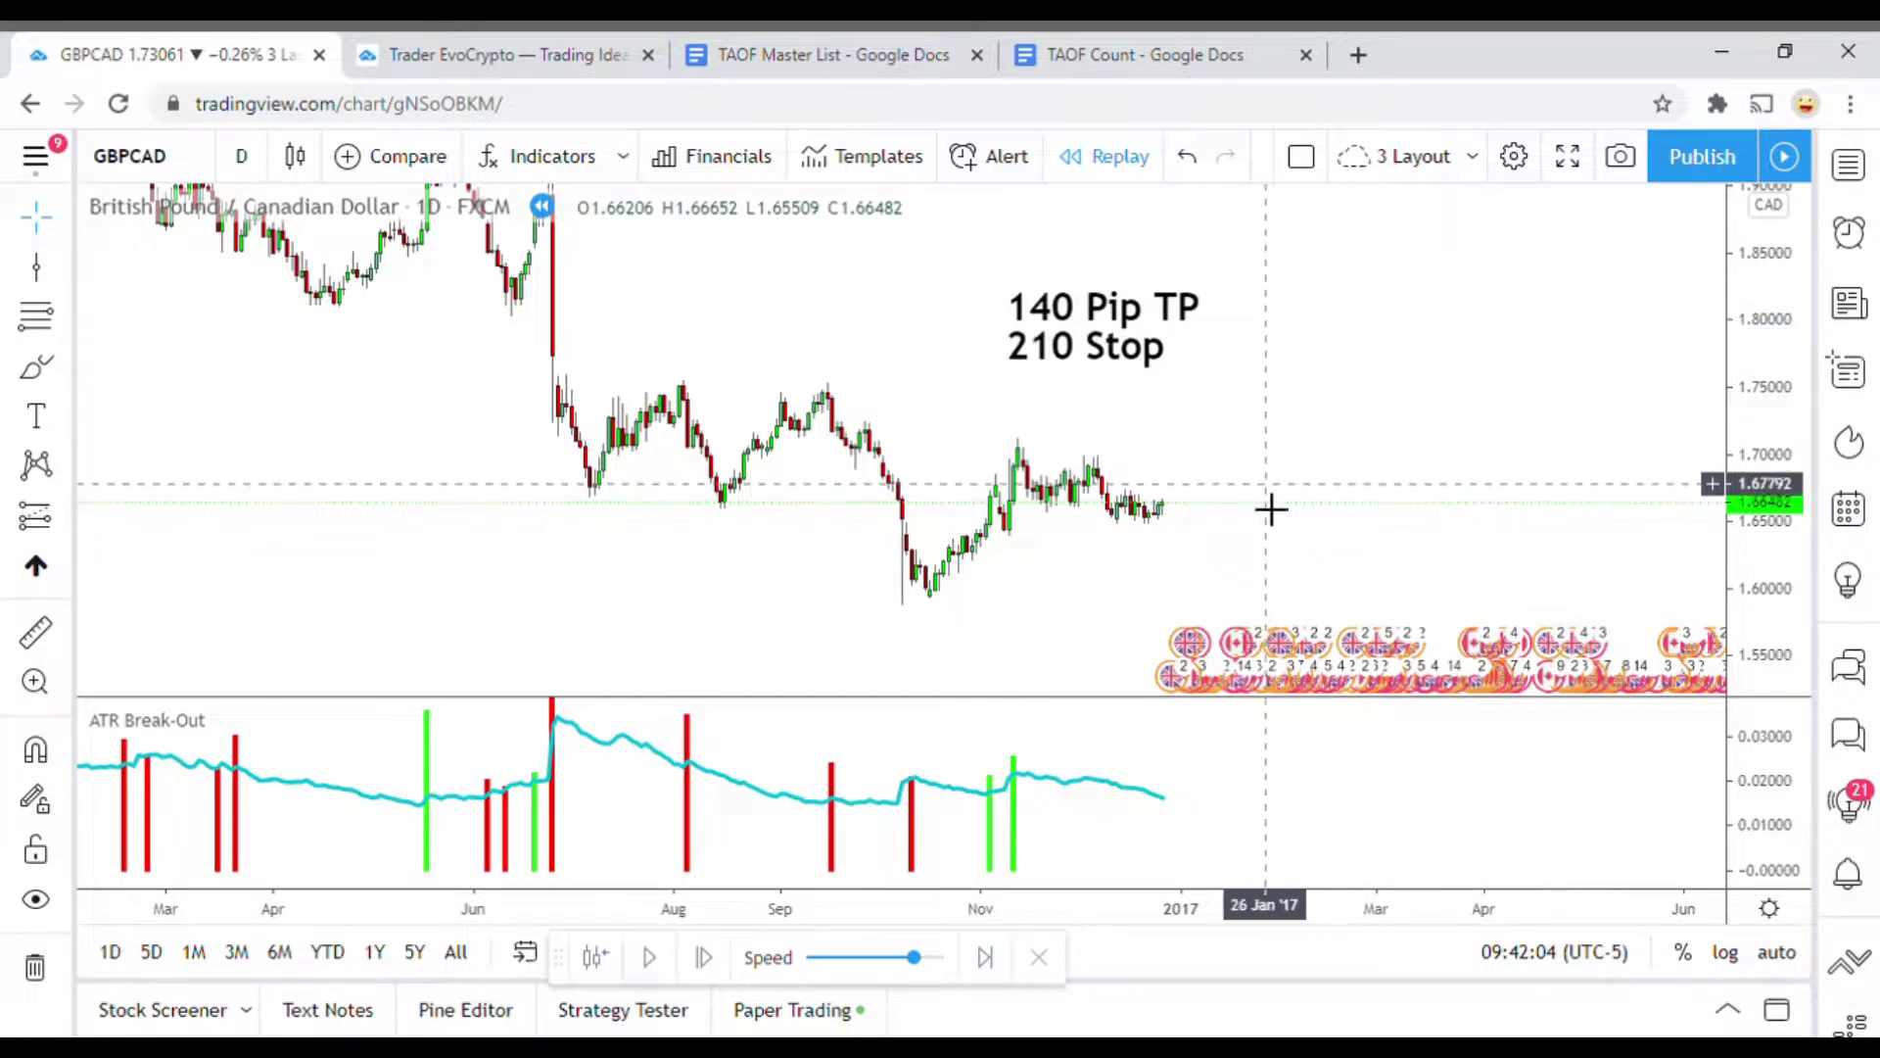
mouse_move(1082, 590)
left_mouse_down()
mouse_move(1071, 546)
mouse_move(1073, 565)
left_mouse_up()
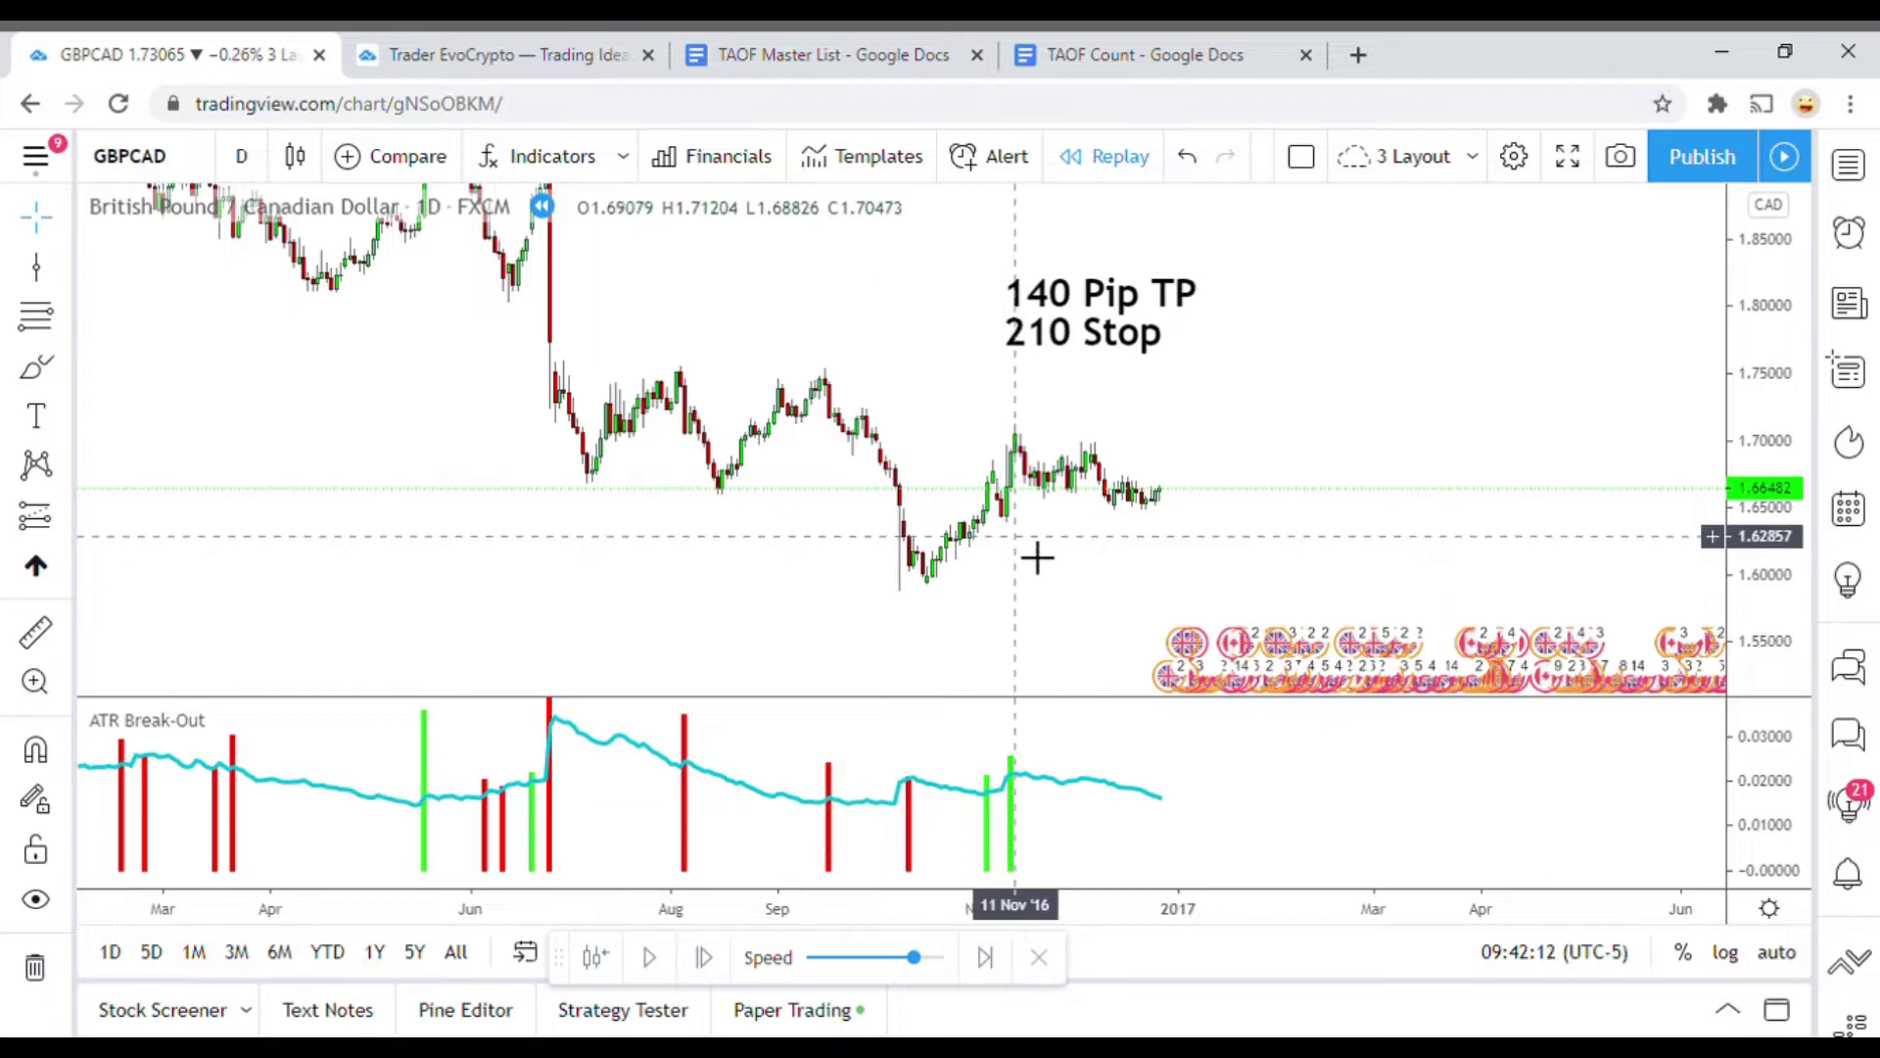
scroll(989, 573, "up", 2)
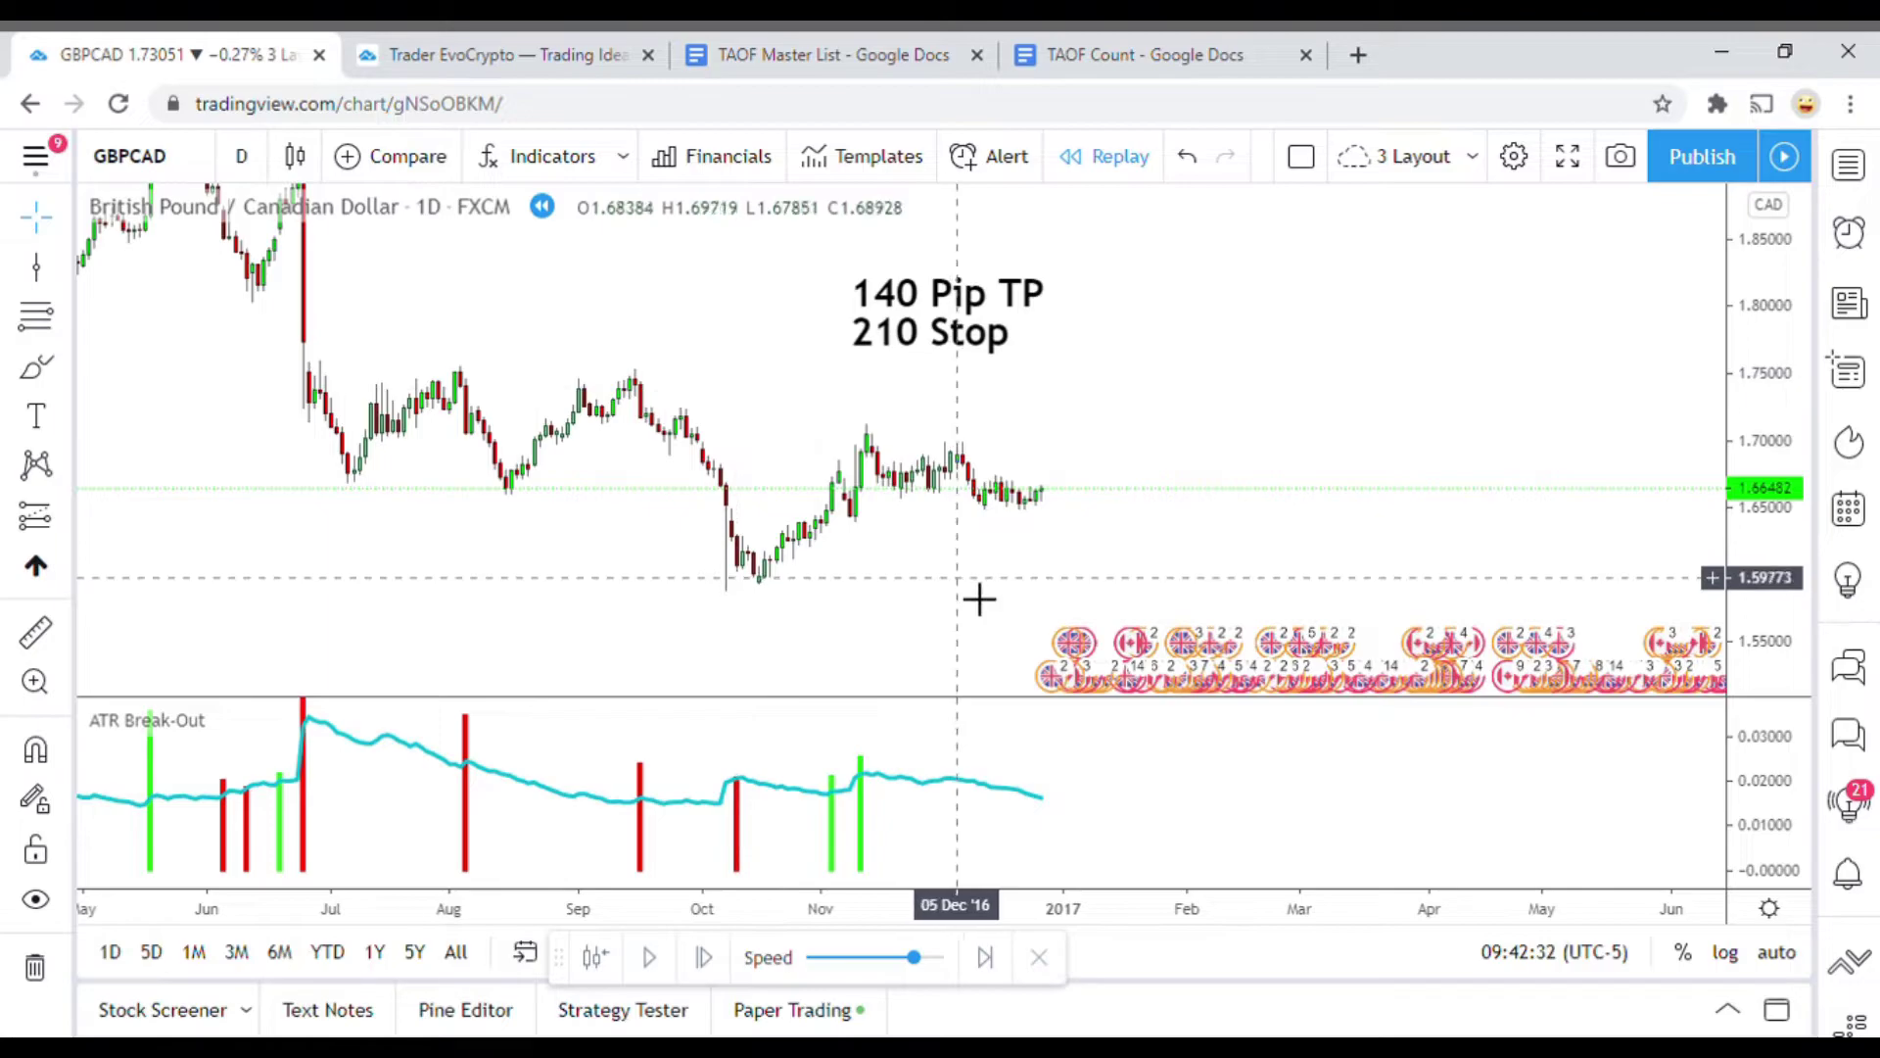
left_click_drag(994, 600, 1131, 597)
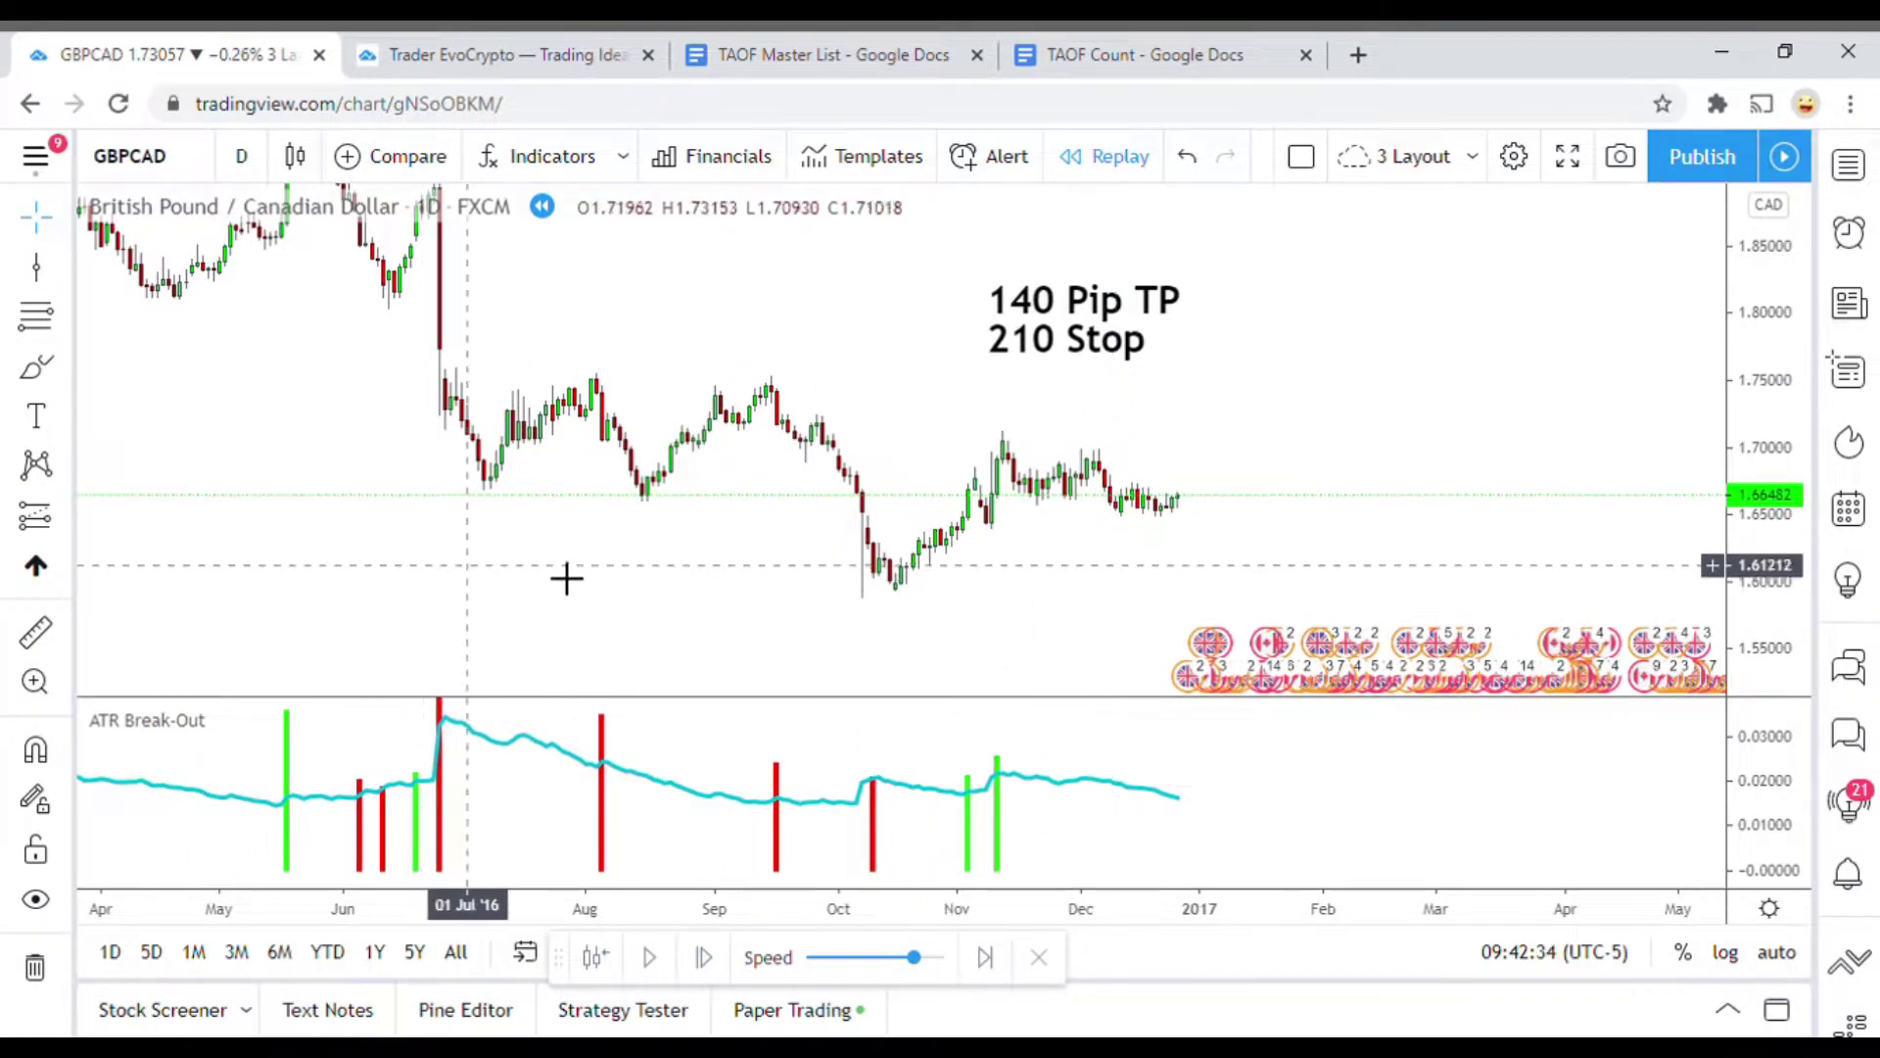
left_click_drag(1756, 347, 1786, 547)
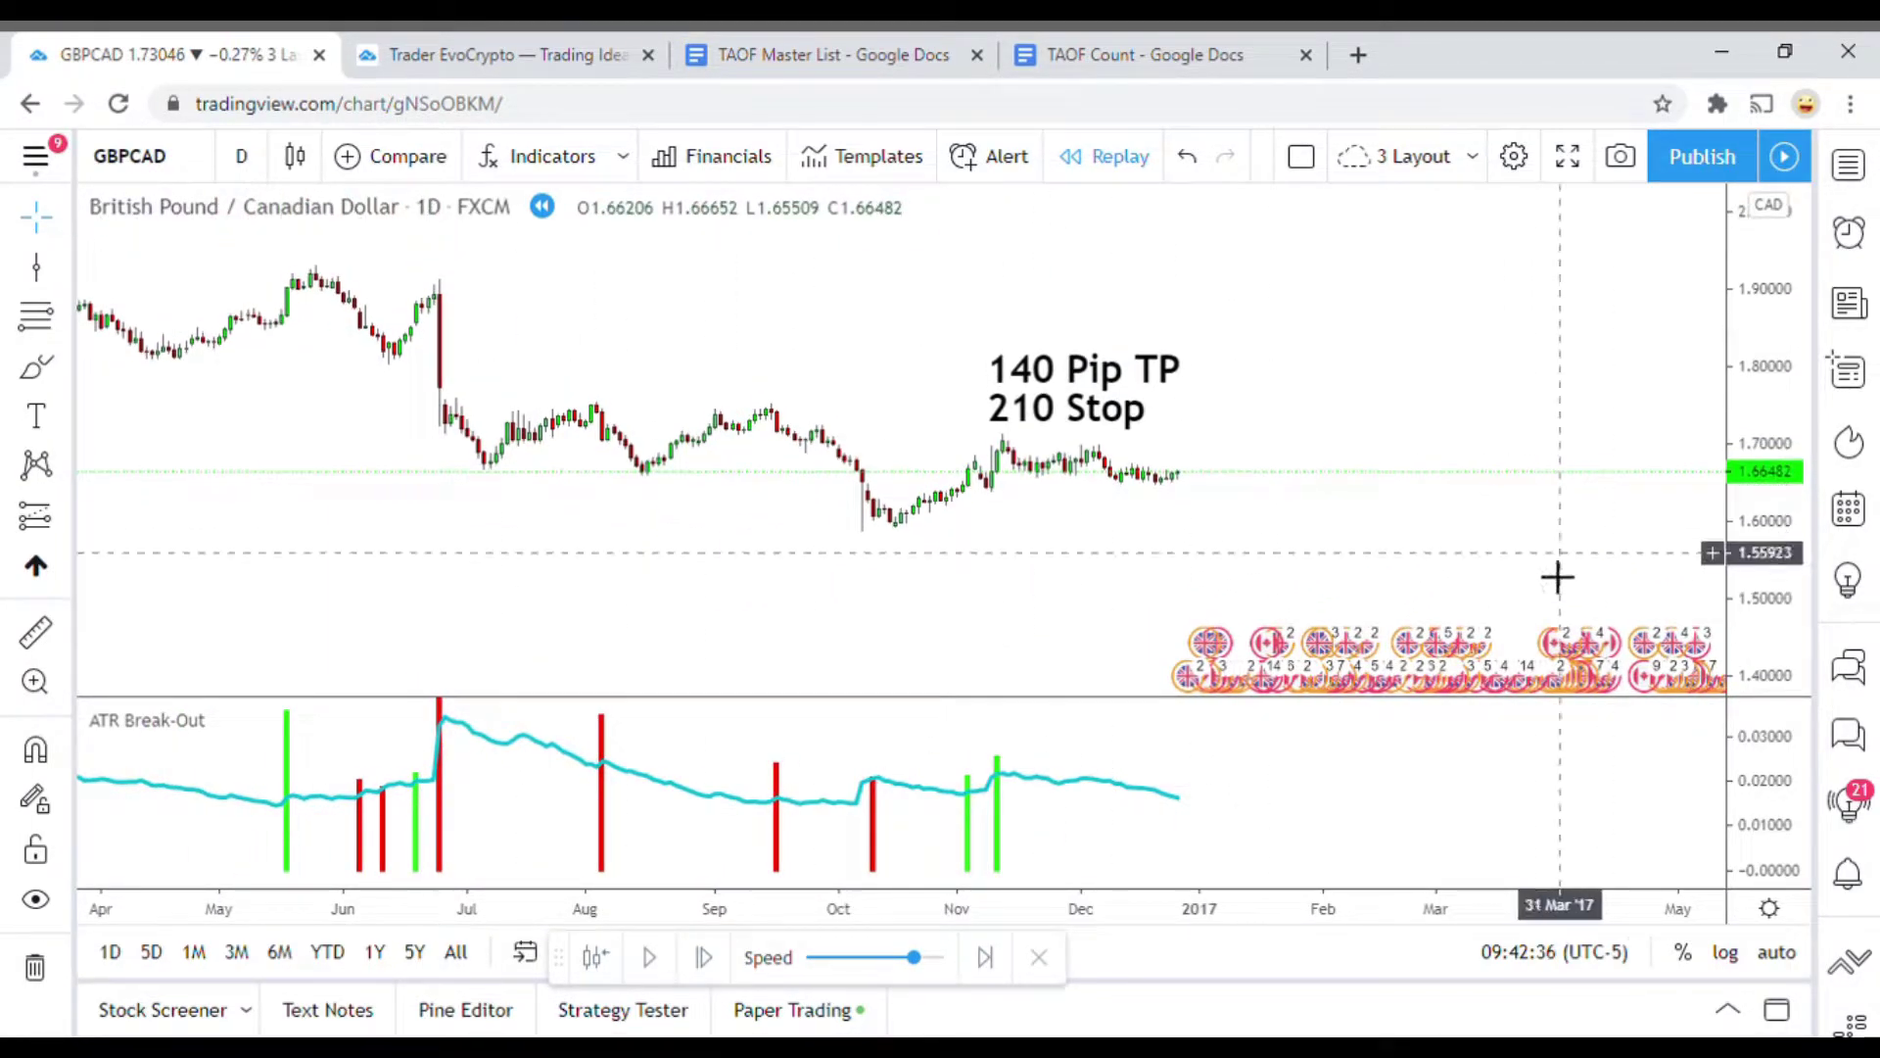
scroll(1584, 574, "down", 3)
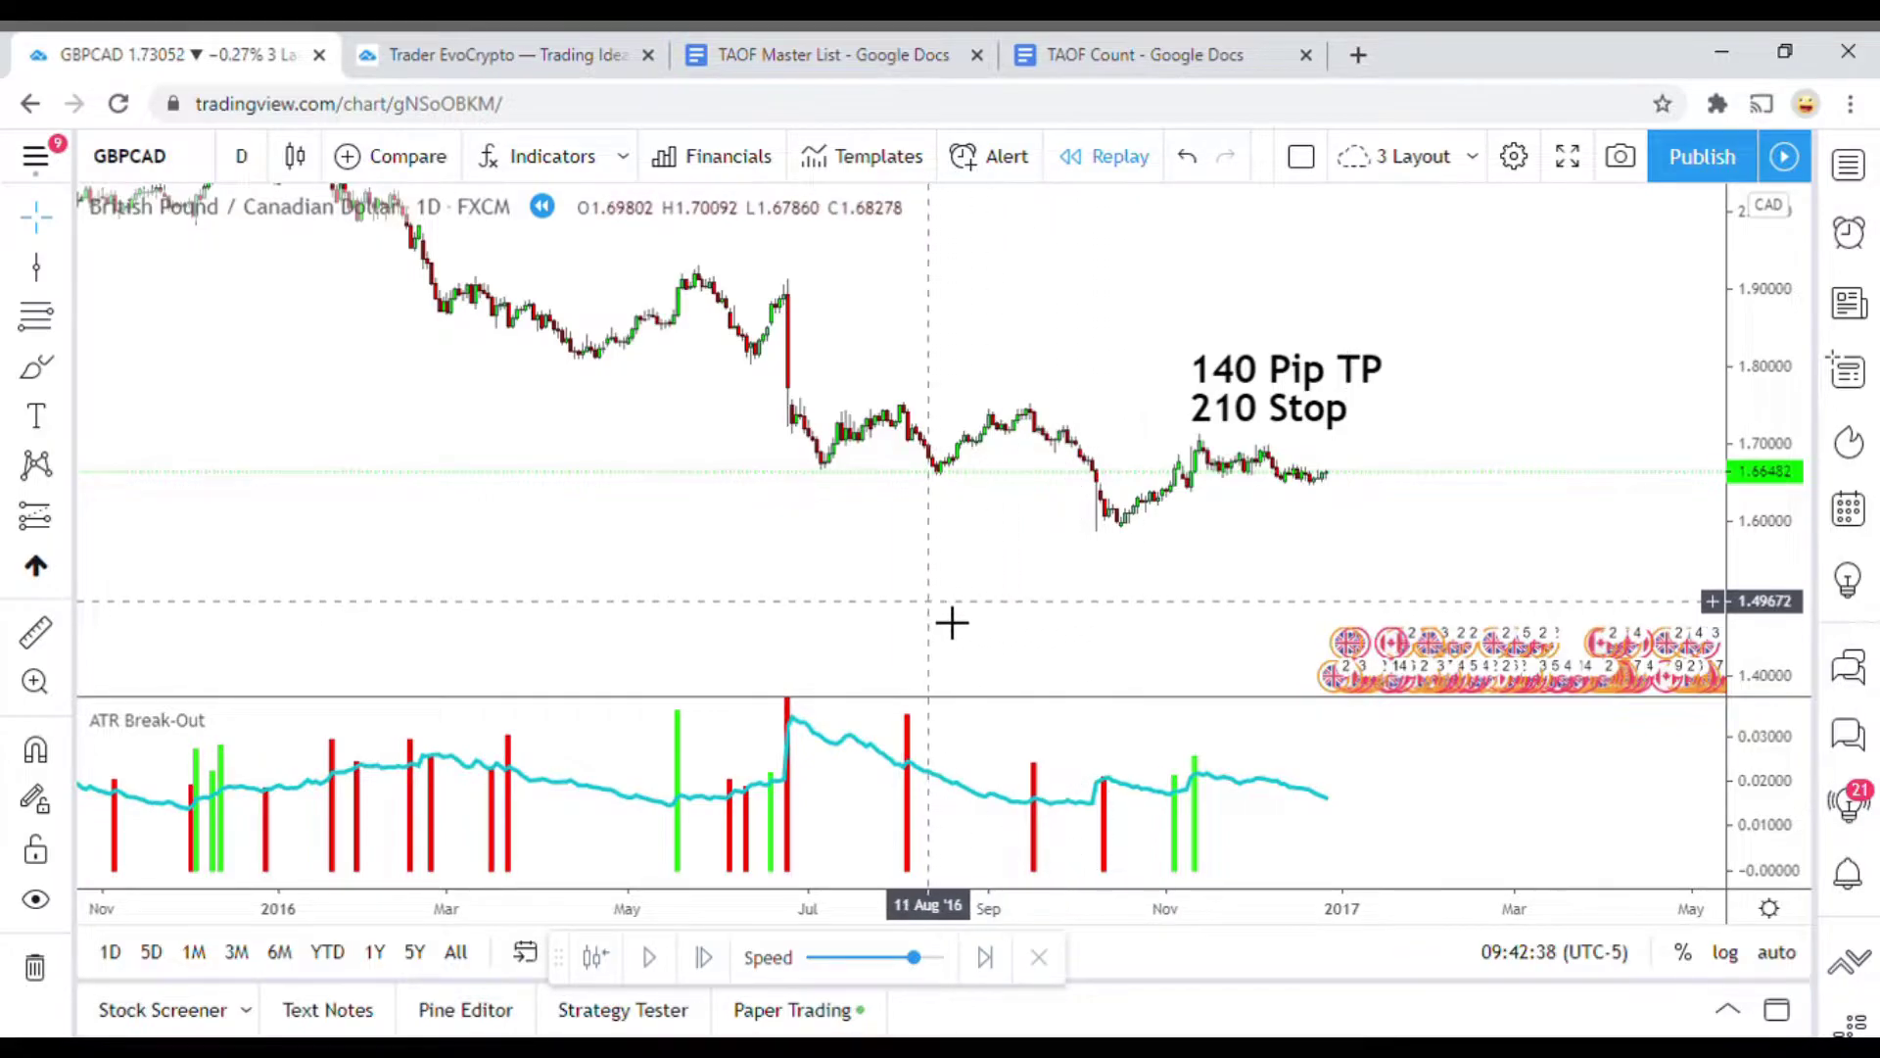
Draw a Fib Retracement from about 1.7521 in July 2016 down to about 1.5878 in late December 2016, and deselect it
left_click(35, 313)
left_click(835, 406)
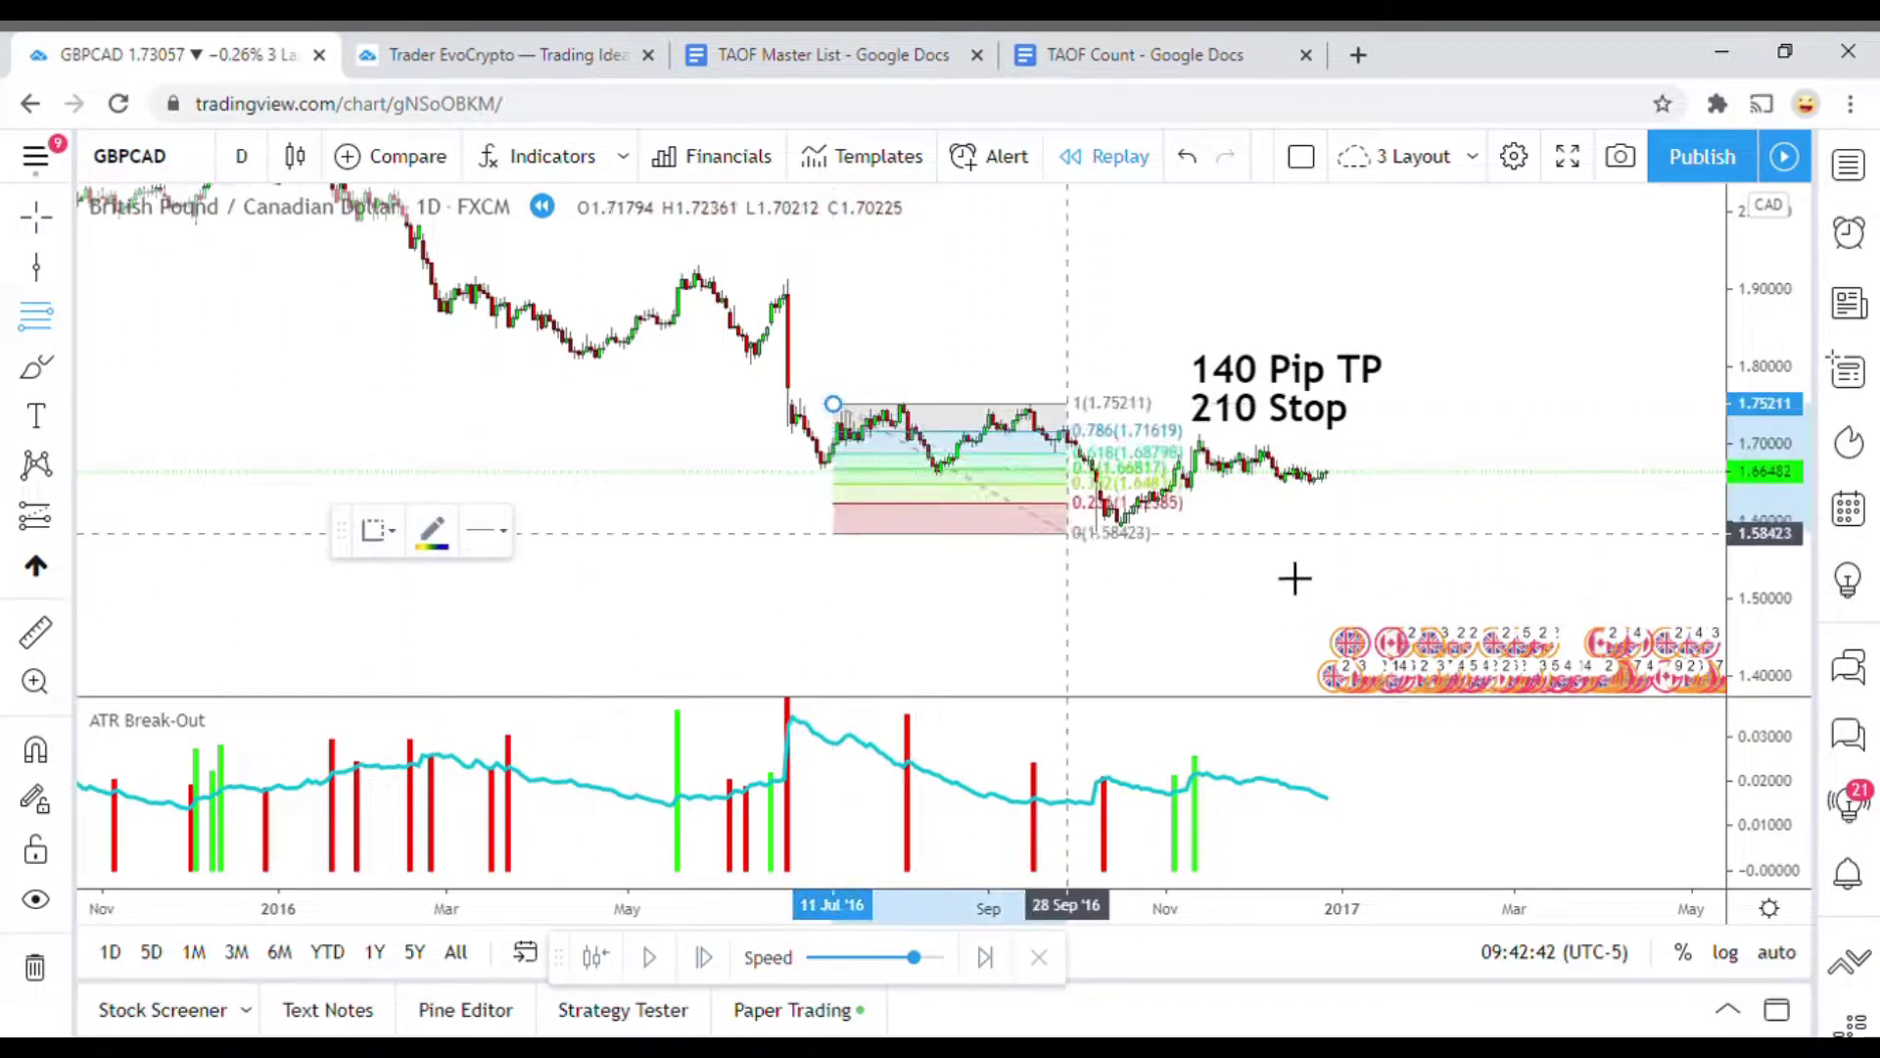
left_click(1340, 554)
left_click(1196, 651)
scroll(1196, 651, "up", 2)
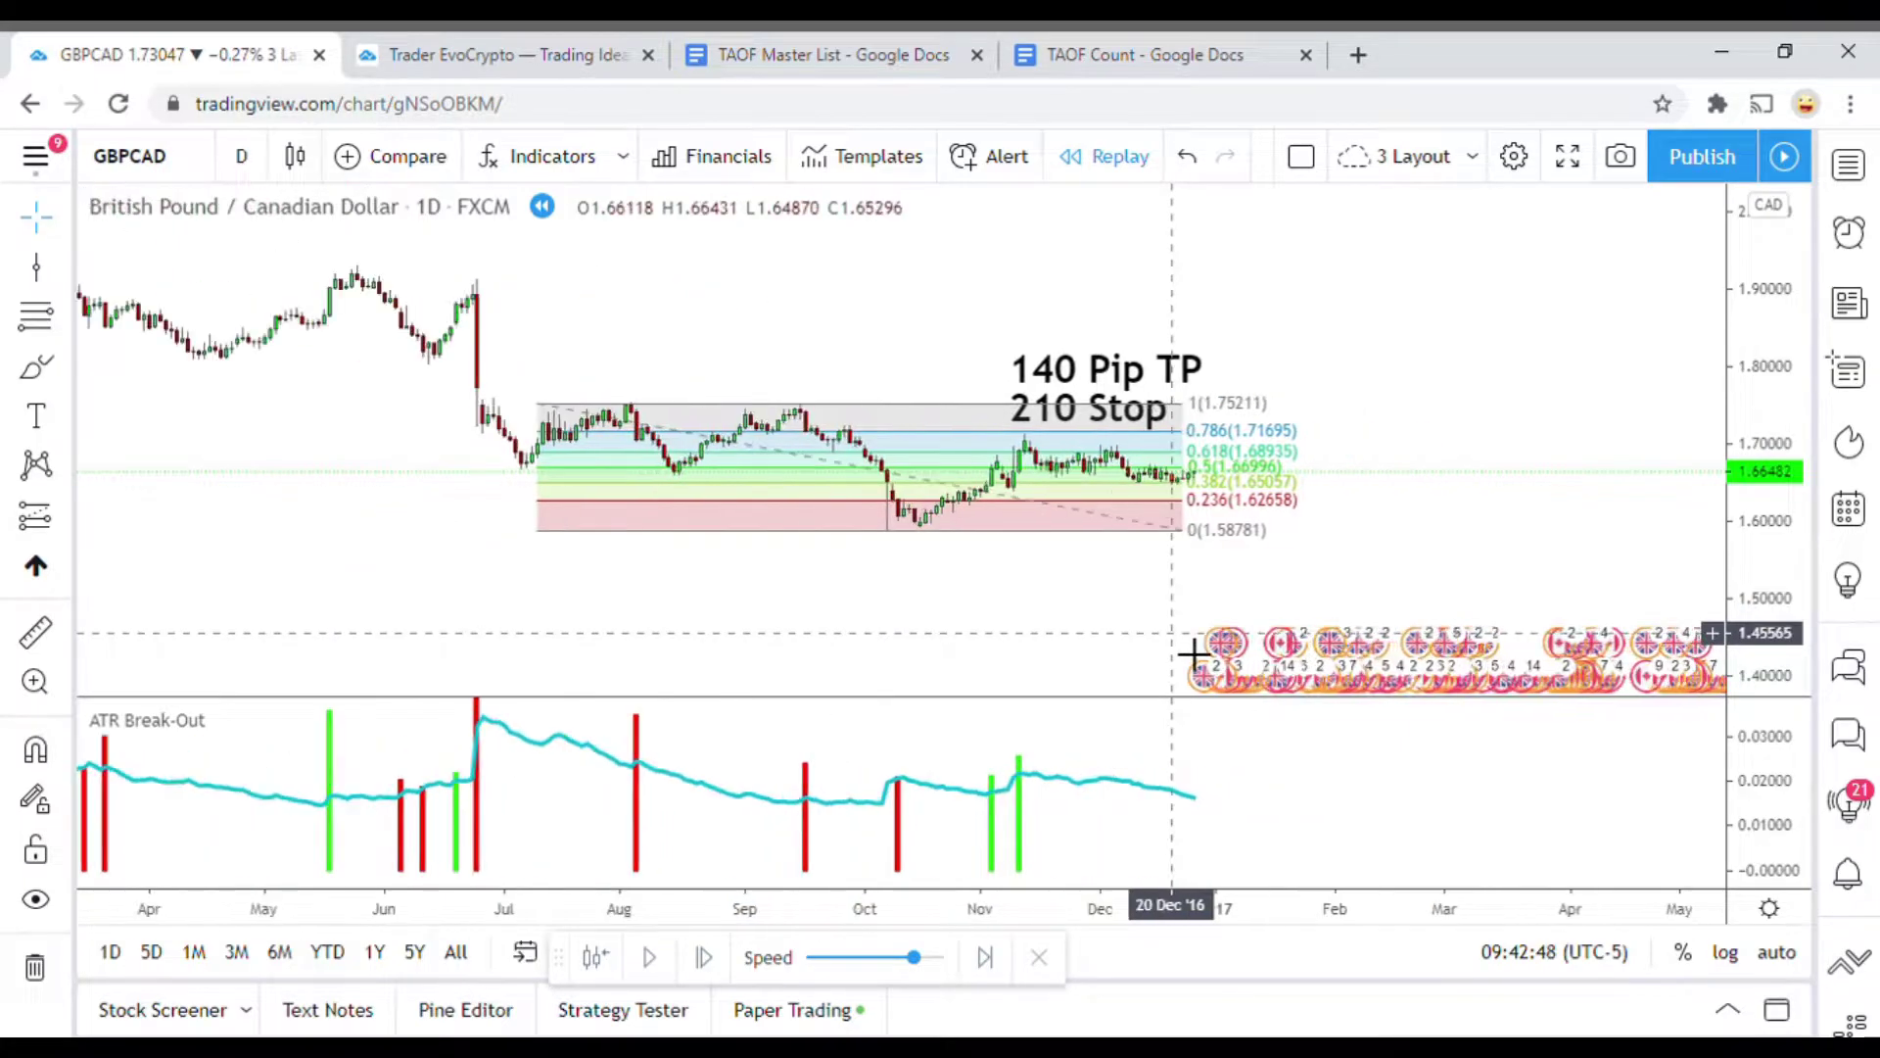
Draw a horizontal line at about 2.0930 across the 2015 price highs, and deselect it
left_click_drag(1753, 647, 1763, 685)
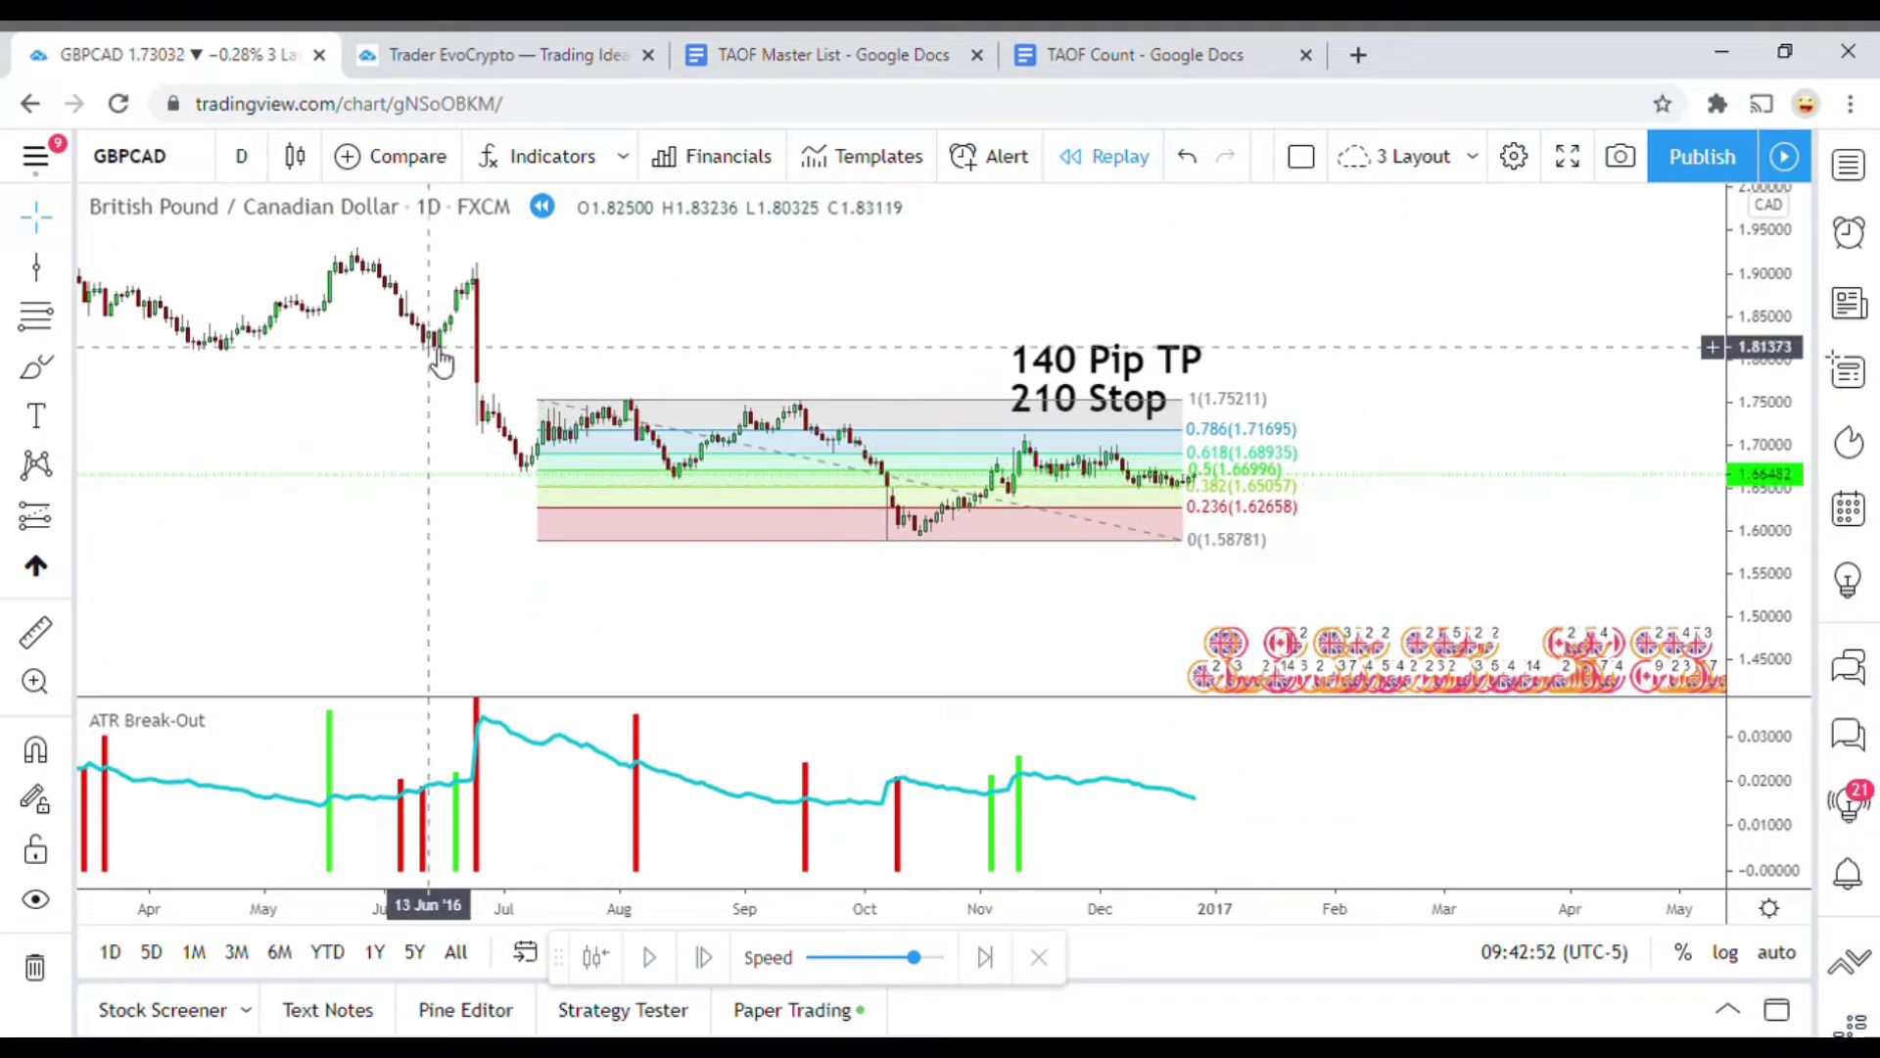
scroll(1132, 638, "down", 2)
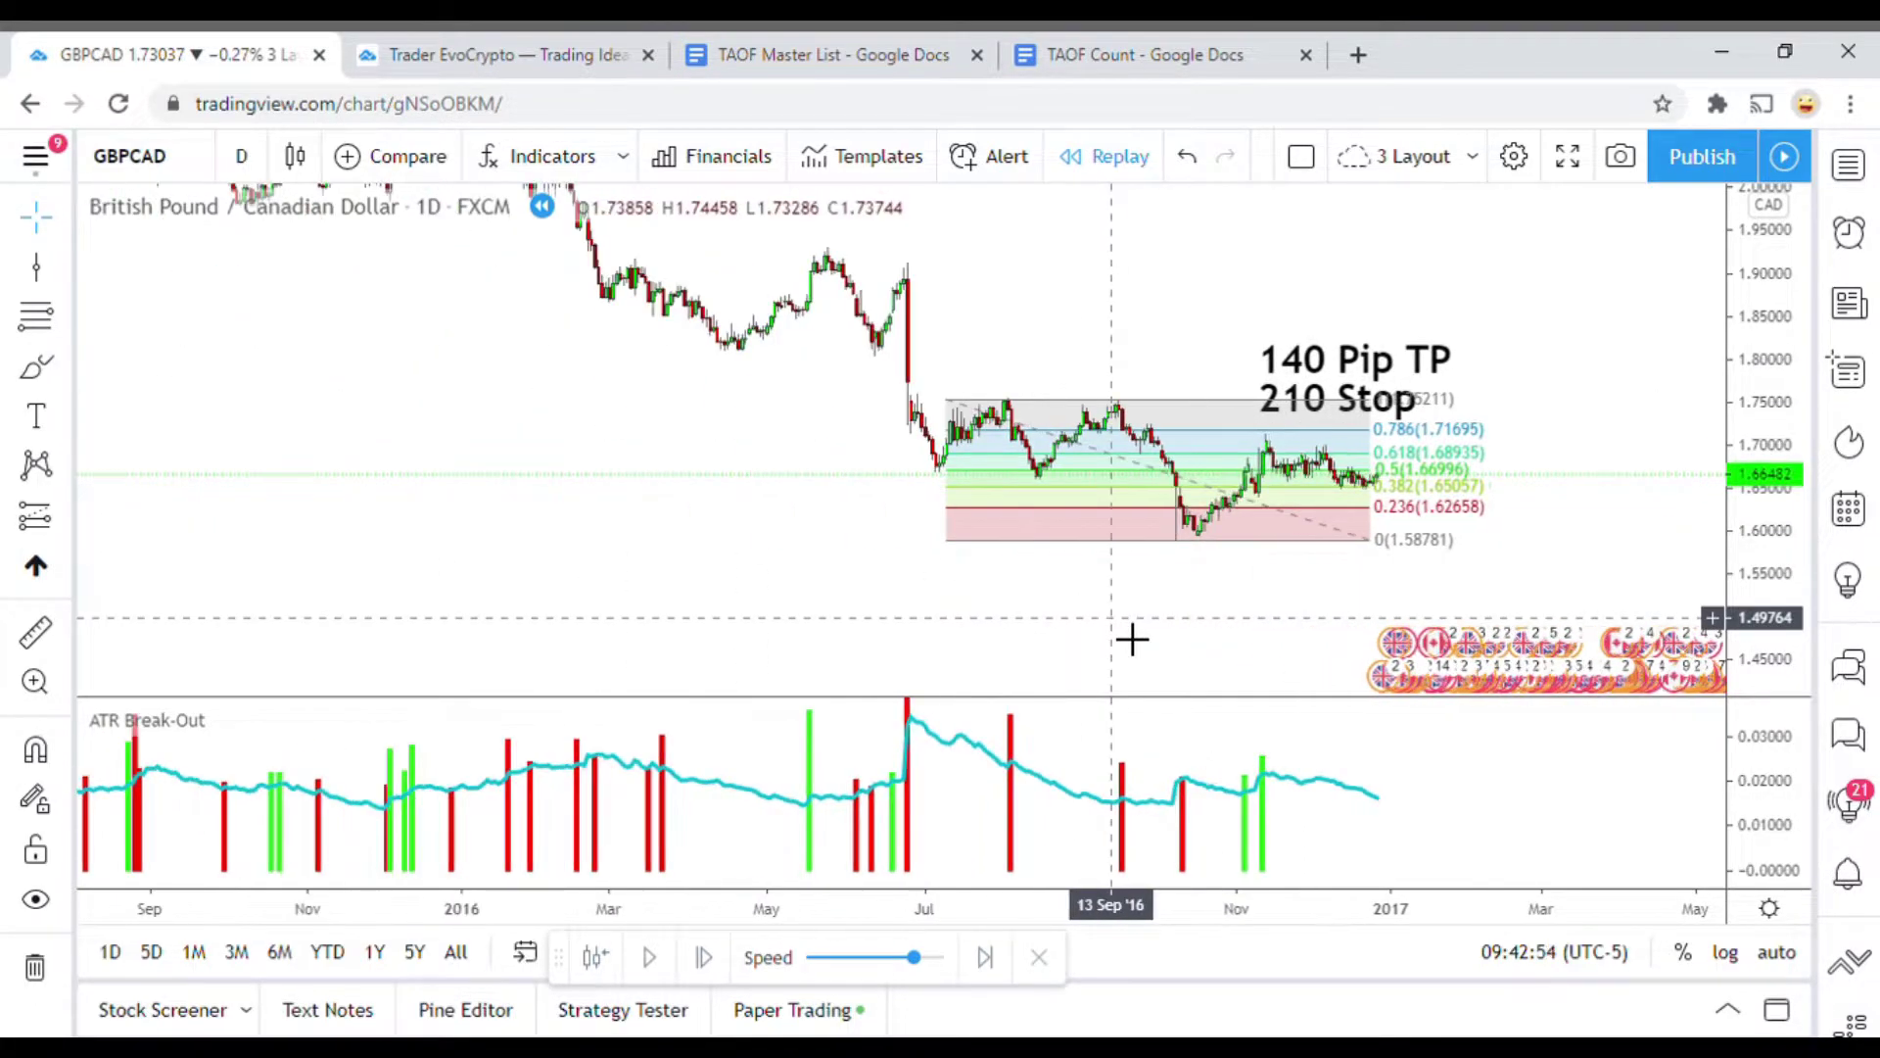
left_click_drag(1768, 431, 1800, 563)
scroll(1238, 650, "down", 5)
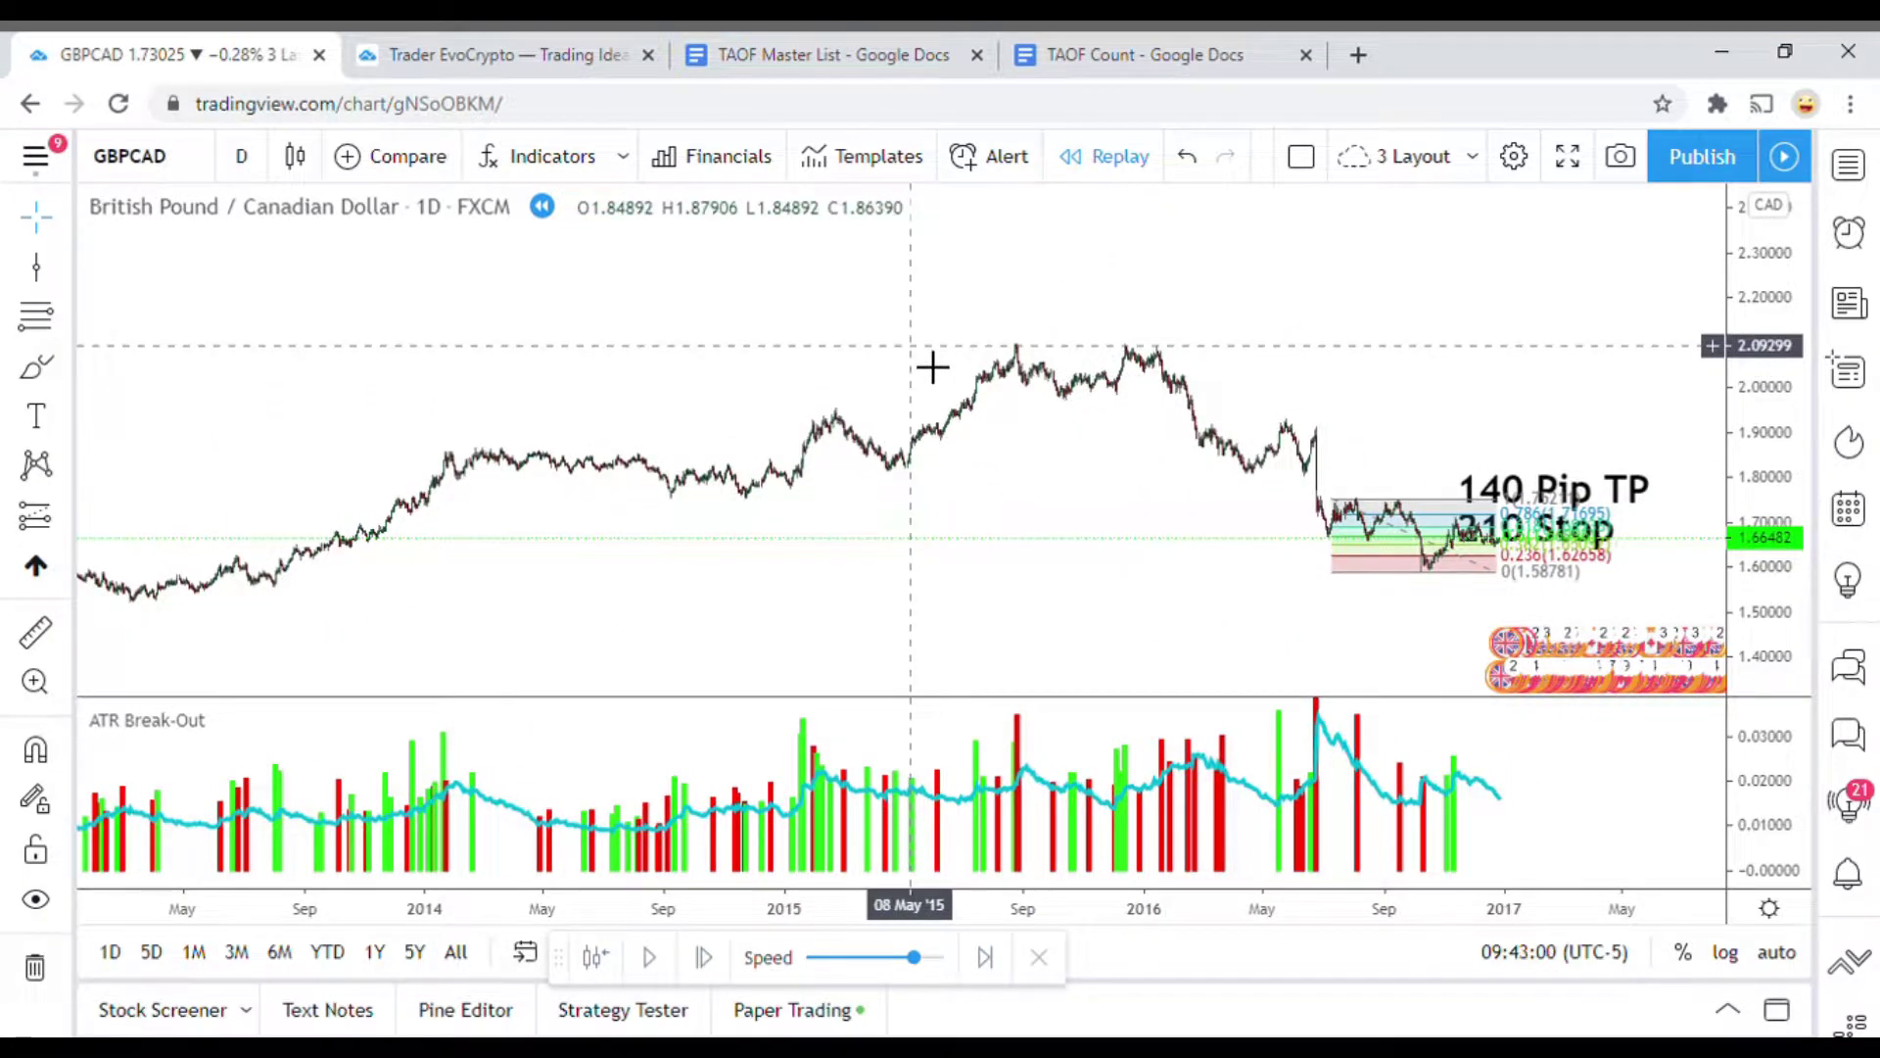
scroll(1153, 520, "down", 4)
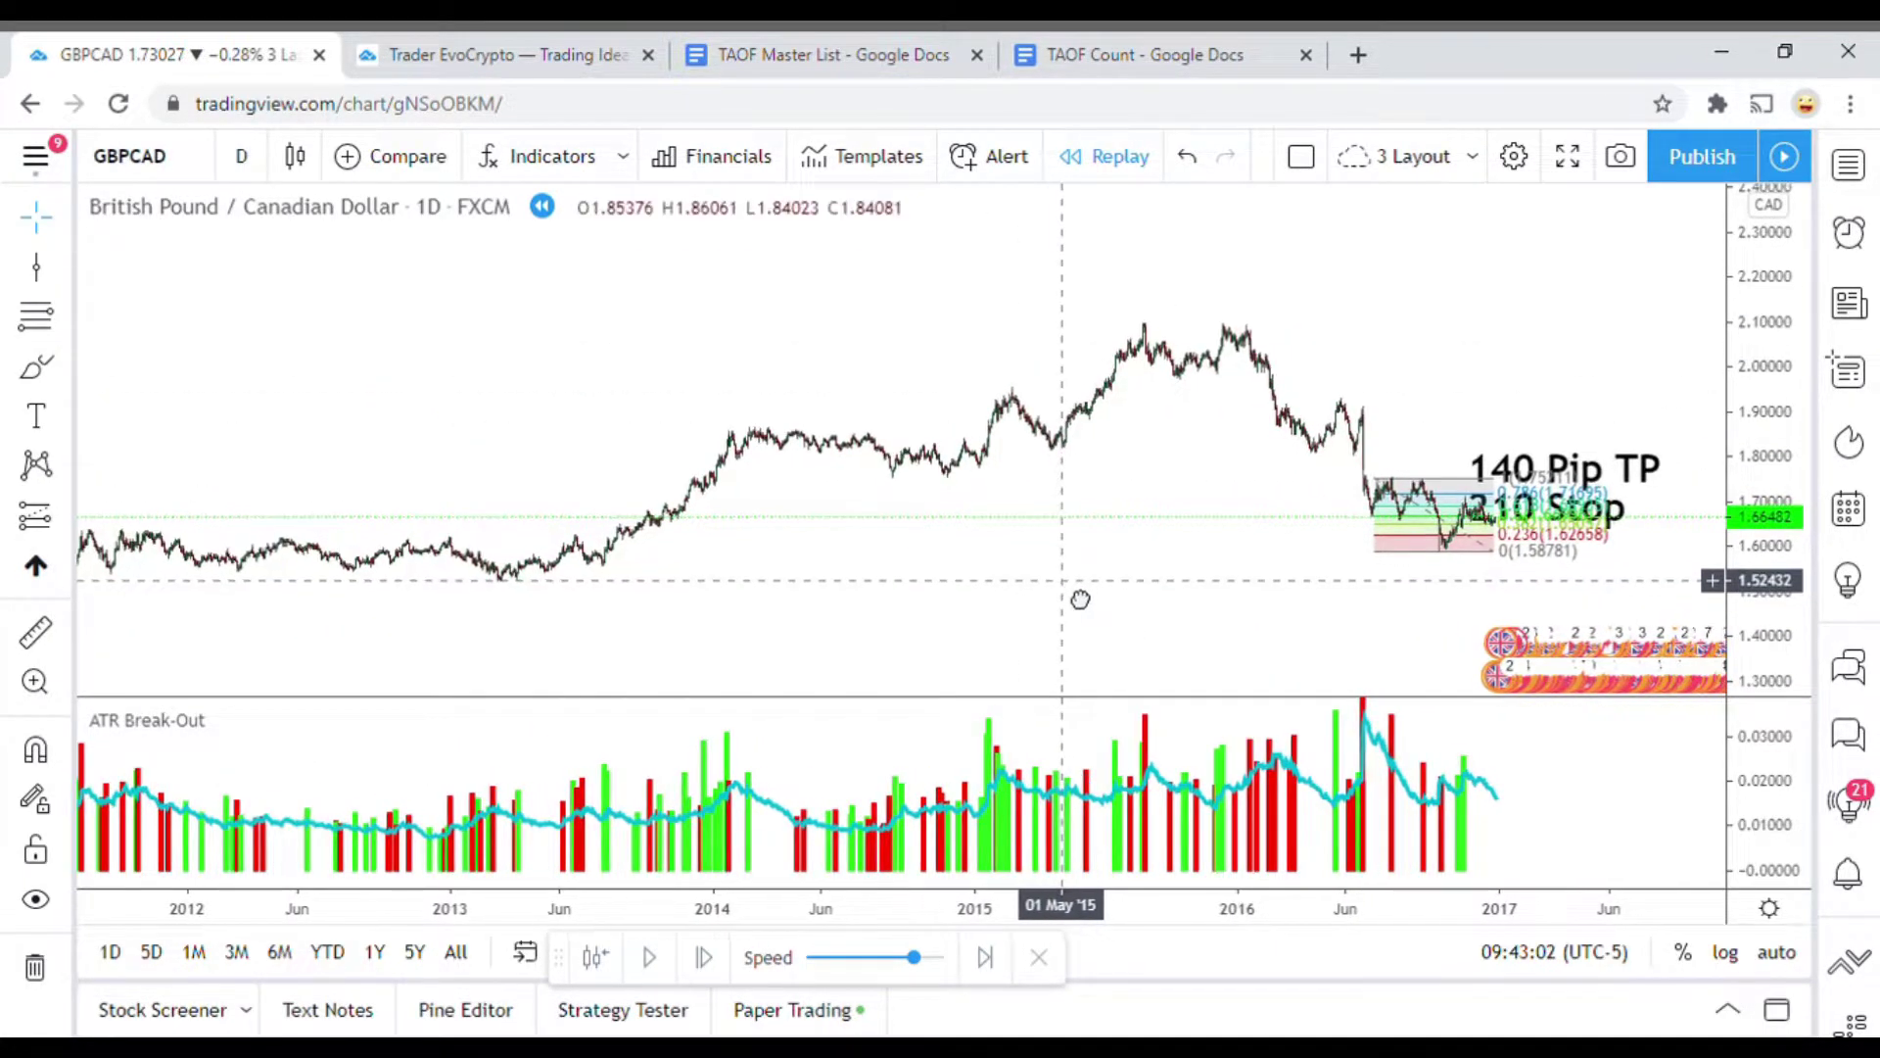
left_click(63, 278)
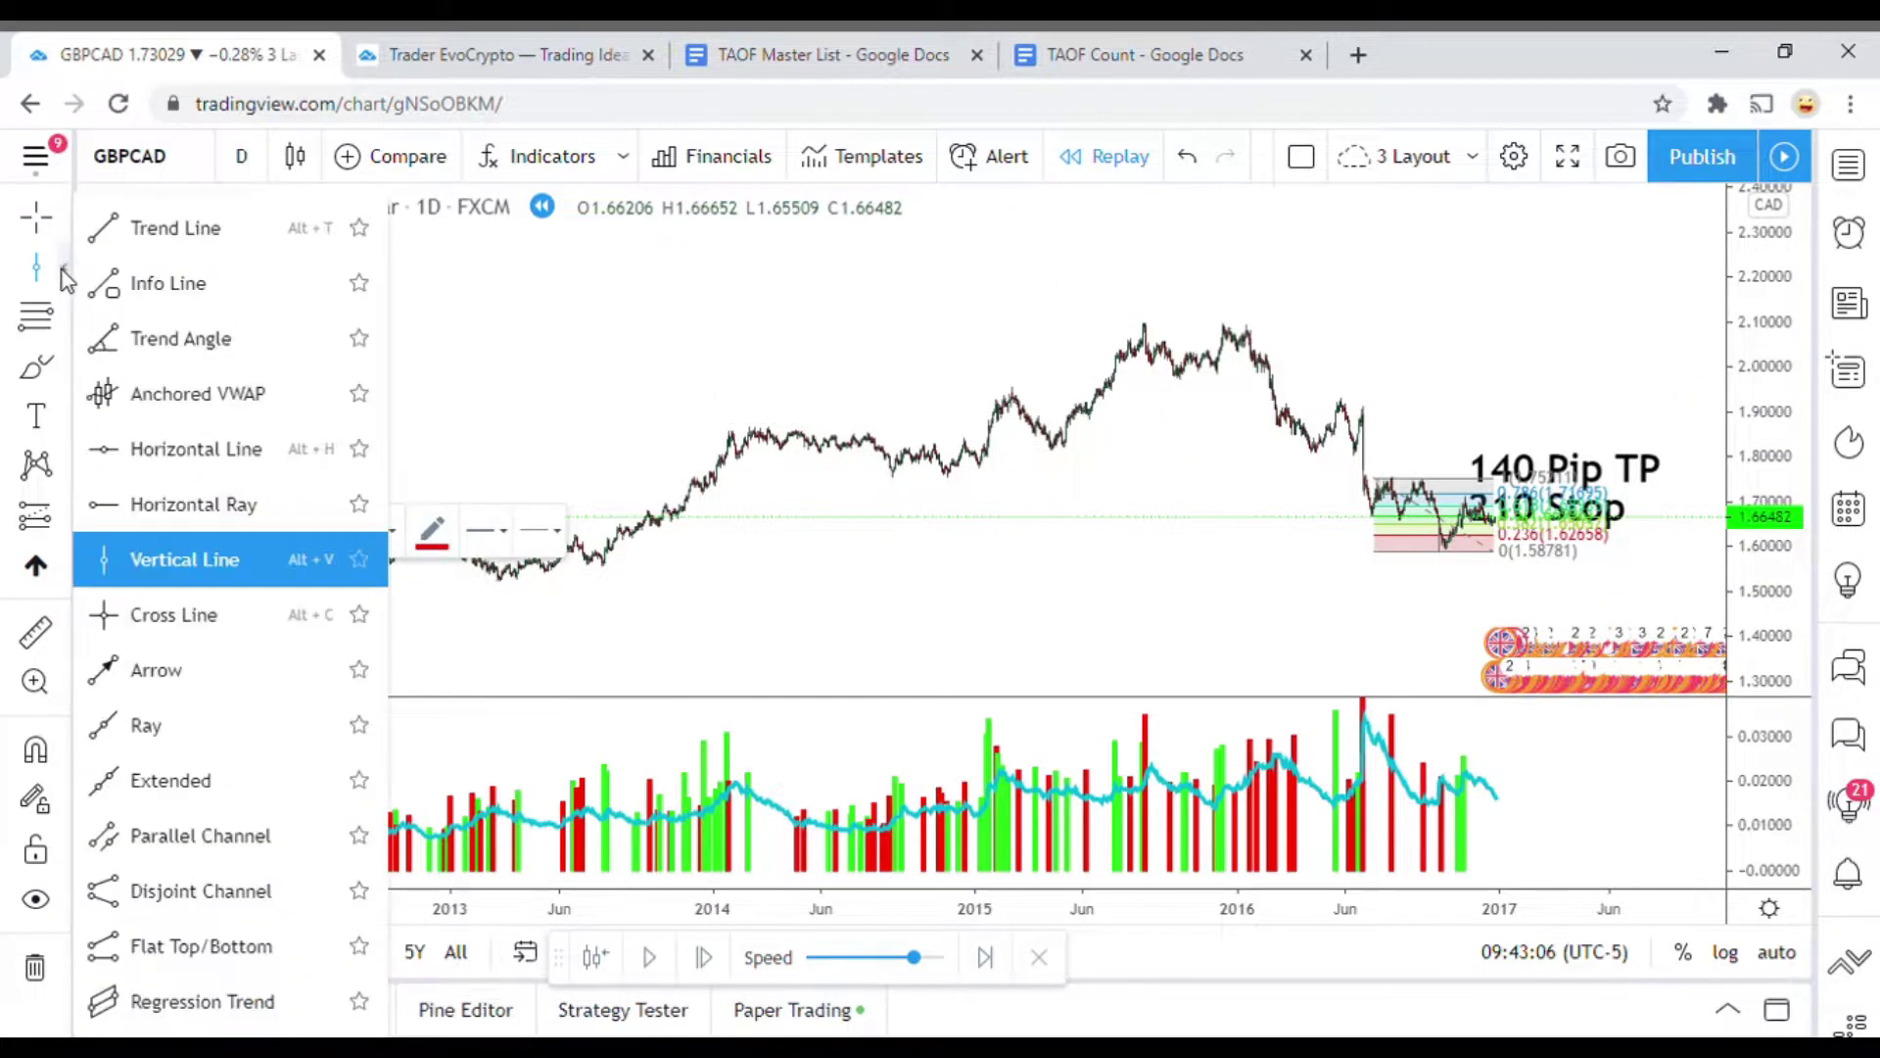
left_click(191, 449)
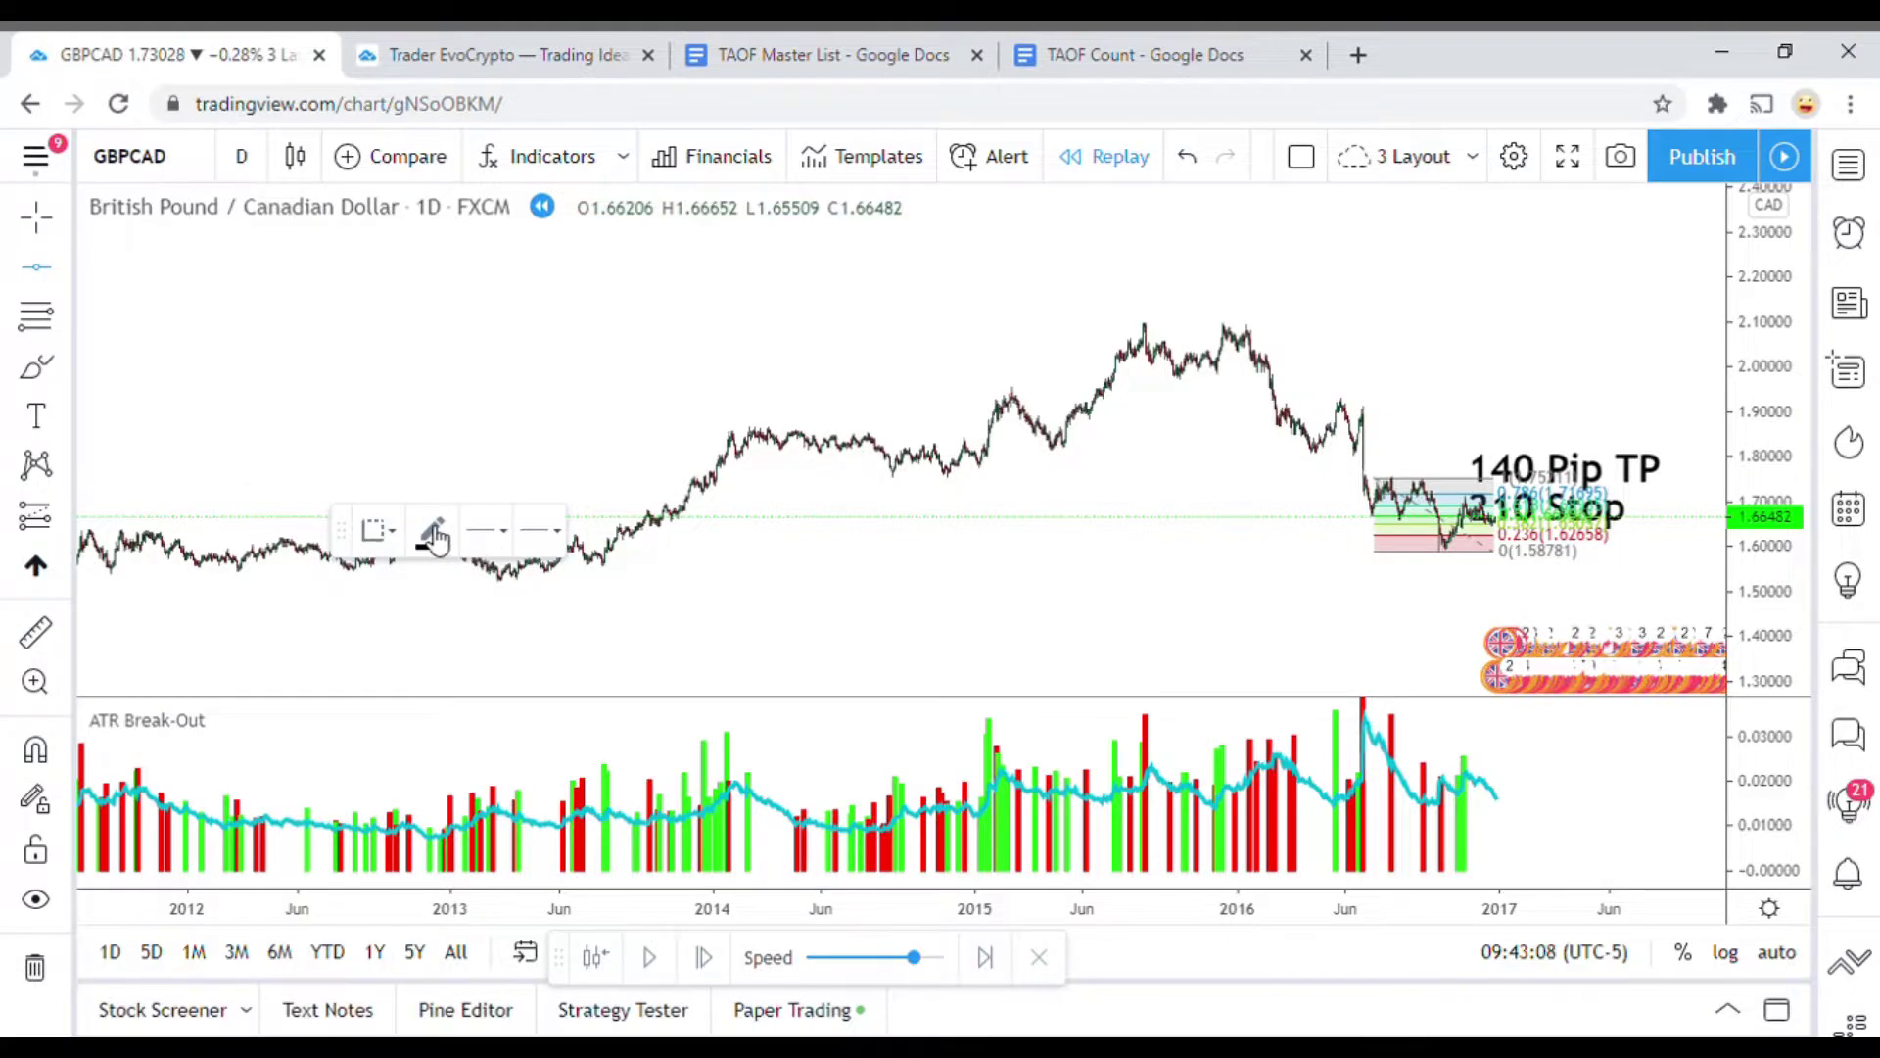
left_click(1012, 326)
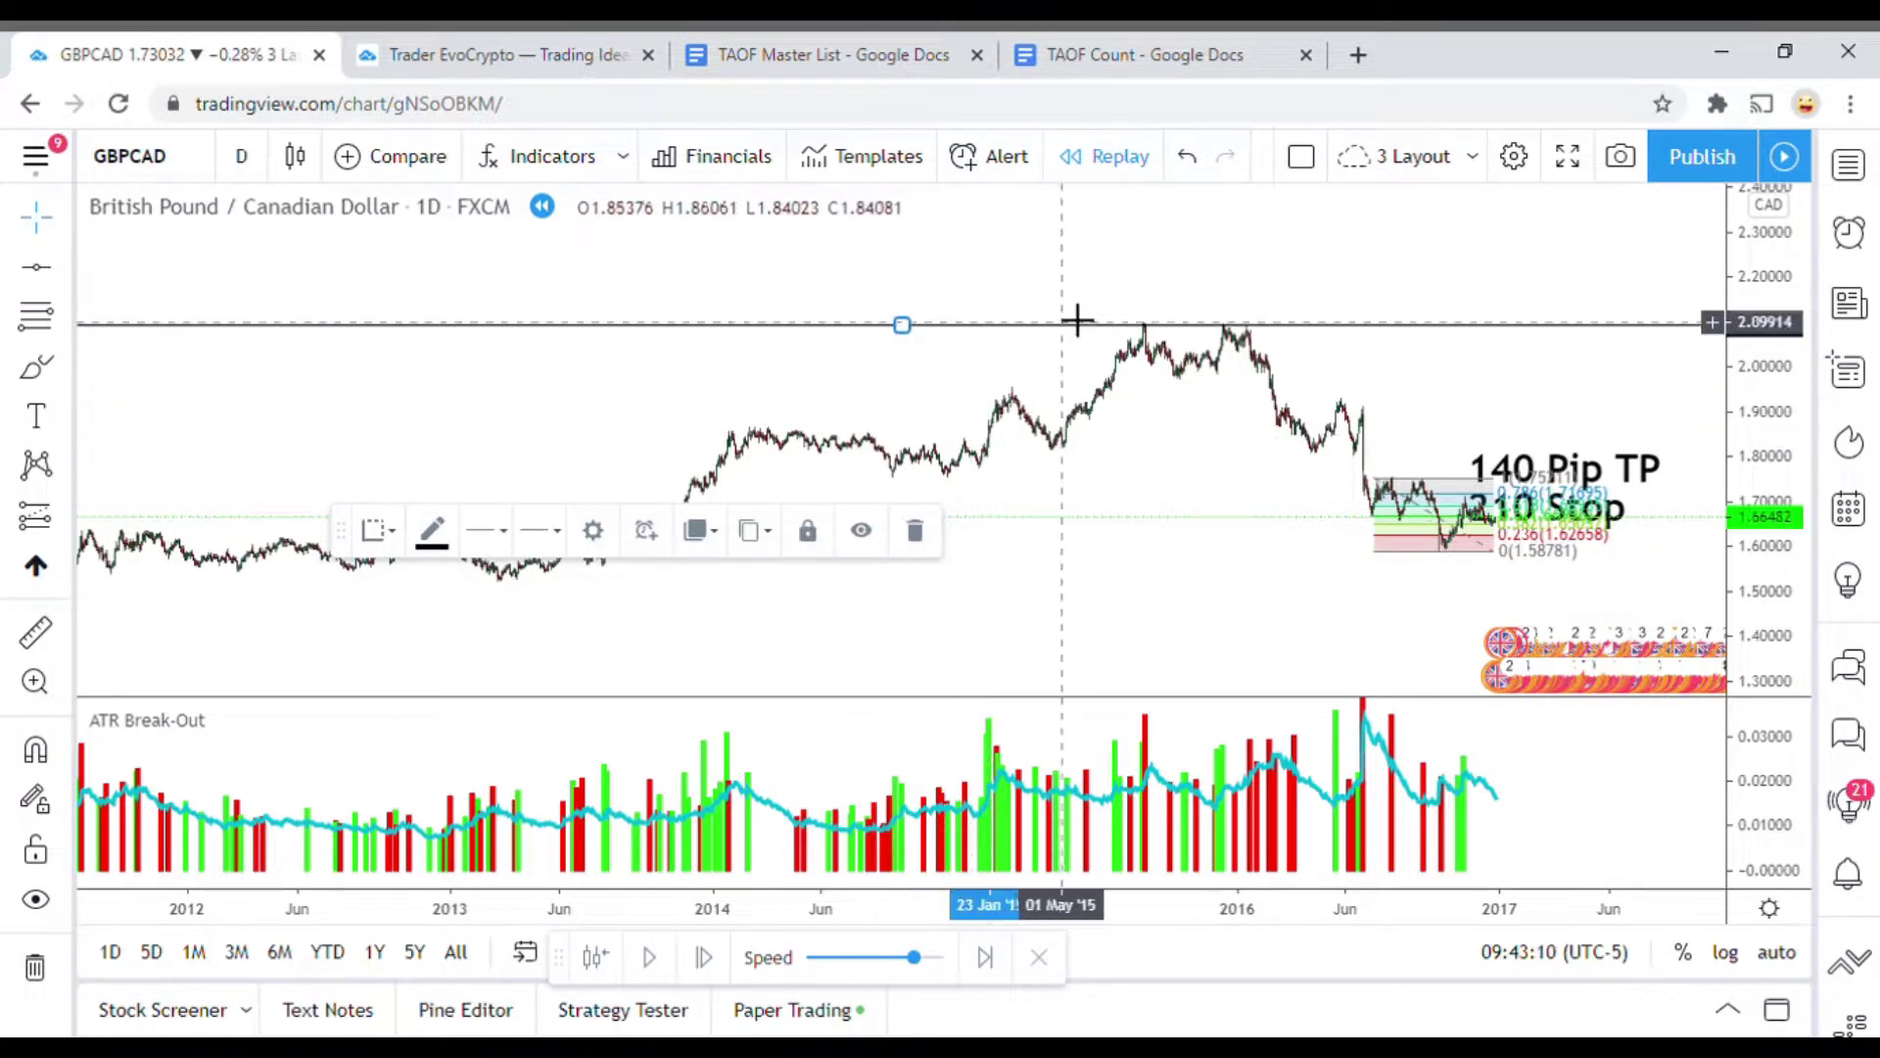
left_click(1083, 643)
Draw a horizontal line at about 1.4874 along the 2010 price low
scroll(1248, 659, "down", 2)
left_click_drag(1248, 659, 999, 650)
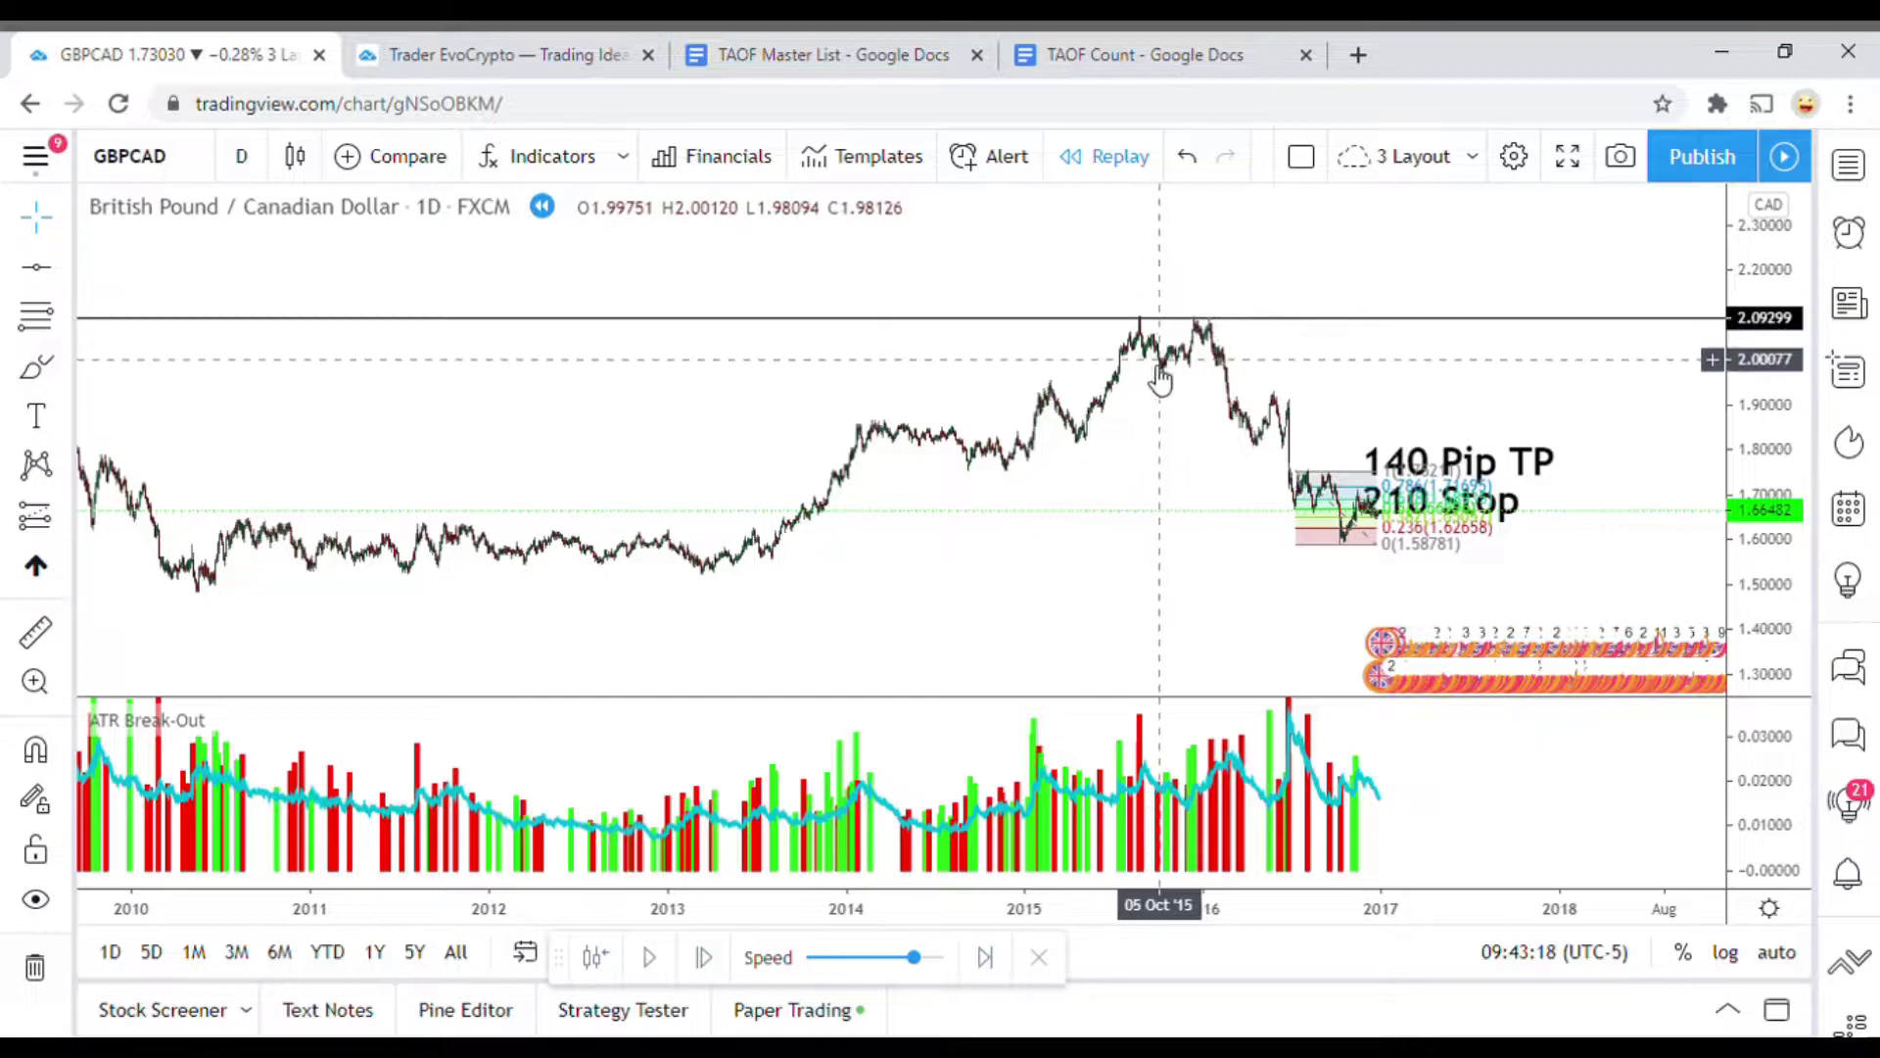
left_click(37, 270)
left_click(501, 566)
left_click(534, 613)
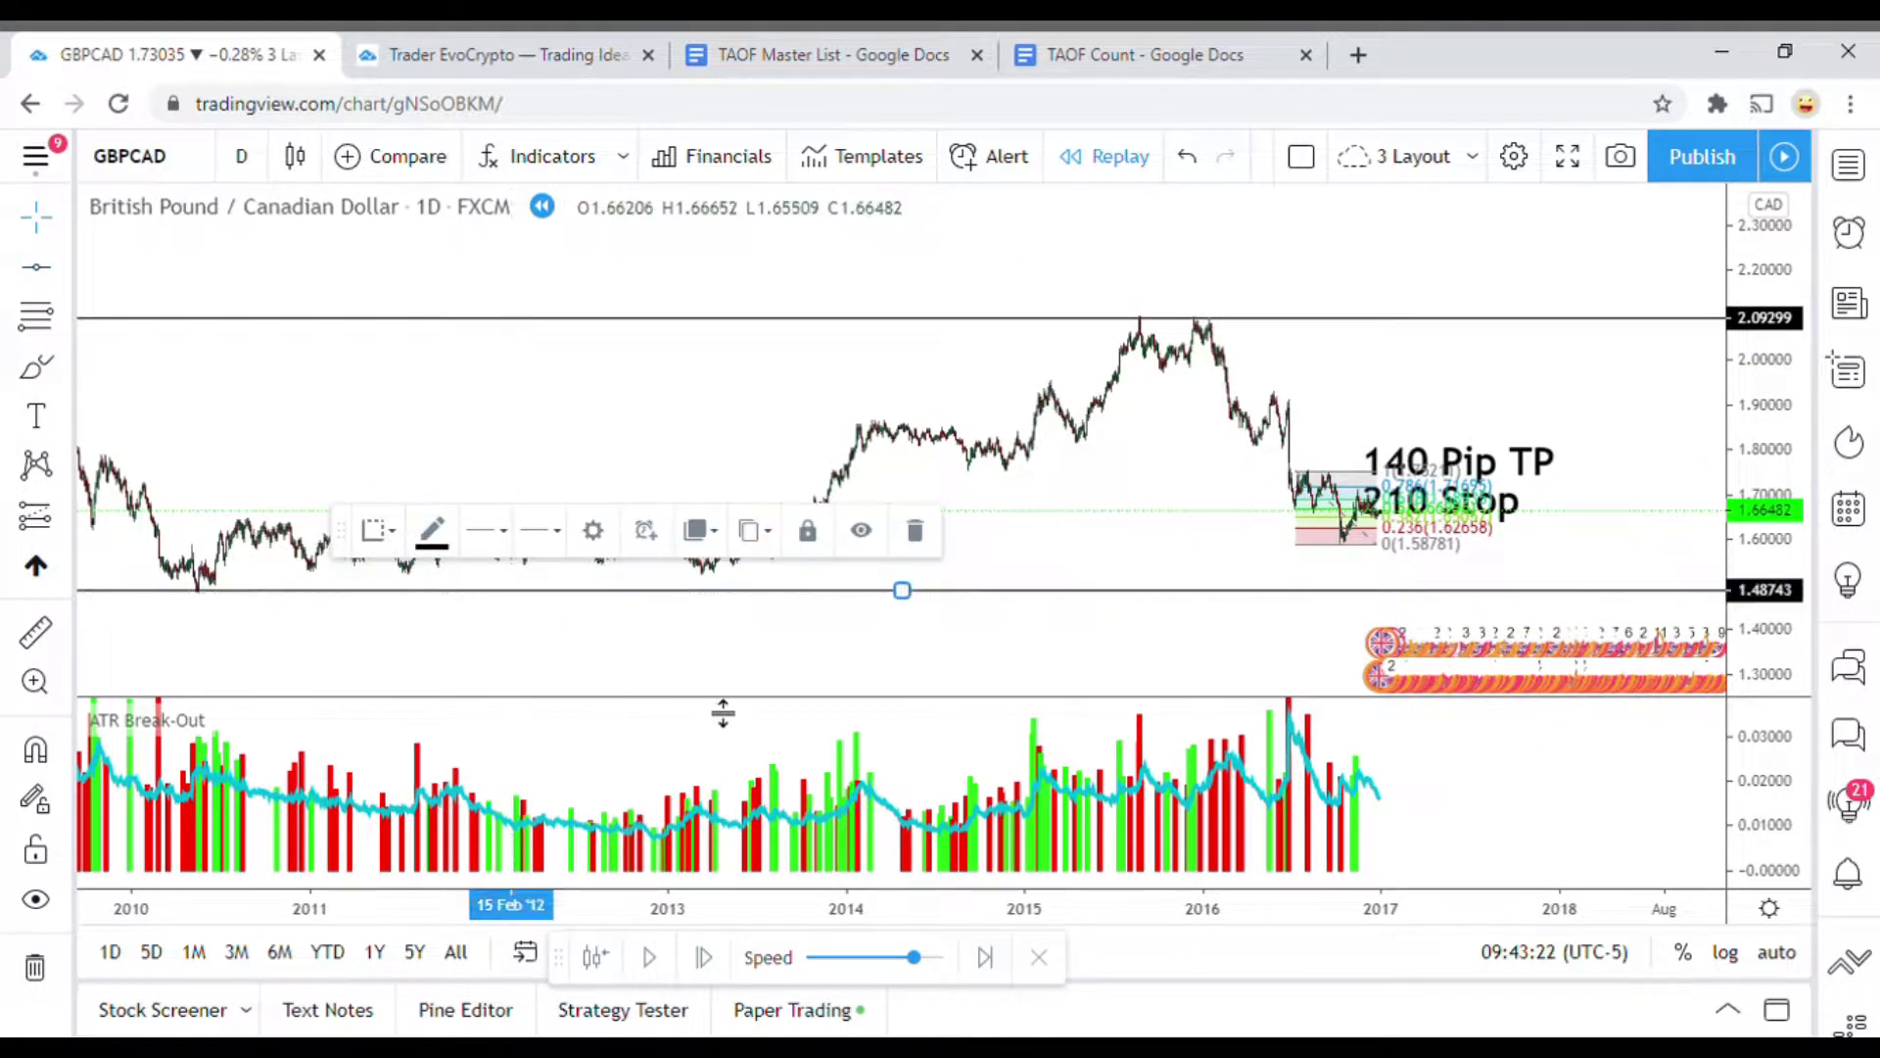
Add horizontal lines at about 2.0530 and 1.5243, just inside the upper and lower boundary lines
left_click(37, 272)
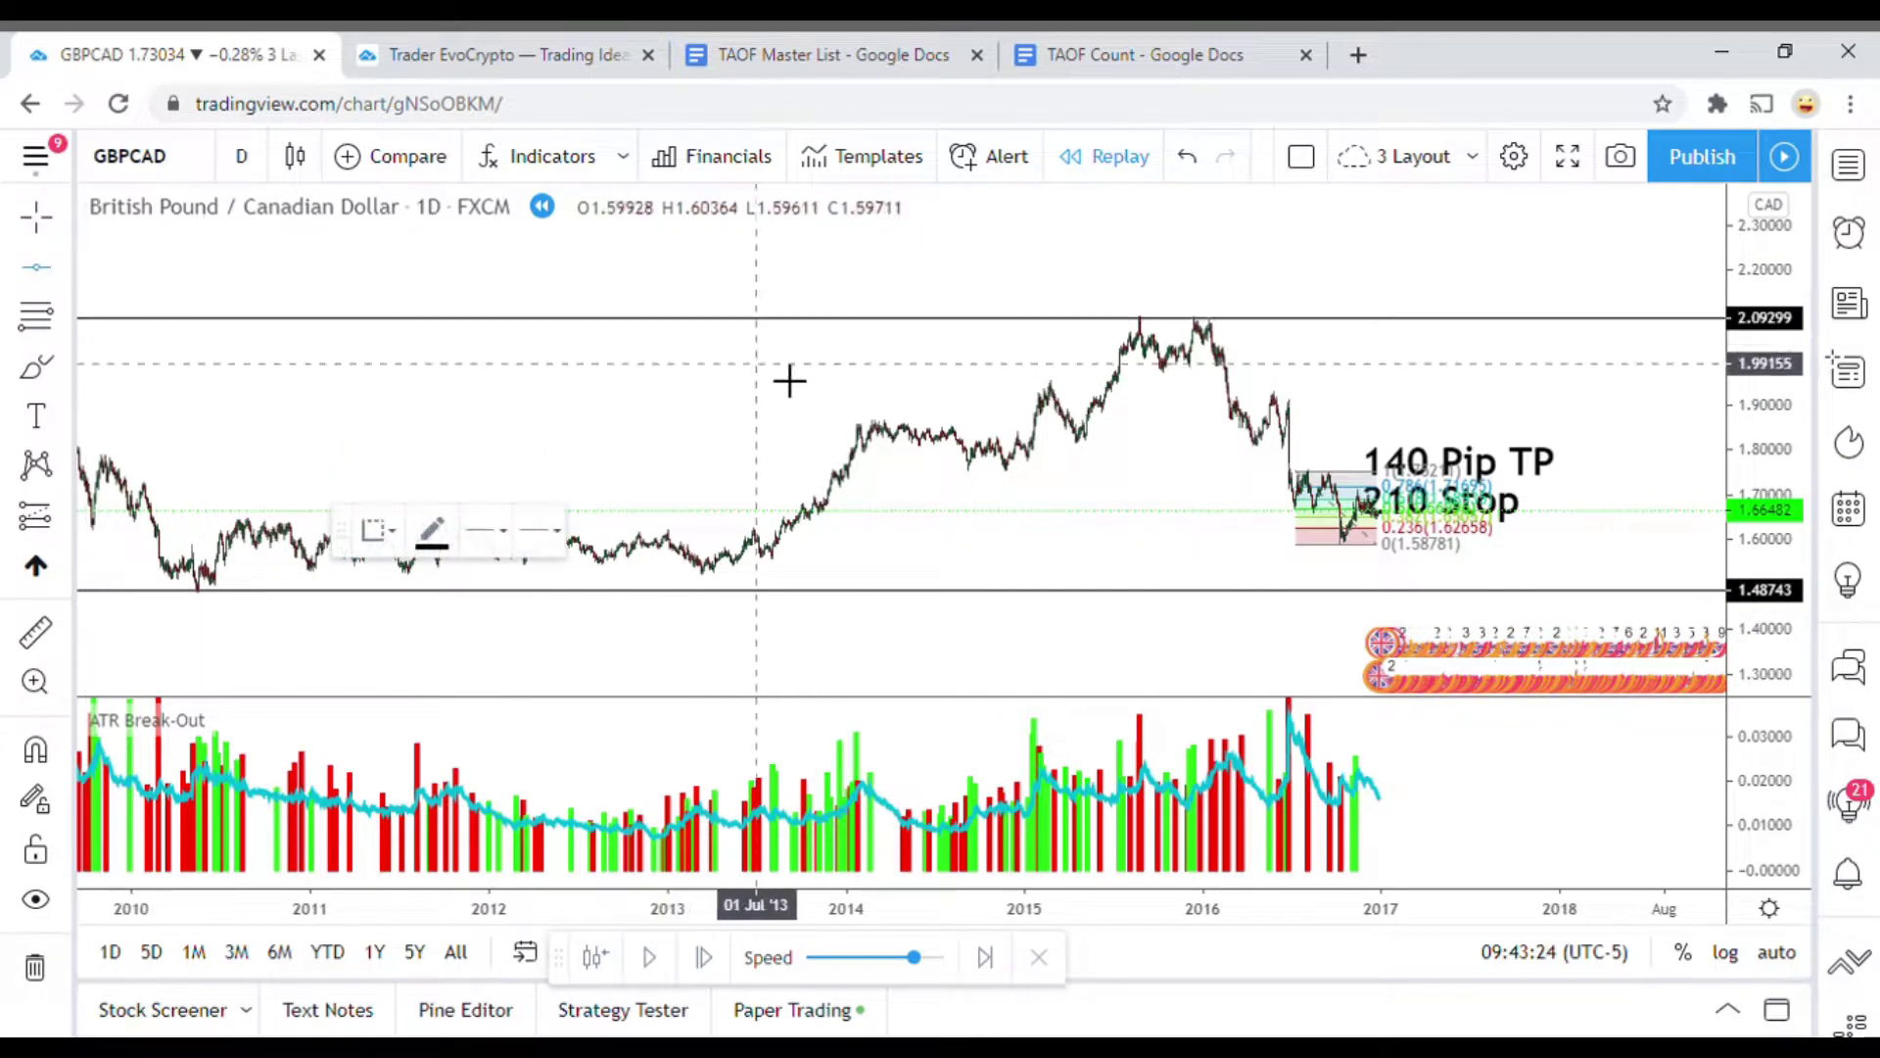
left_click(866, 357)
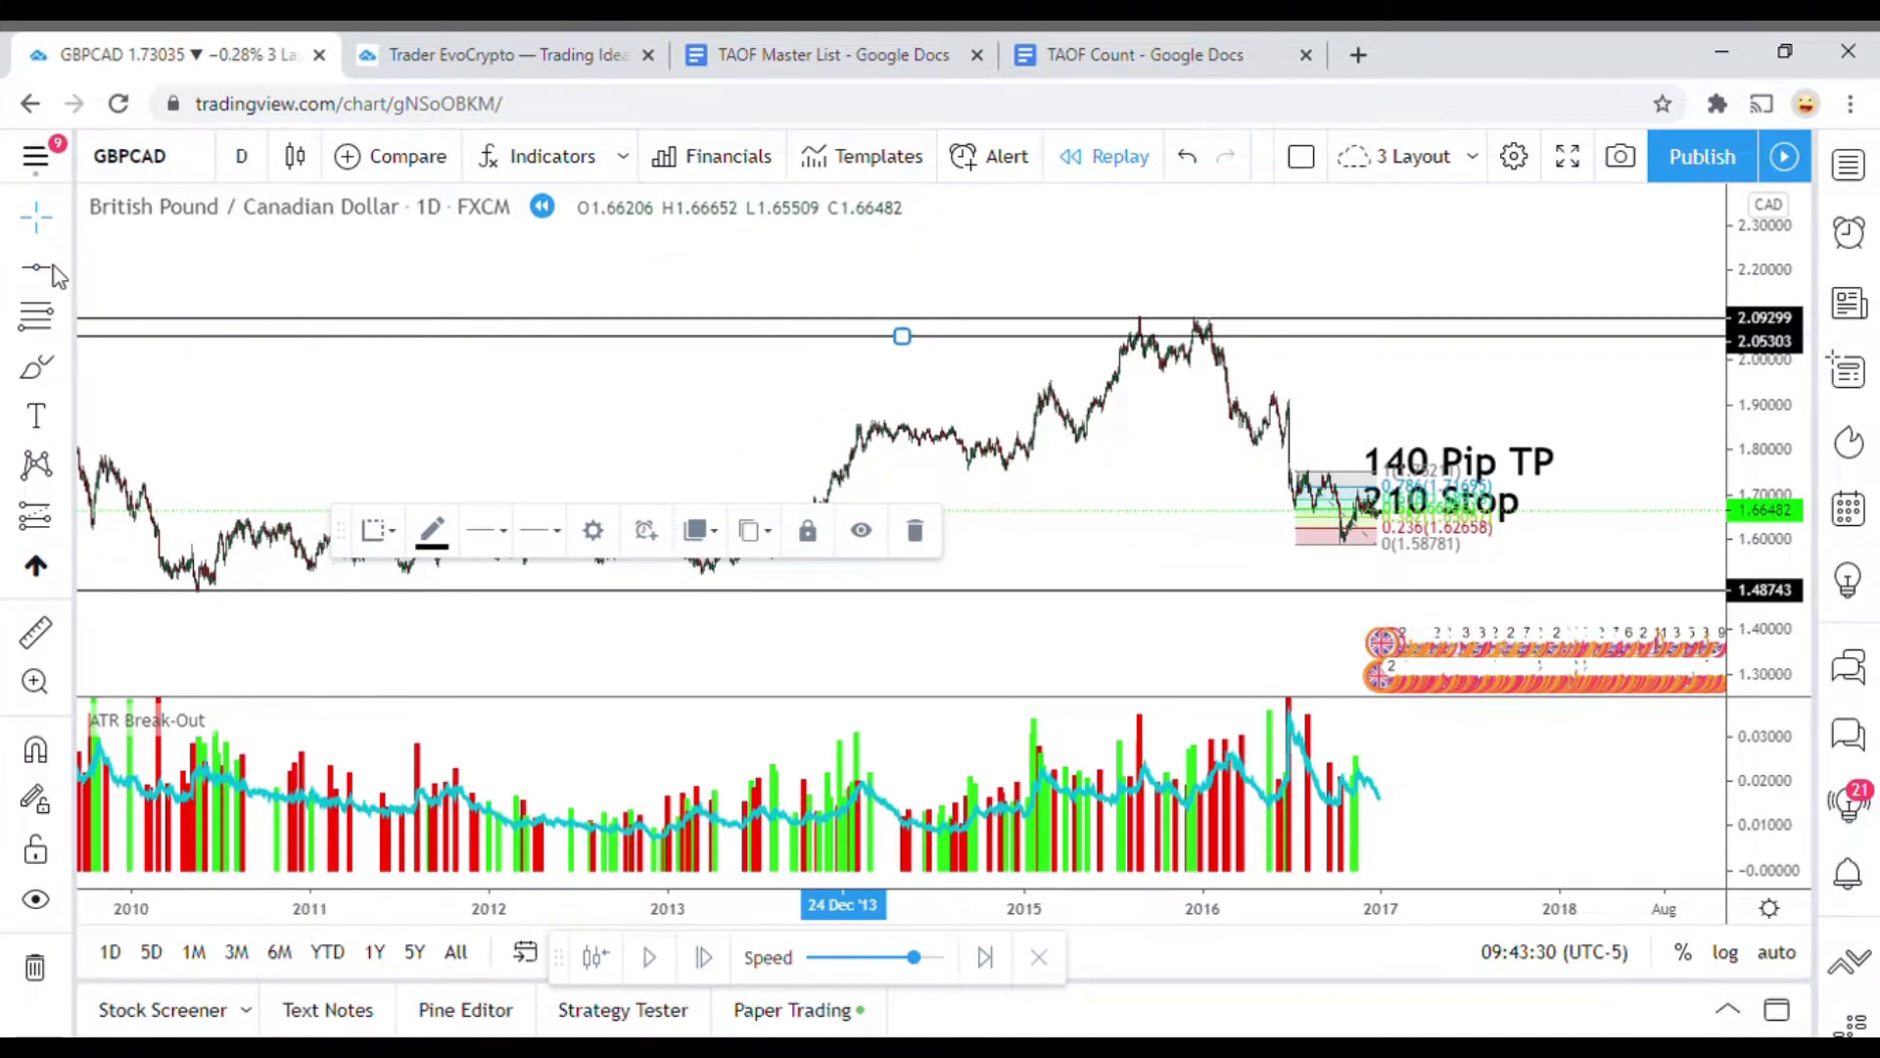
key("alt+h")
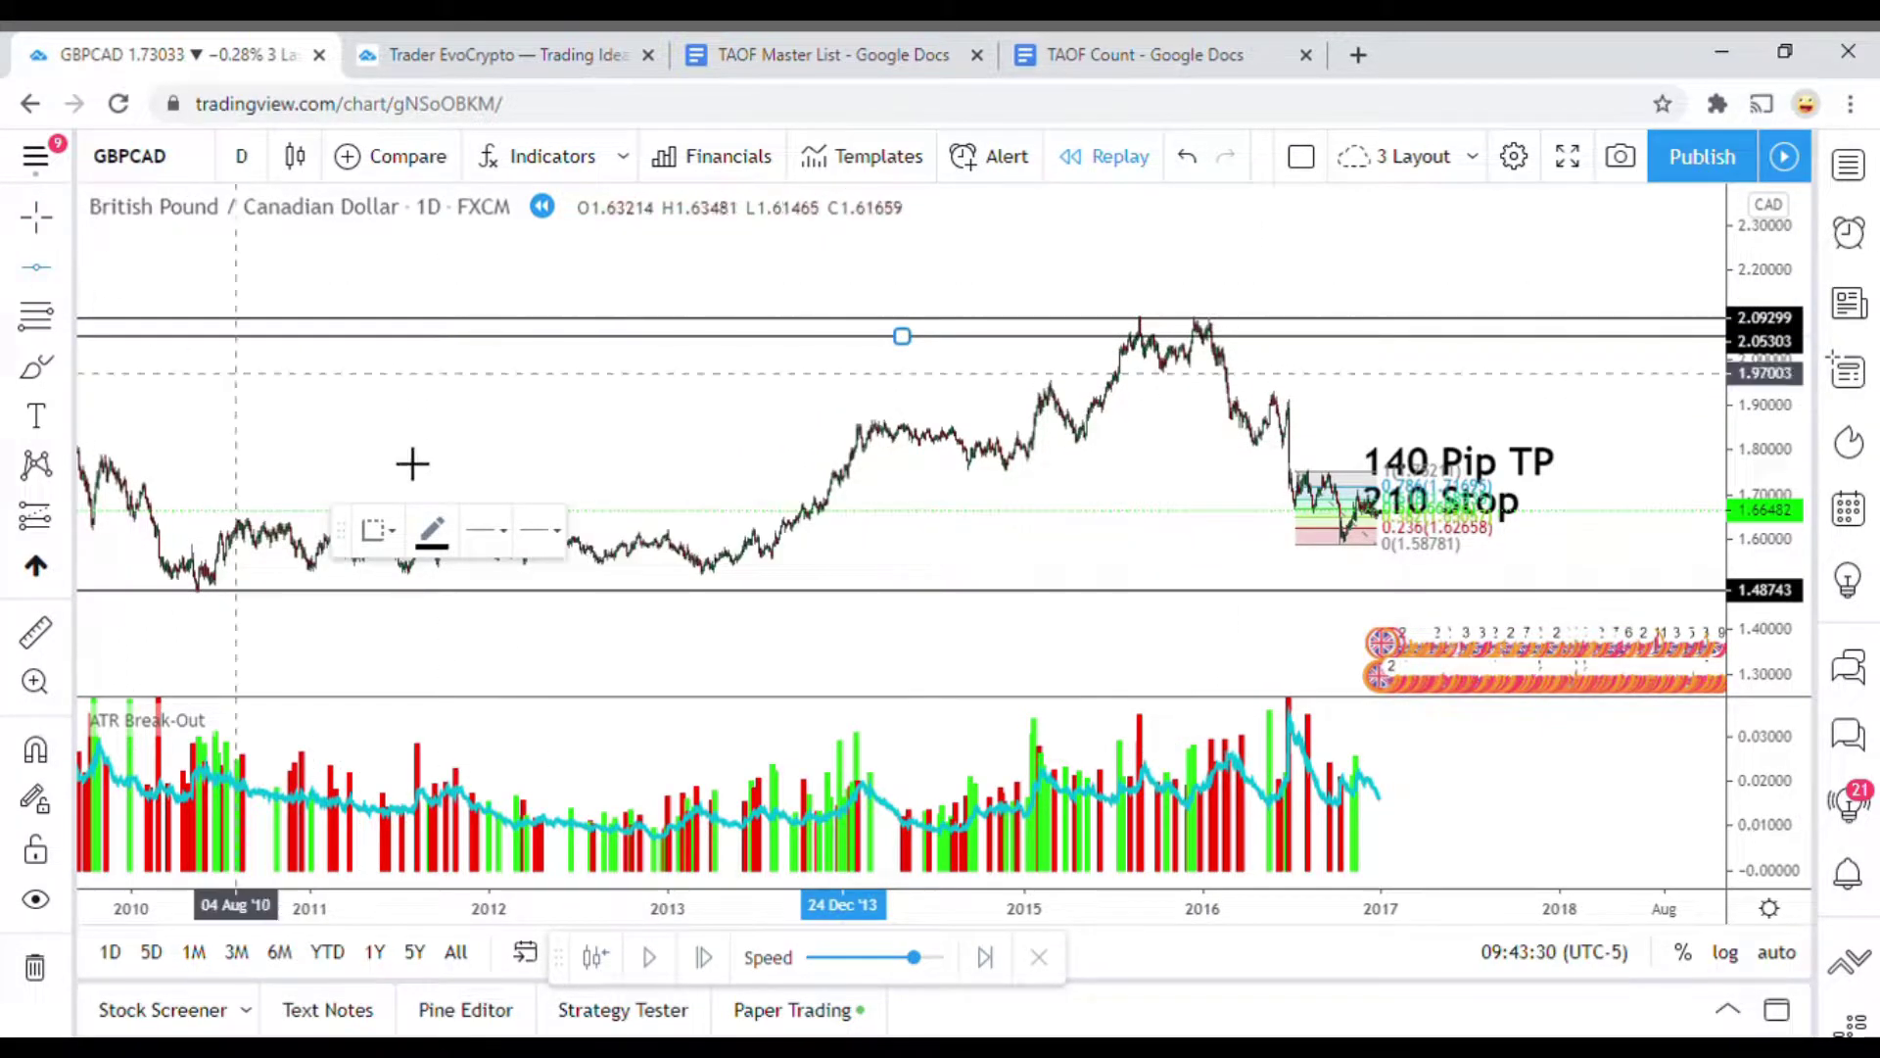
left_click(893, 594)
key("Escape")
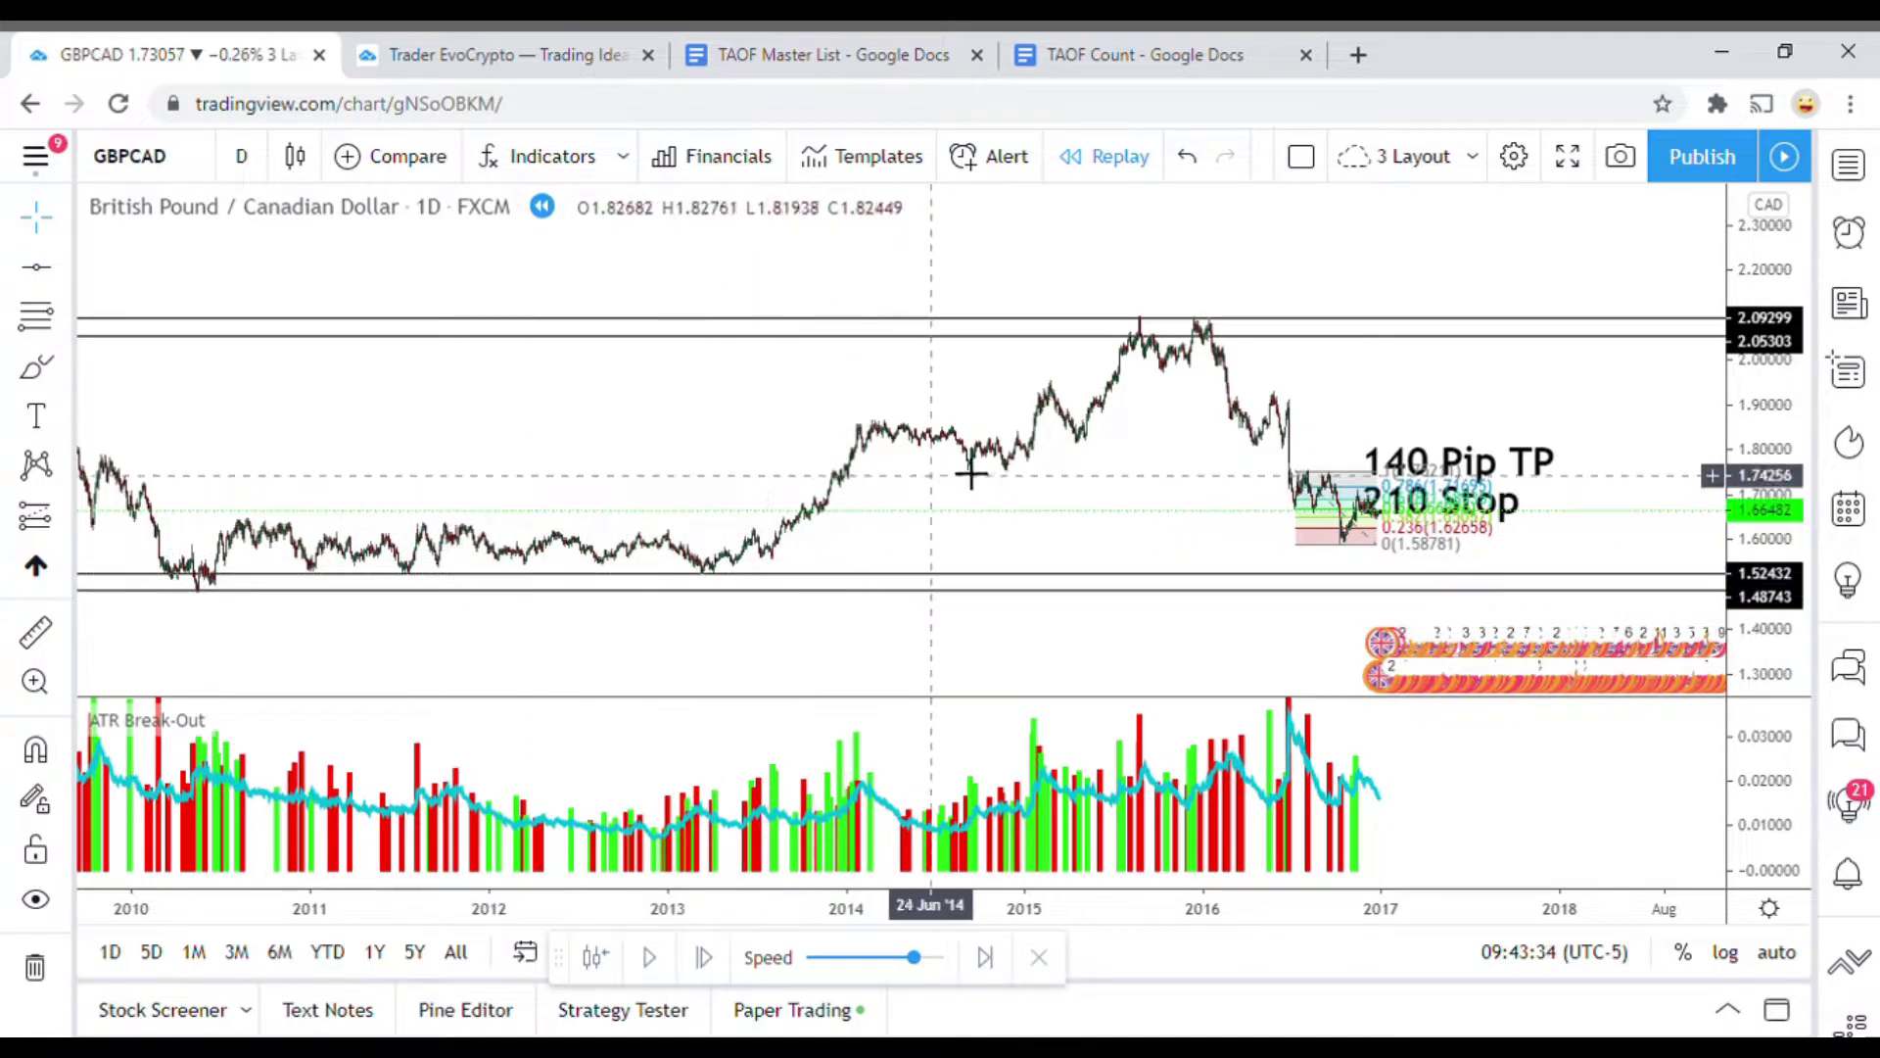
Select all four horizontal lines together and delete them
left_click_drag(938, 318, 941, 333)
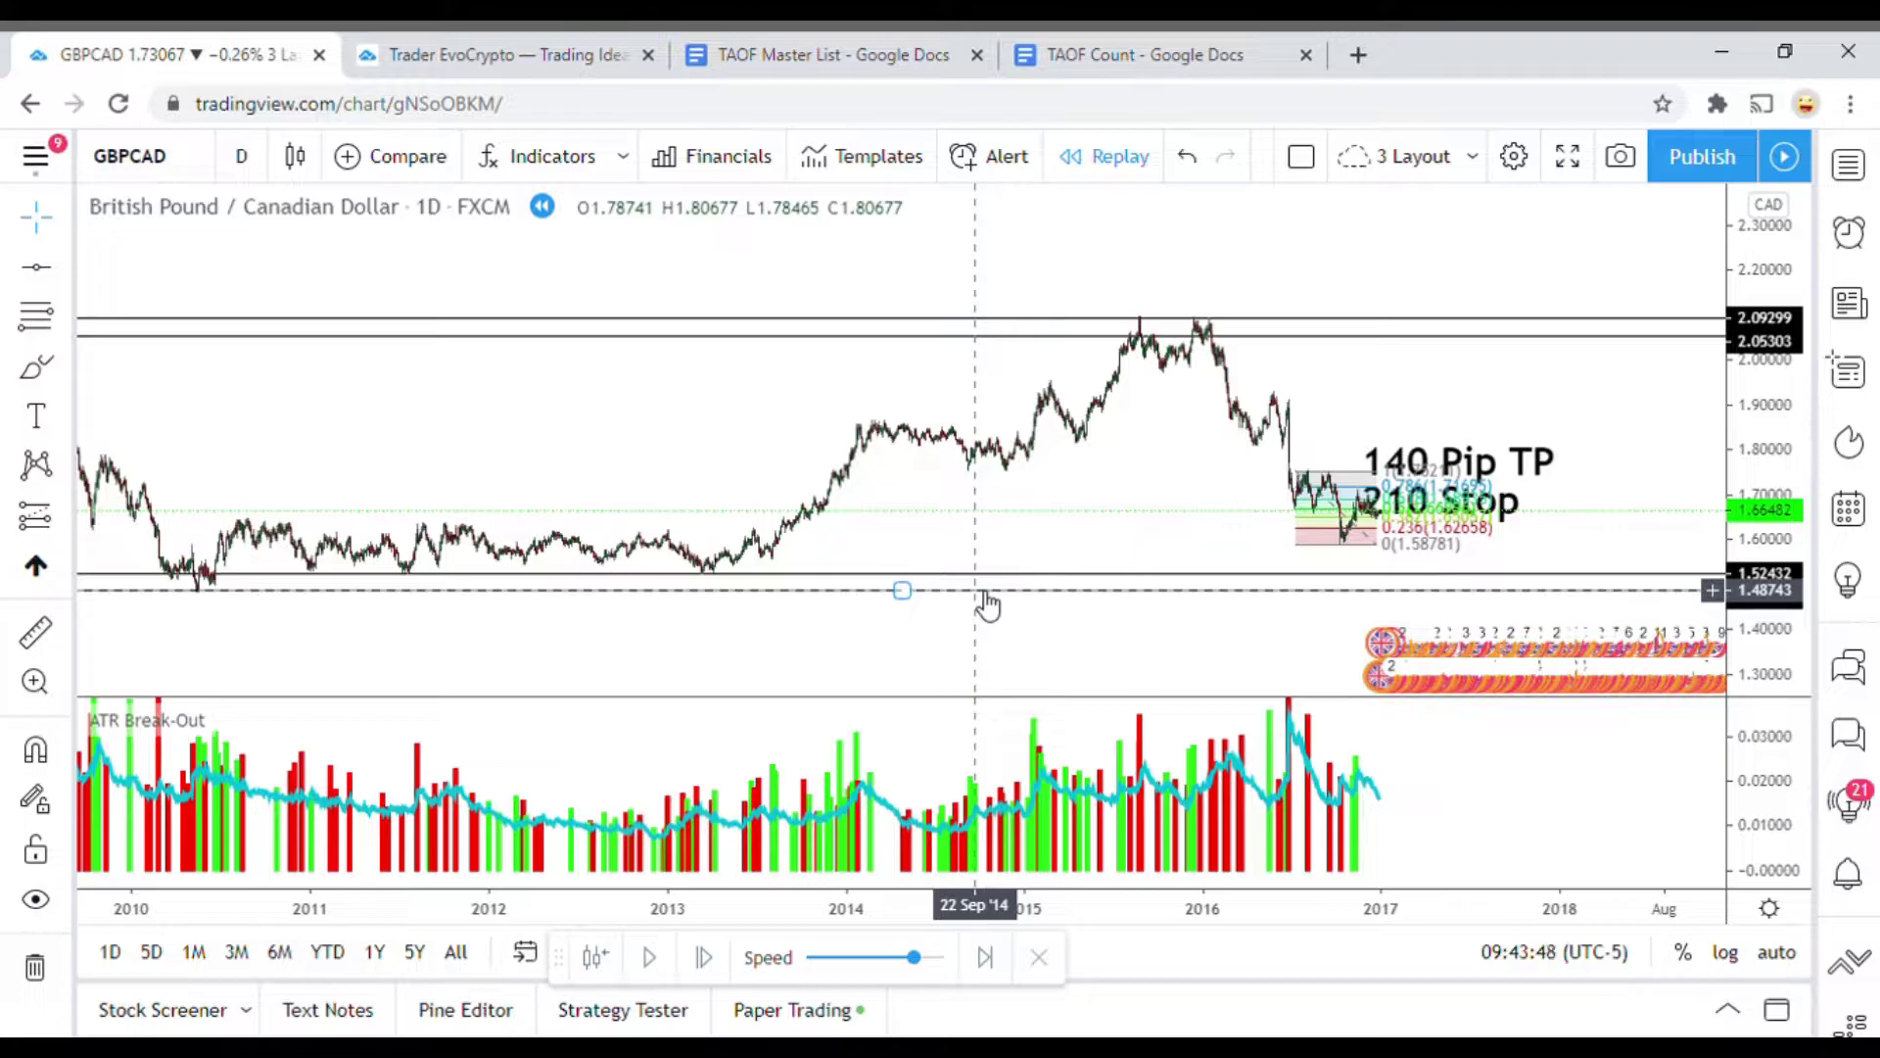
left_click(985, 593)
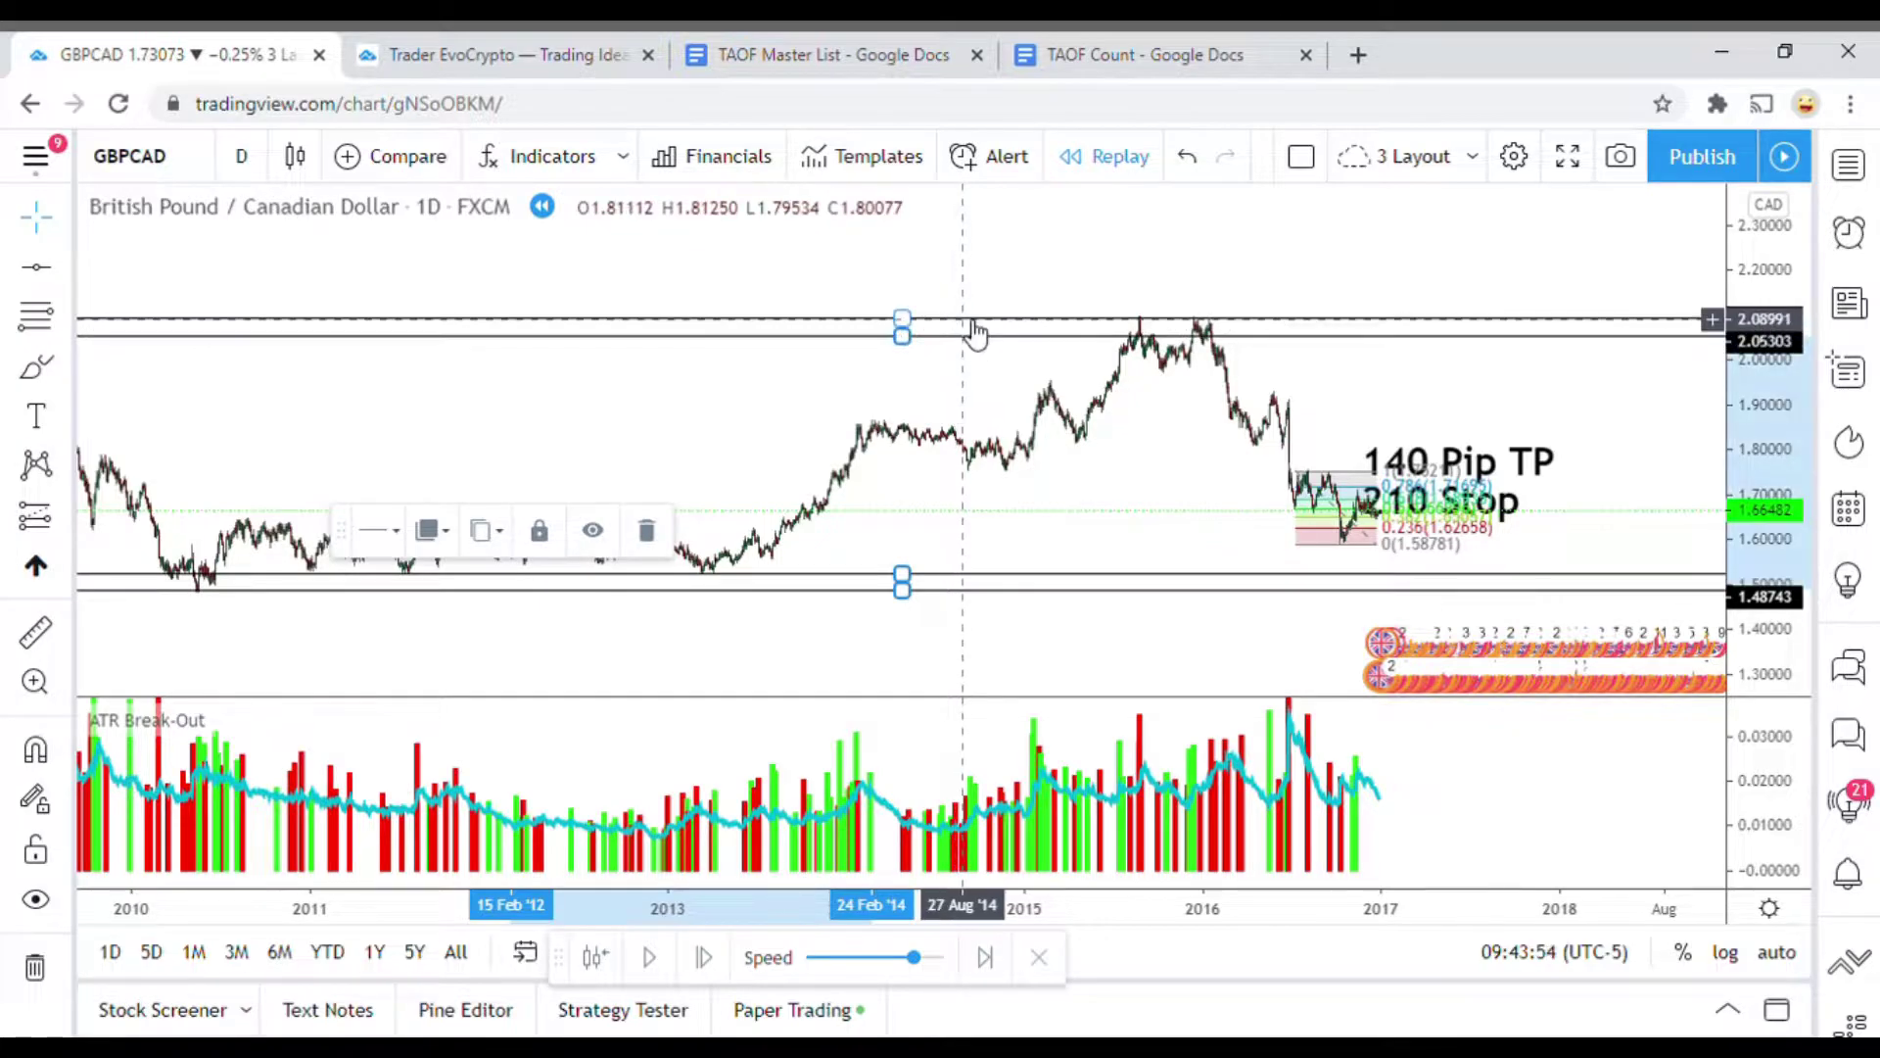
left_click(646, 529)
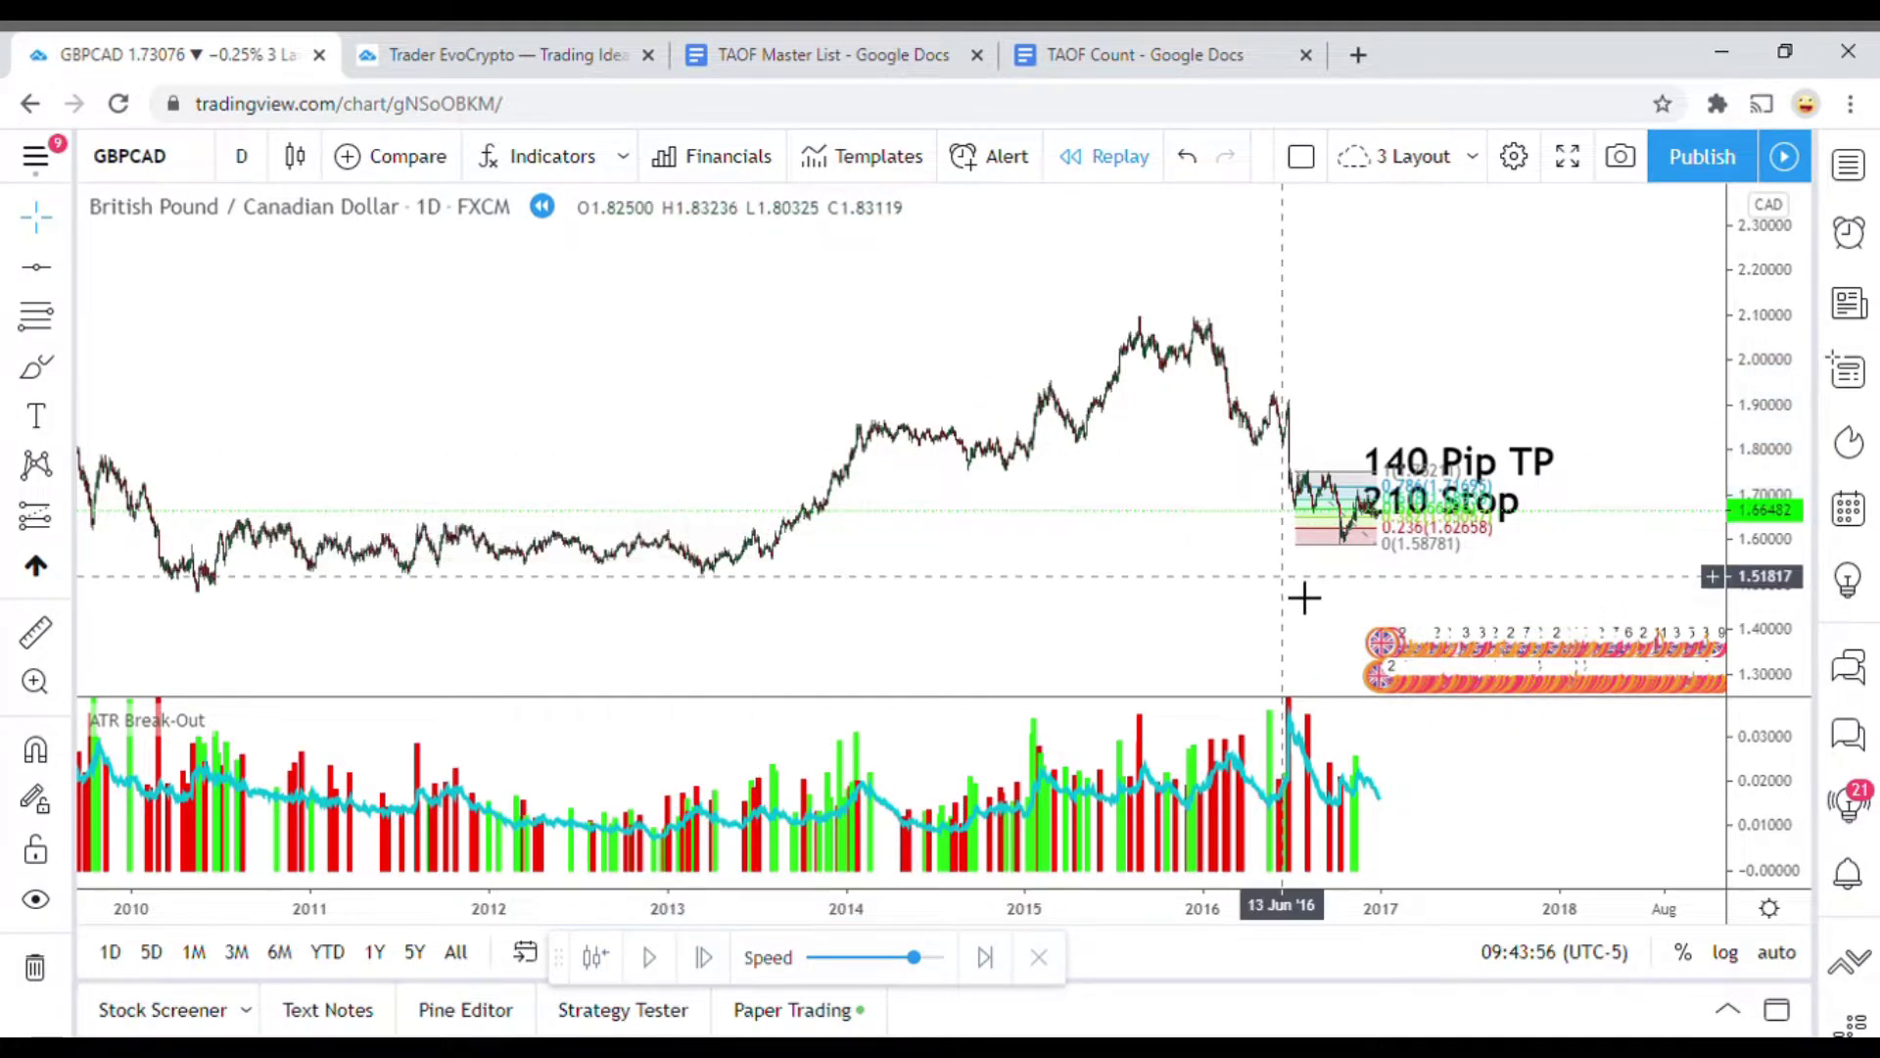
Replace the 2016 Fib Retracement with one from about 1.5243 in July 2013 to about 2.0991 in late December 2016
left_click(1337, 512)
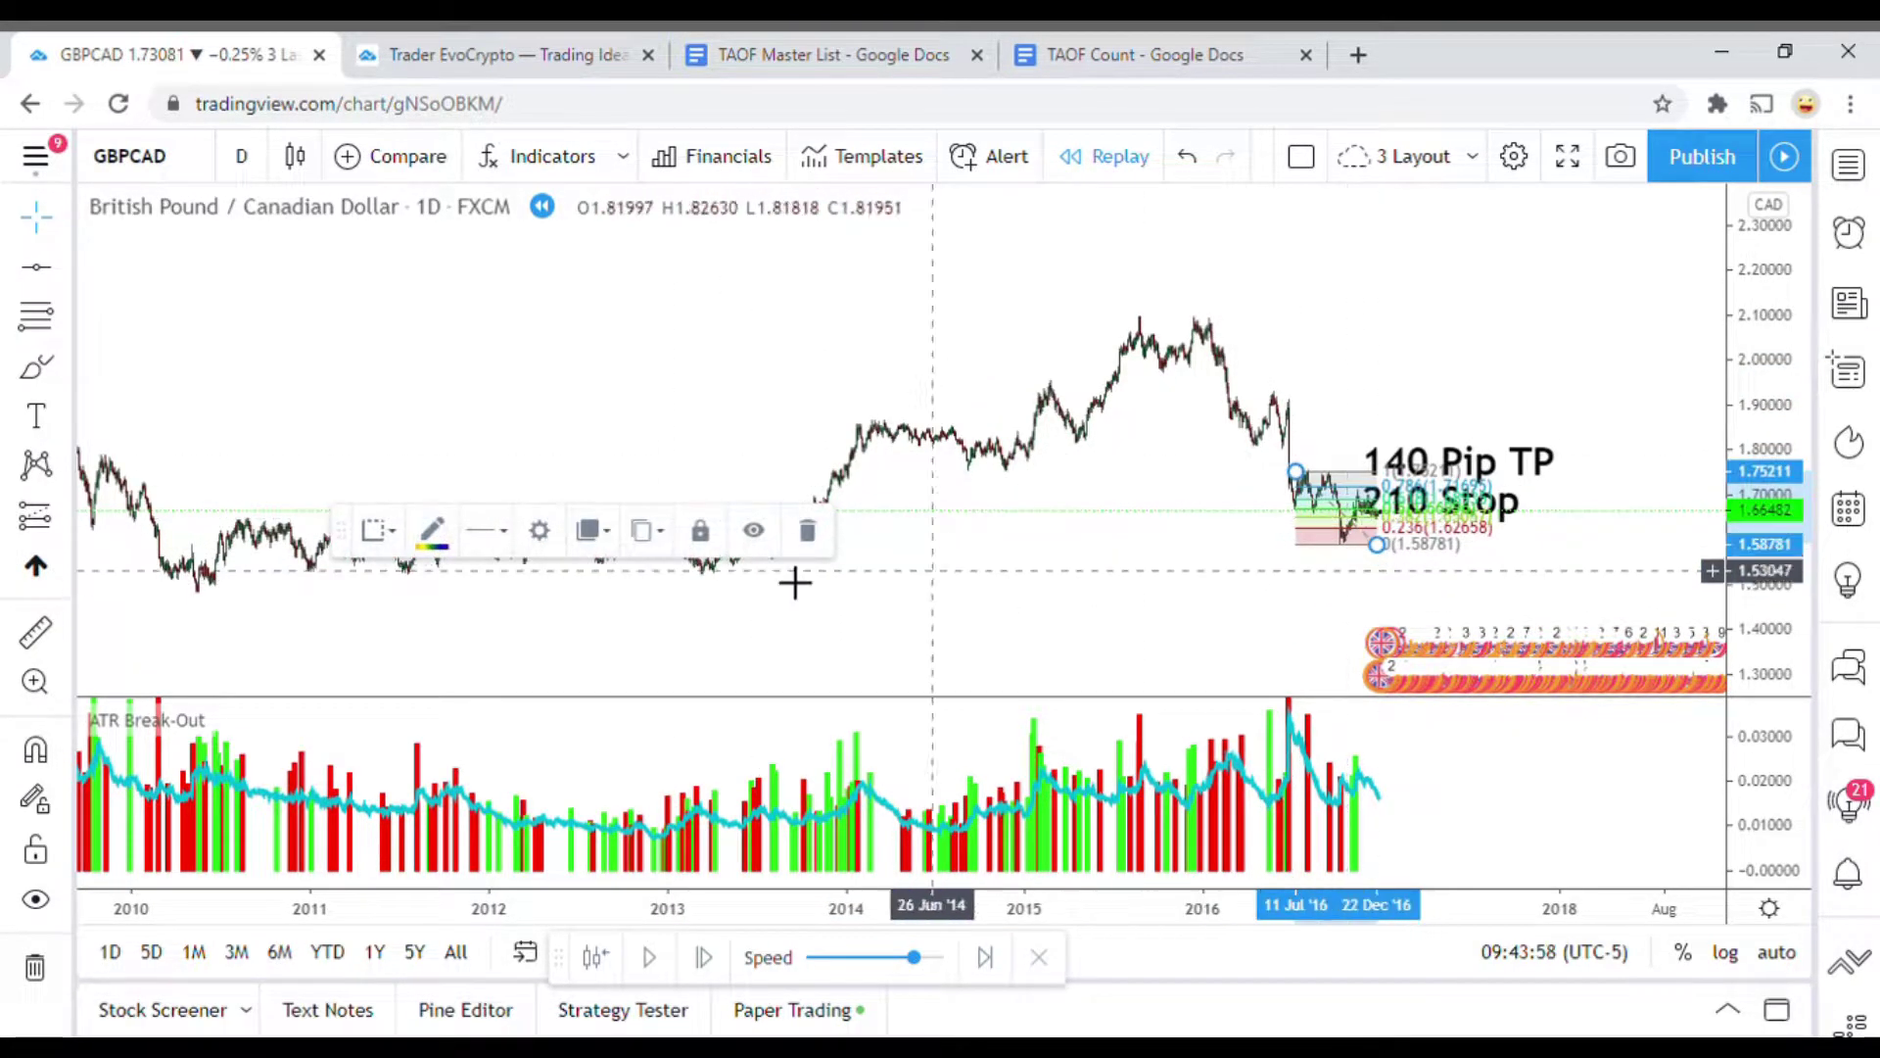
left_click(809, 531)
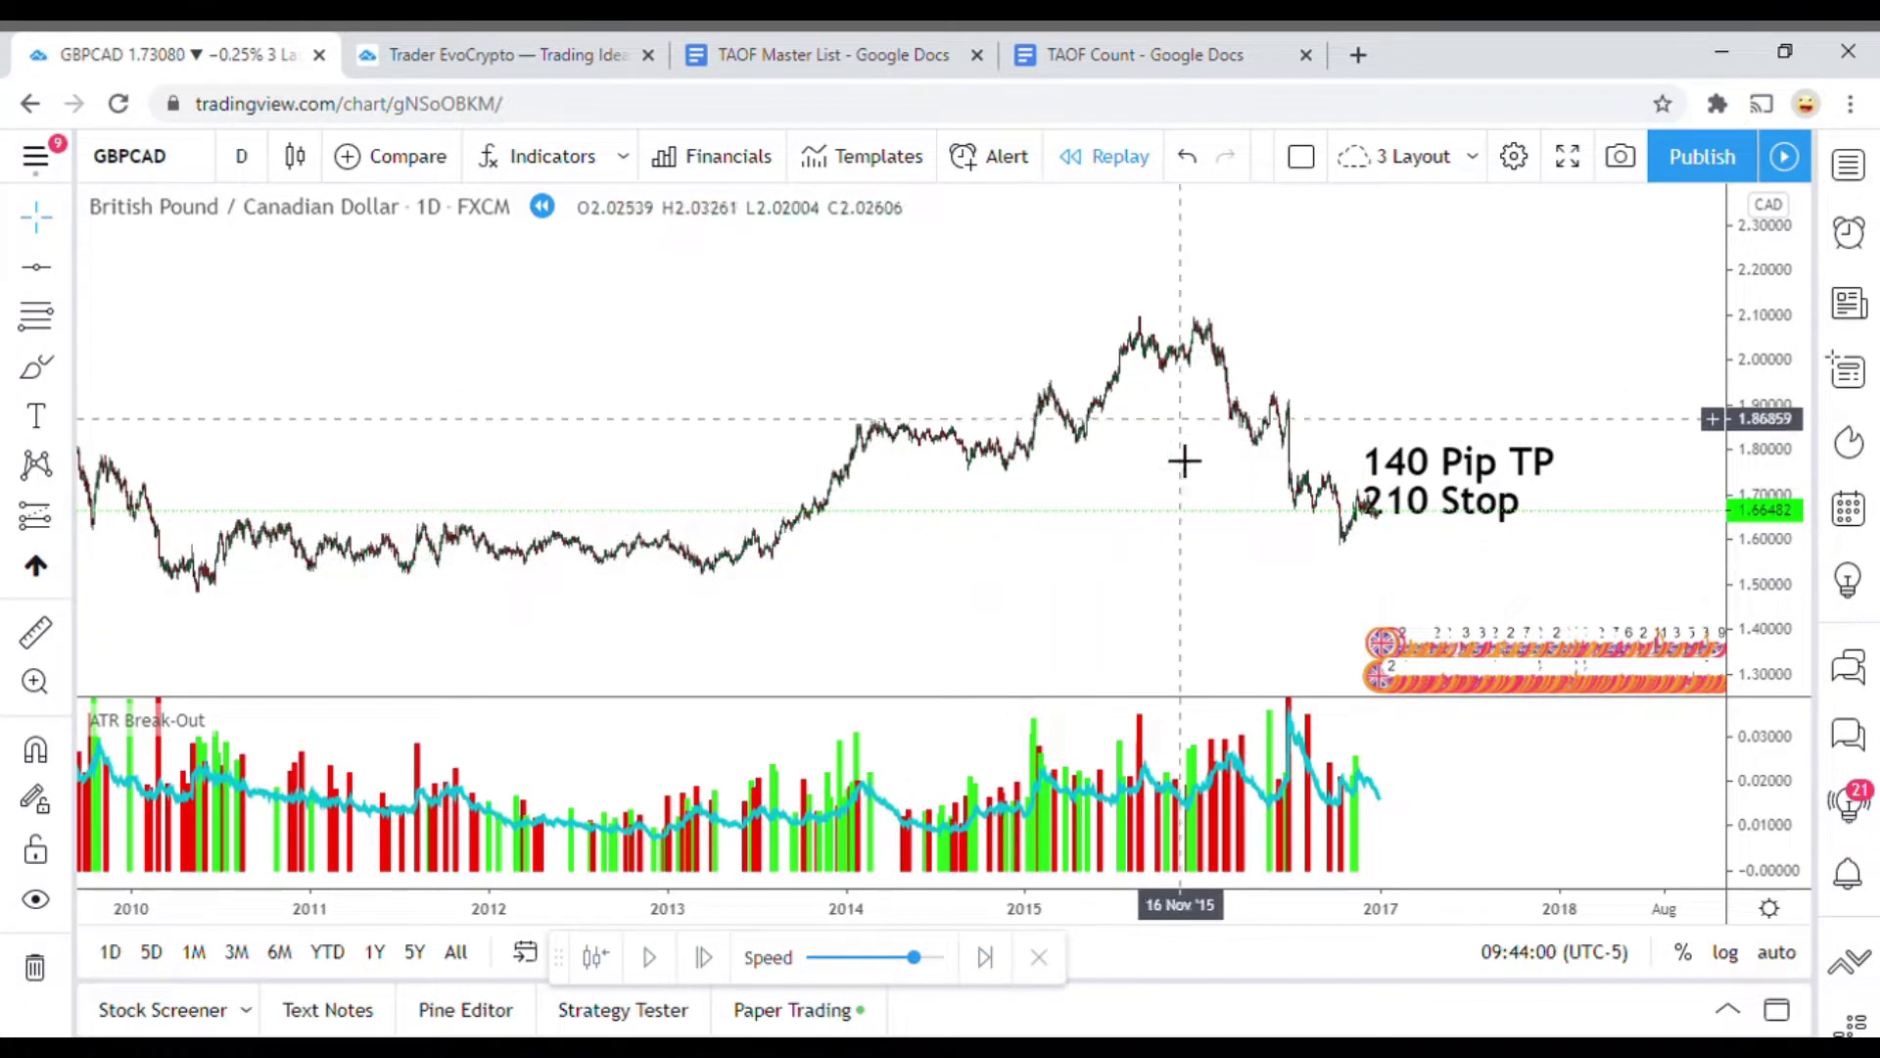
left_click(39, 318)
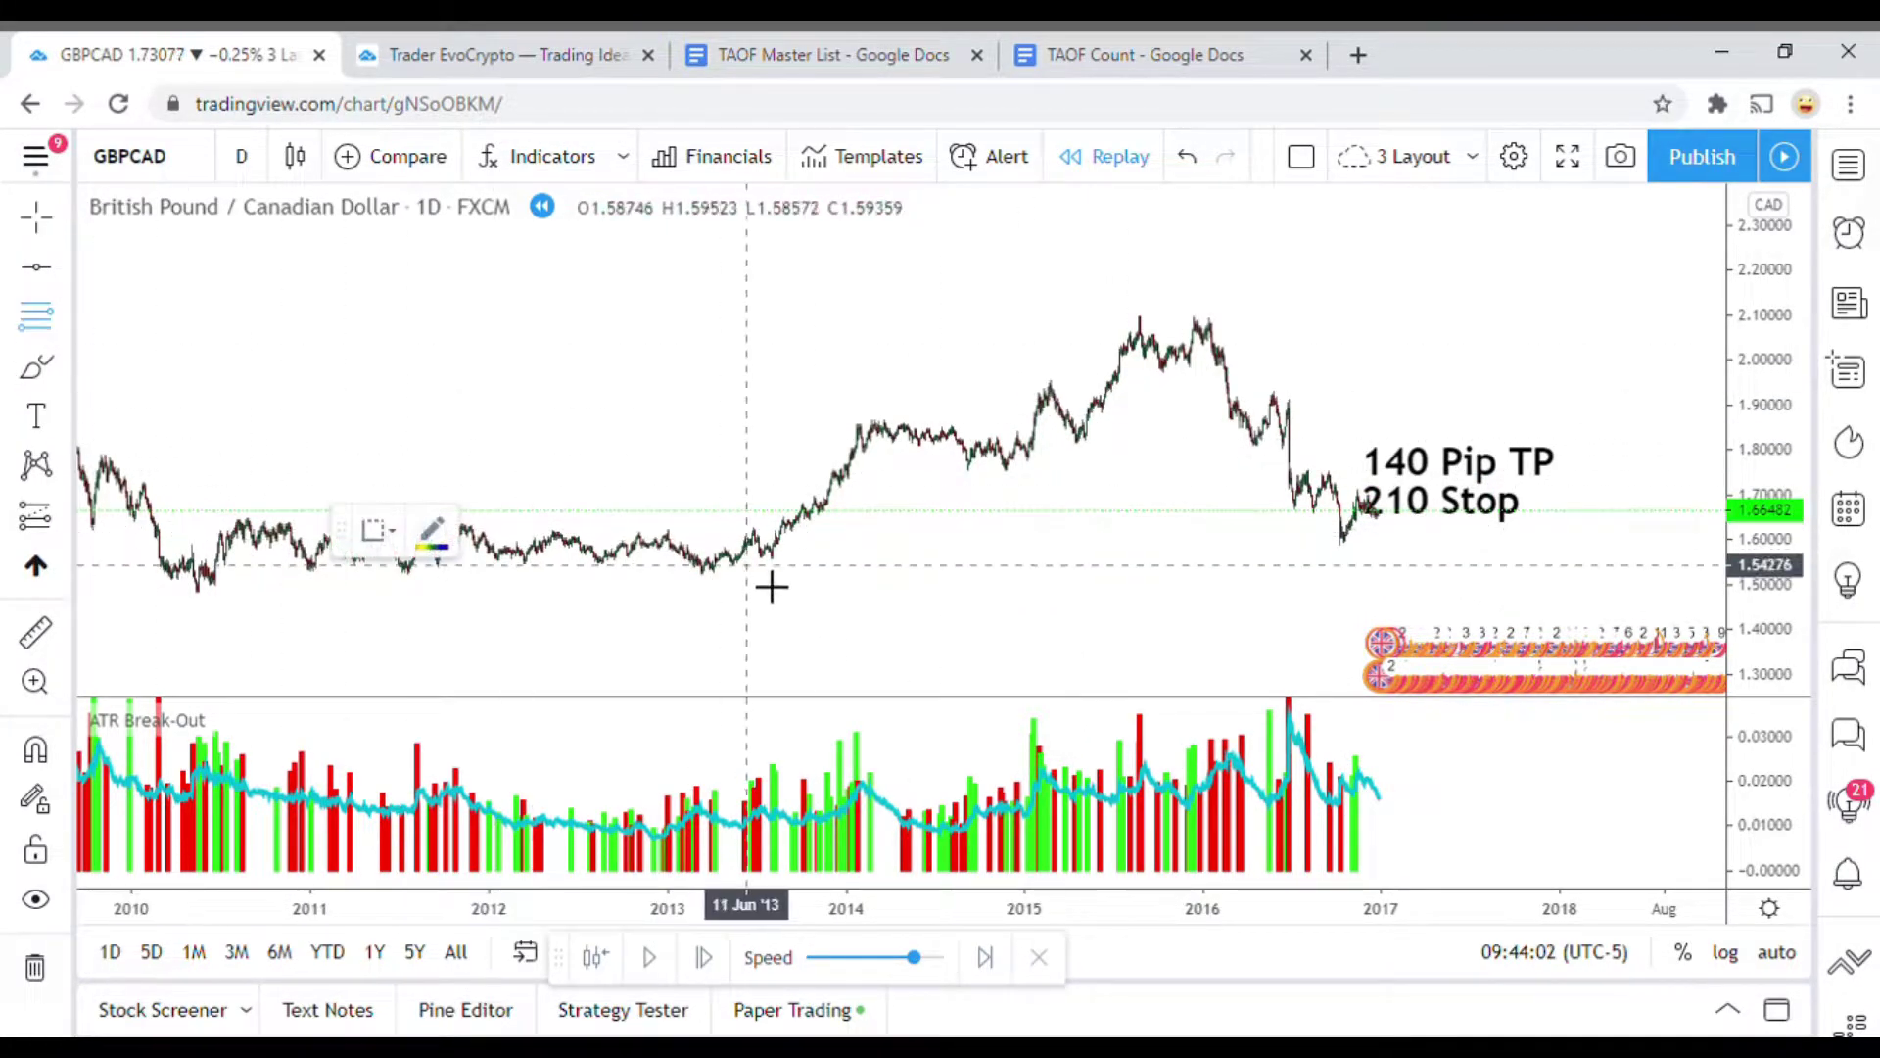
left_click(759, 573)
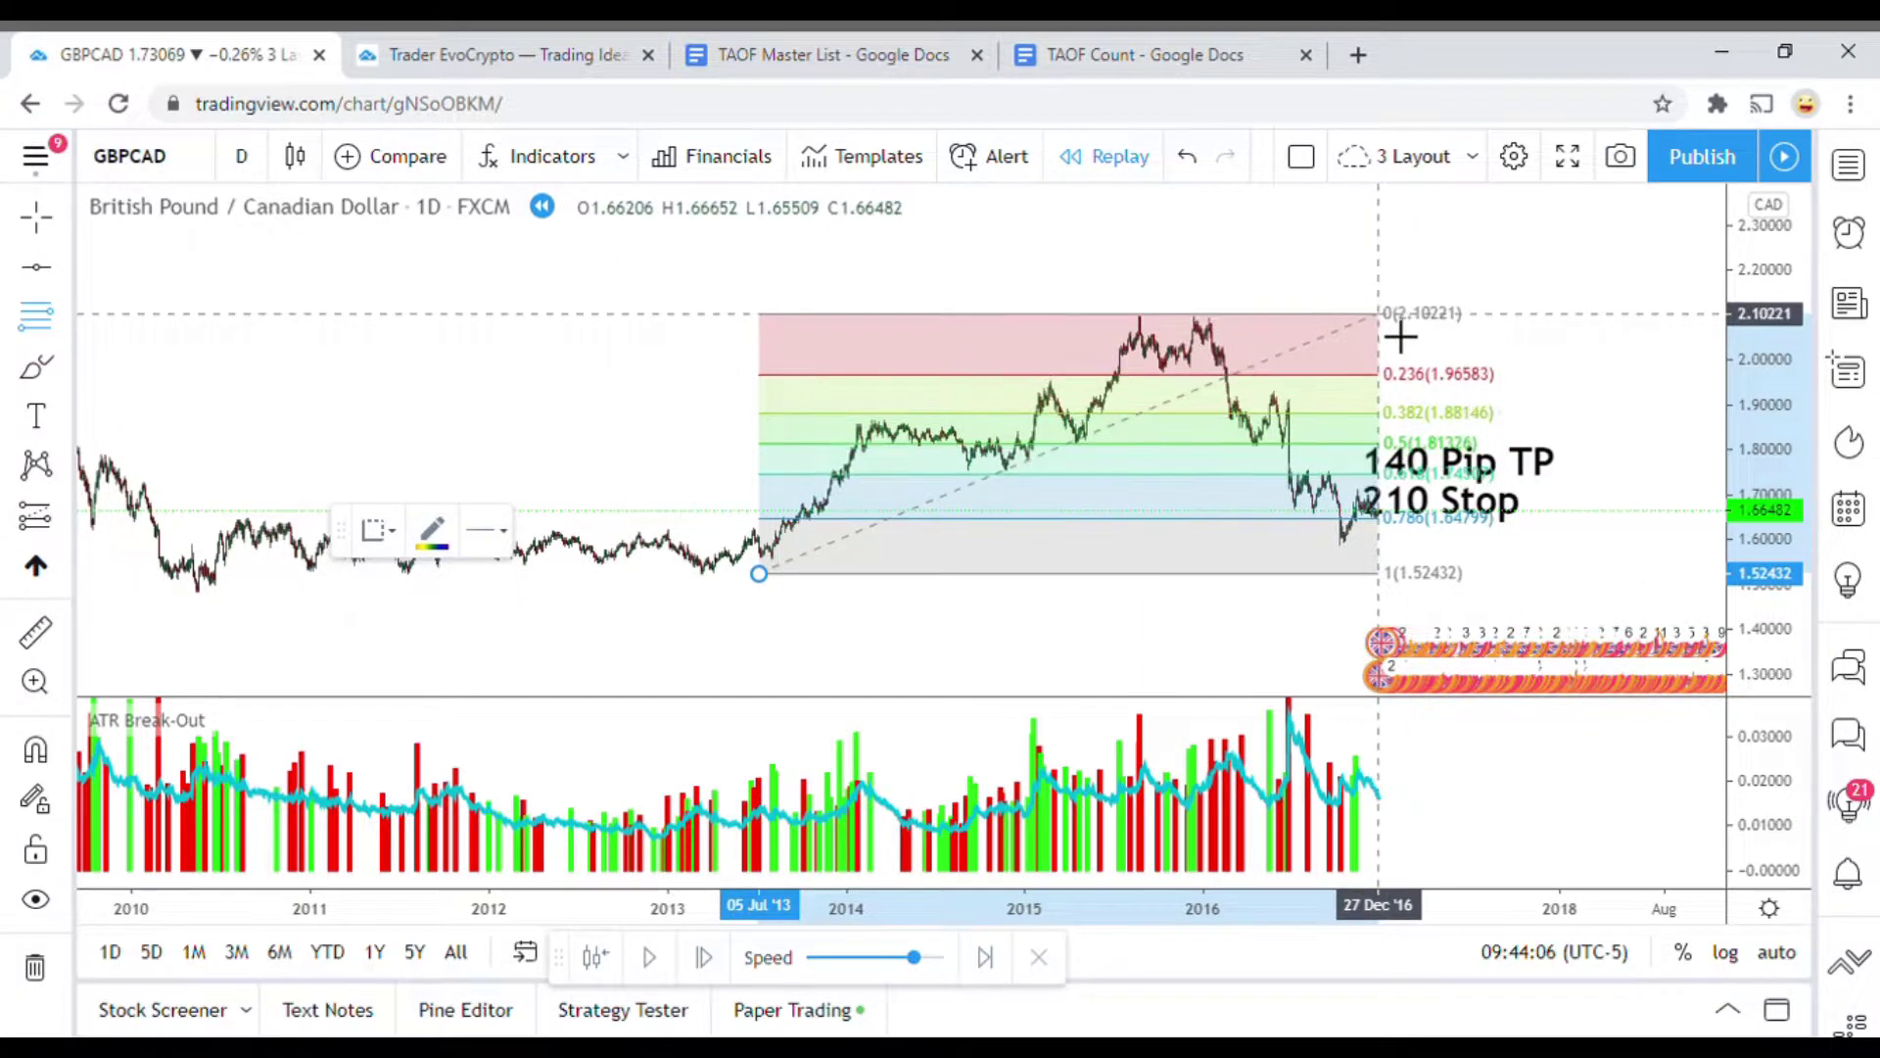
left_click(1378, 315)
left_click(1164, 639)
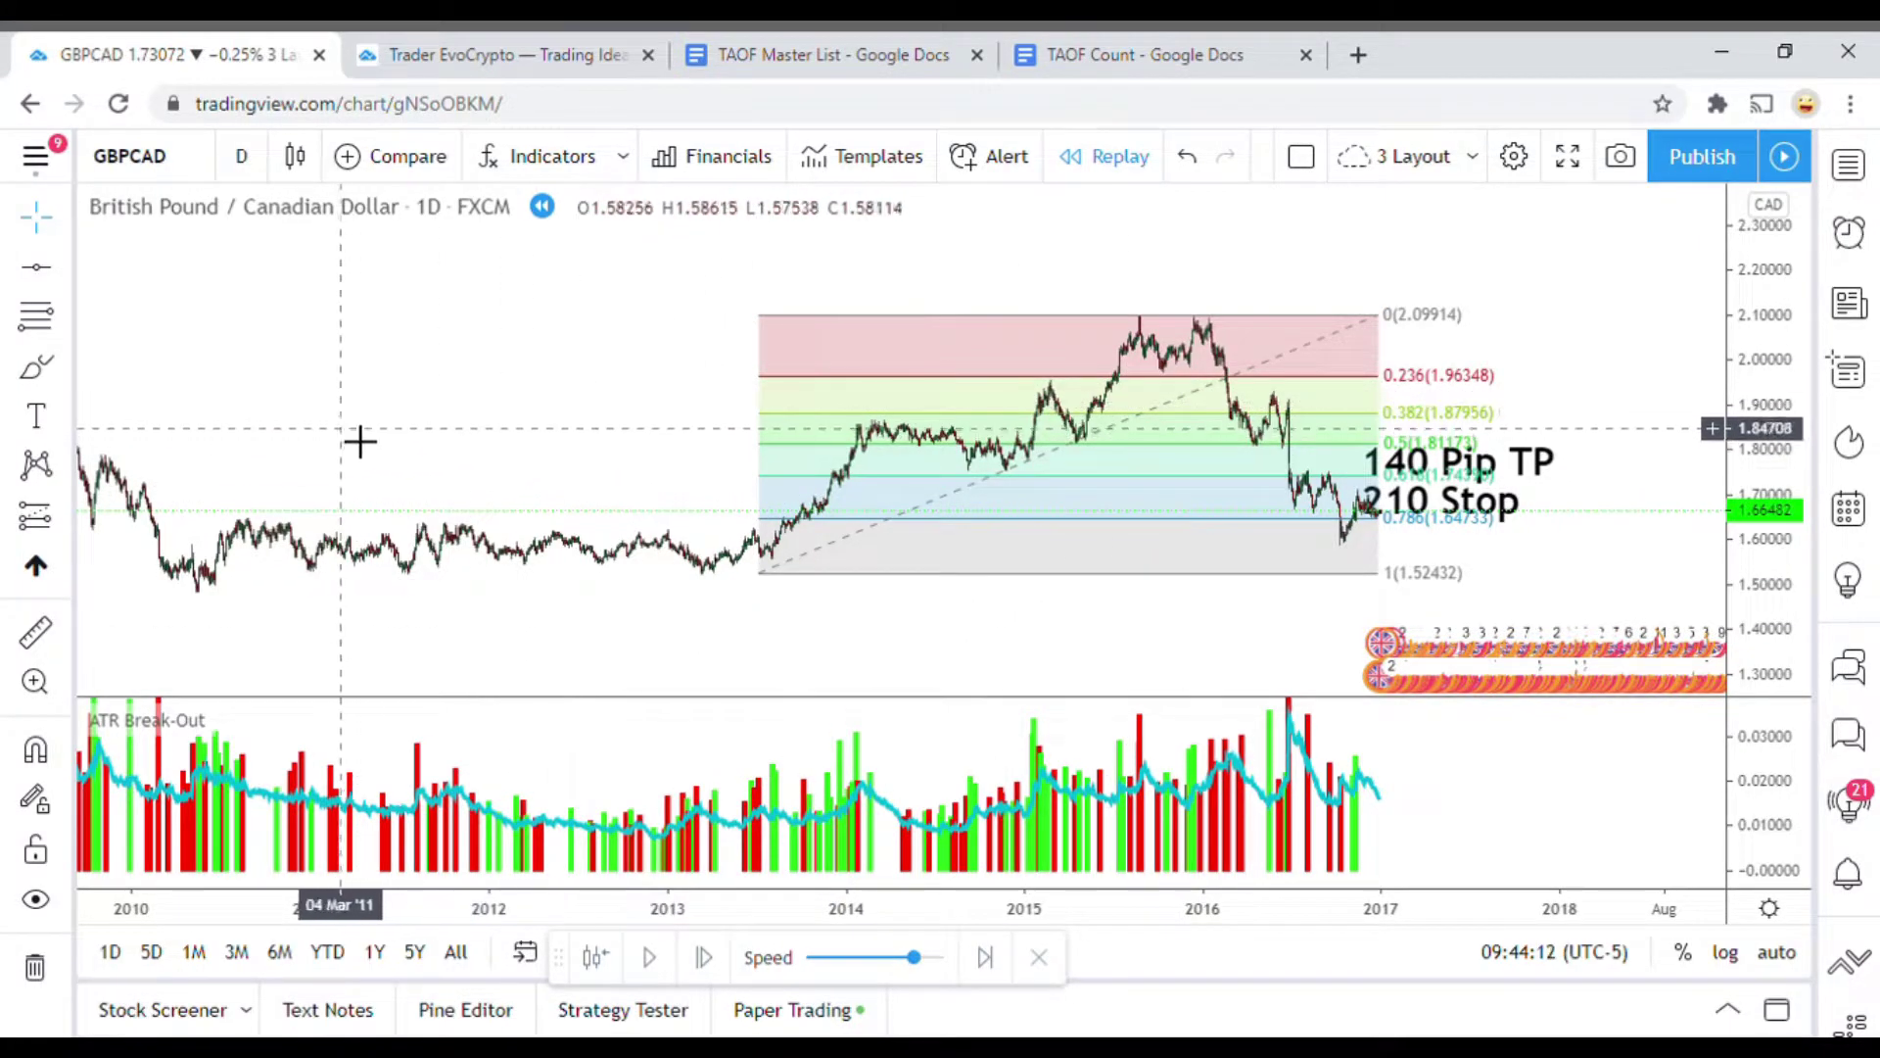
Place horizontal lines on the retracement's 0, 0.236, 0.382 and 0.5 levels, at about 2.0991, 1.9608, 1.8809 and 1.8102
left_click(36, 268)
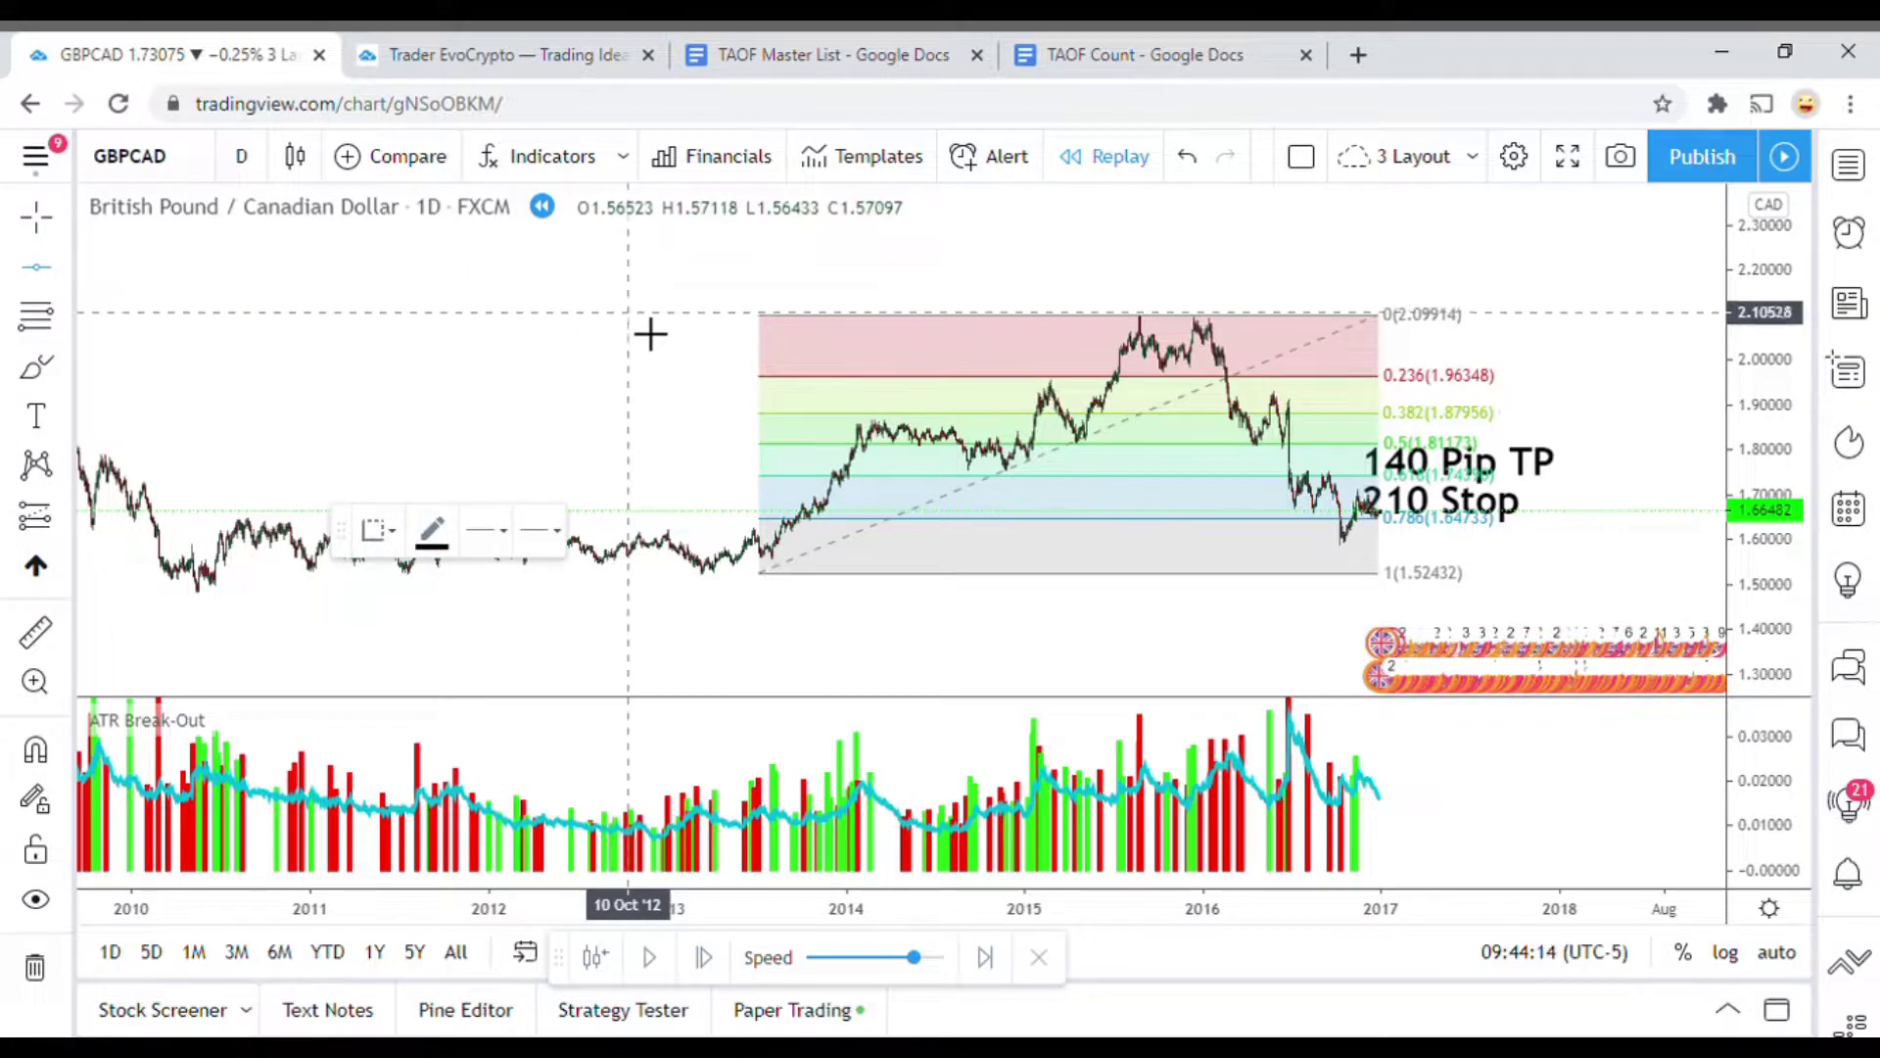
left_click(651, 337)
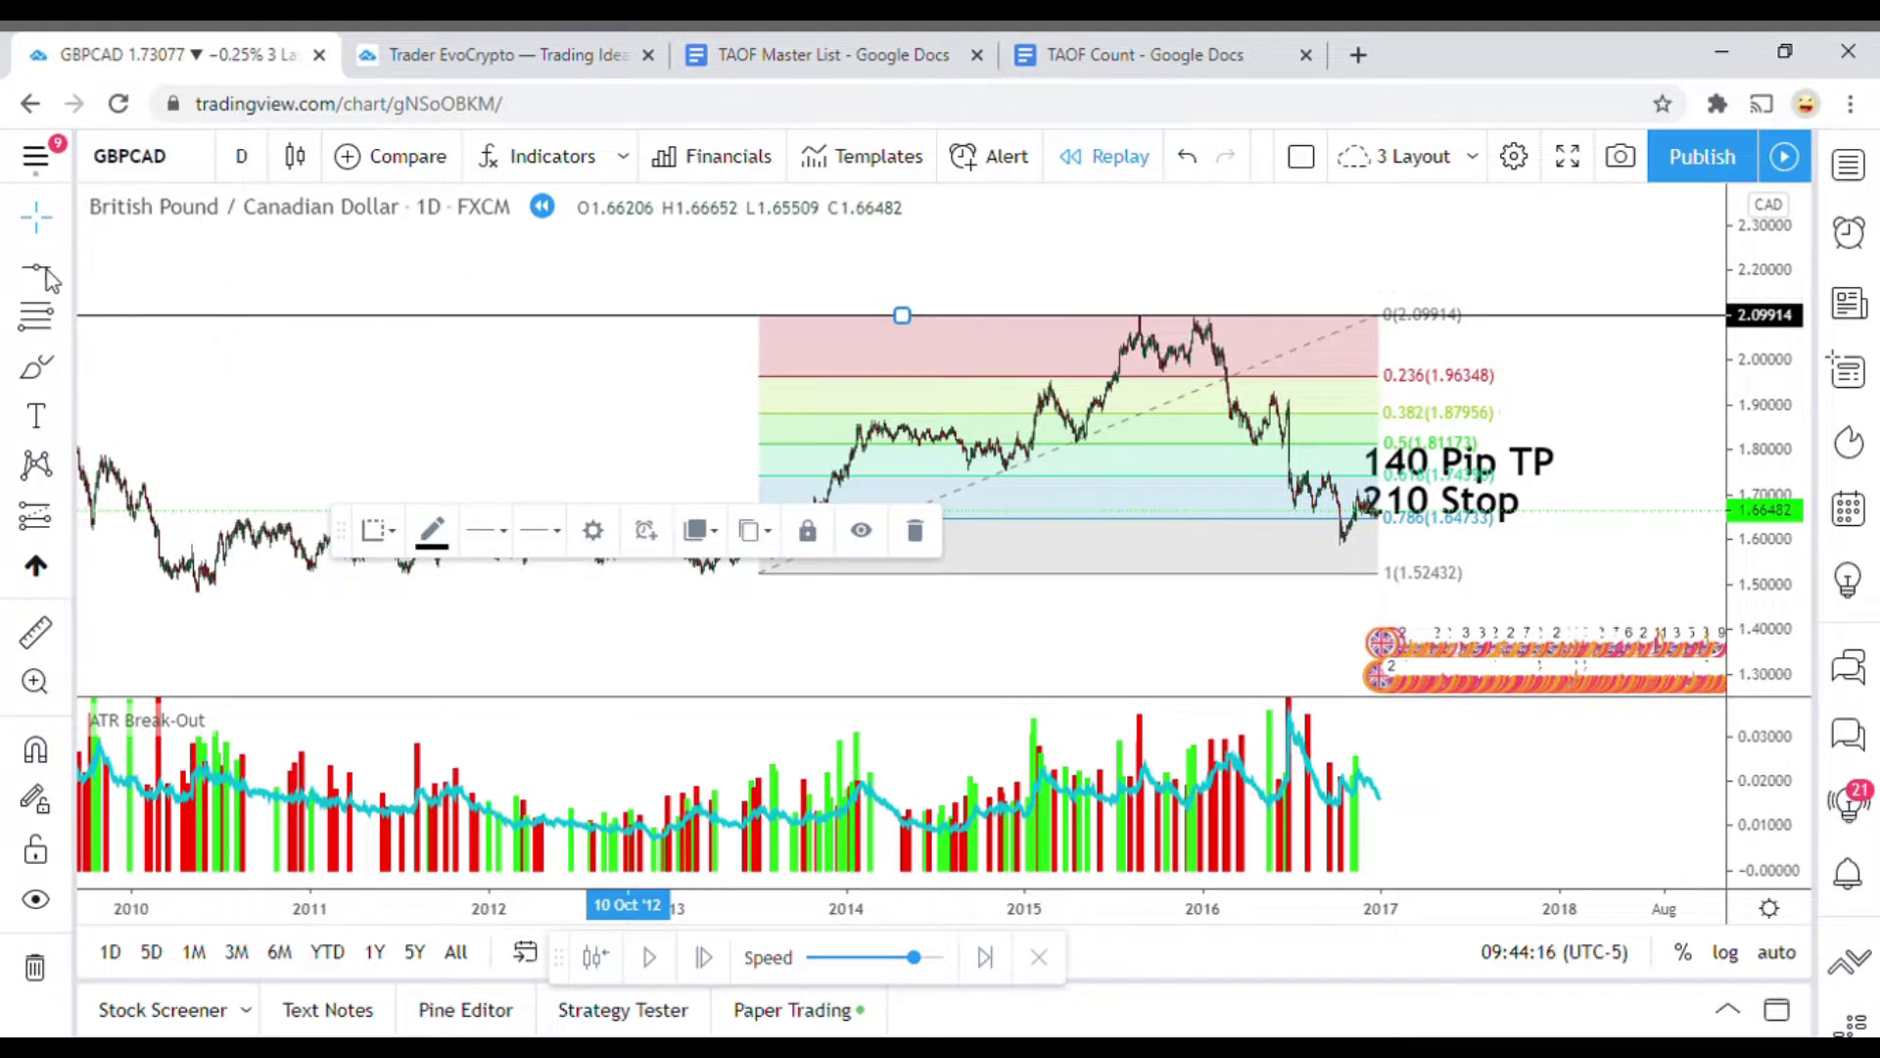
left_click(604, 398)
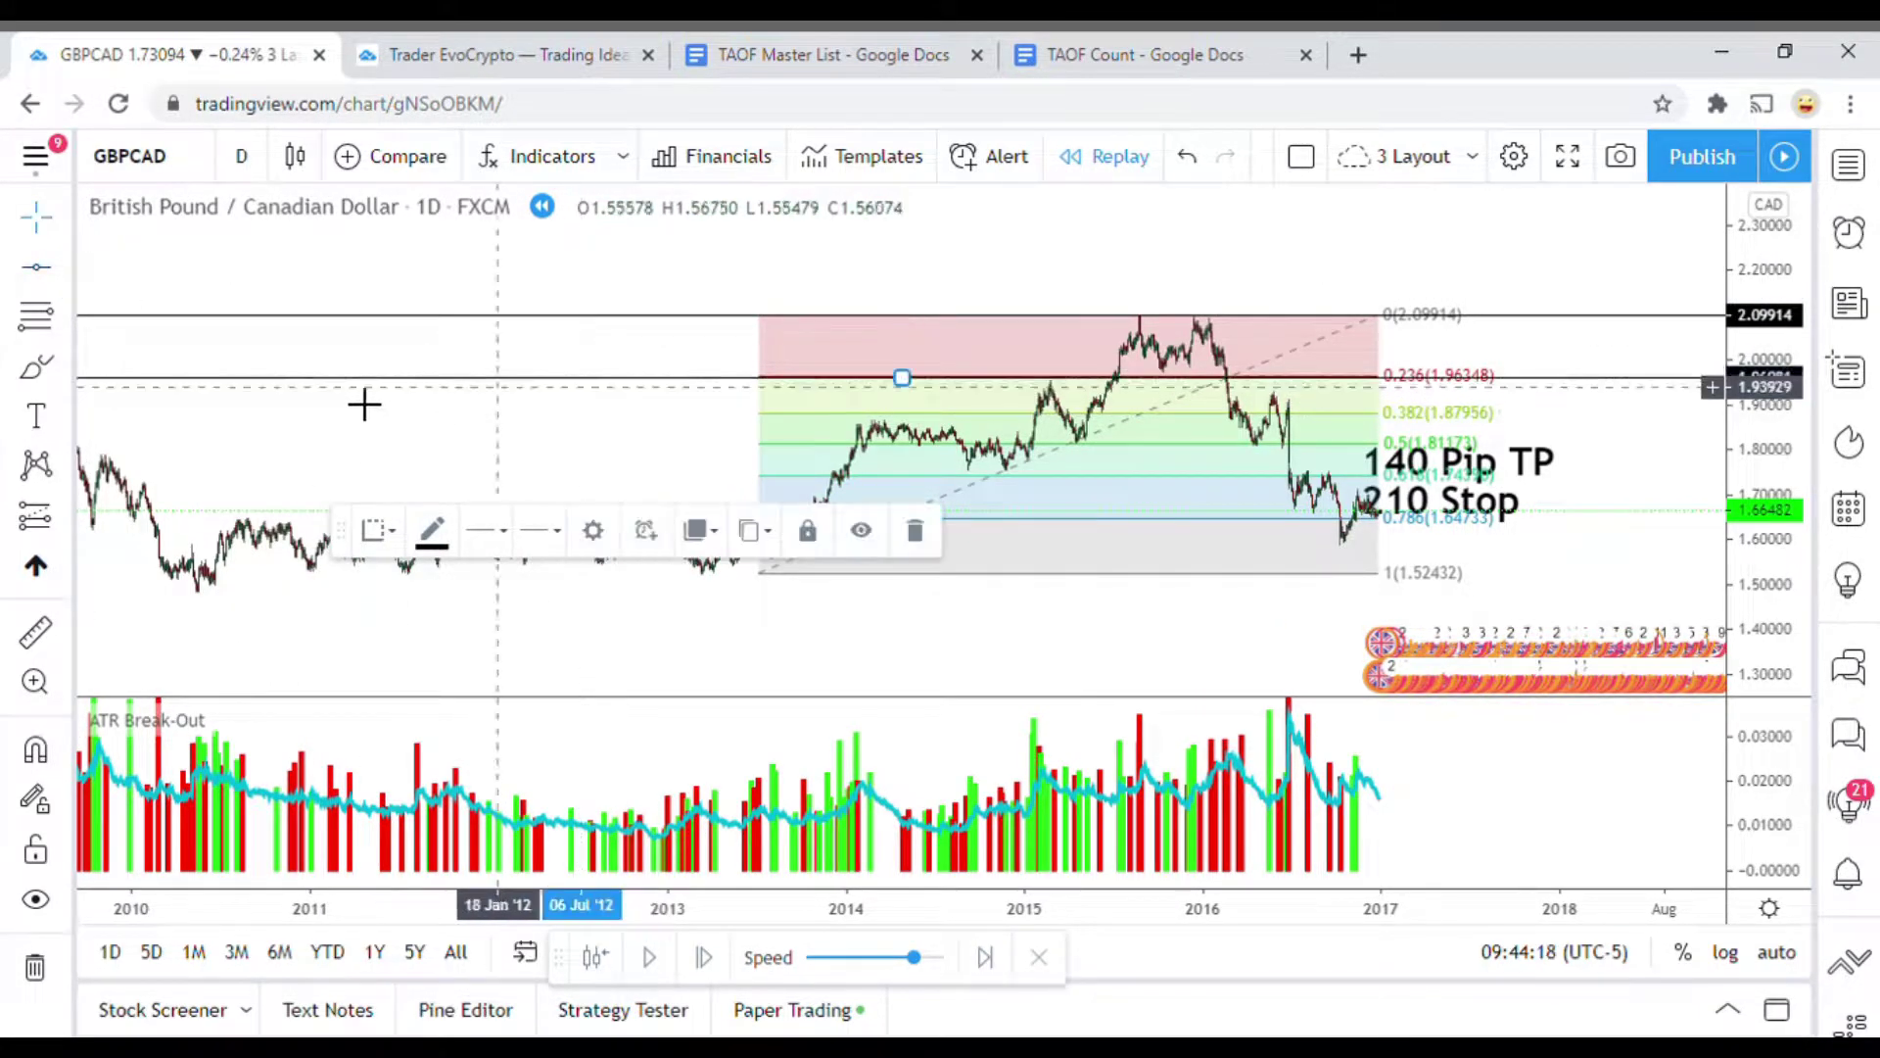
left_click(37, 274)
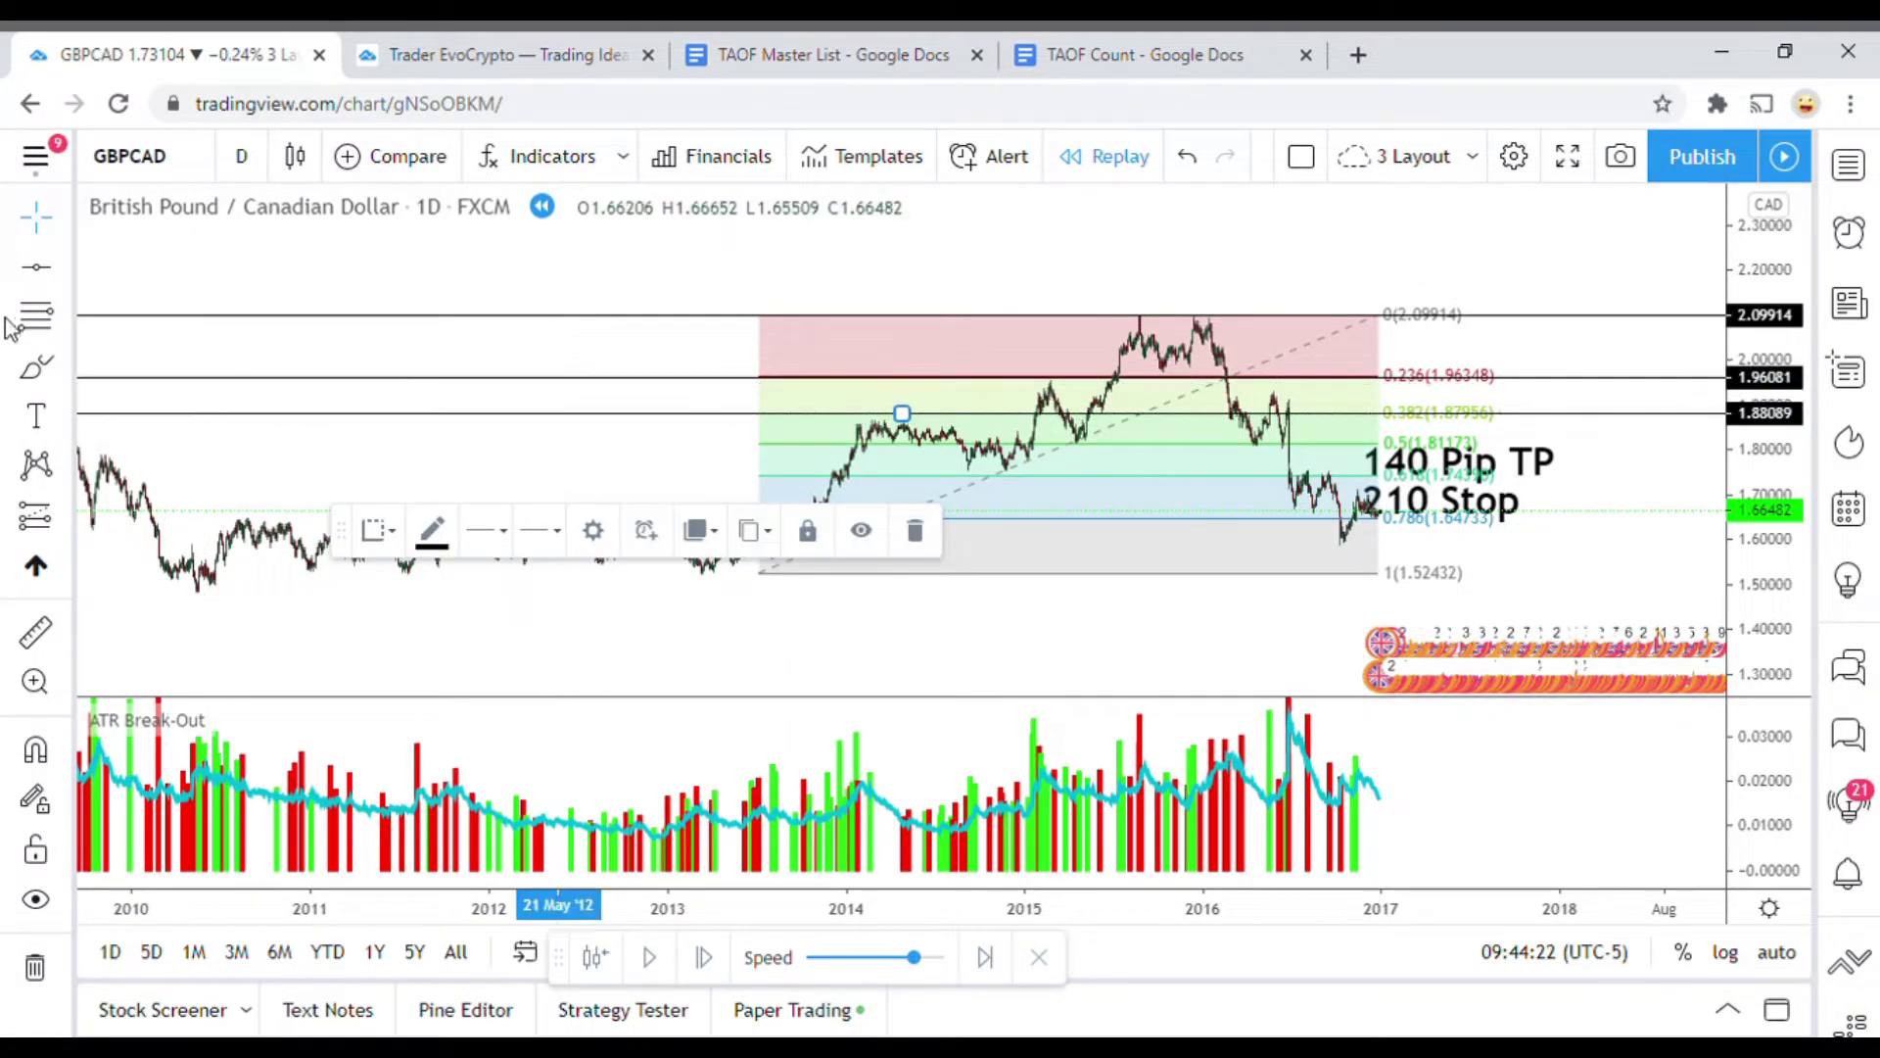
key("alt+h")
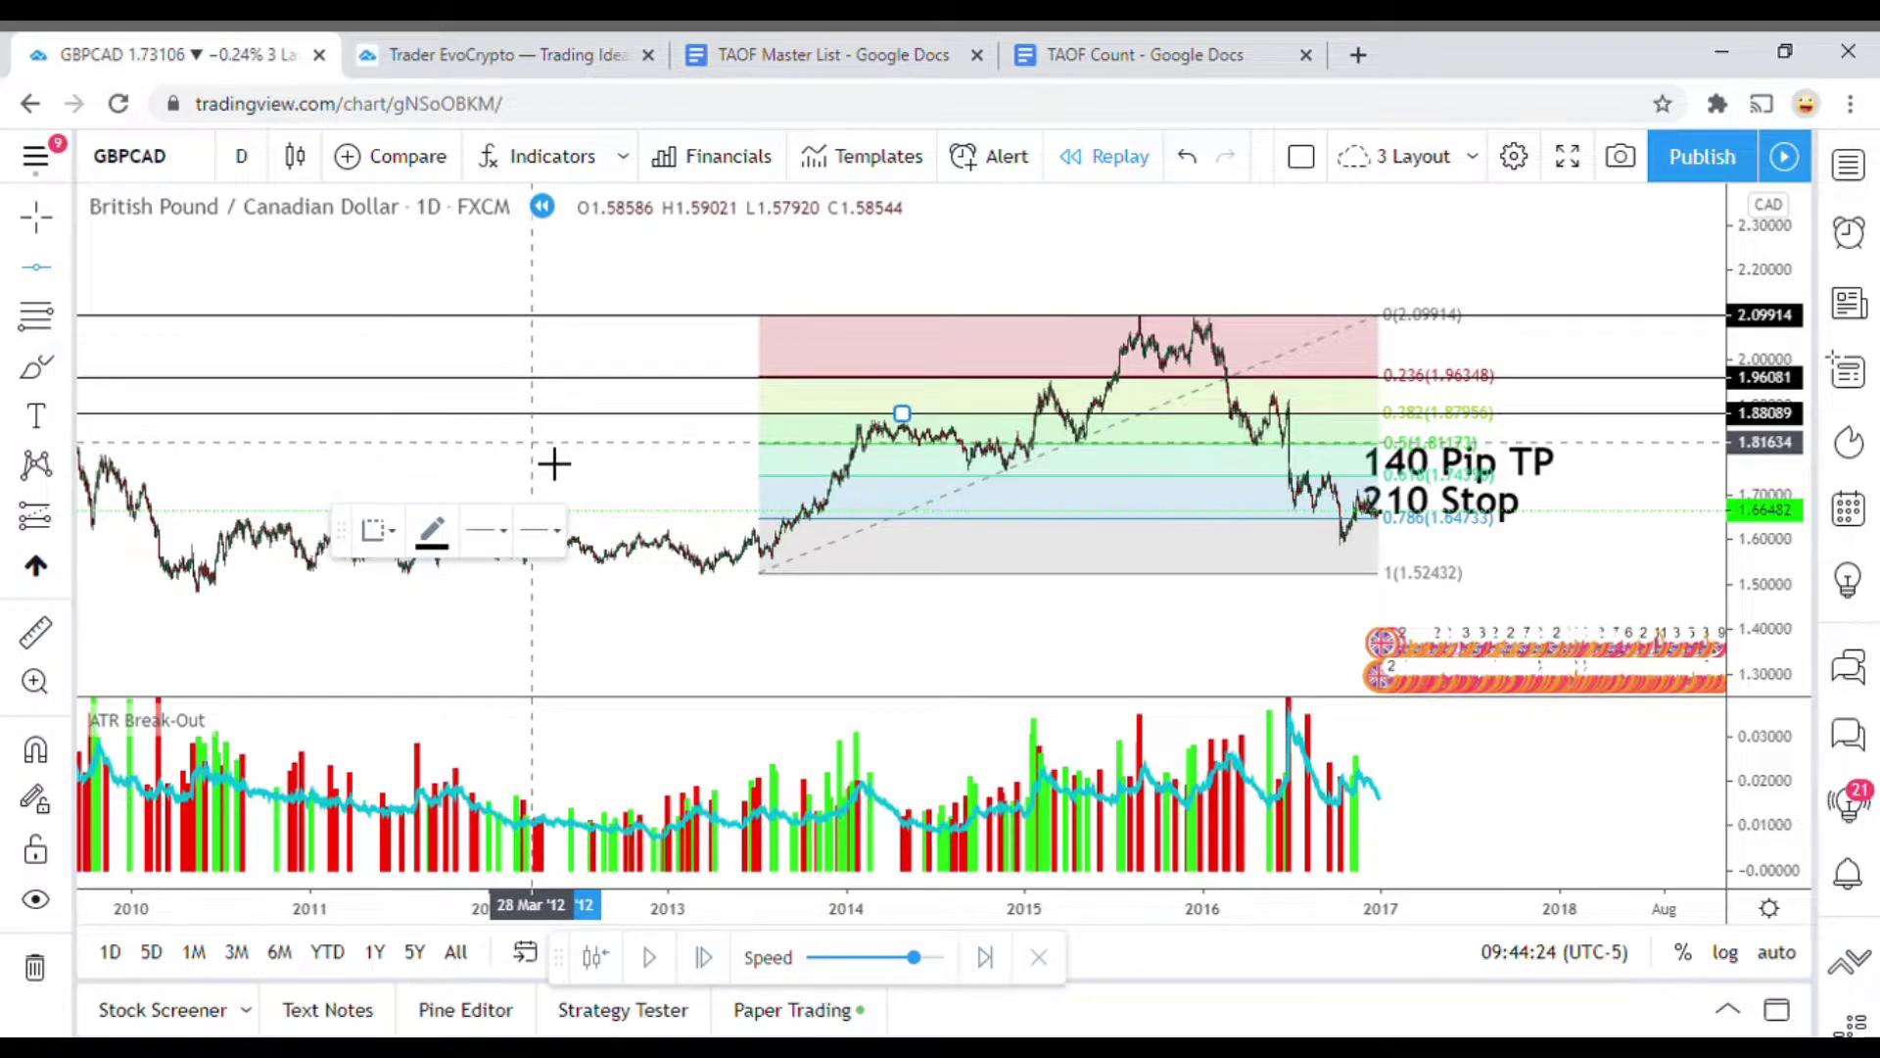
left_click(553, 466)
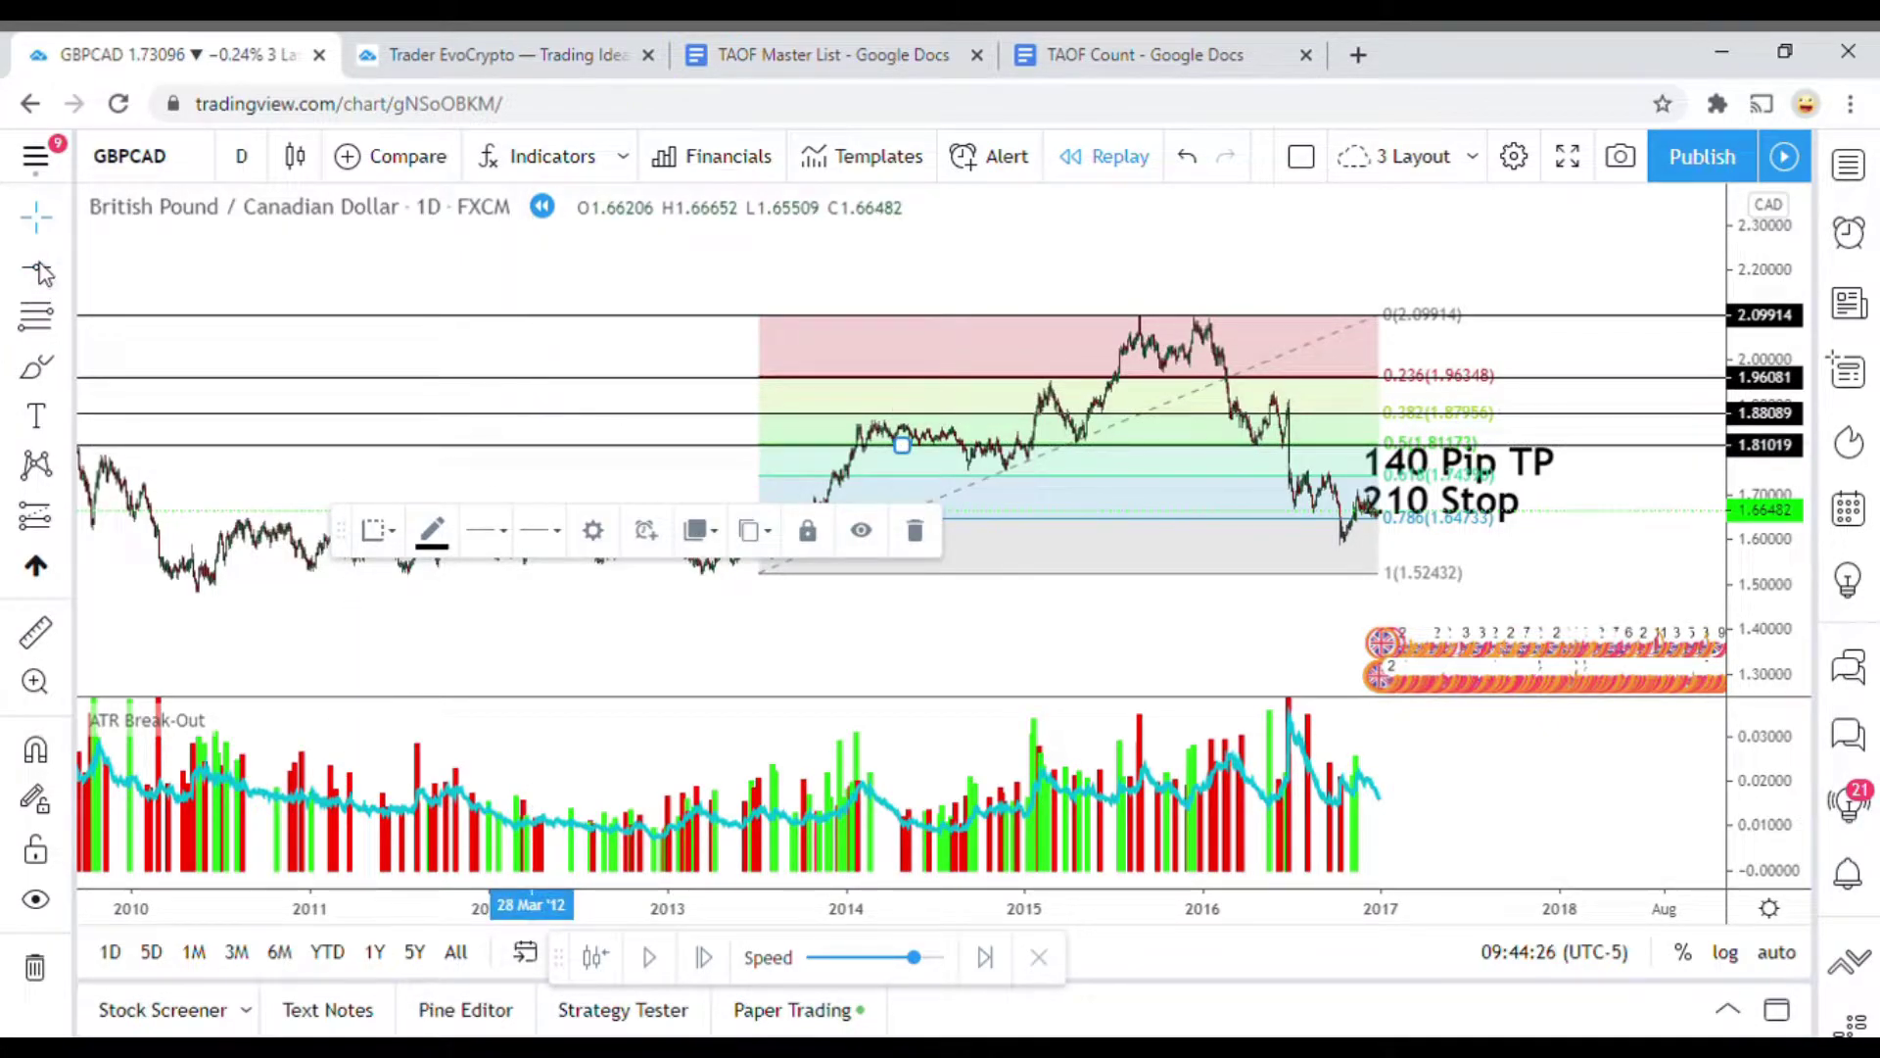
Place horizontal lines on the 0.618, 0.786 and 1 levels, at about 1.7426, 1.6504 and 1.5274, and delete the Fib Retracement
left_click(36, 269)
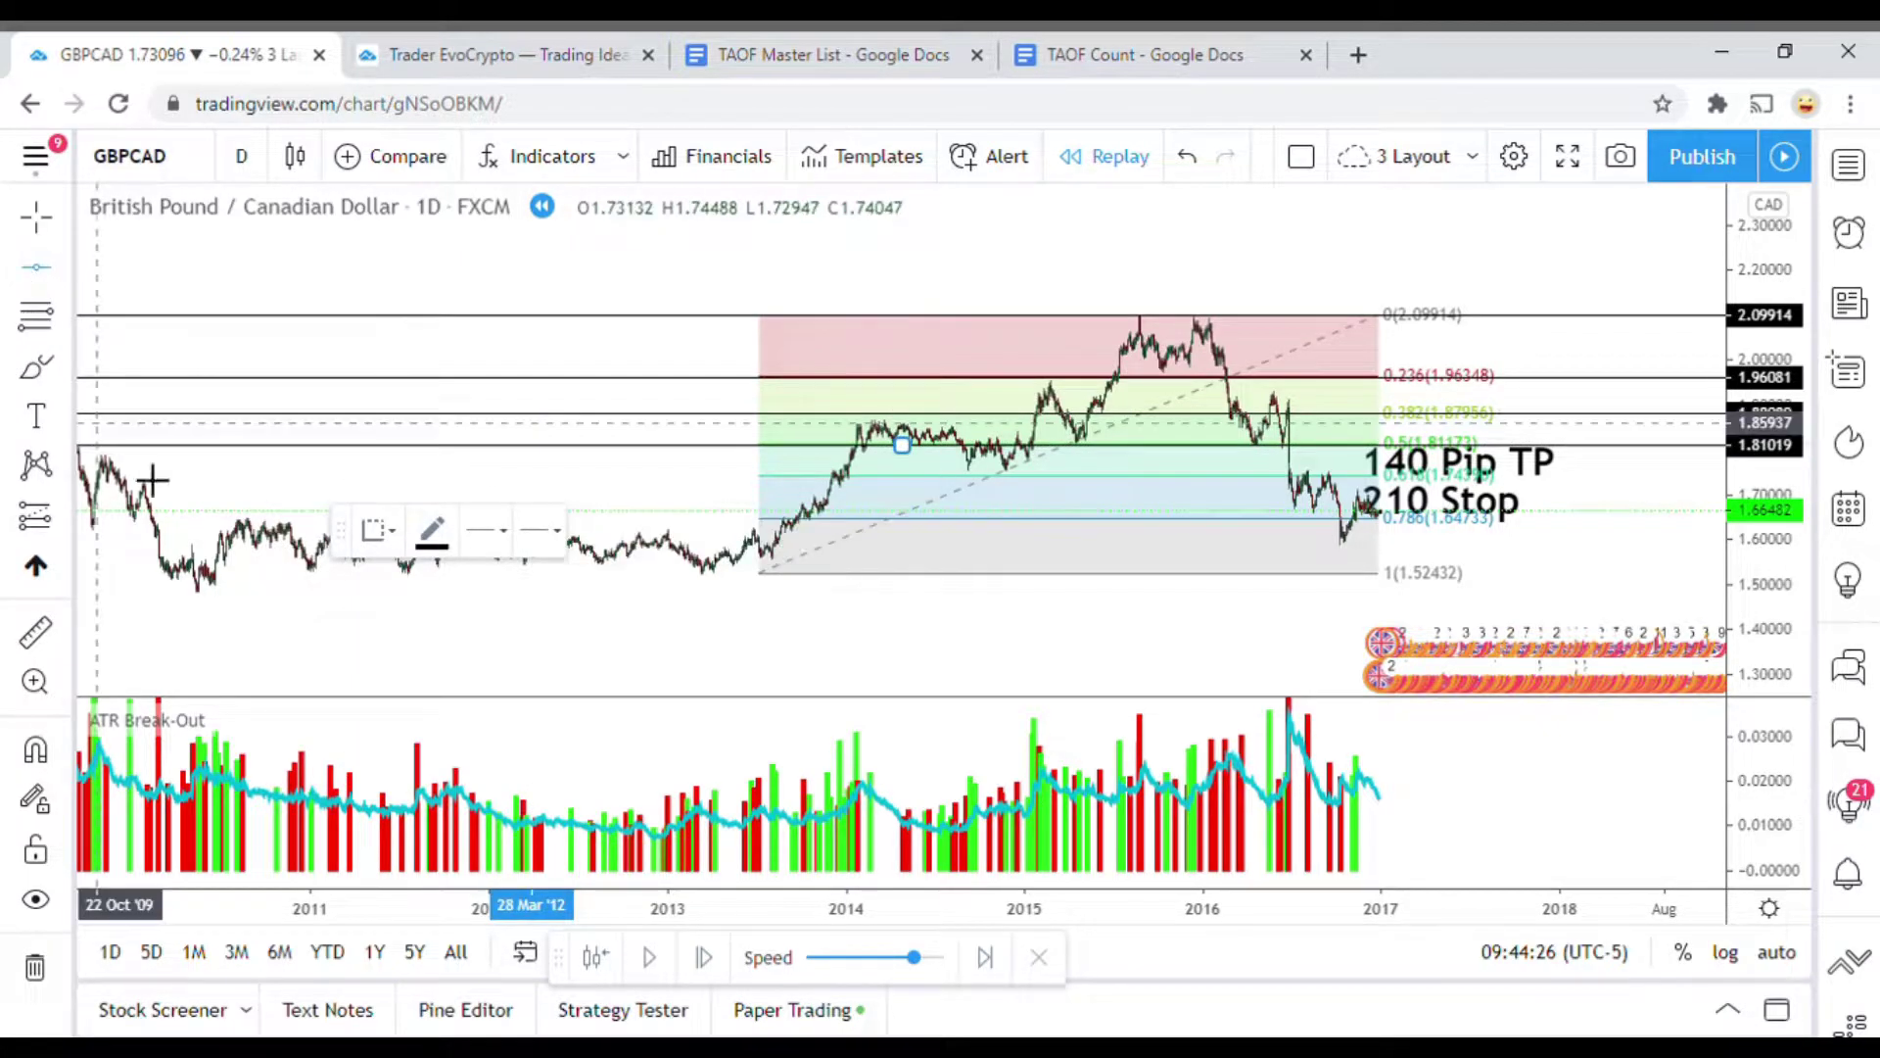
left_click(658, 497)
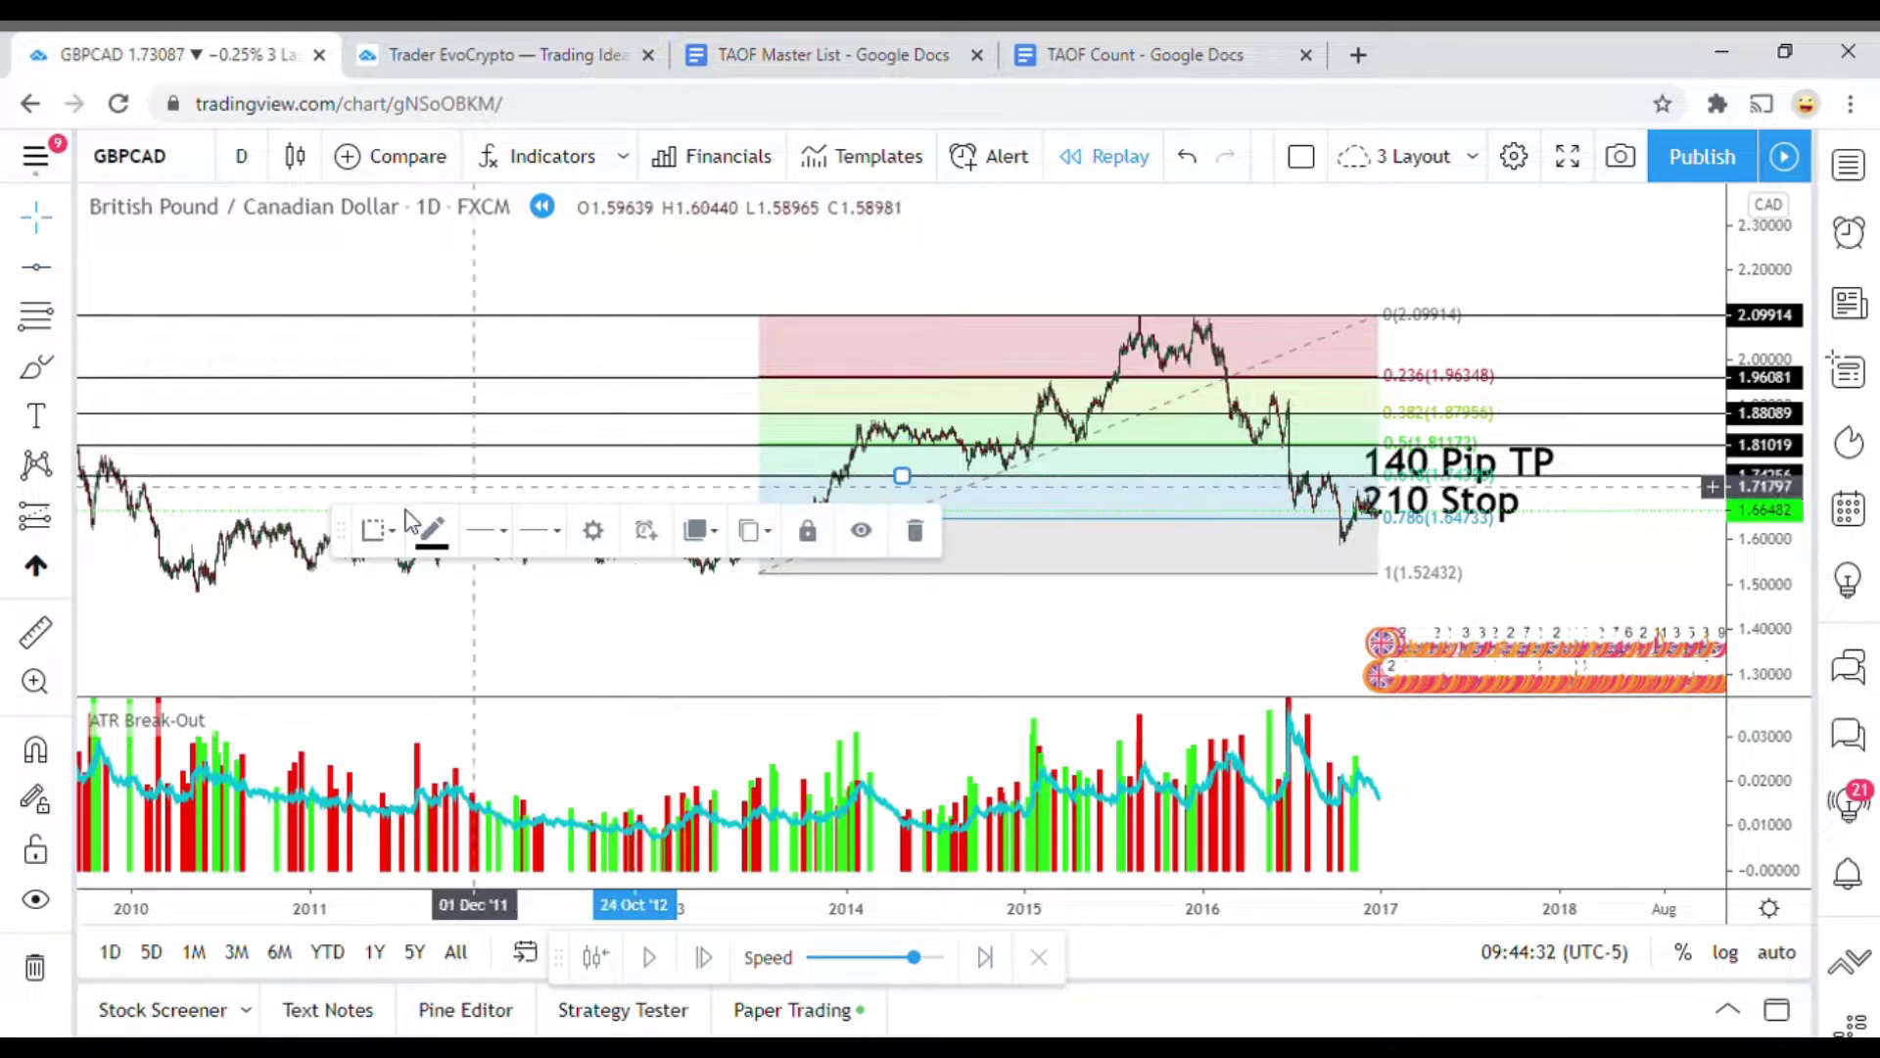
left_click(41, 272)
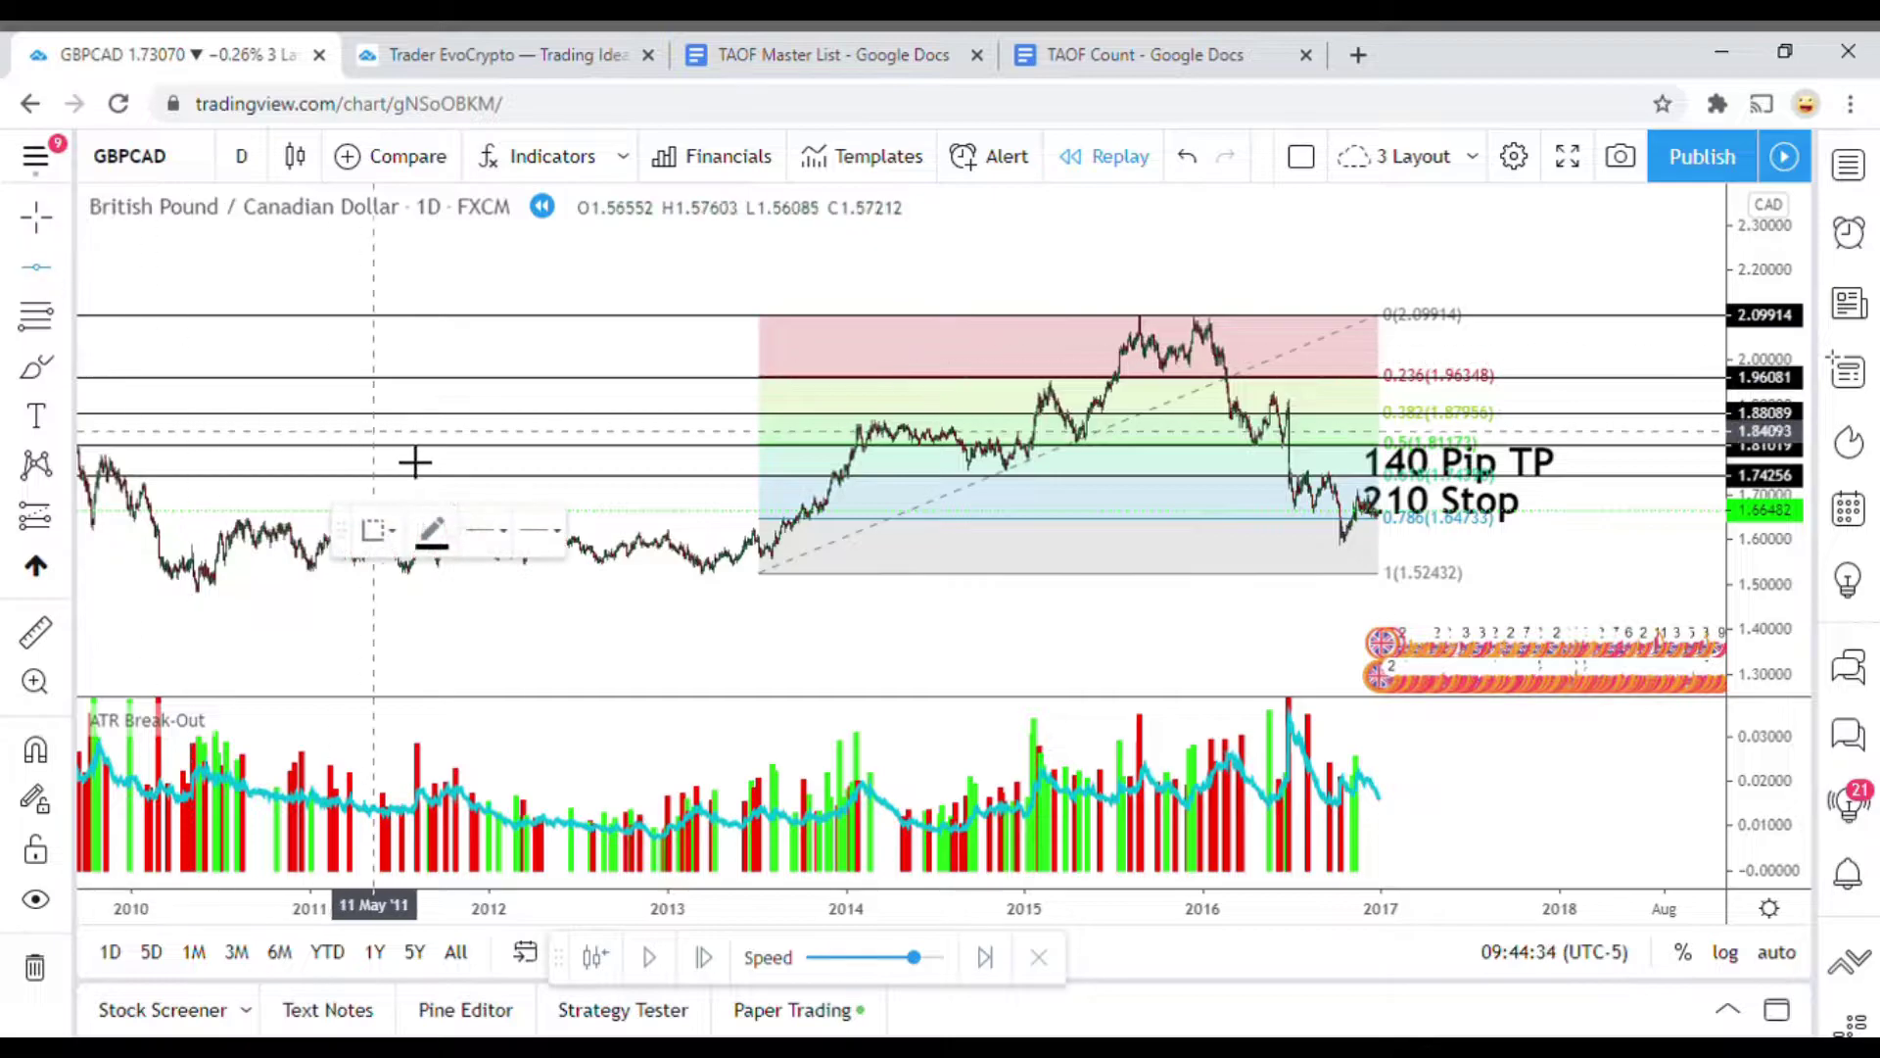
left_click(671, 539)
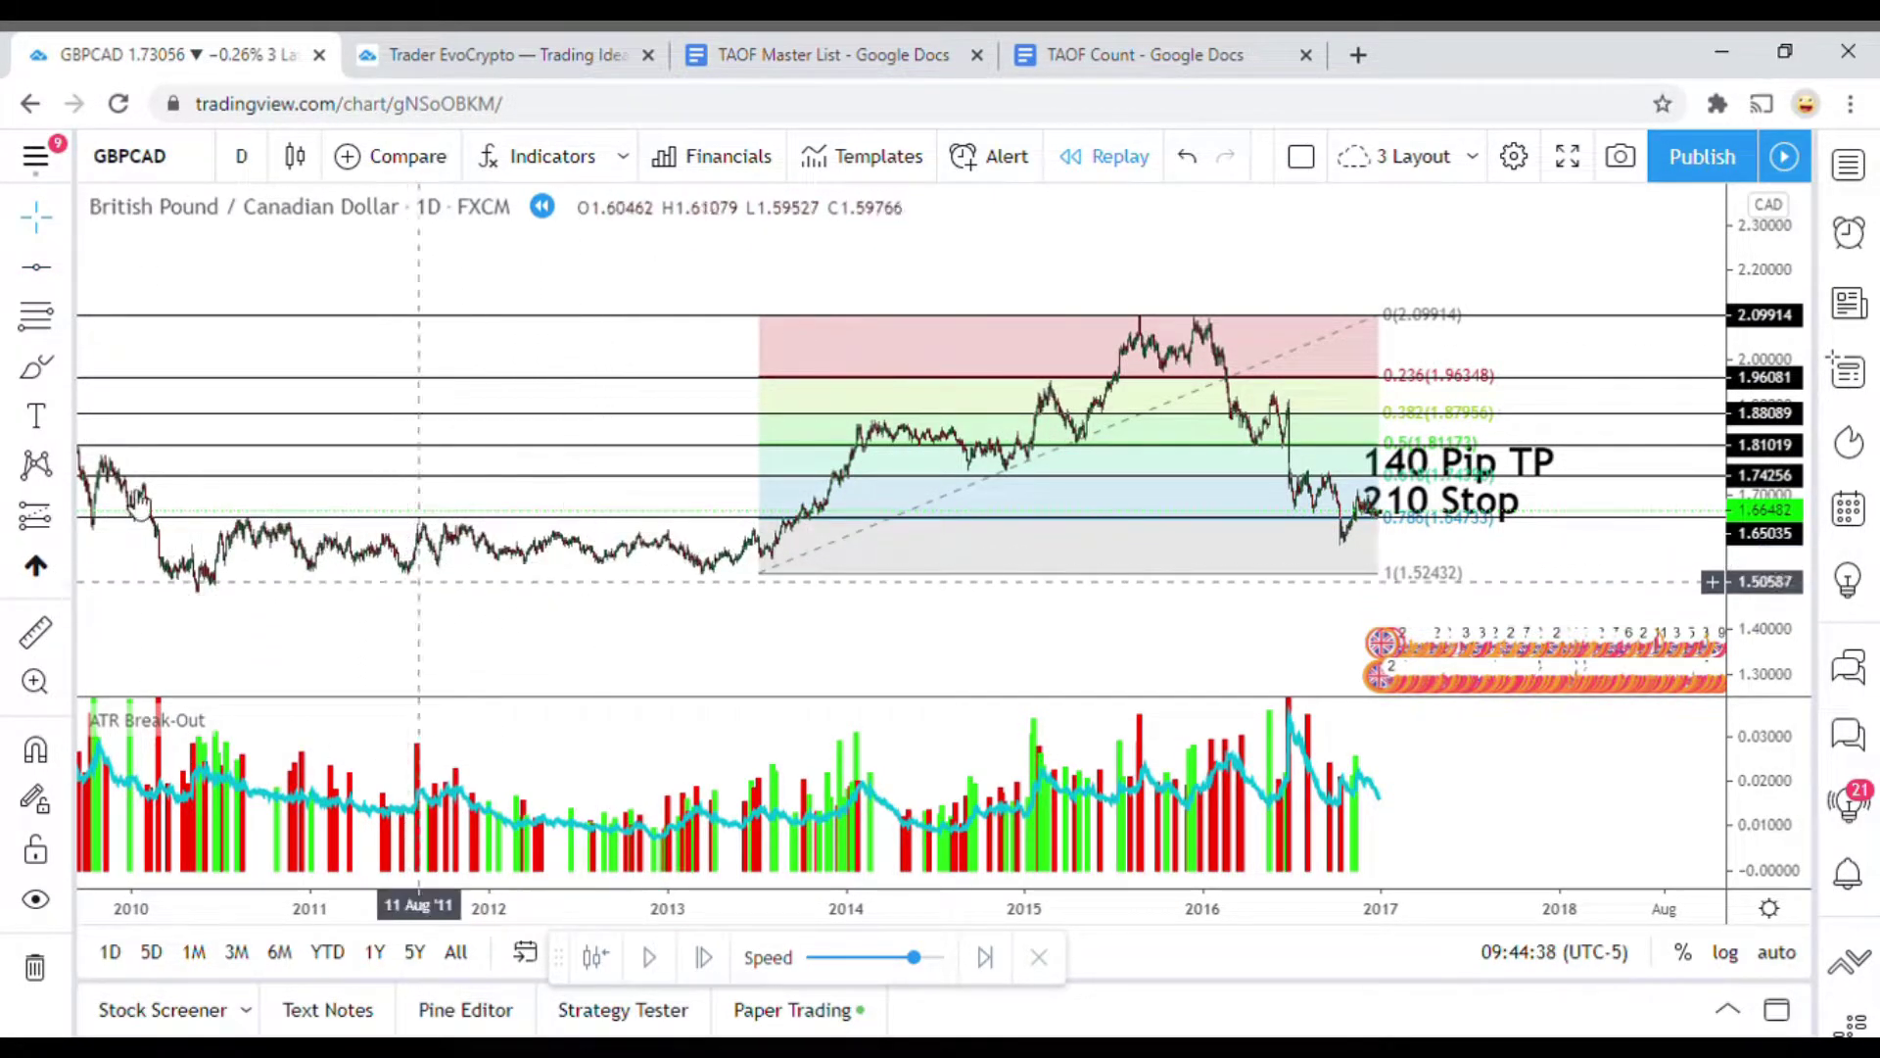
left_click(39, 272)
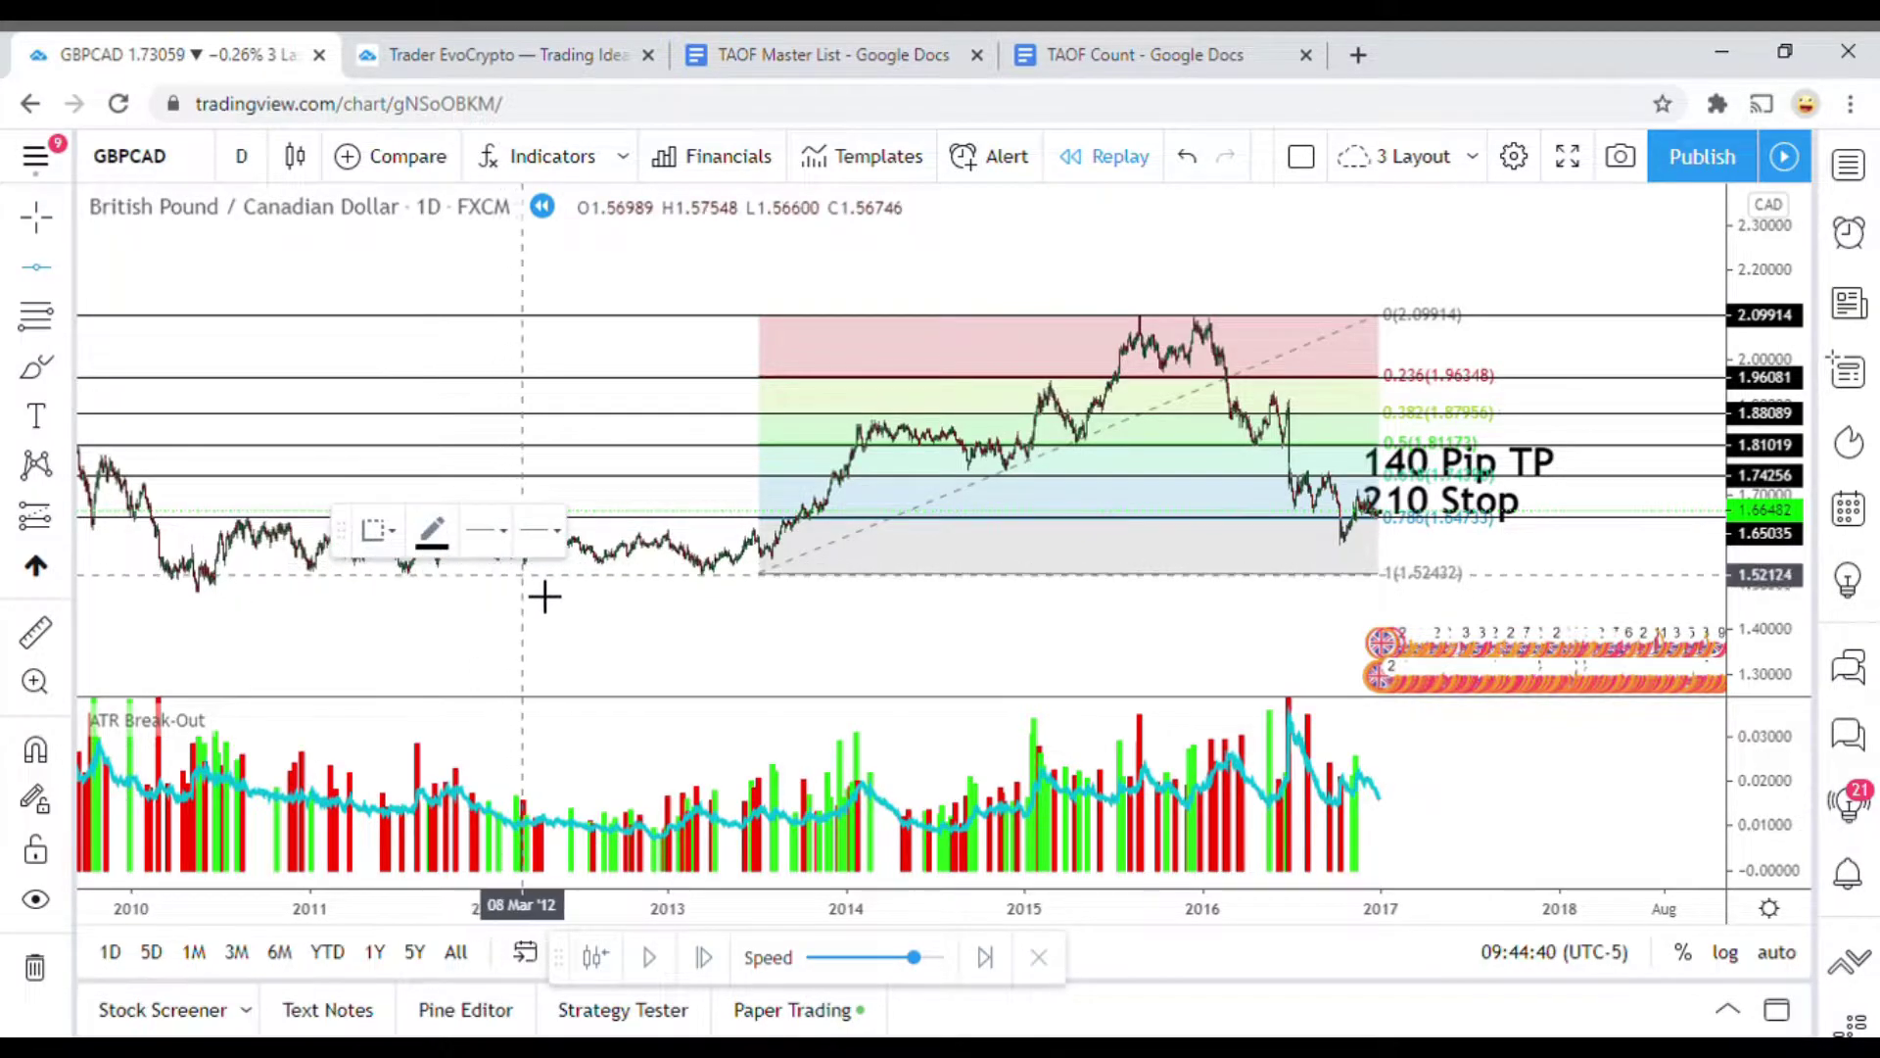
left_click(544, 593)
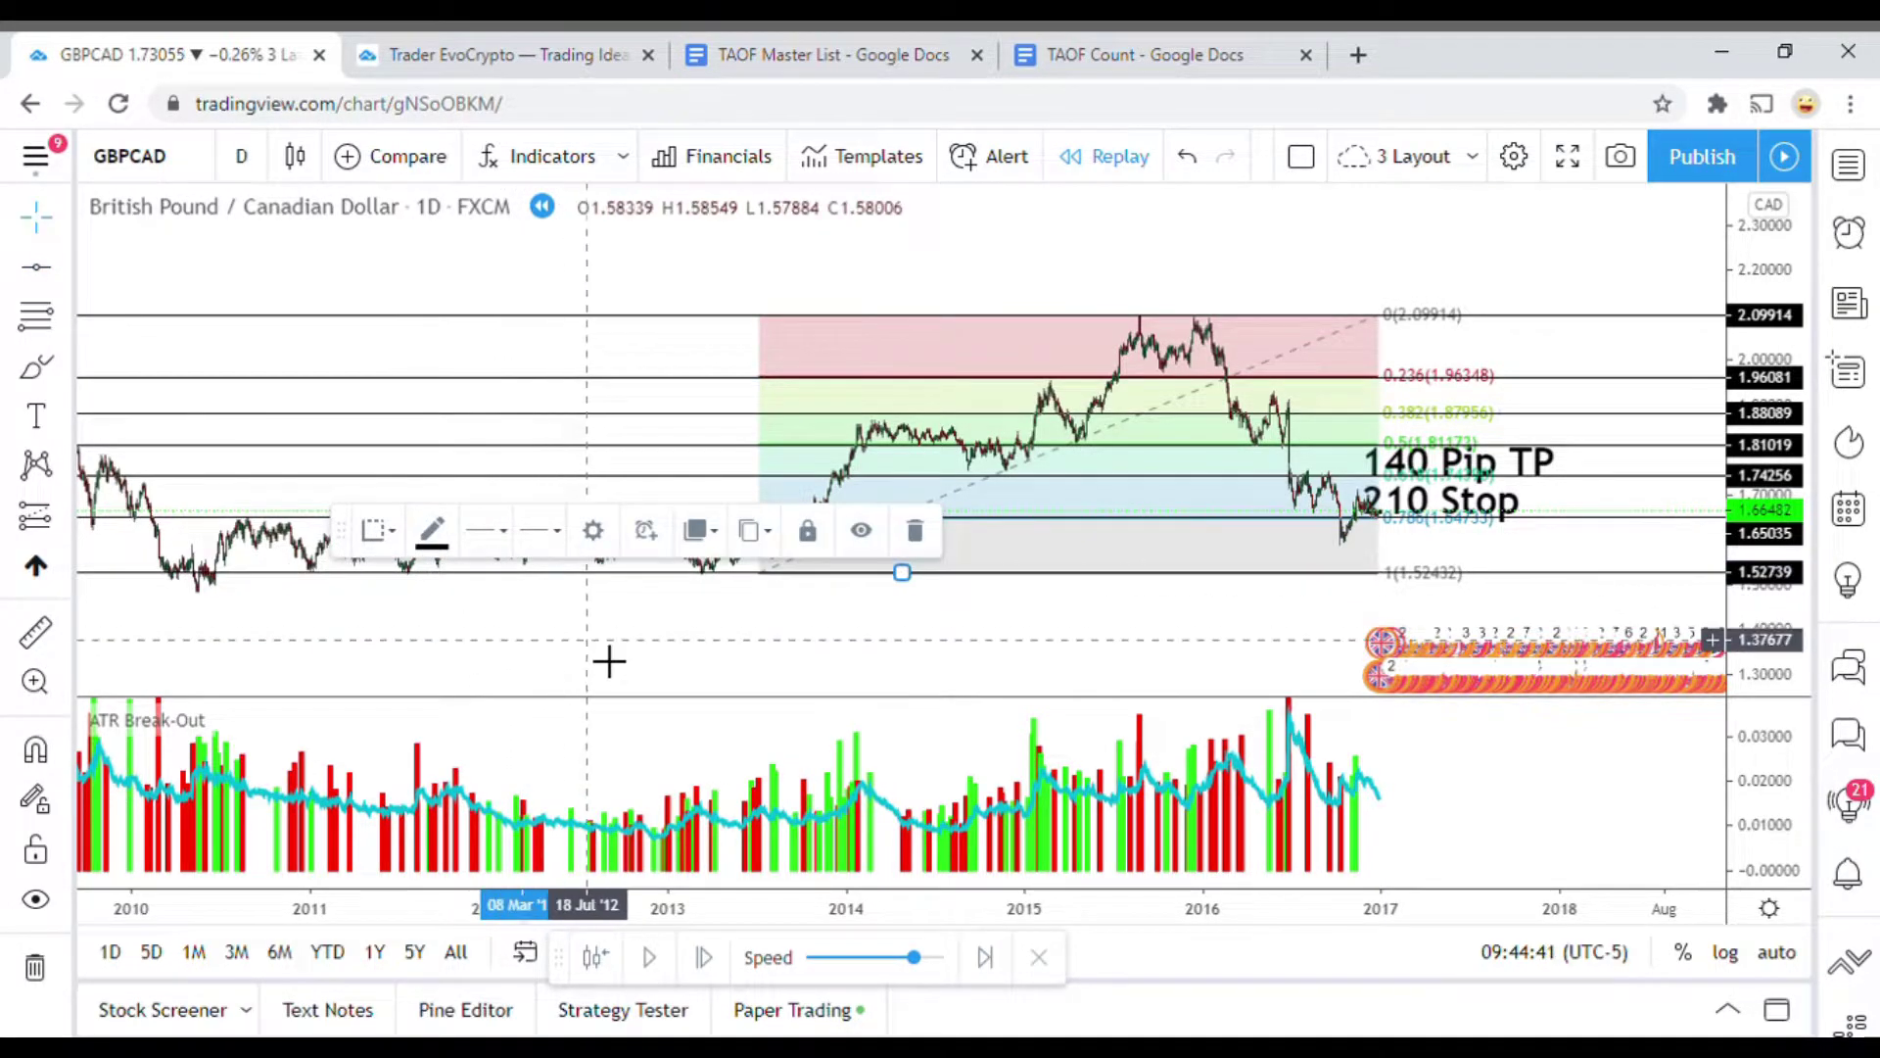
left_click(1050, 472)
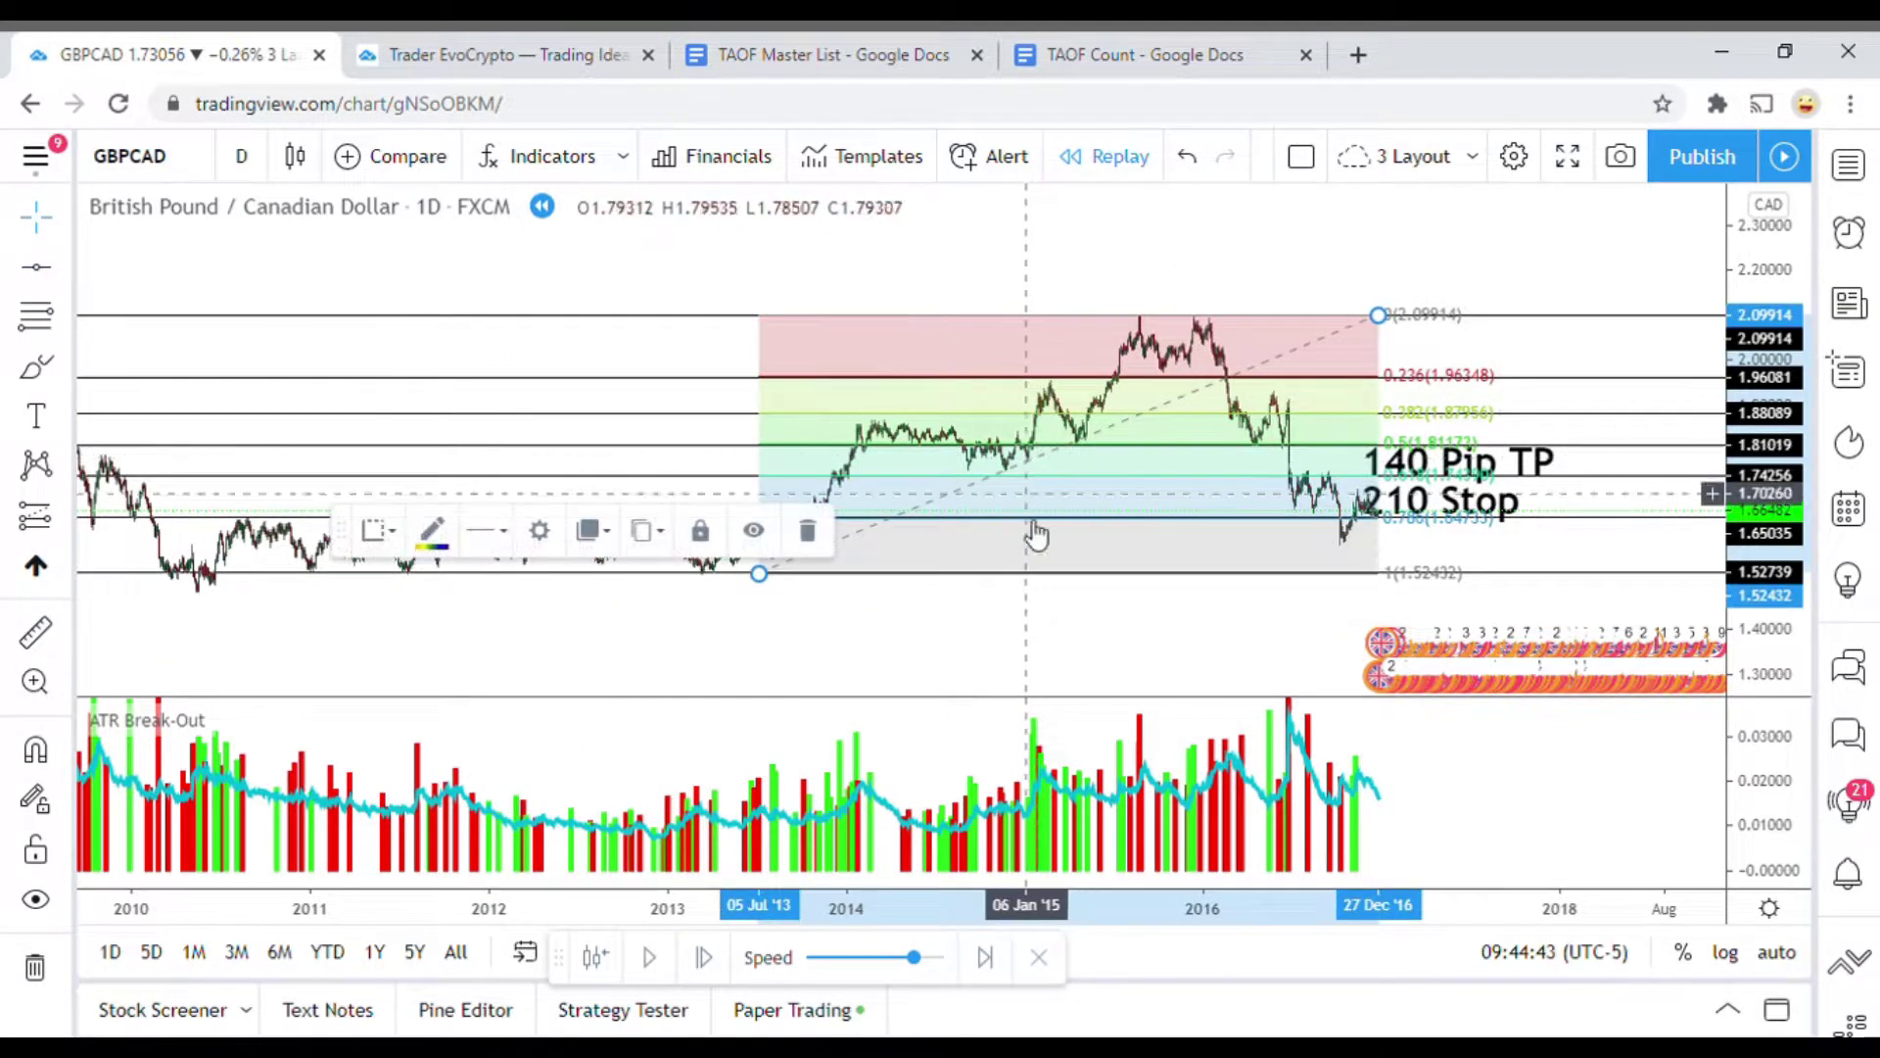
left_click(823, 541)
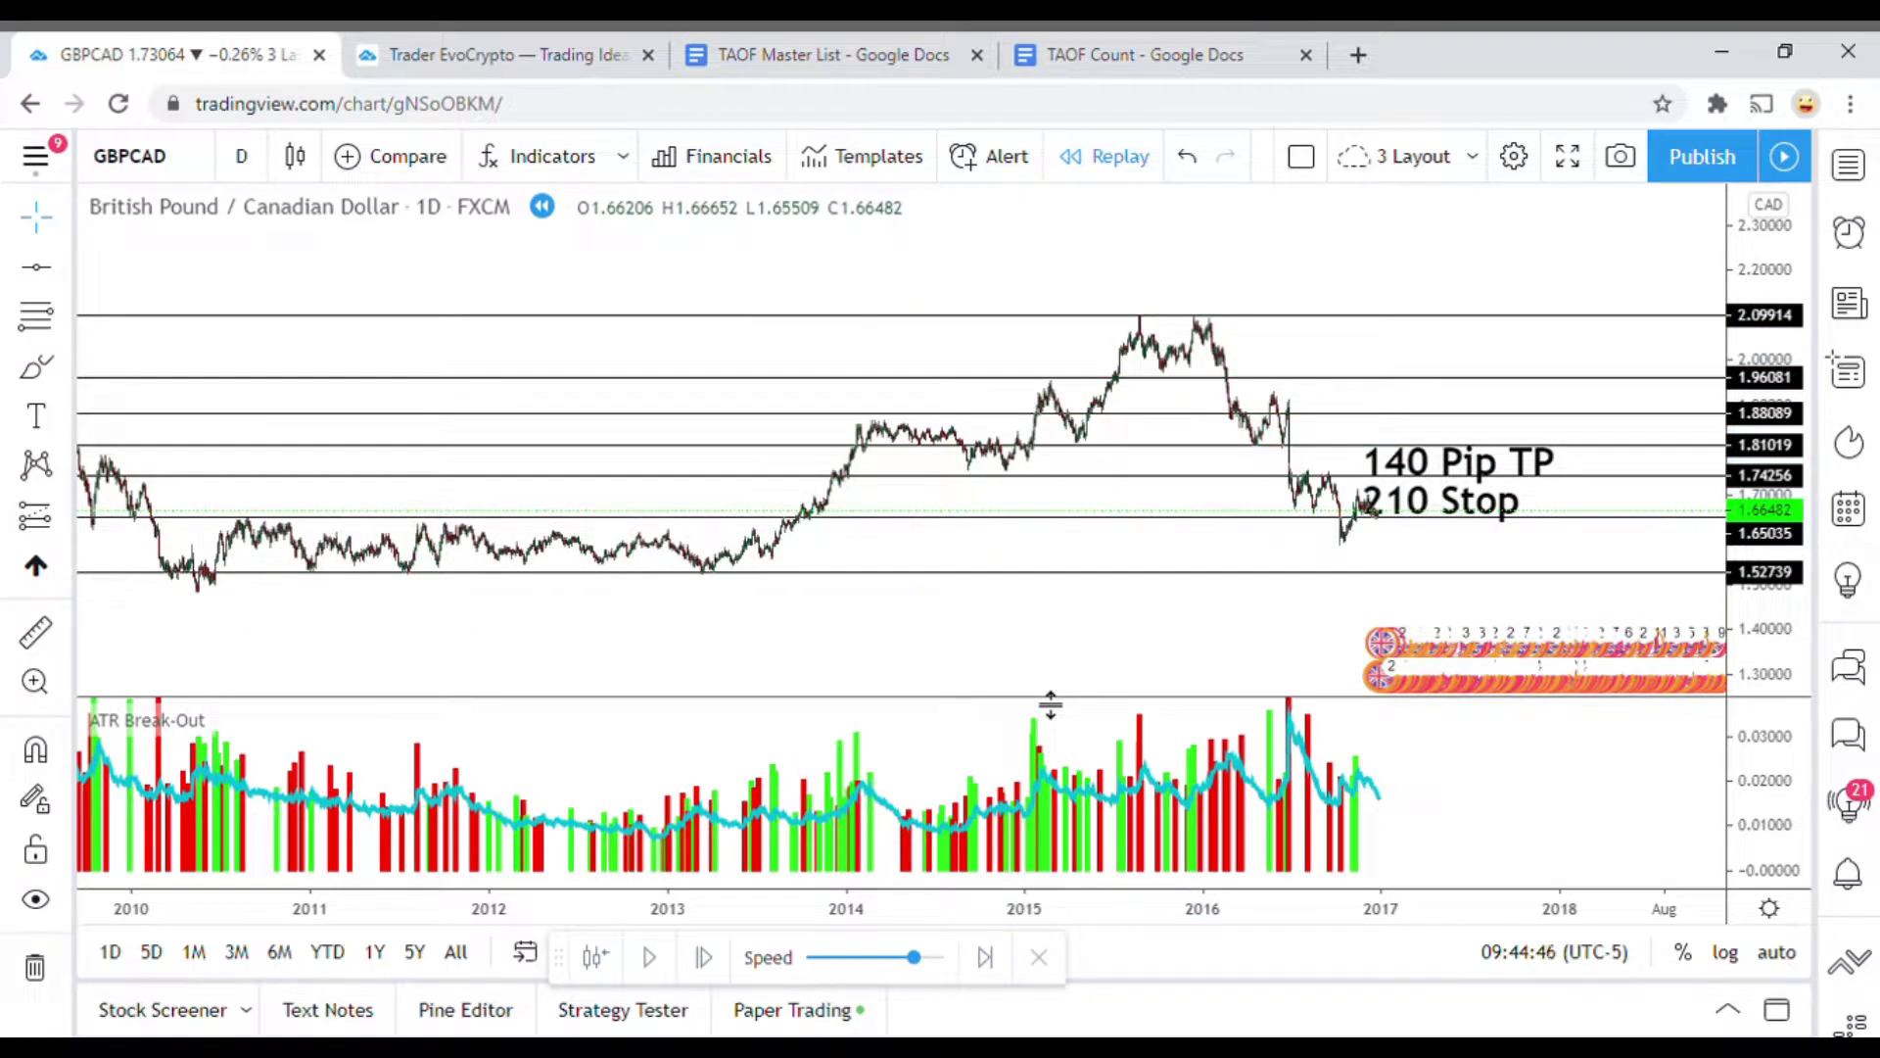
Place a horizontal line at about 2.0469, between the 1.9608 and 2.0991 levels, and color it blue
left_click_drag(1072, 698, 1090, 659)
scroll(860, 663, "up", 5)
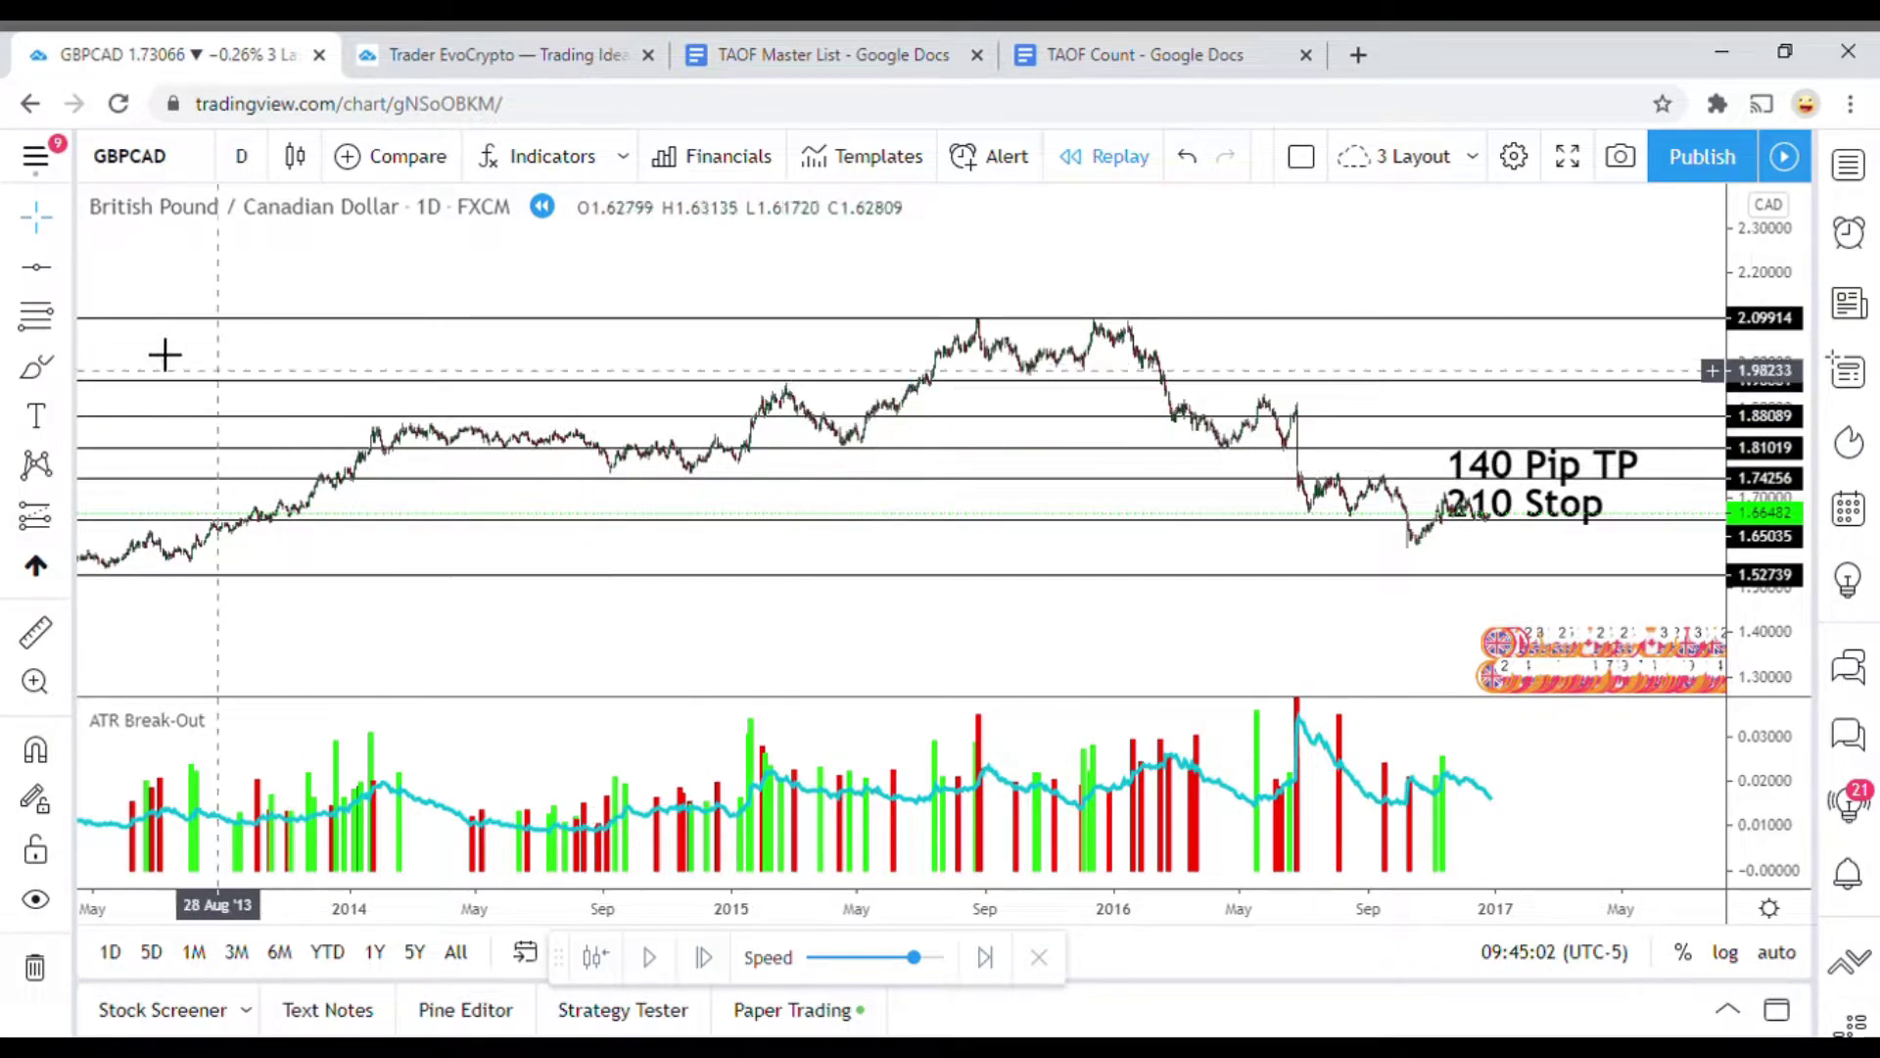
left_click(37, 278)
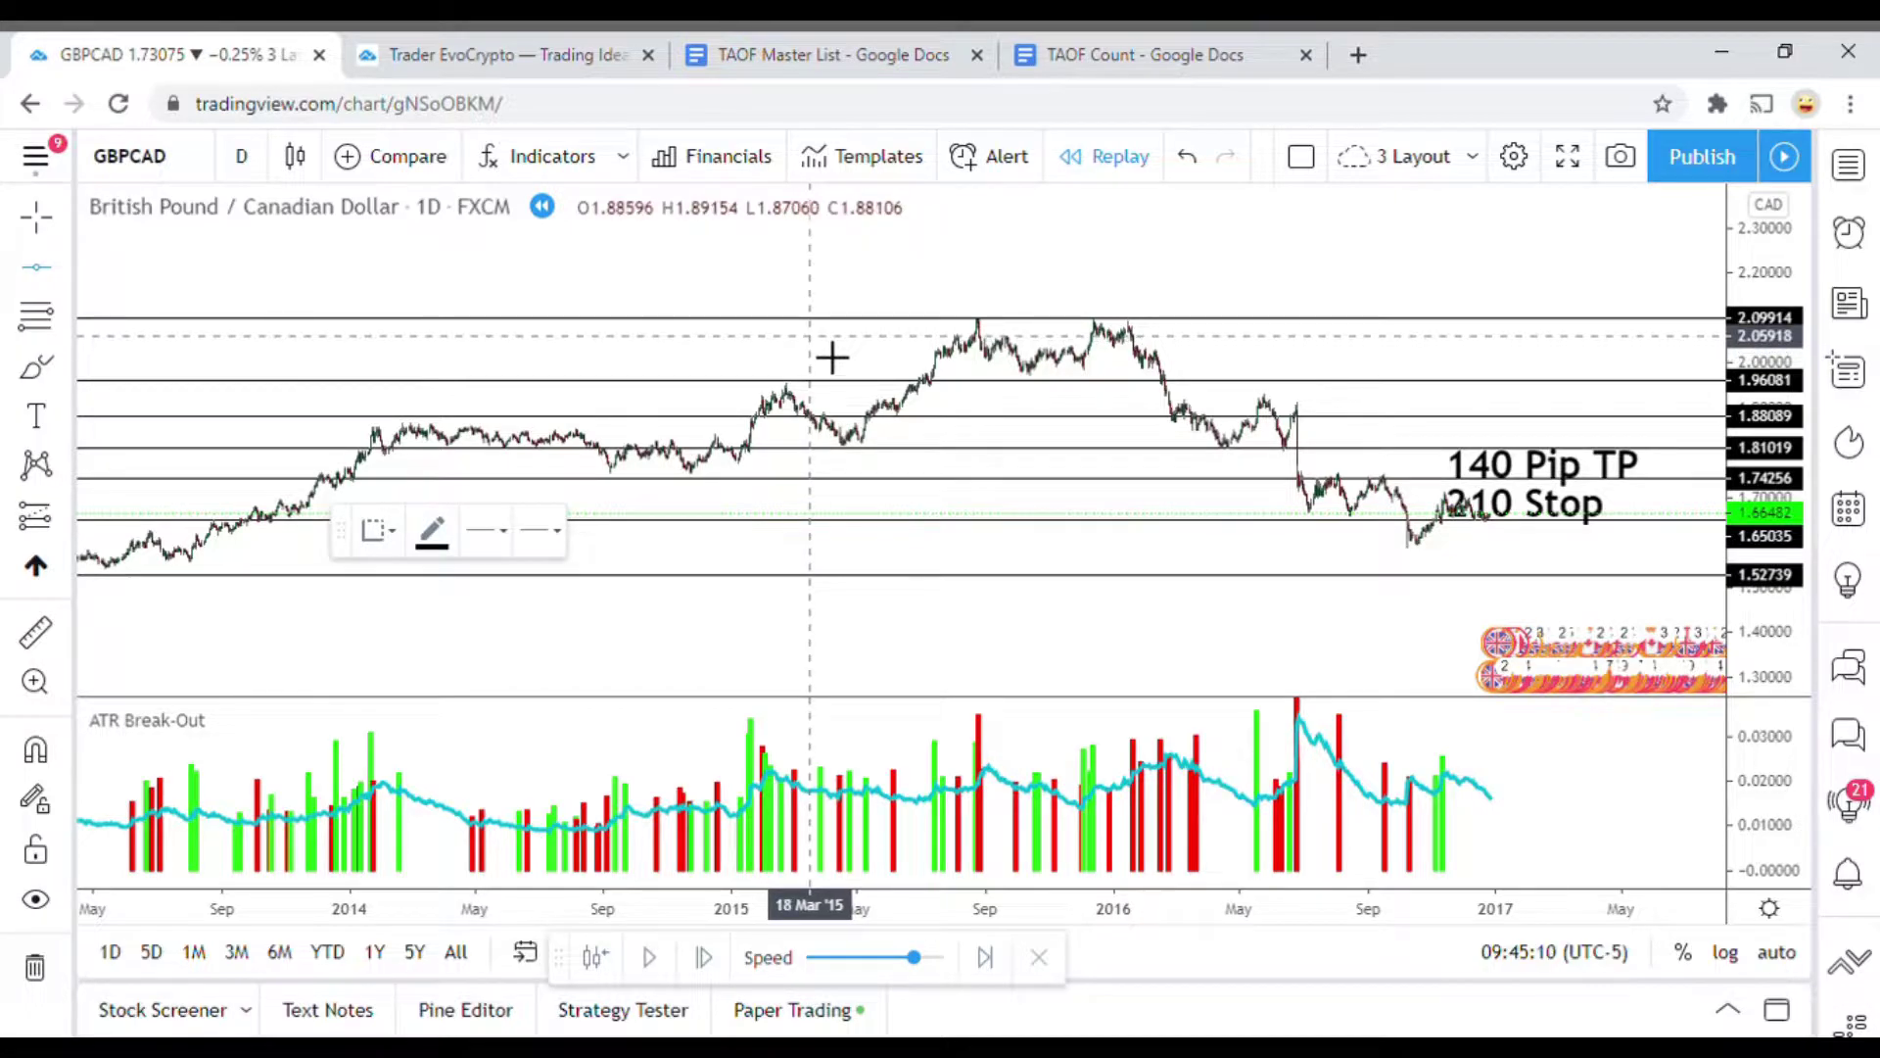
left_click(902, 342)
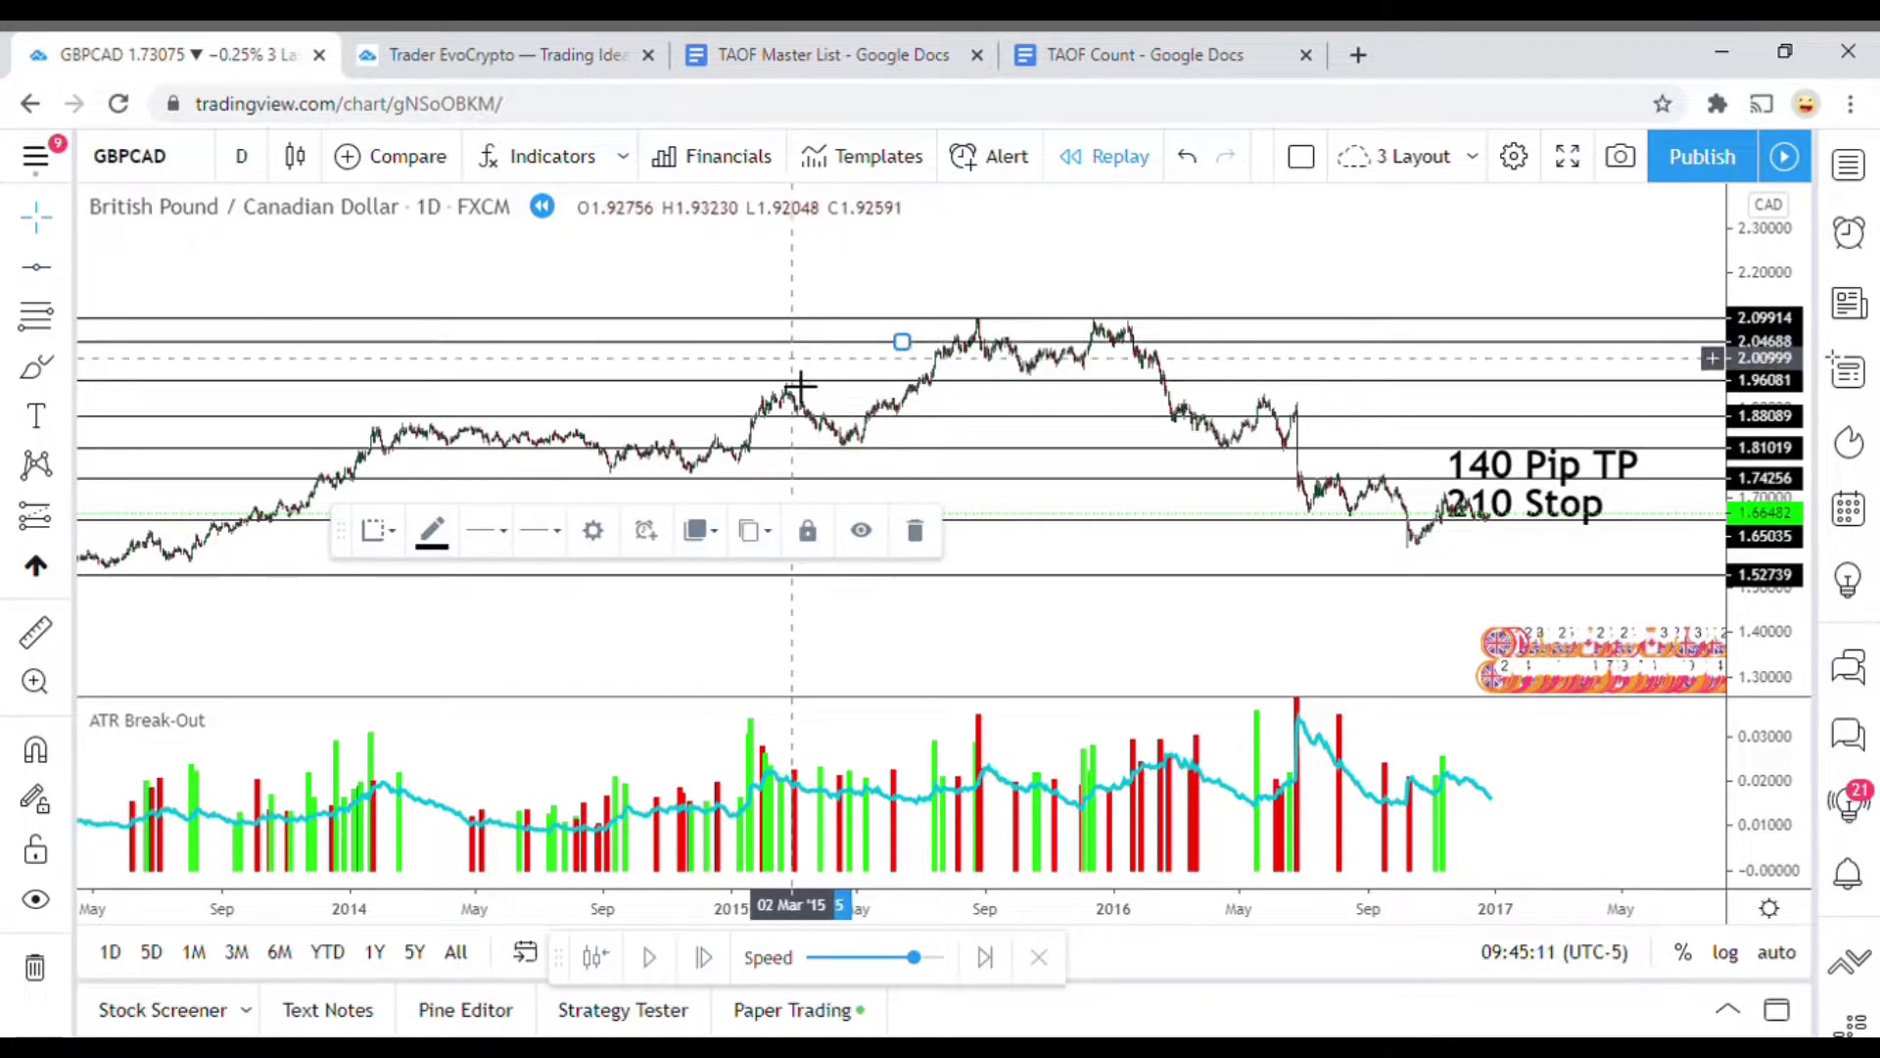
left_click(454, 537)
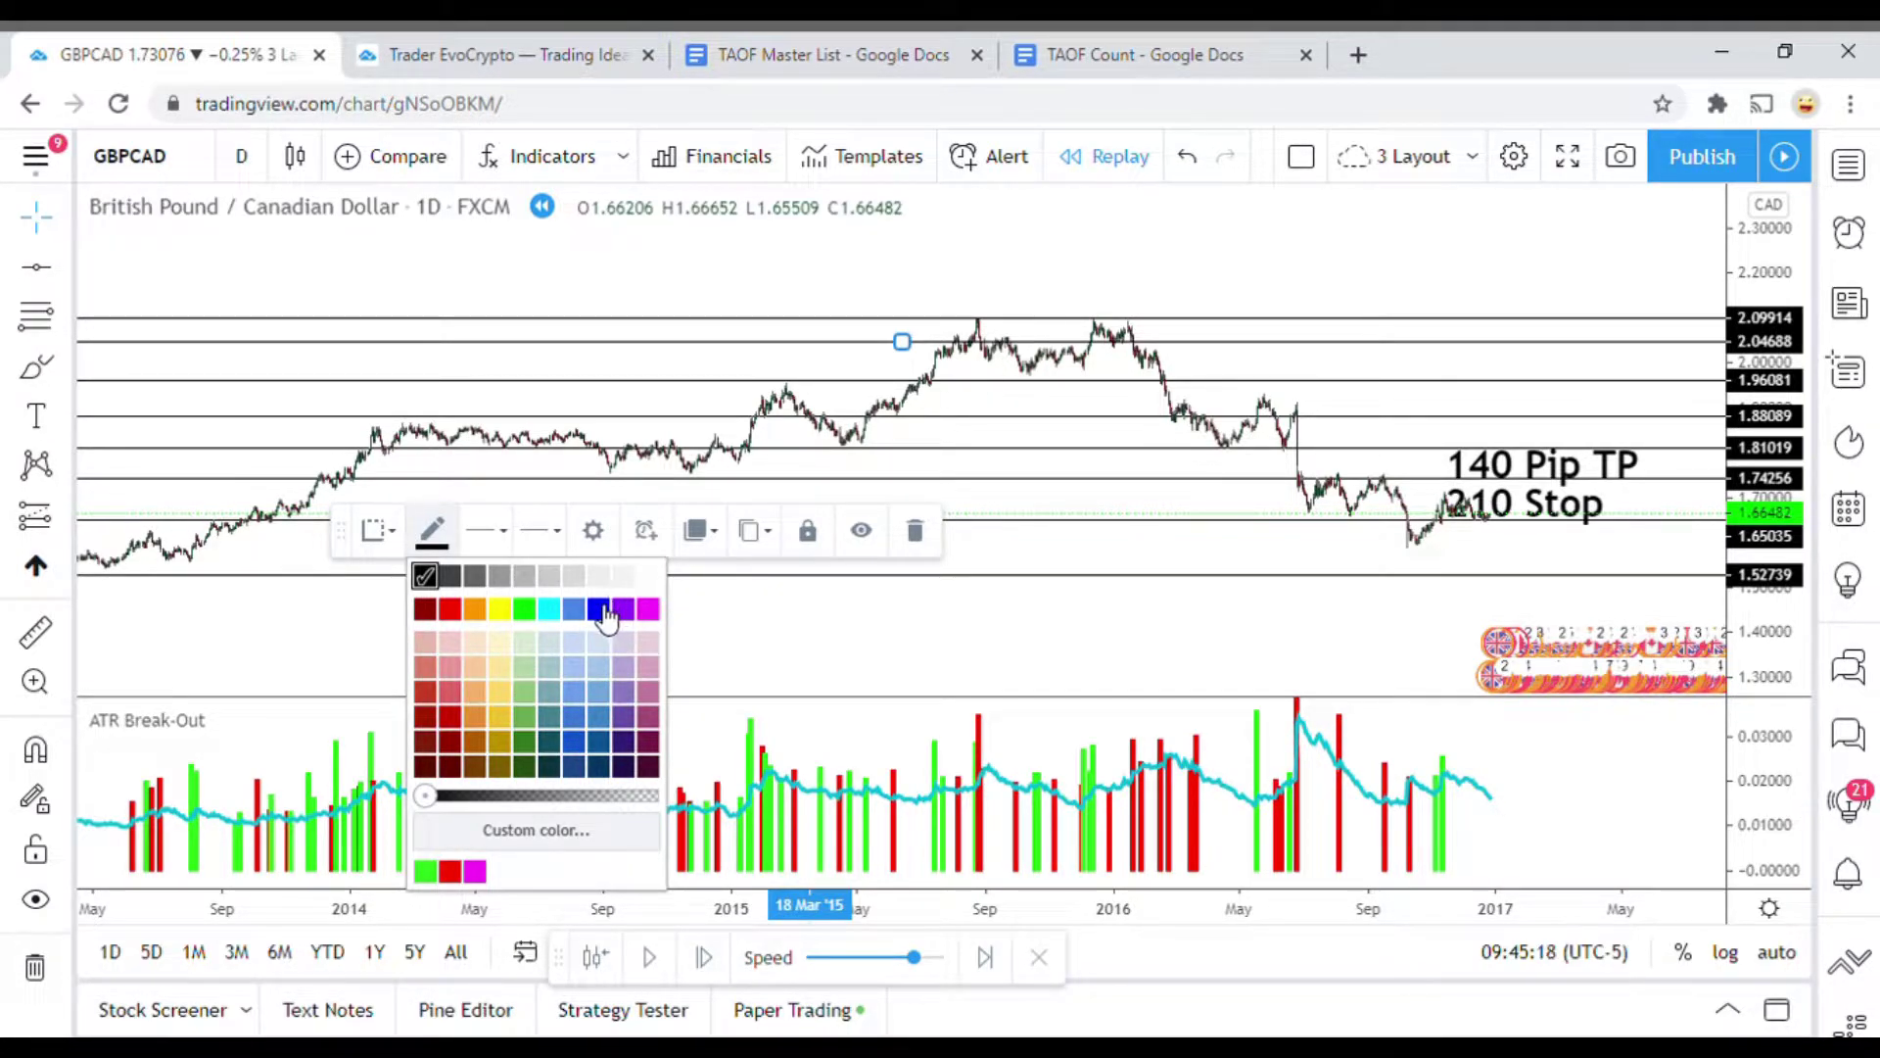
left_click(598, 610)
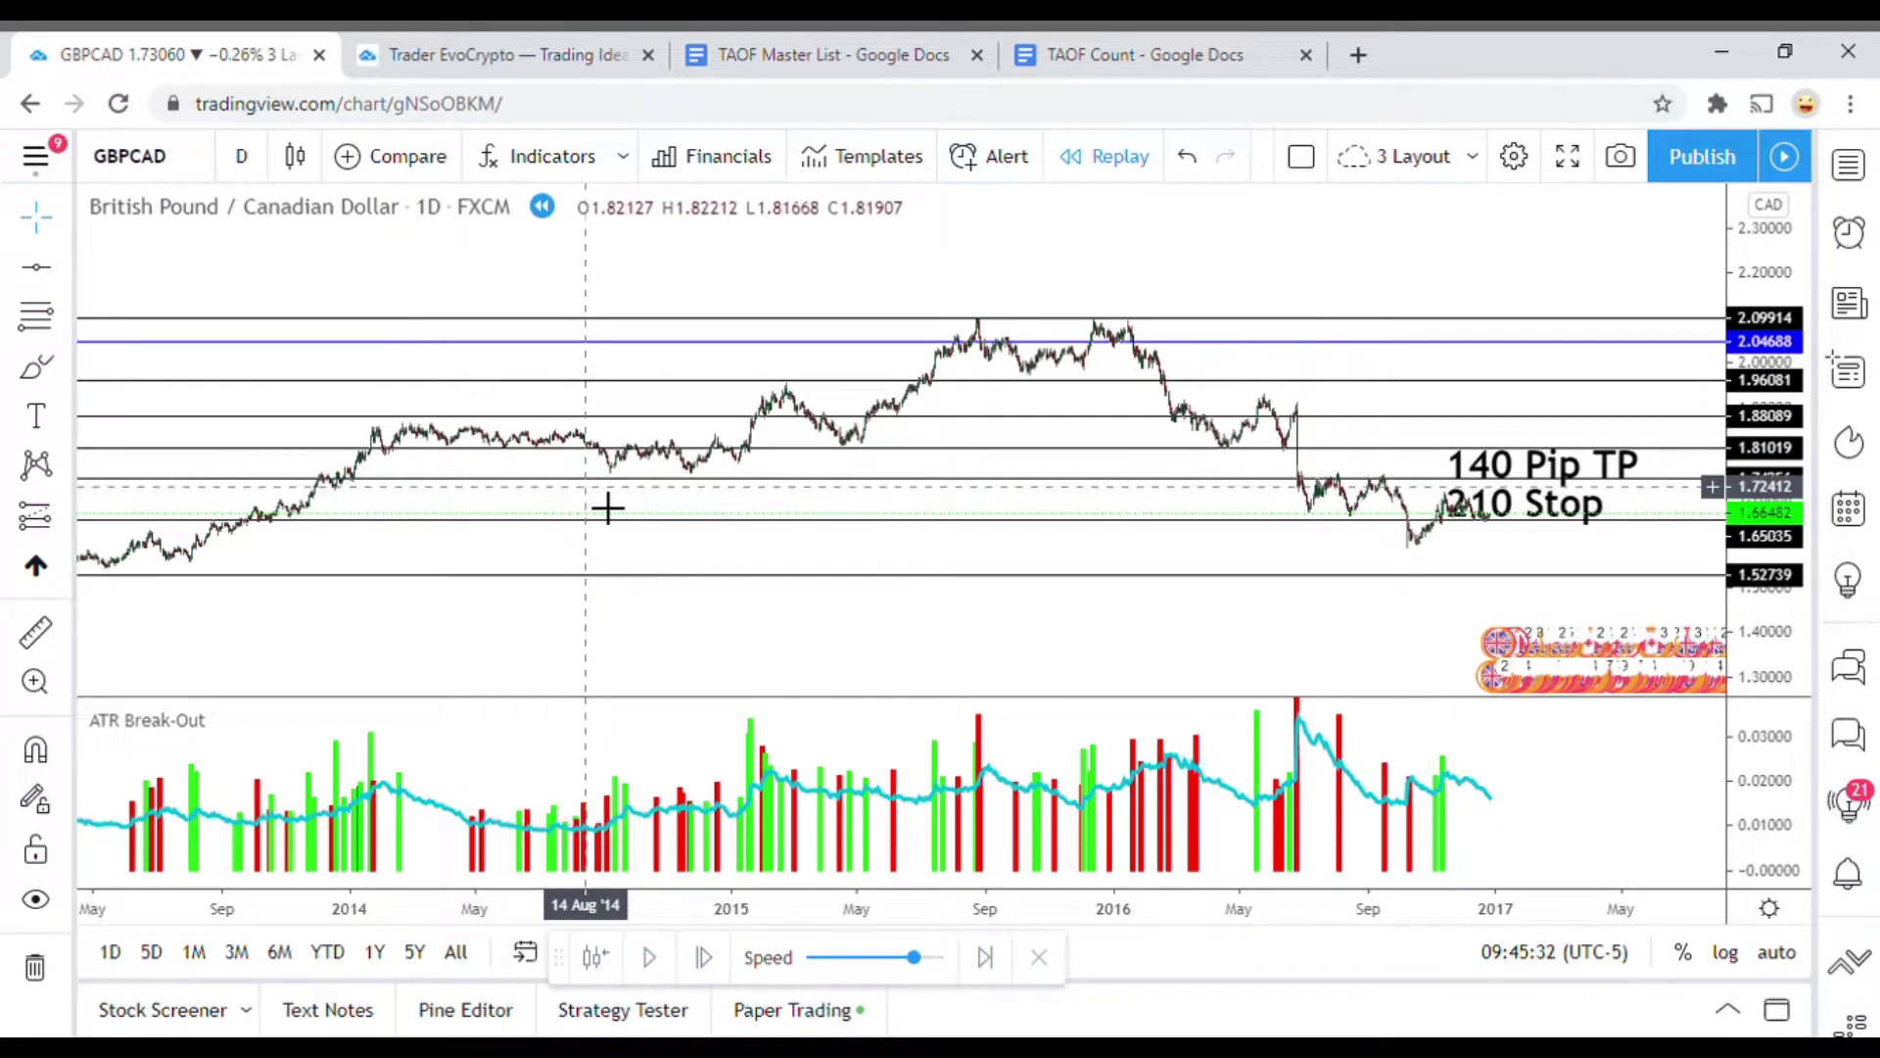
Add a blue horizontal line at about 1.9152, between the 1.8809 and 1.9608 levels
scroll(548, 568, "up", 3)
scroll(911, 666, "up", 3)
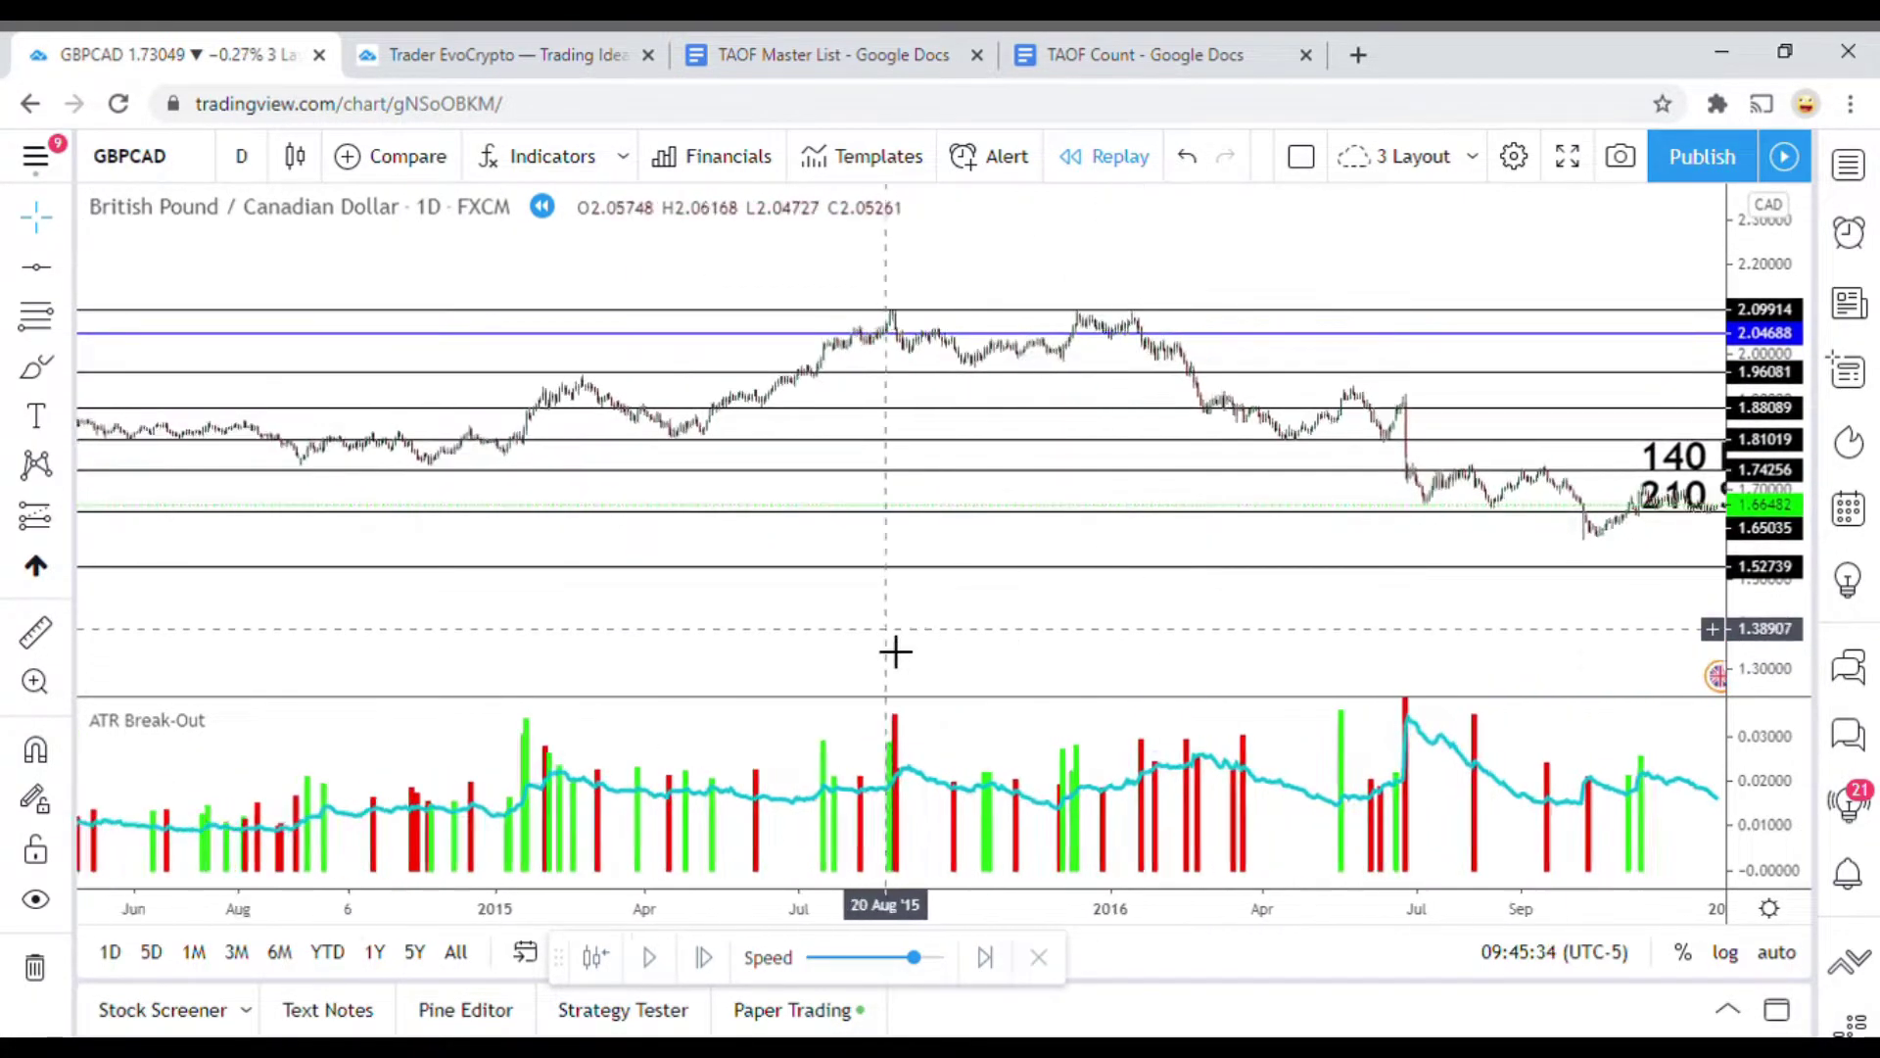
scroll(893, 652, "up", 2)
left_click_drag(1739, 674, 1785, 593)
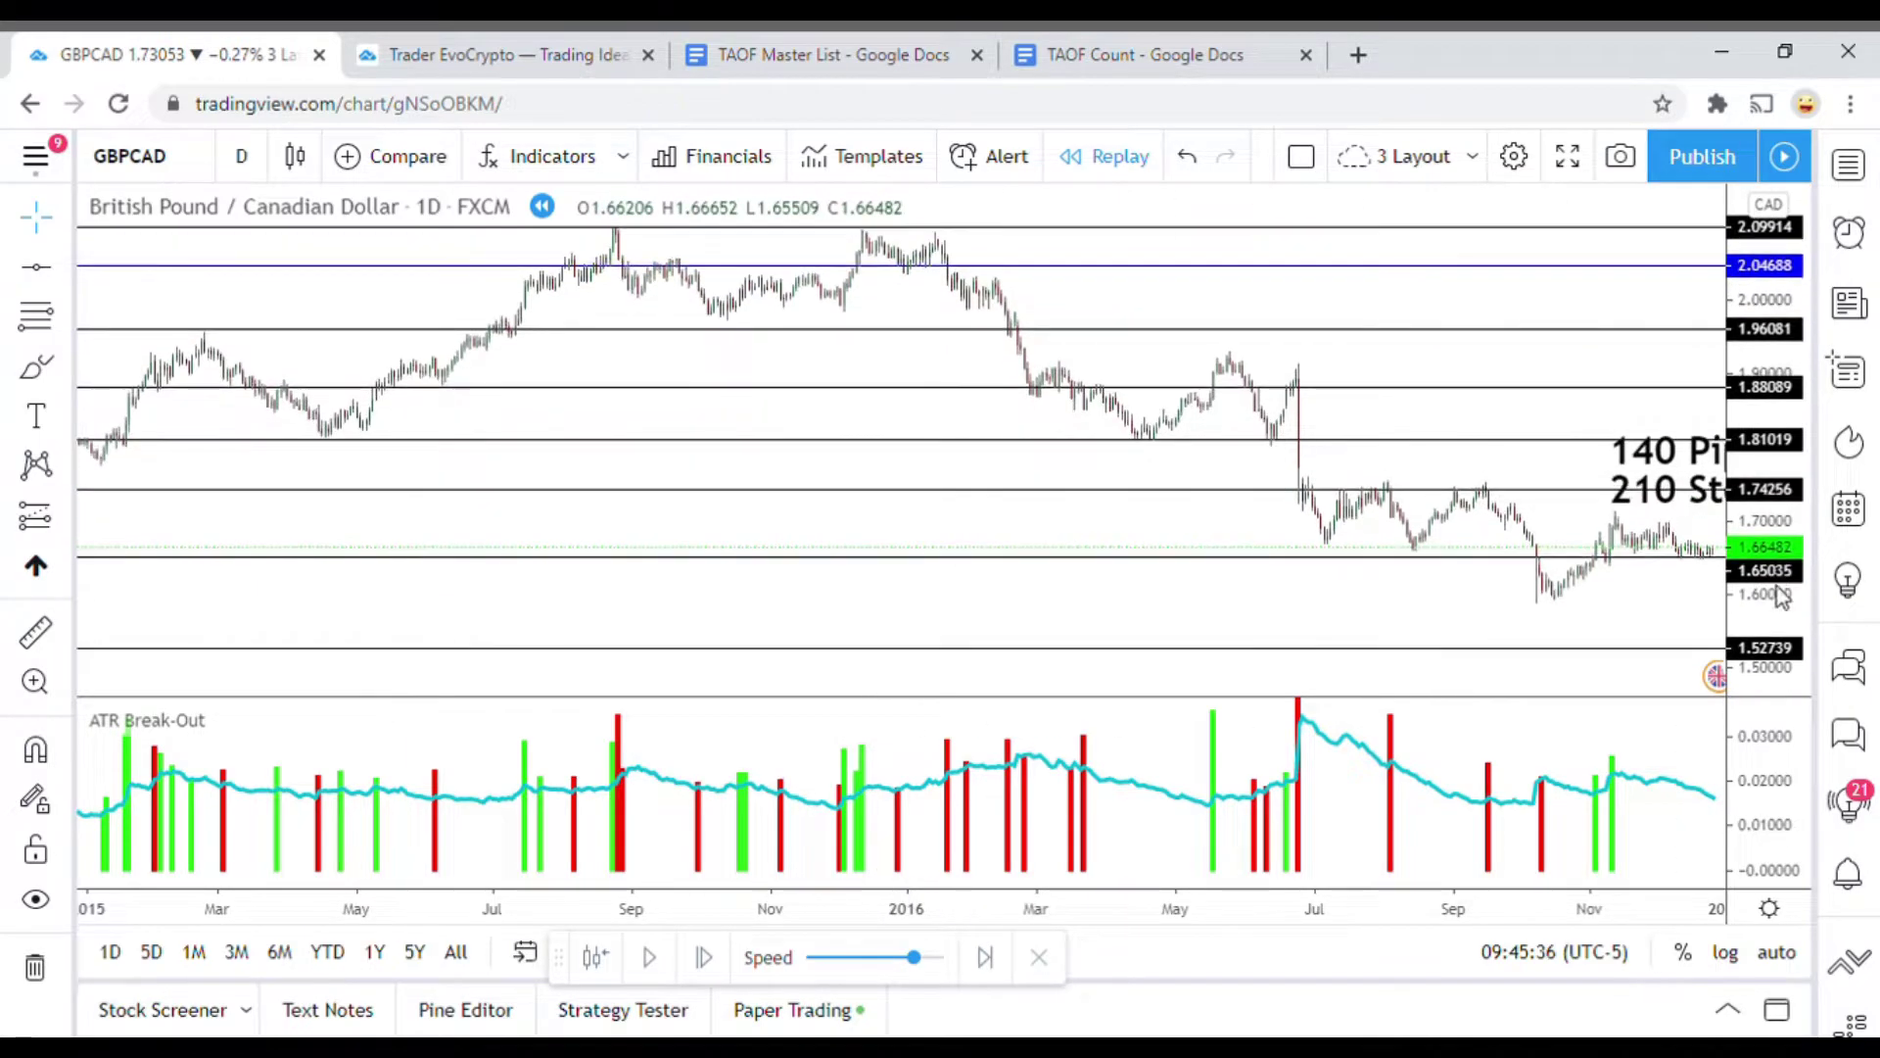
scroll(830, 529, "up", 2)
left_click_drag(897, 386, 1163, 439)
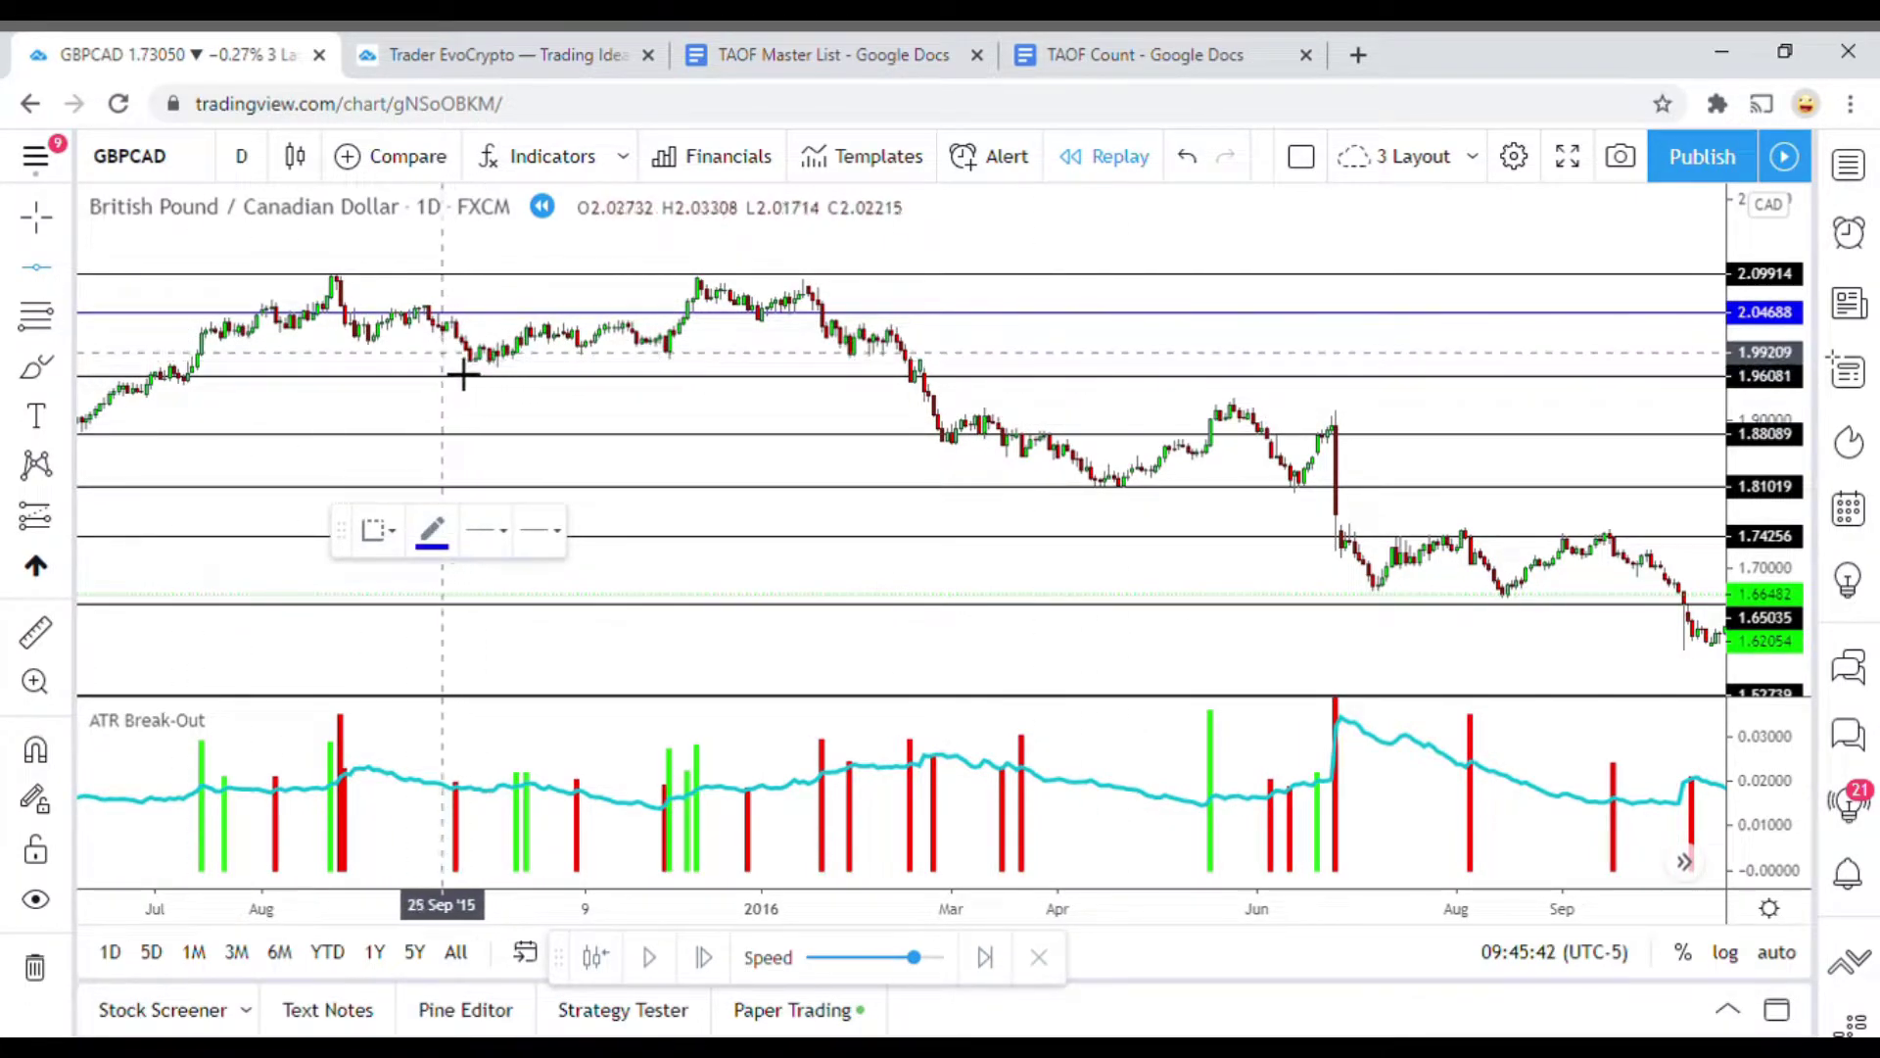
left_click(567, 423)
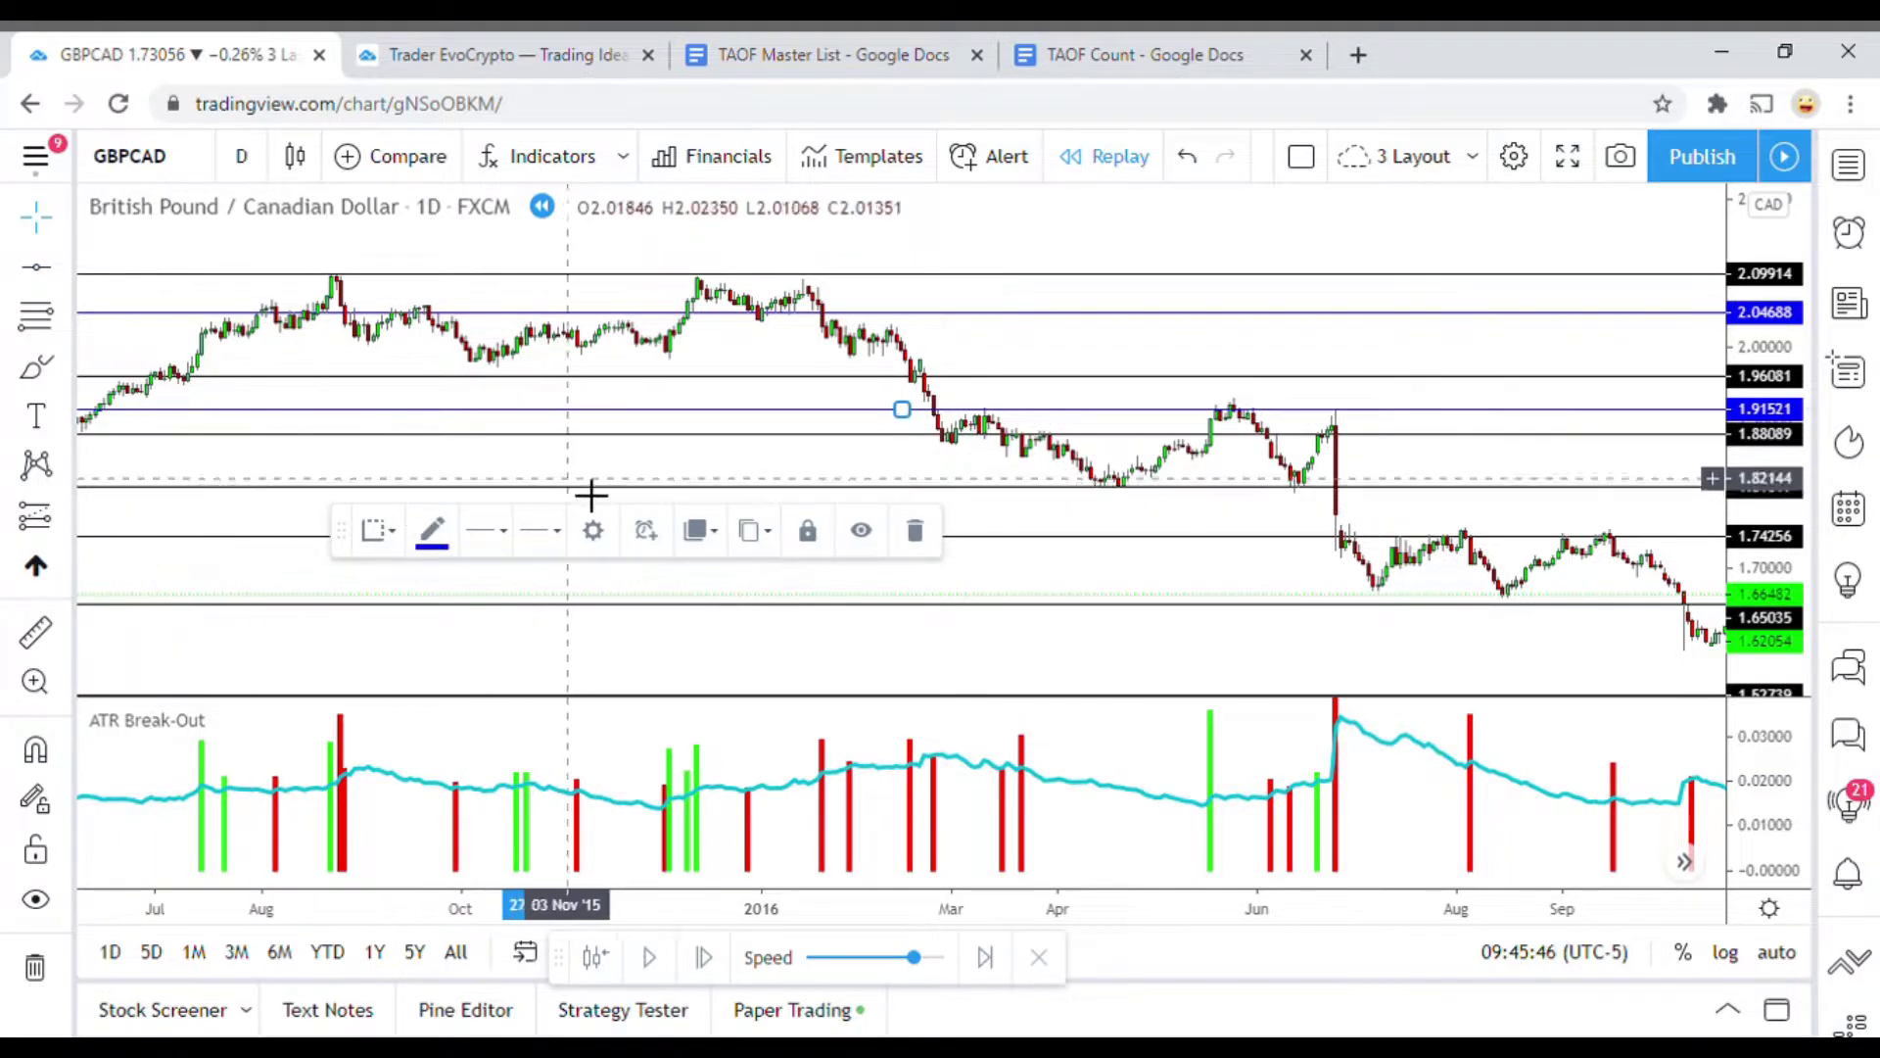
Add blue horizontal lines at about 2.0052, just above the 1.9608 level, and 1.8533, between the 1.8102 and 1.8809 levels
left_click(36, 266)
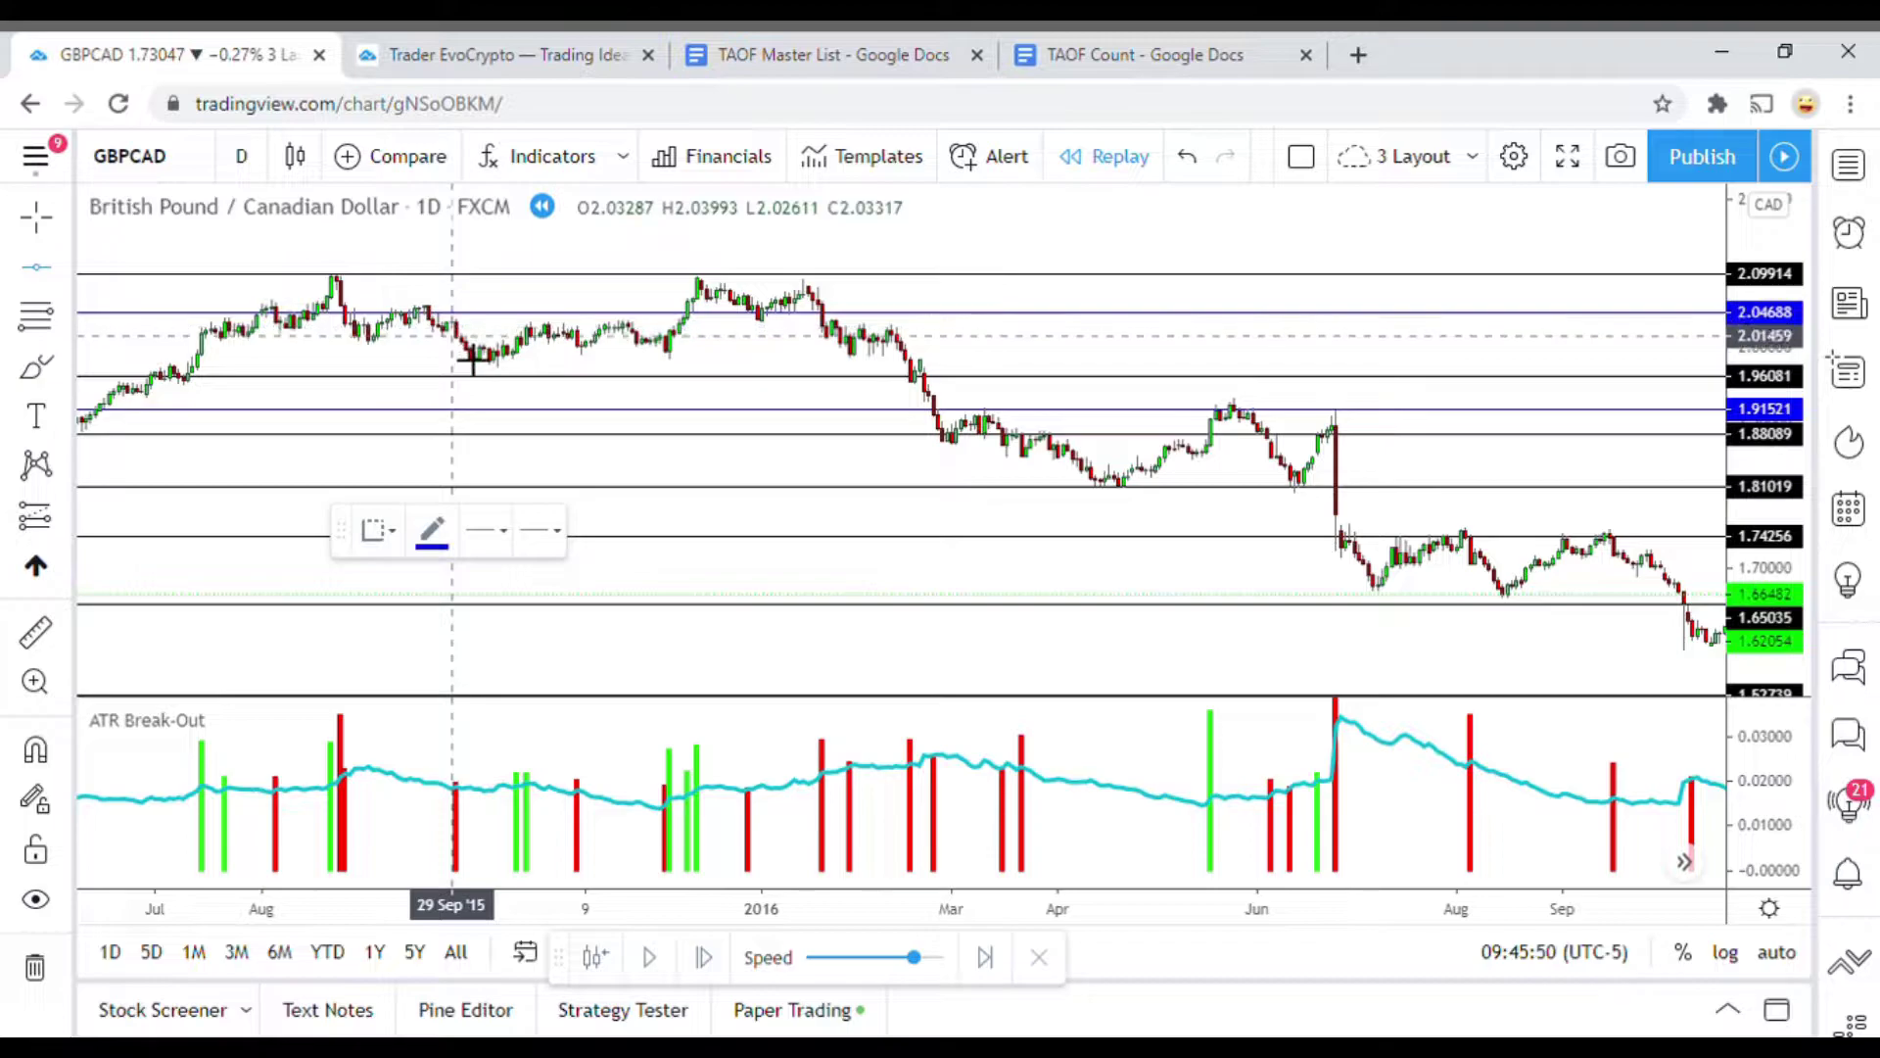
left_click(476, 364)
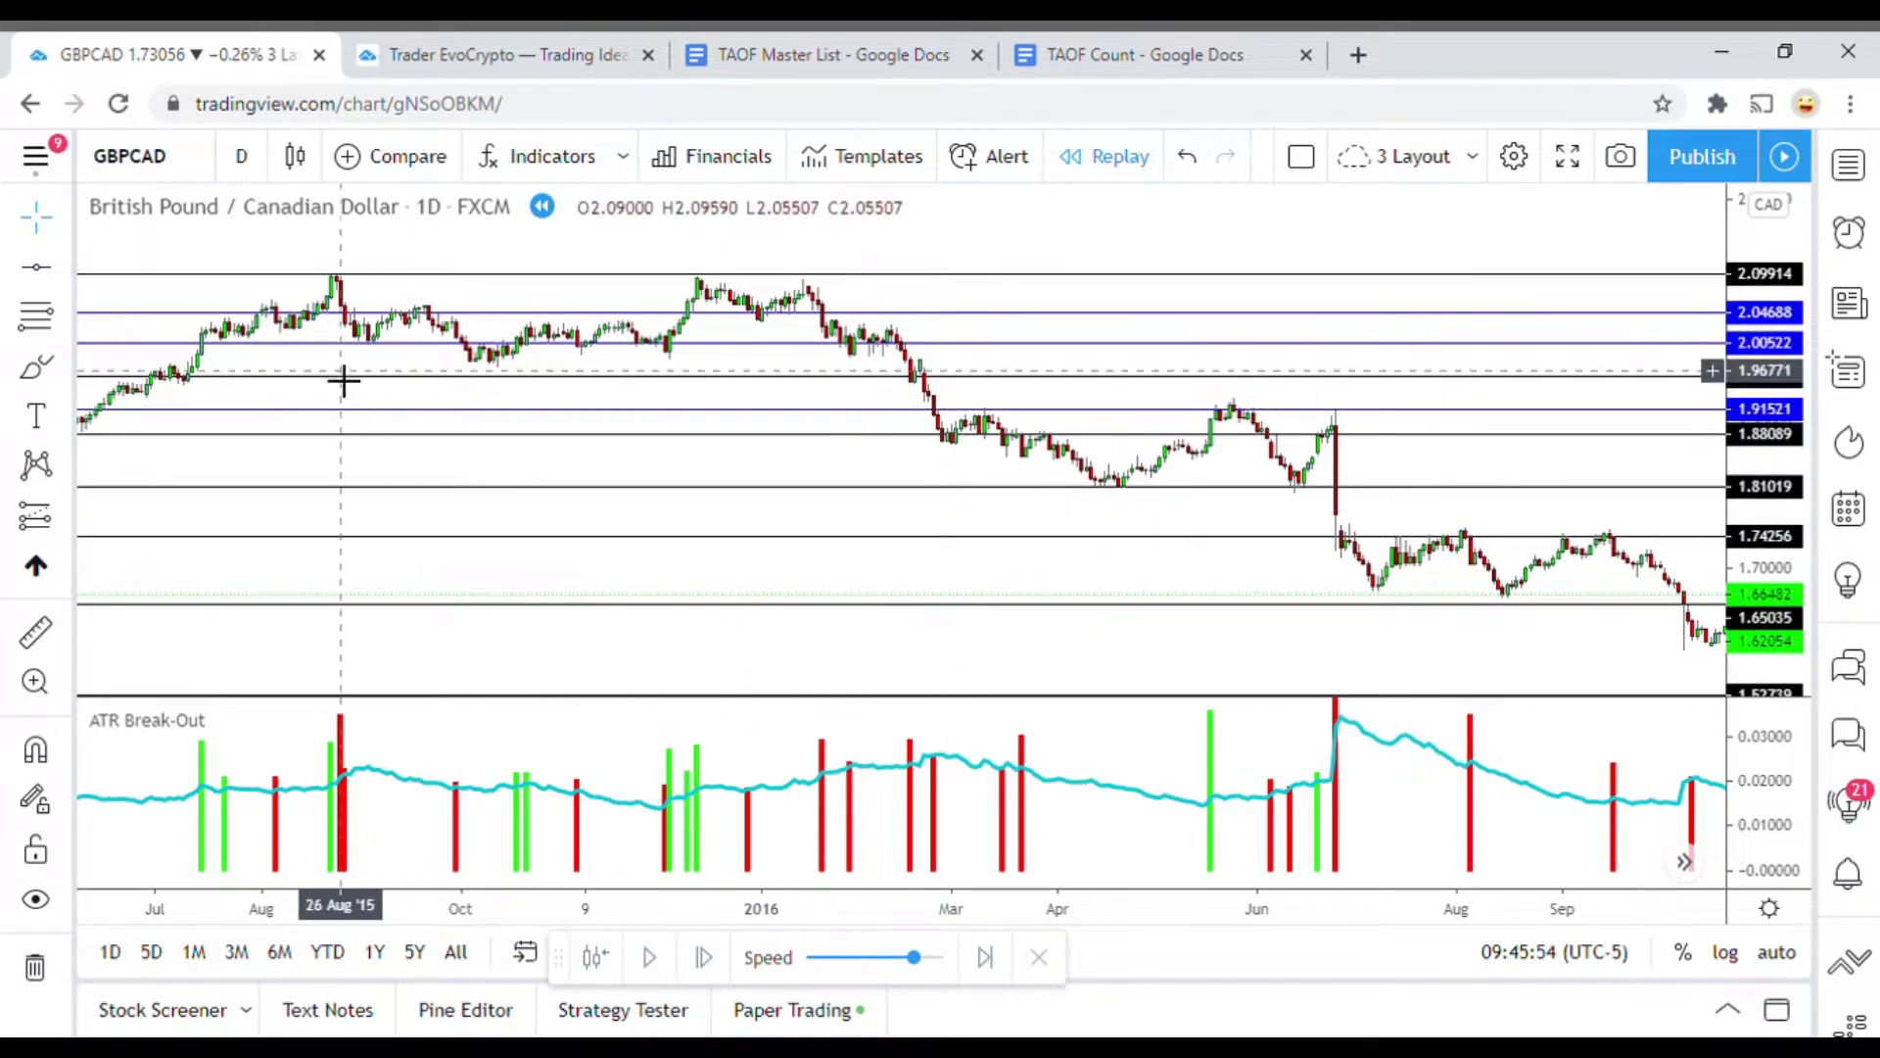
left_click(35, 272)
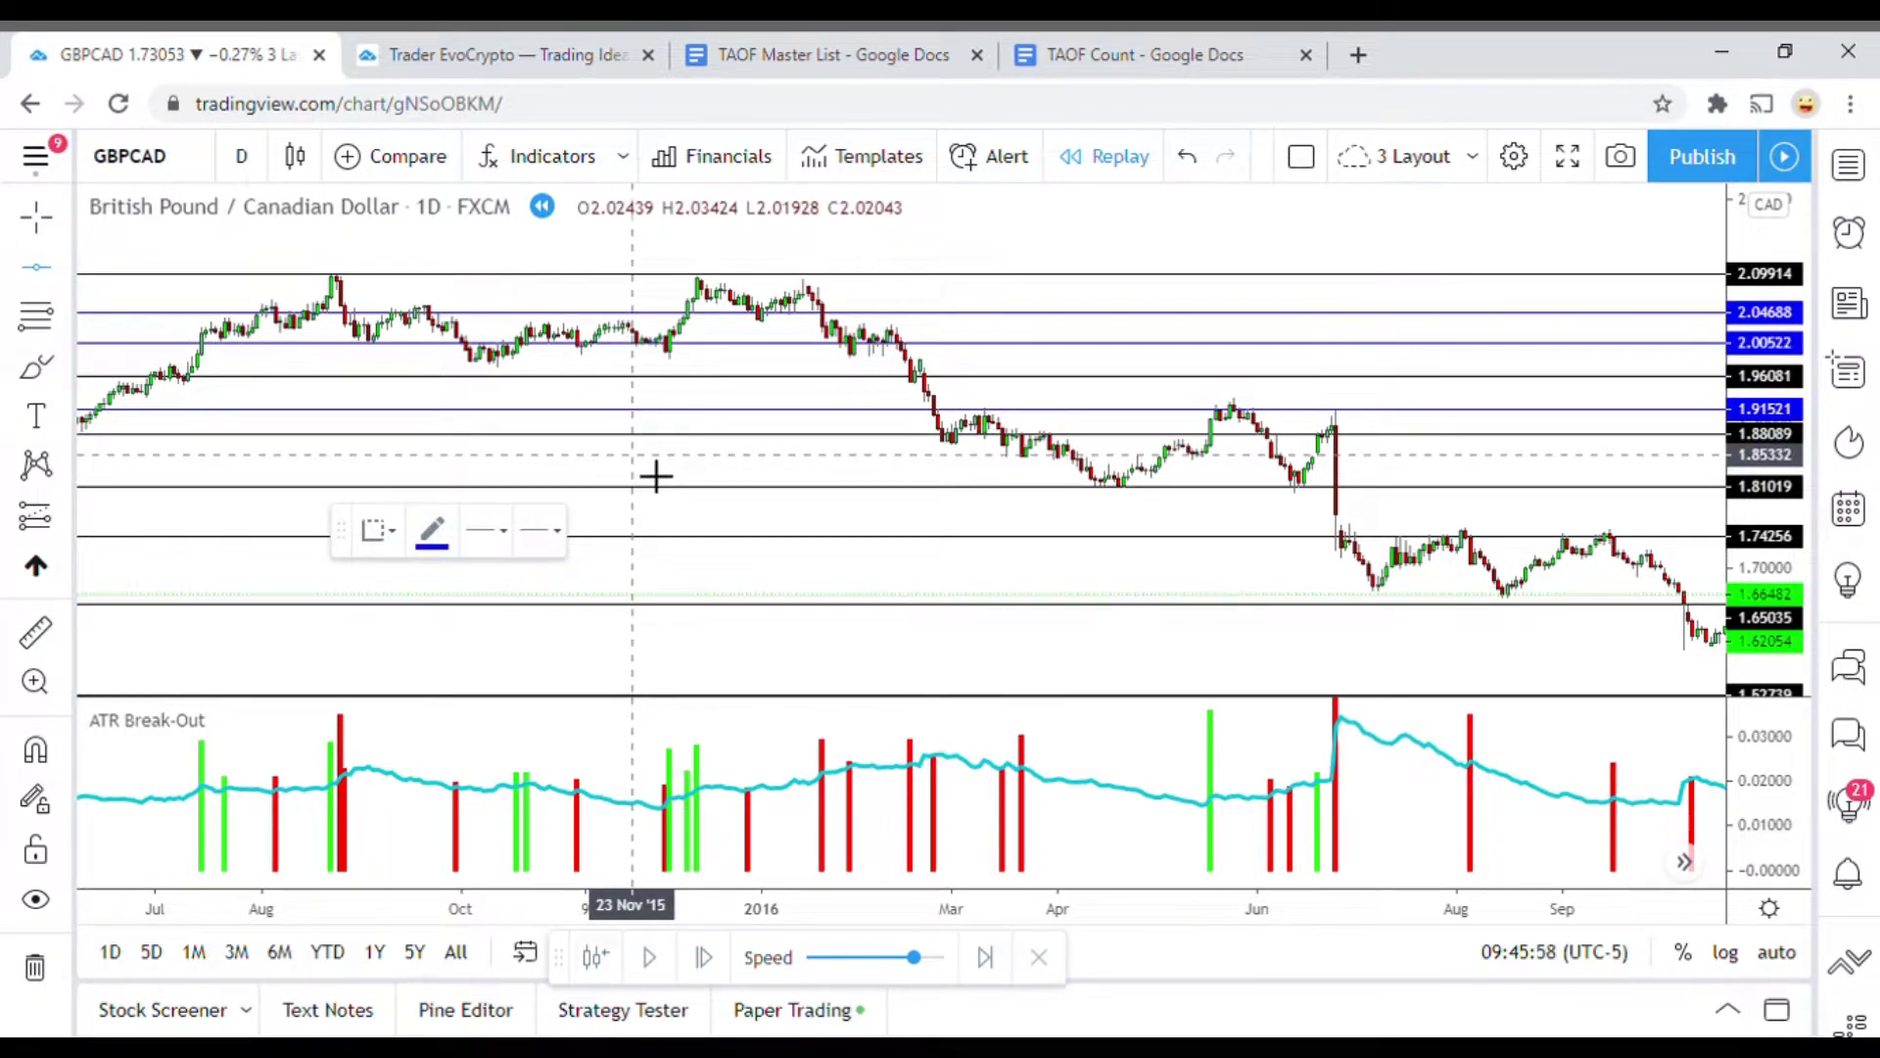
left_click(656, 477)
Add a blue horizontal line at about 1.7764, between the 1.7426 and 1.8102 levels
left_click_drag(1070, 600, 1057, 547)
scroll(1061, 549, "down", 4)
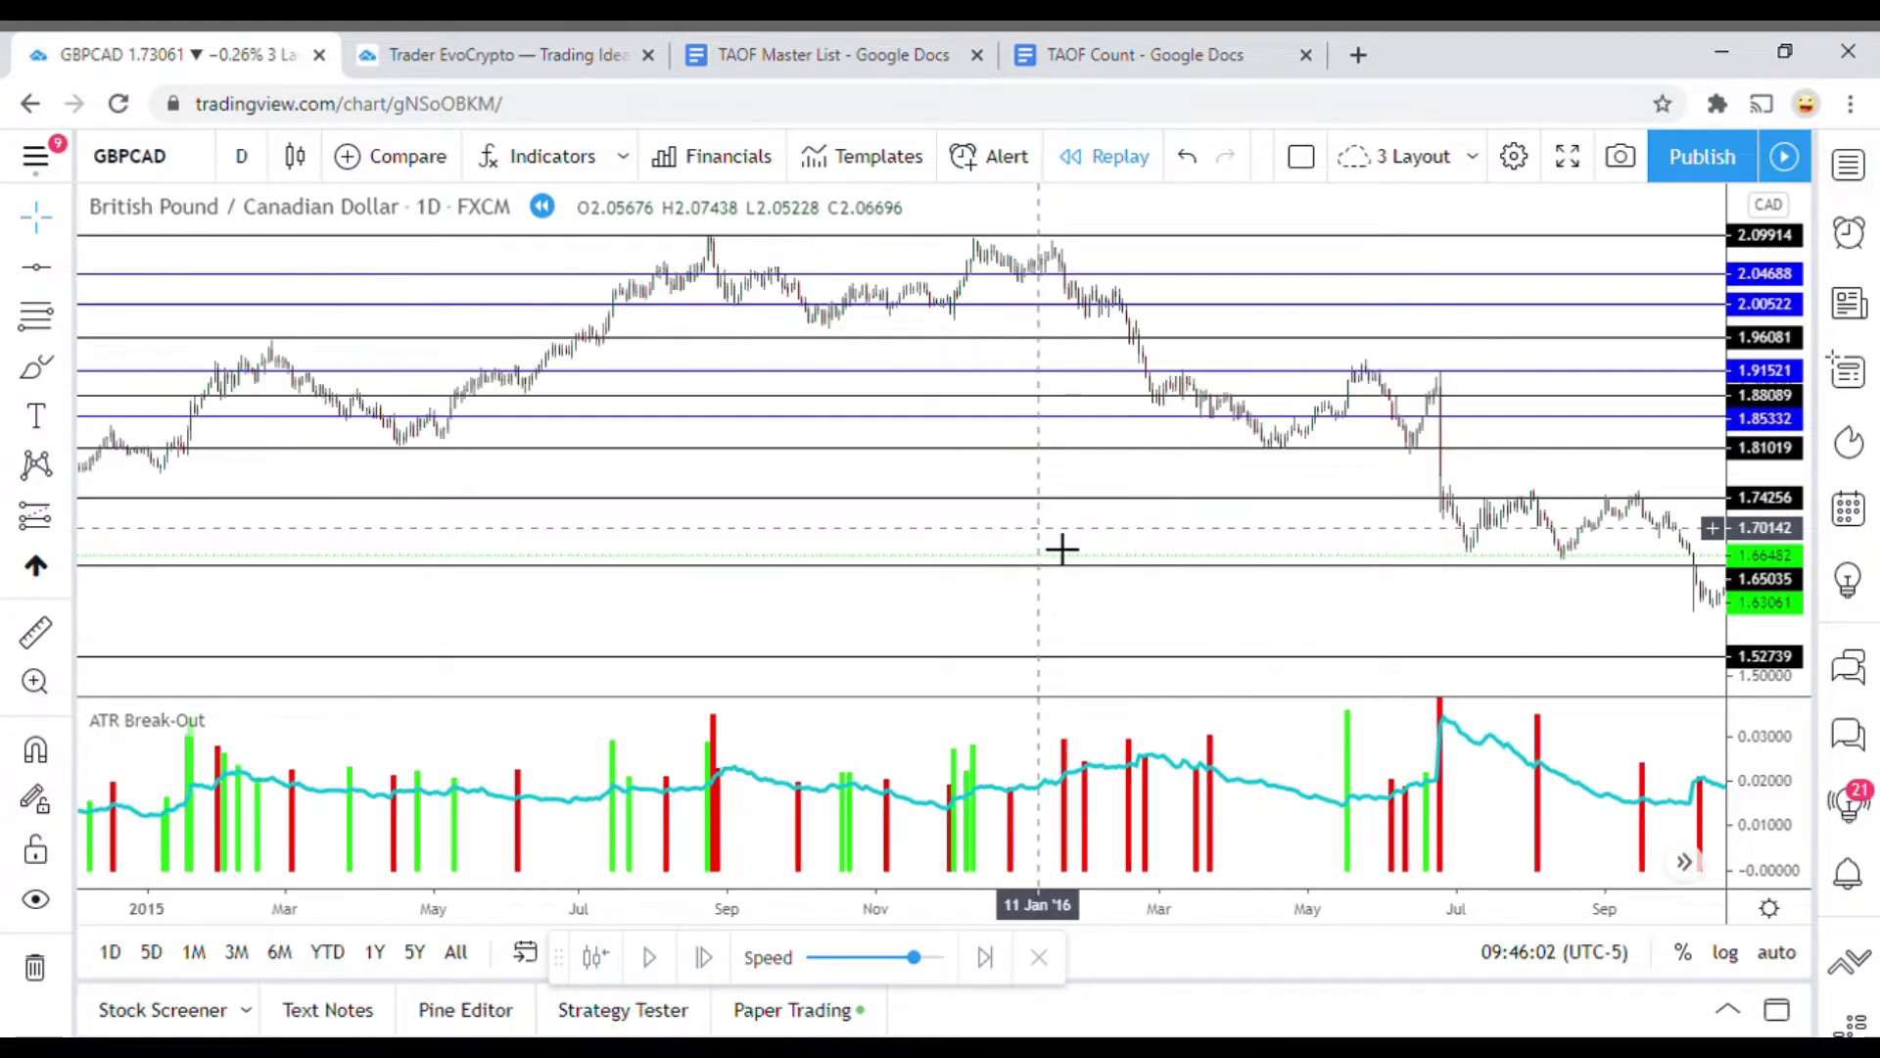
left_click_drag(546, 508, 924, 499)
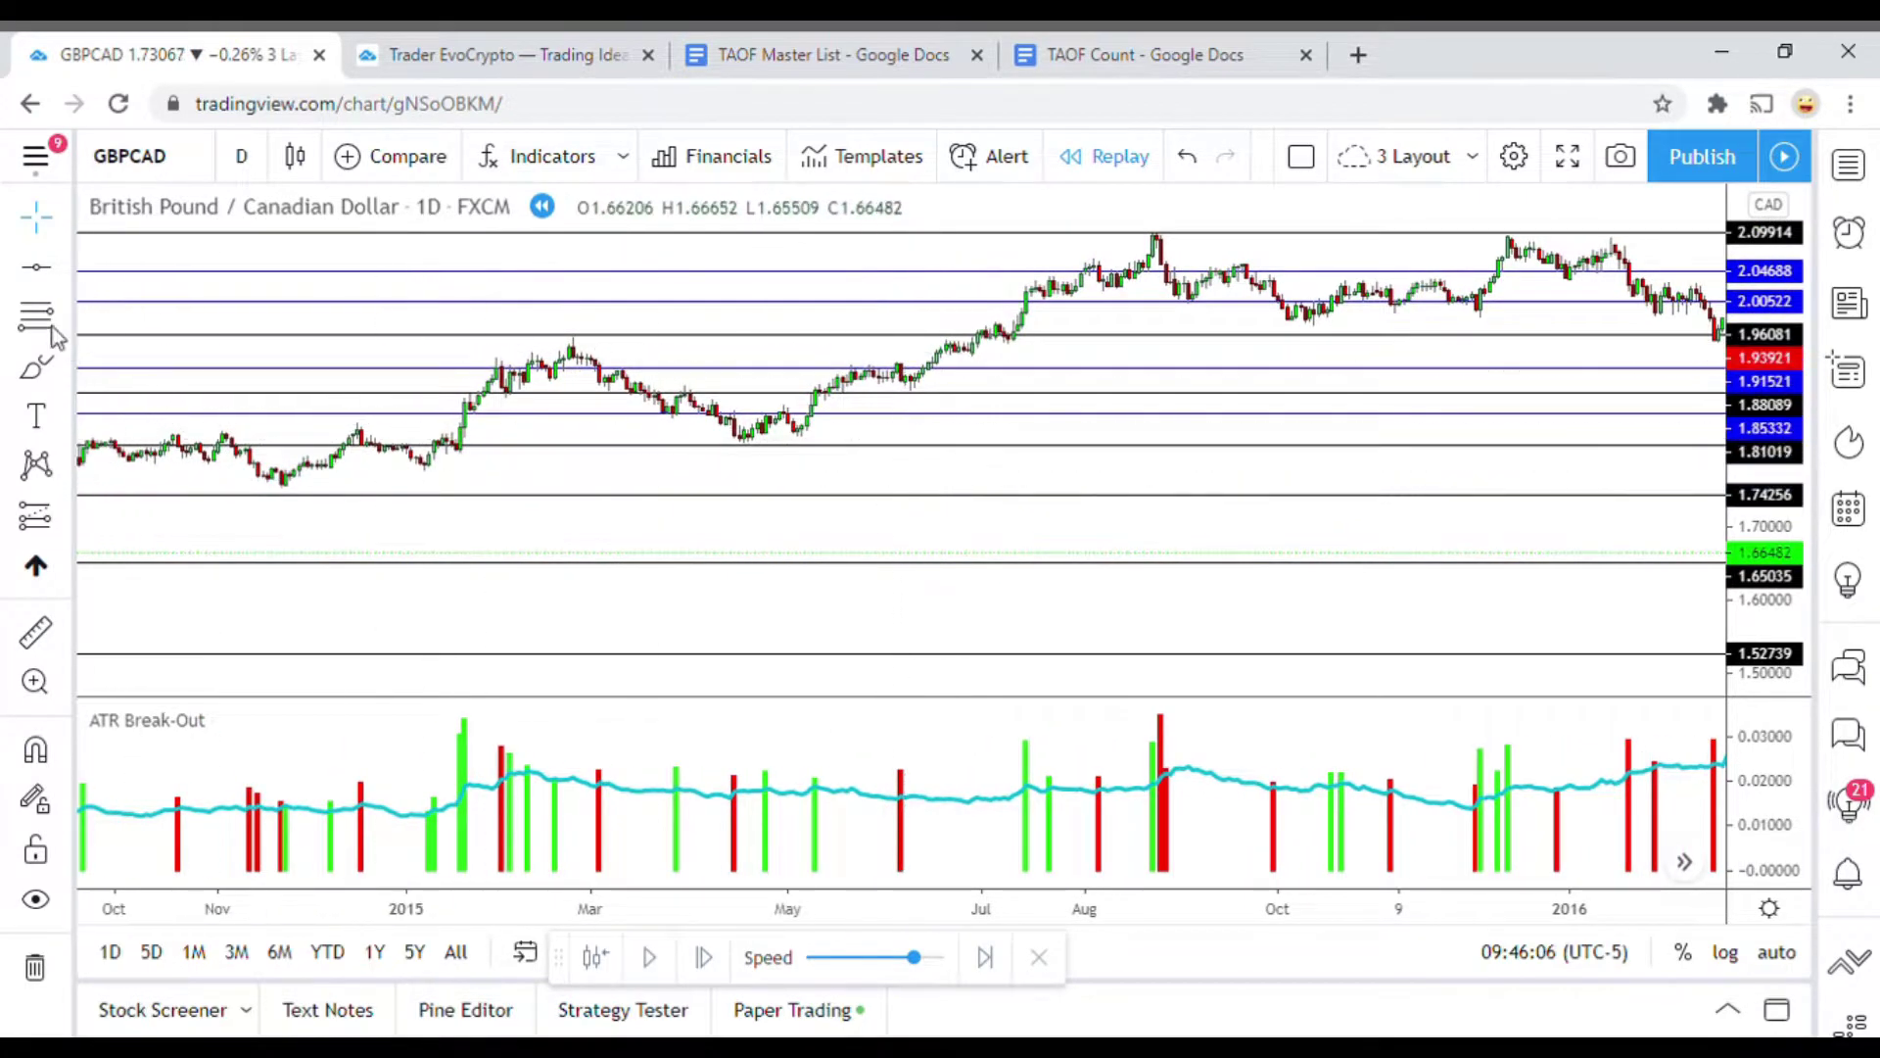
left_click(41, 271)
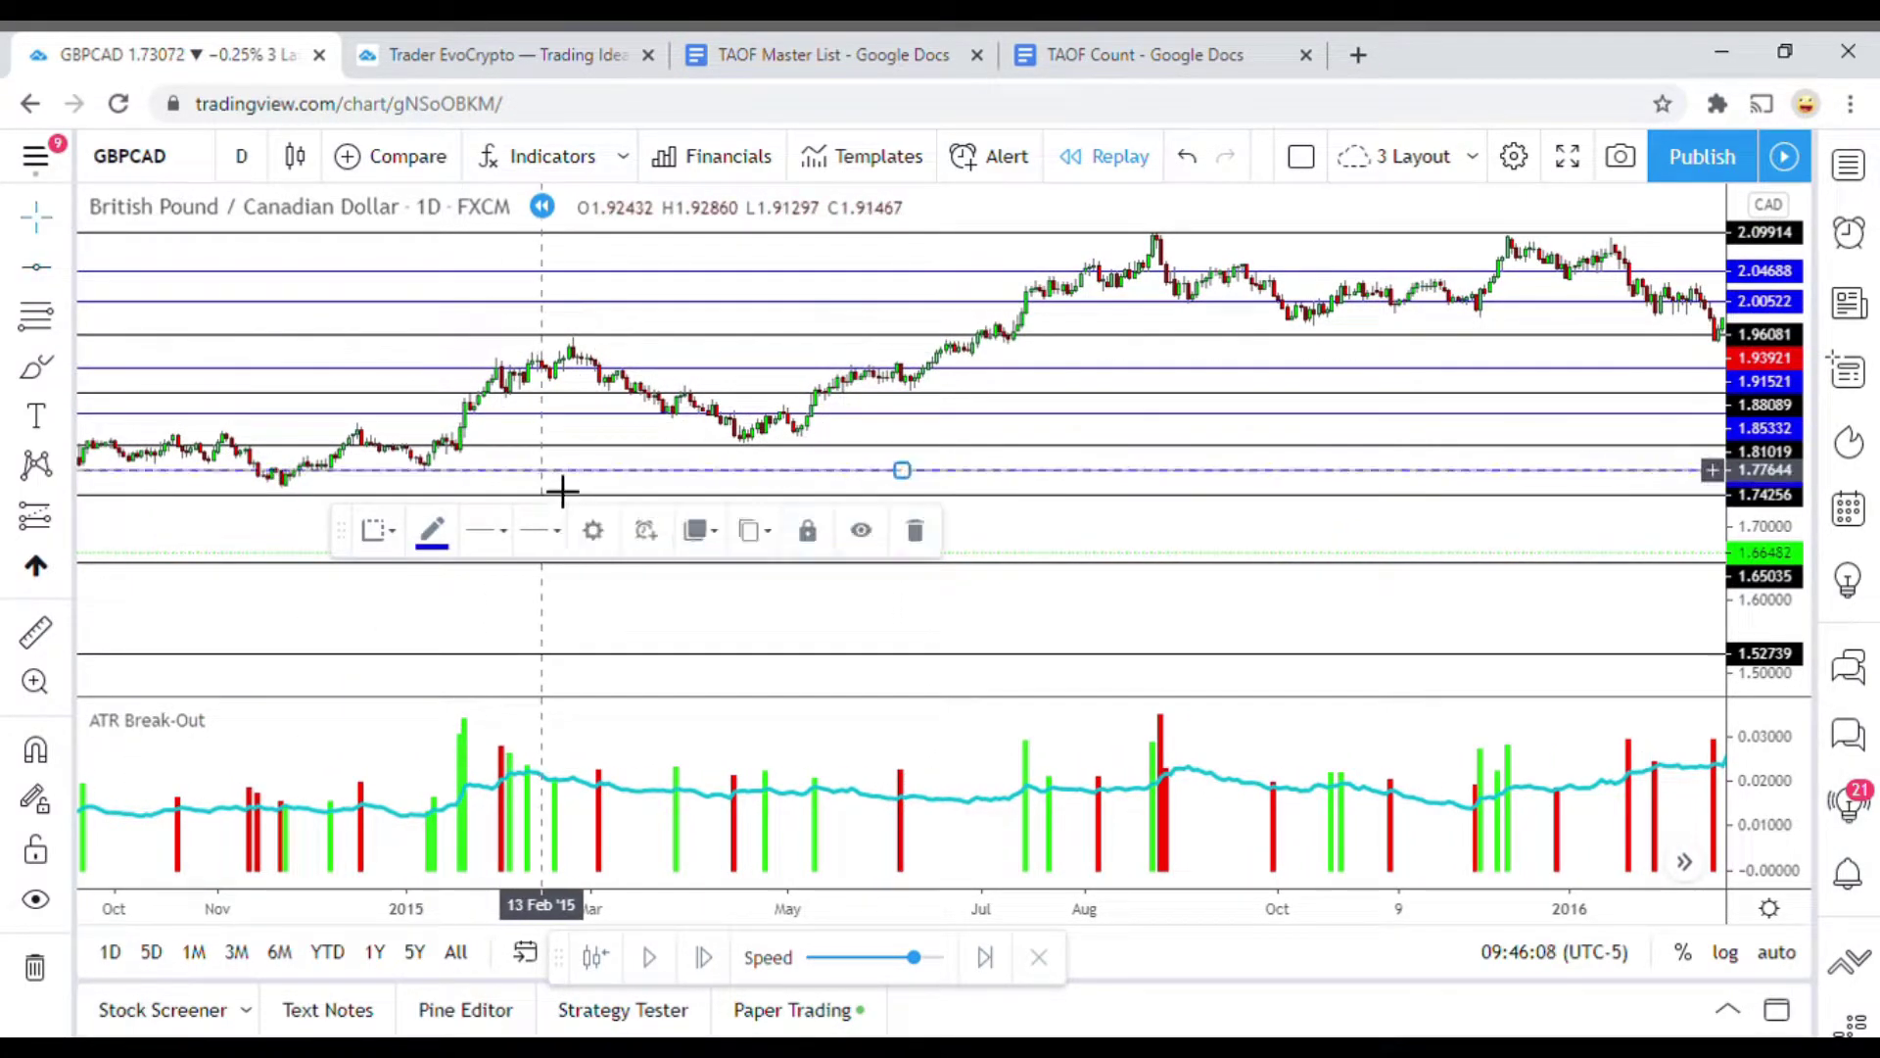
Add a blue horizontal line at about 1.6883, between the 1.6504 and 1.7426 levels
left_click_drag(1125, 541, 1244, 520)
scroll(1215, 522, "down", 3)
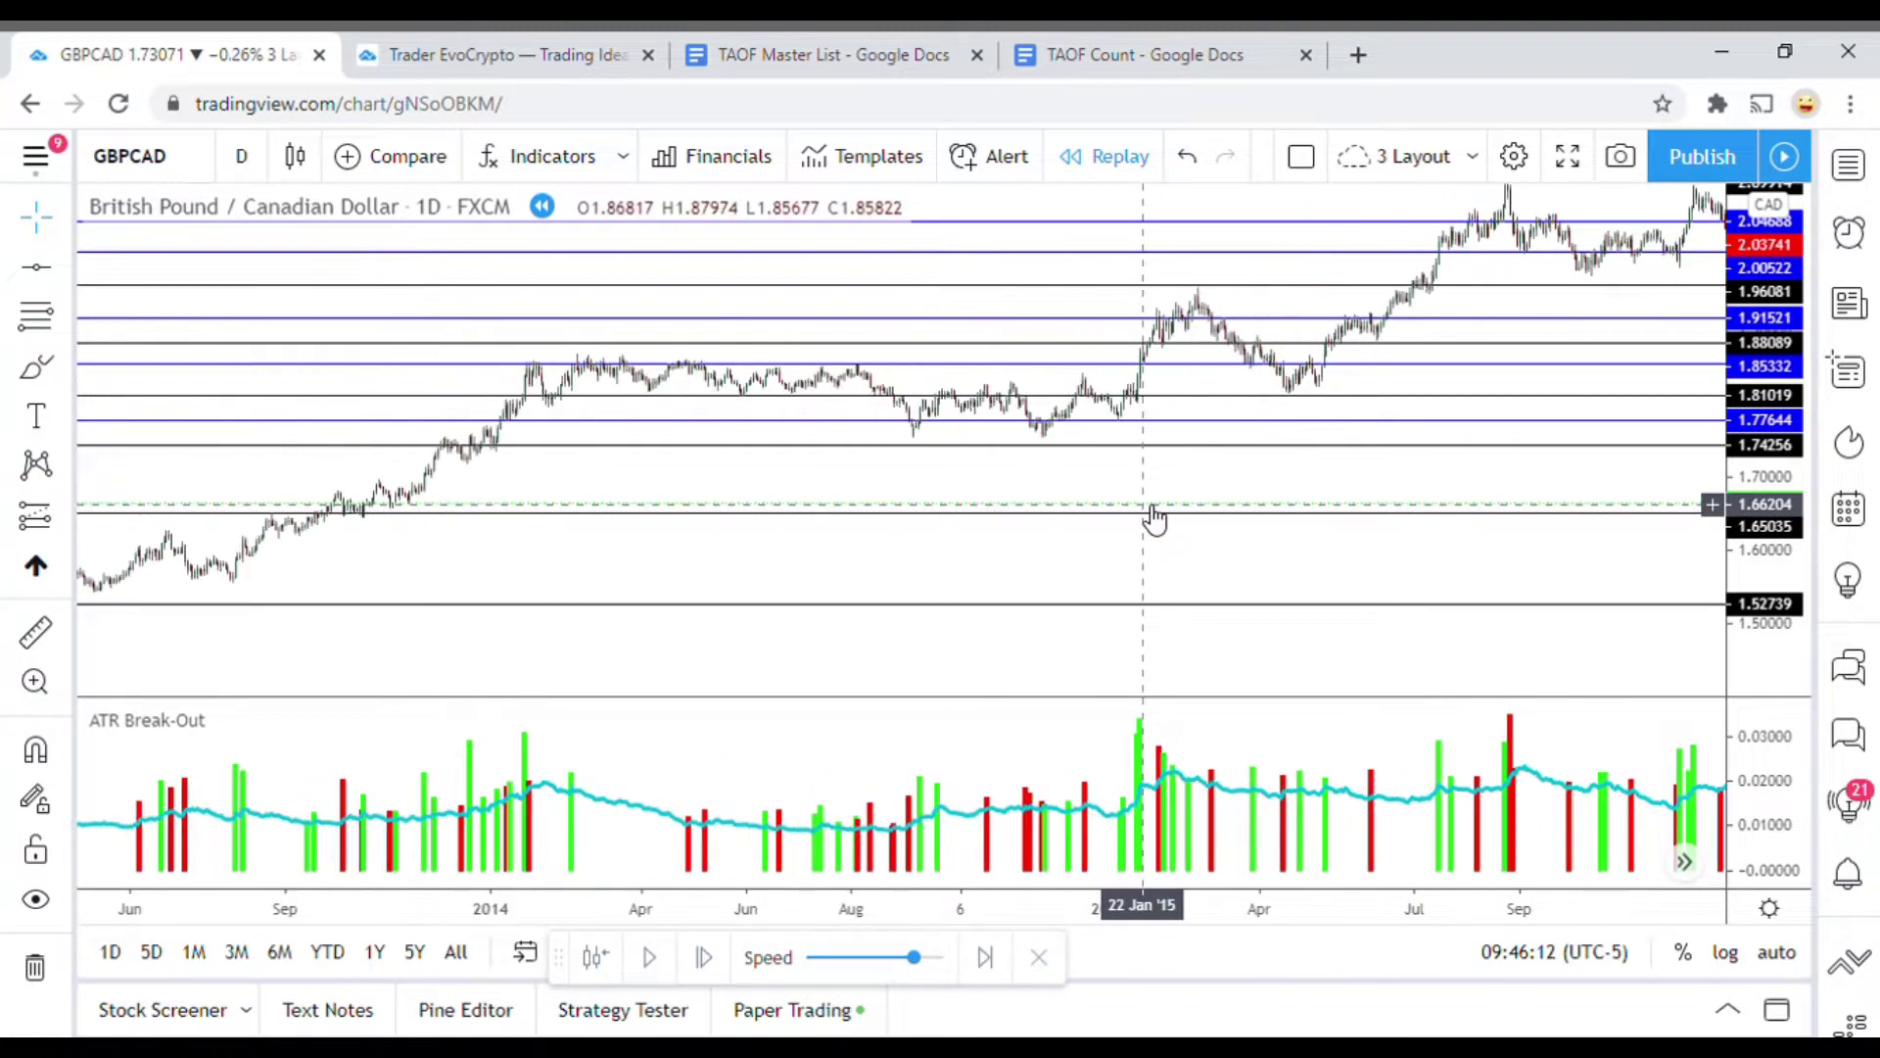
left_click_drag(689, 513, 712, 477)
scroll(712, 477, "up", 2)
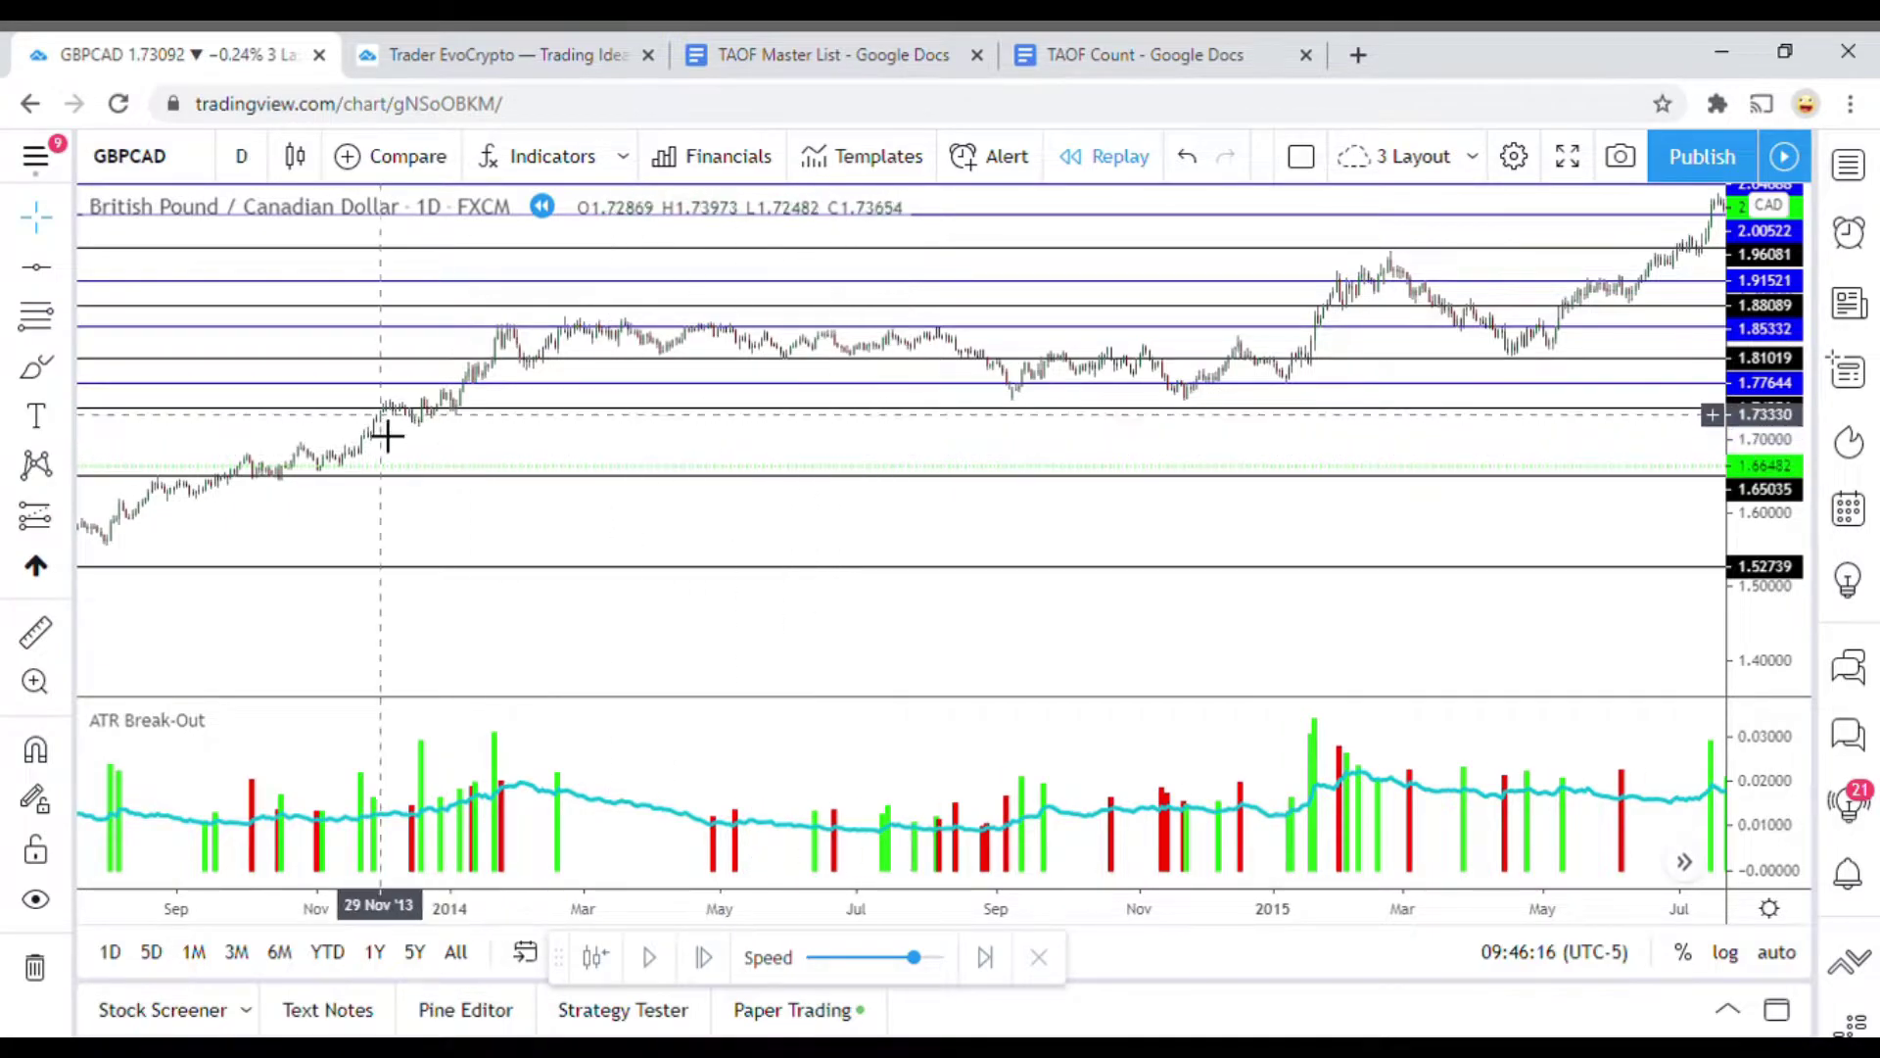
left_click_drag(1184, 462, 1381, 498)
left_click(36, 266)
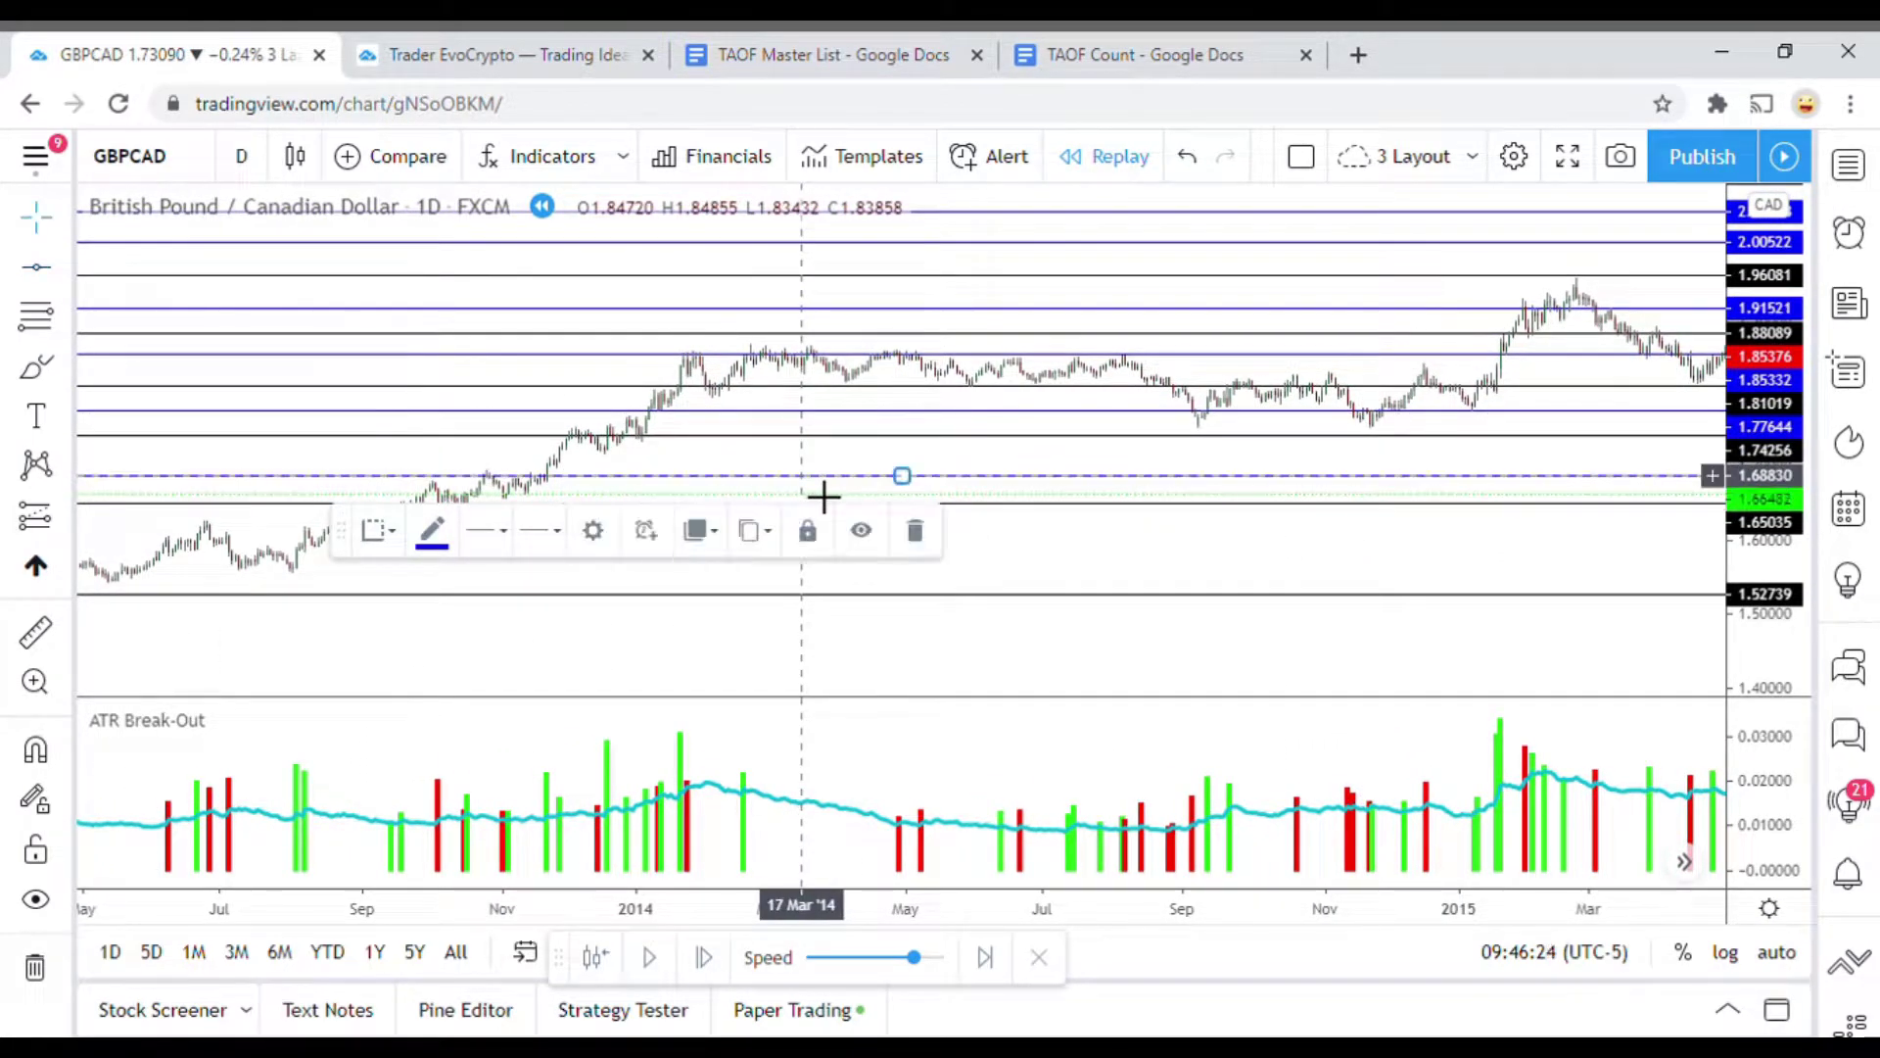
Add a blue horizontal line at about 1.5983, near the October 2016 low, and deselect it
mouse_move(1013, 605)
left_mouse_down()
mouse_move(1062, 597)
mouse_move(1045, 588)
mouse_move(1057, 567)
mouse_move(1181, 552)
left_mouse_up()
scroll(1180, 551, "down", 3)
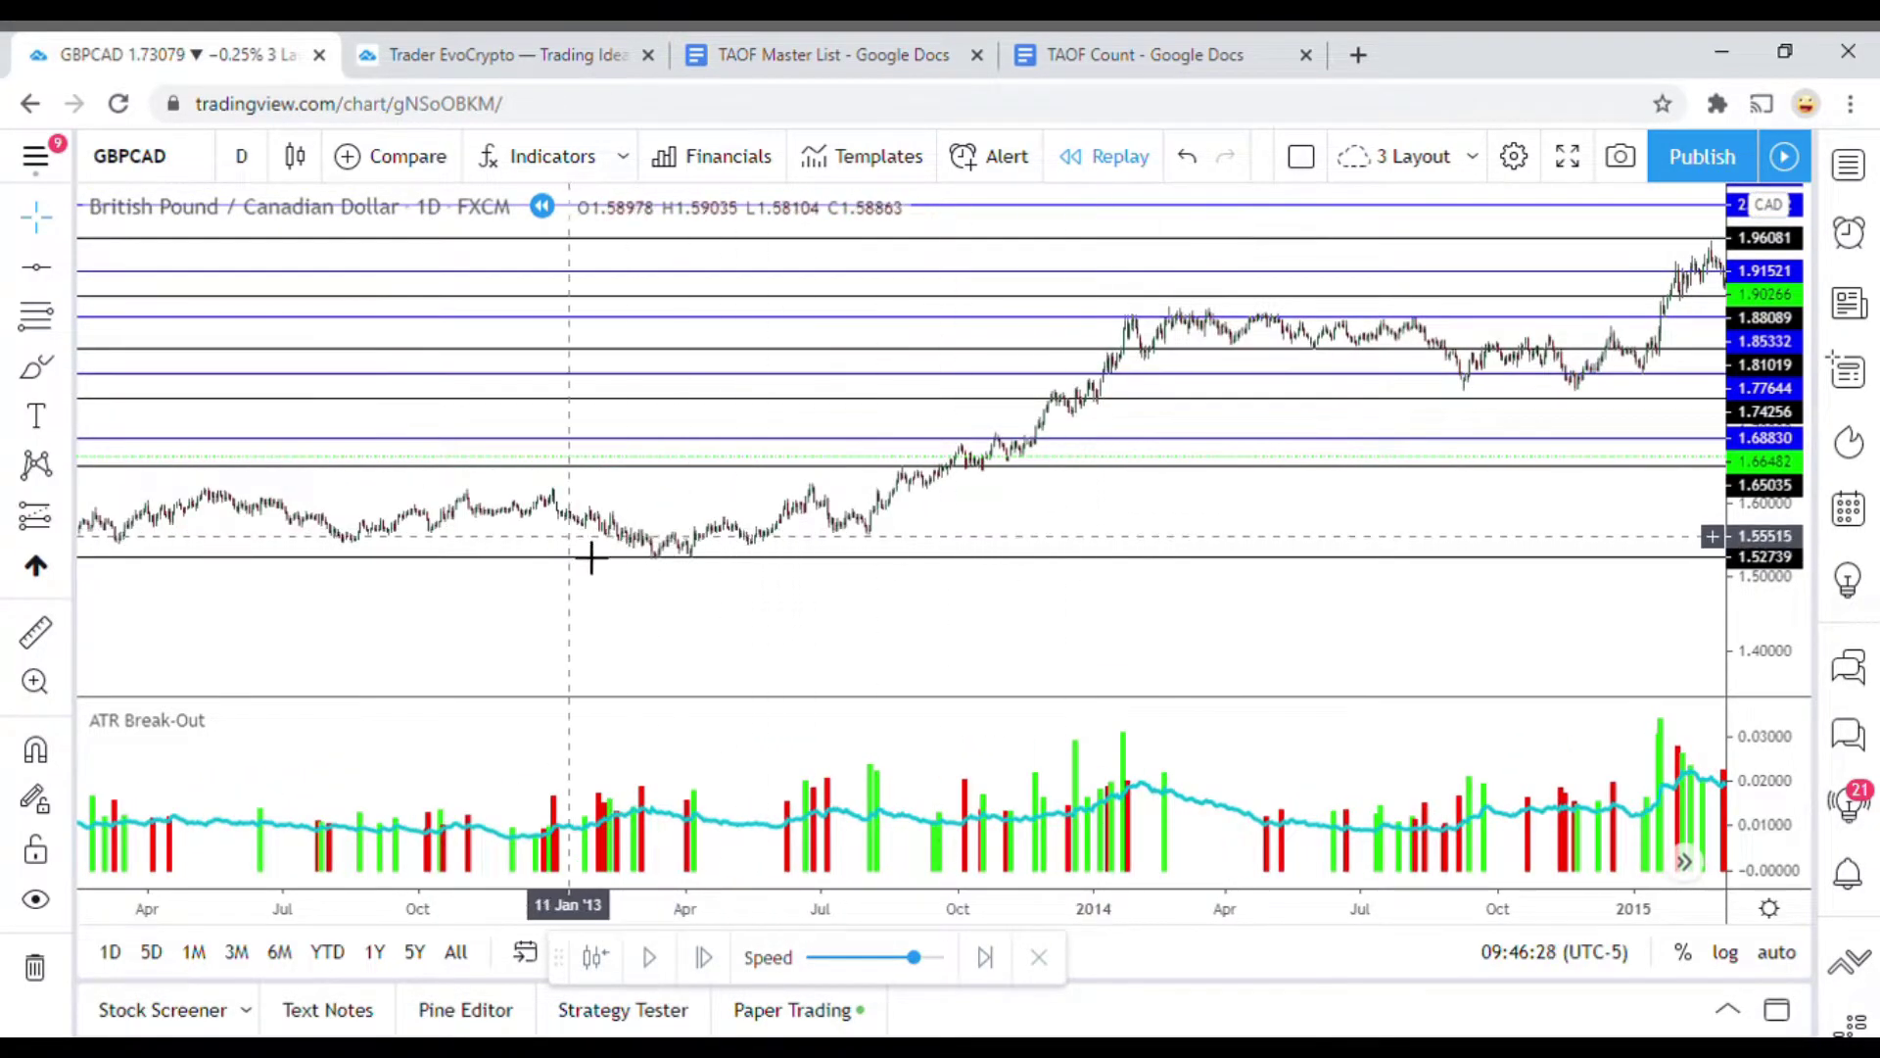
left_click_drag(1238, 537, 315, 558)
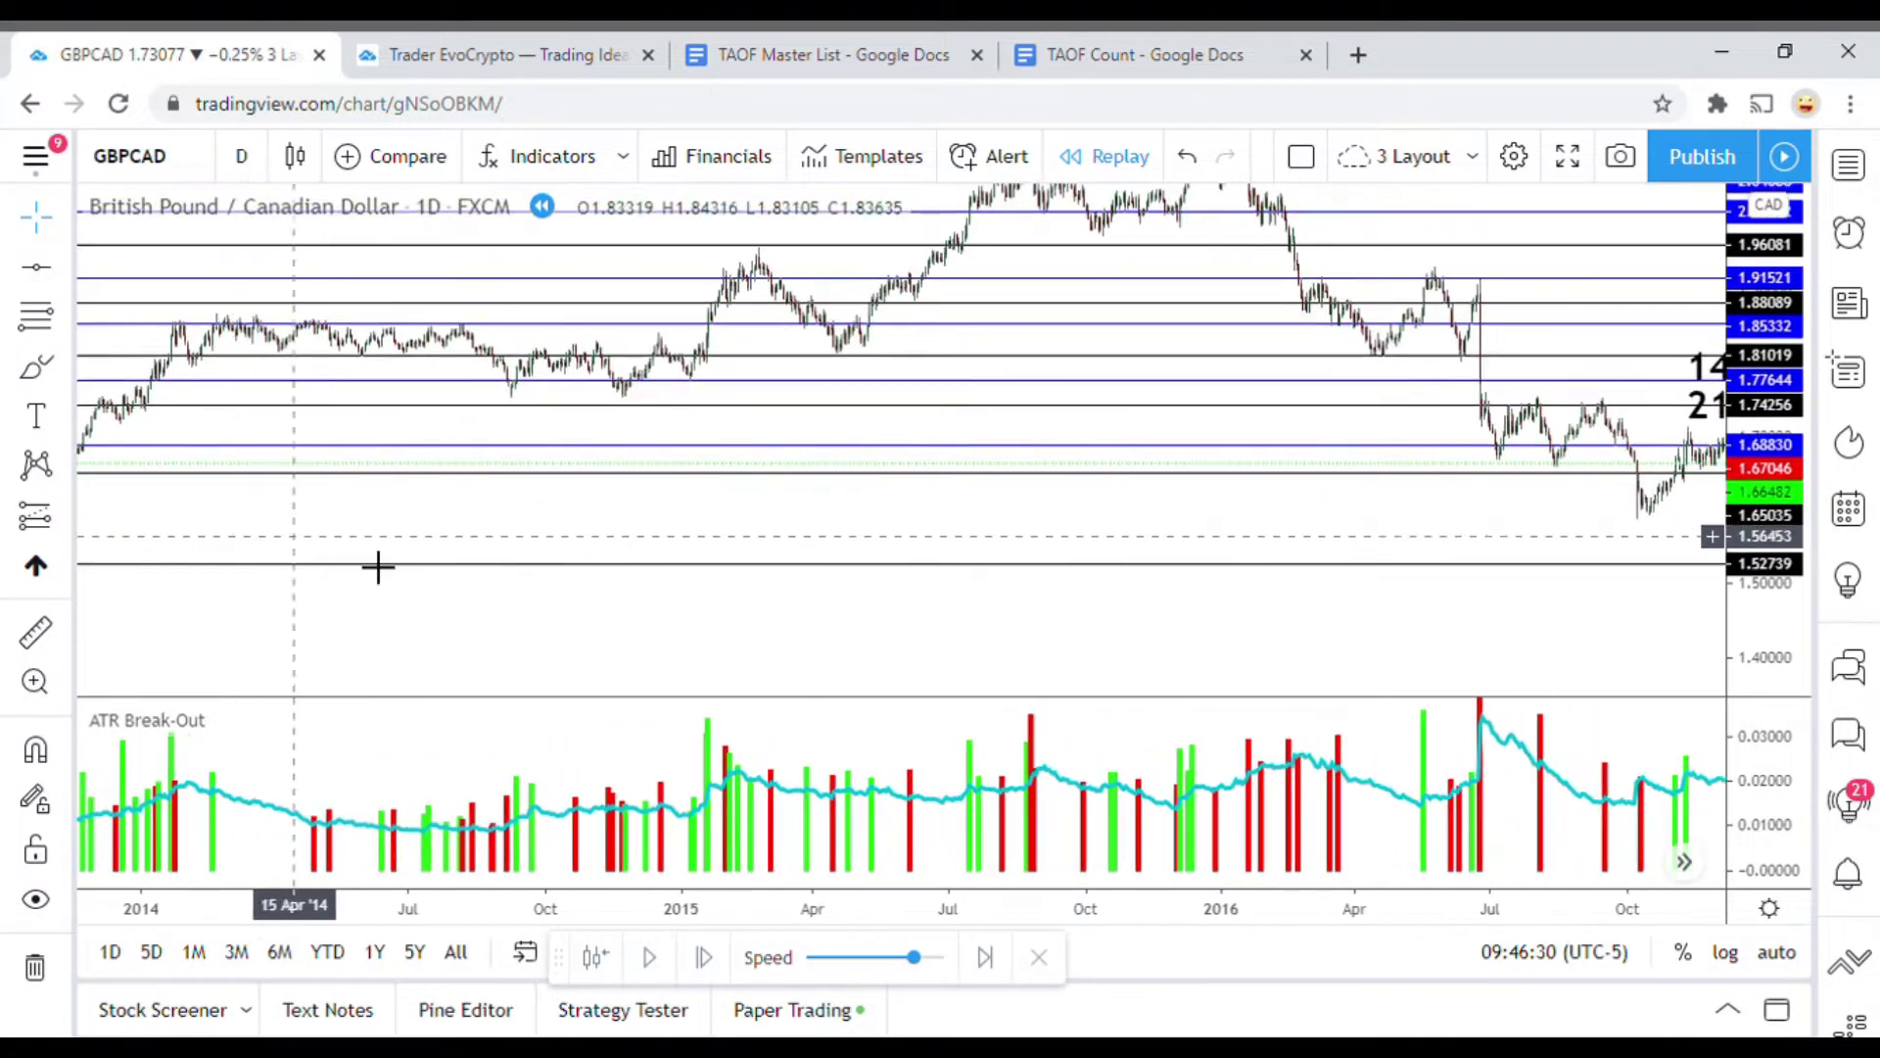
left_click_drag(1278, 557, 500, 583)
scroll(584, 609, "up", 2)
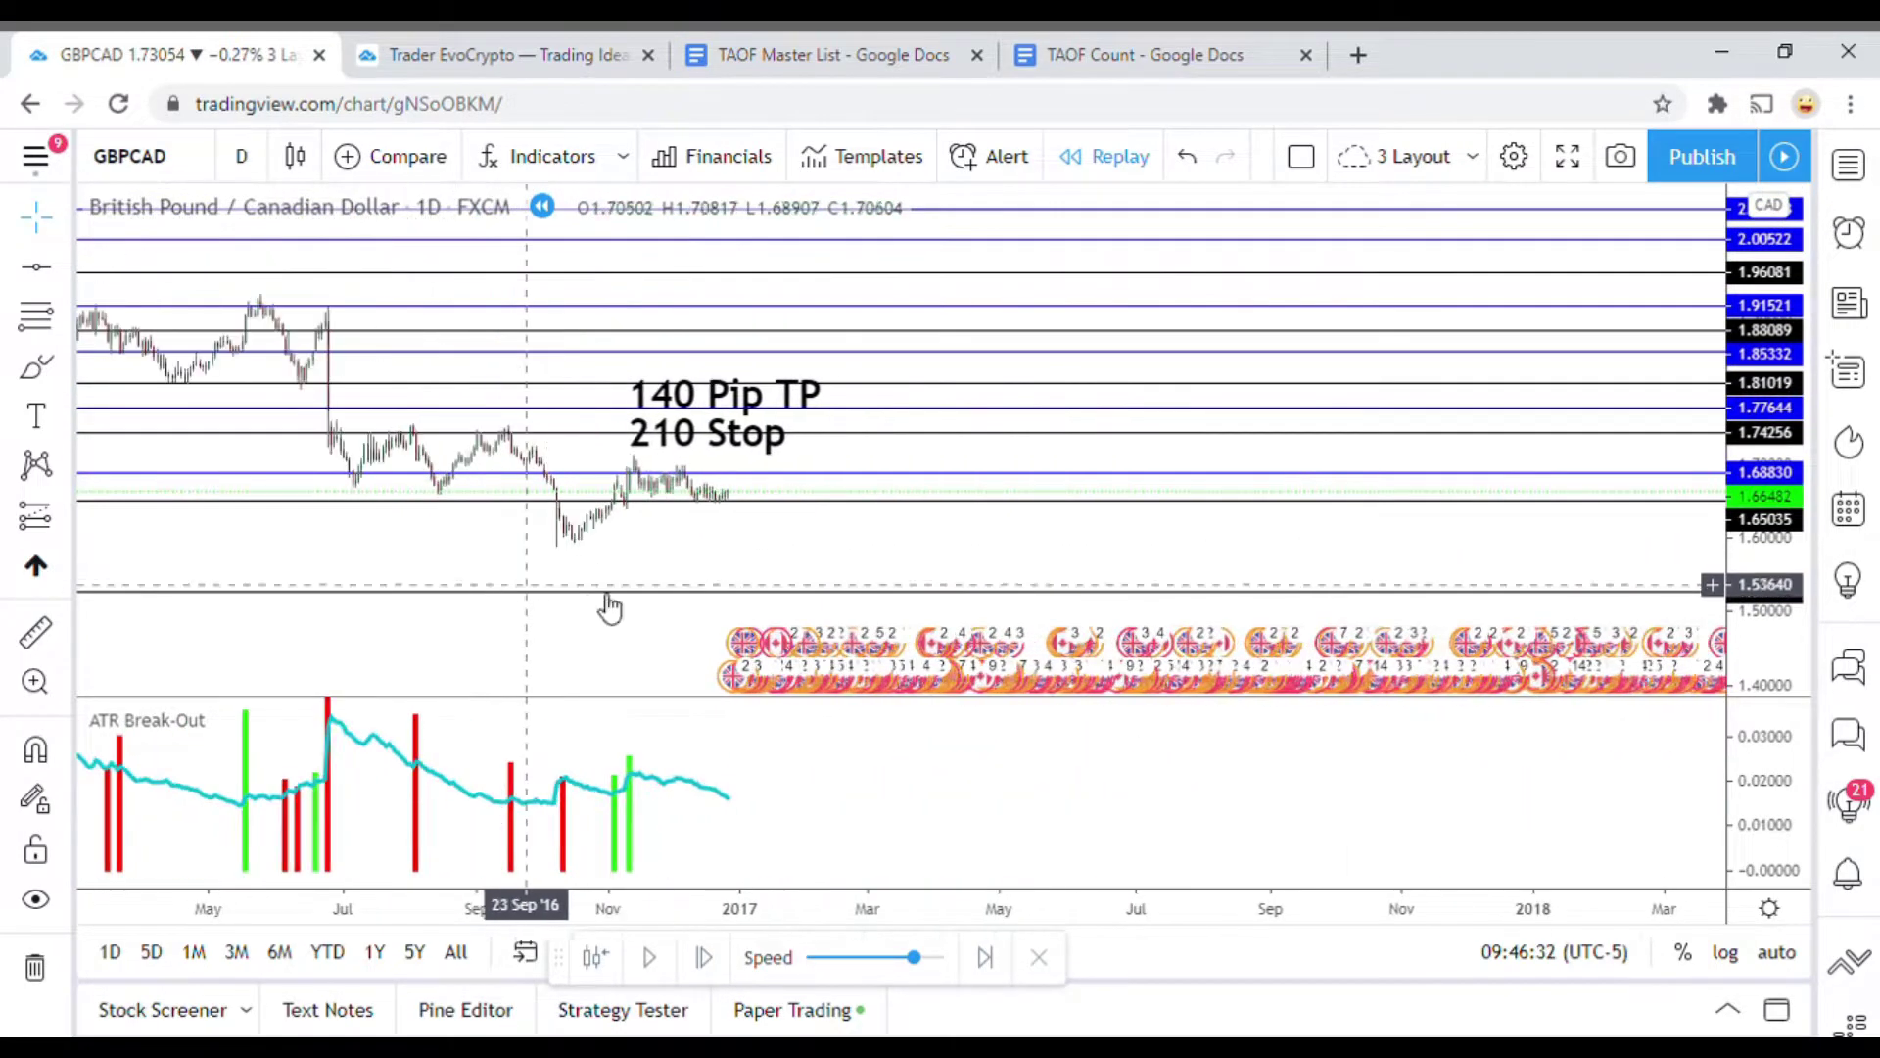
left_click_drag(739, 595, 1251, 601)
scroll(1251, 600, "up", 2)
left_click_drag(961, 584, 1028, 573)
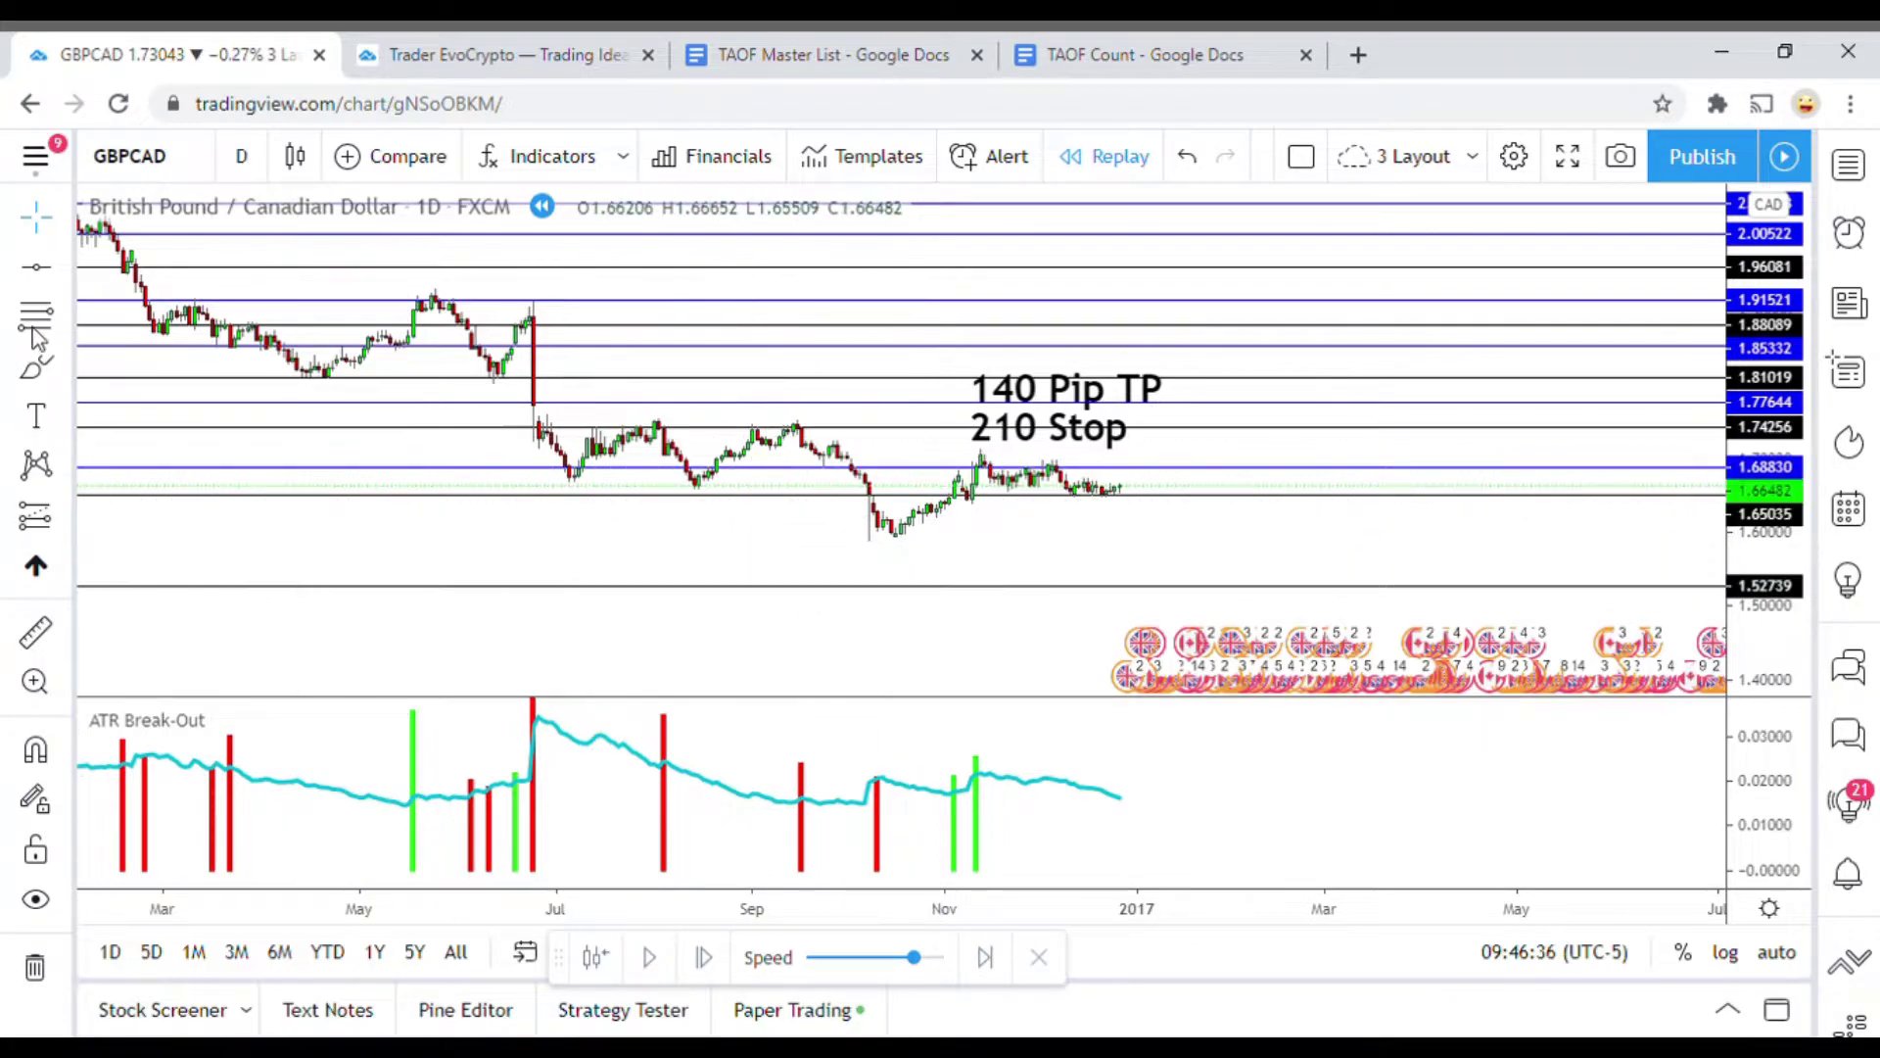
left_click(36, 277)
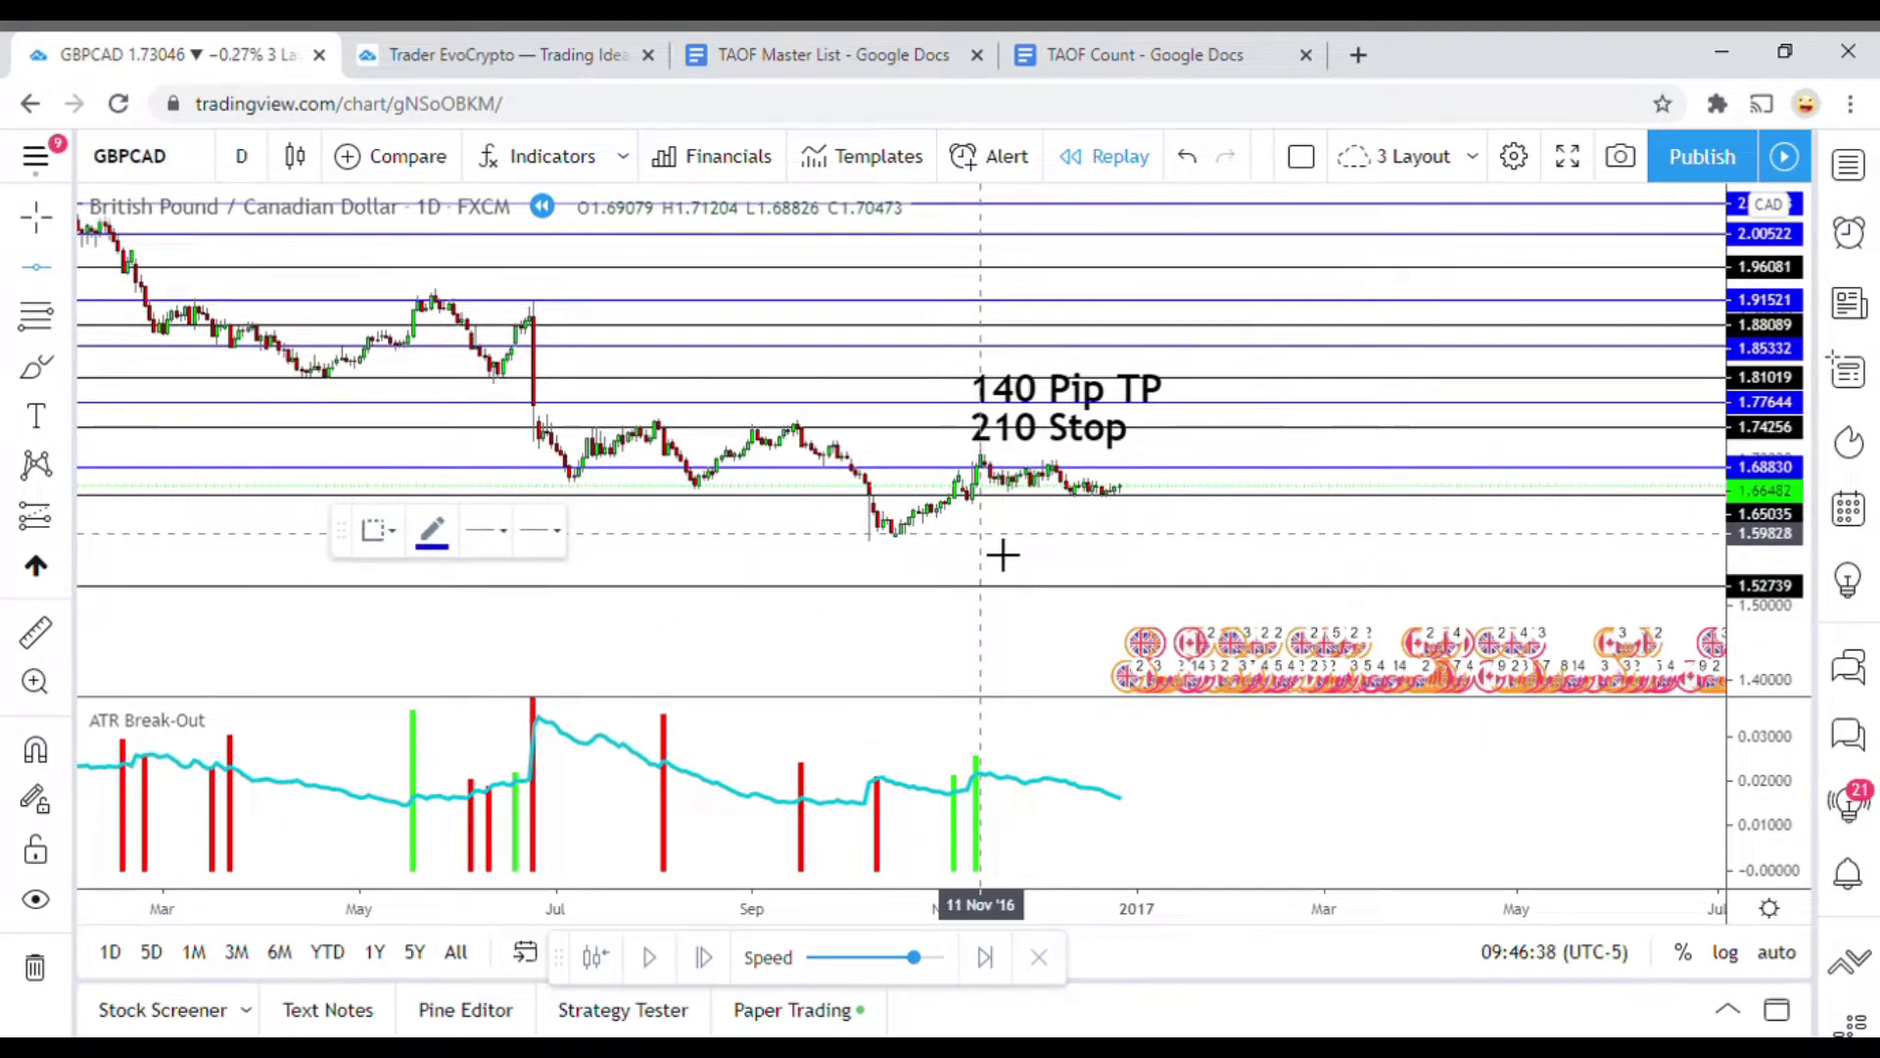
left_click(1002, 555)
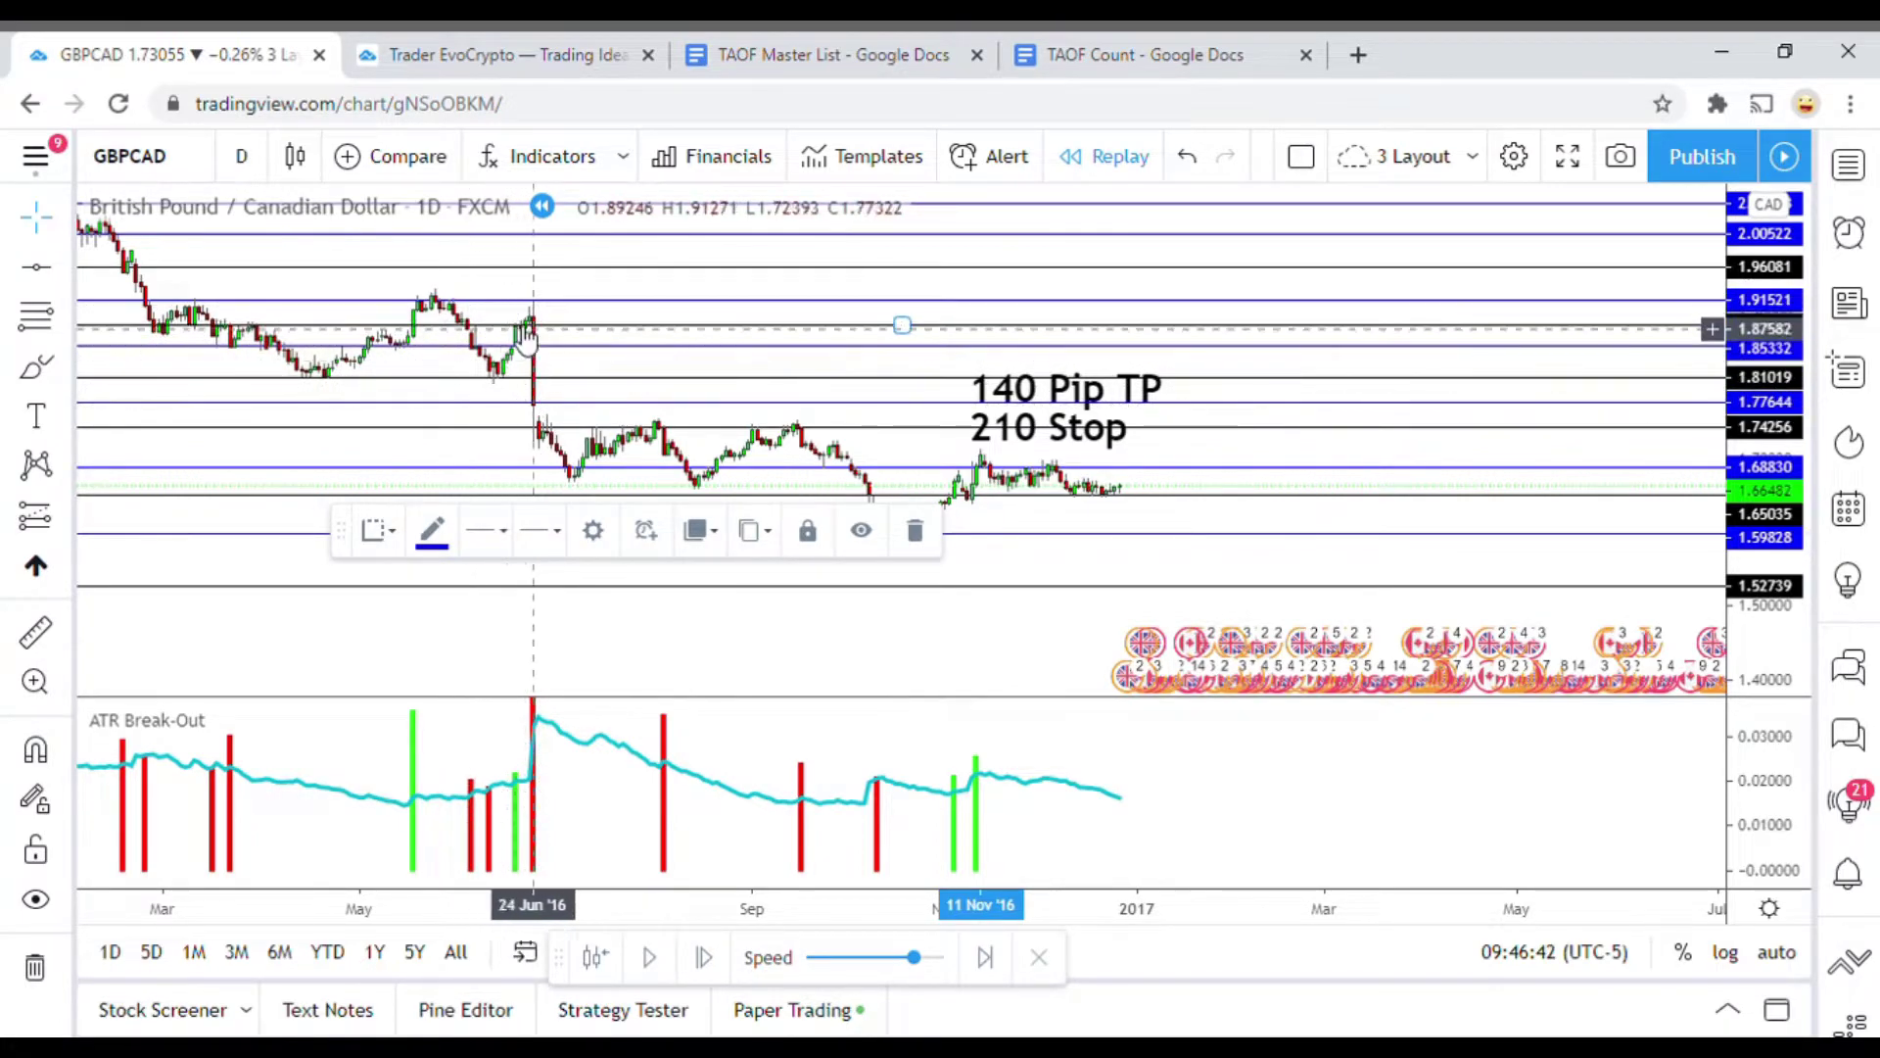
left_click(798, 646)
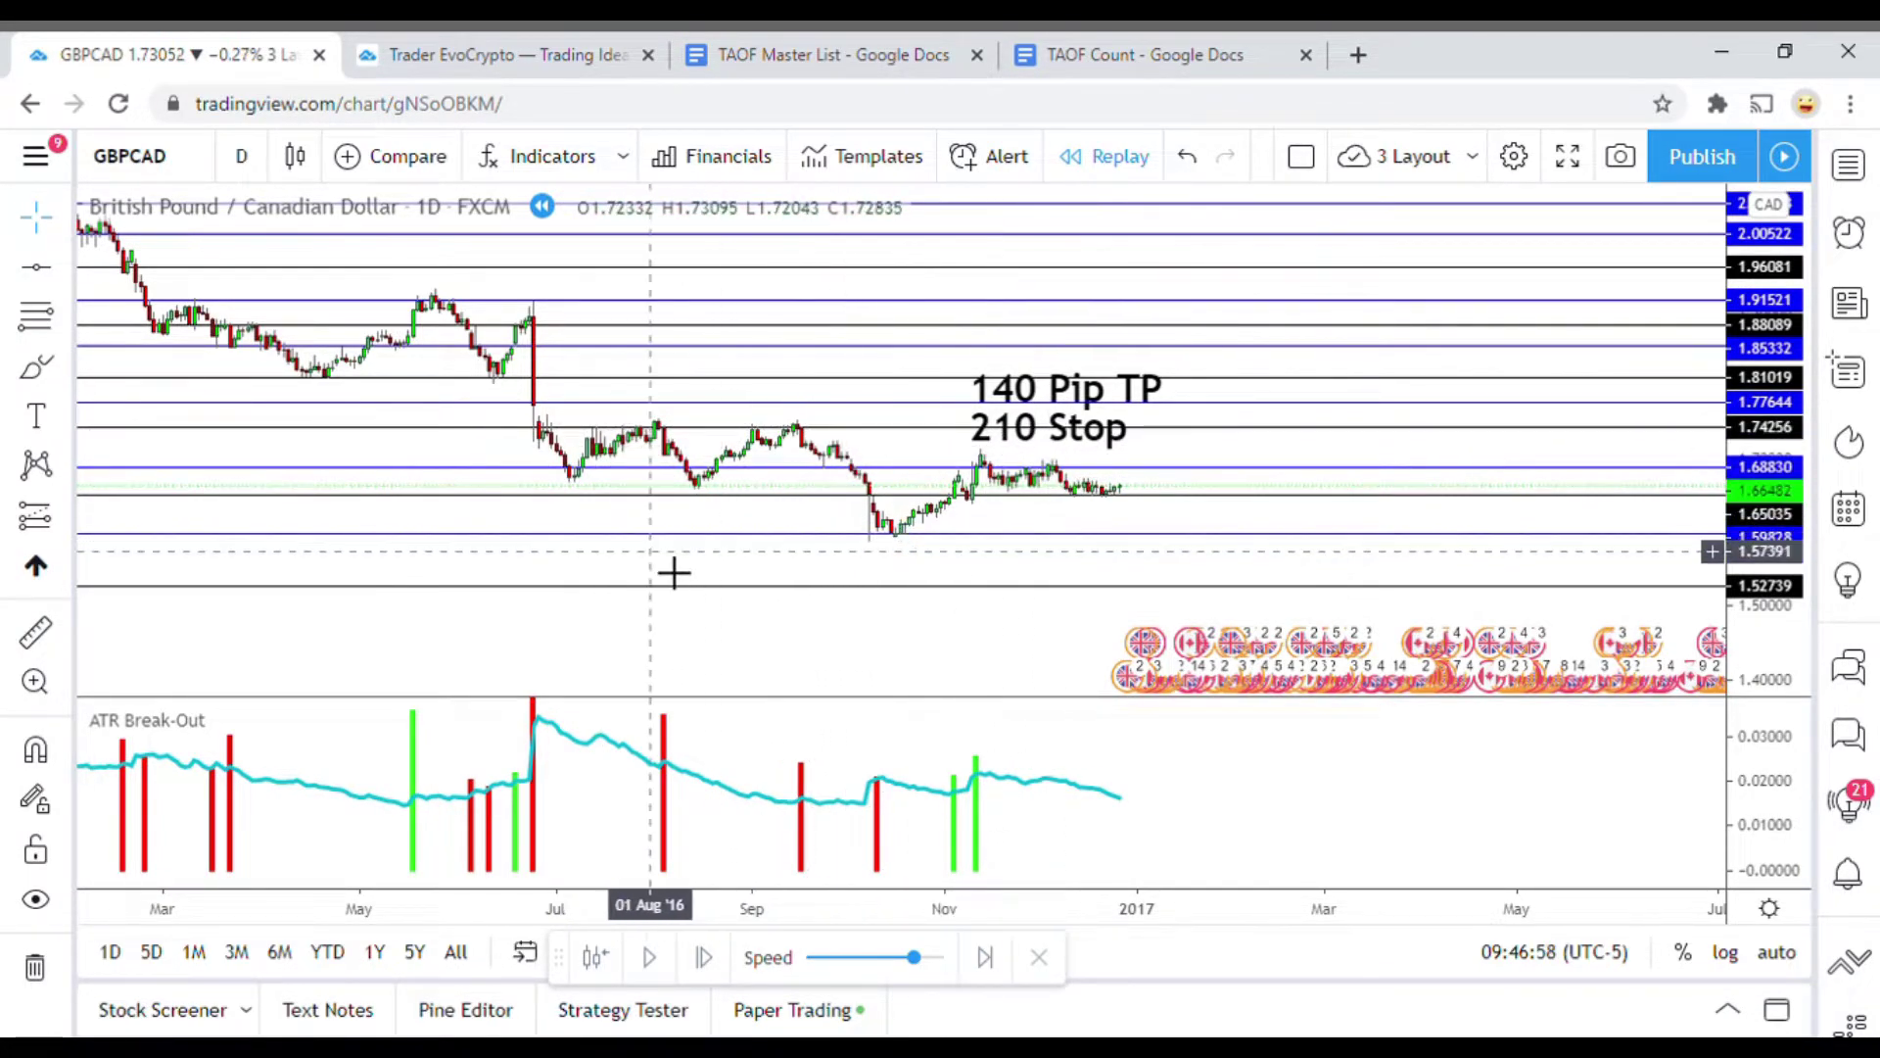
Add a blue horizontal line at about 1.5608, between the 1.5274 and 1.5983 levels, and deselect it
scroll(1053, 588, "down", 5)
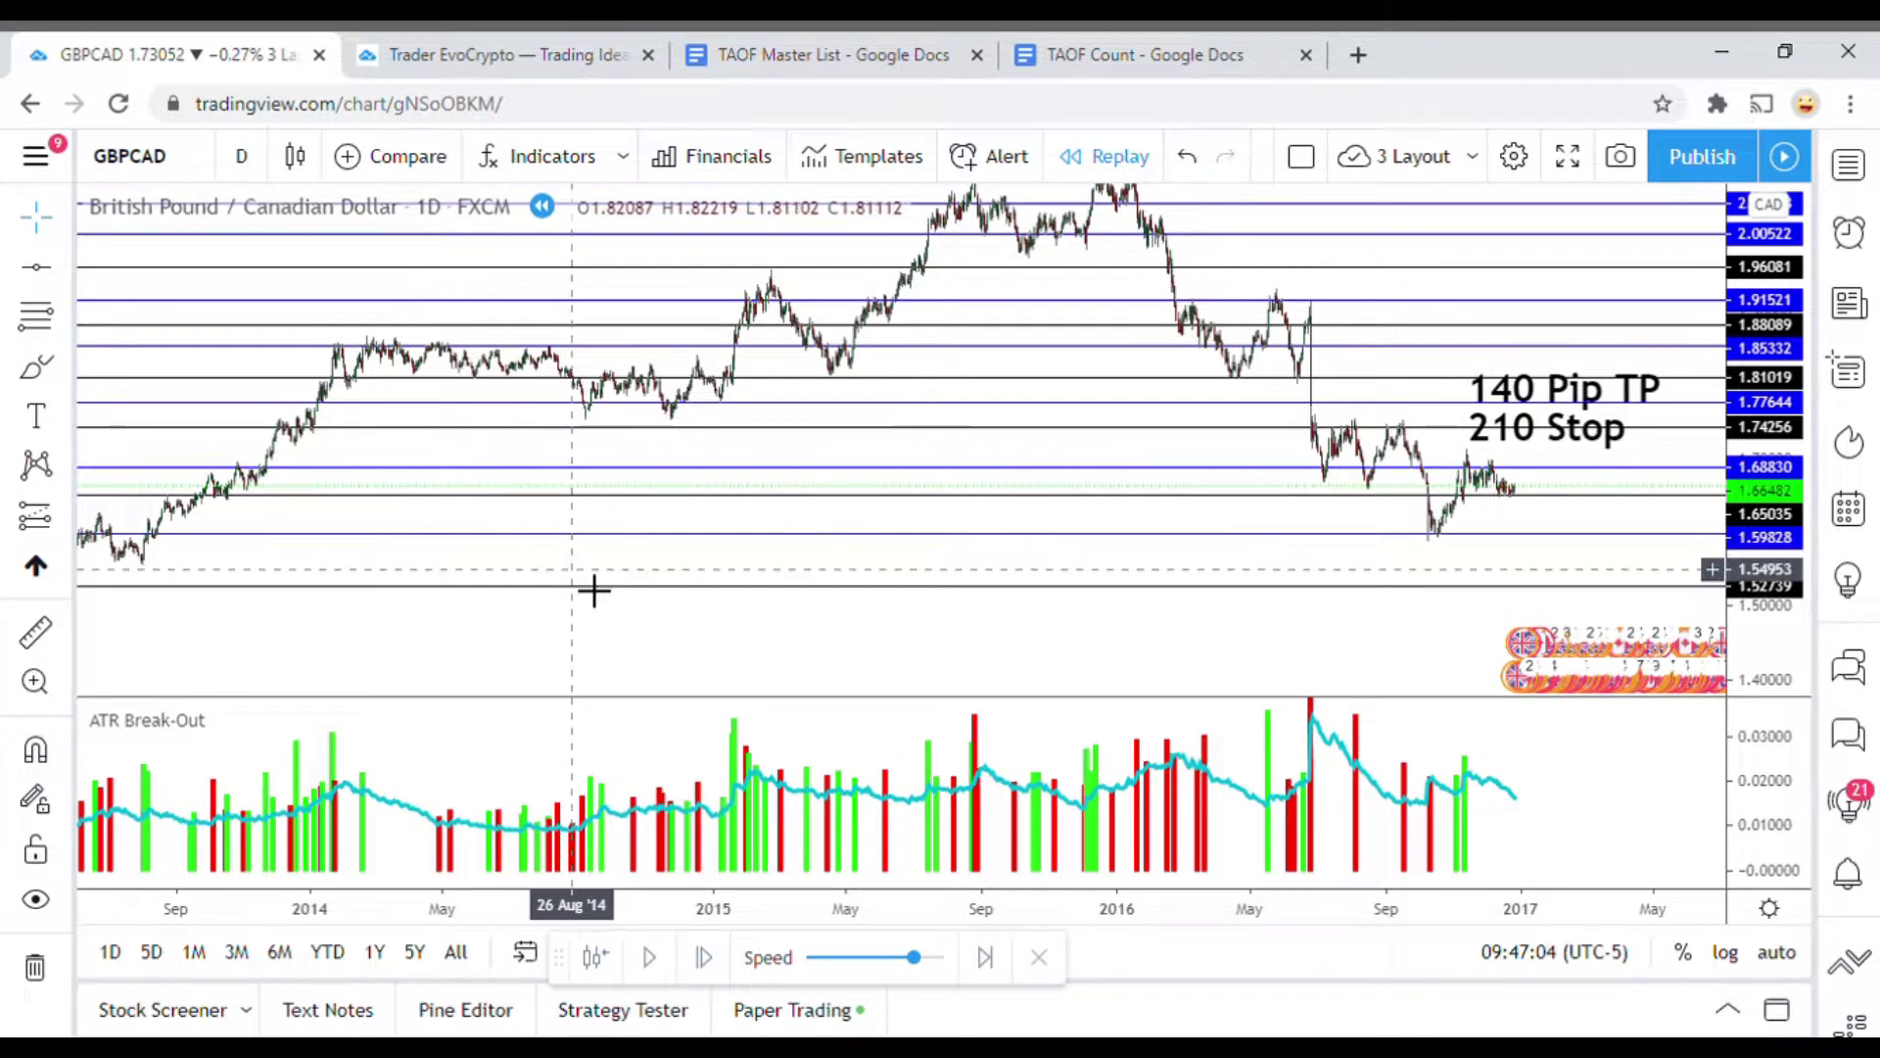
left_click(436, 534)
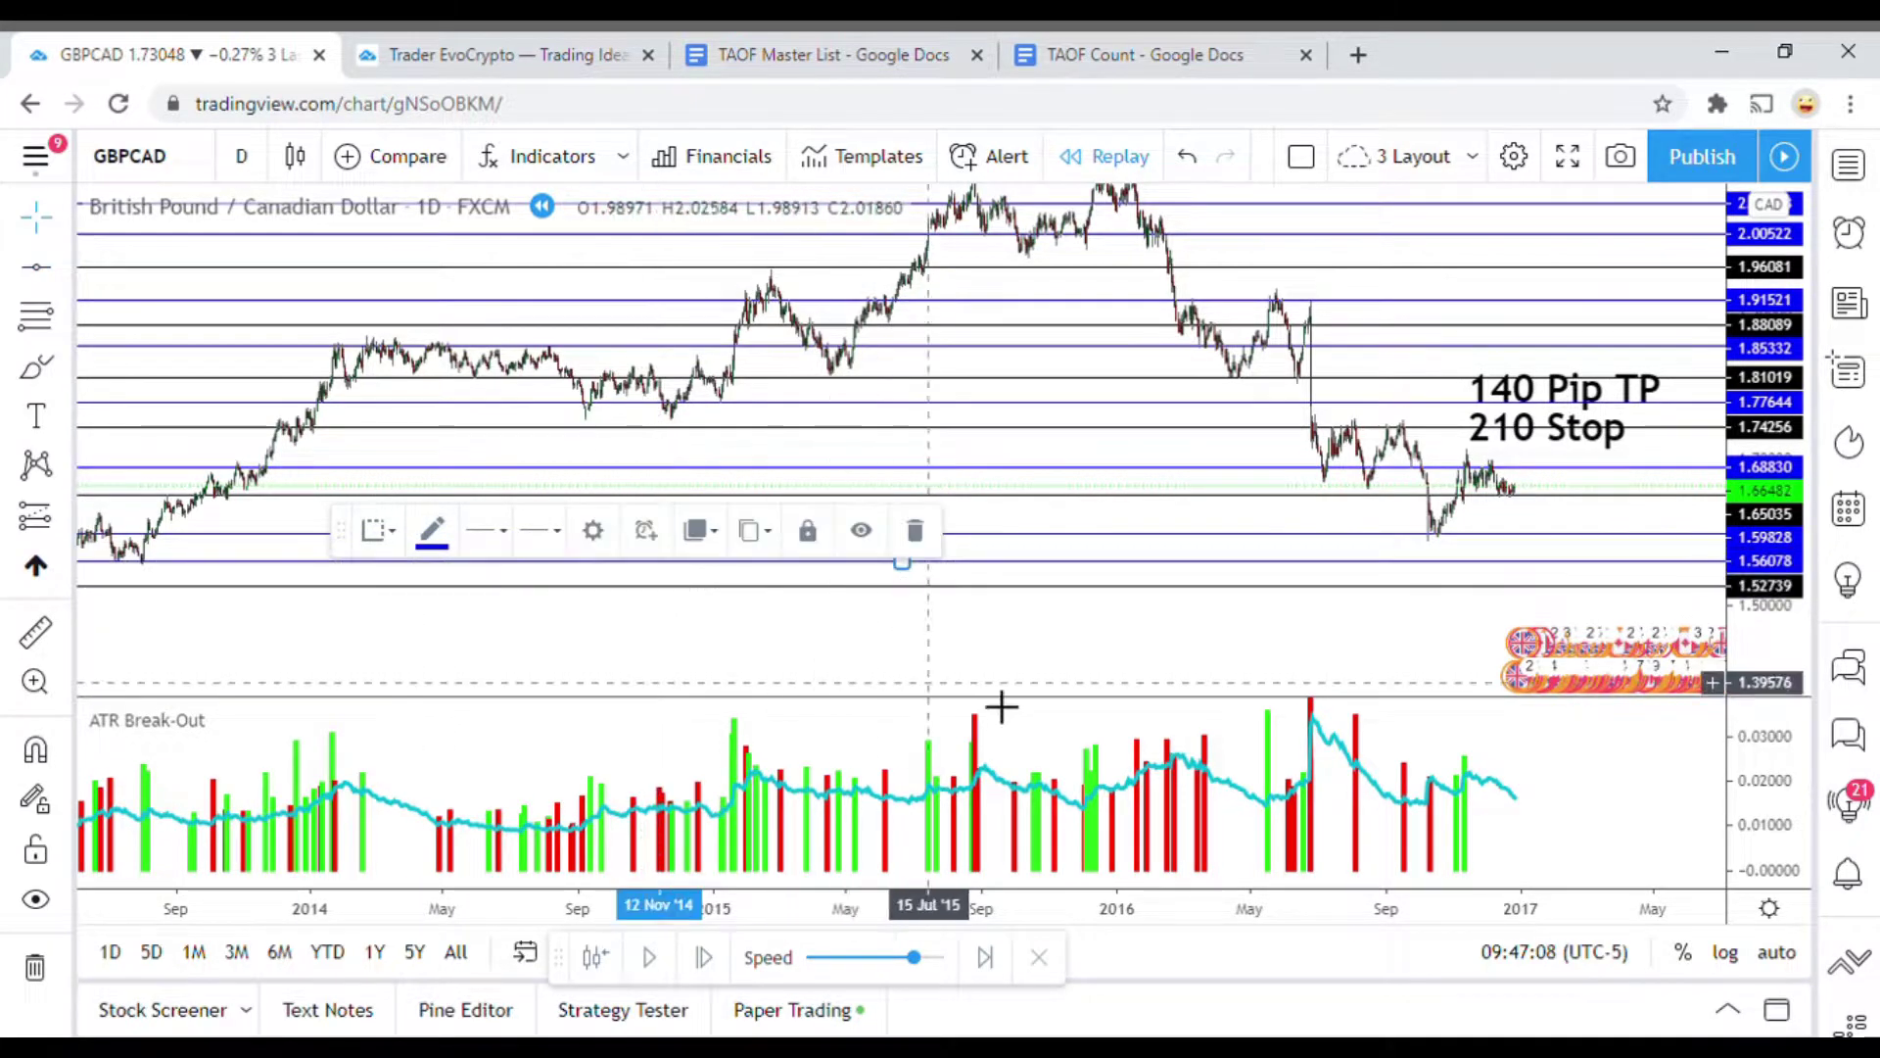
left_click(1113, 684)
Examine the late-2016 candles against the surrounding black and blue levels and the ATR Break-Out bars
scroll(1083, 672, "up", 3)
left_click_drag(1094, 663, 707, 705)
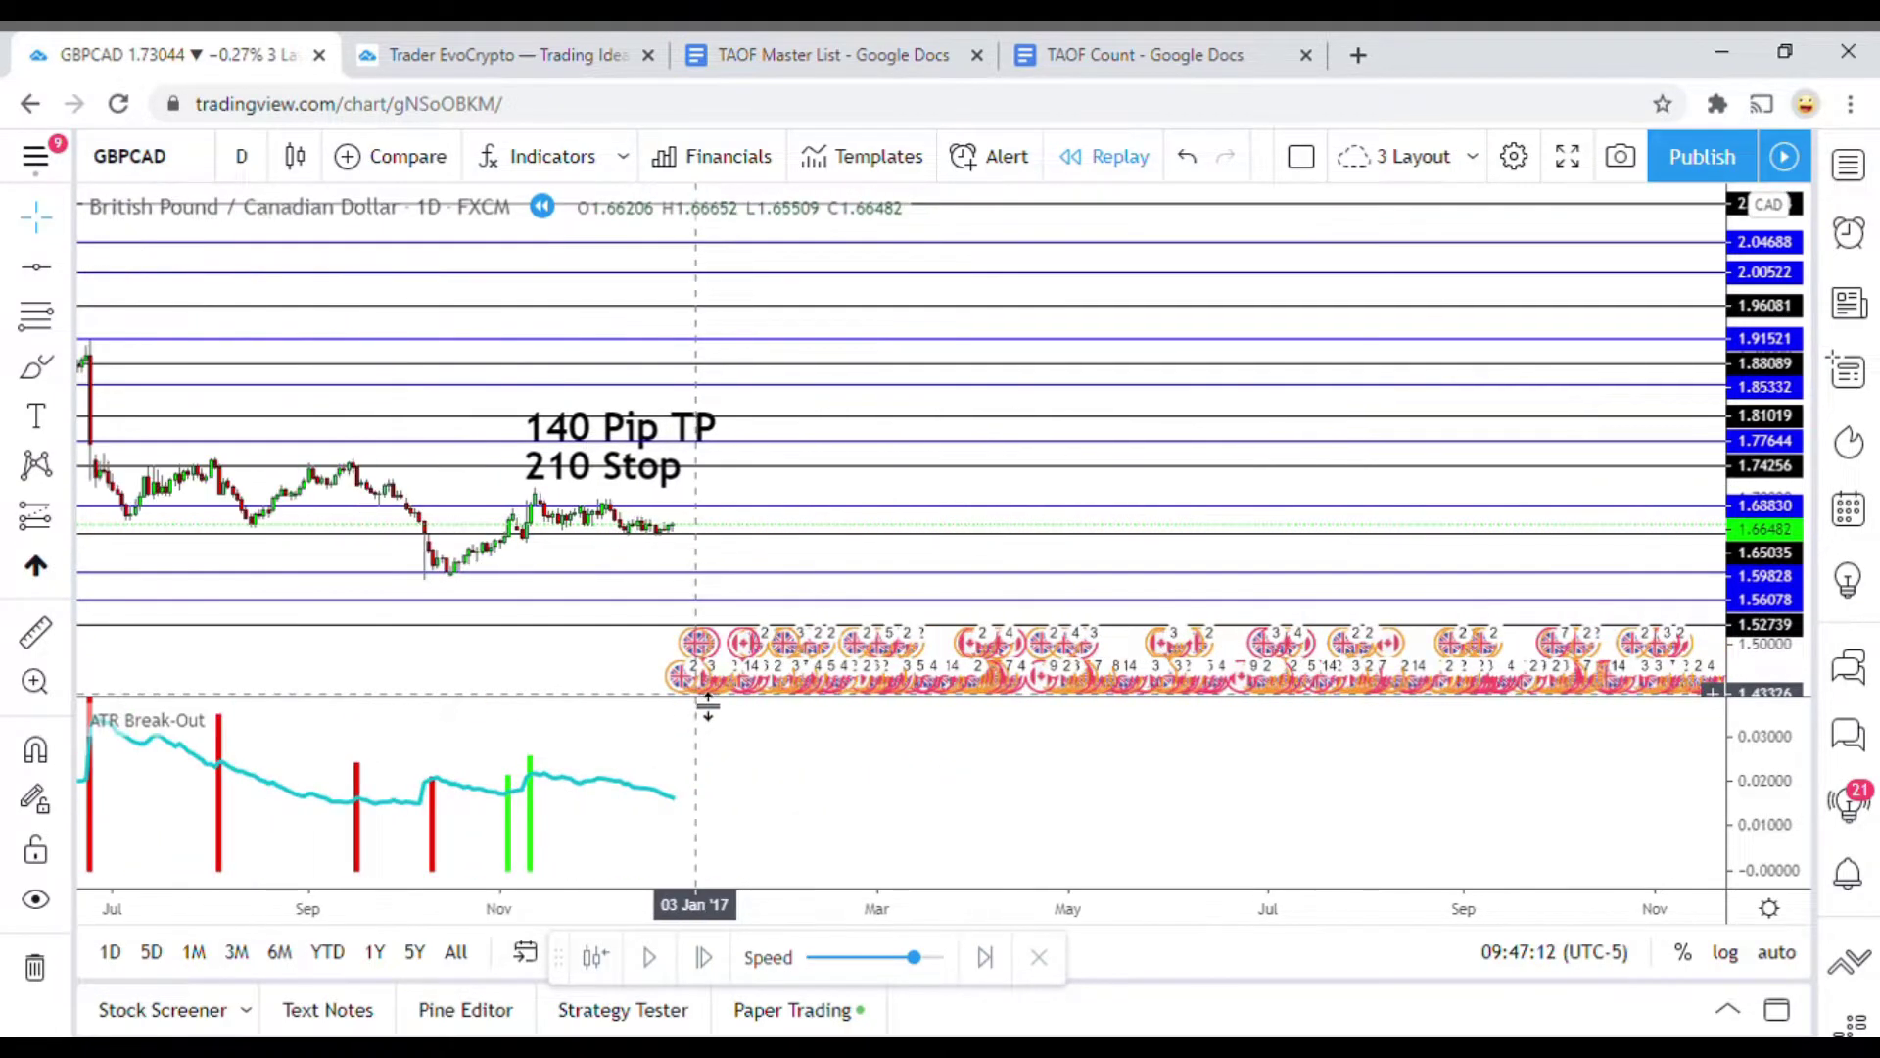
left_click(765, 578)
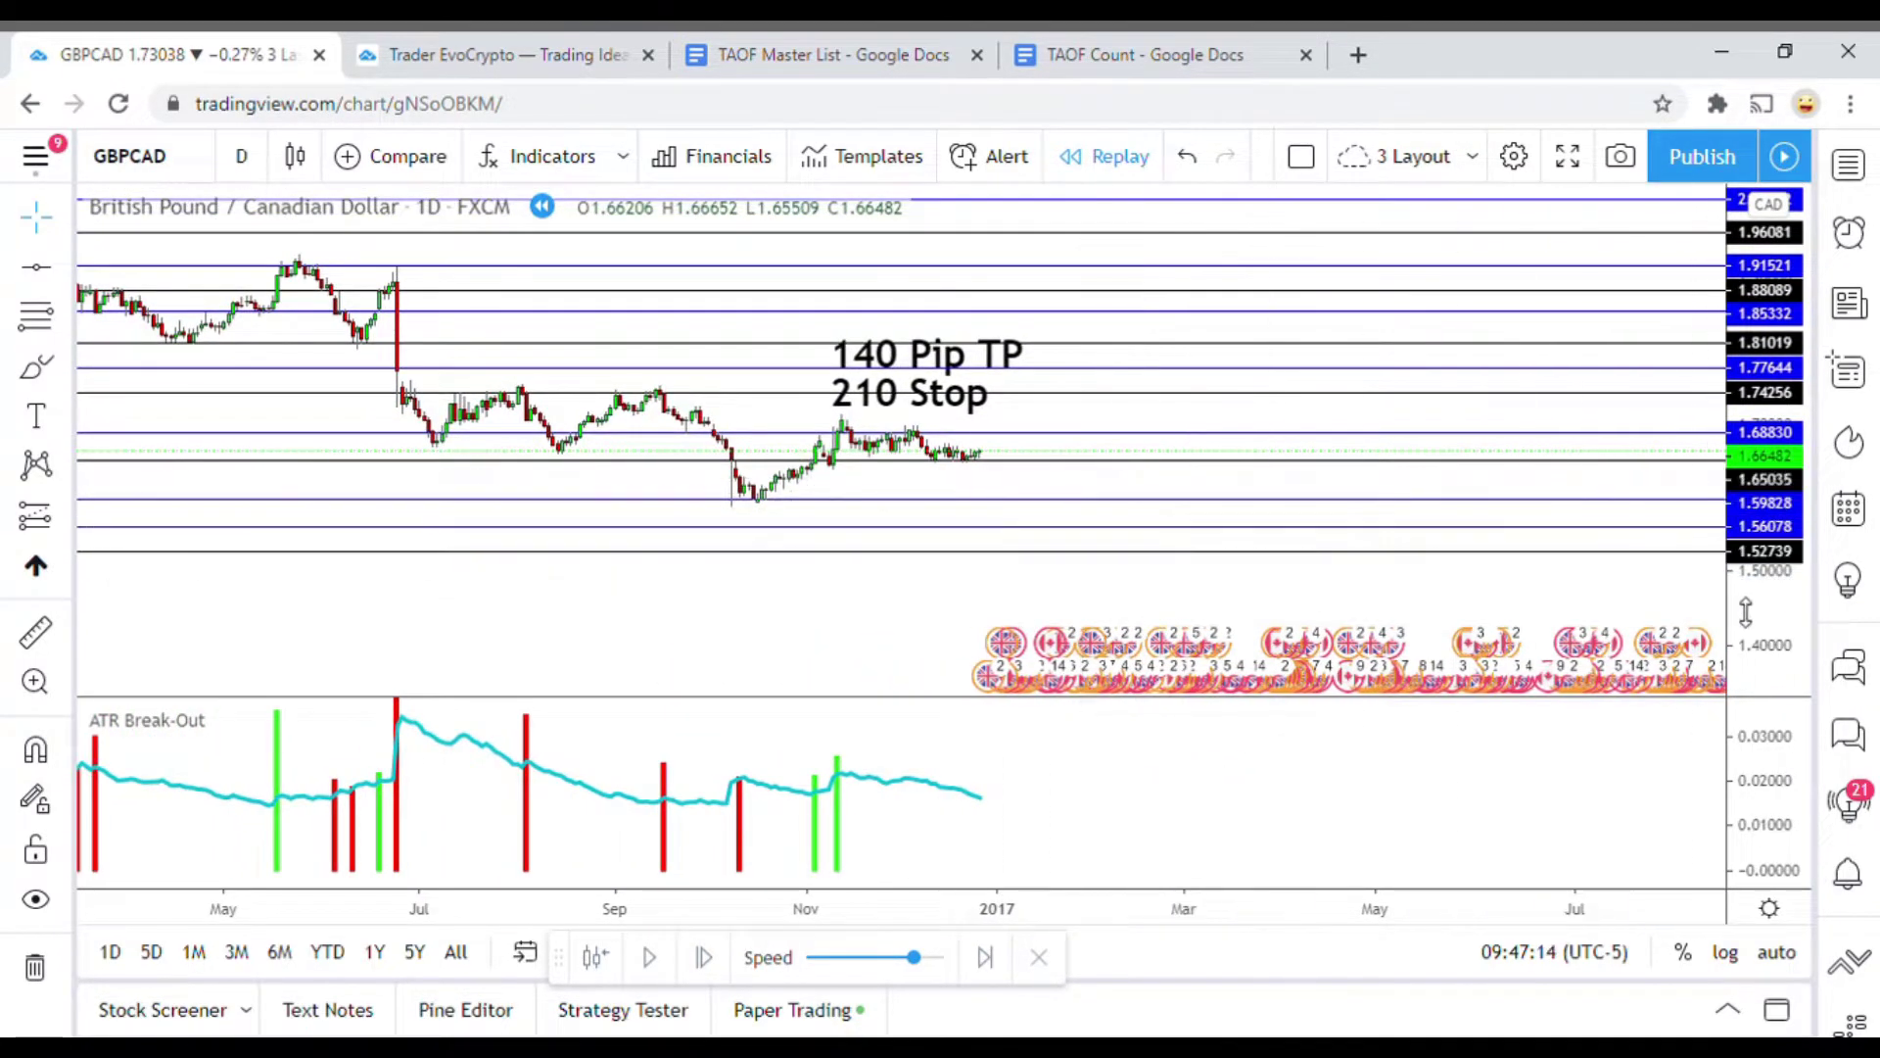
scroll(1296, 525, "up", 3)
left_click_drag(1331, 491, 834, 427)
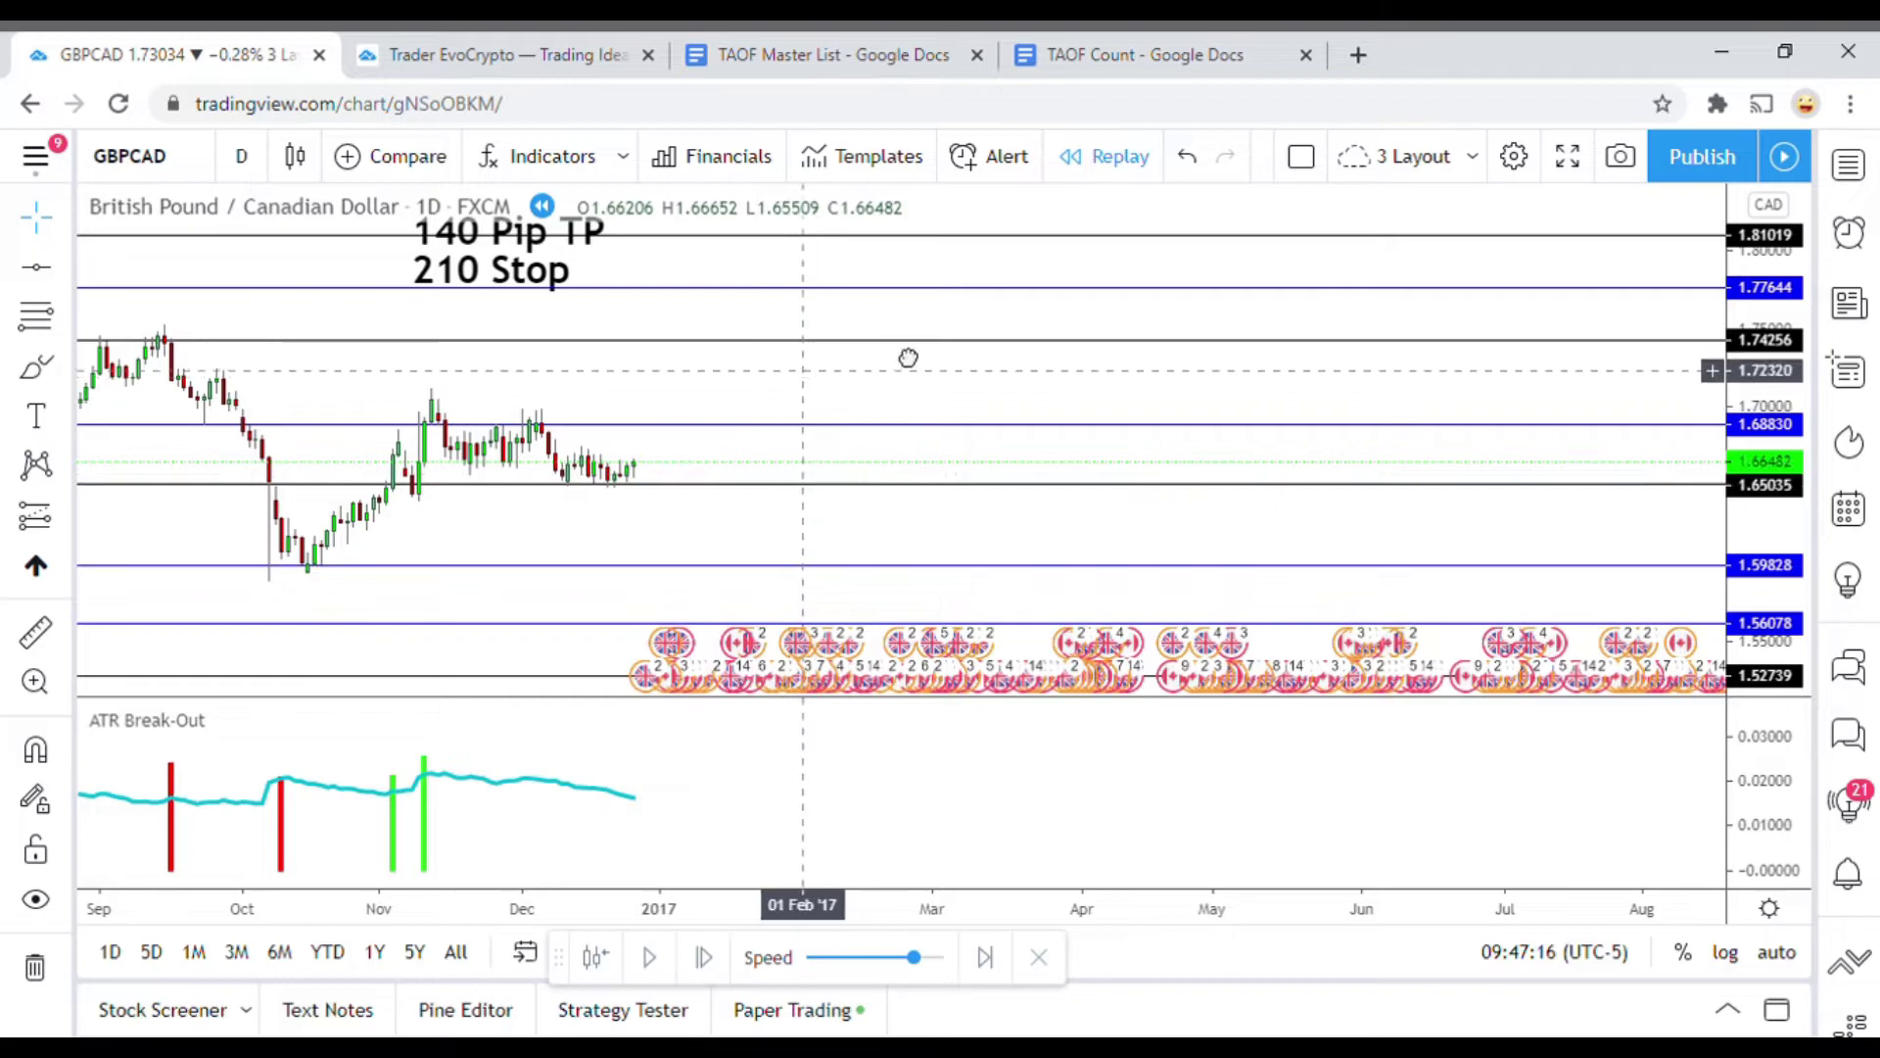
left_click_drag(880, 365, 1176, 343)
scroll(1244, 412, "down", 2)
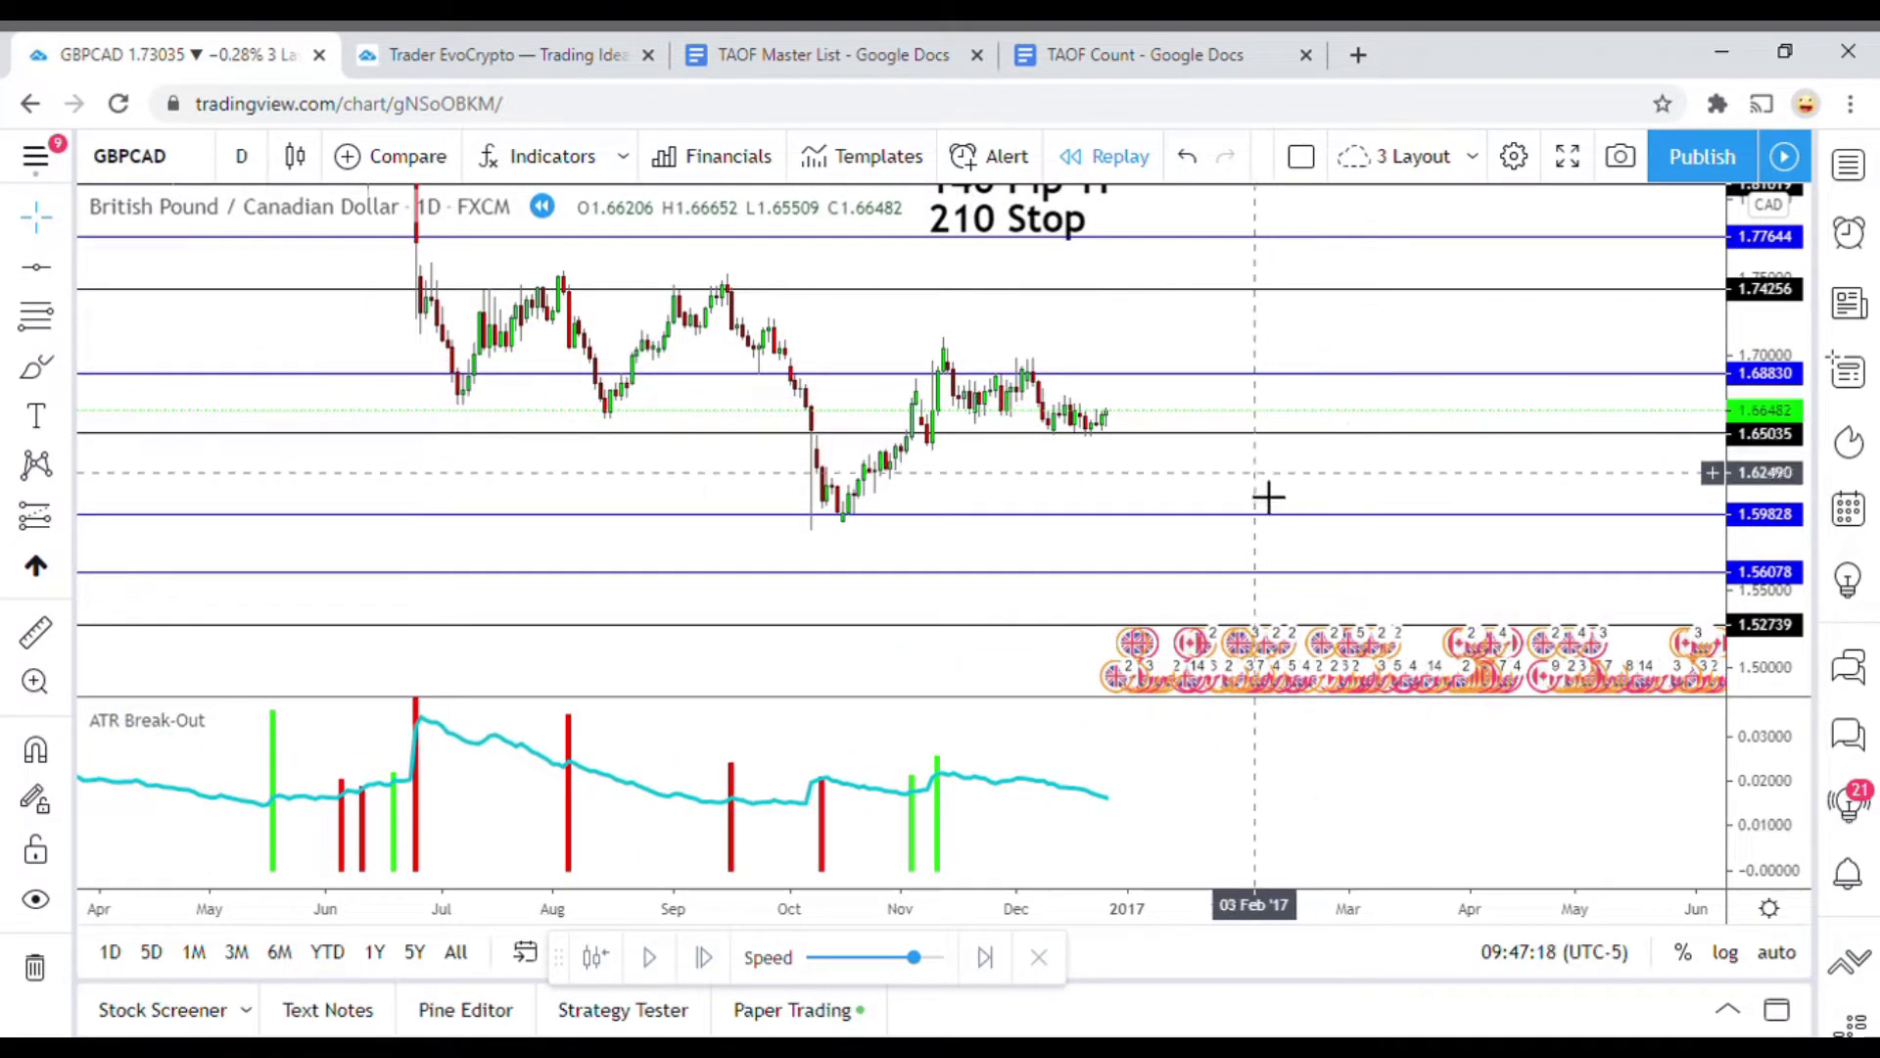
left_click_drag(1278, 495, 1146, 448)
left_click_drag(1769, 438, 1717, 487)
left_click_drag(1184, 444, 1129, 512)
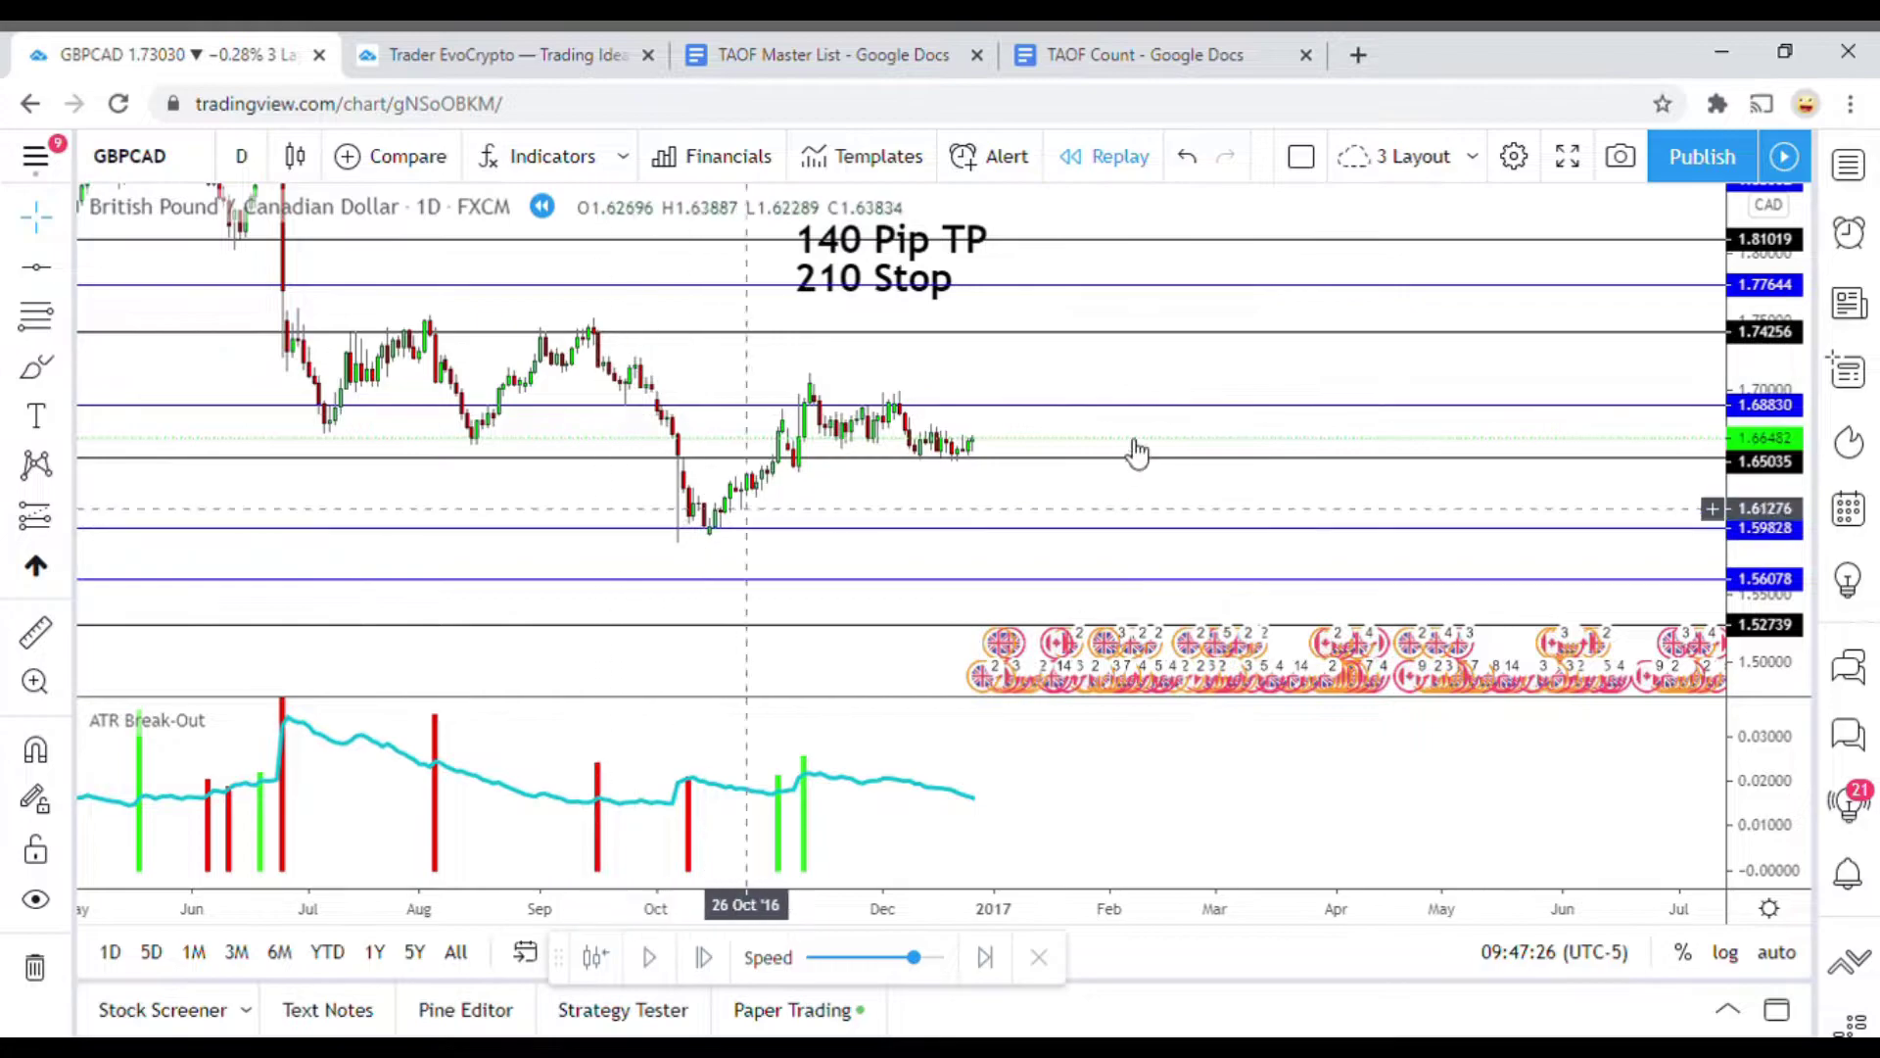
mouse_move(1138, 379)
left_mouse_down()
mouse_move(1108, 408)
mouse_move(1134, 386)
left_mouse_up()
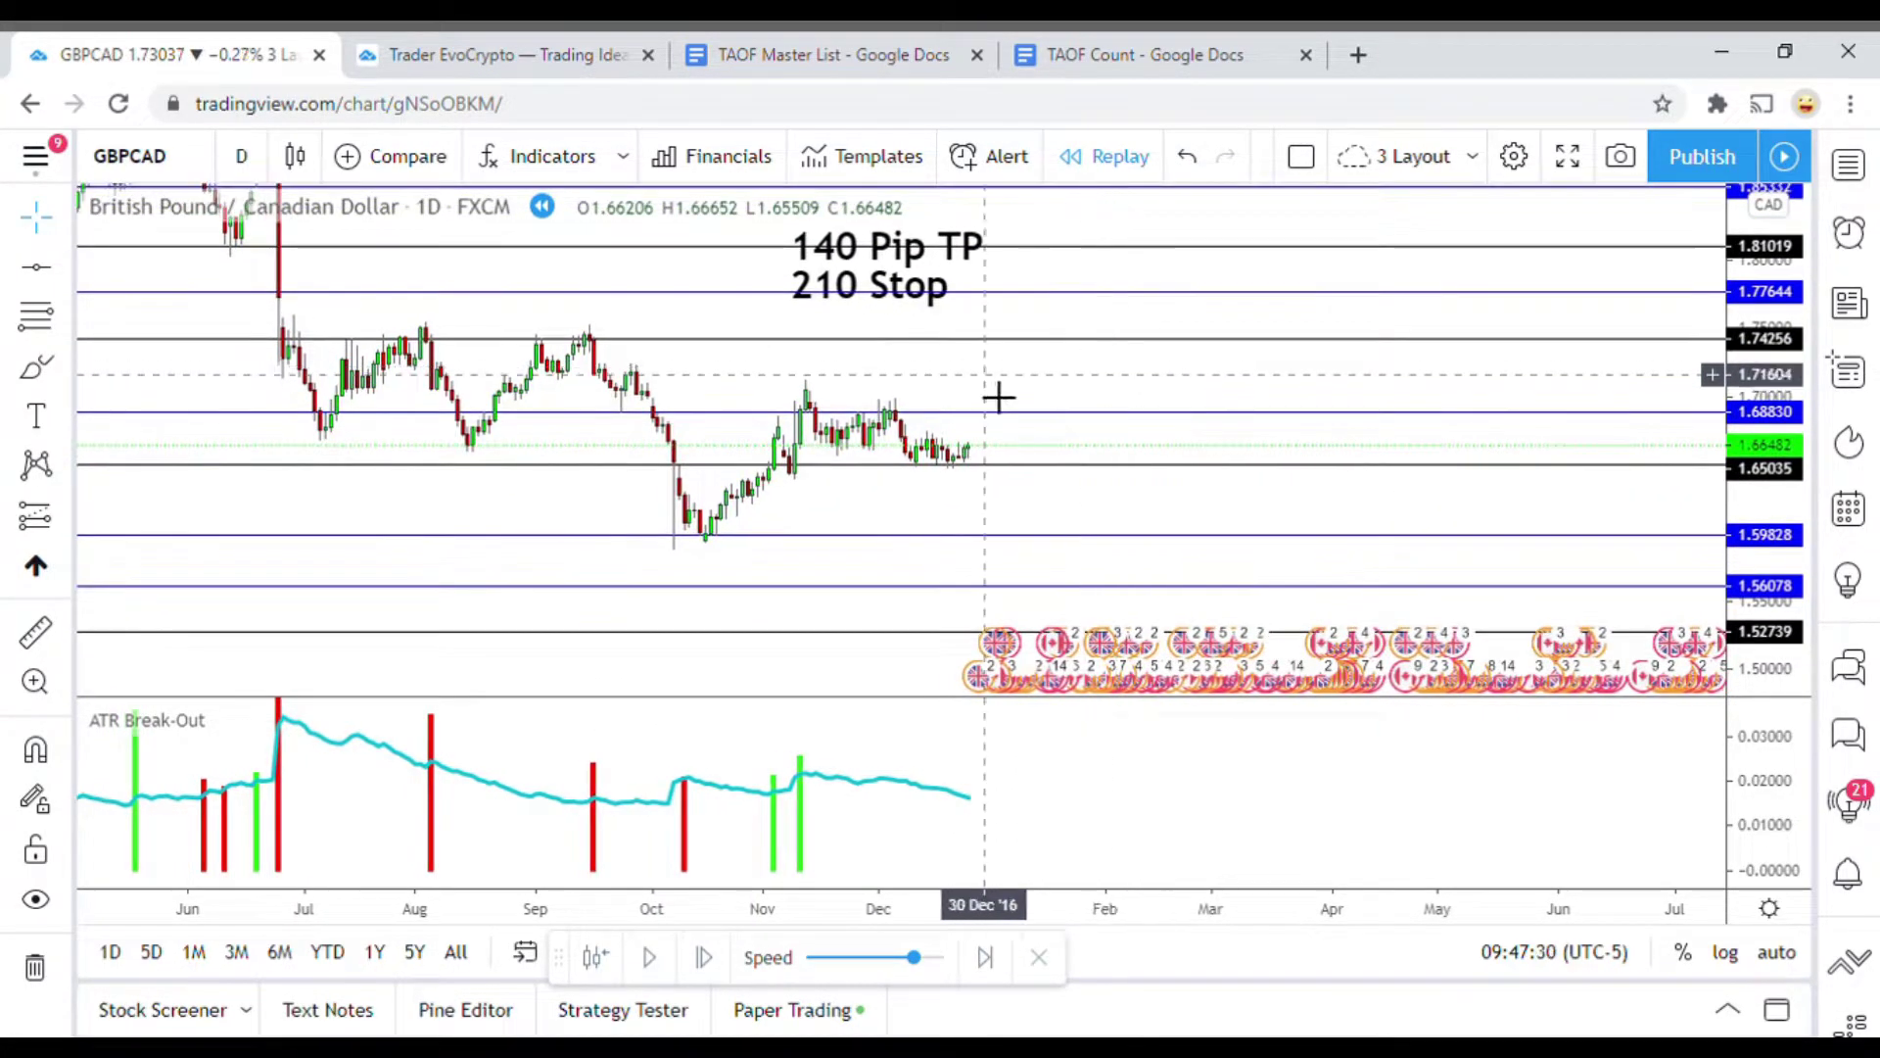
scroll(1000, 397, "down", 2)
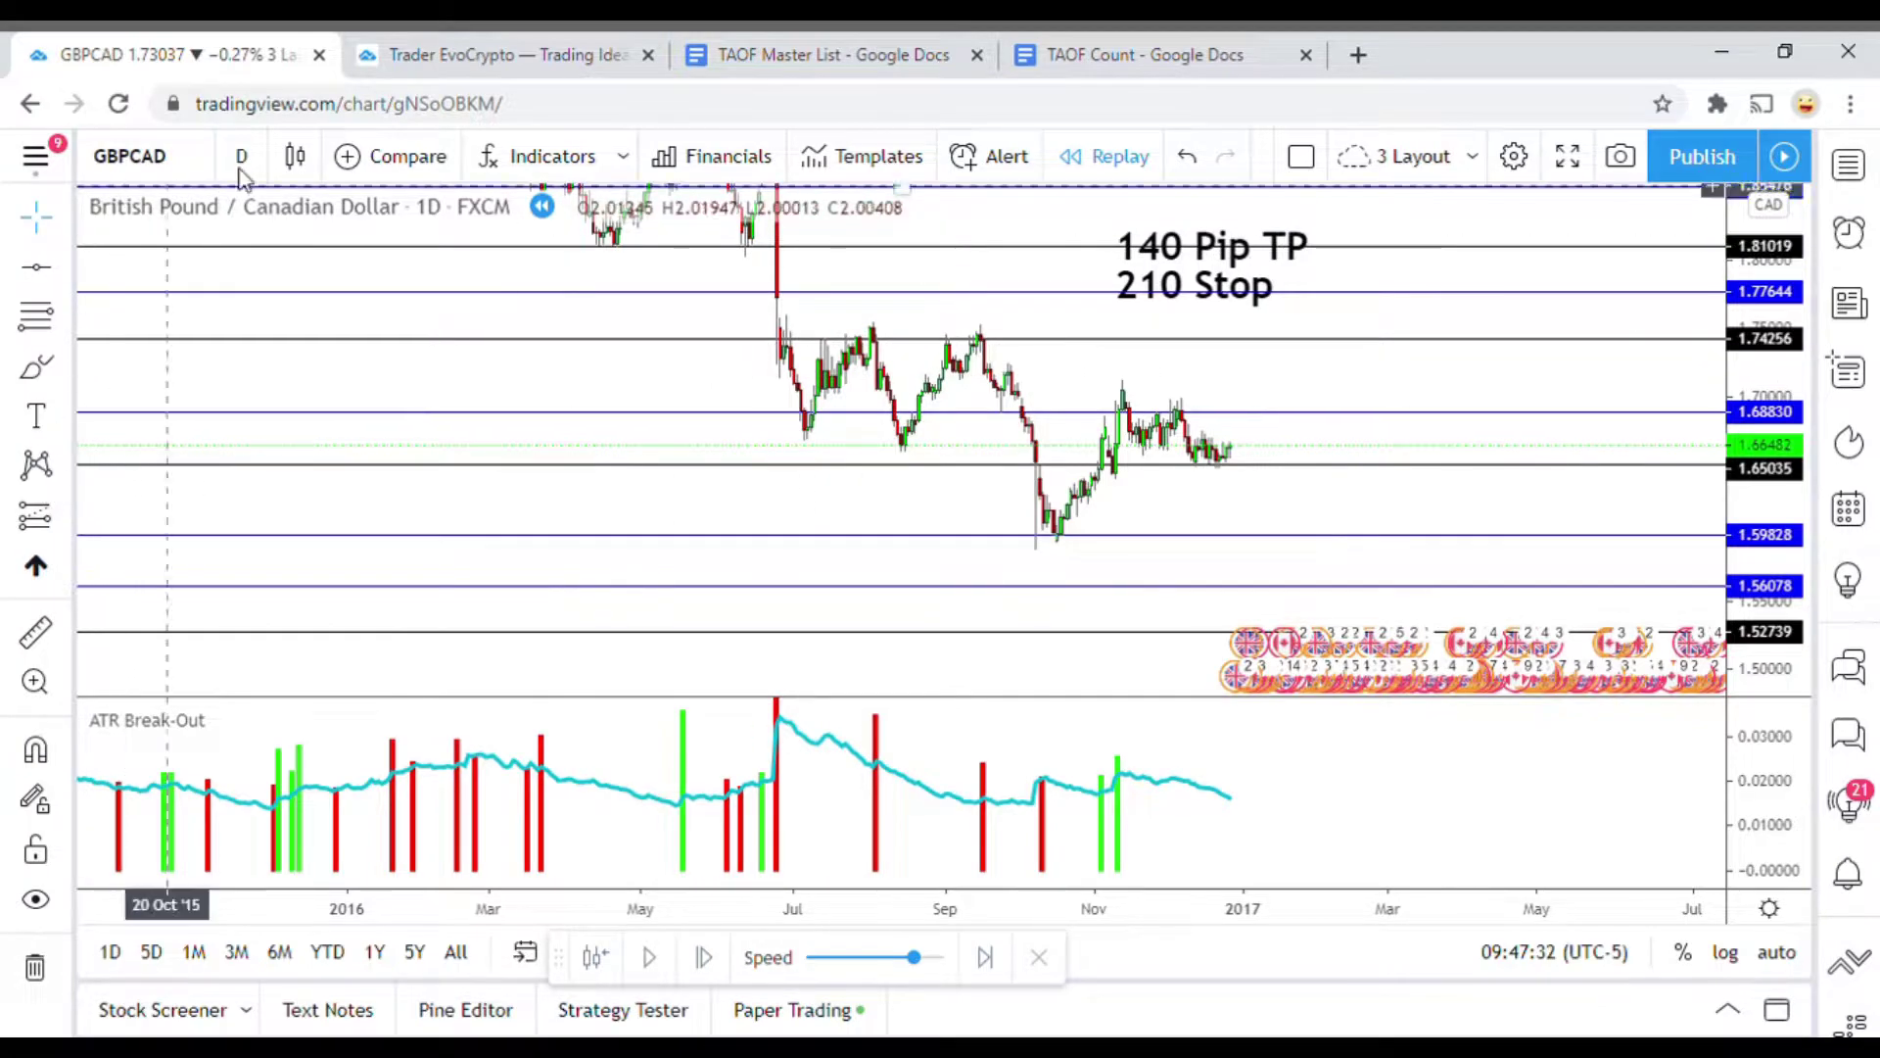
scroll(1261, 391, "up", 1)
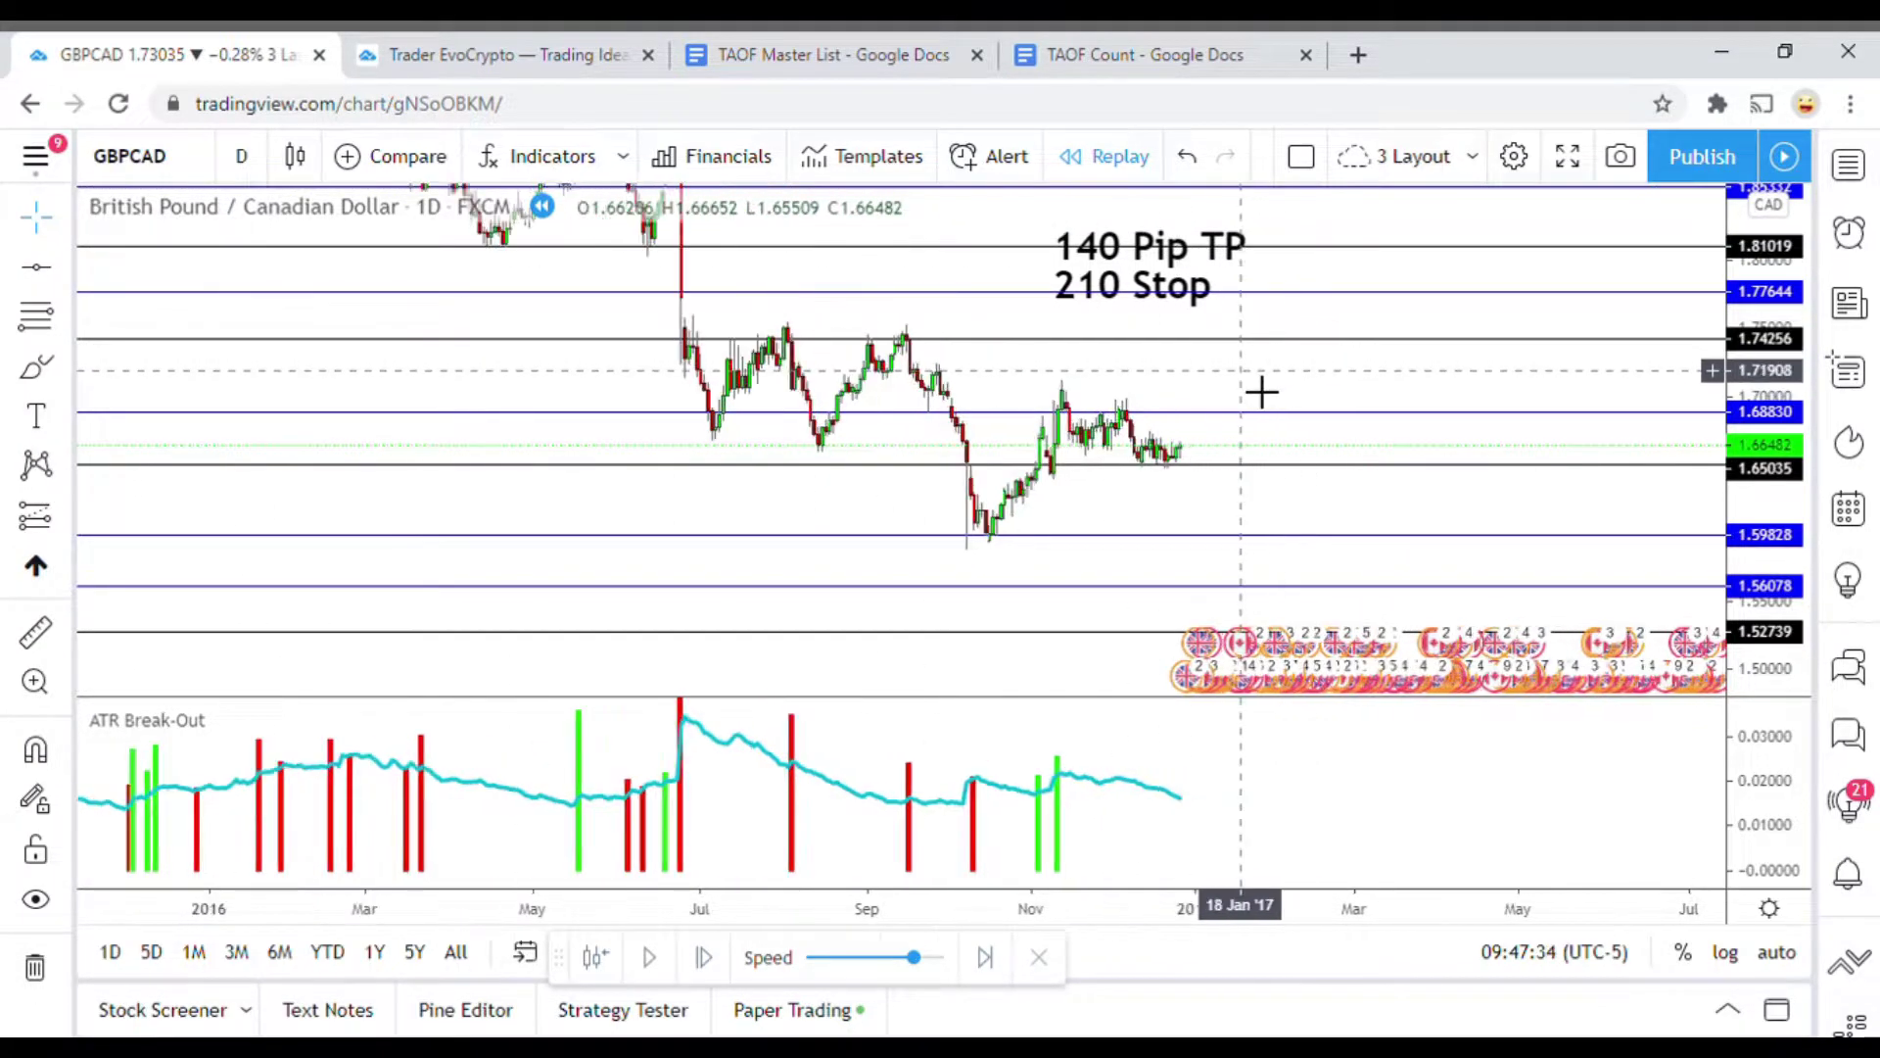
Play the replay from late December 2016 and pause it in mid-January 2017, once a candle lies below the 1.5983 level
scroll(1262, 392, "up", 1)
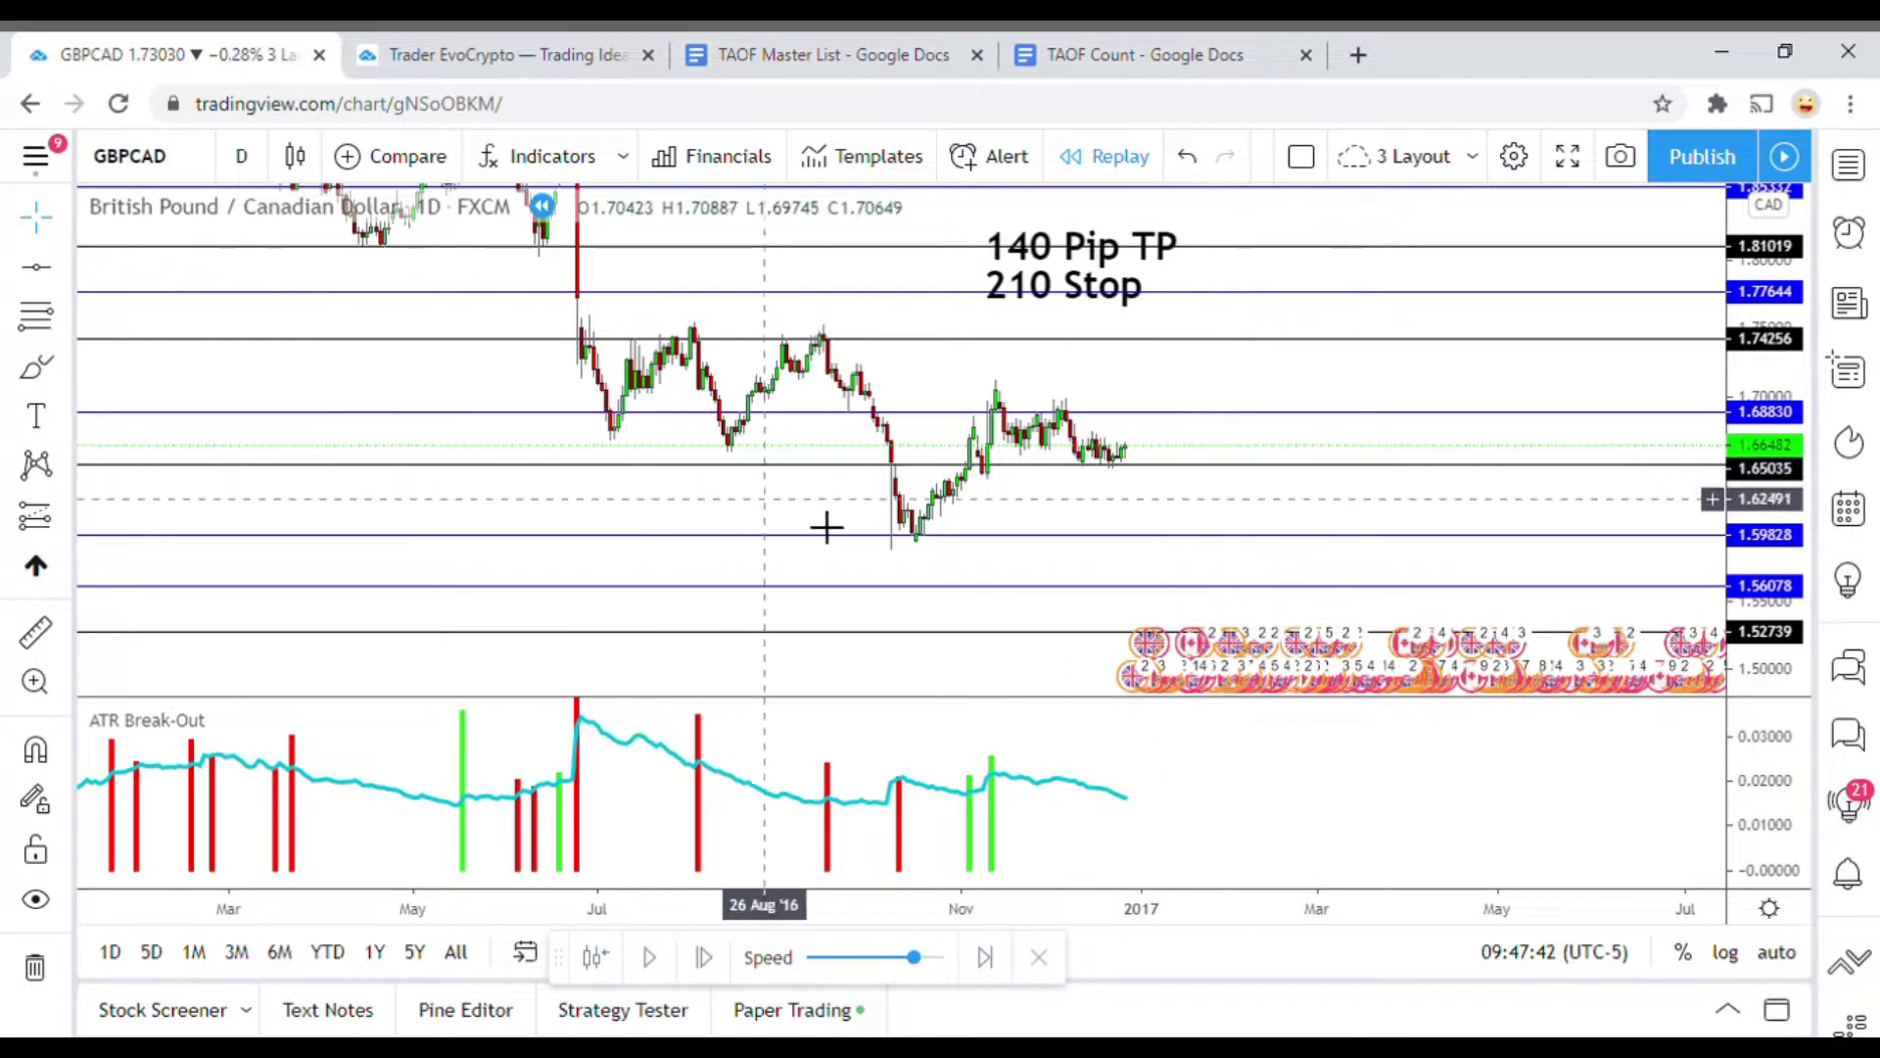
left_click_drag(1169, 511, 1028, 537)
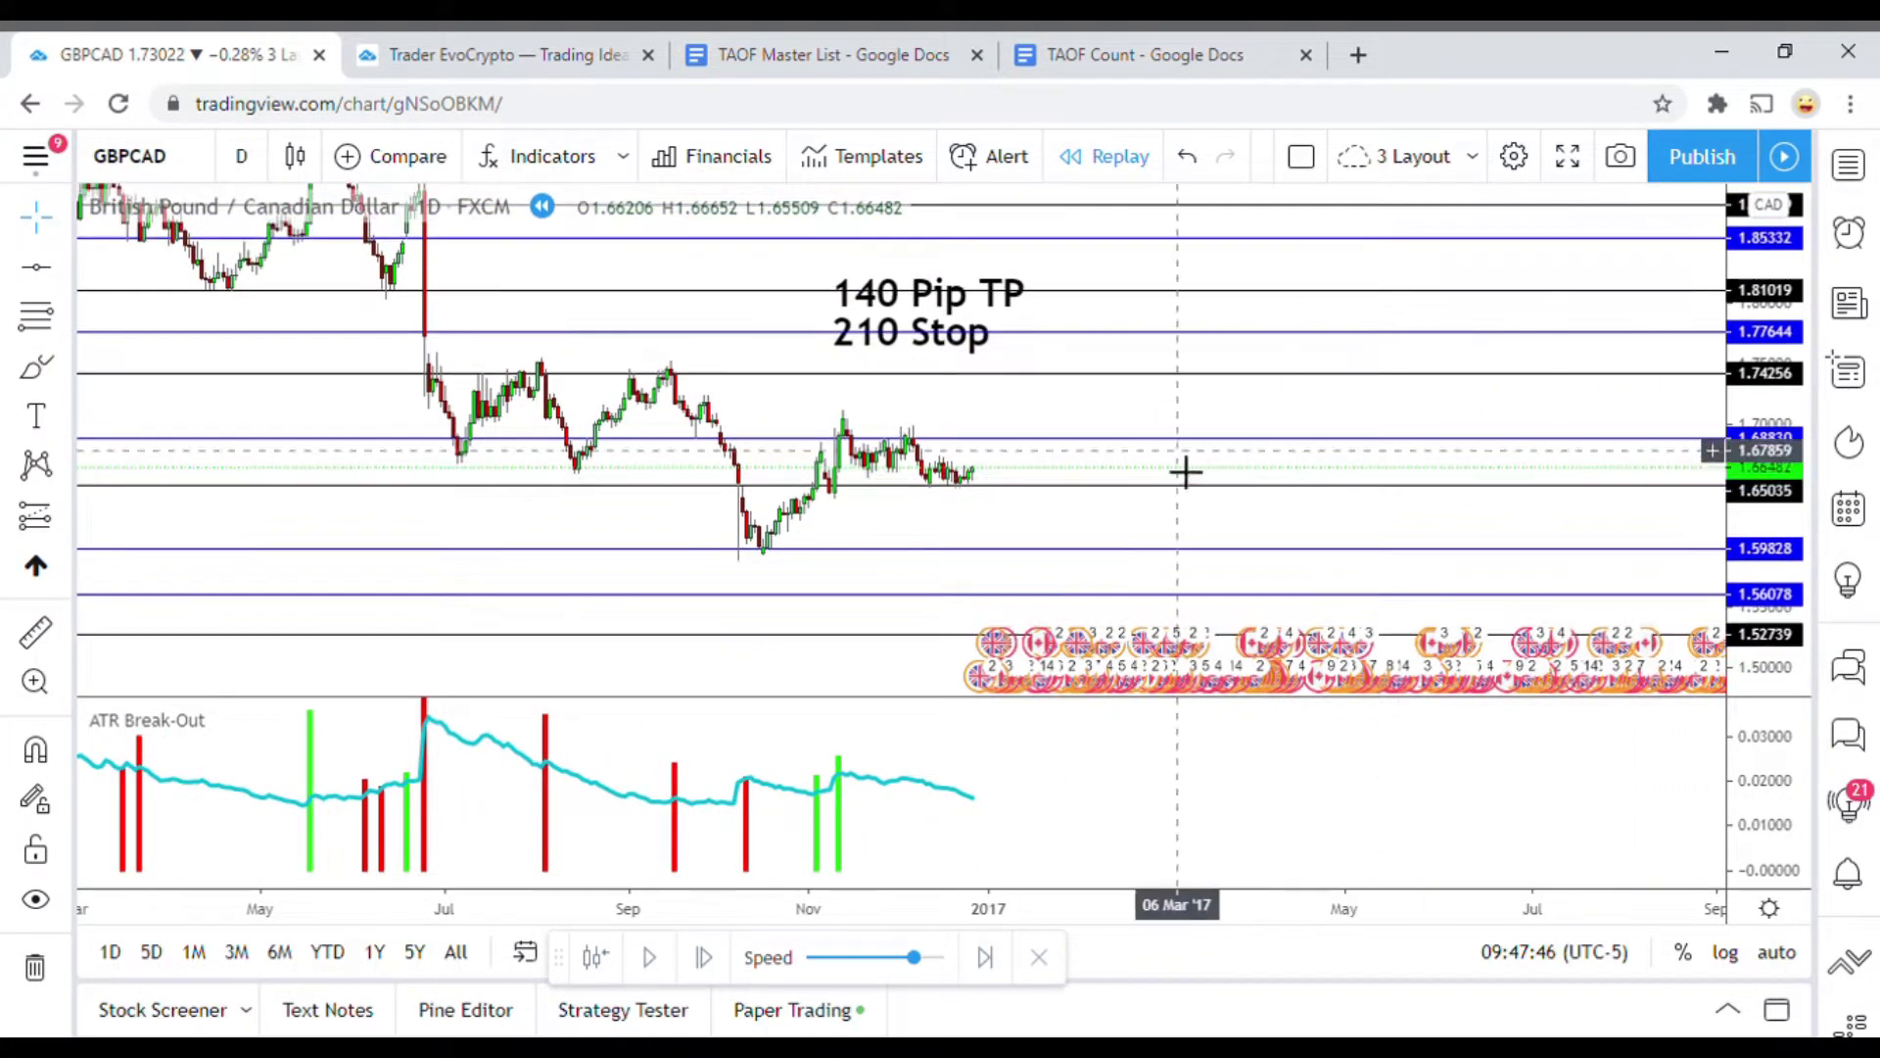
left_click_drag(1095, 420, 1036, 372)
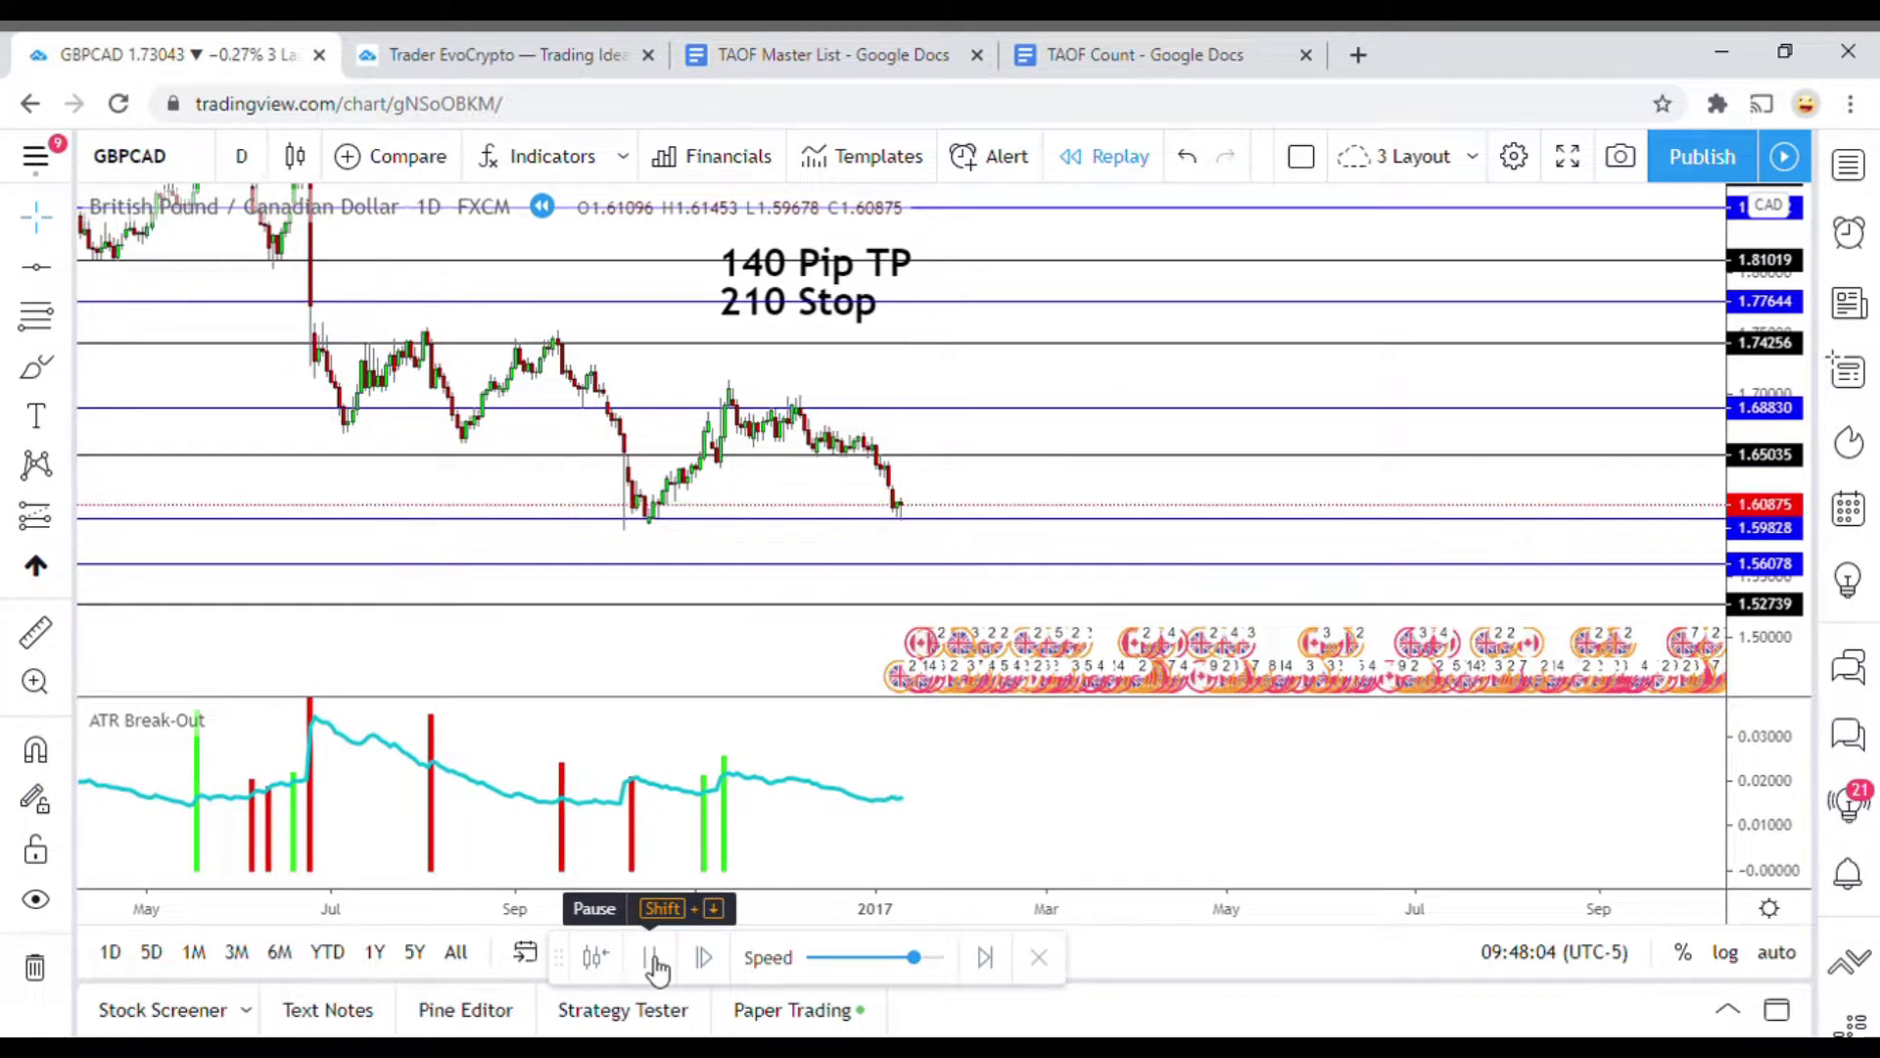
left_click(653, 960)
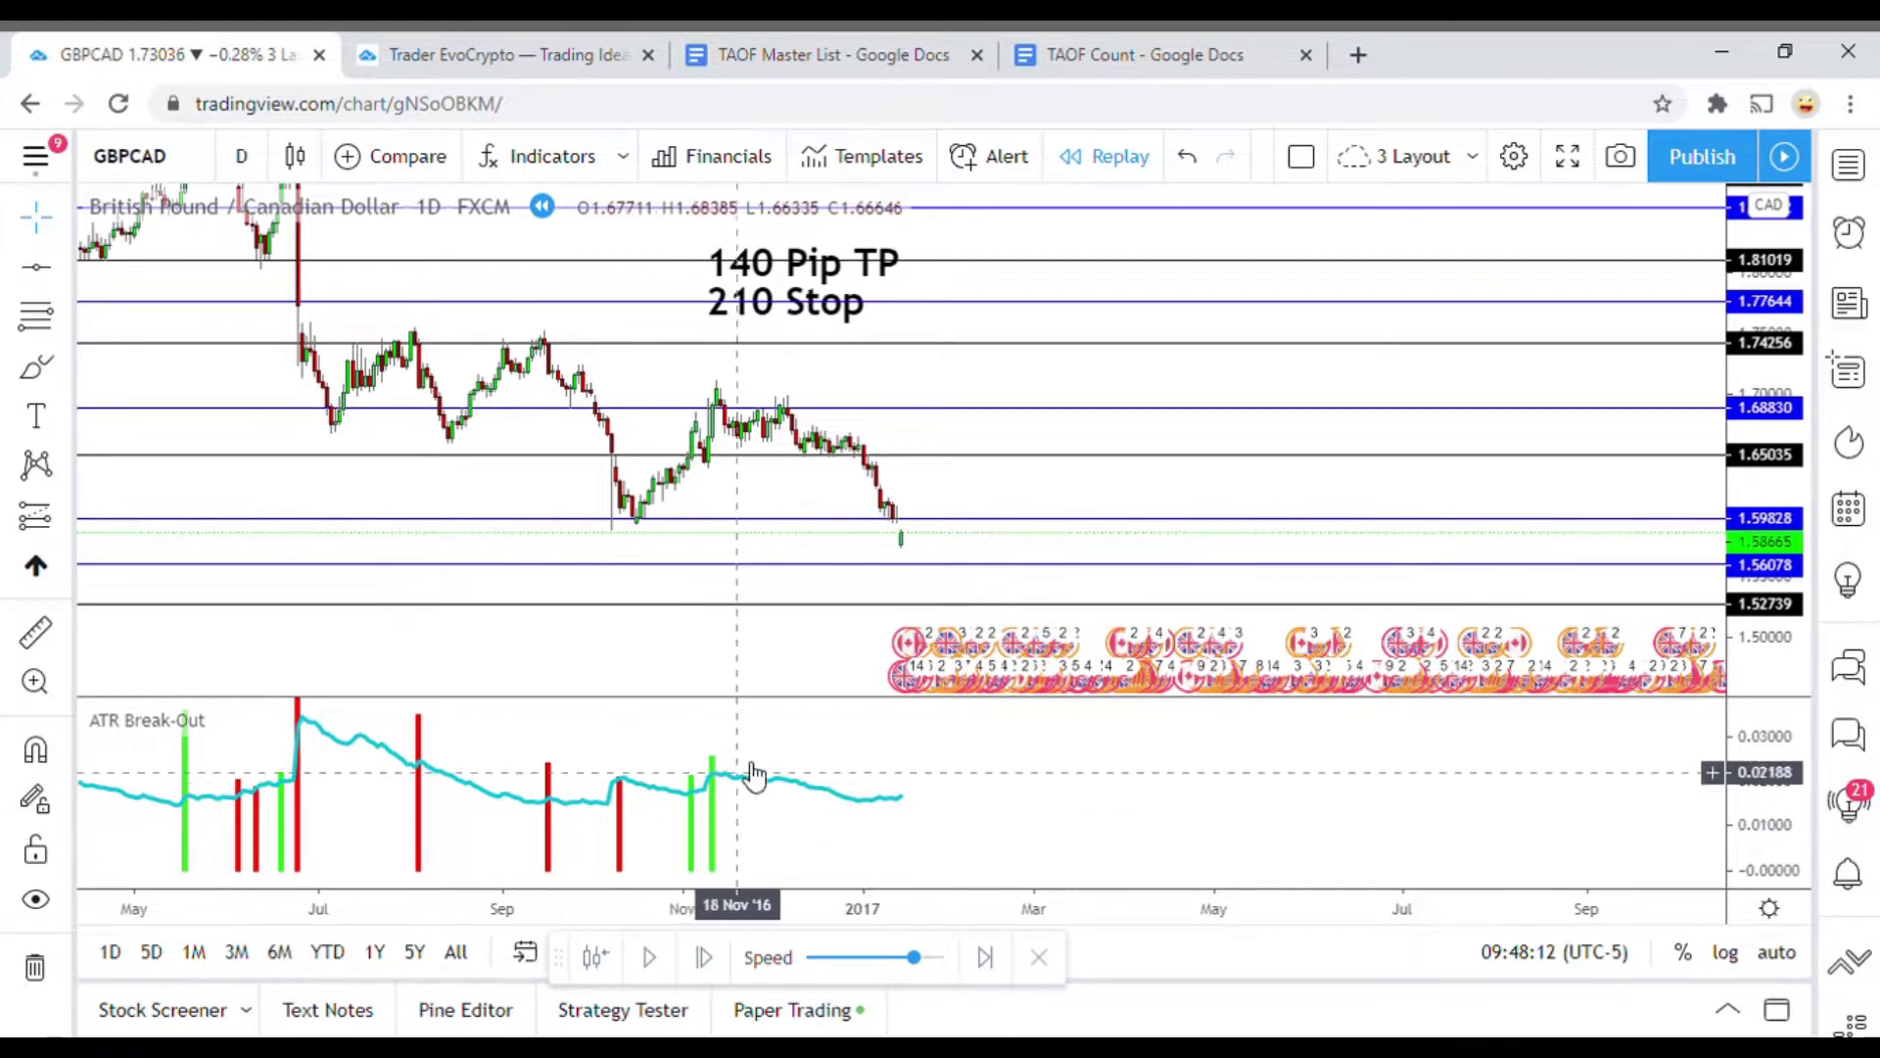
Continue the replay and pause it after the green ATR Break-Out bar of 17 January 2017
scroll(741, 751, "up", 2)
scroll(764, 715, "up", 3)
left_click_drag(781, 695, 906, 686)
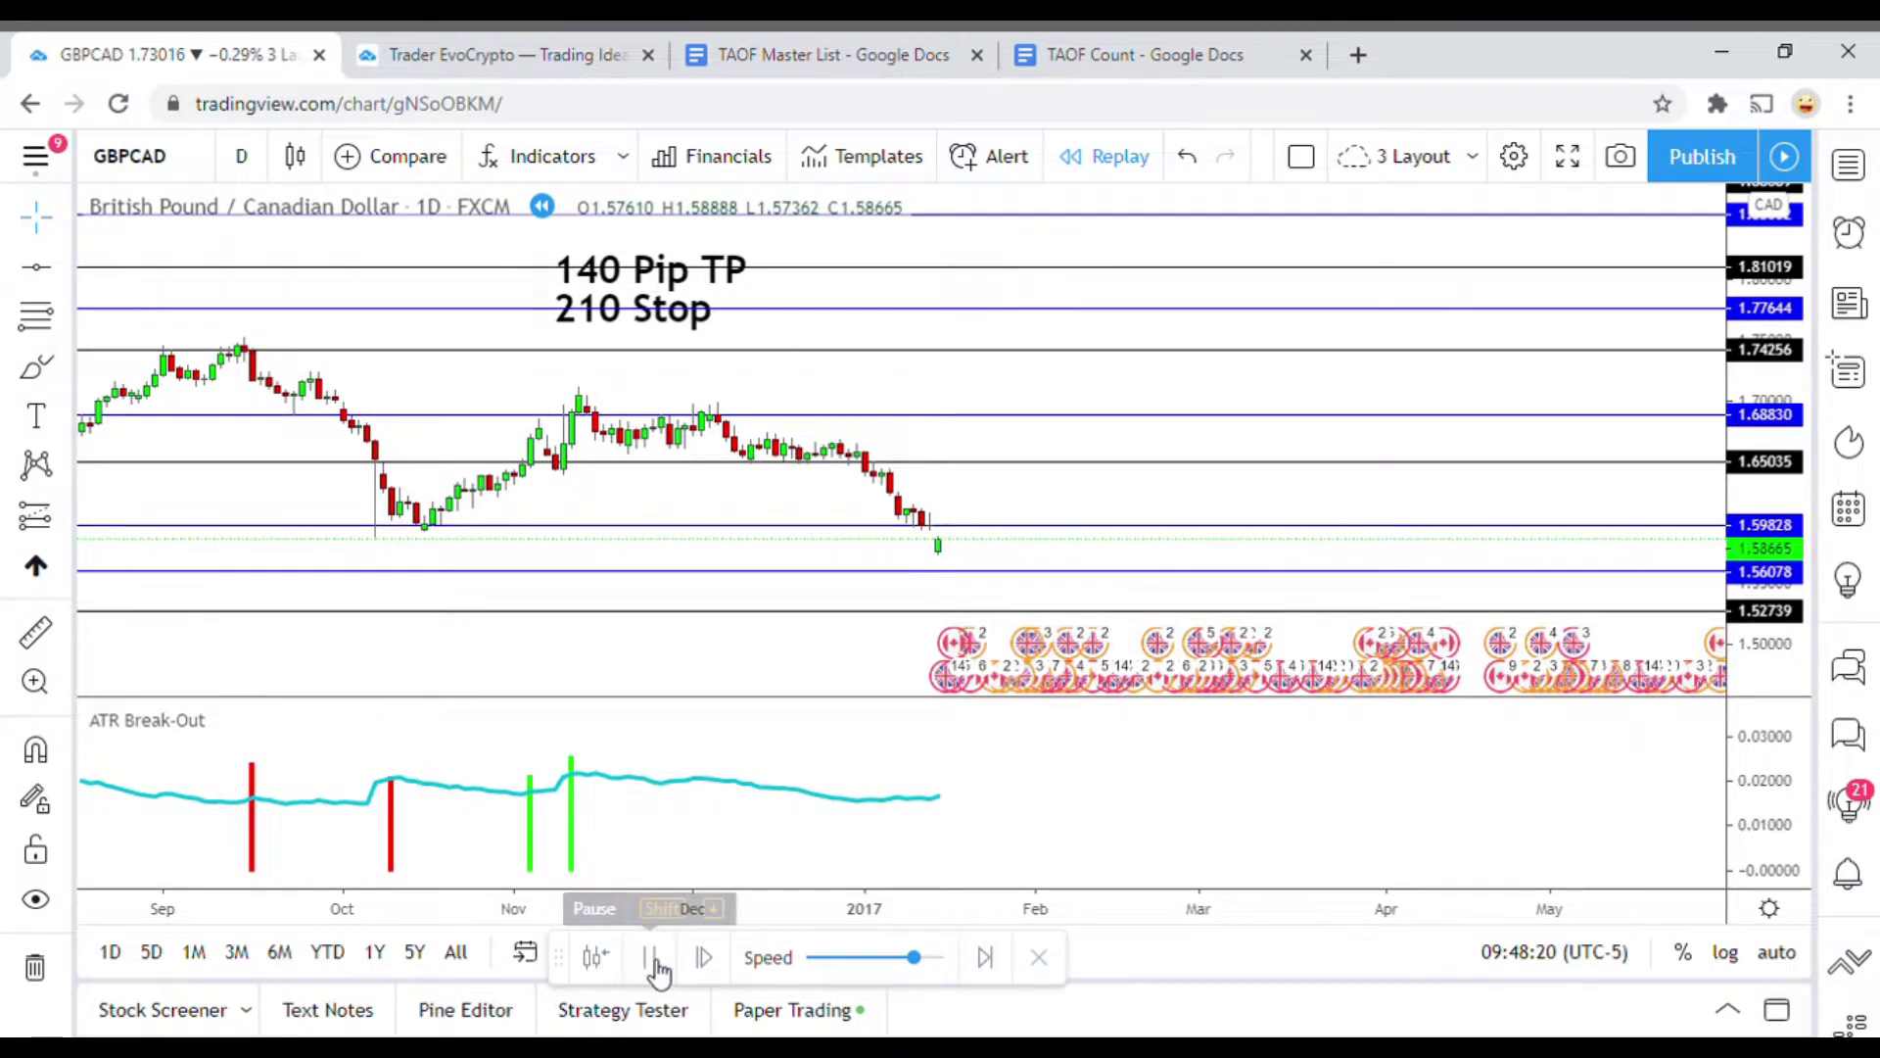
left_click(653, 965)
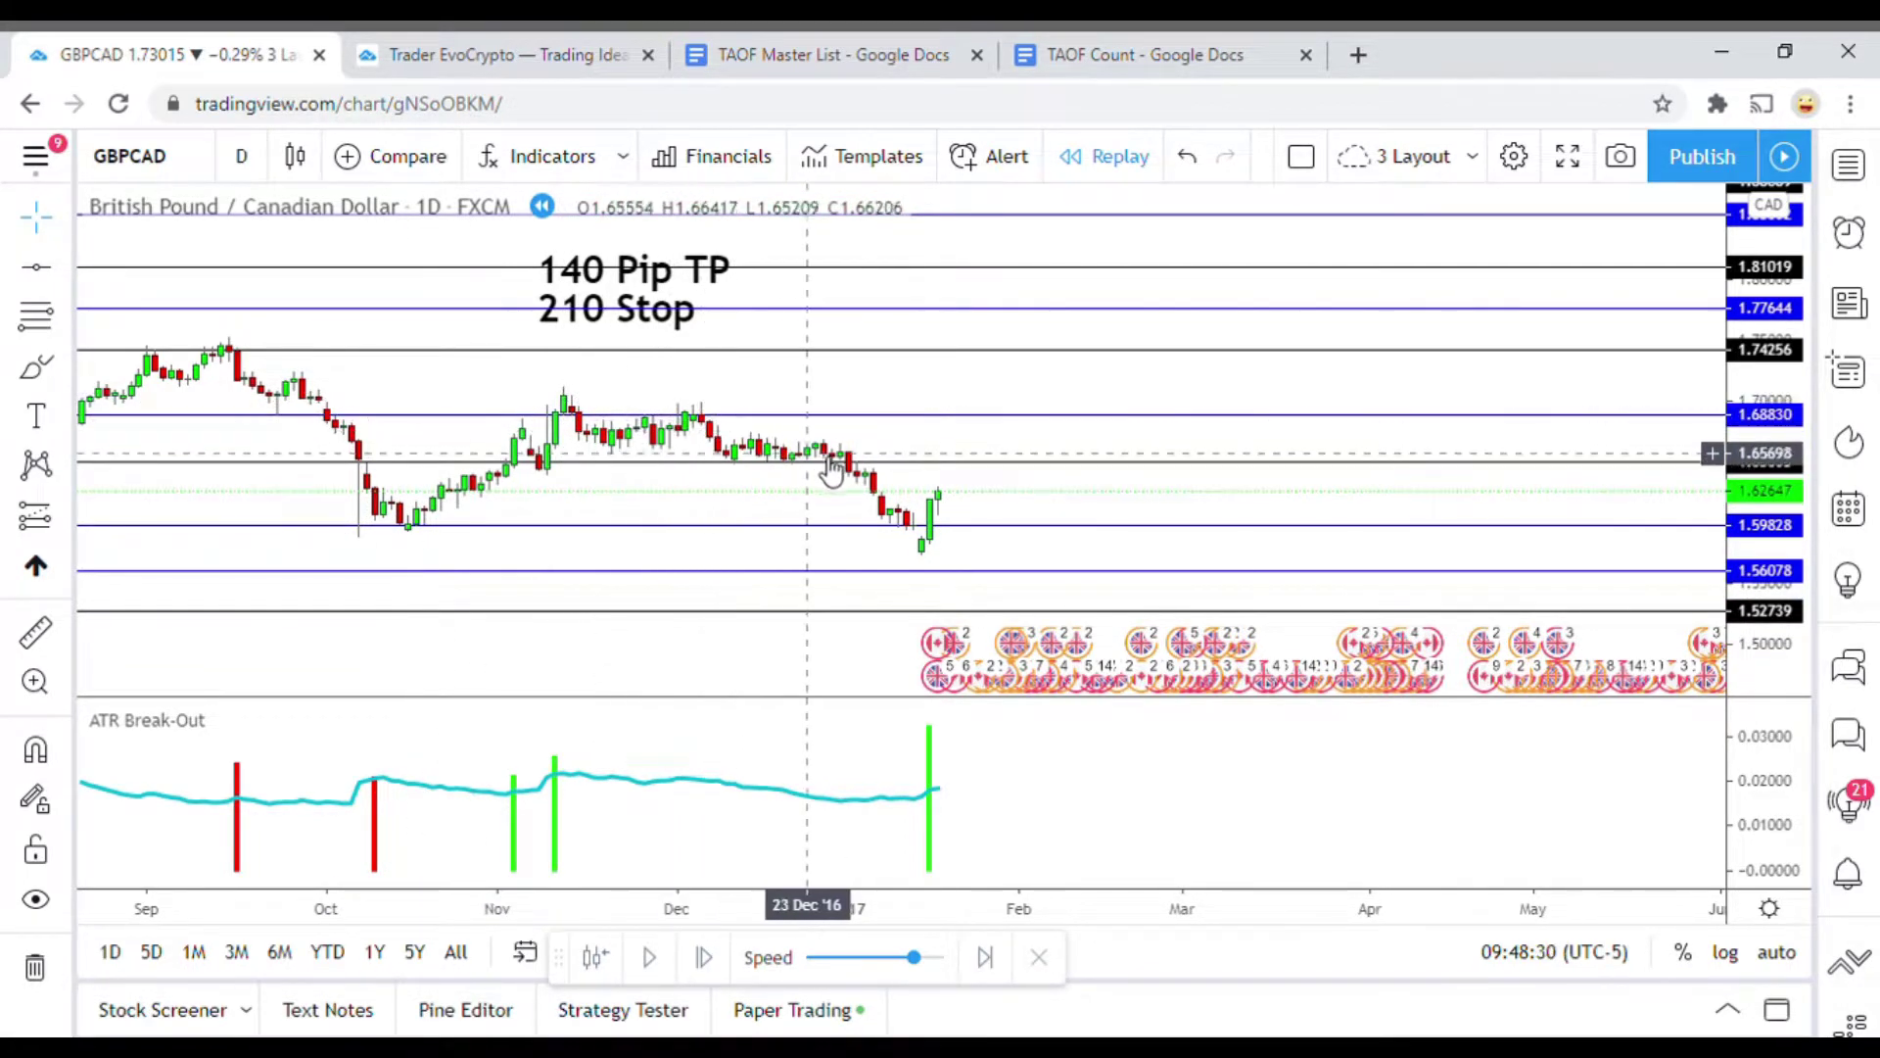
Advance the replay to late January 2017 and pause it with price at the 1.6504 level
left_click(937, 571)
left_click(549, 496)
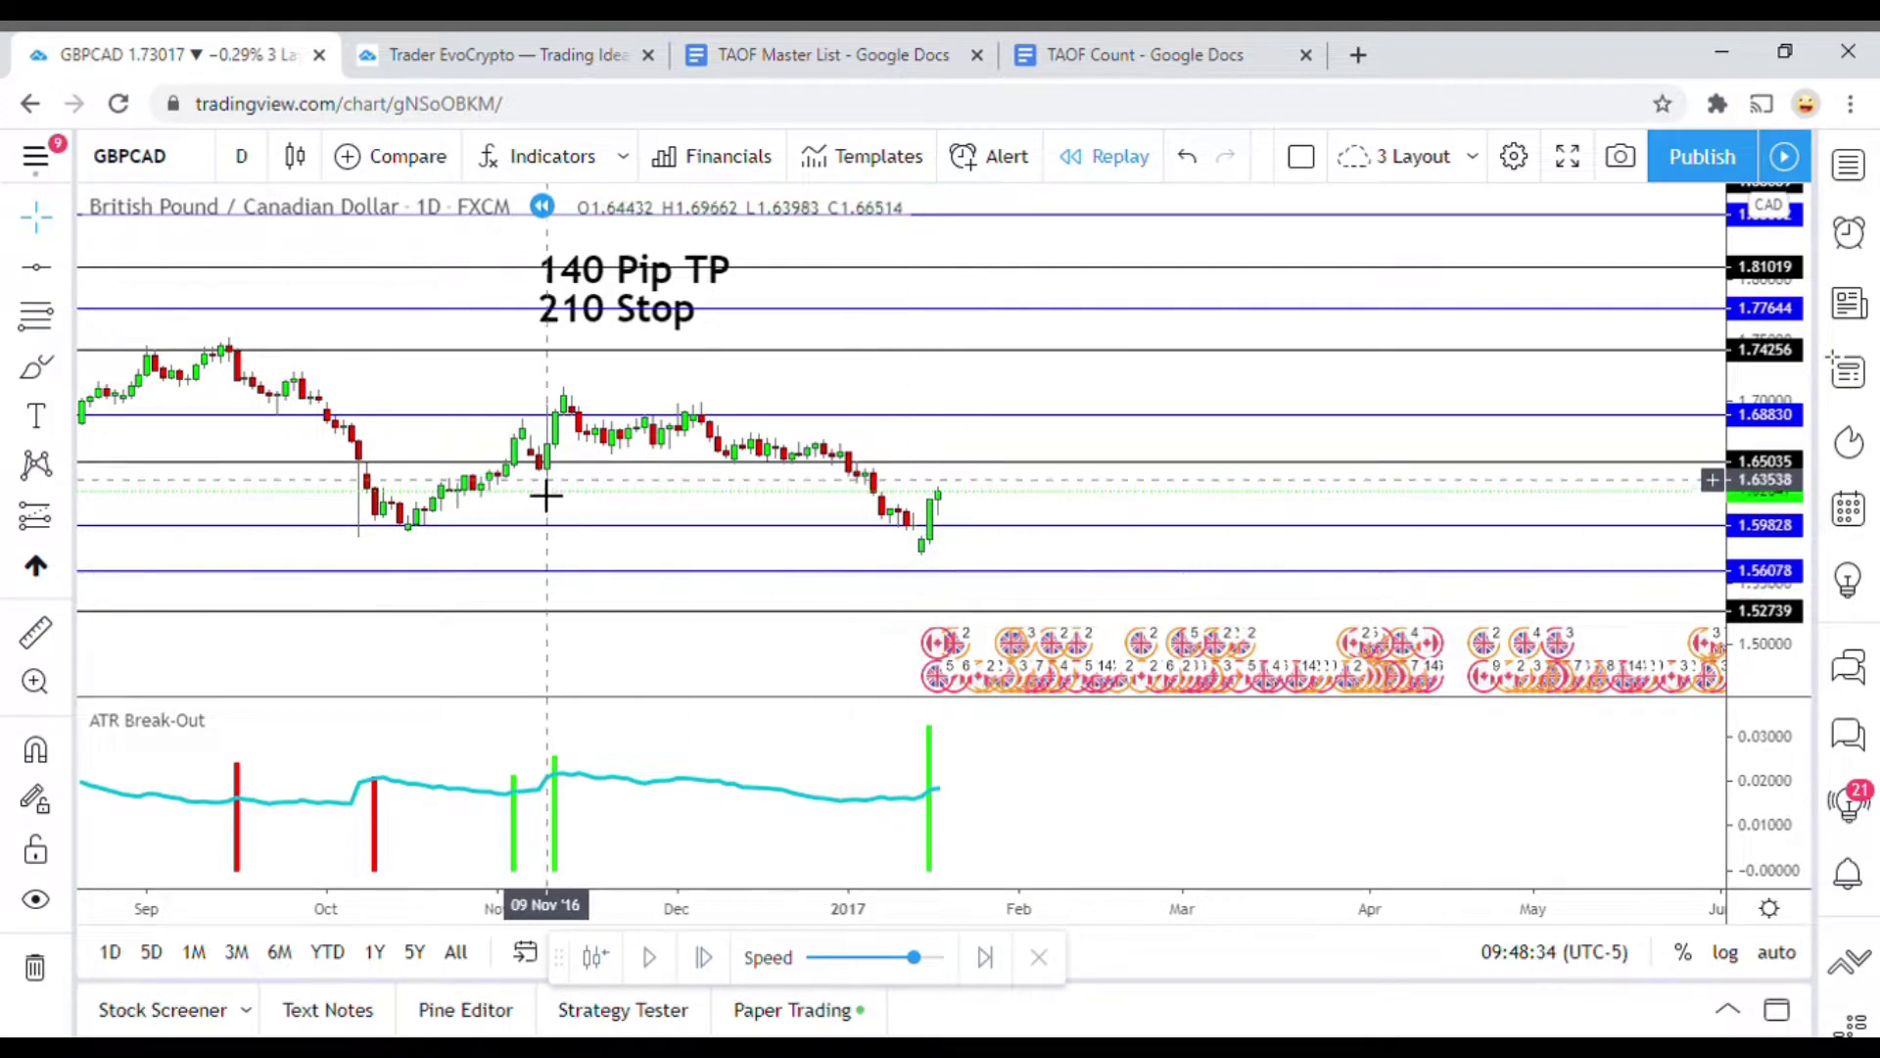
left_click(925, 417)
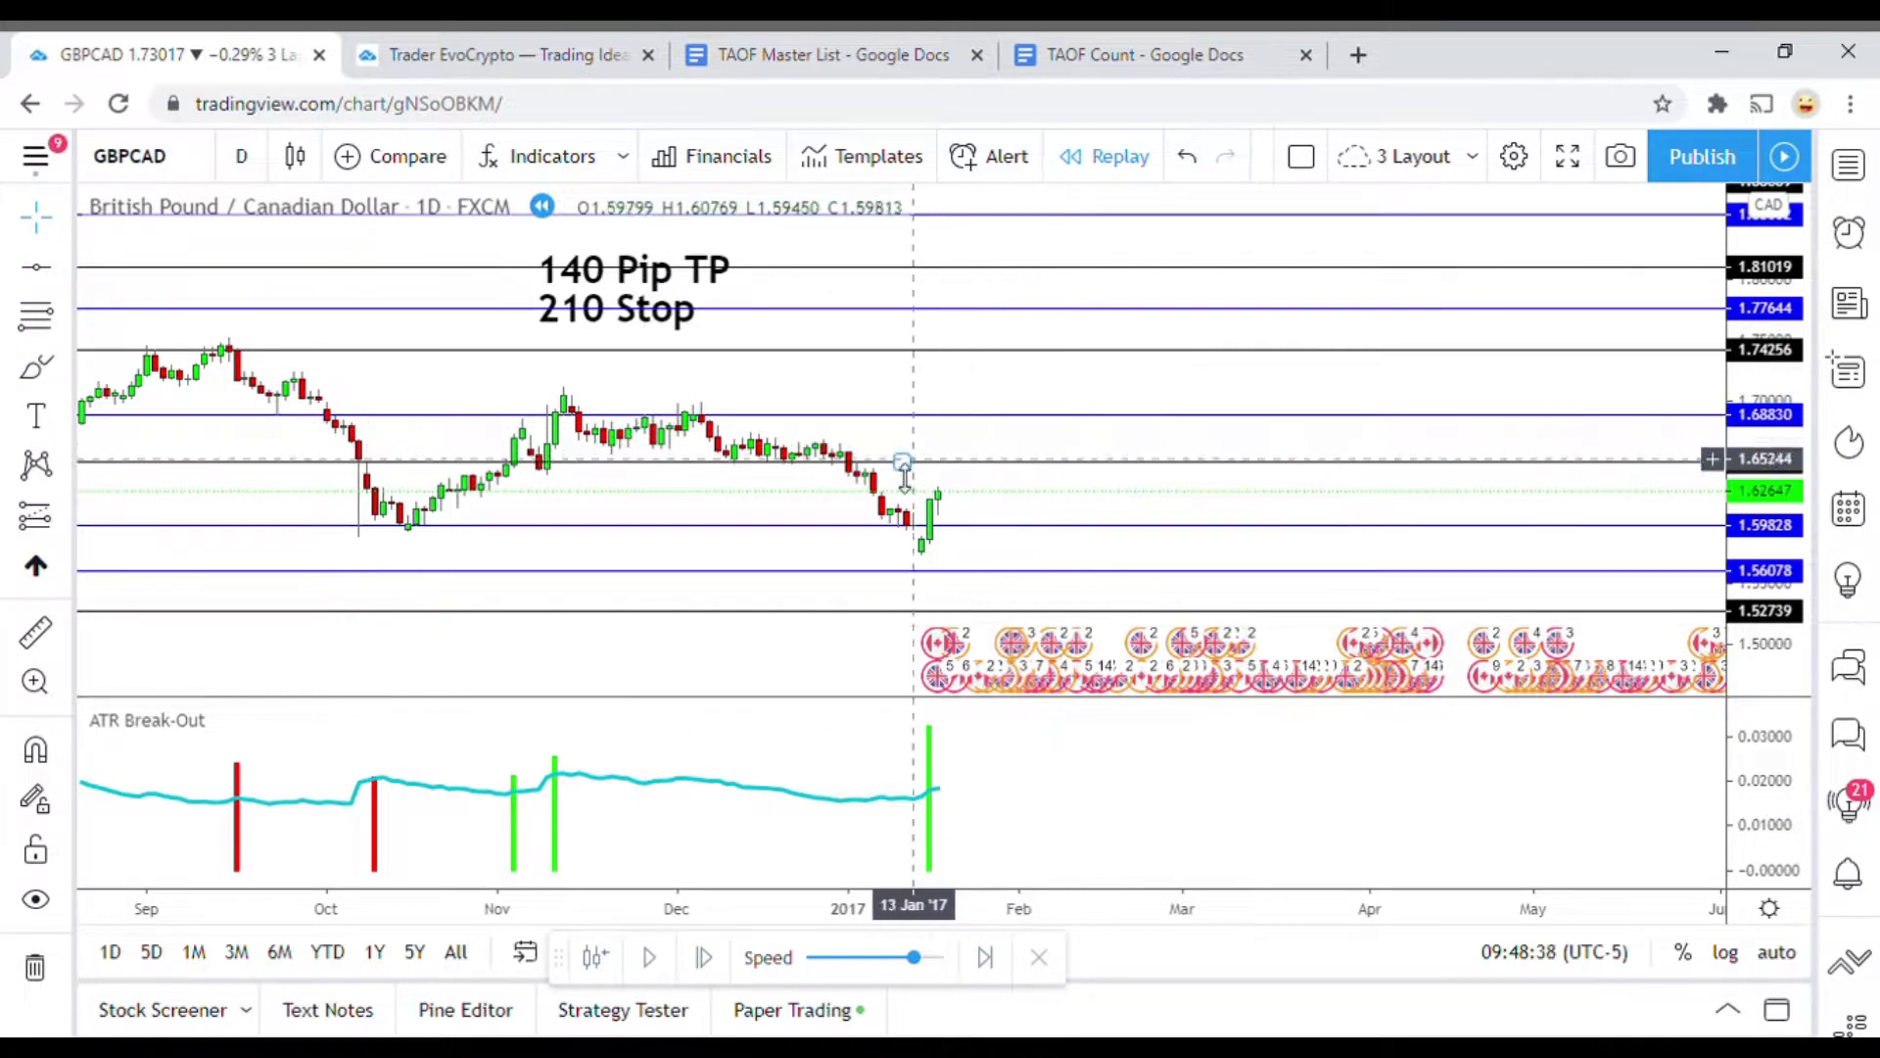
left_click(949, 571)
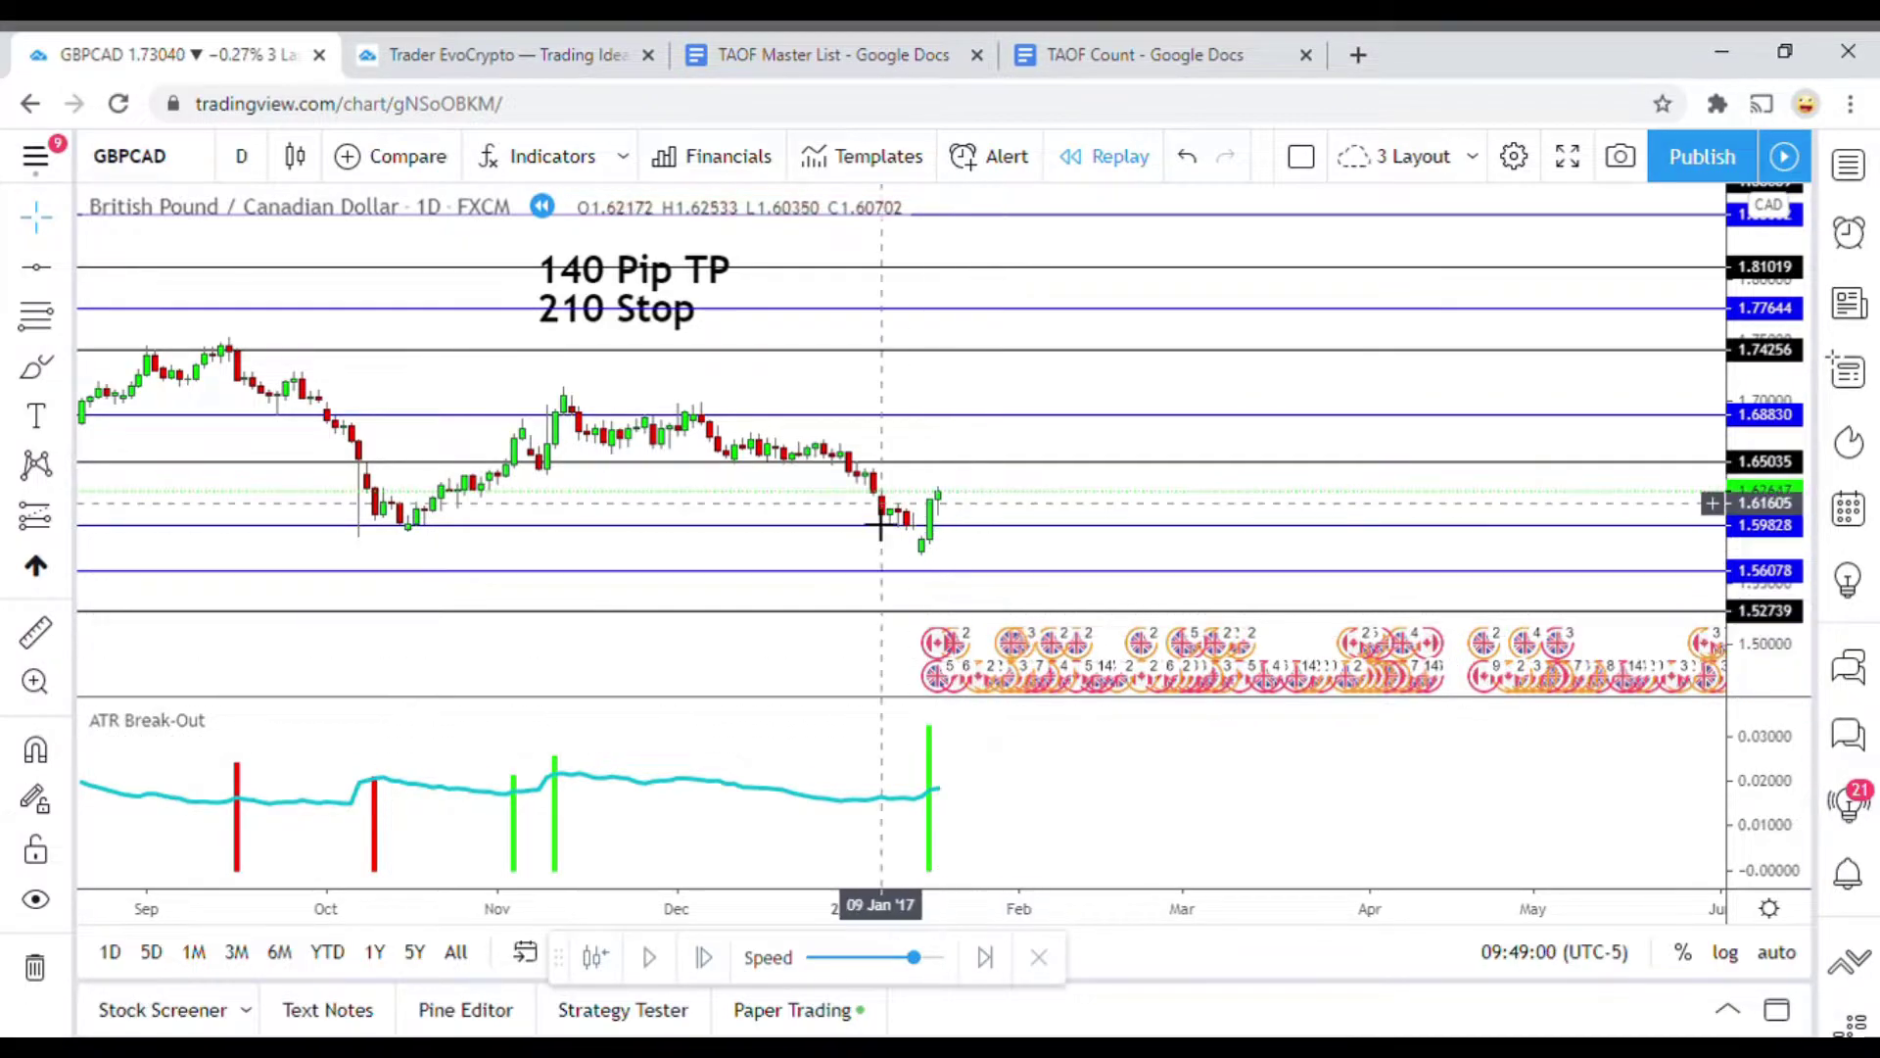
left_click_drag(860, 652, 793, 637)
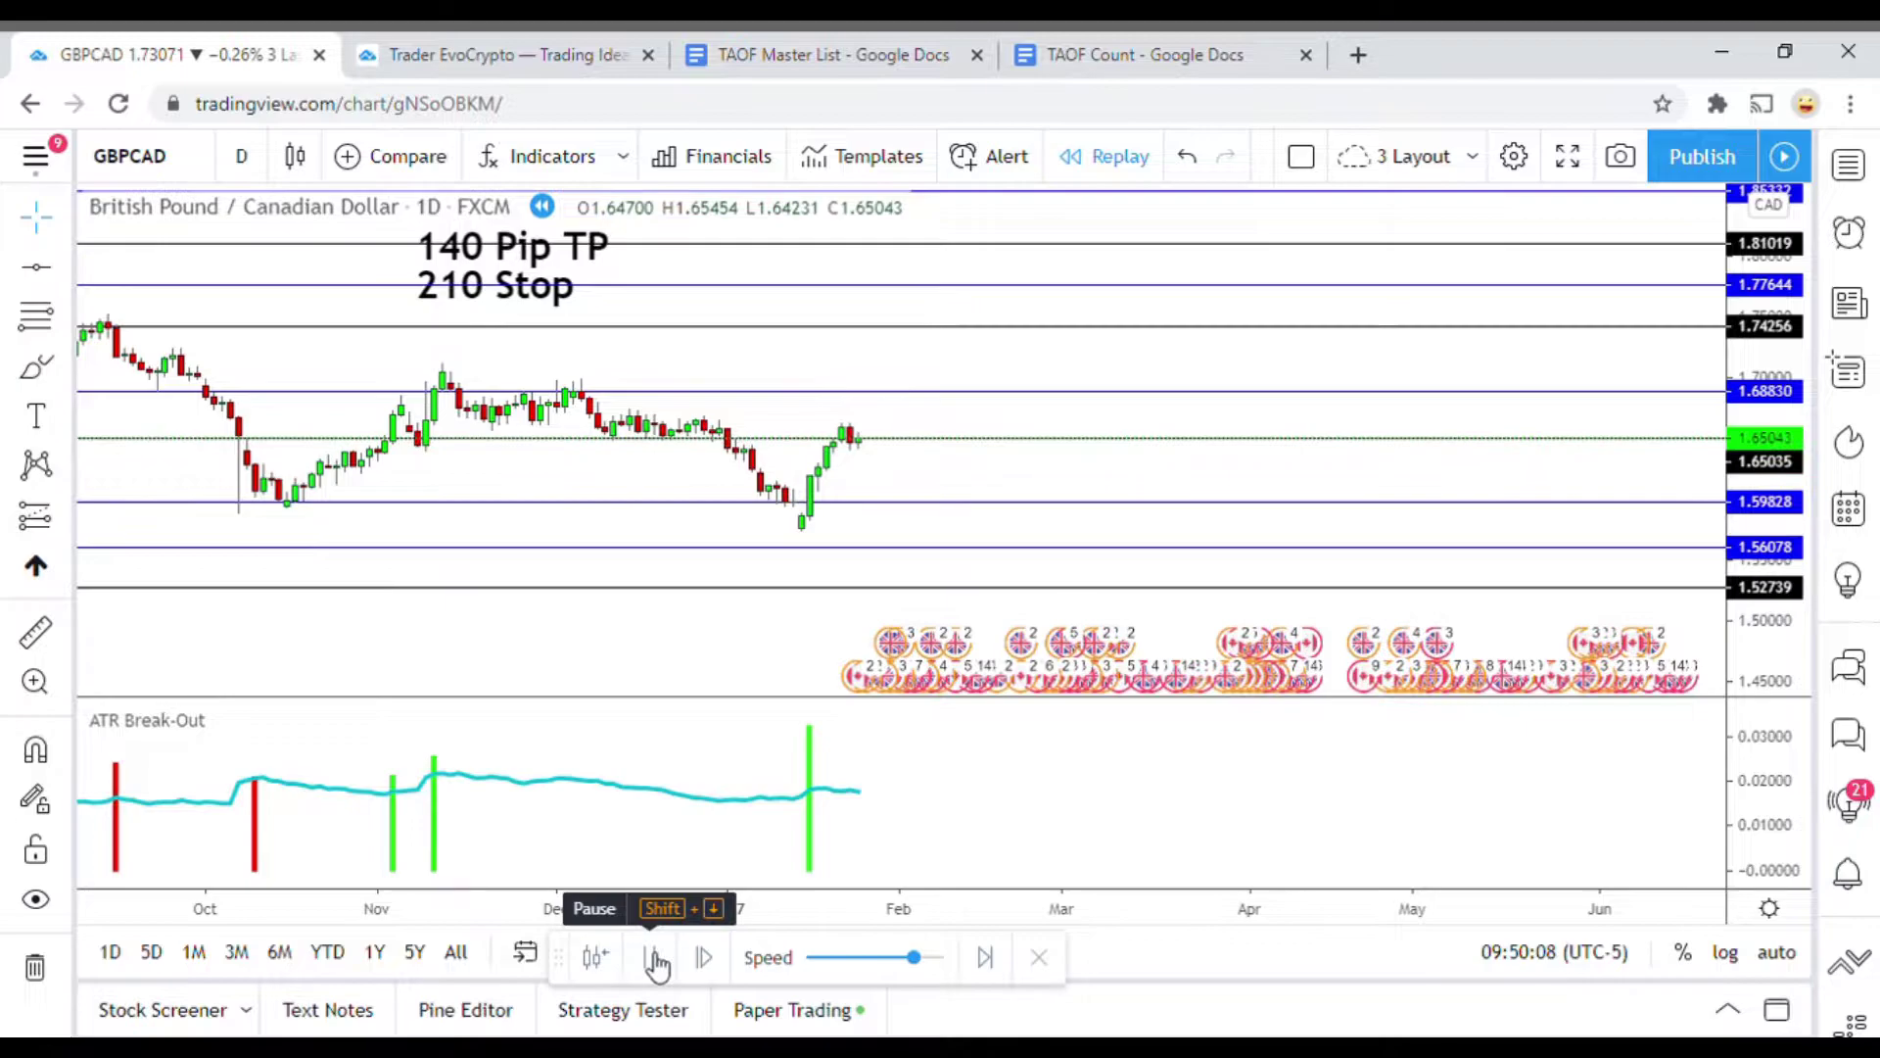
left_click(653, 960)
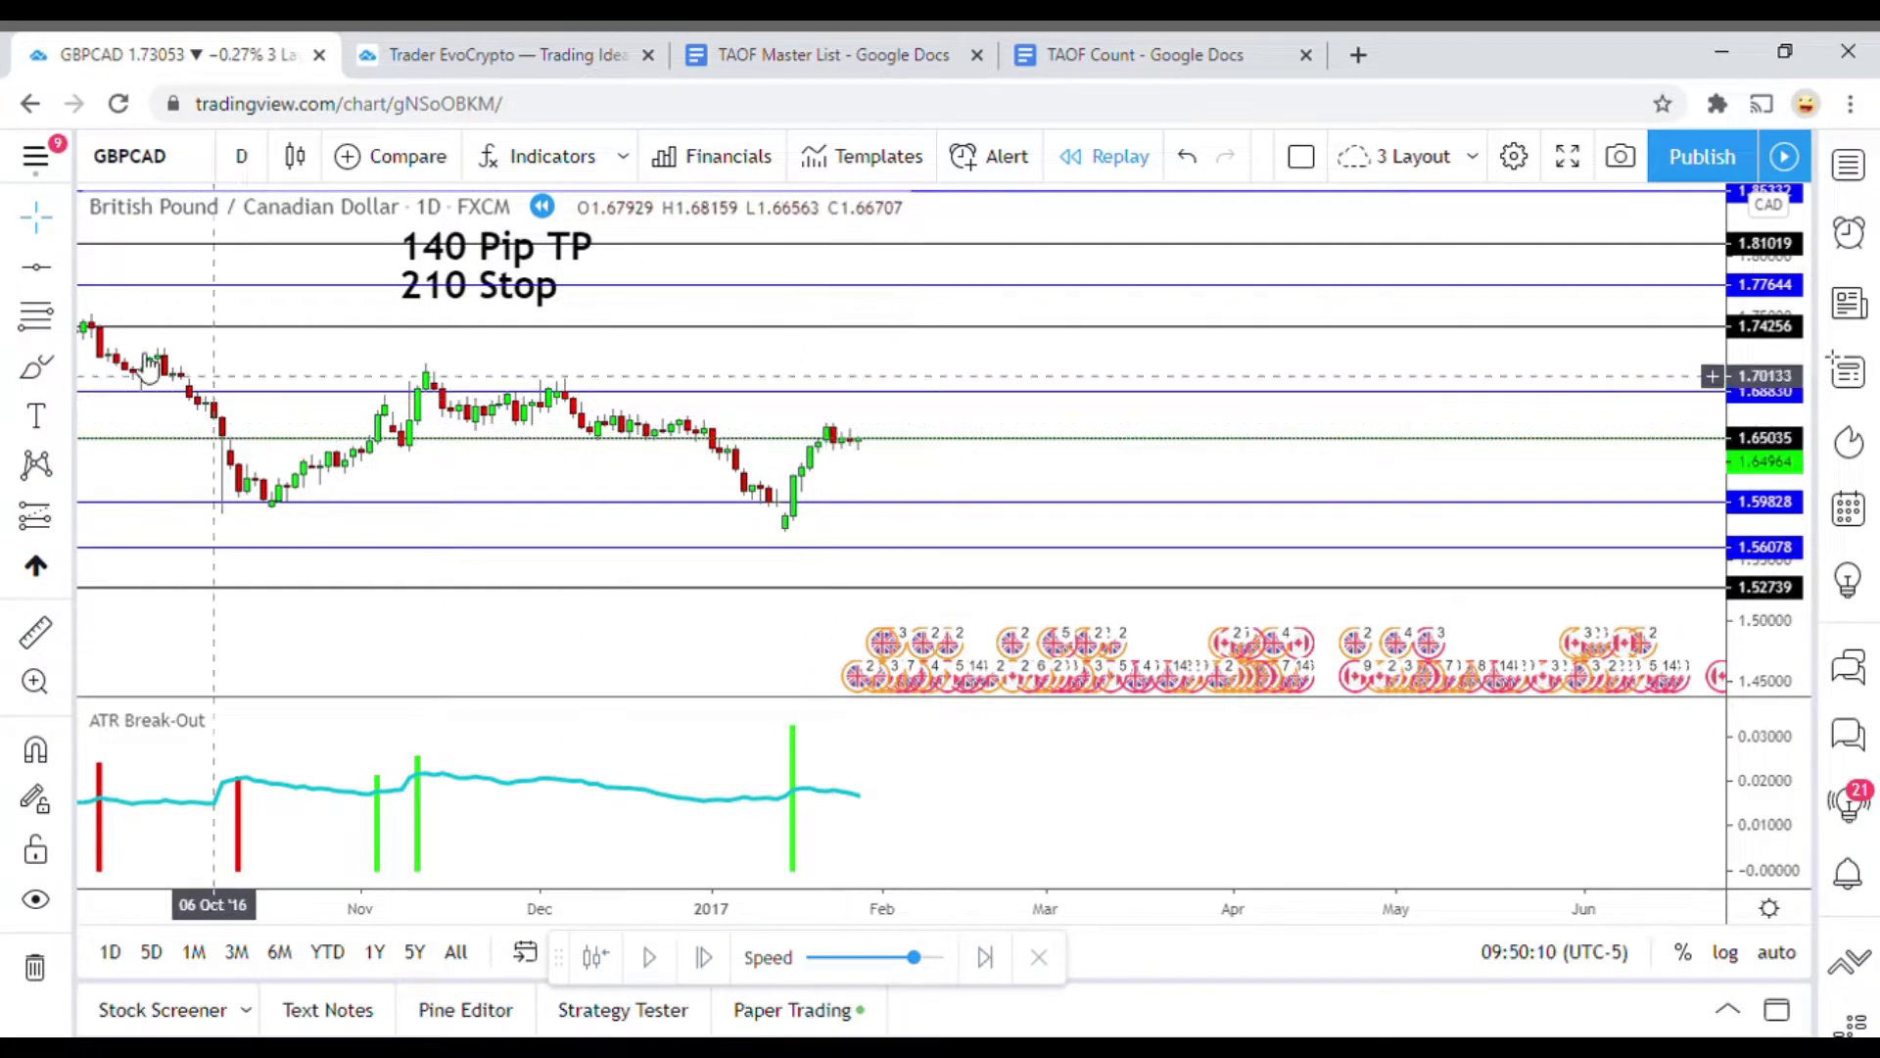
Mark the 17 January 2017 break-out candle with a green vertical line and deselect it
left_click(63, 276)
left_click(193, 551)
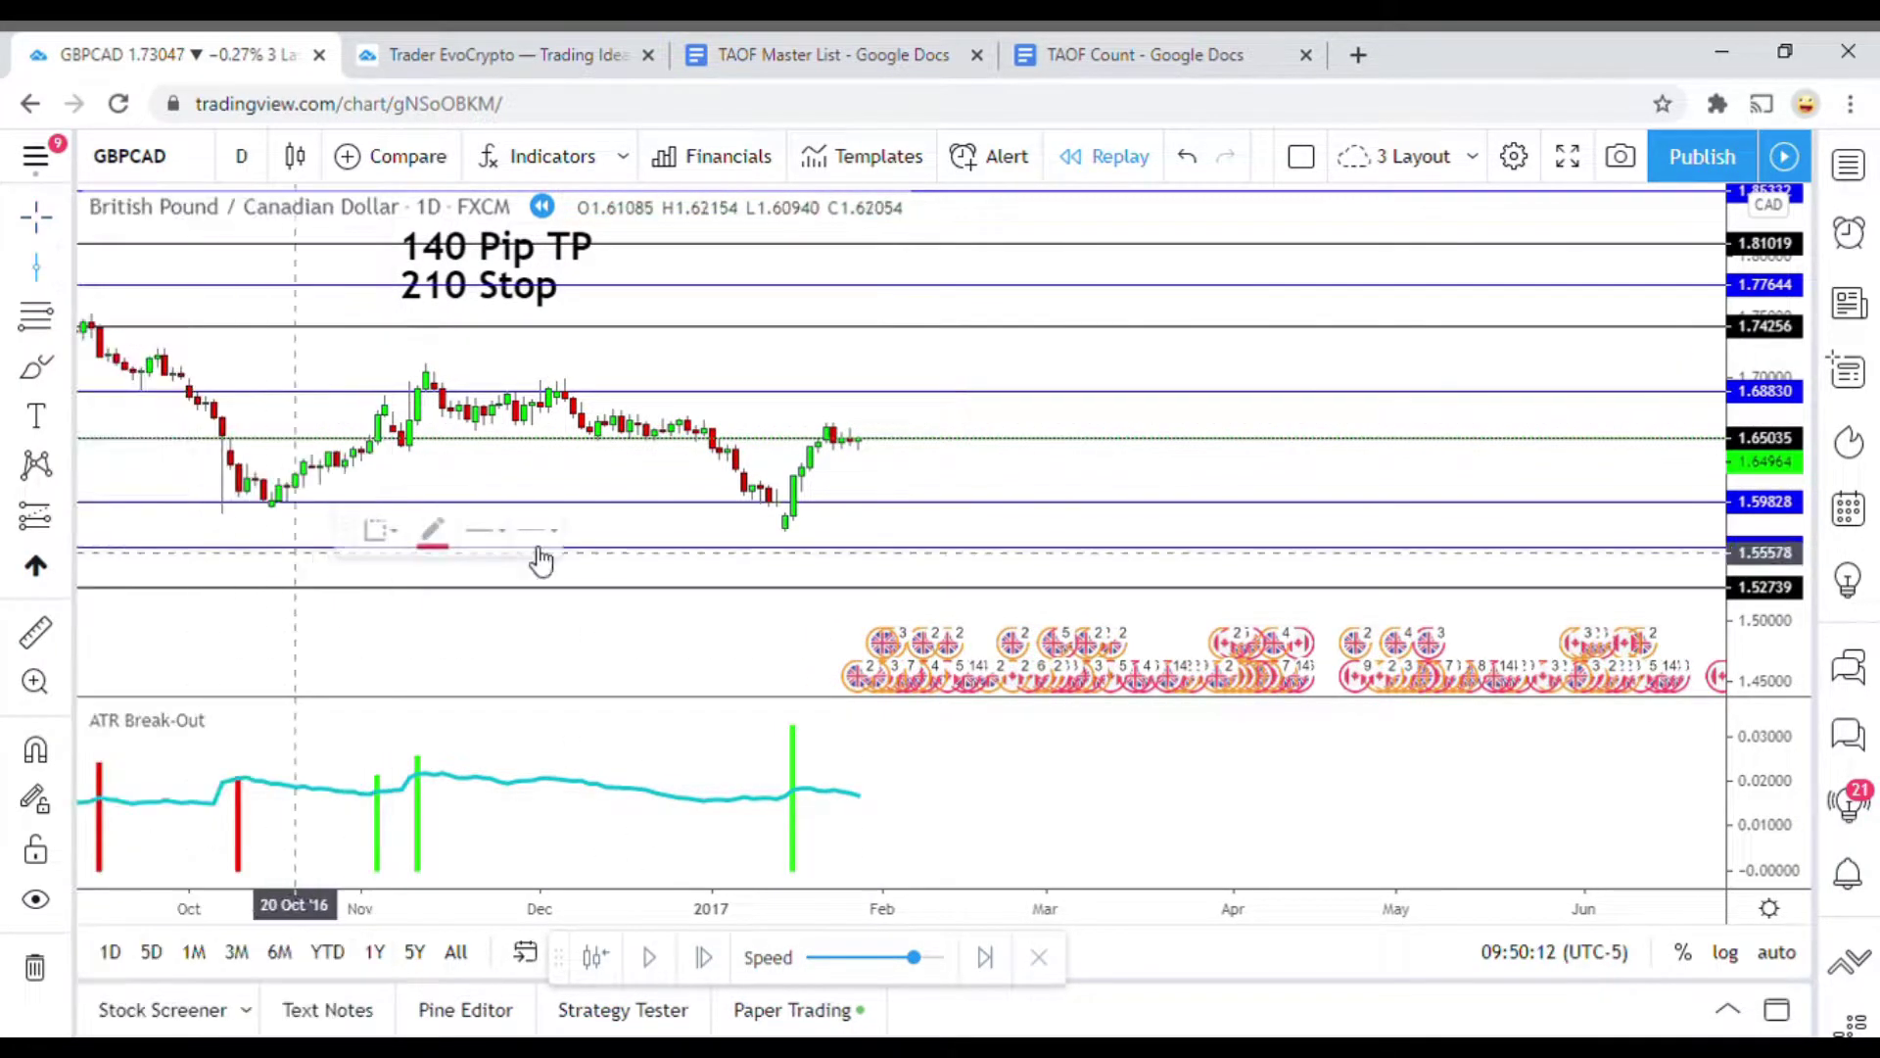
left_click(818, 590)
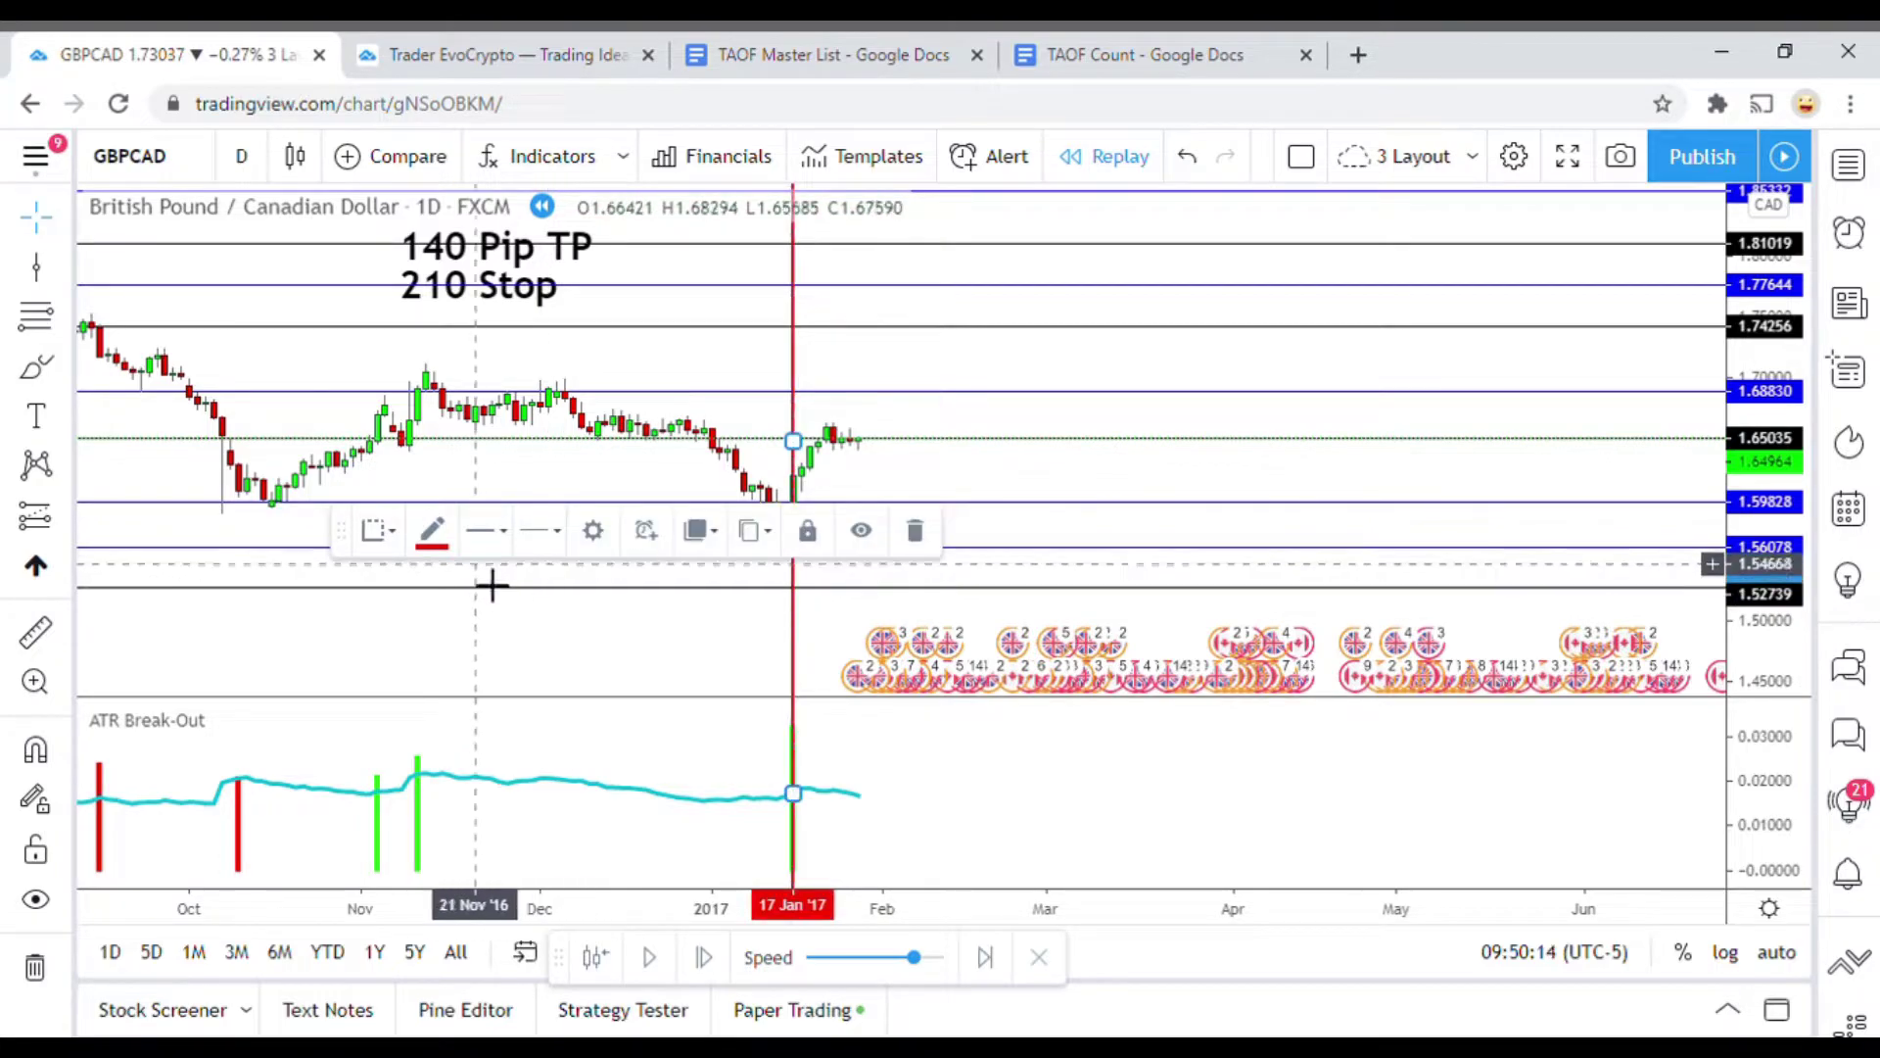
left_click(439, 536)
left_click(524, 609)
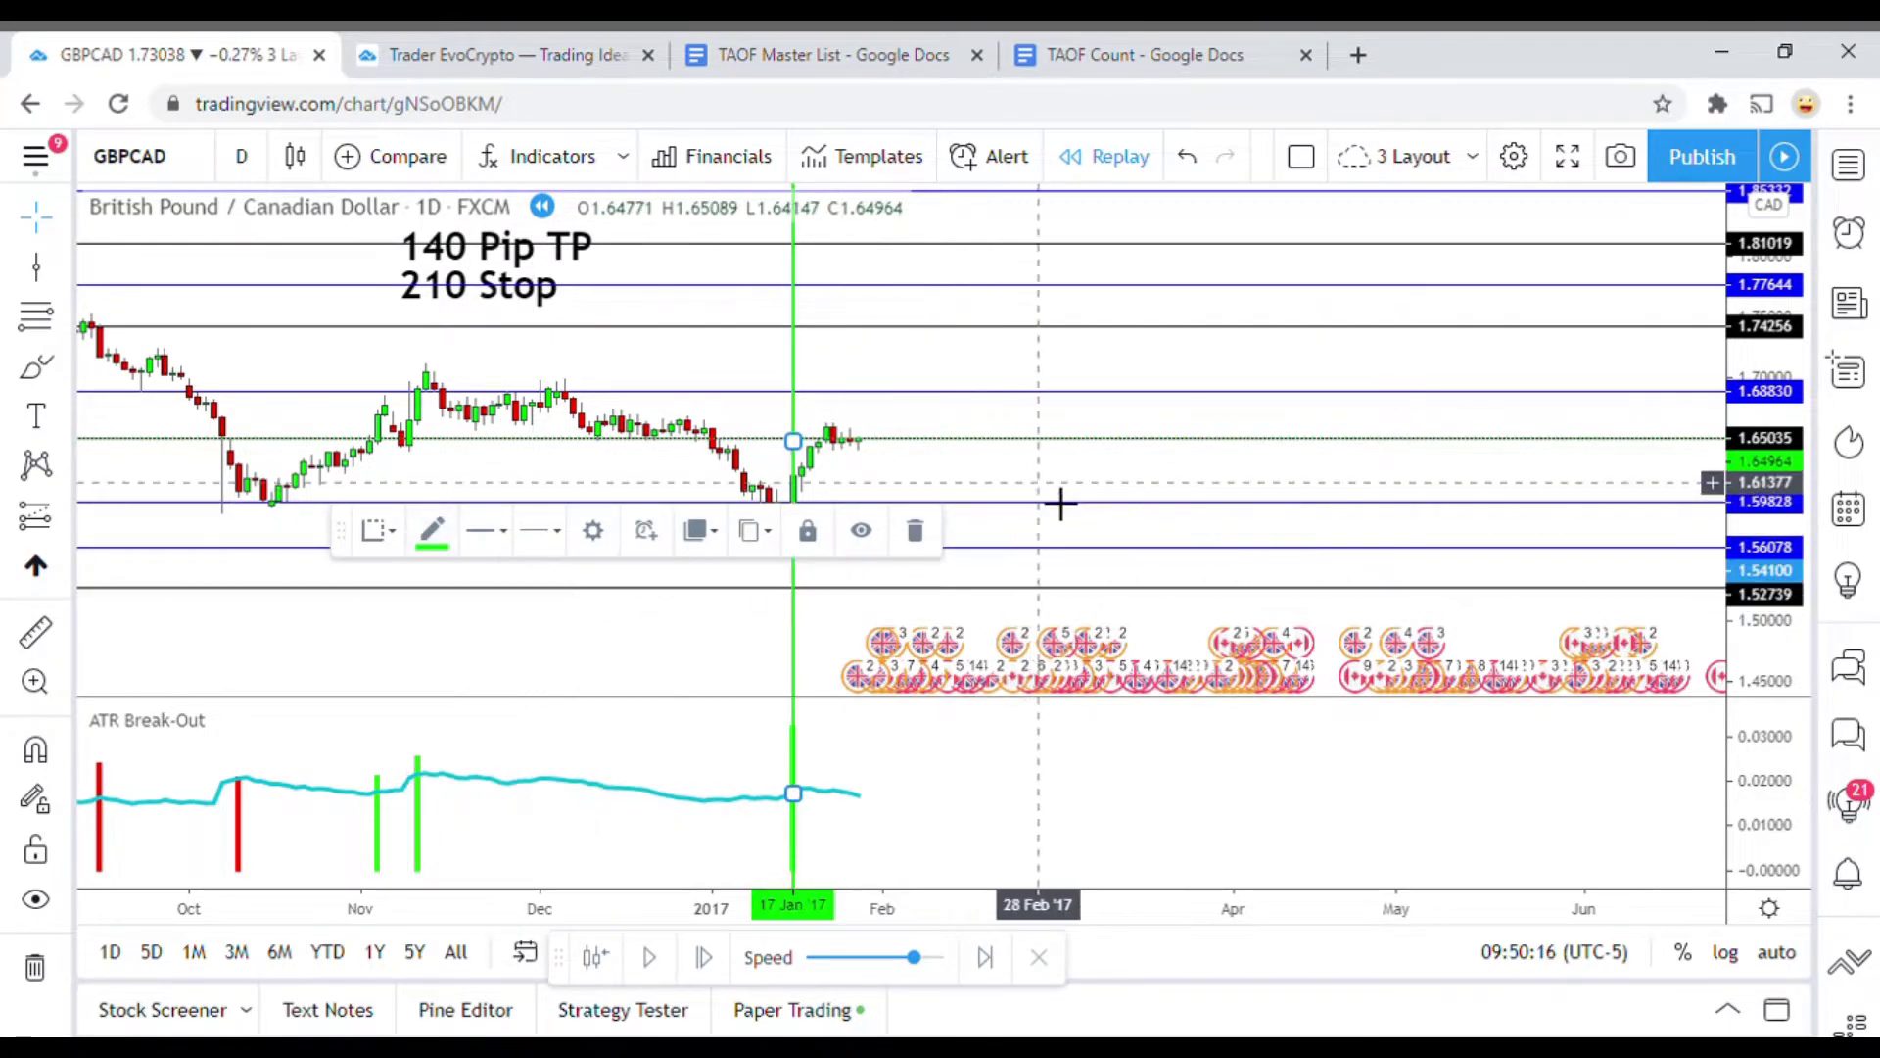
left_click(1057, 499)
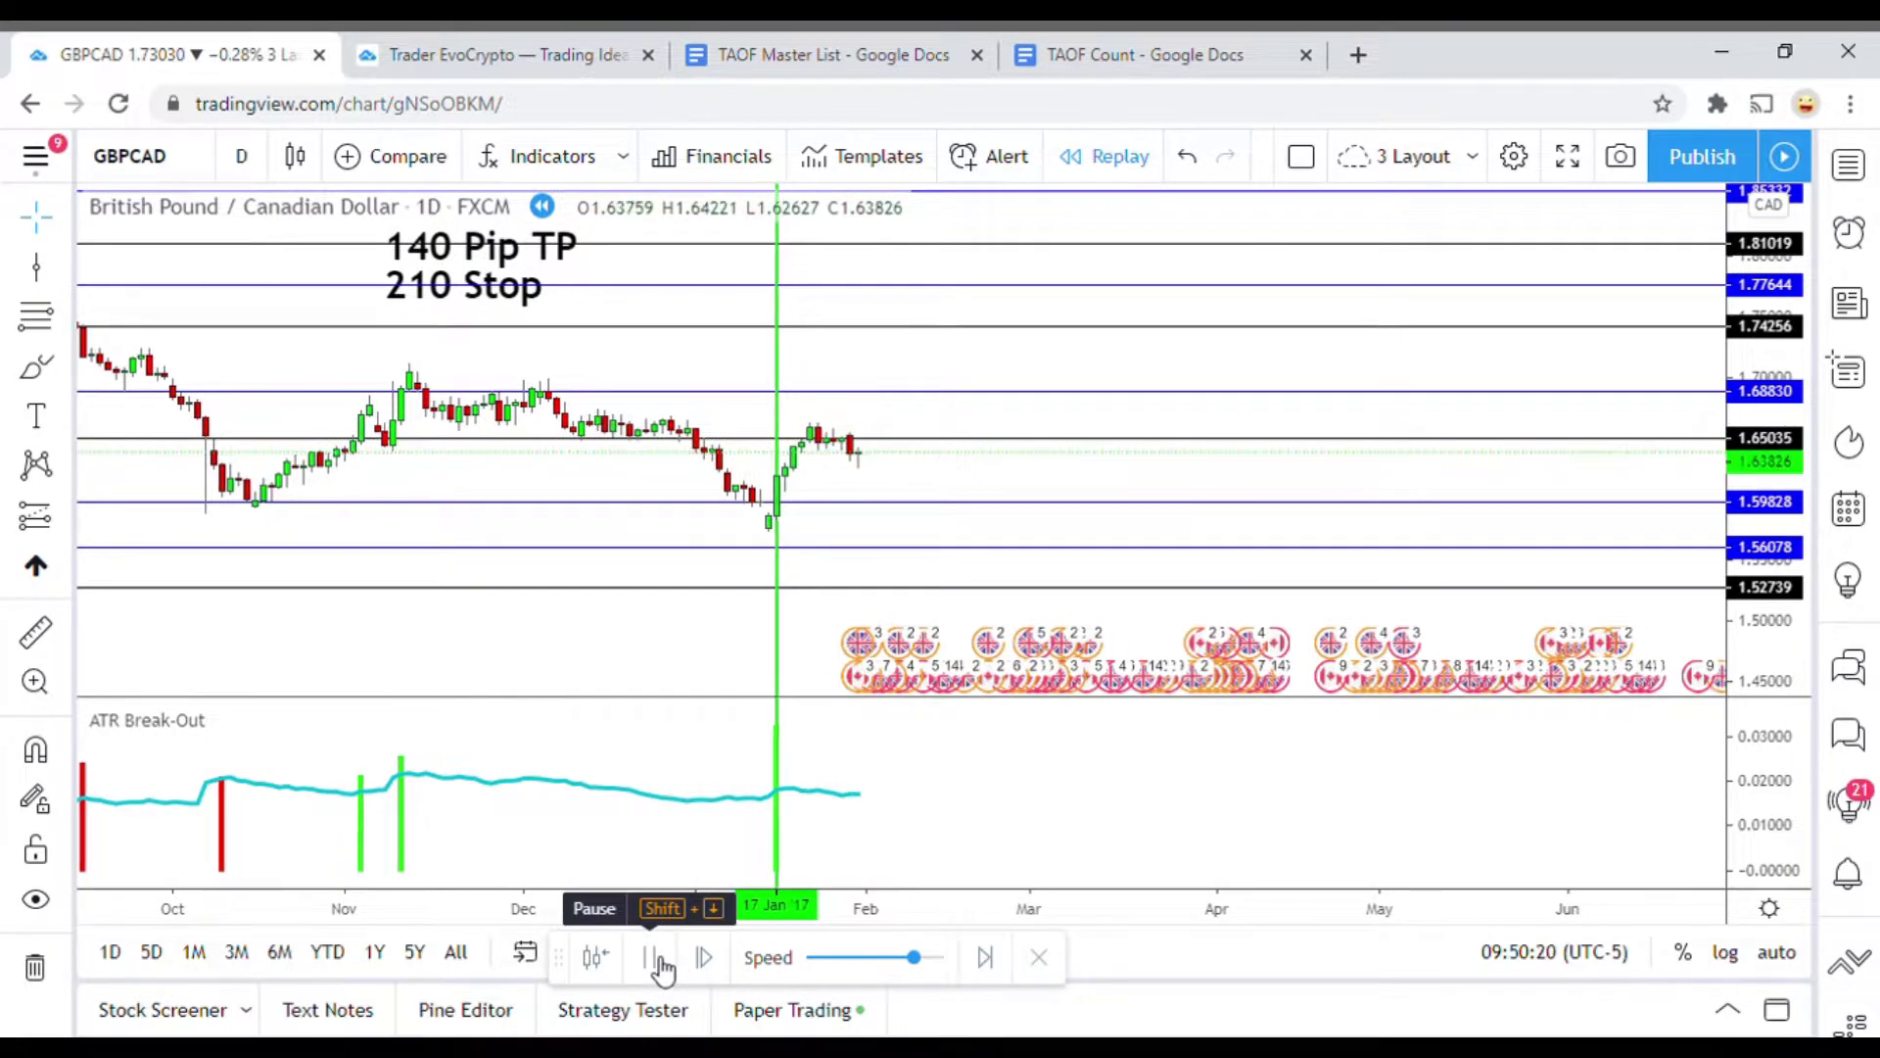
Play the replay to 7 February 2017 and mark the 2 February red break-out bar with a red vertical line
left_click(656, 958)
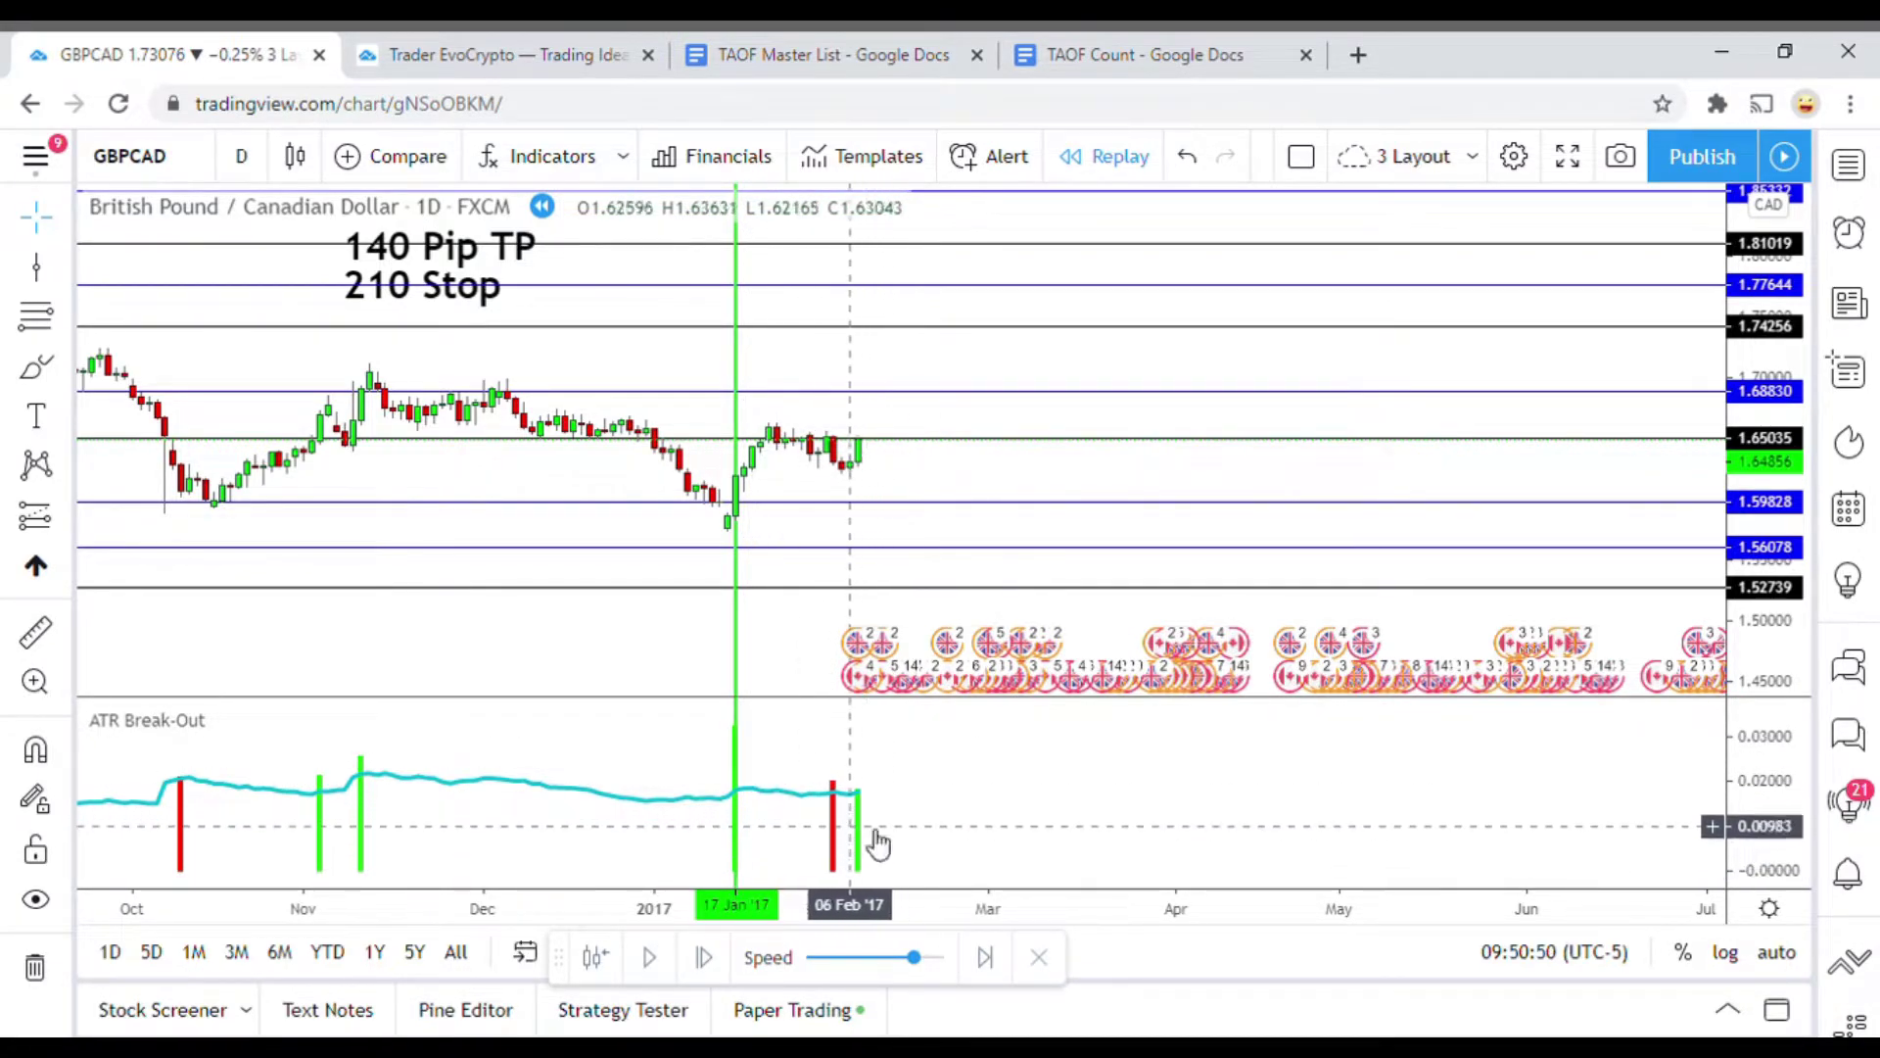
left_click_drag(1067, 861, 1067, 889)
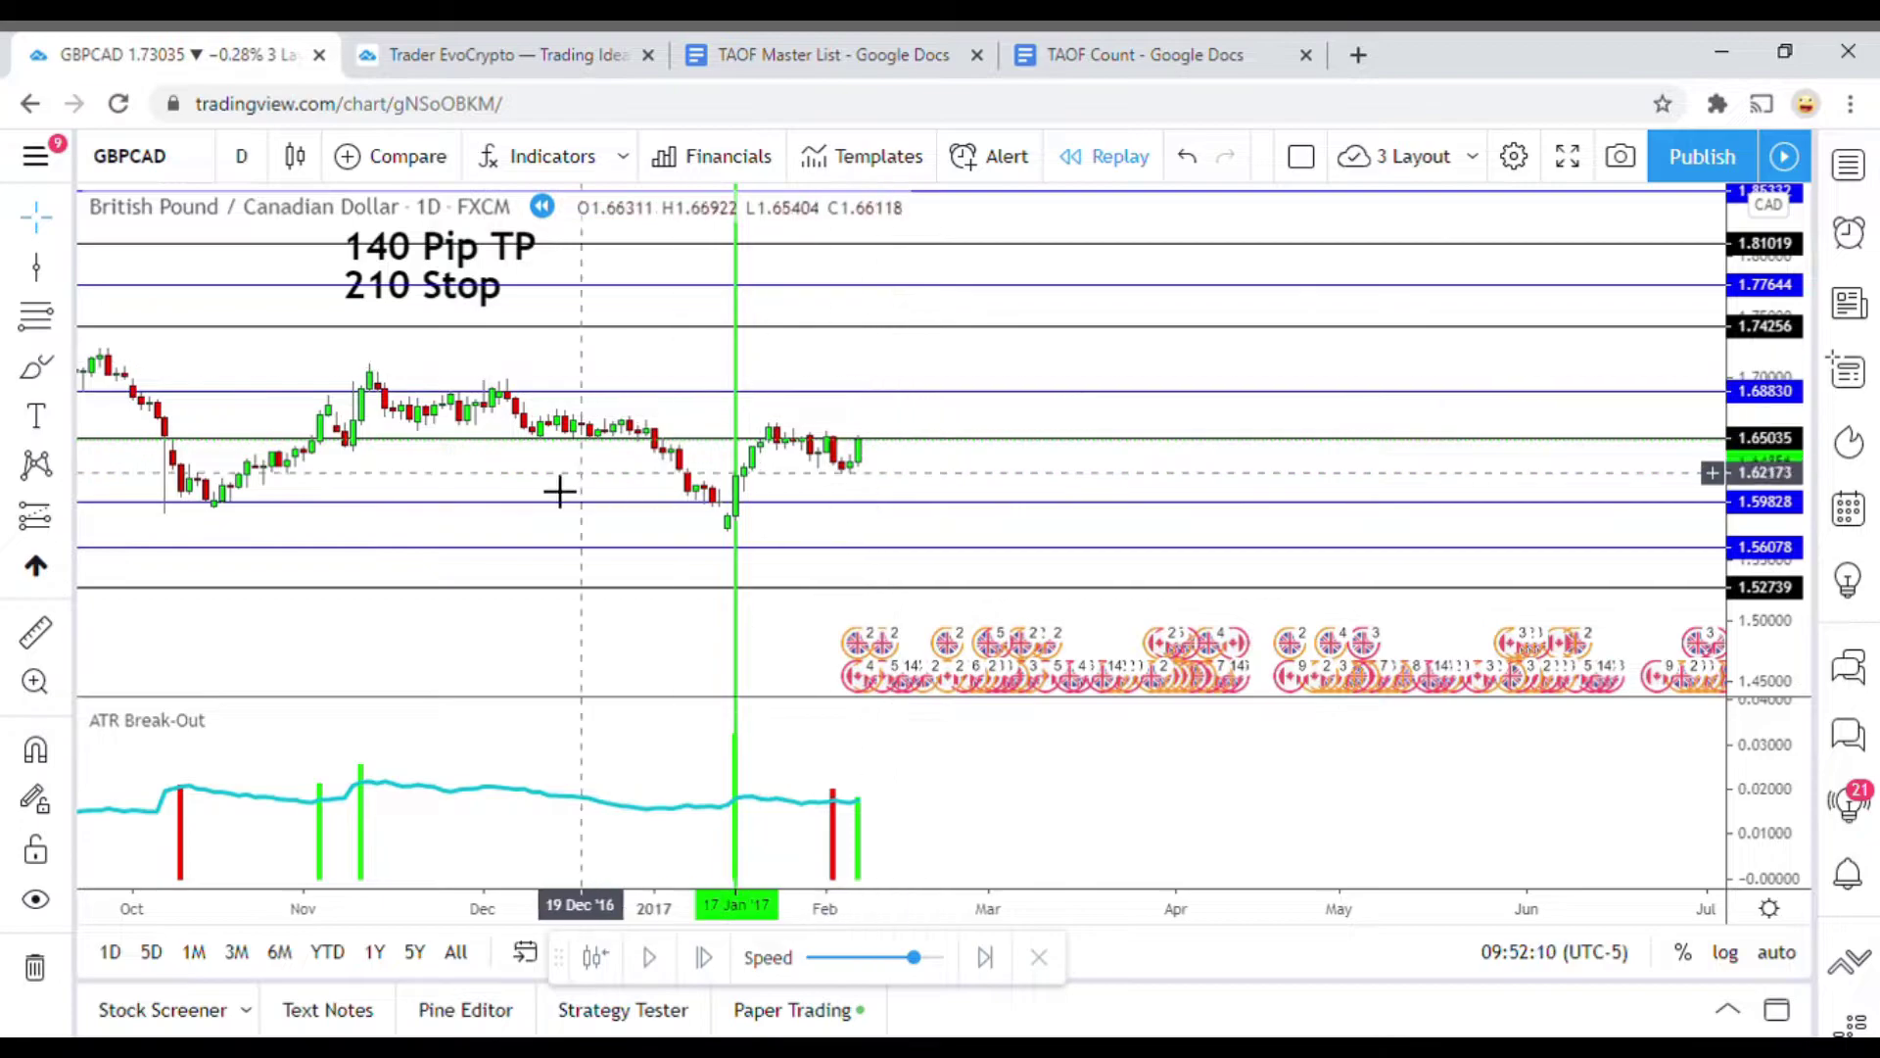
left_click(36, 266)
left_click(832, 477)
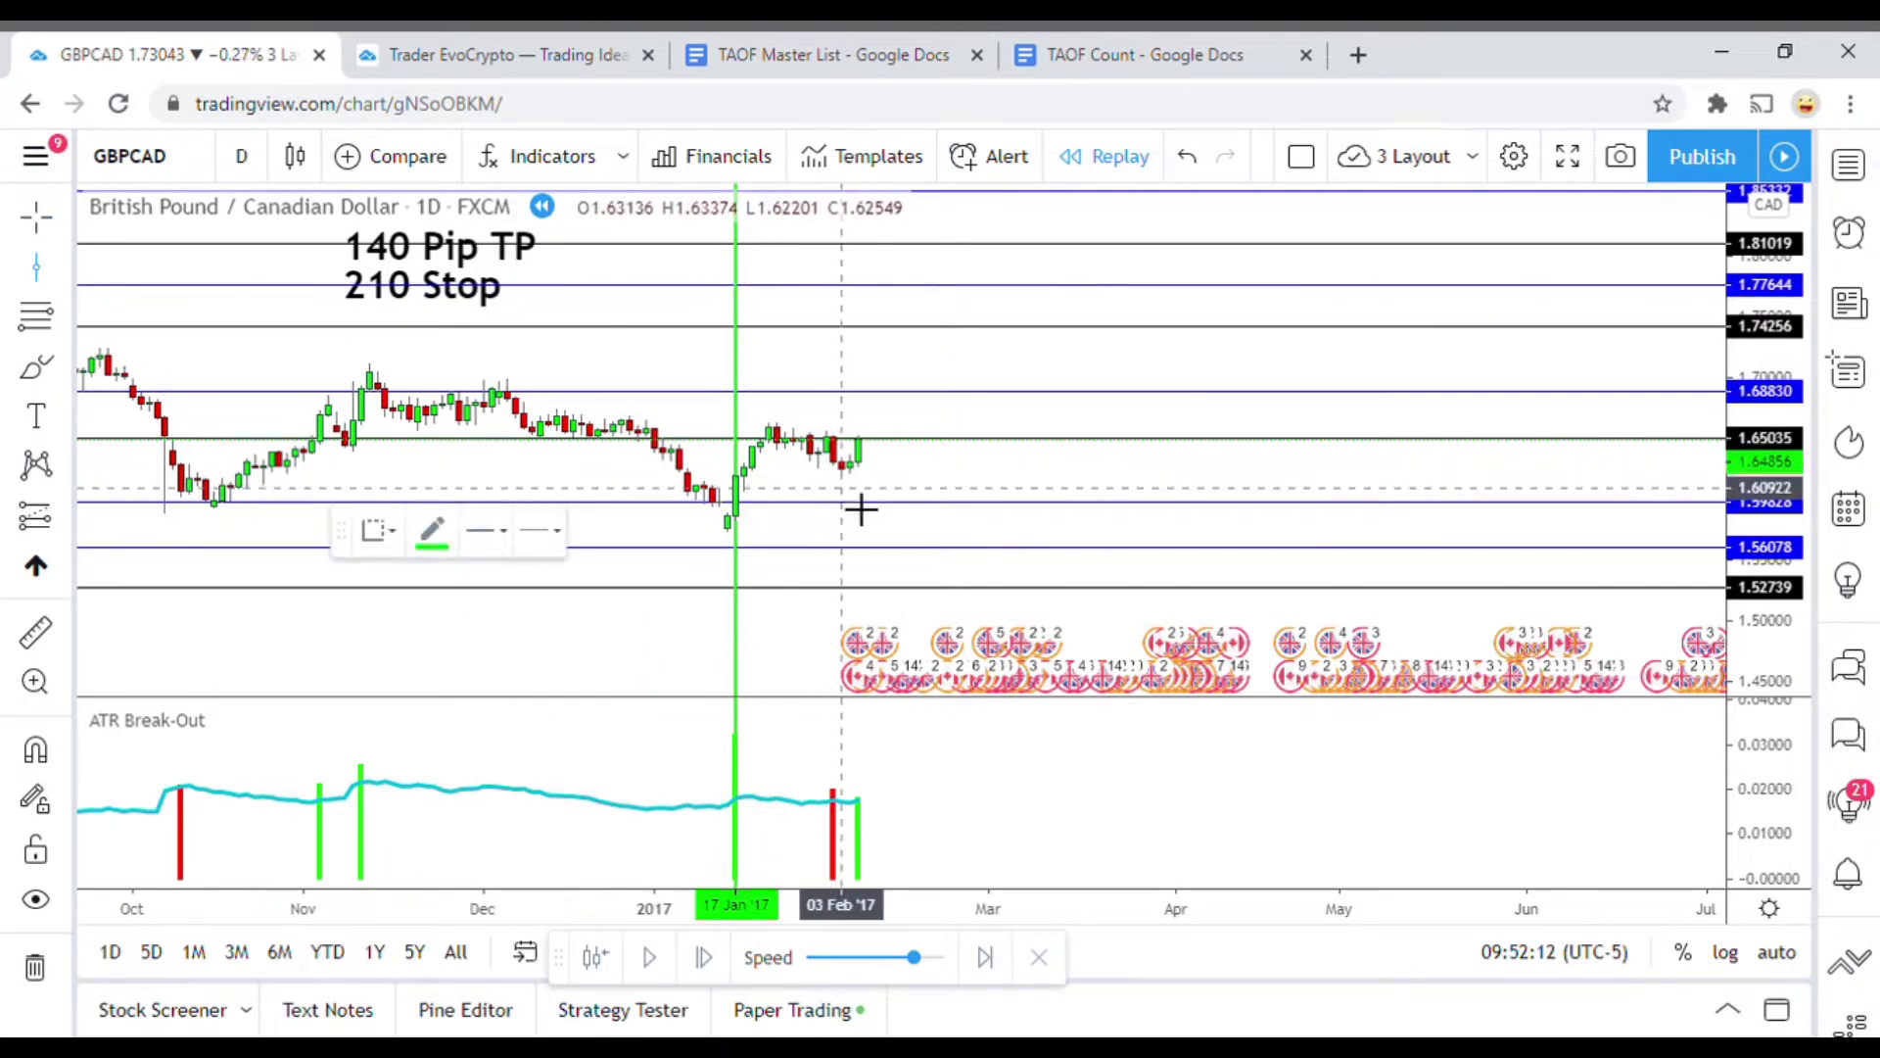
left_click(855, 516)
left_click(440, 532)
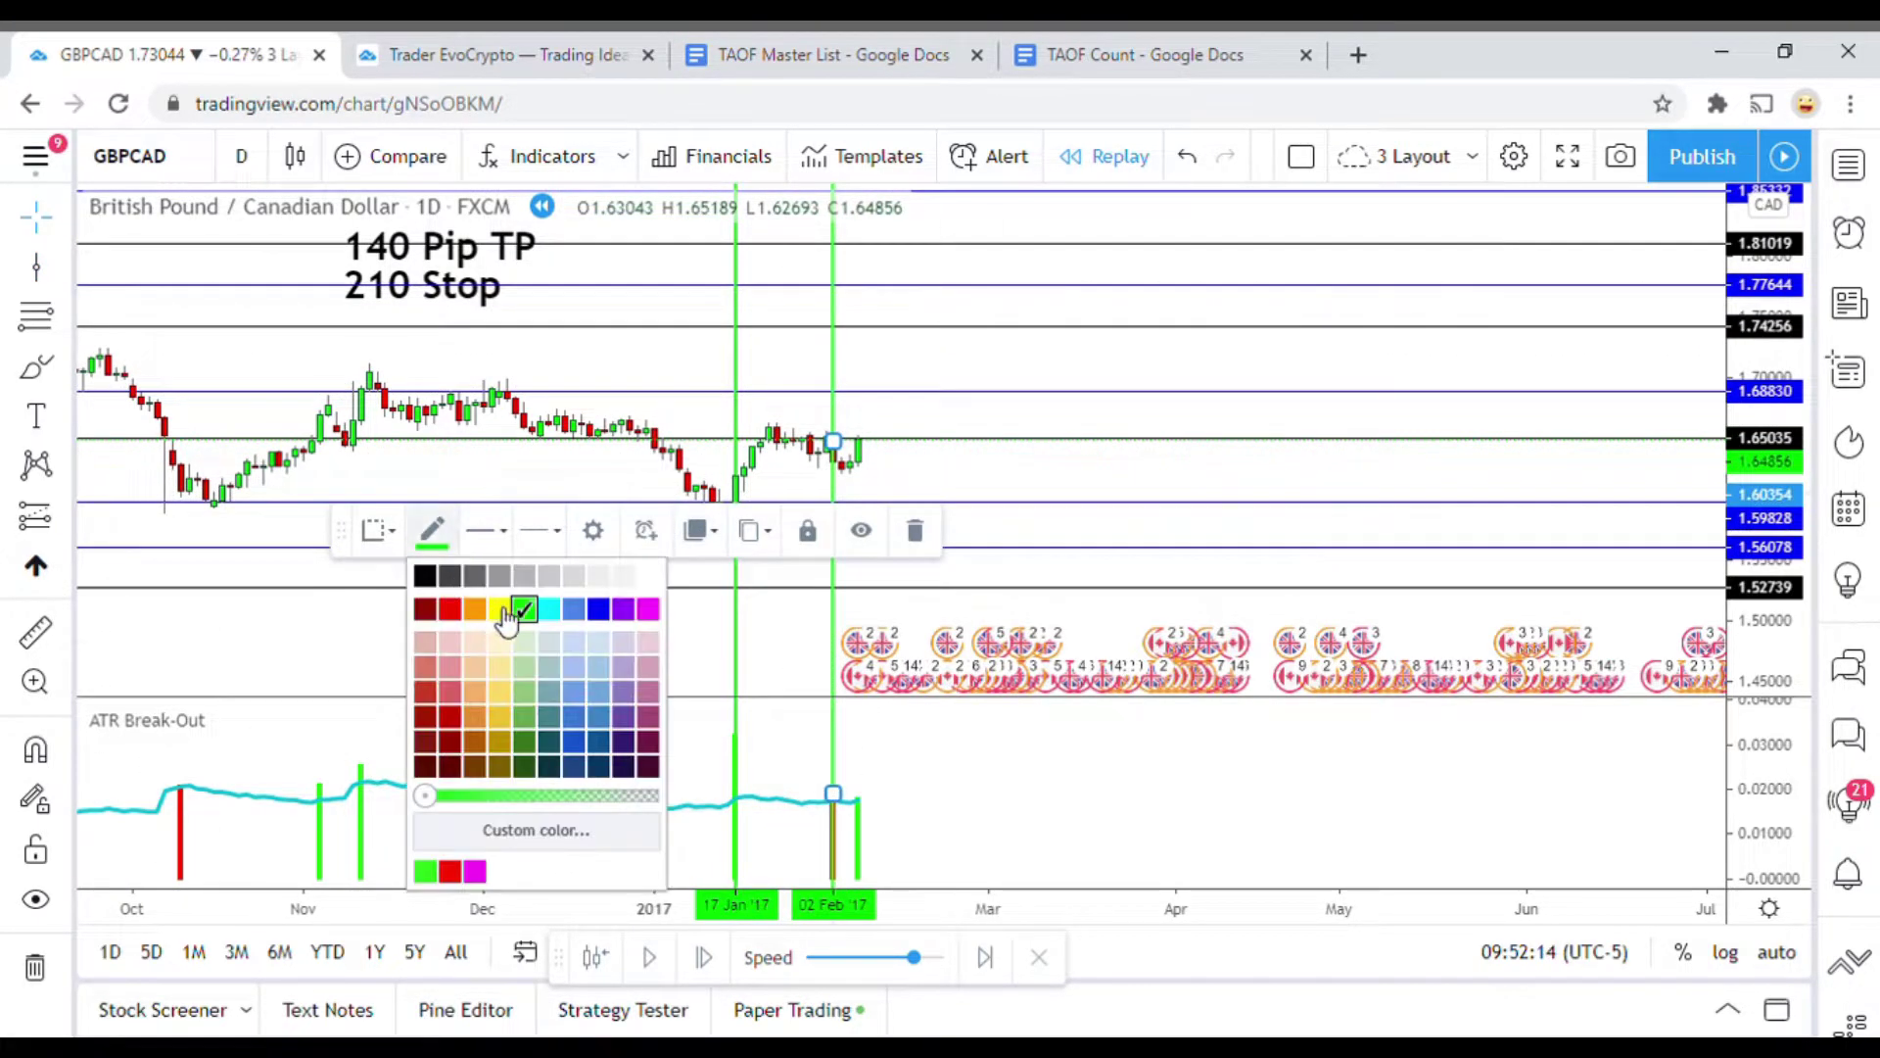
left_click(450, 610)
left_click(1107, 511)
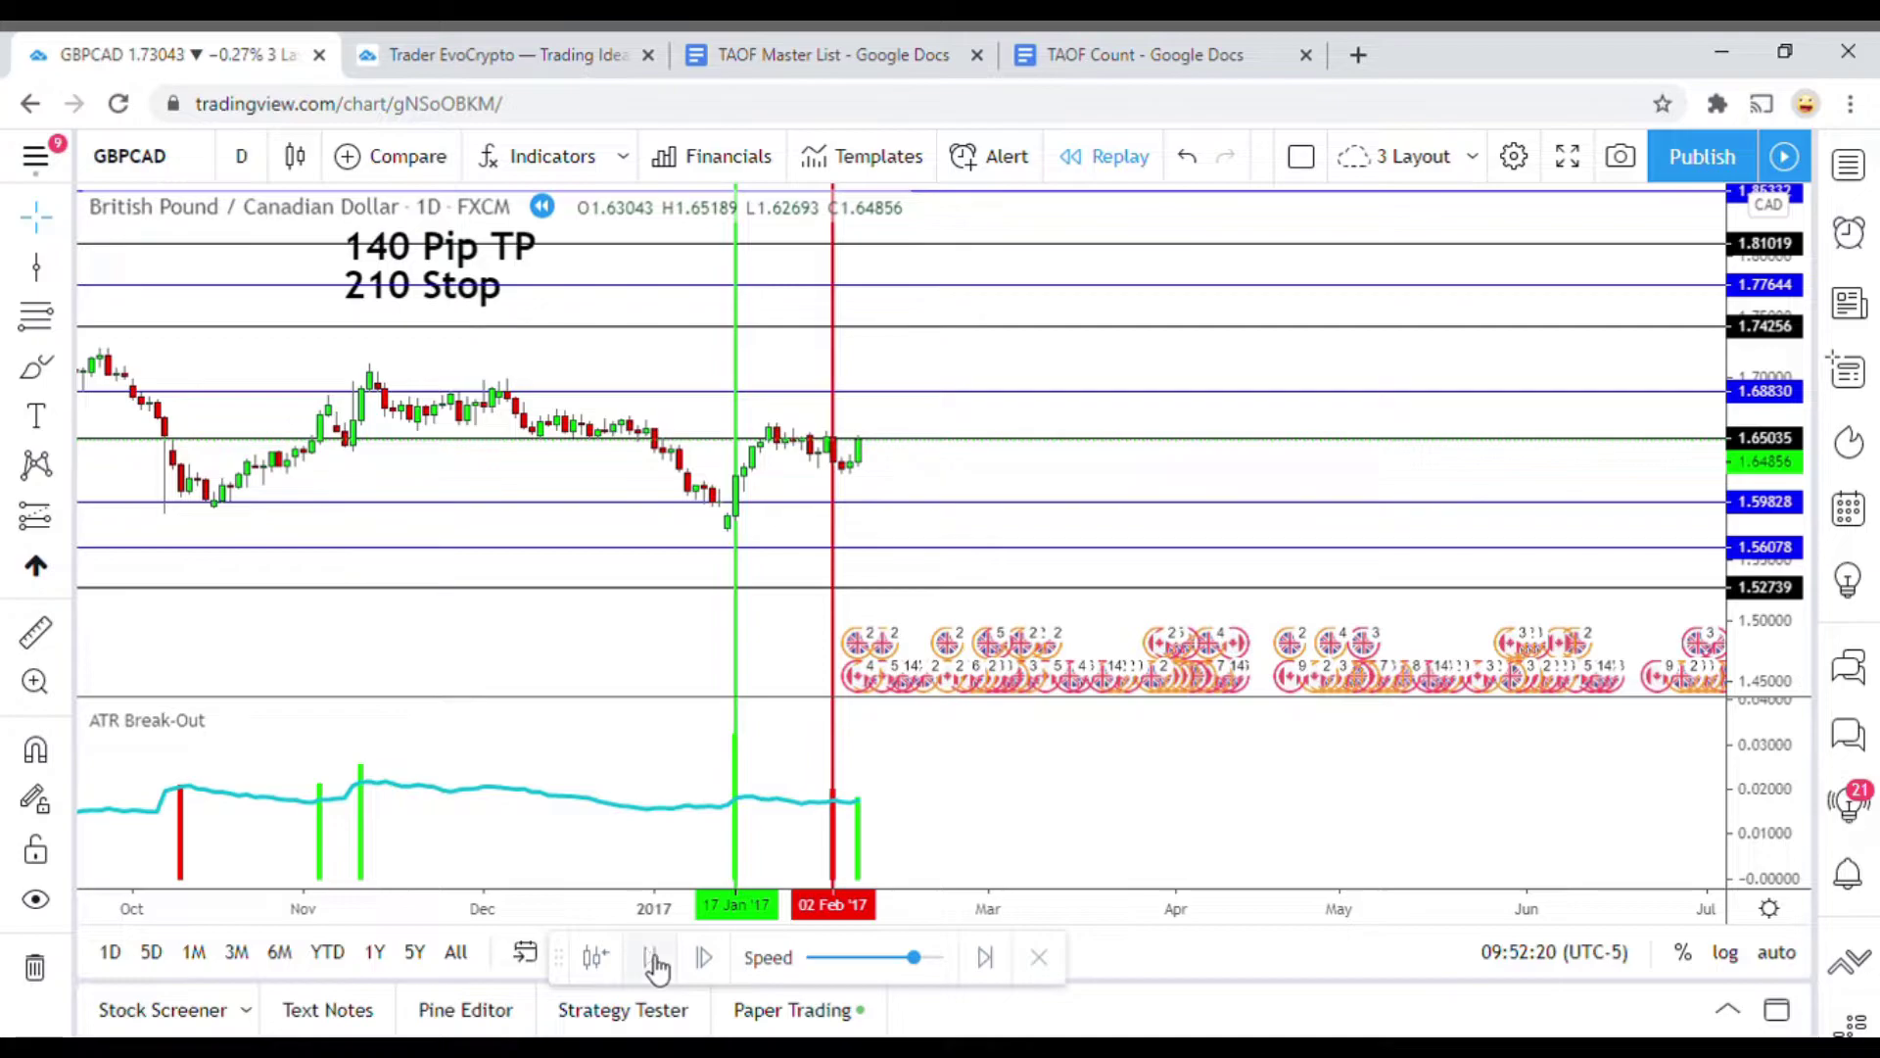
Play the replay to late March 2017 and pause it past the green ATR Break-Out bar of 21 March
left_click(653, 958)
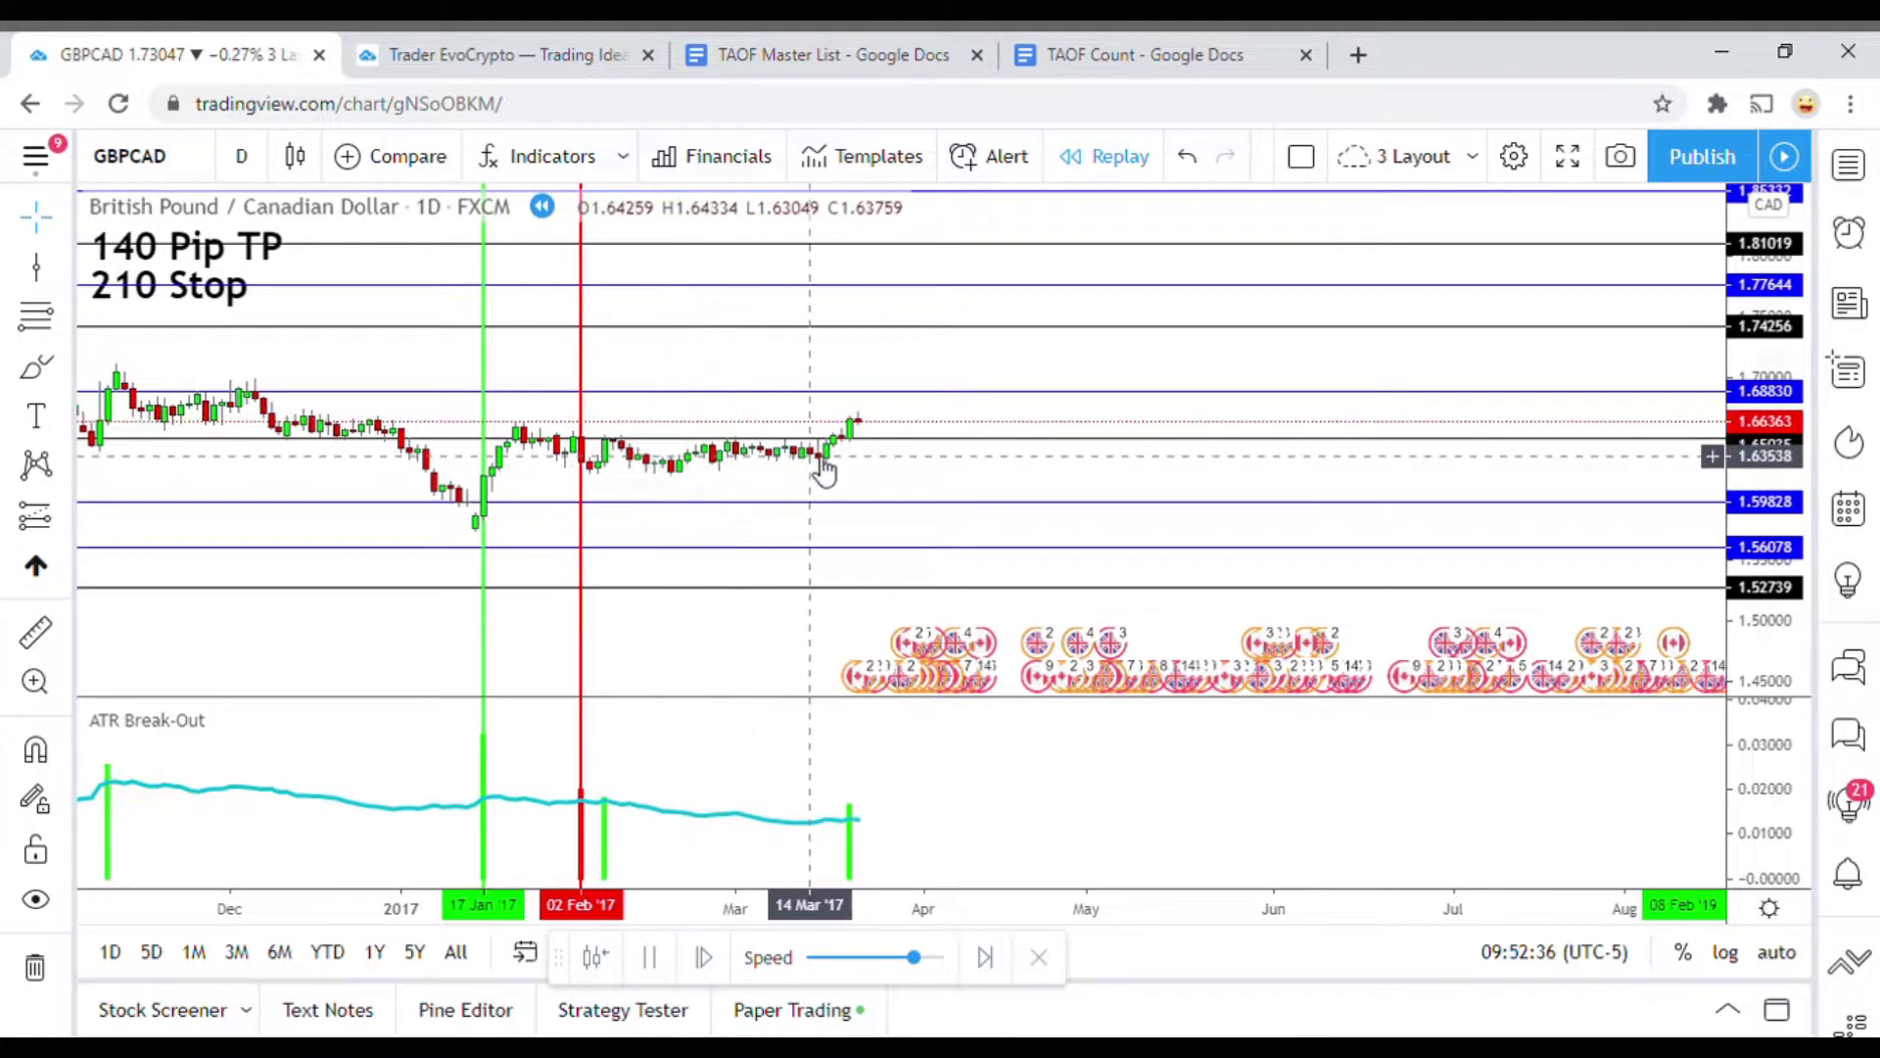
left_click(650, 957)
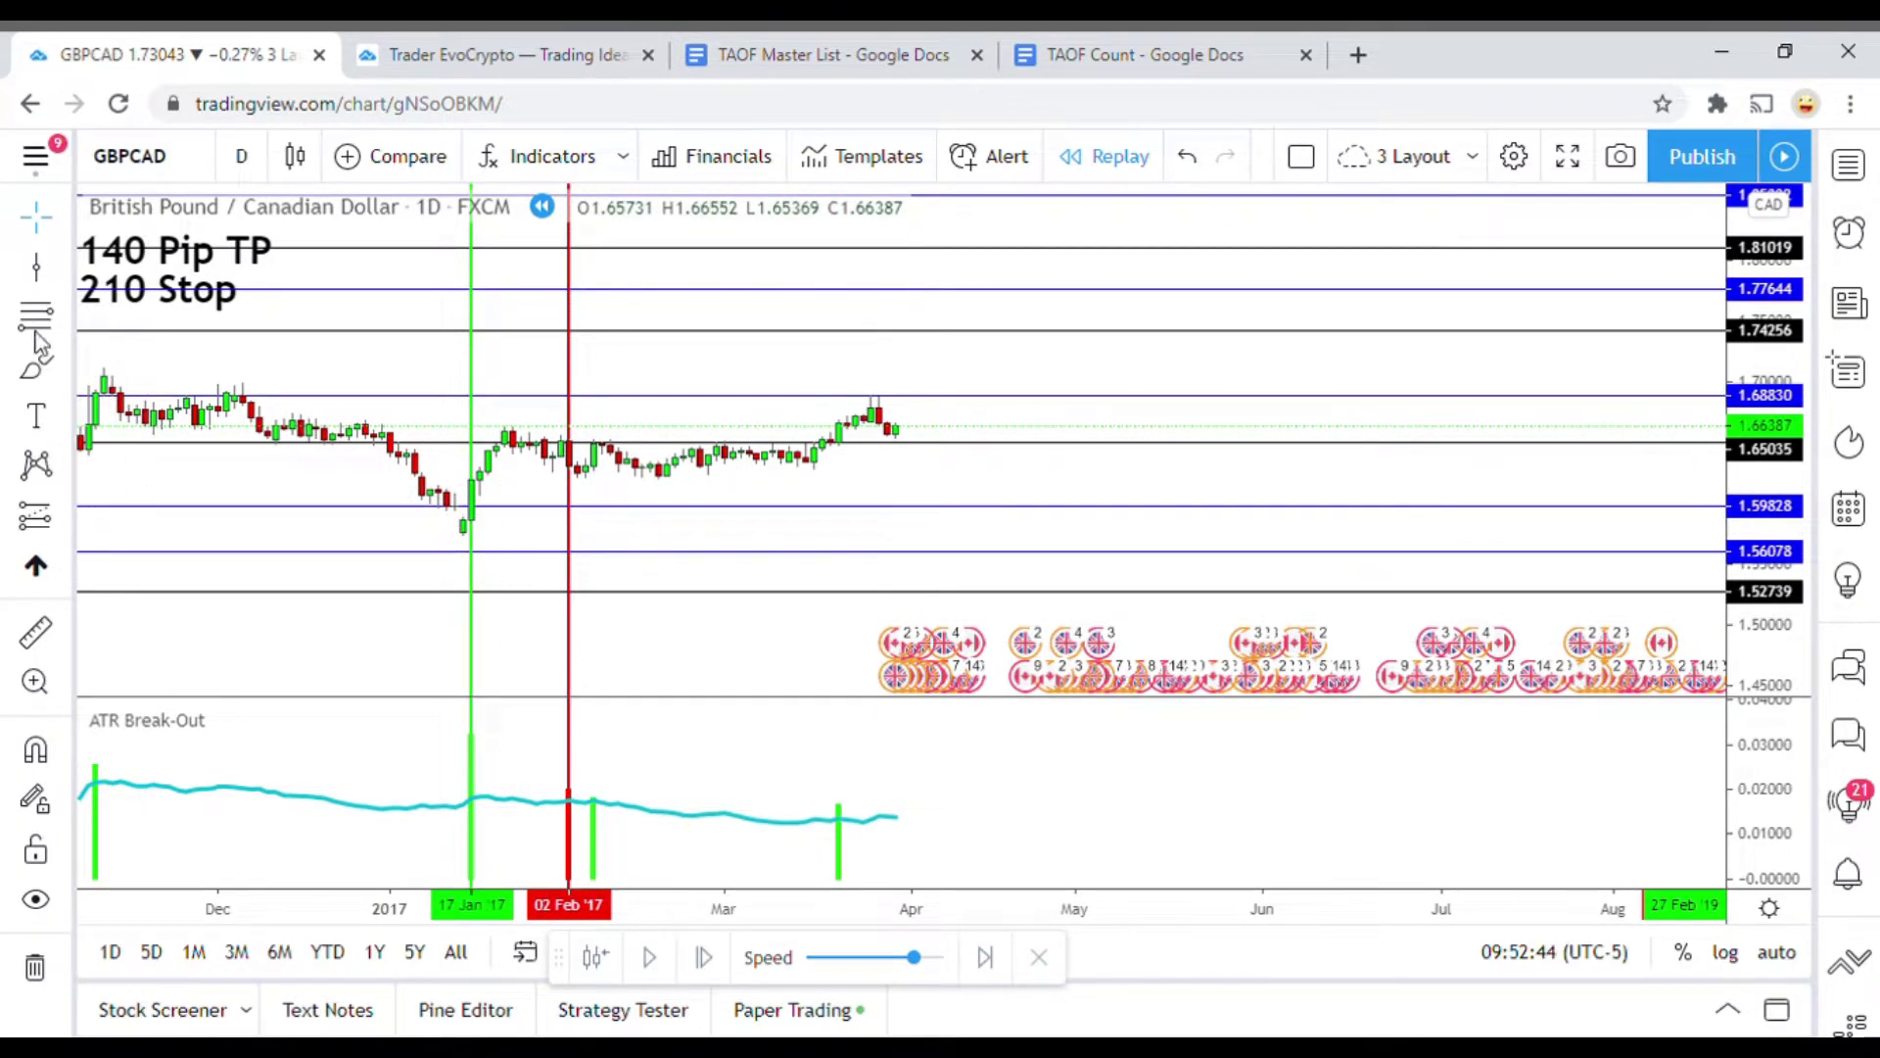
Measure downward from the 7 February 2017 close and mark that date with a red vertical line
left_click(40, 647)
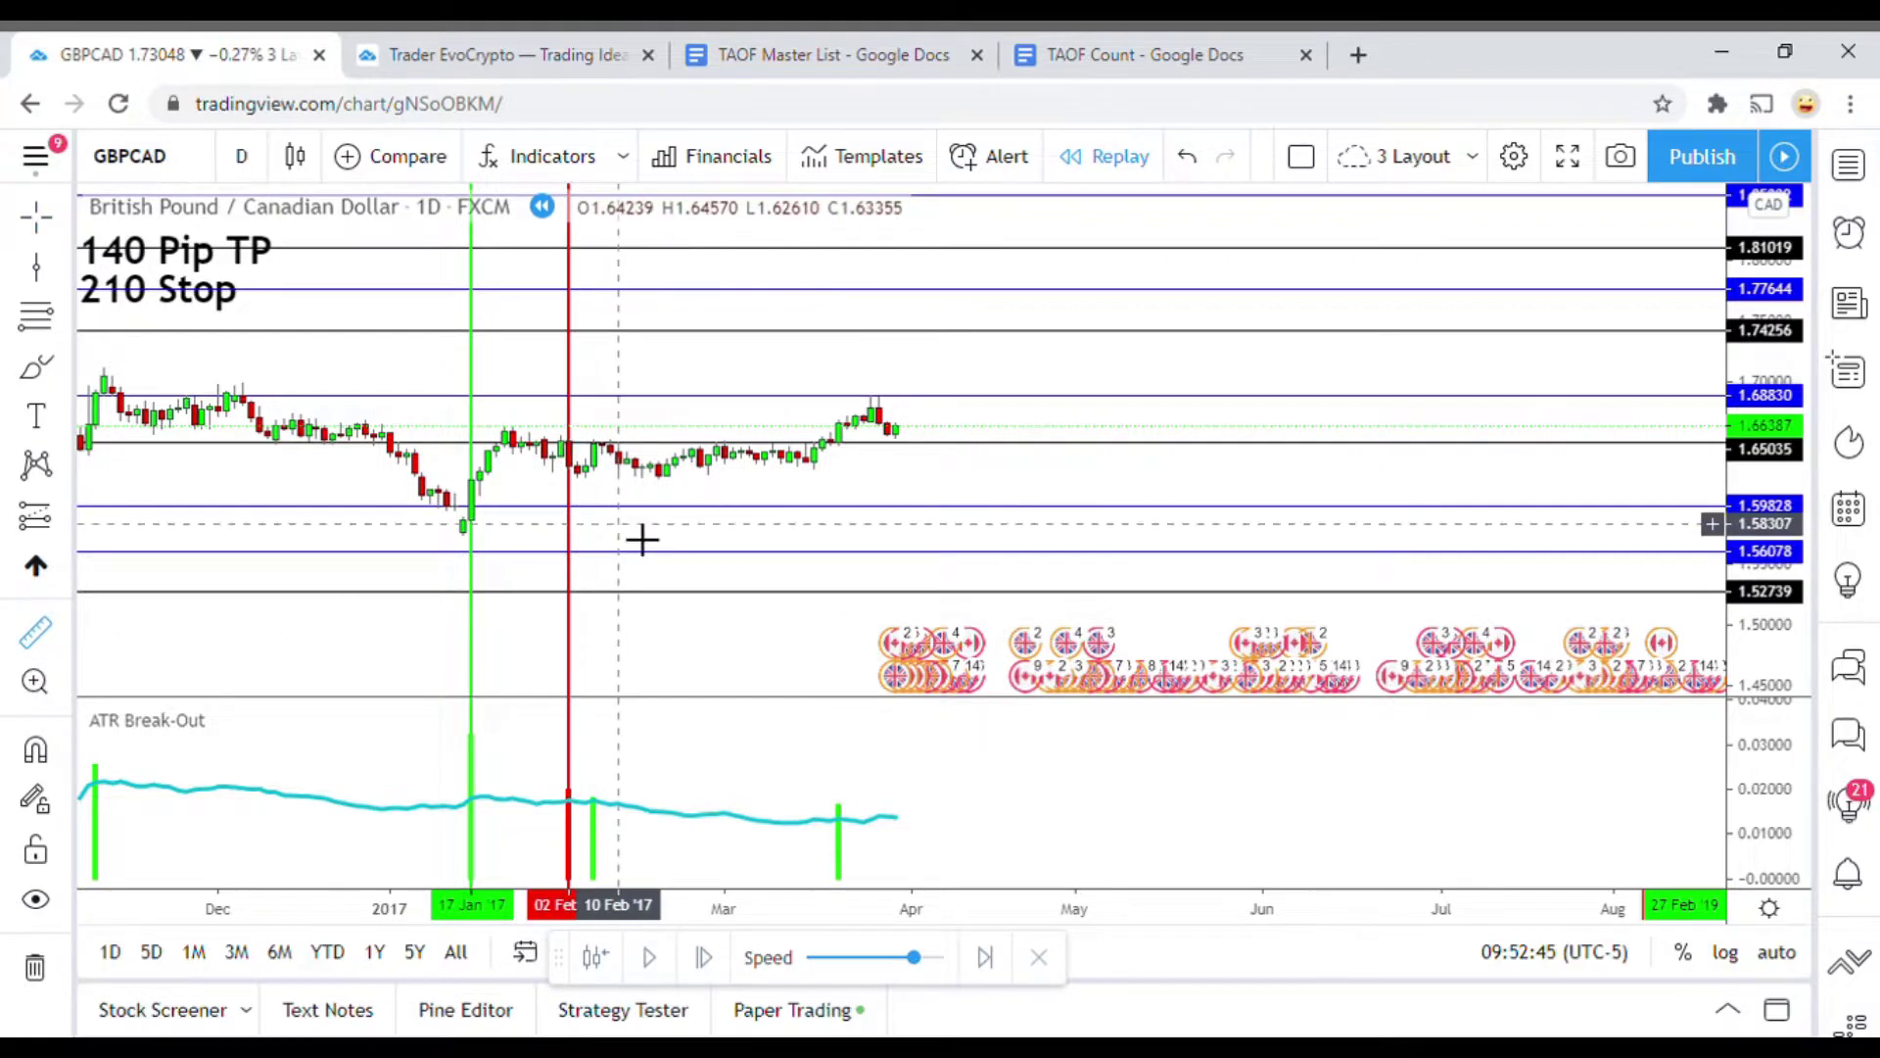
left_click(605, 468)
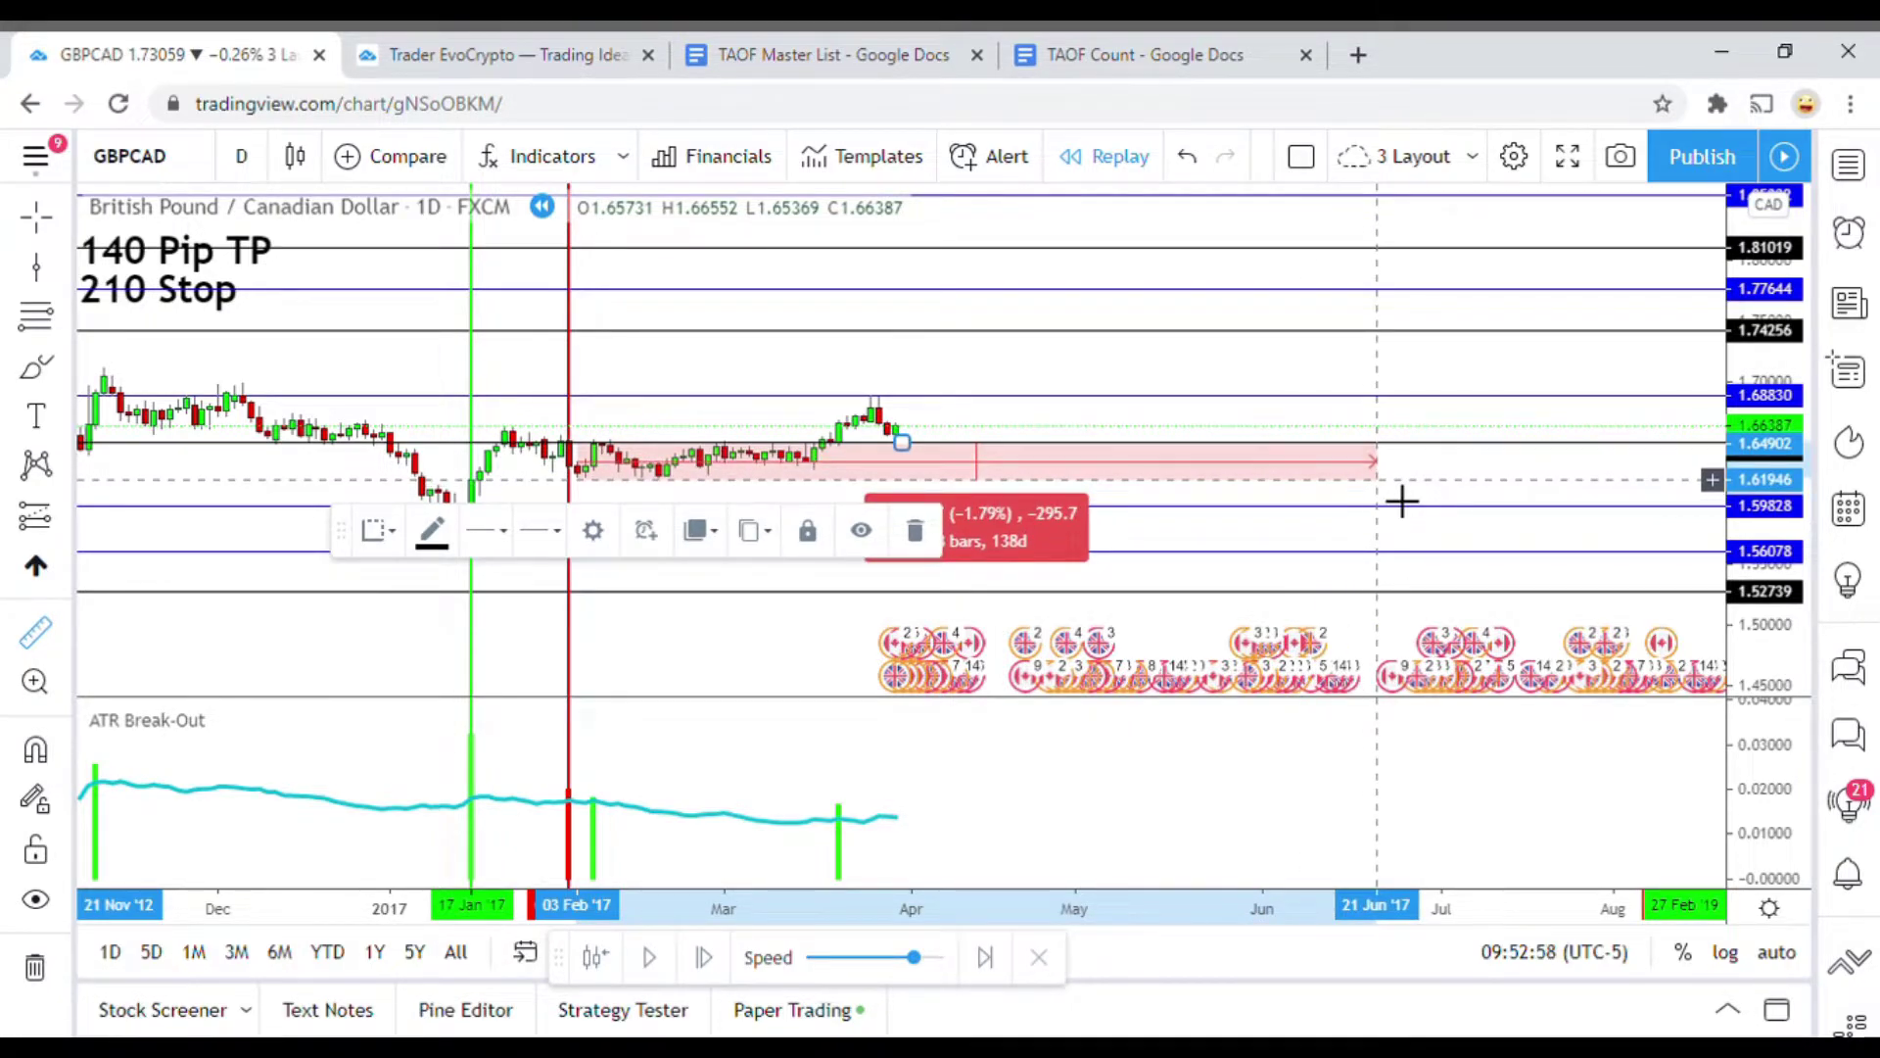
left_click(1402, 501)
left_click(663, 434)
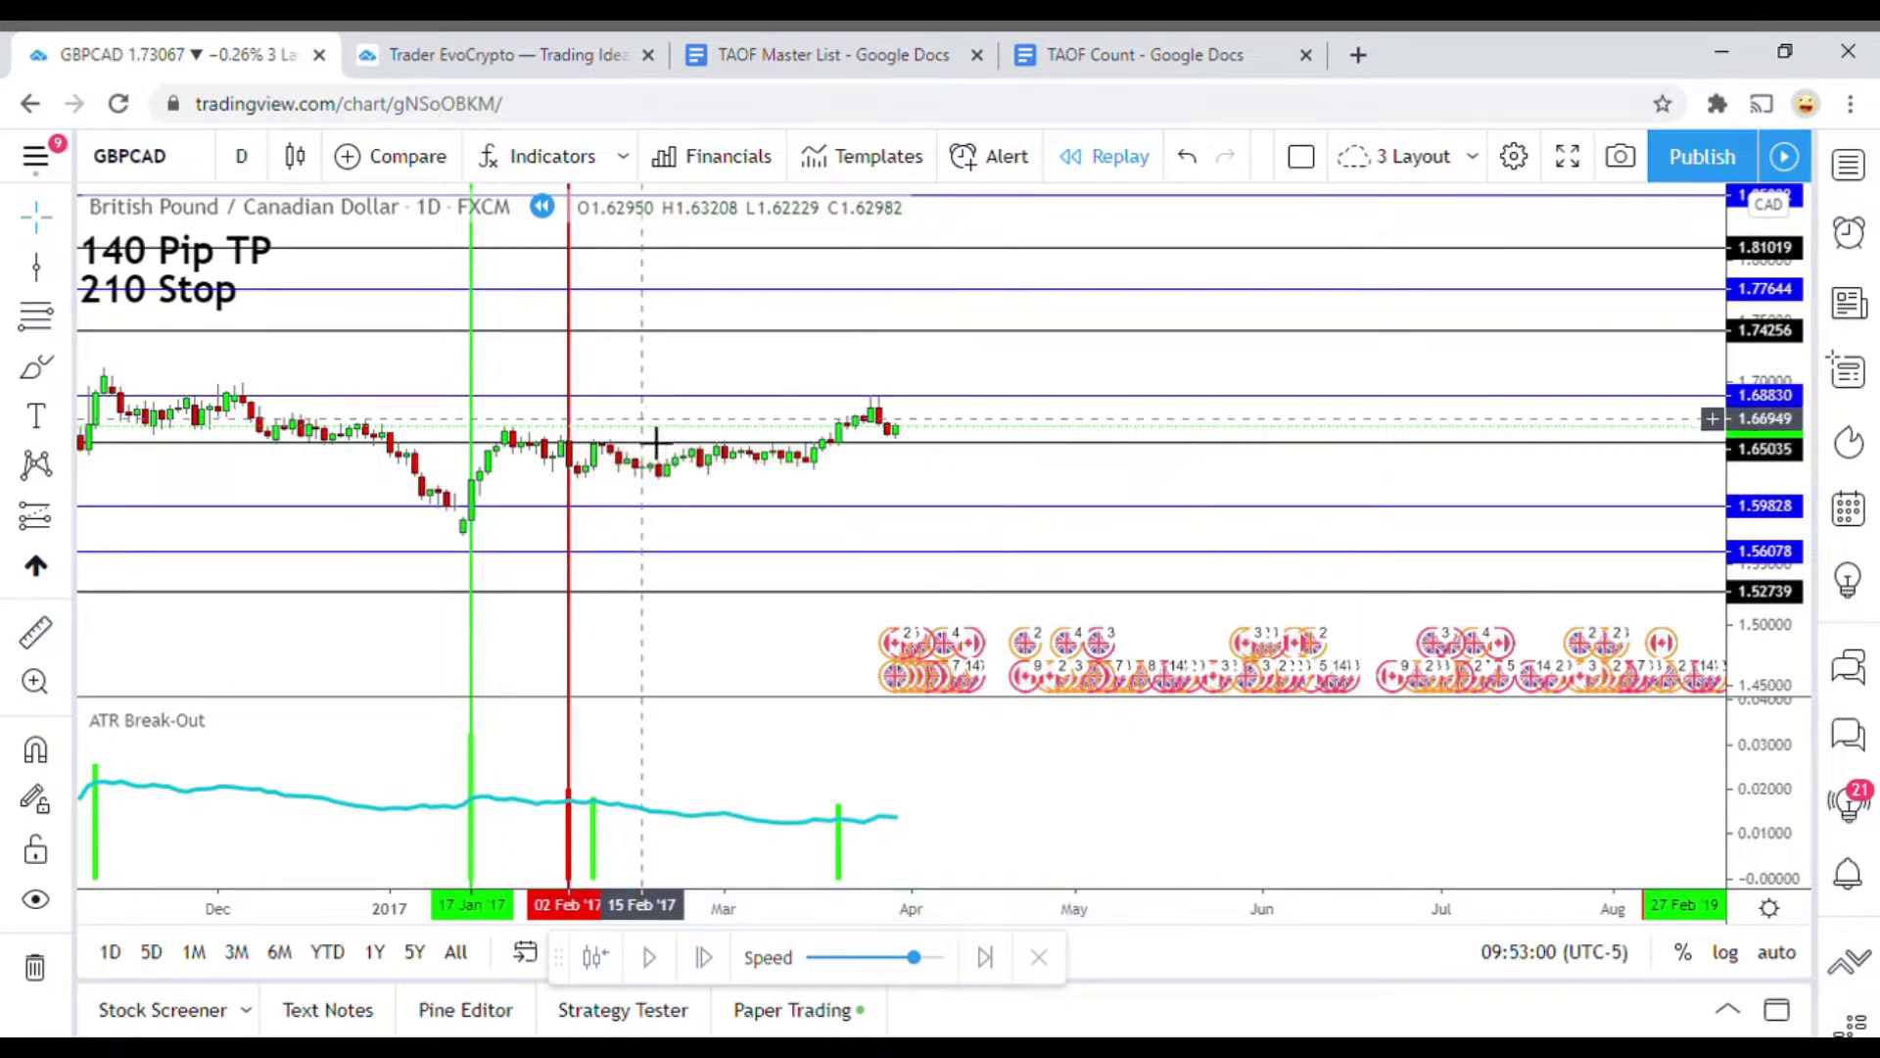
left_click(567, 496)
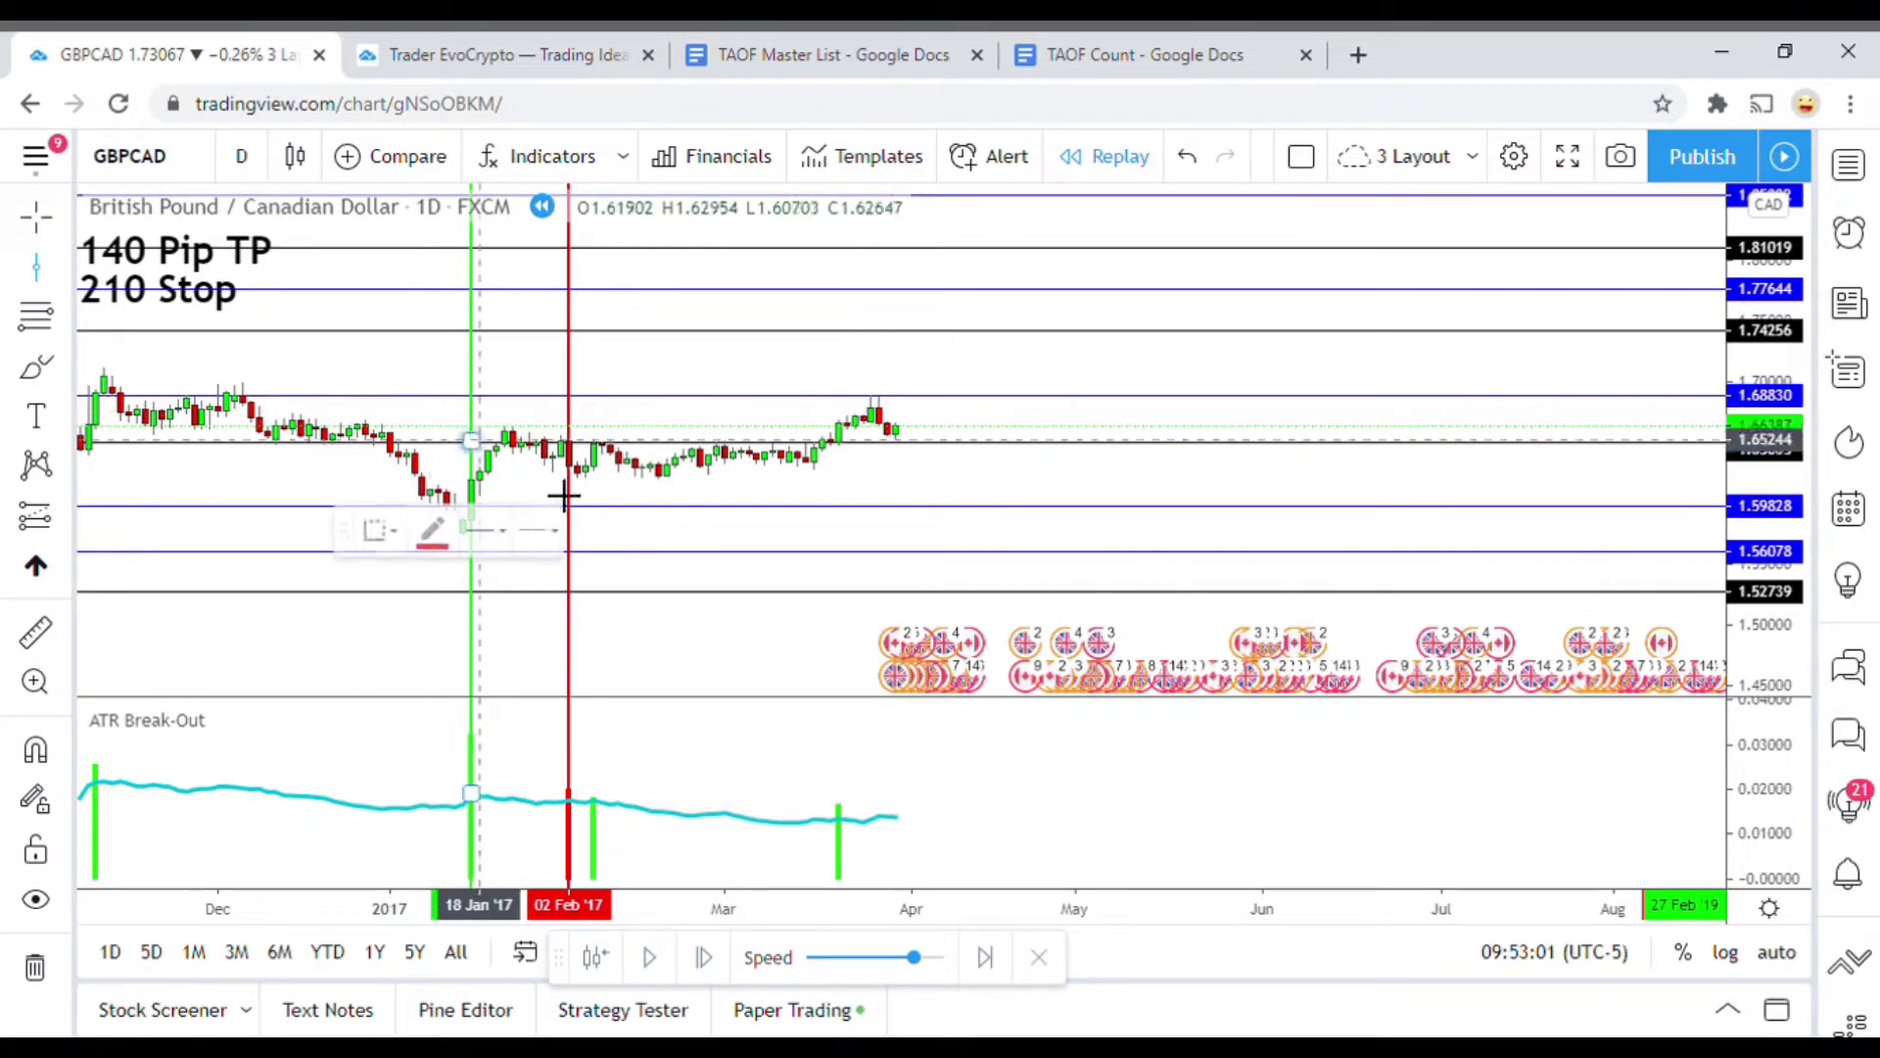
left_click(613, 517)
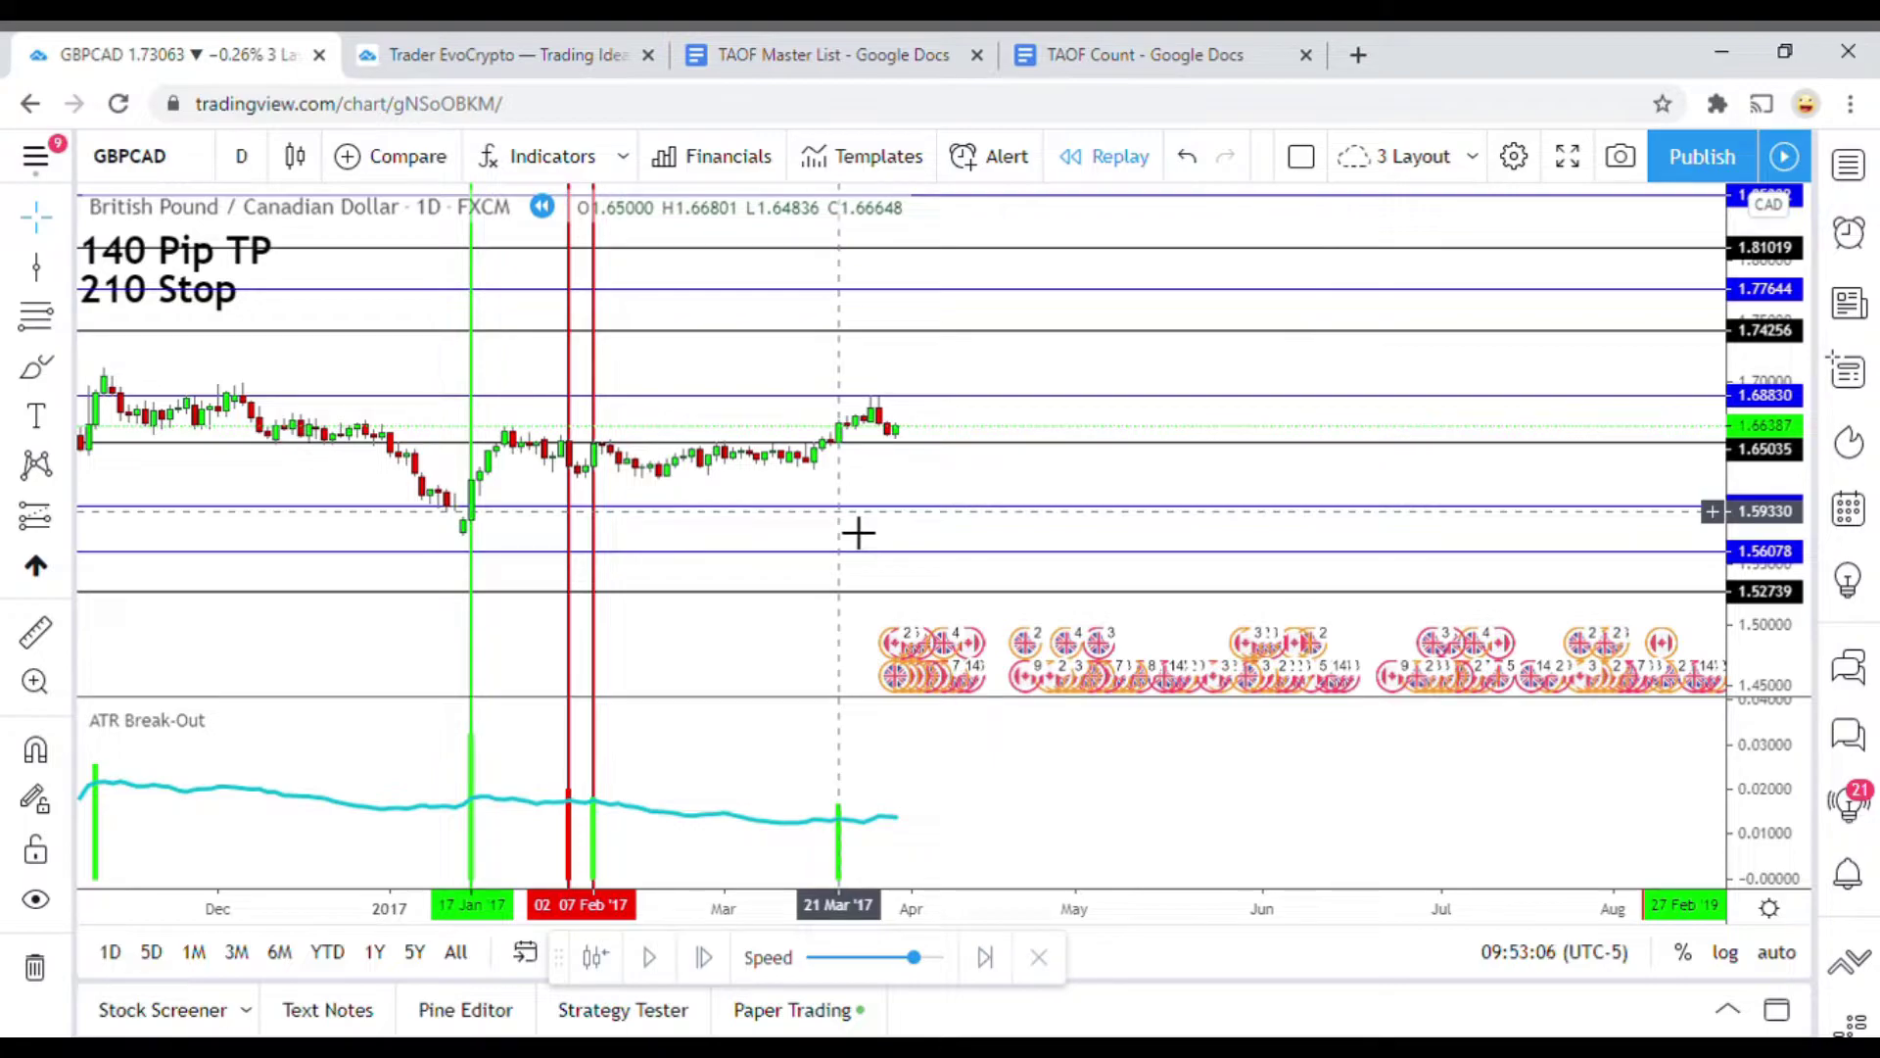
Measure the distance from the 21 March 2017 close up to the 1.6883 level and clear the measurement
left_click(35, 632)
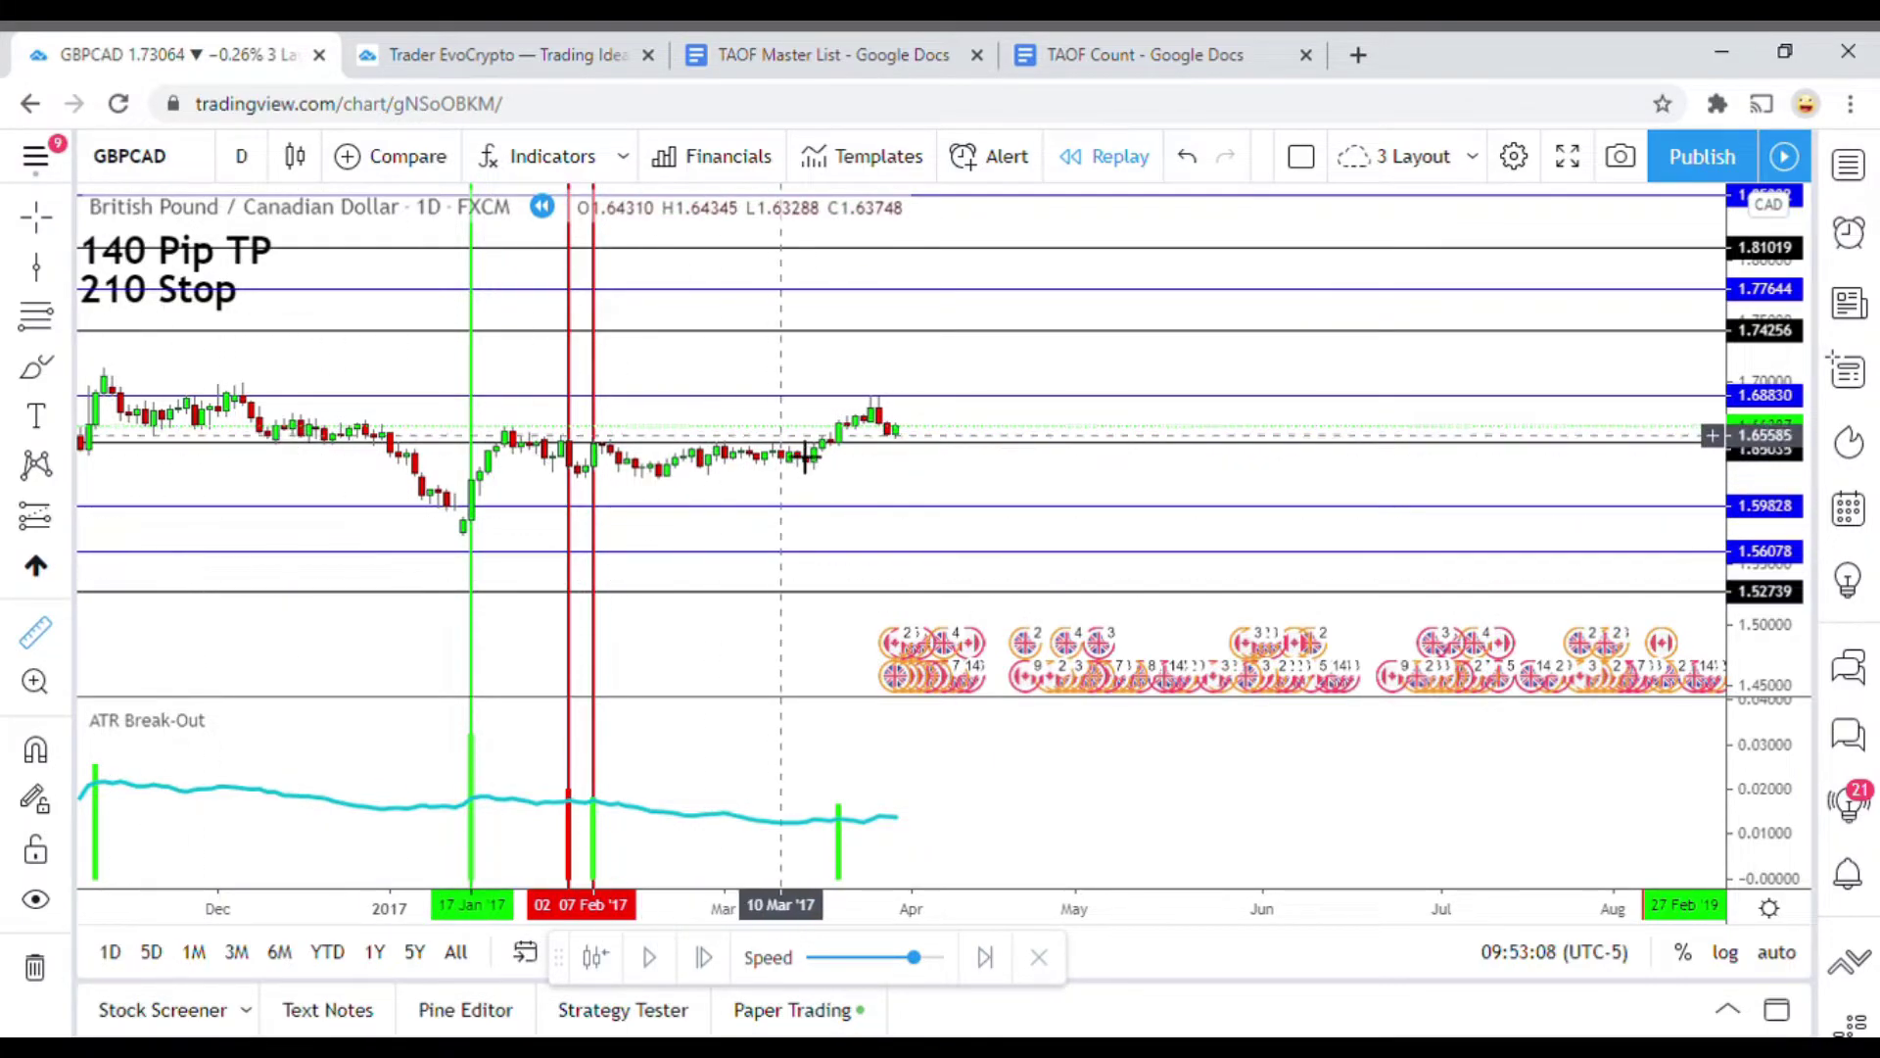
left_click(796, 424)
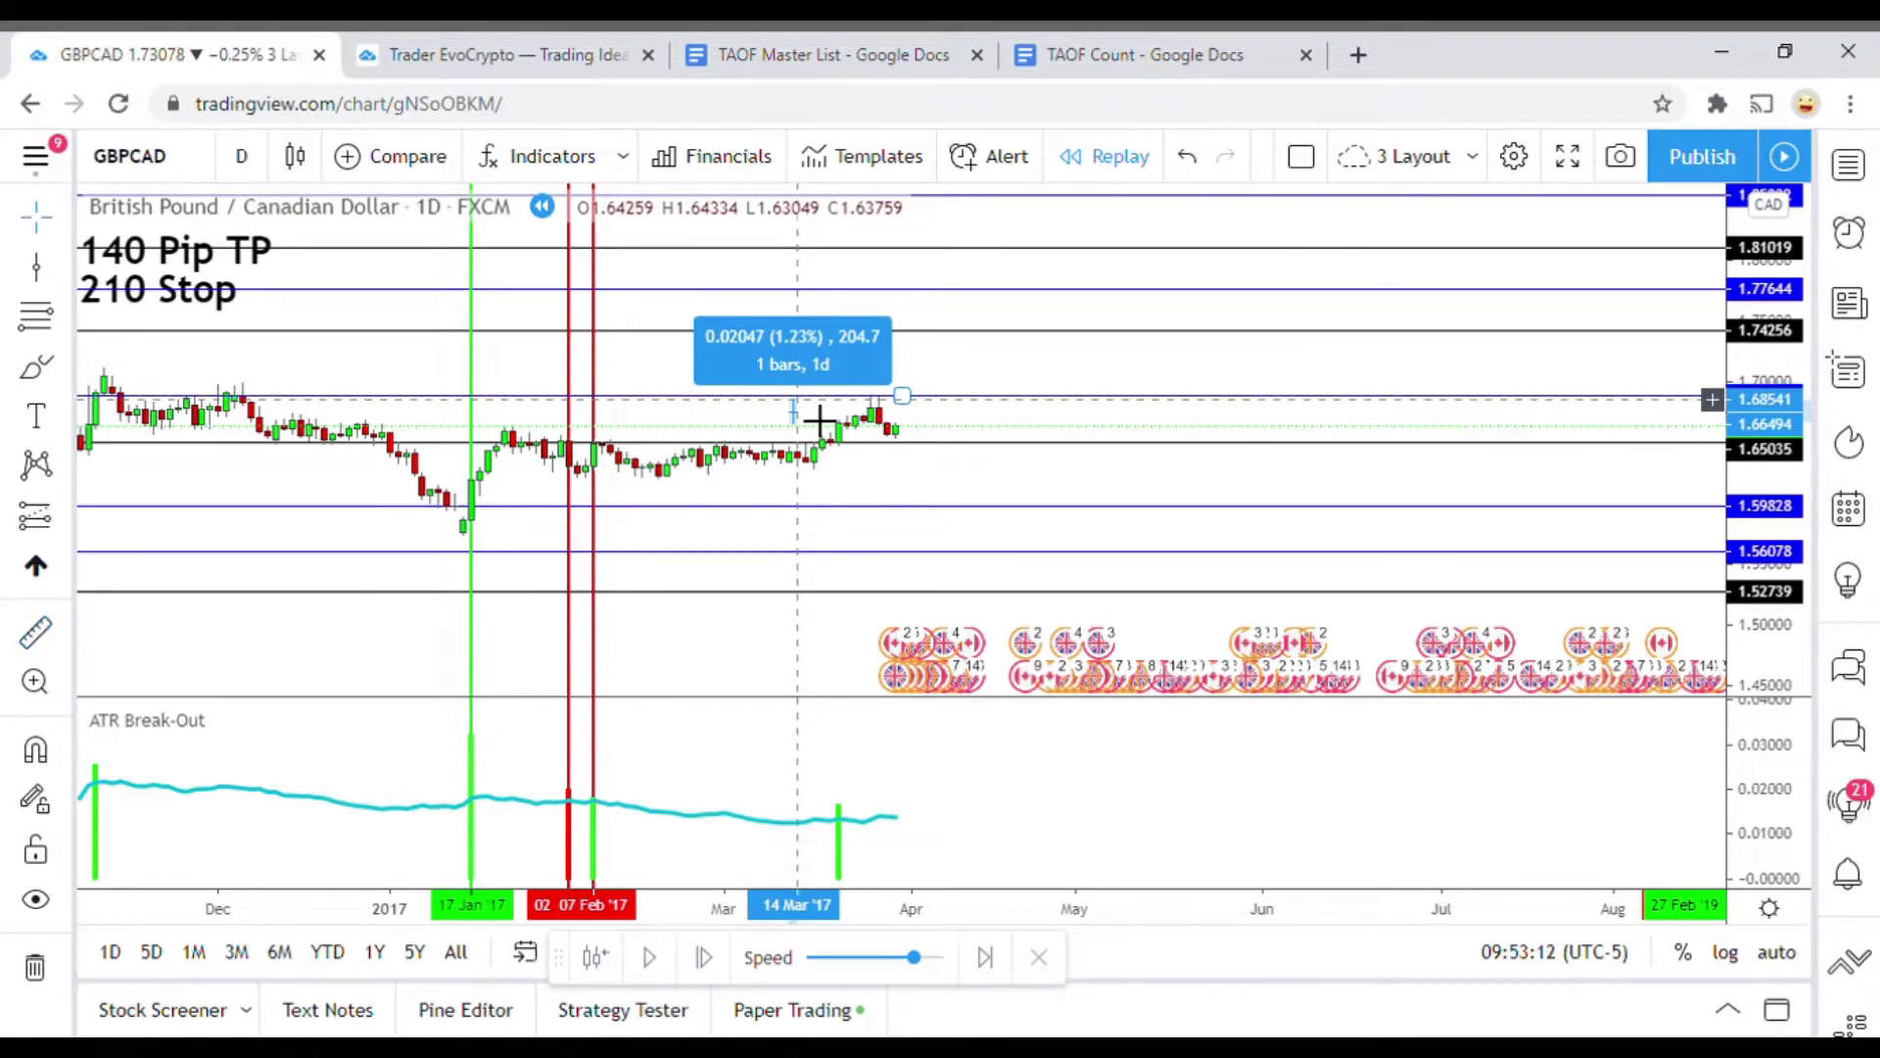
left_click(819, 421)
left_click(884, 466)
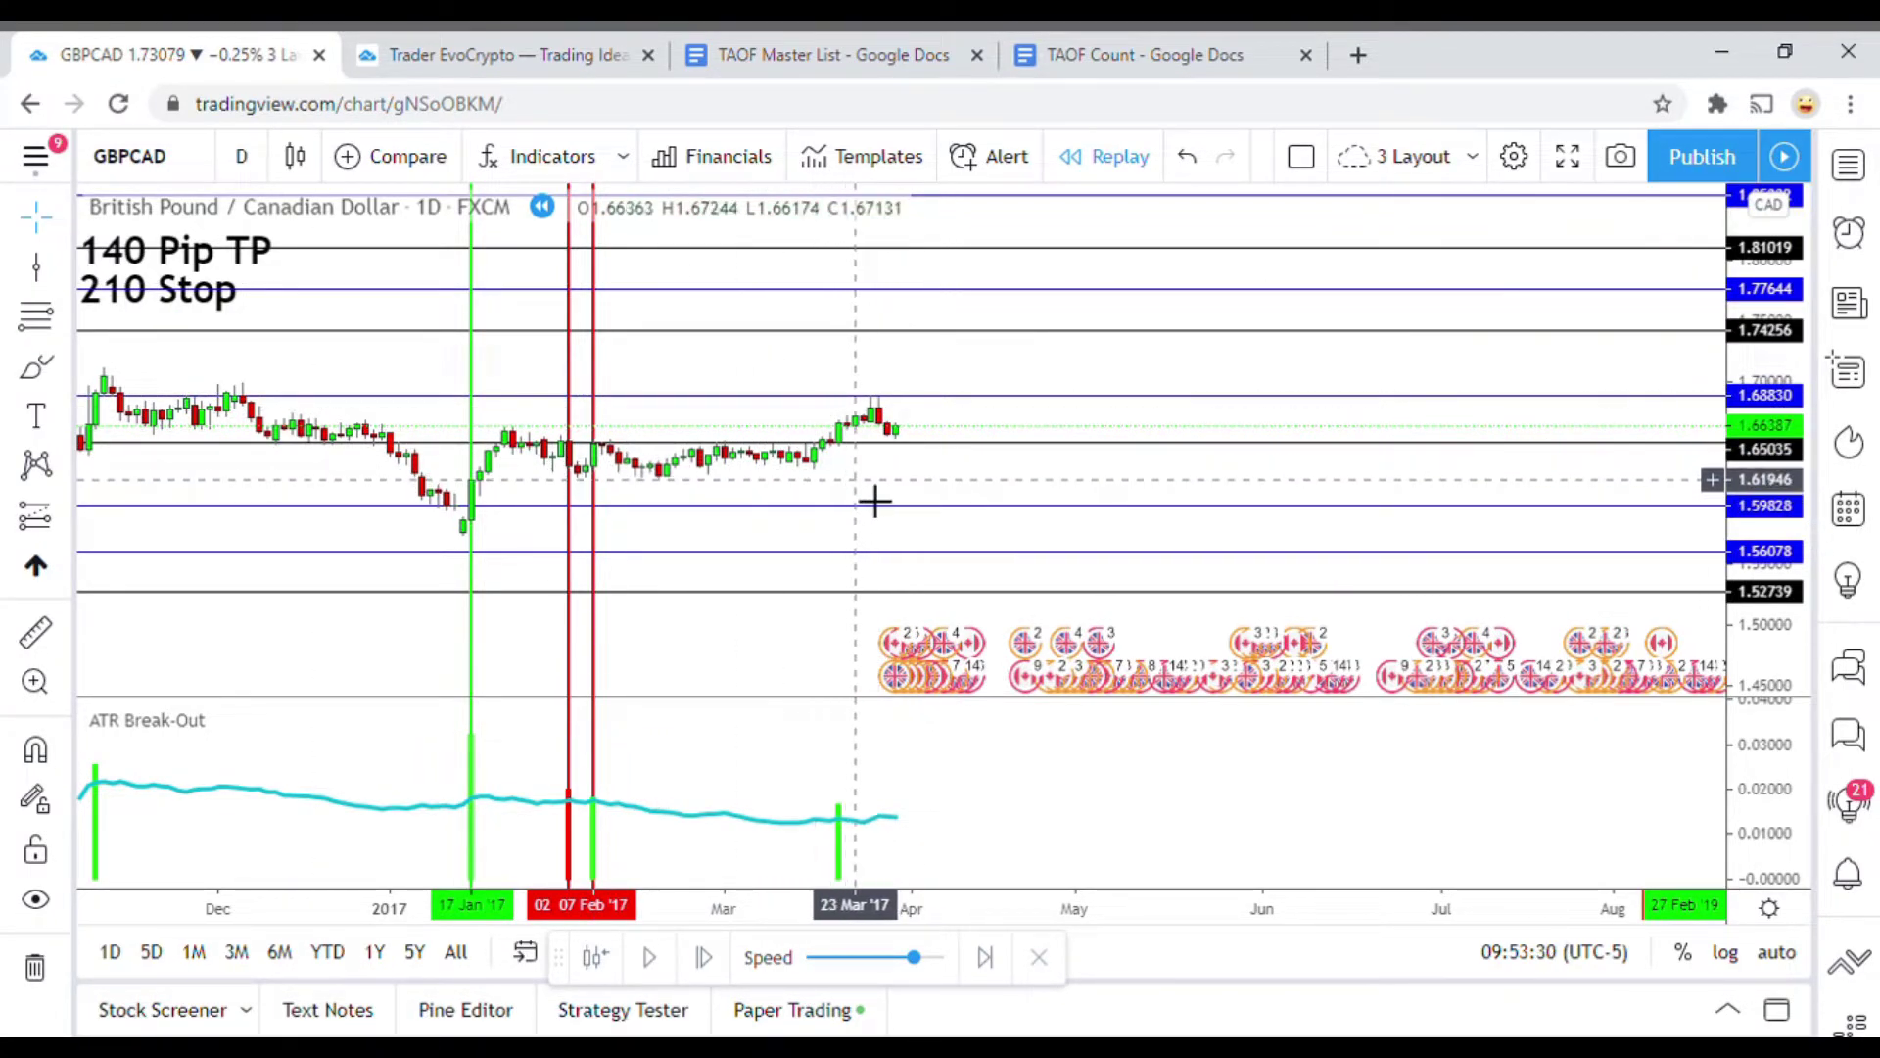
Mark the 21 March 2017 break-out candle with a green vertical line and deselect it
left_click_drag(872, 504, 869, 519)
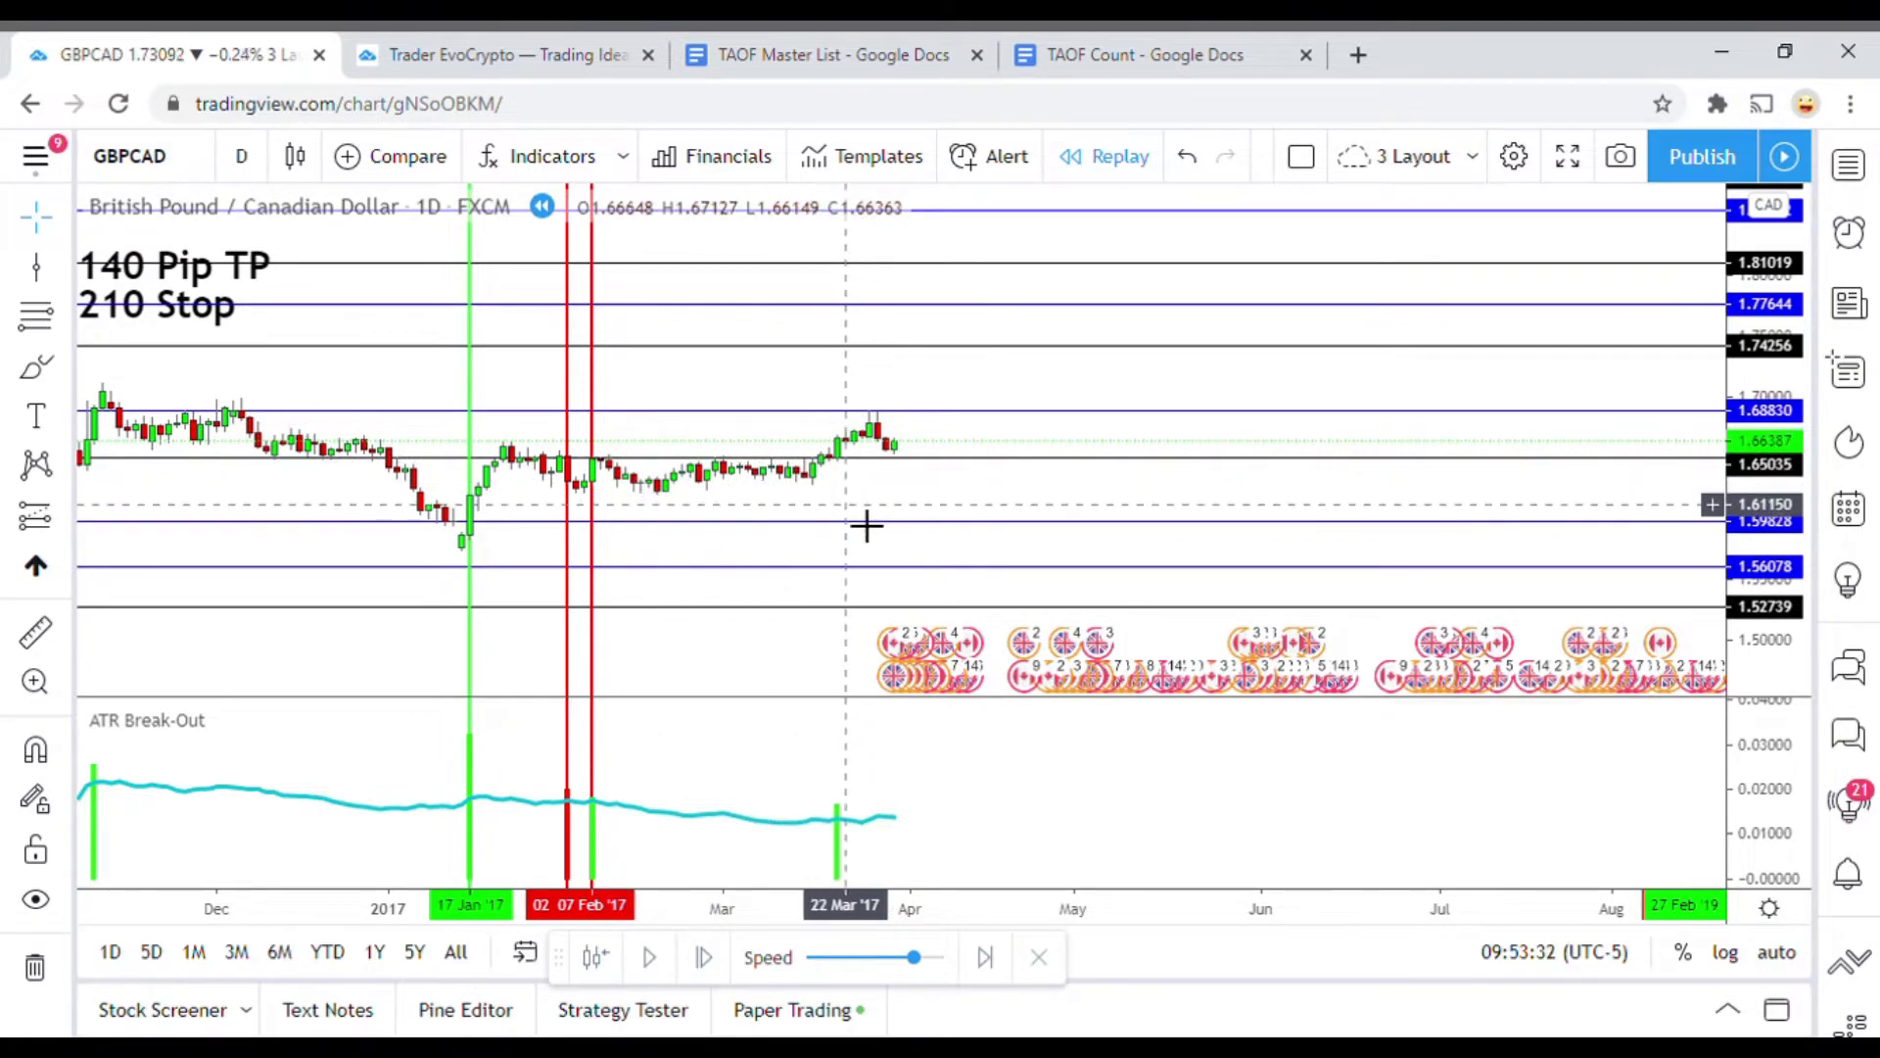
left_click(865, 519)
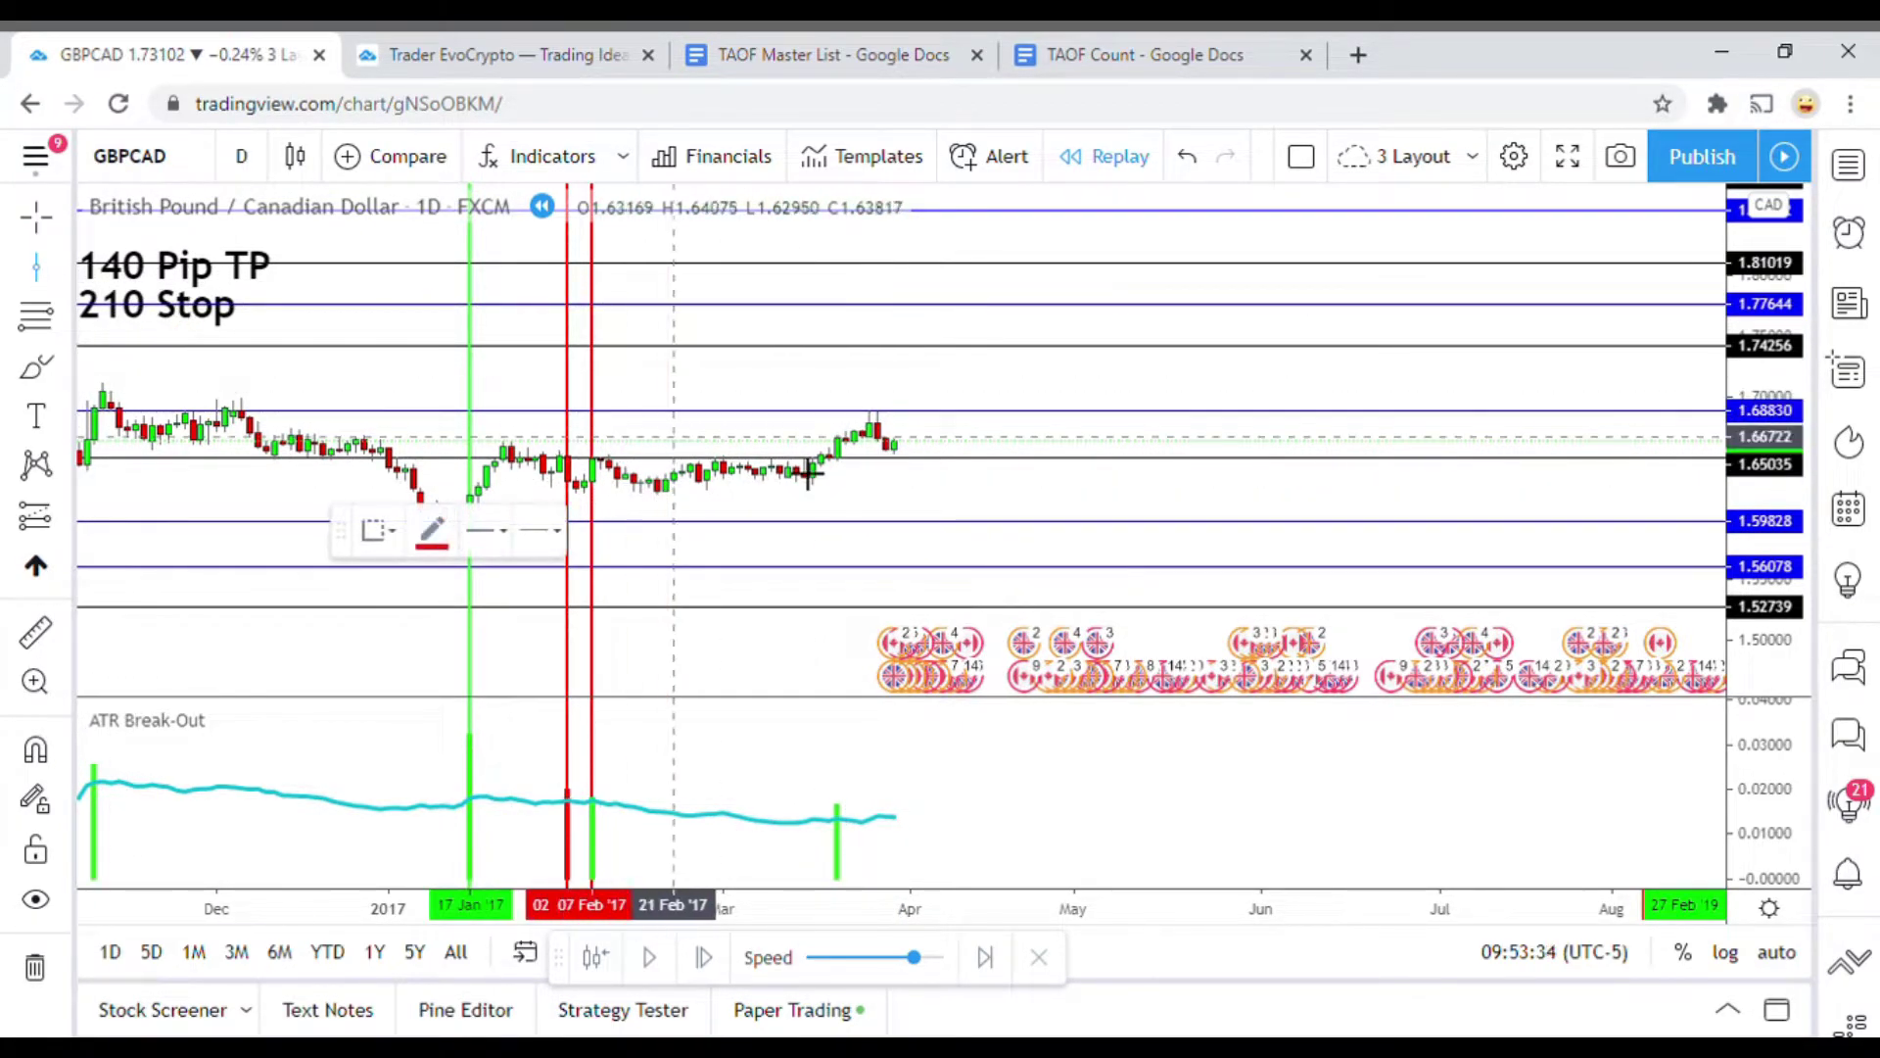
left_click(848, 519)
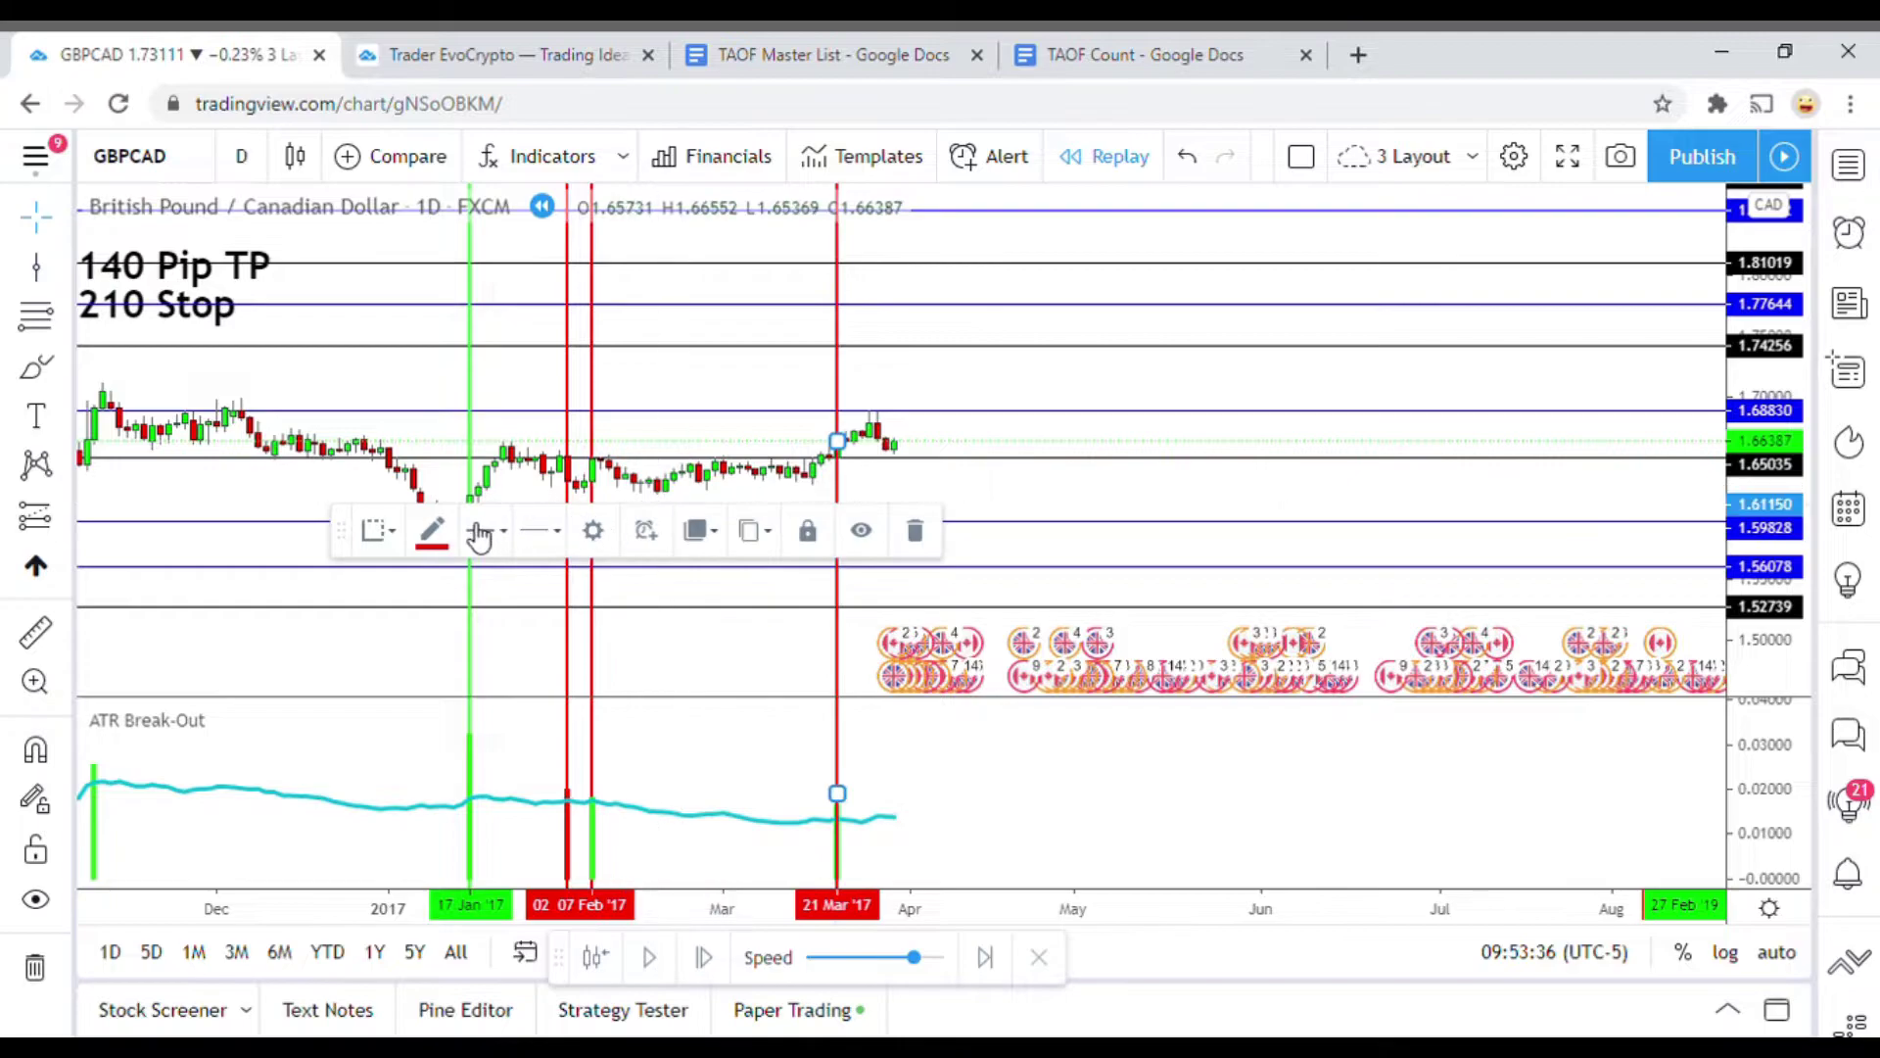
left_click(436, 549)
left_click(524, 609)
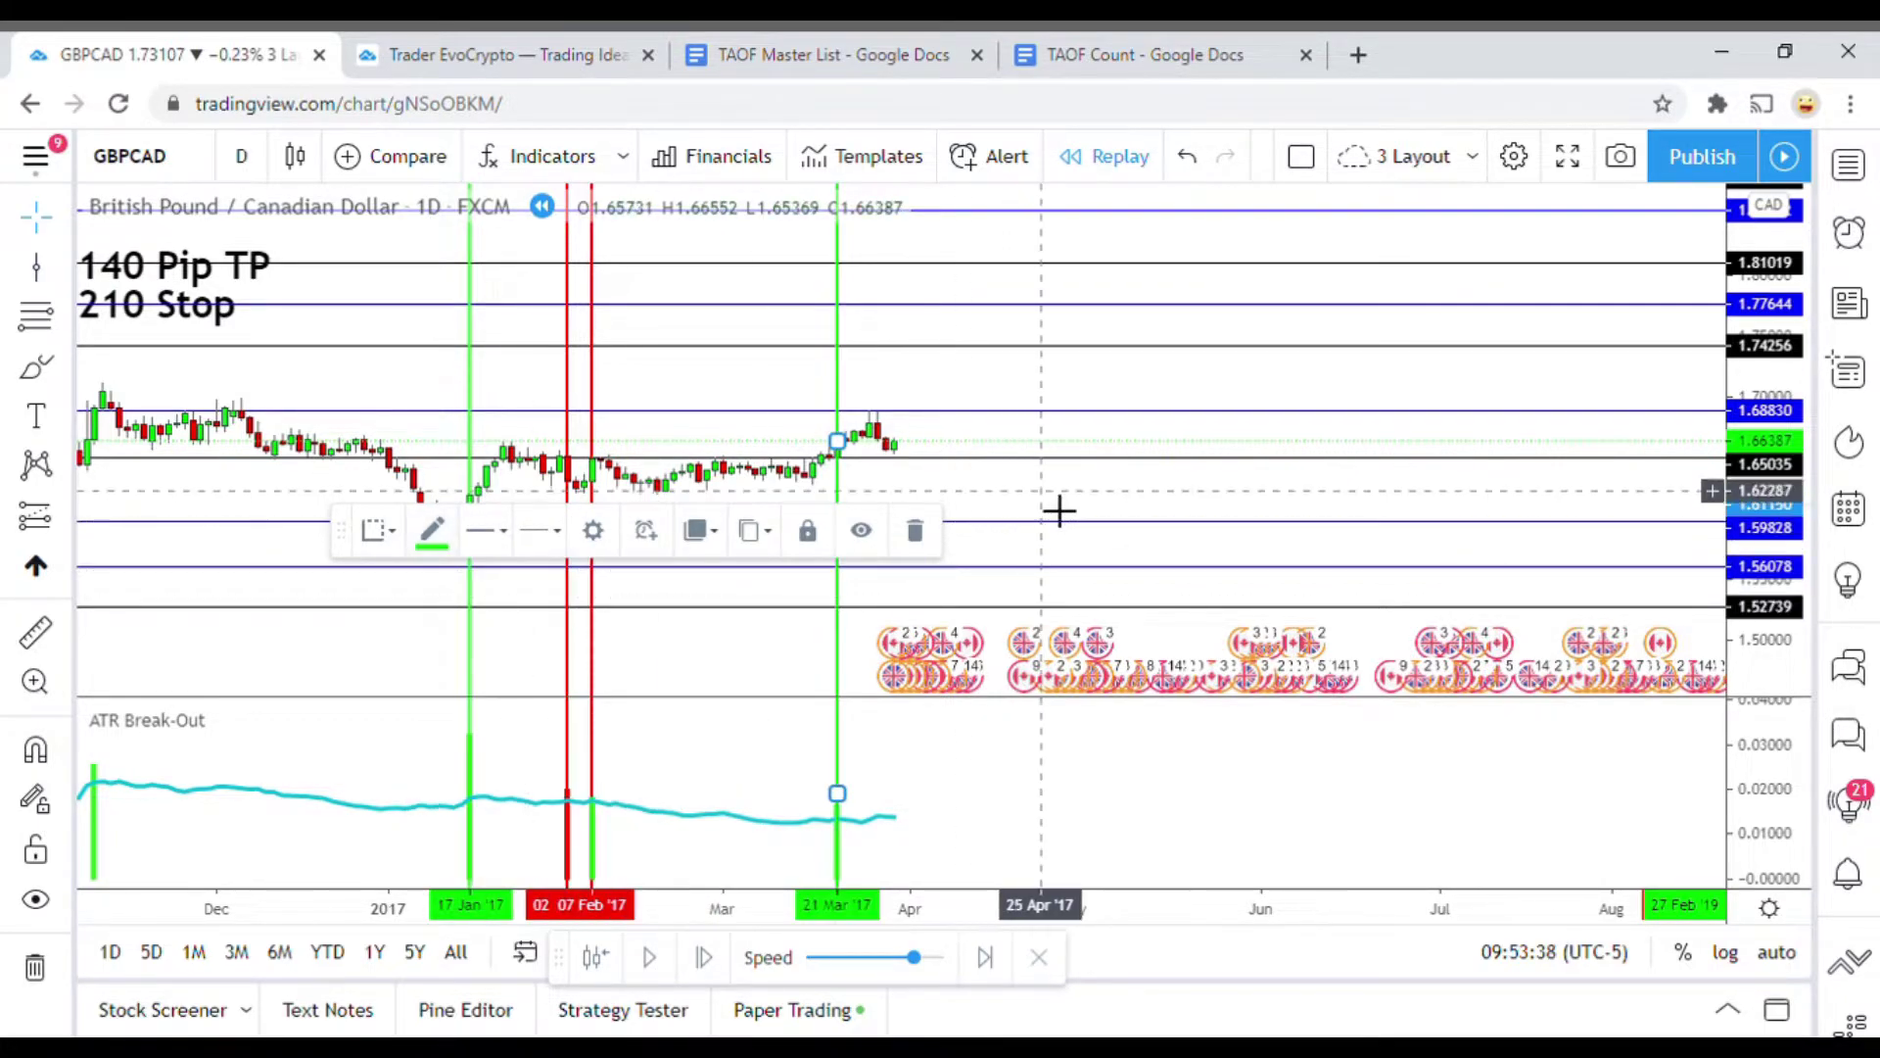
left_click(630, 554)
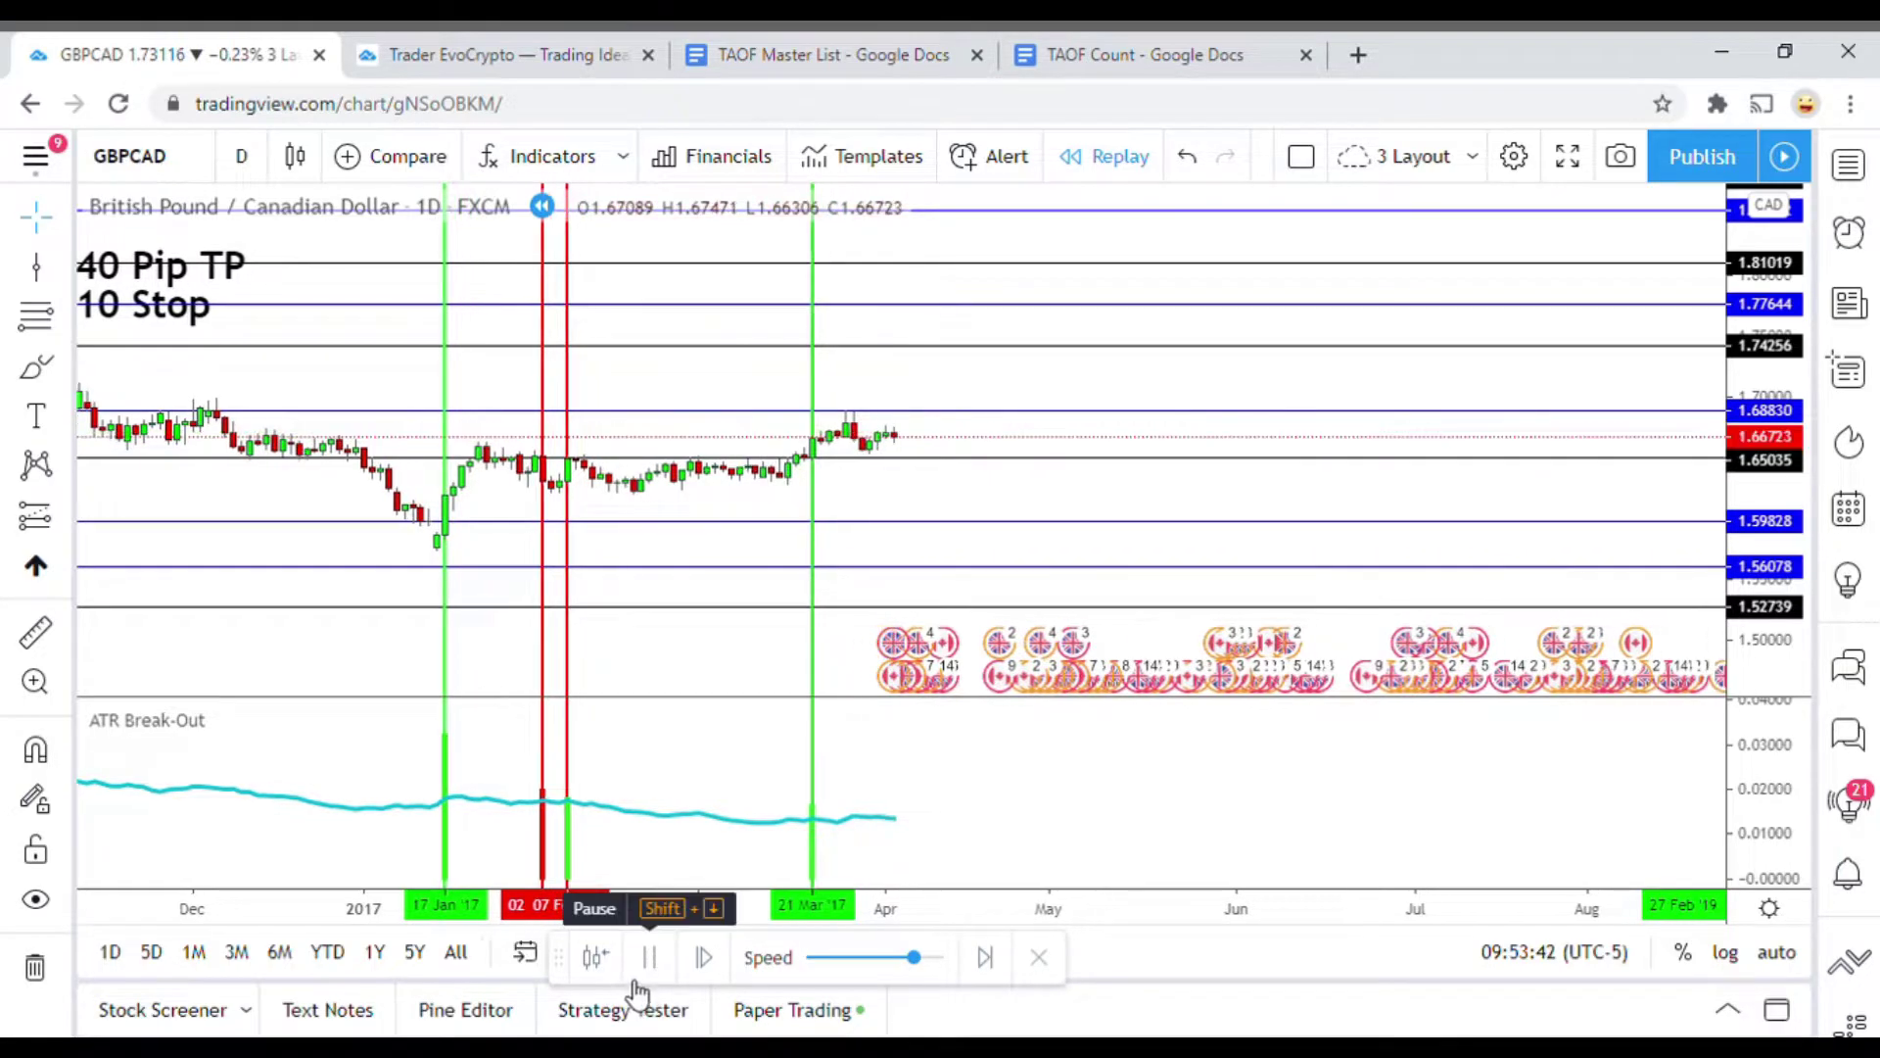
Pause the replay at the red ATR Break-Out bar of 7 April 2017, resume it, and pause again in late April
left_click(650, 960)
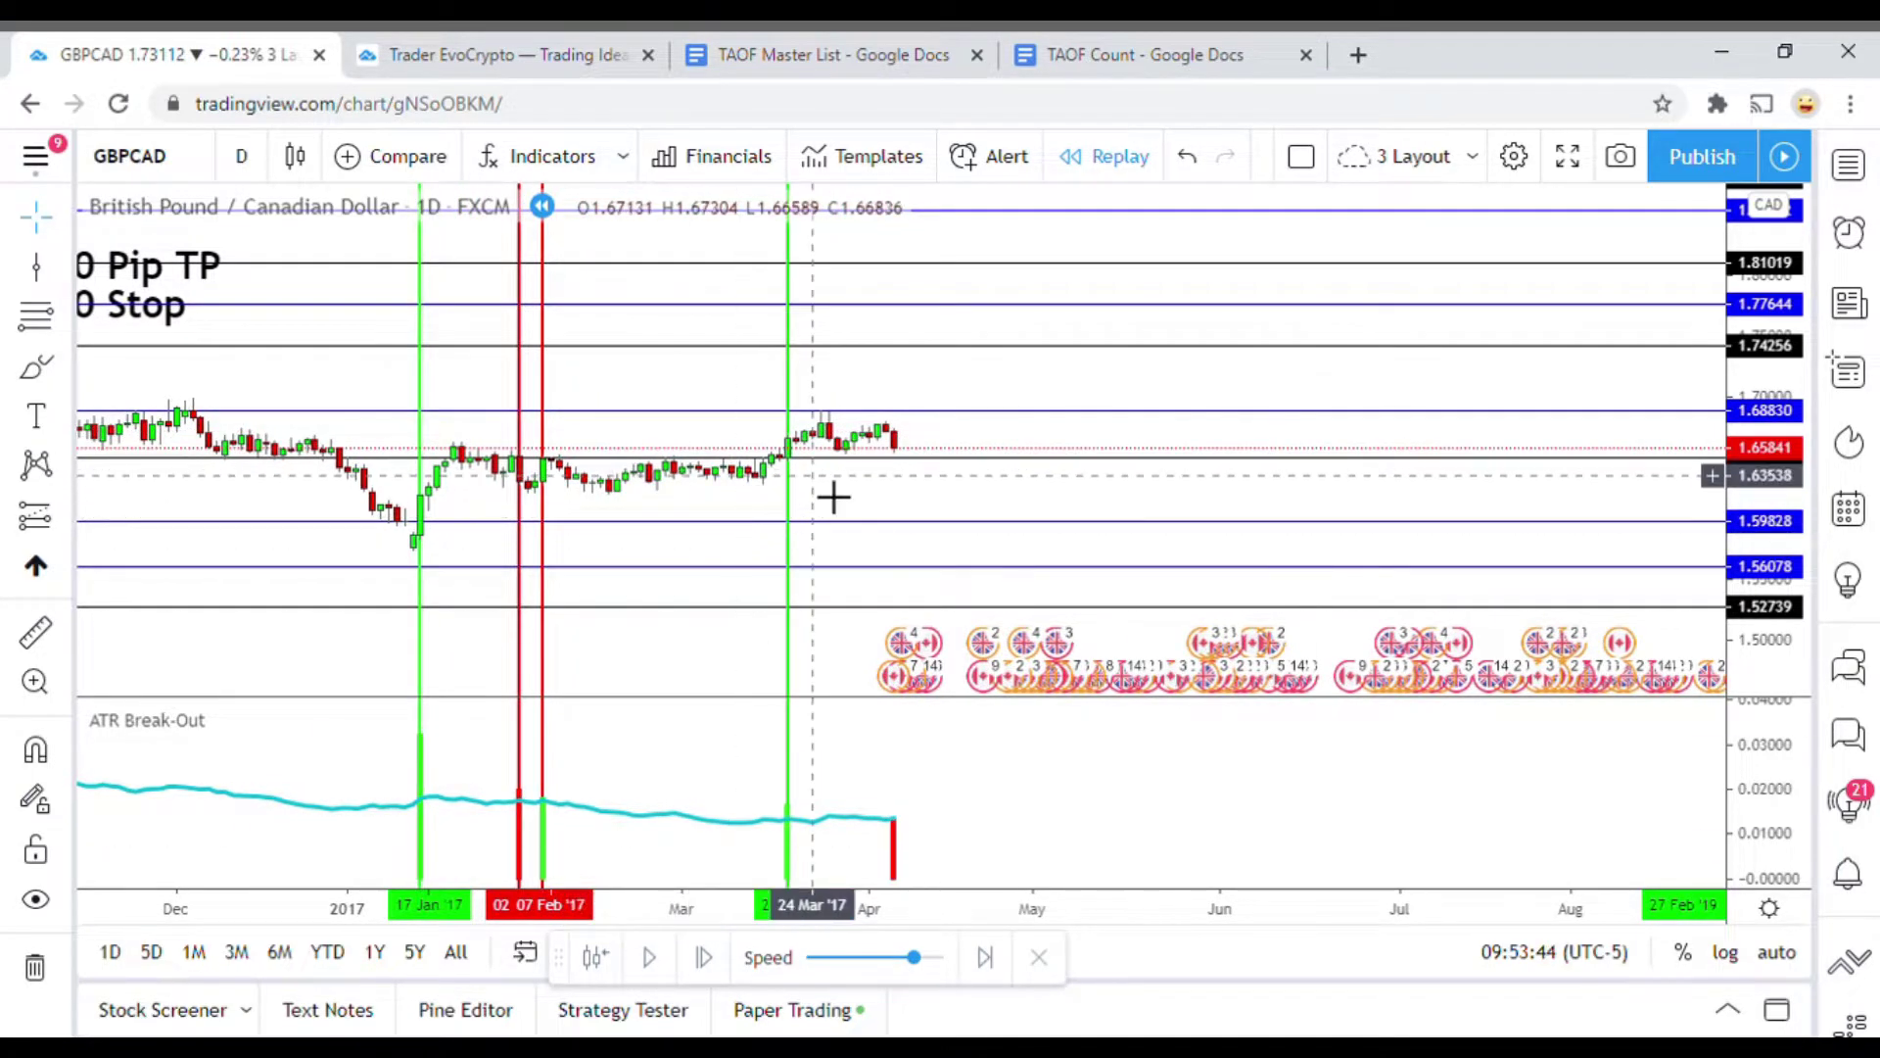
left_click_drag(902, 500, 894, 491)
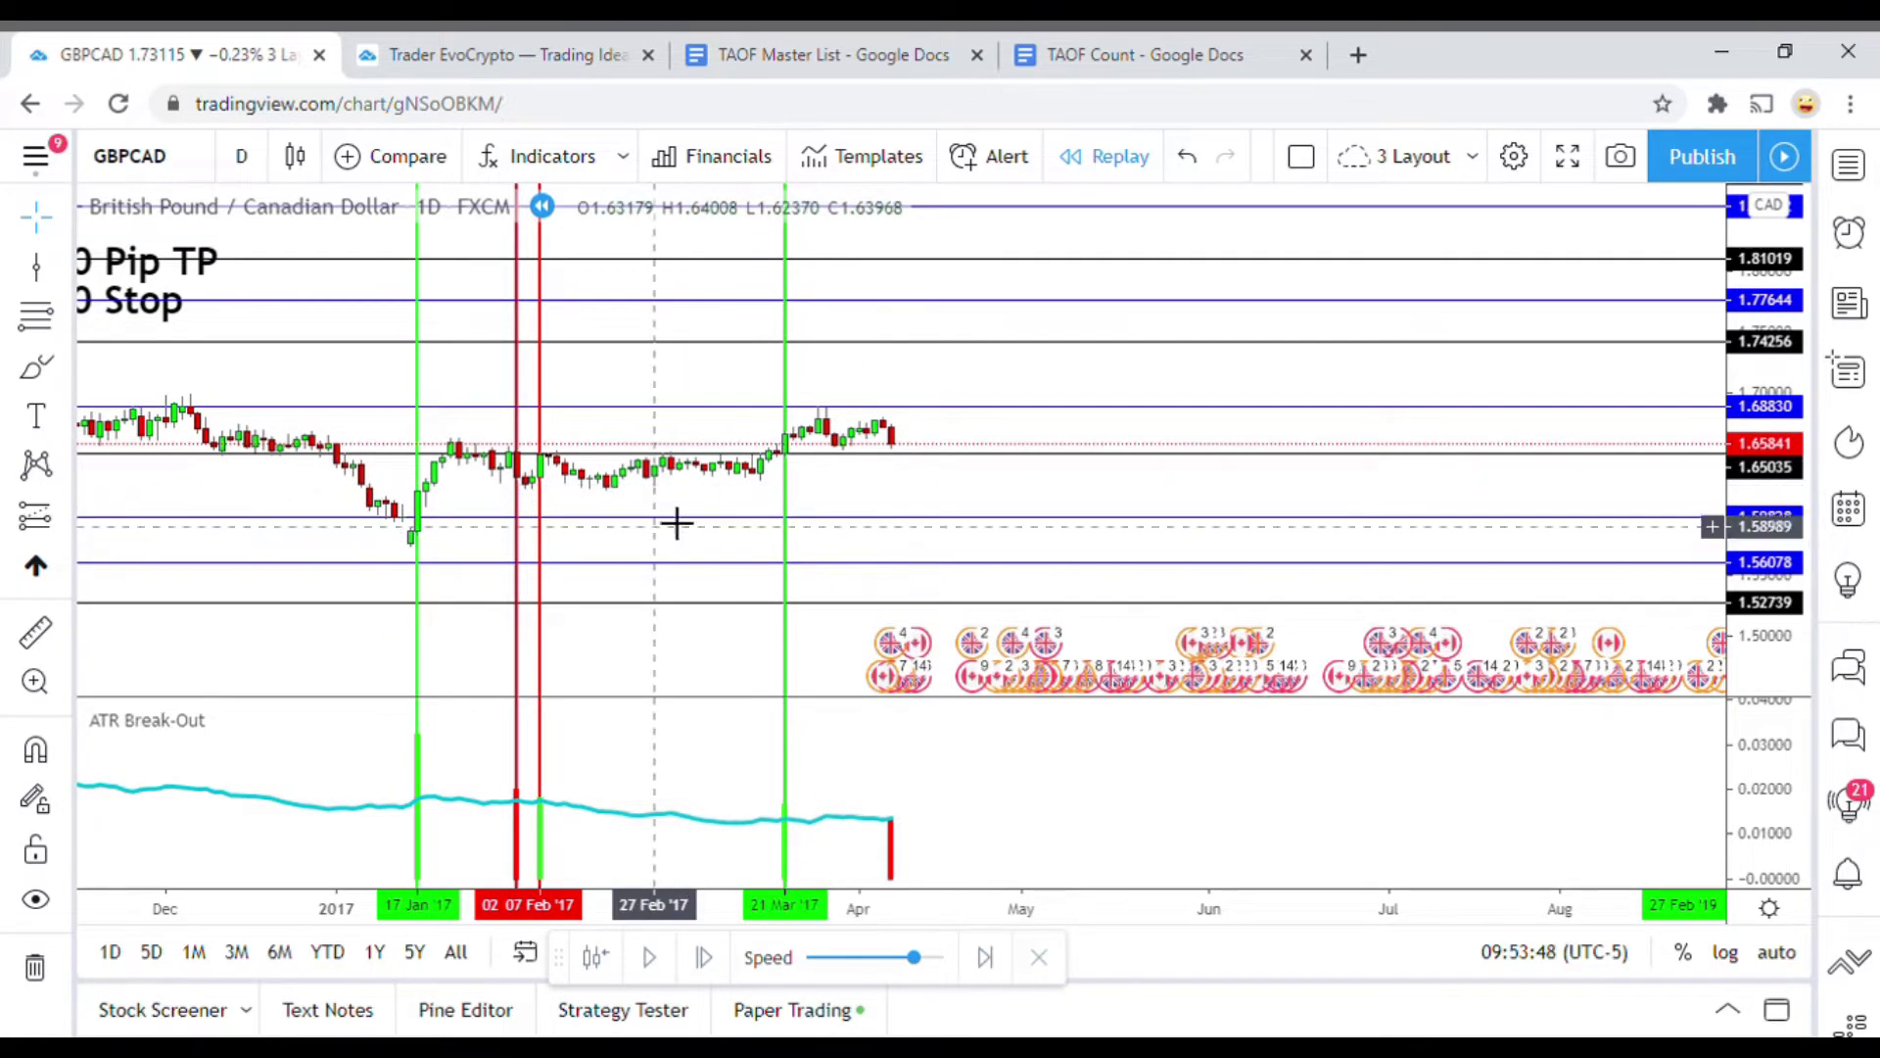
left_click(654, 965)
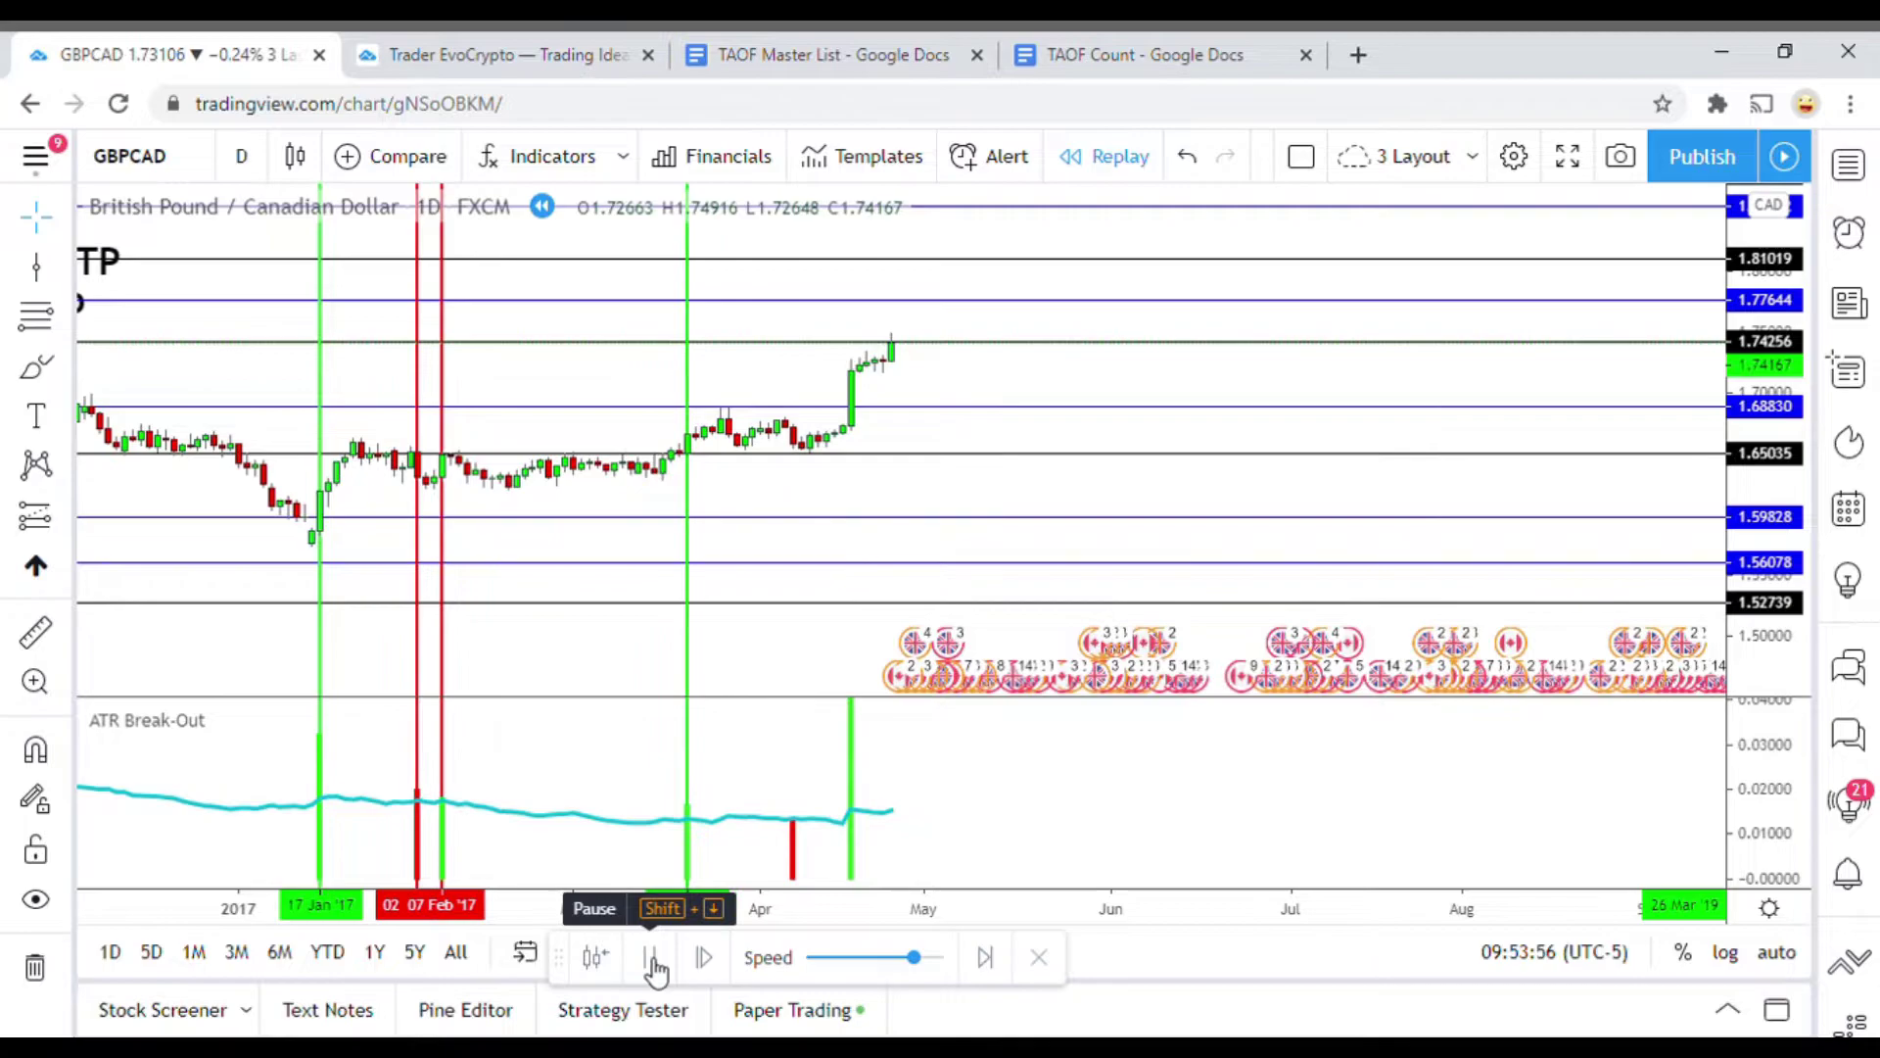
left_click(654, 964)
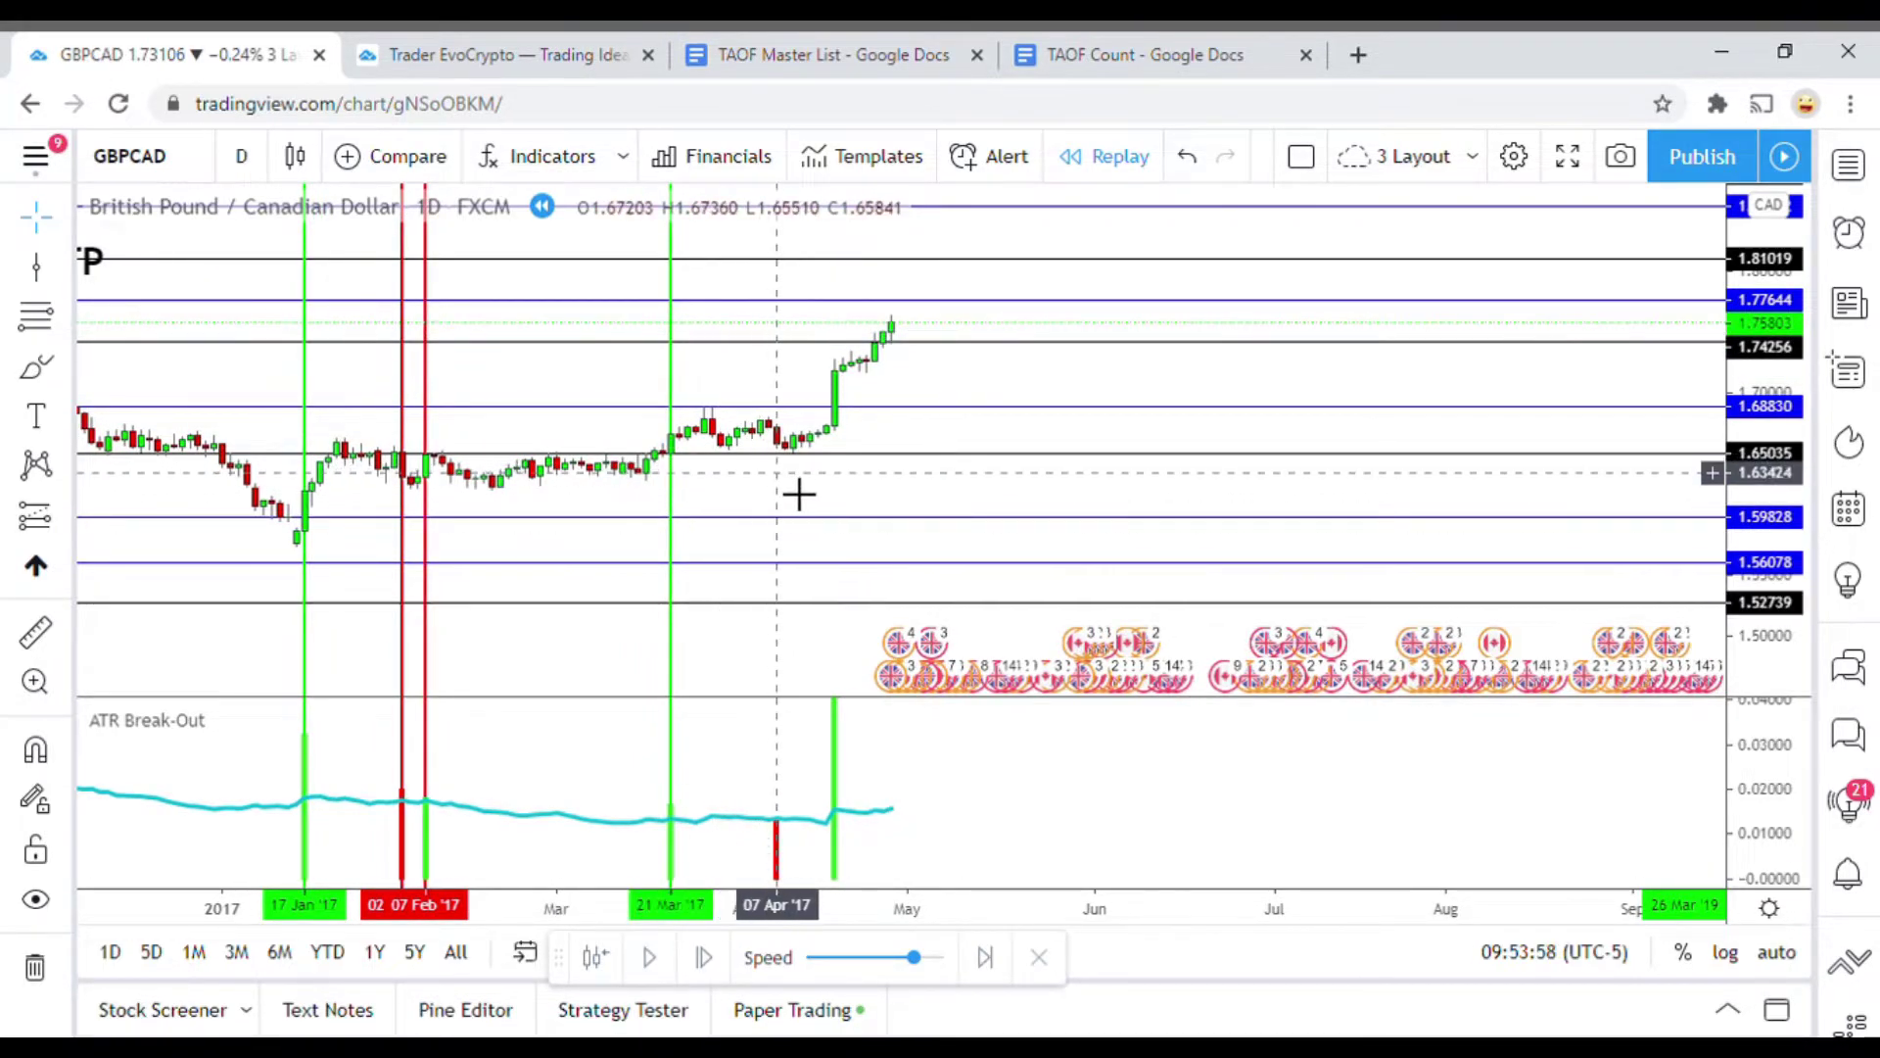
Mark the 7 April 2017 break-out candle with a red vertical line and deselect it
left_click(36, 266)
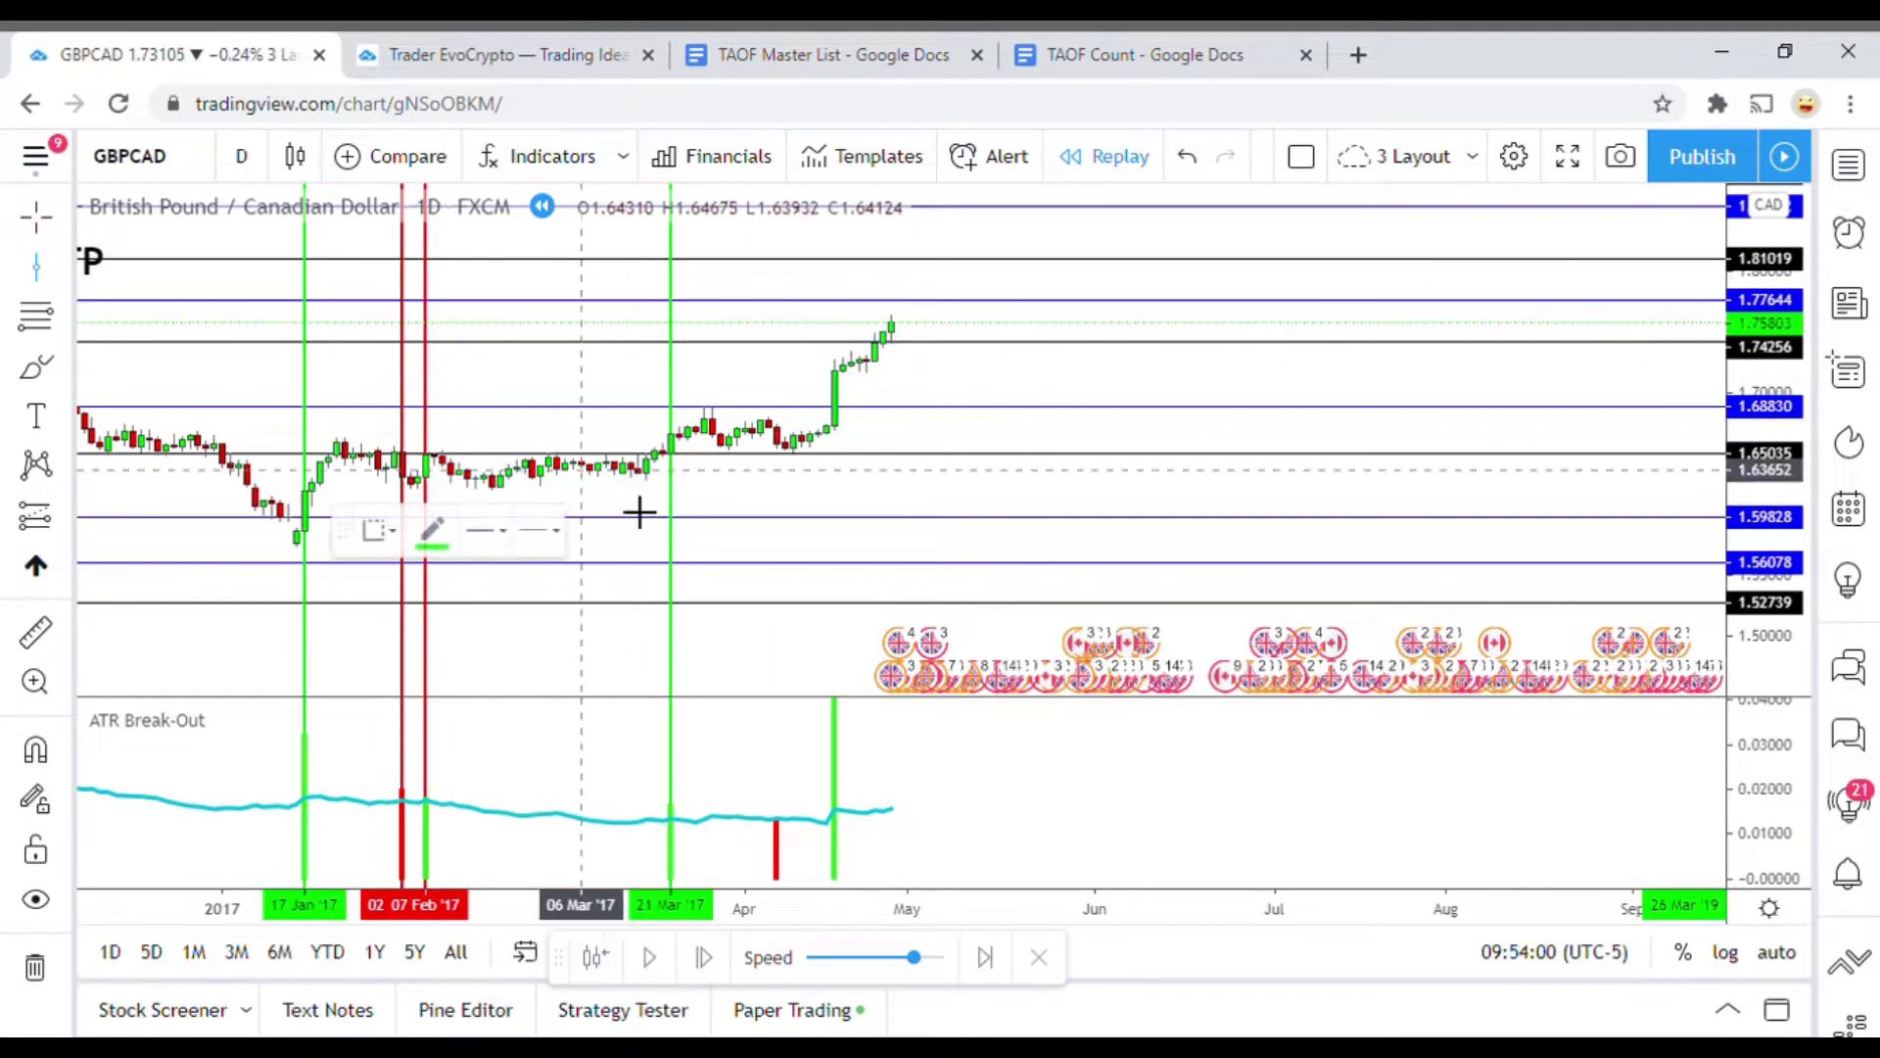
left_click_drag(801, 505, 777, 793)
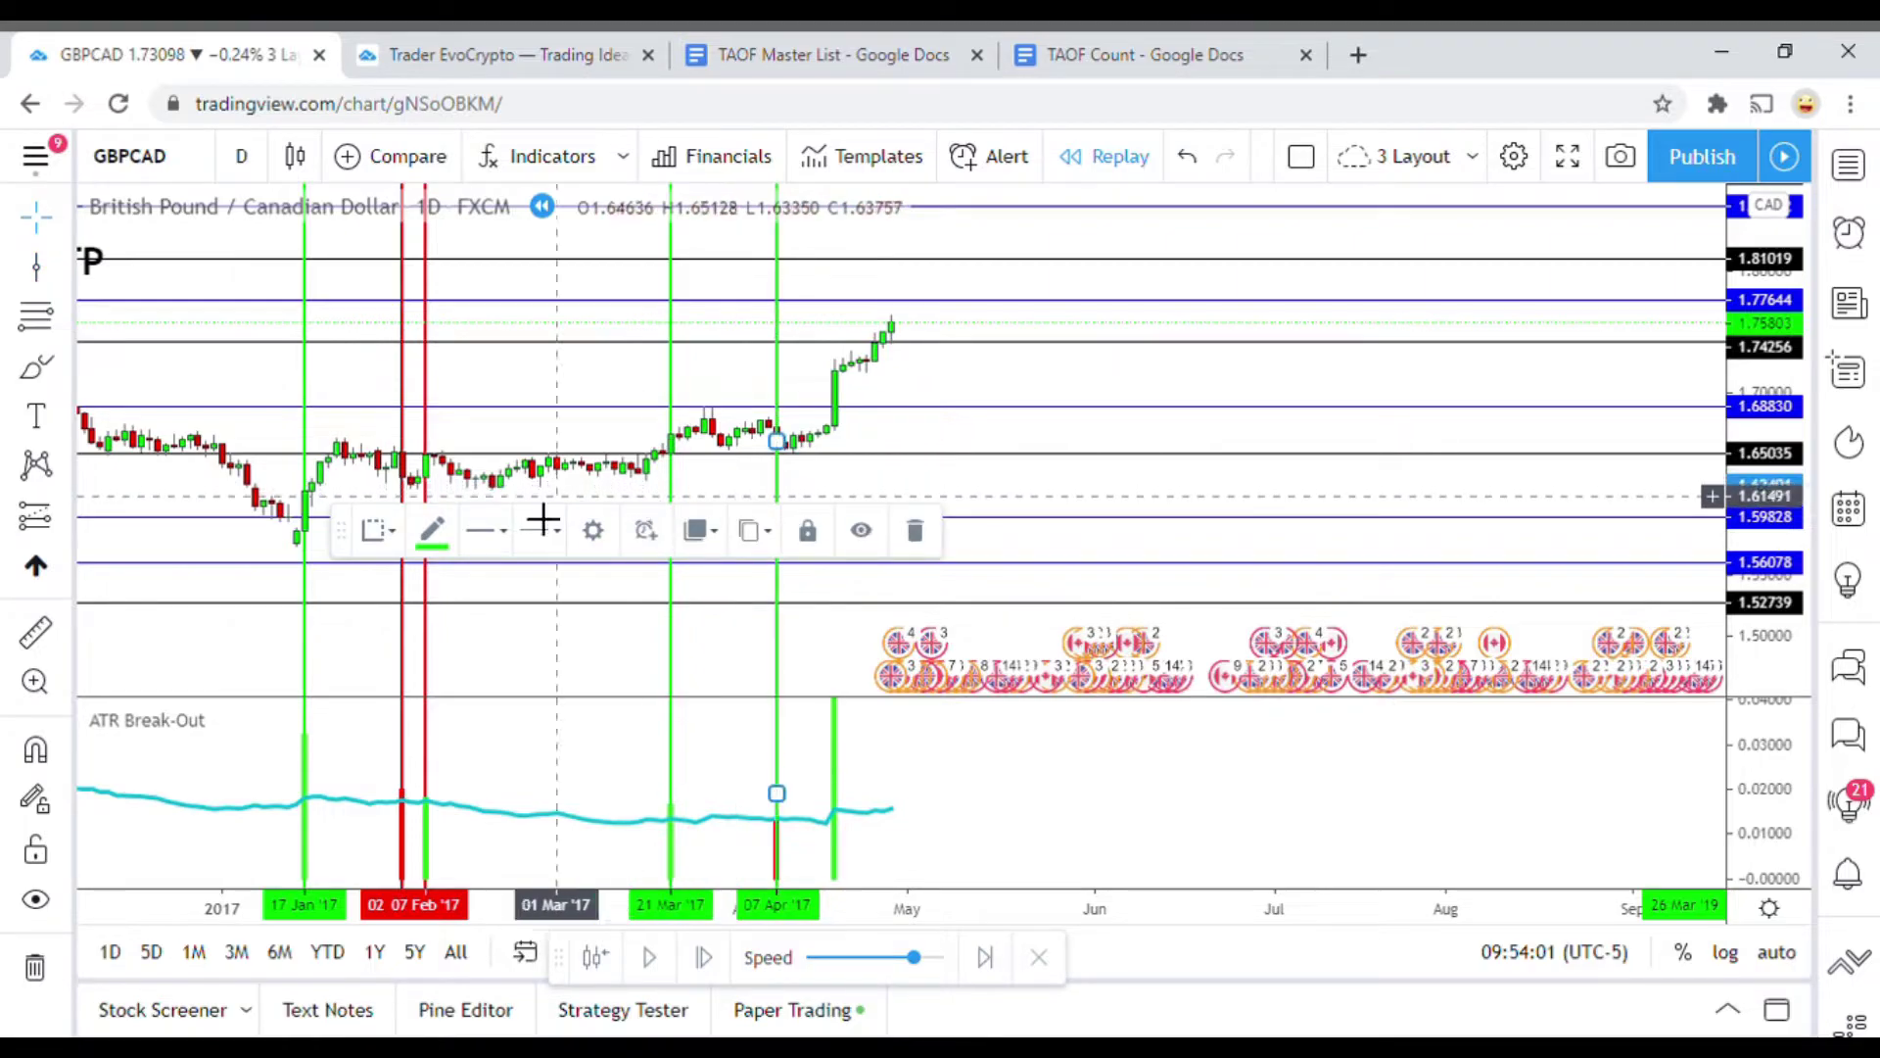
left_click(432, 530)
left_click(456, 613)
left_click(1082, 522)
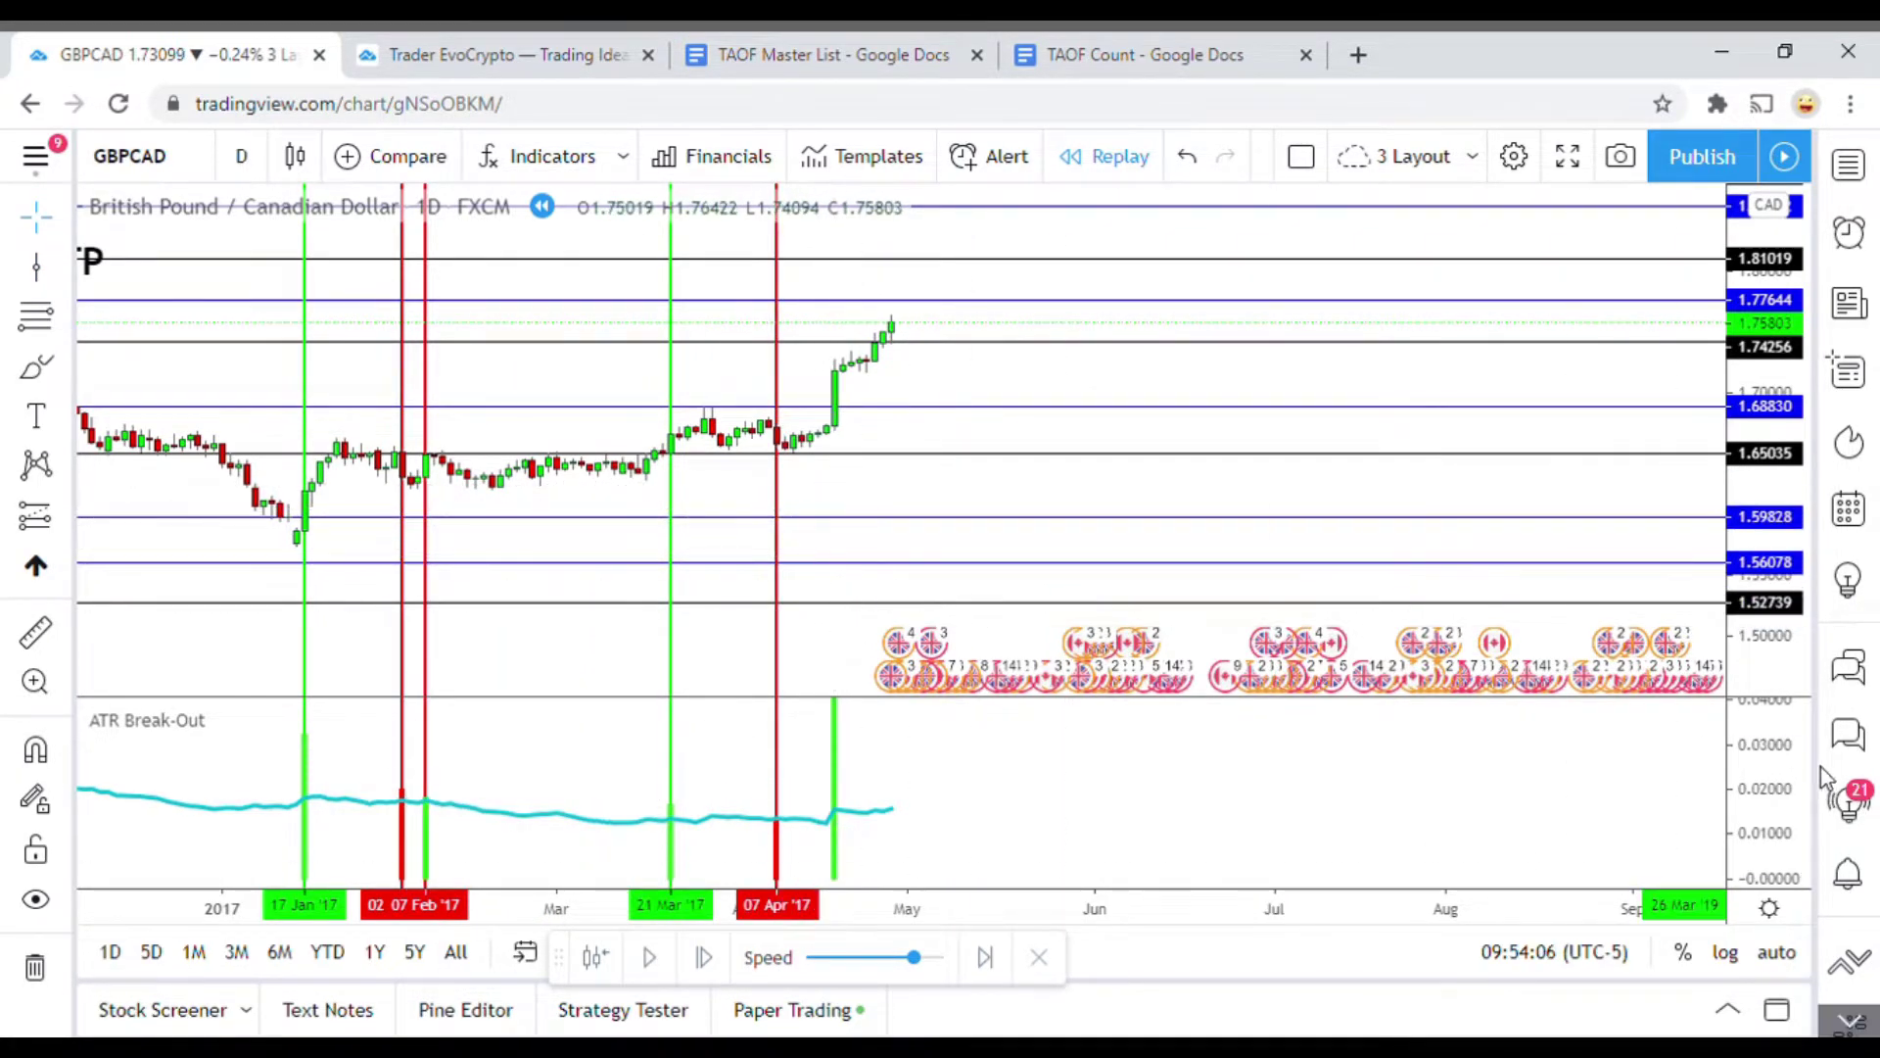
Mark the 18 April 2017 break-out candle with a vertical line, colour it green and deselect it
left_click_drag(1474, 834, 1478, 867)
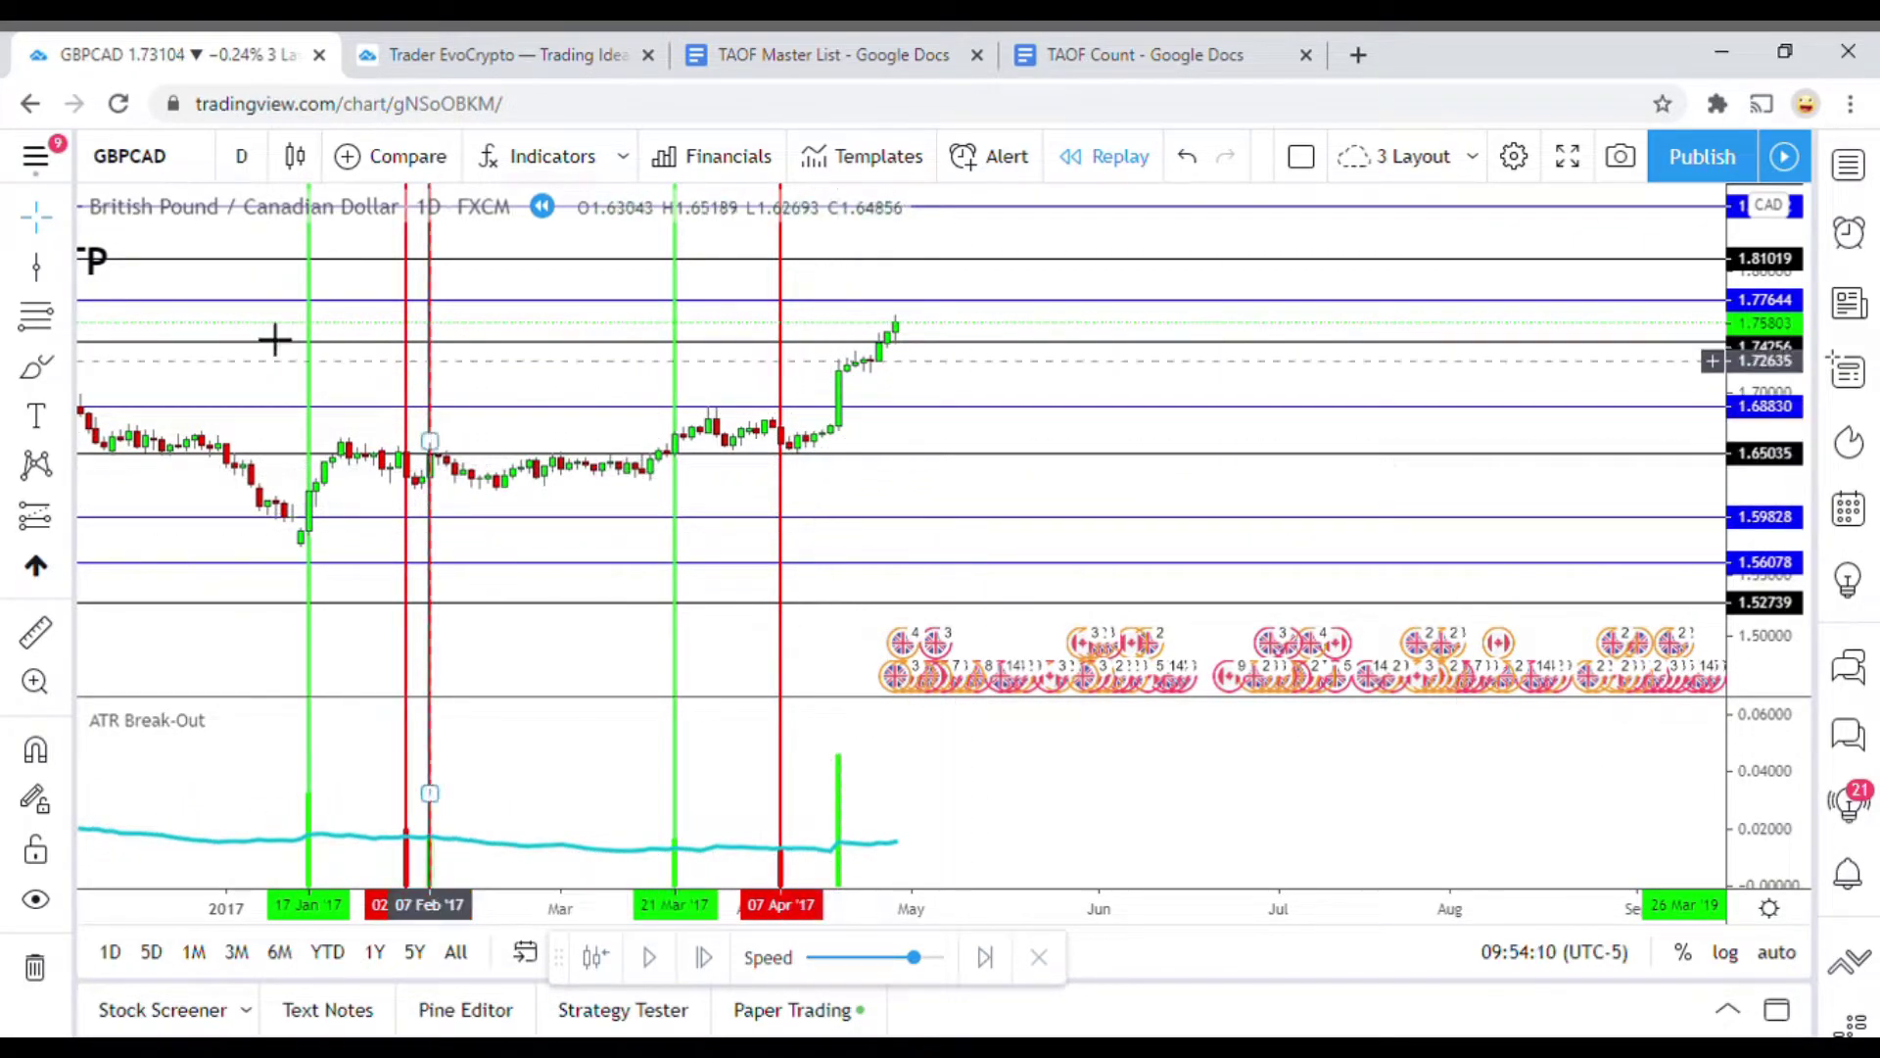
left_click(37, 267)
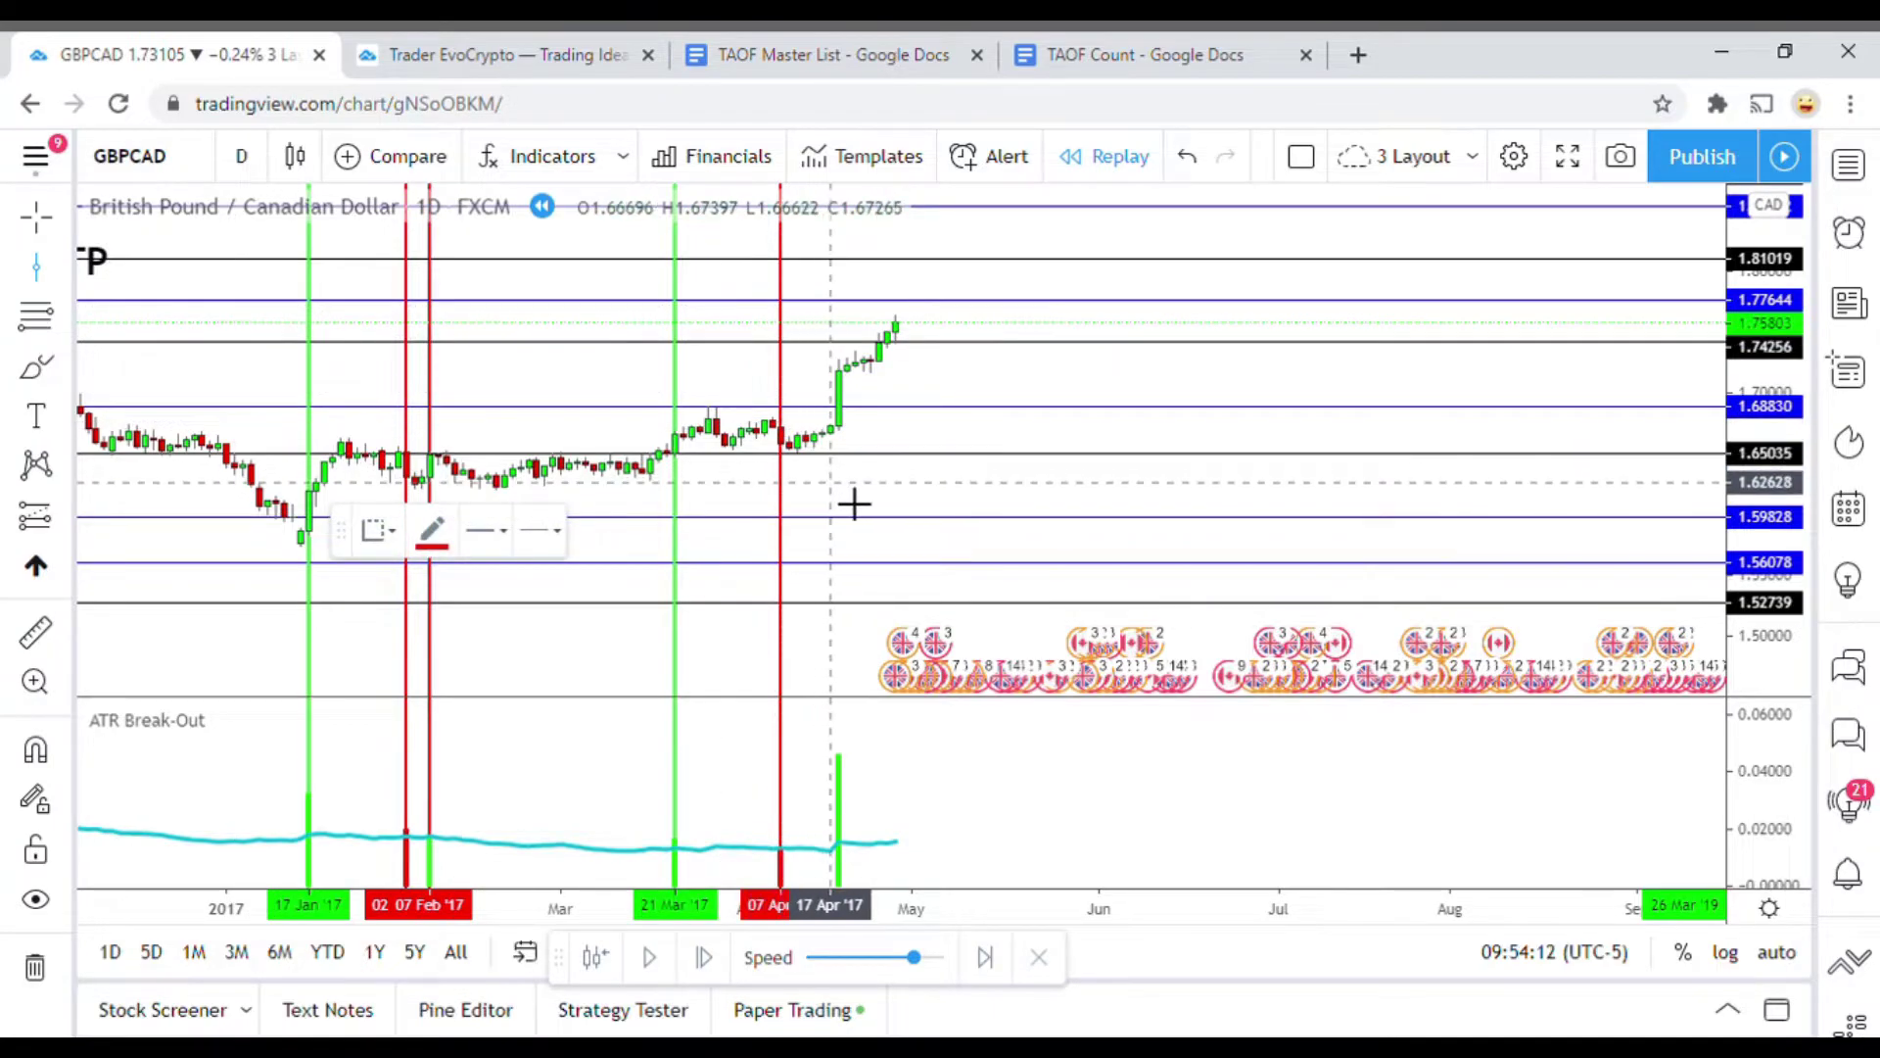
left_click(840, 495)
left_click(432, 531)
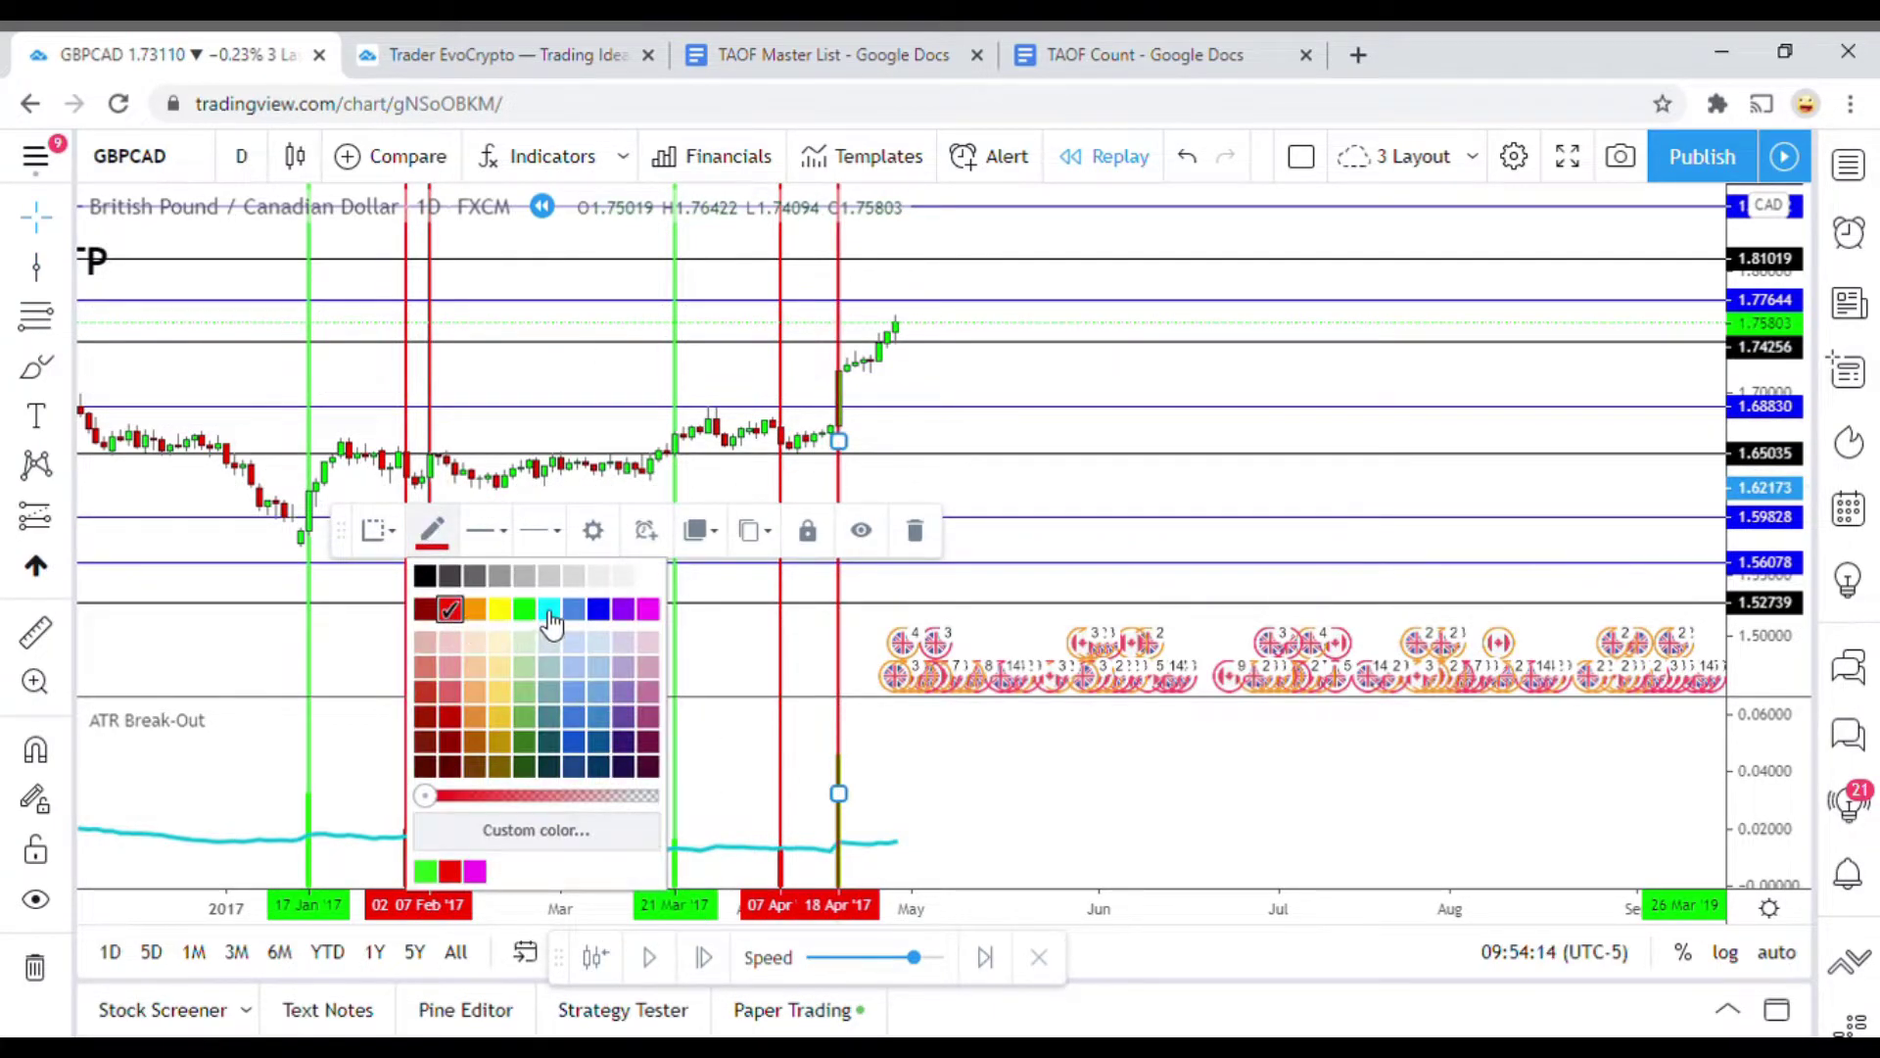
left_click(549, 610)
left_click(432, 532)
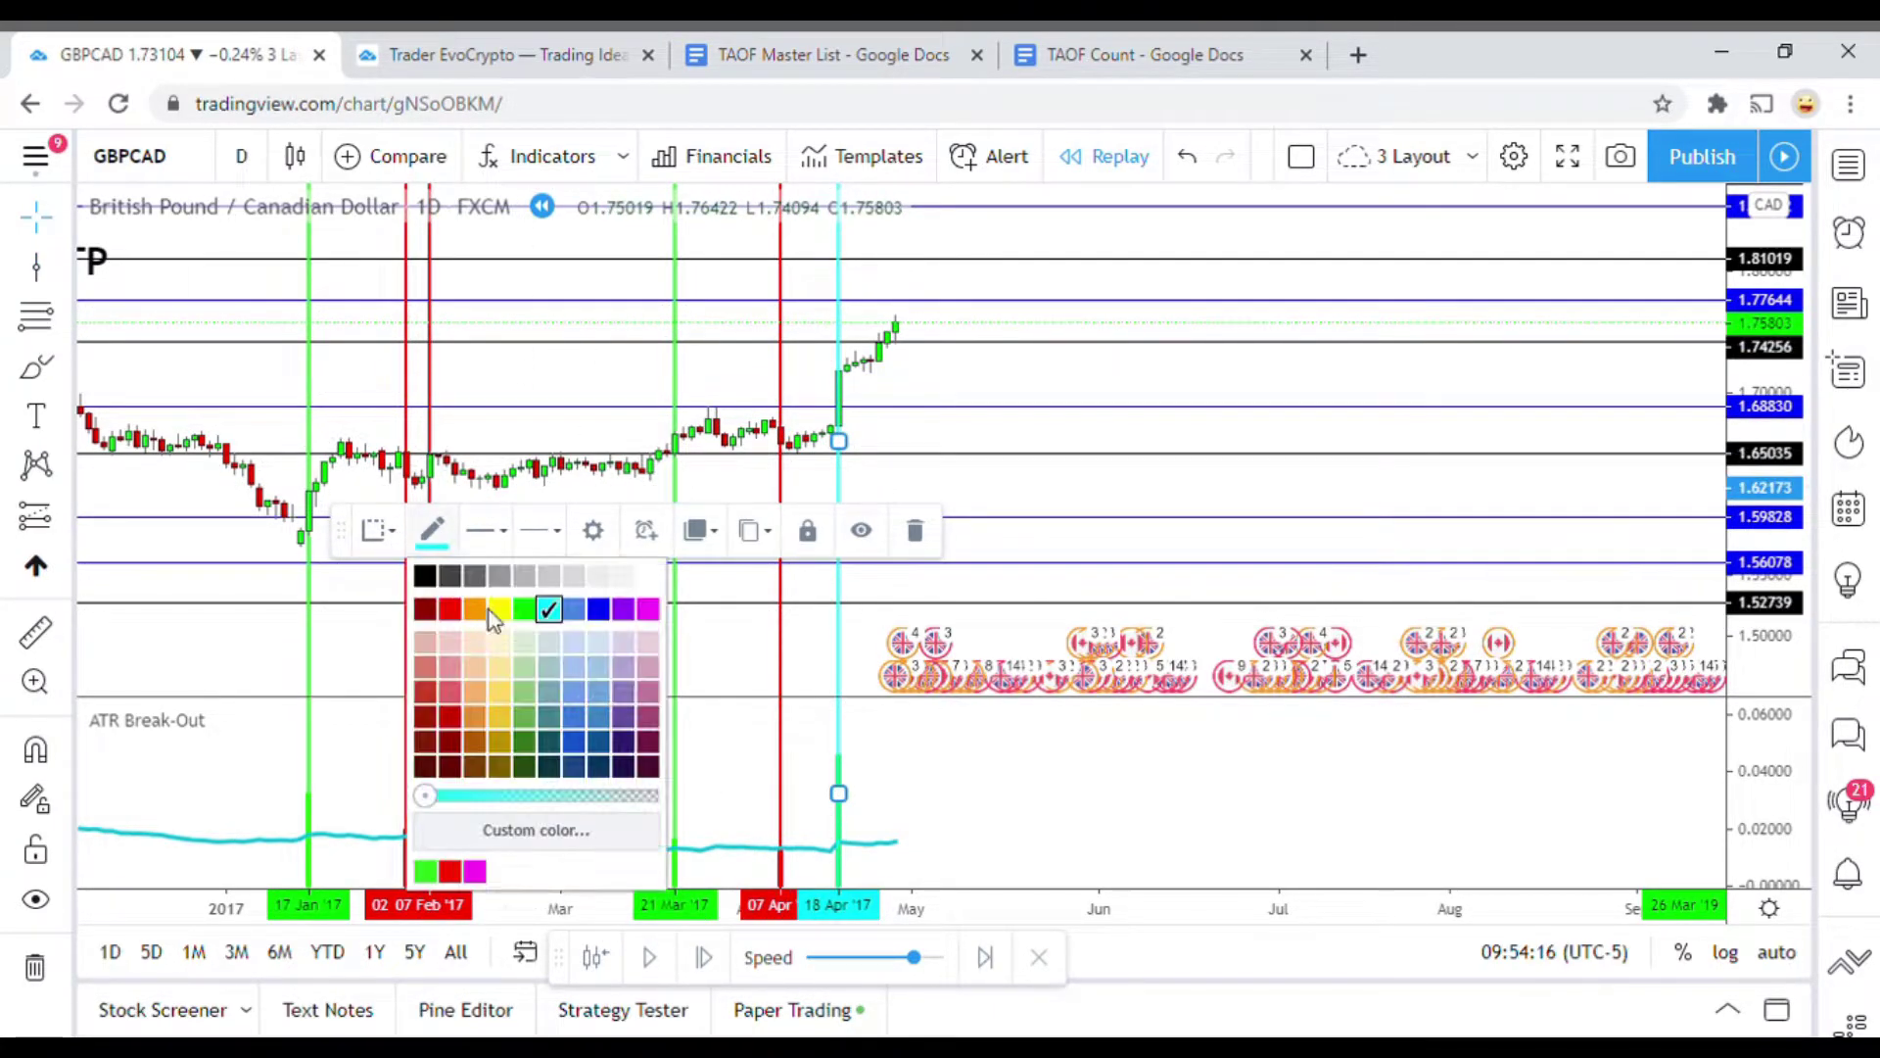
left_click(524, 610)
left_click(1150, 508)
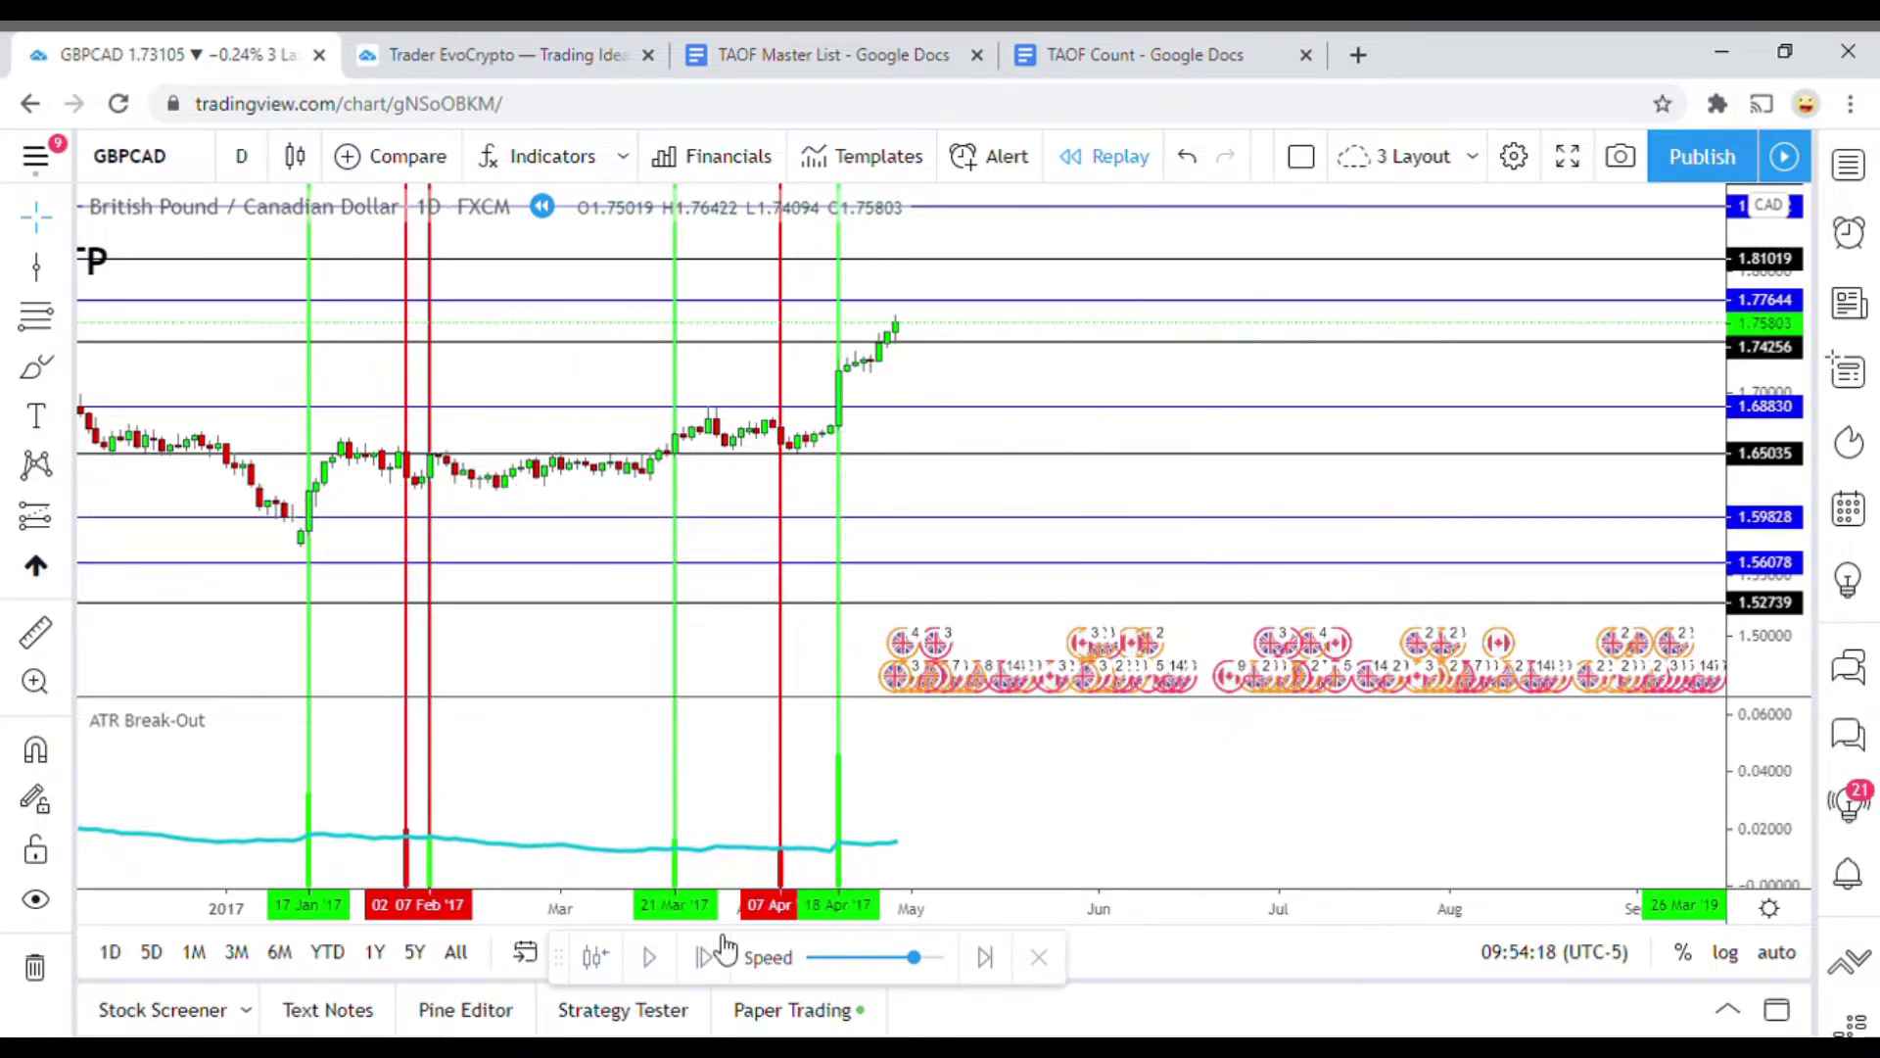
Play the replay to mid-May 2017, pause it and review the price action around the 1.77644 level
left_click(654, 965)
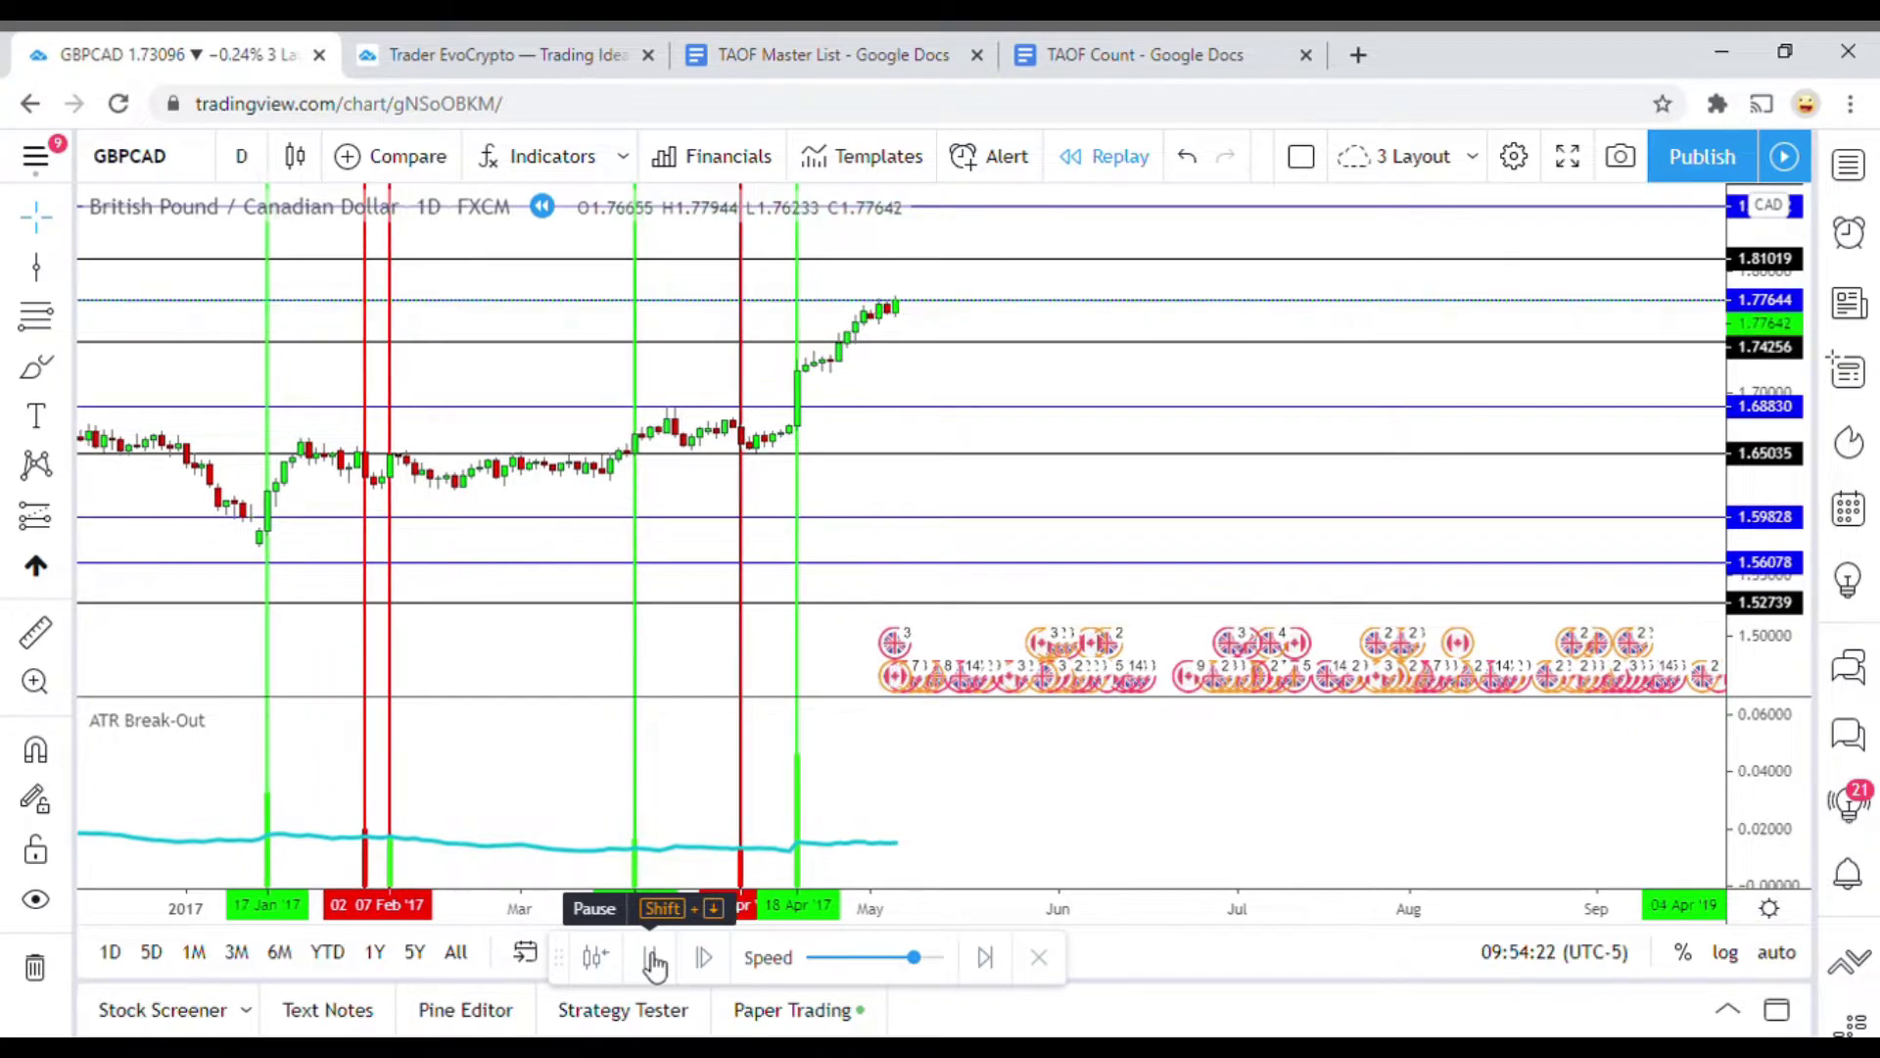
left_click(653, 960)
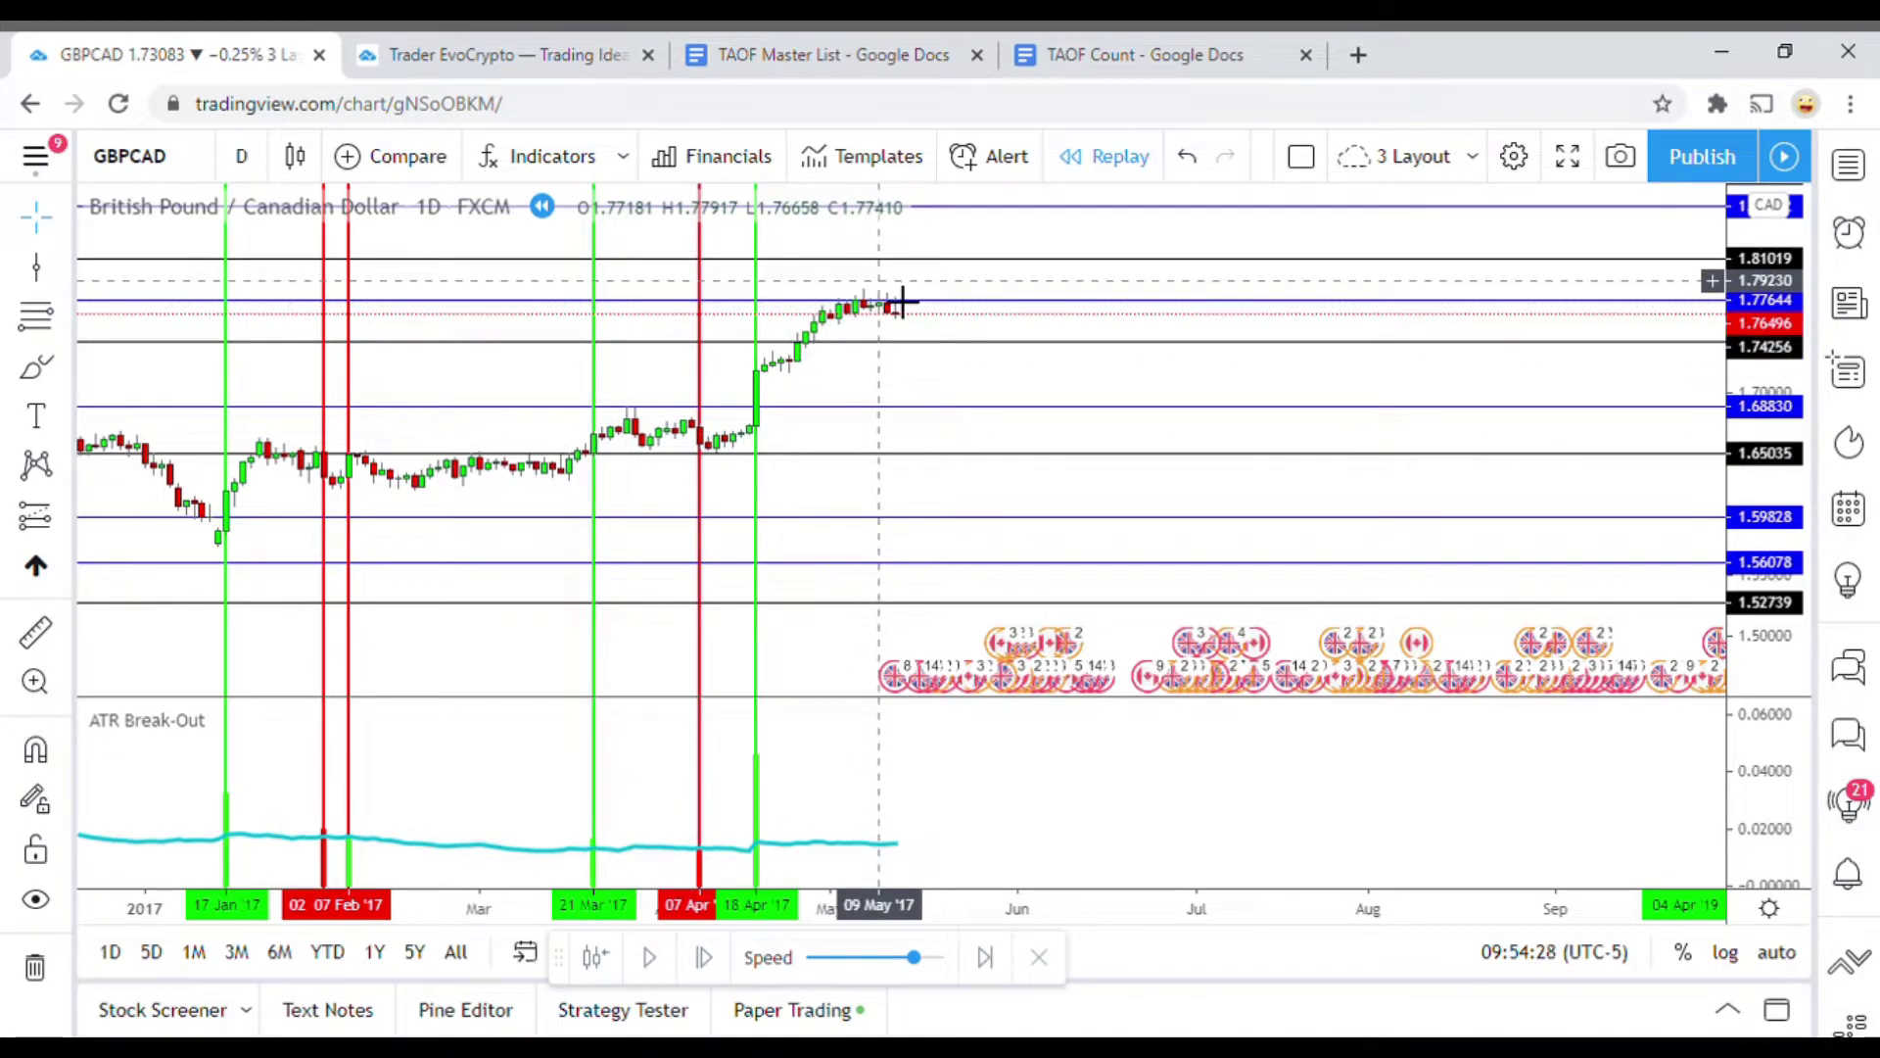
mouse_move(932, 424)
left_mouse_down()
mouse_move(936, 481)
mouse_move(933, 461)
left_mouse_up()
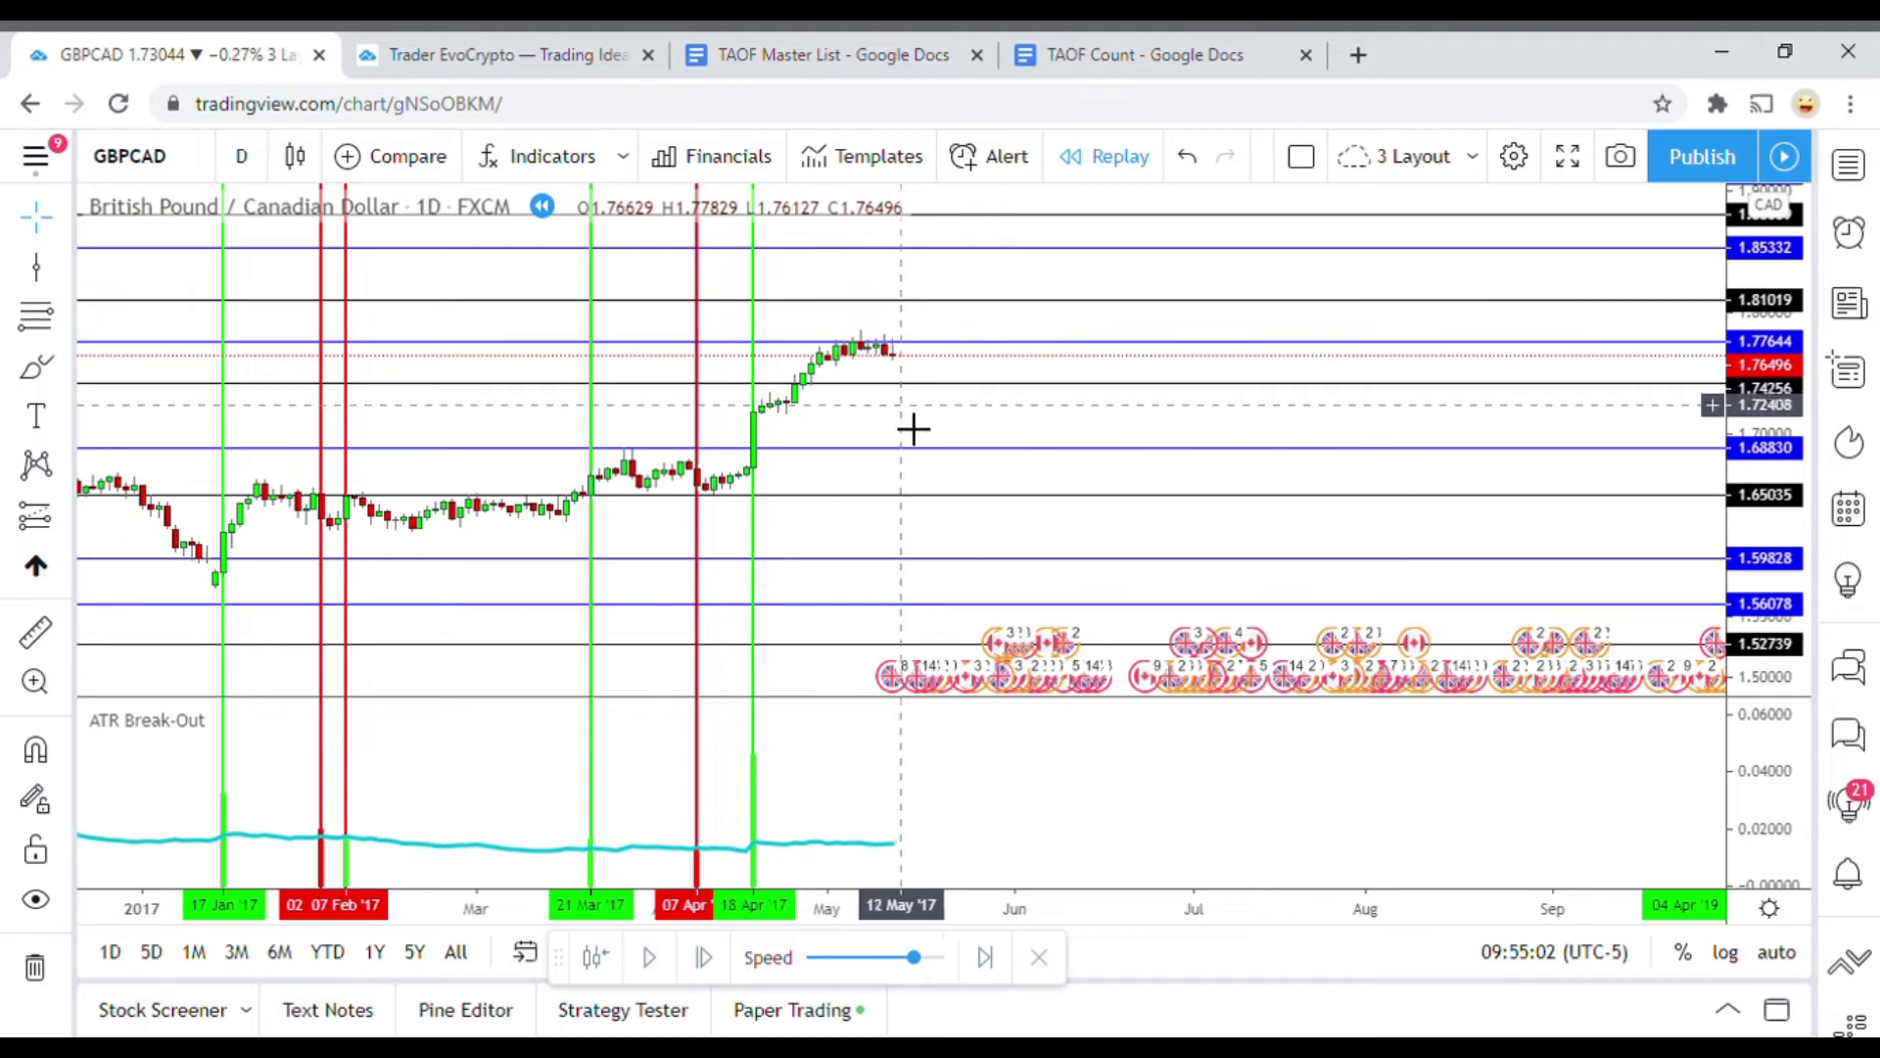
left_click_drag(915, 441, 904, 422)
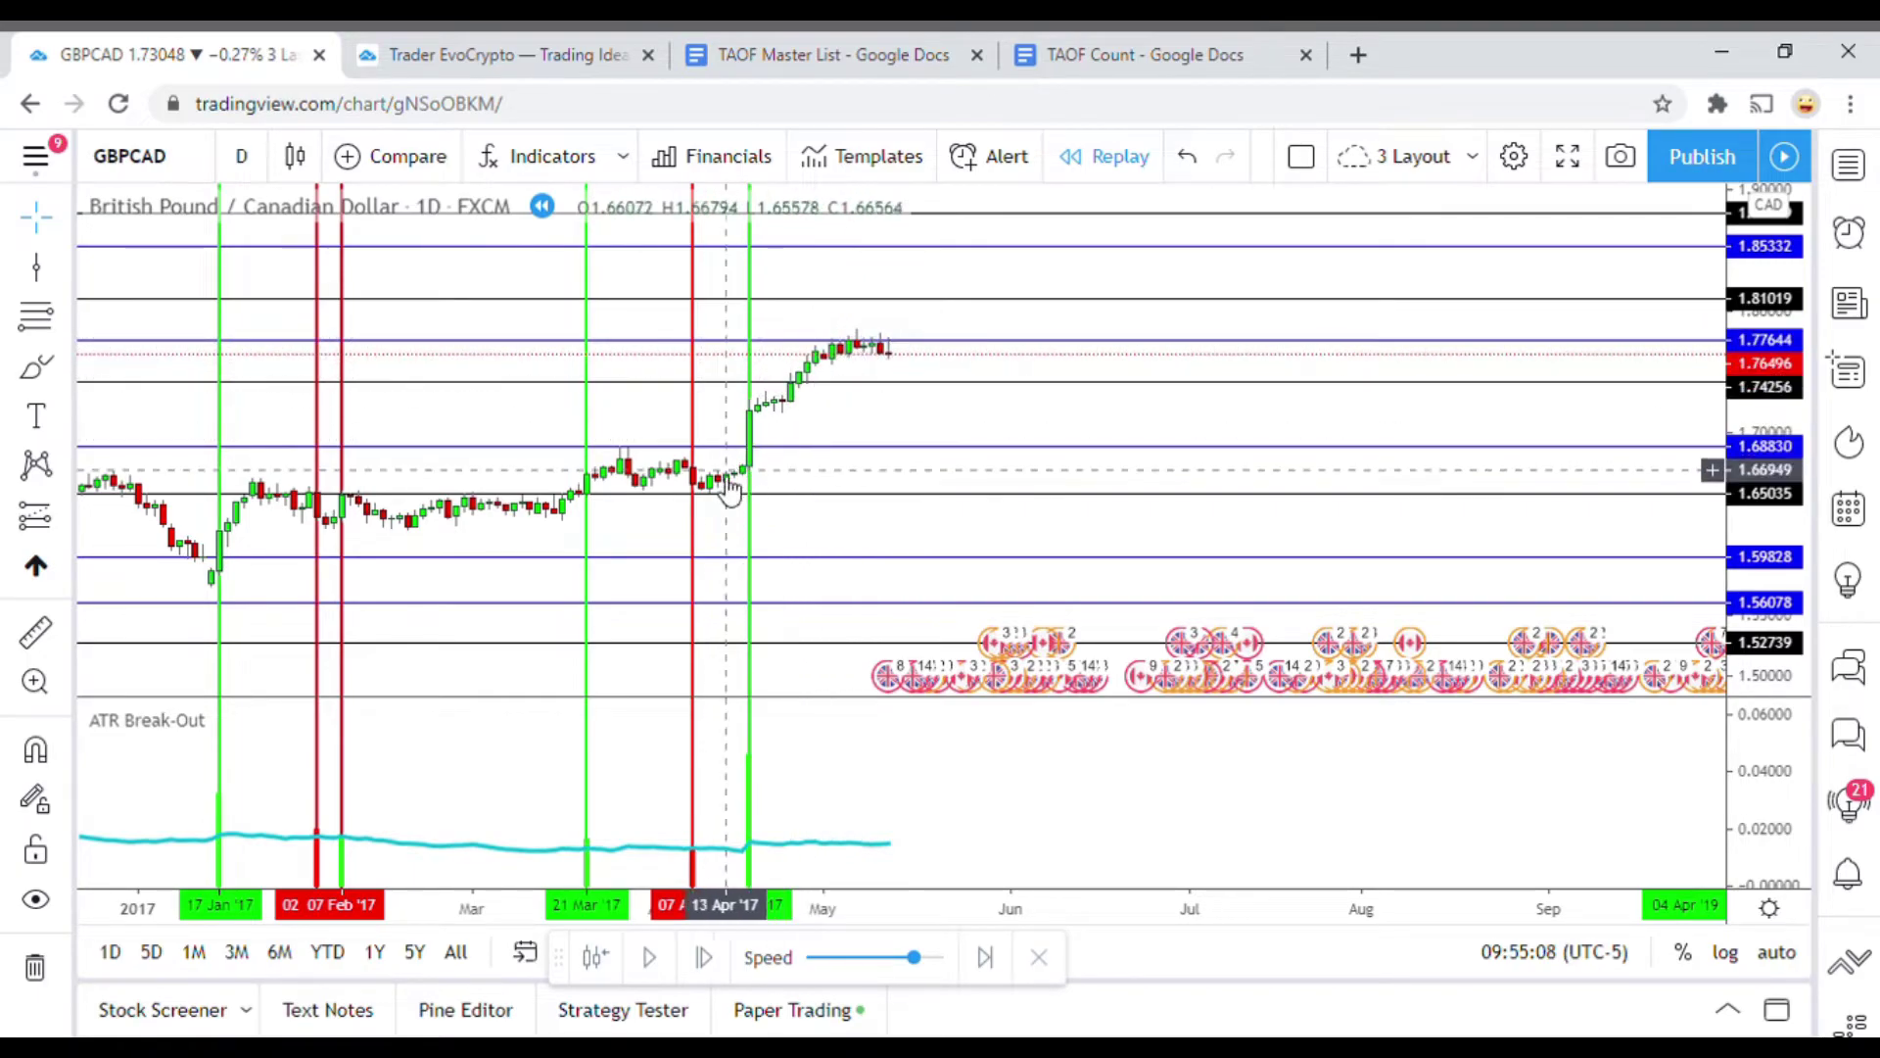
left_click(884, 355)
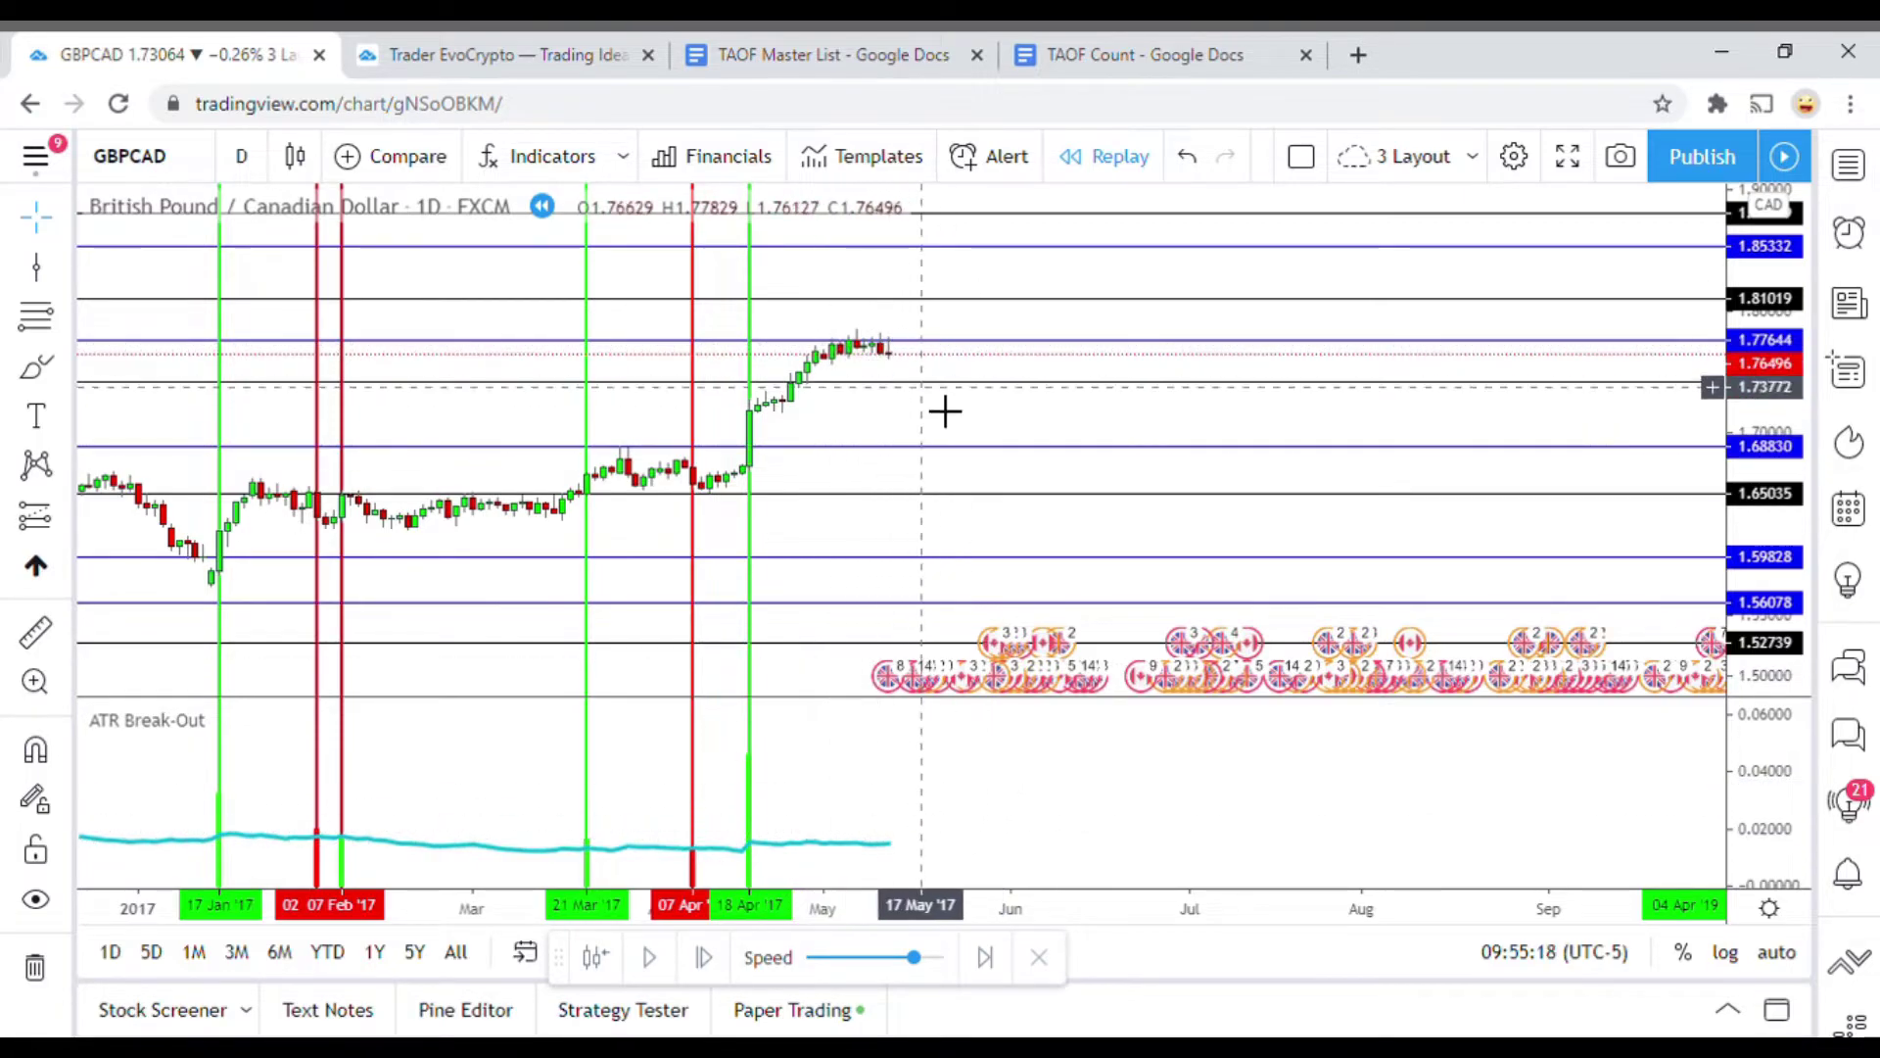
Advance the replay to the 9 June 2017 candle, measure upward from the 26 May close level and clear the measurement
left_click(655, 965)
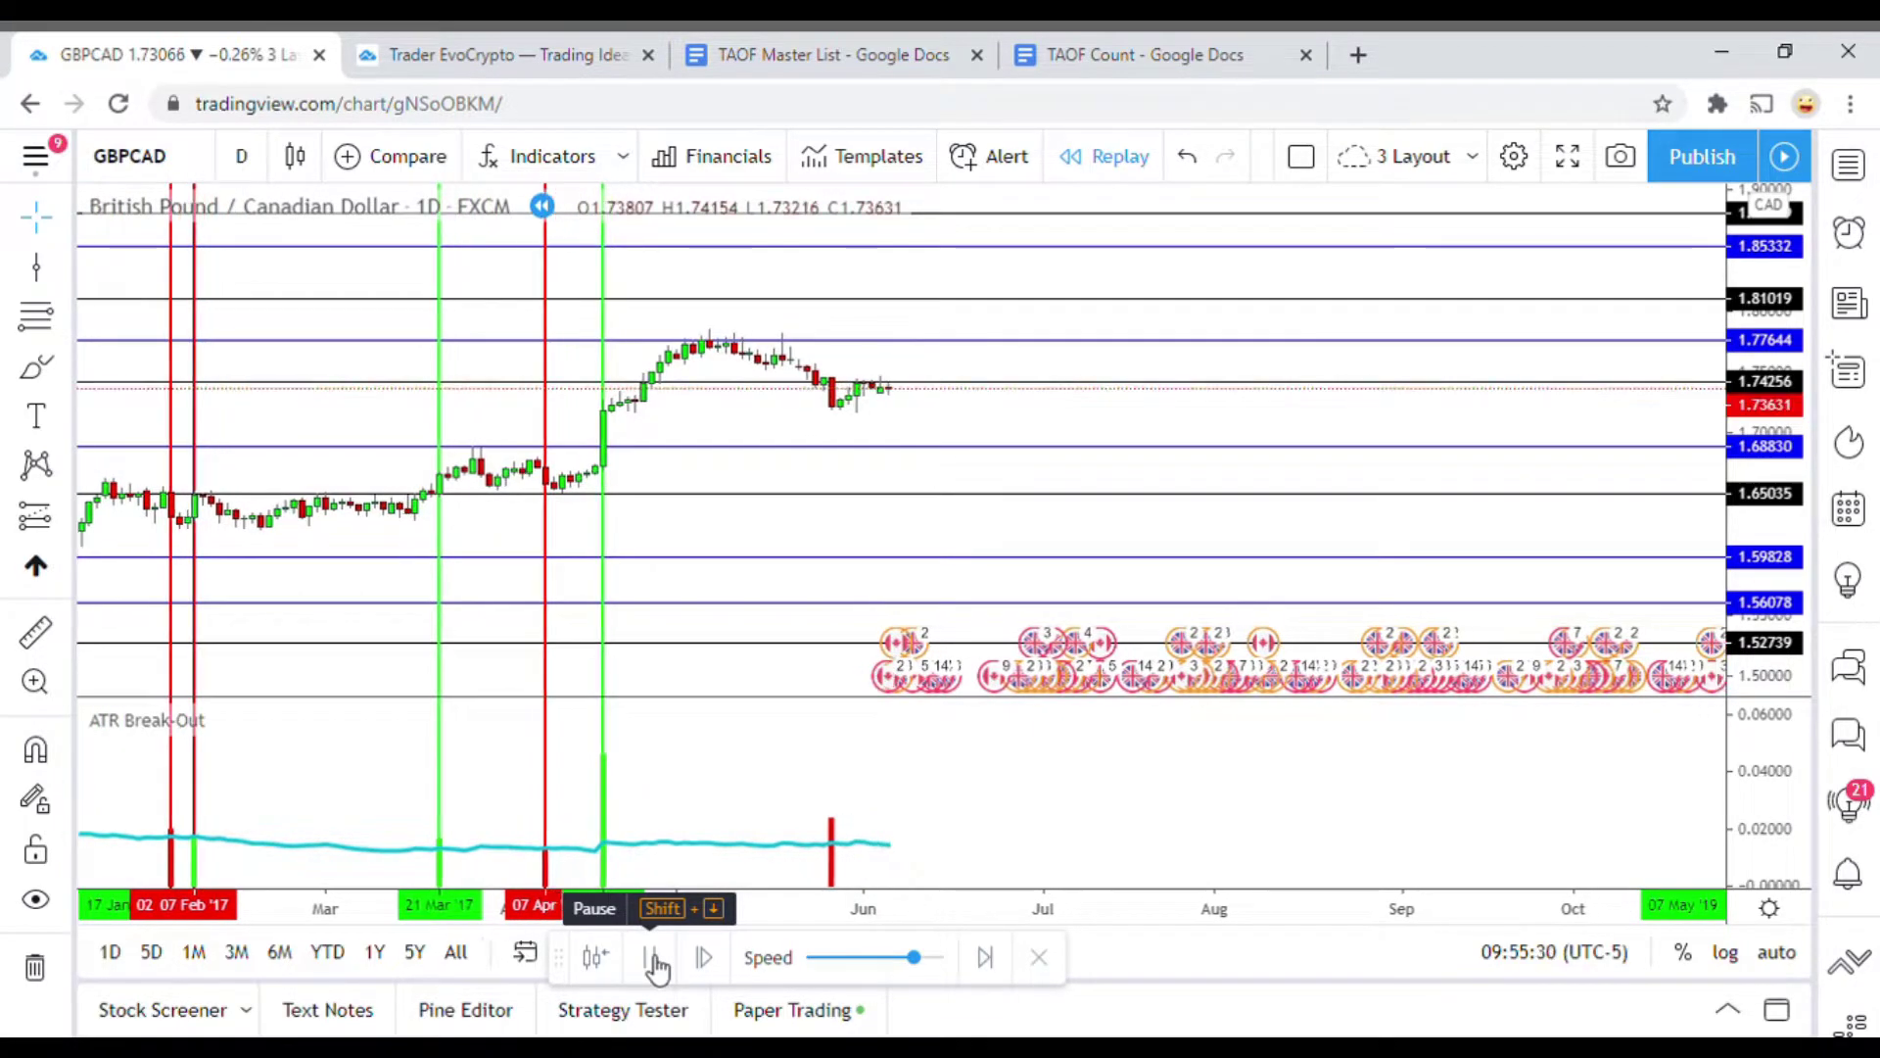
left_click(654, 962)
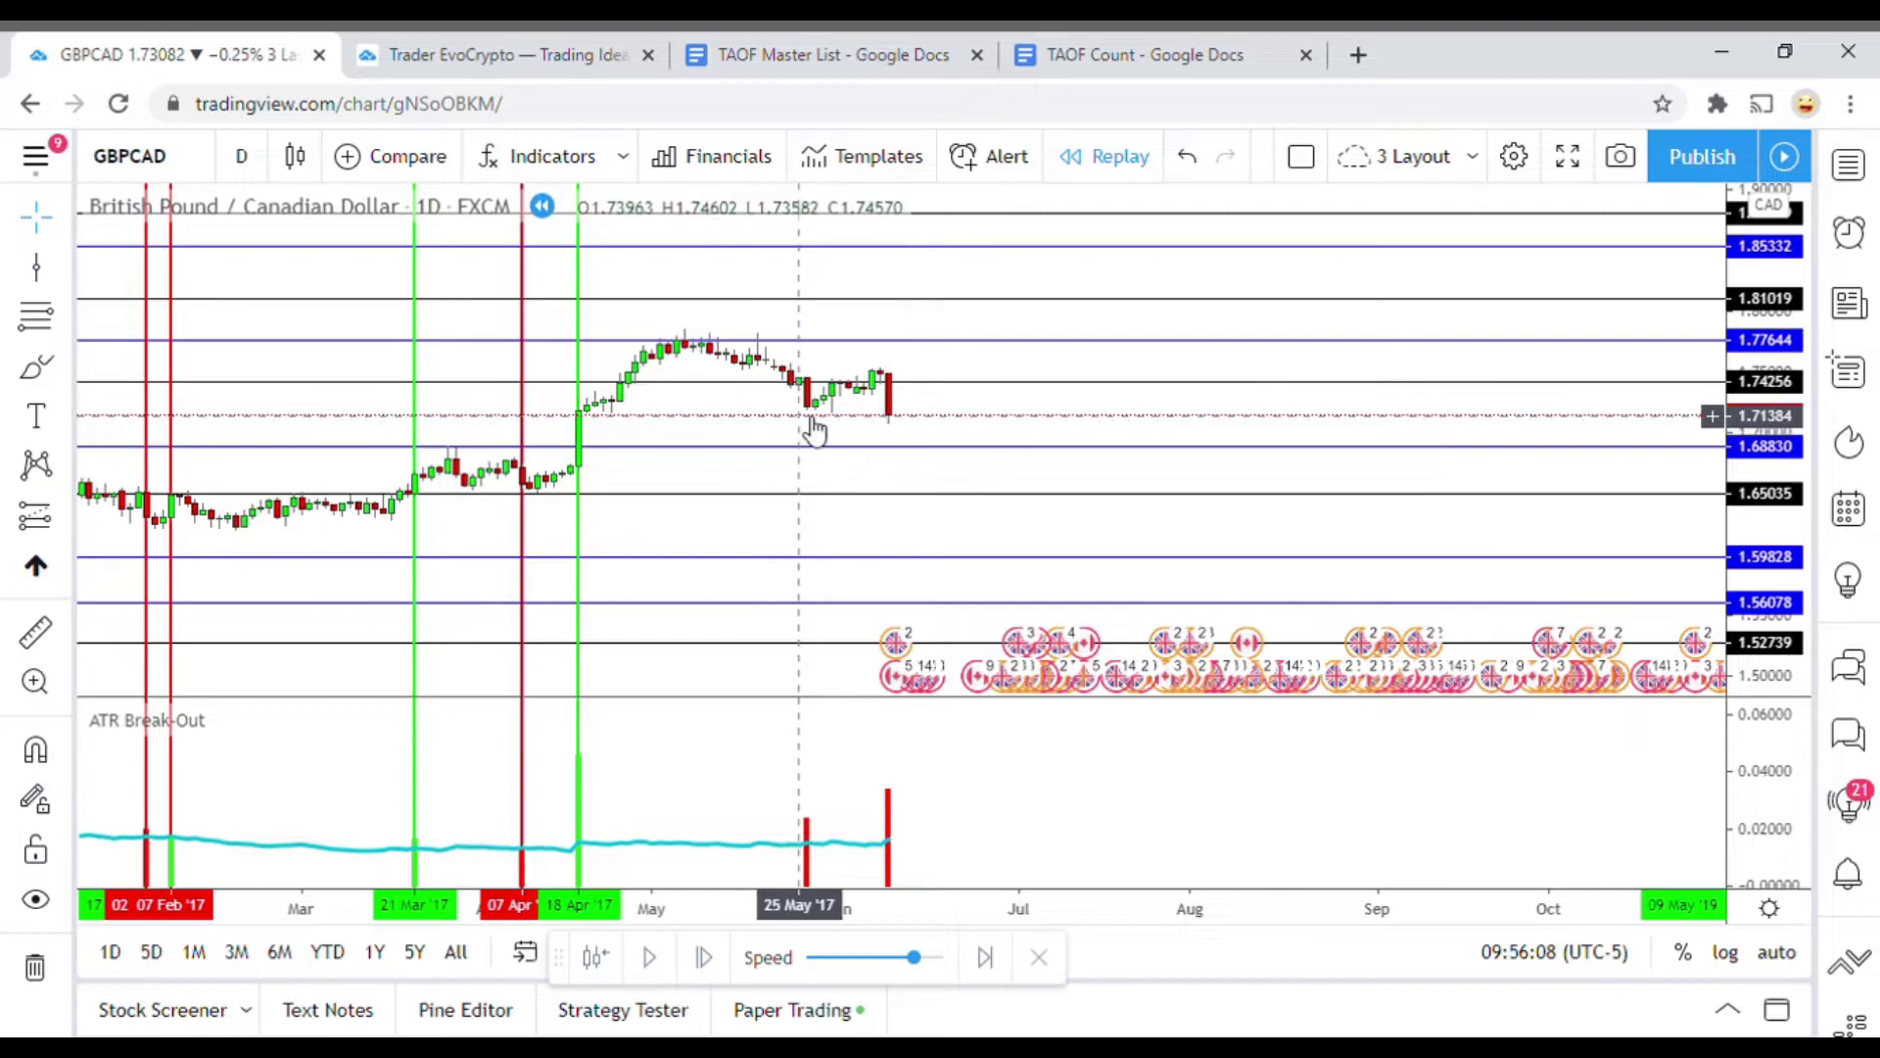
left_click(34, 637)
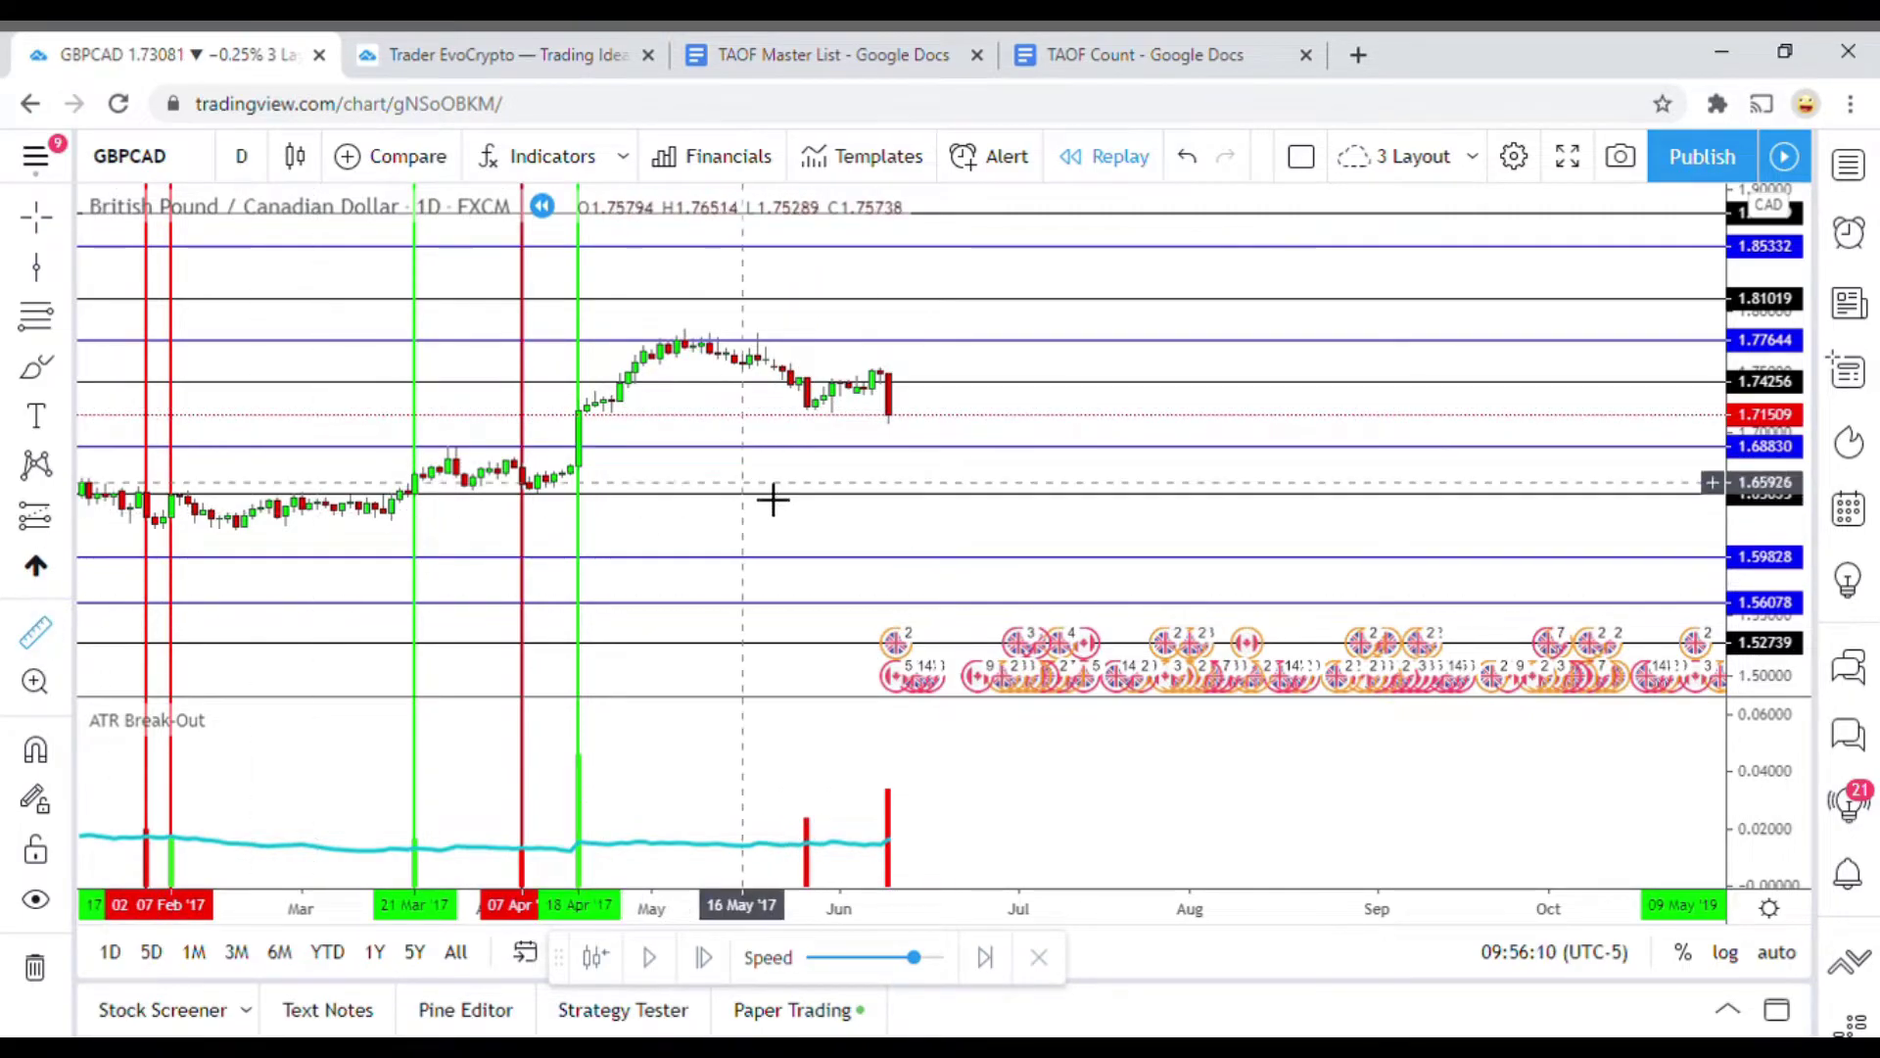
left_click(779, 411)
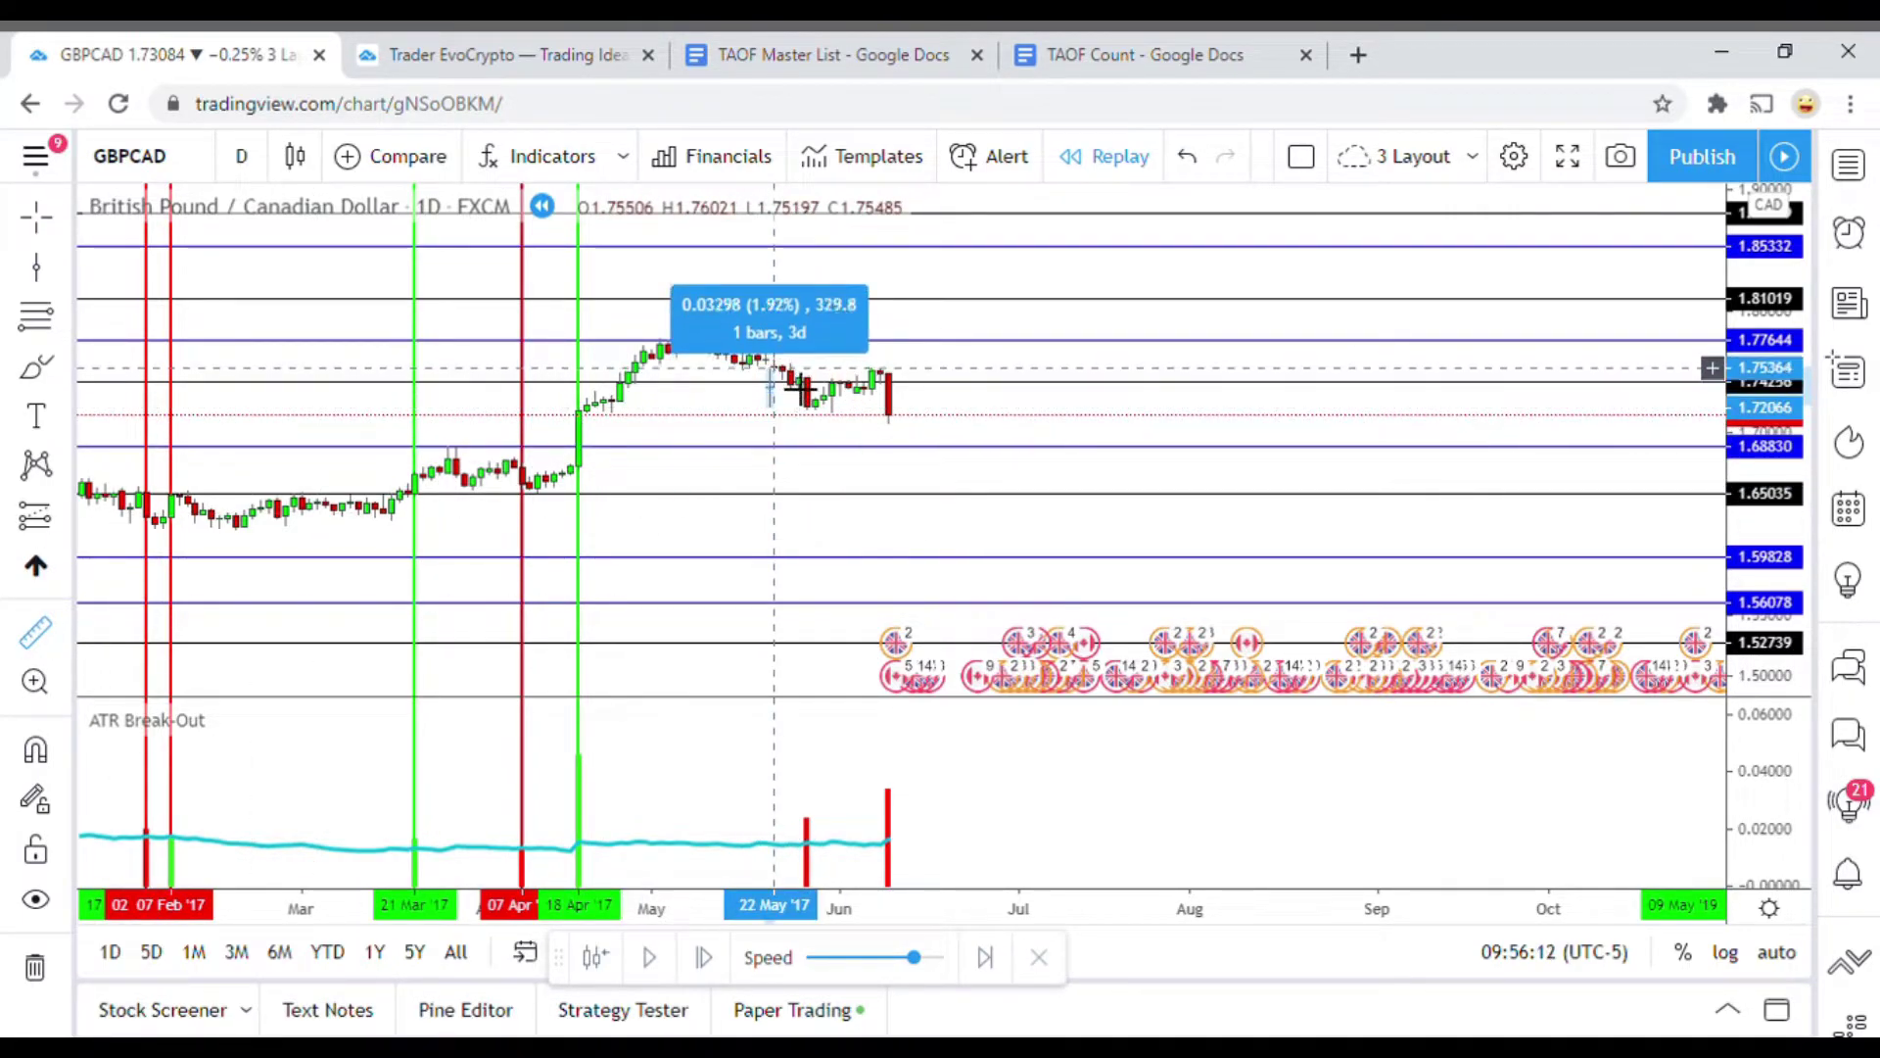
key("Escape")
Mark the 26 May 2017 break-out candle with a red vertical line and deselect it
key("alt+v")
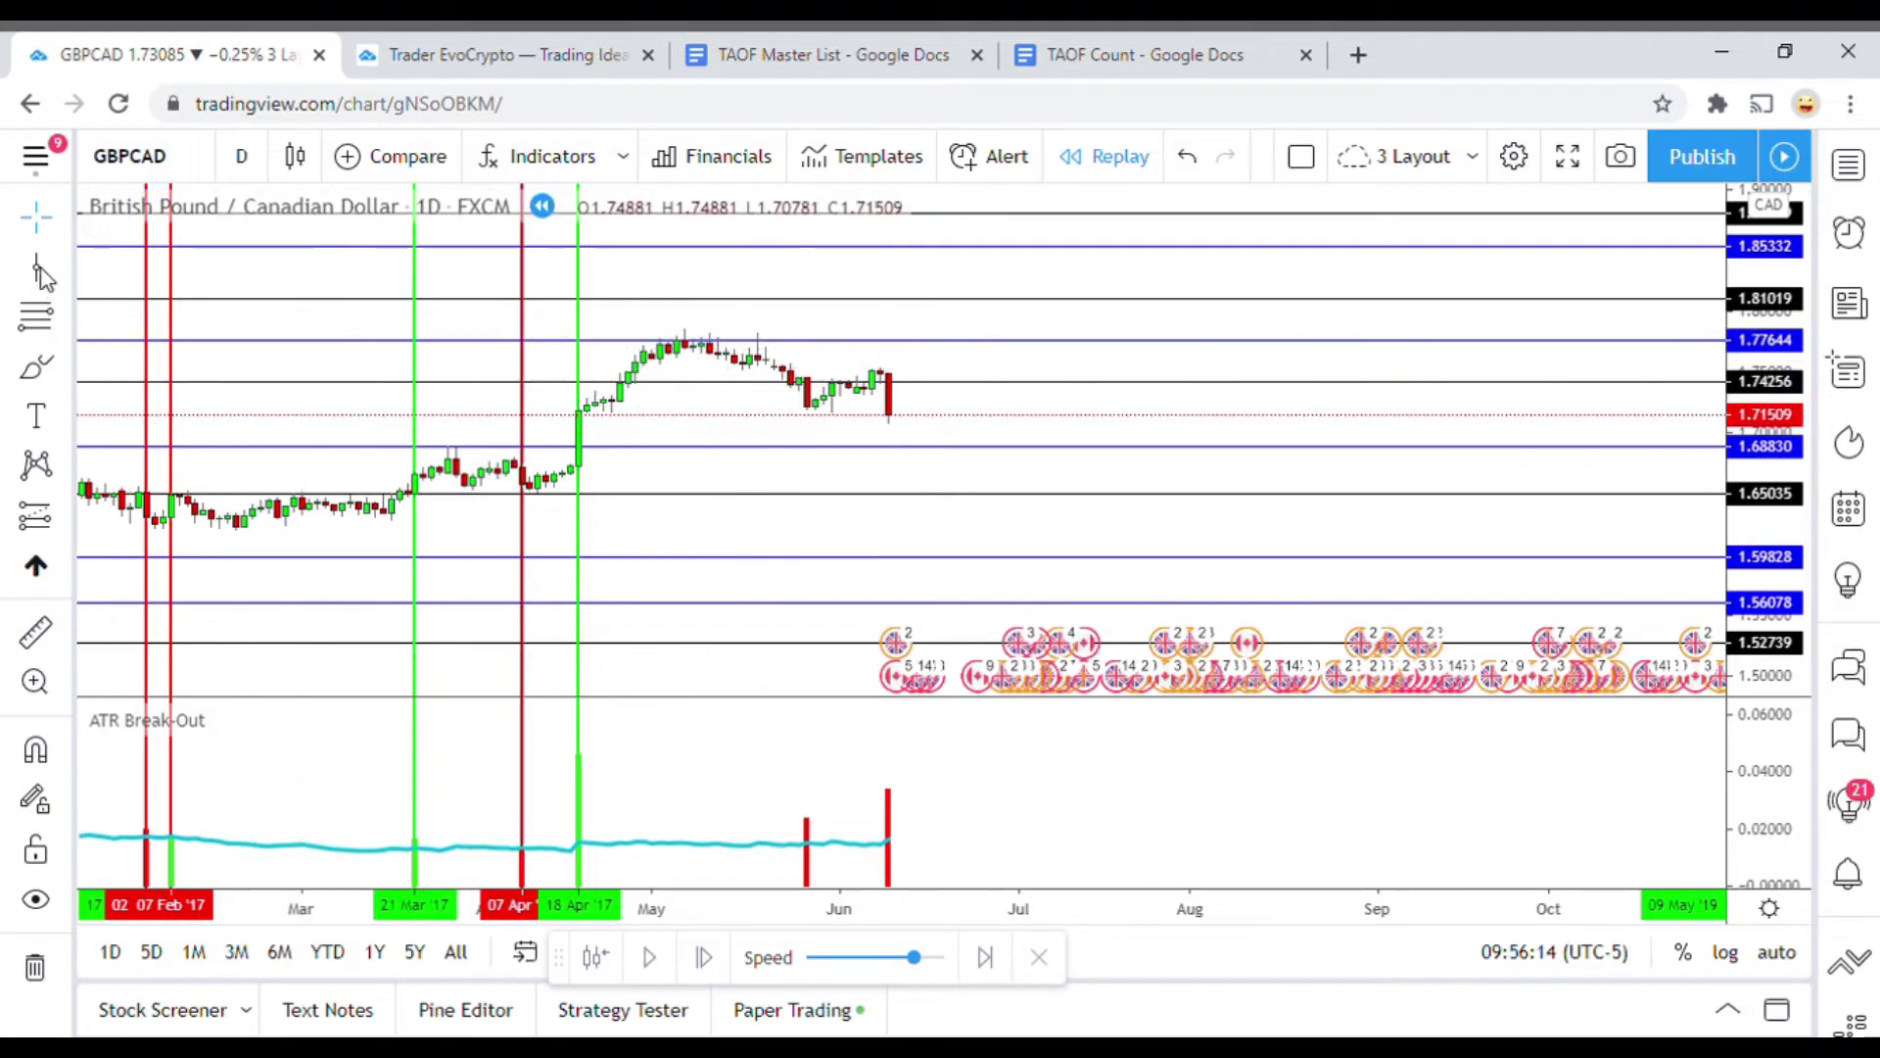
left_click(807, 441)
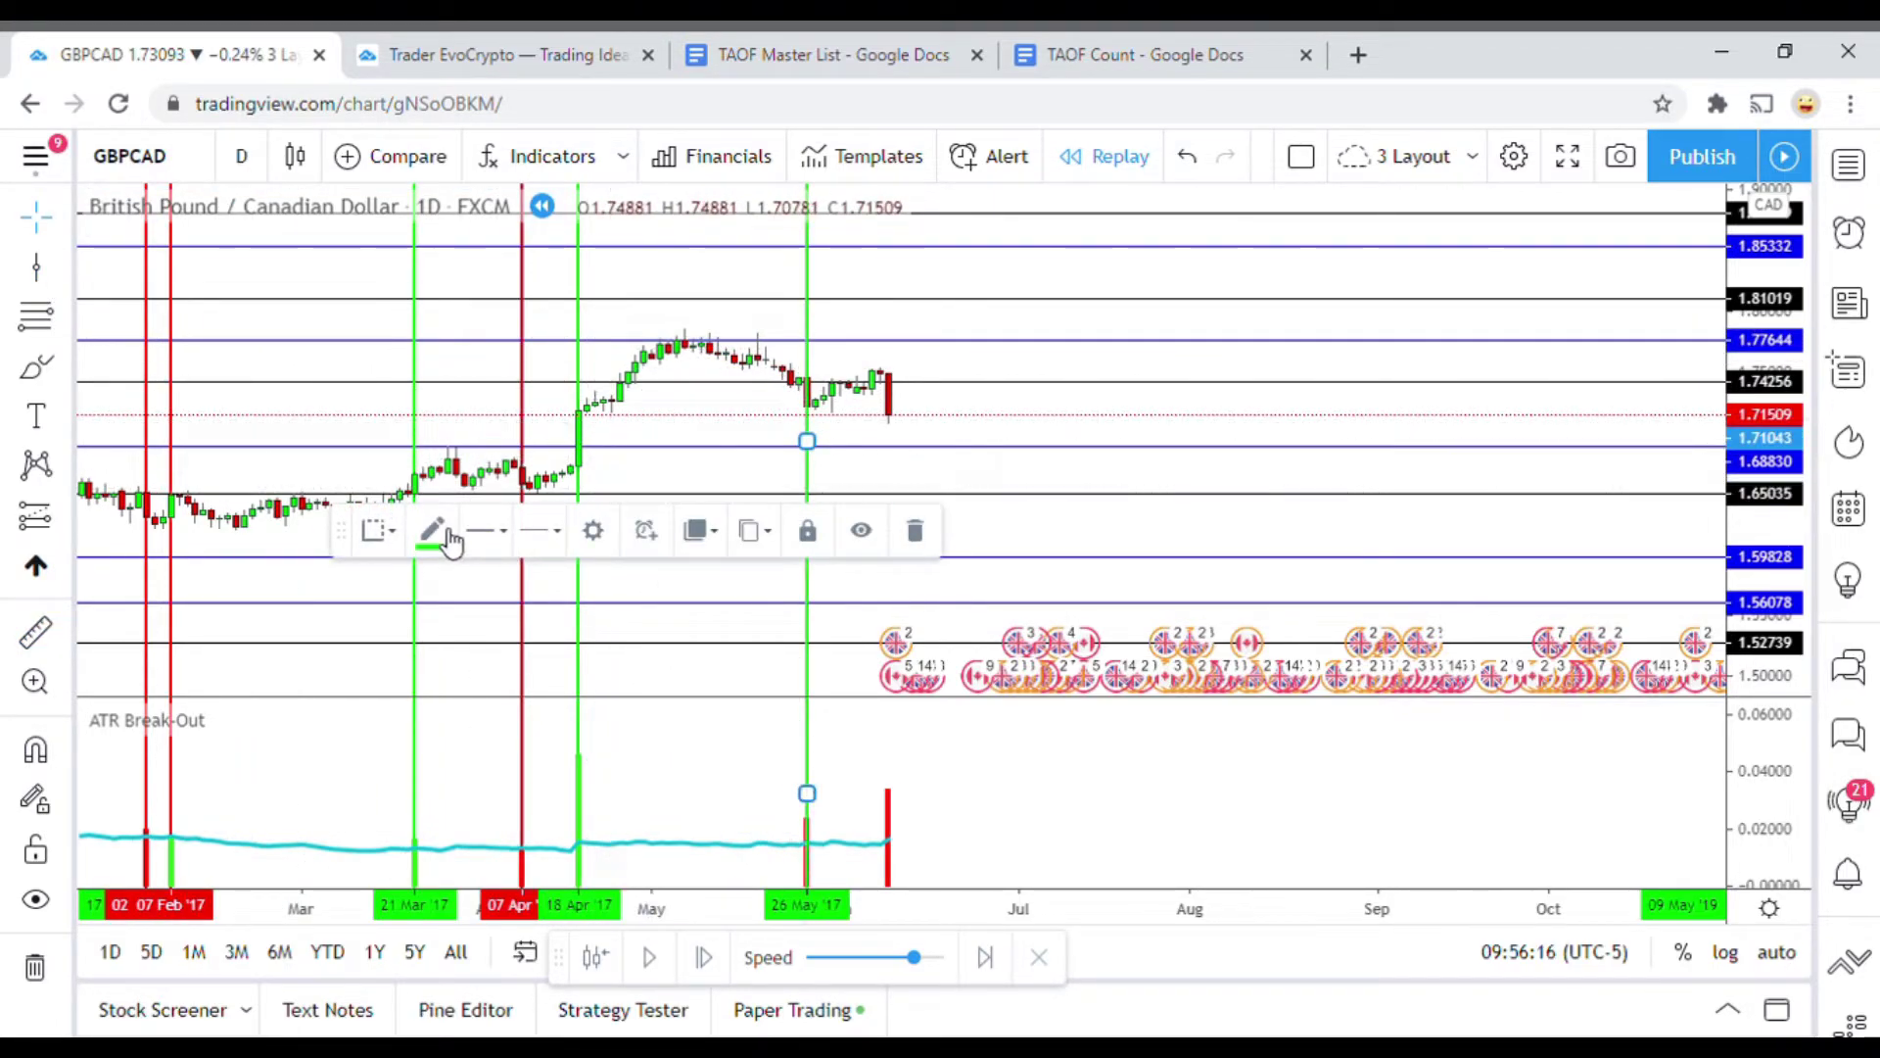
left_click(433, 534)
left_click(450, 610)
left_click(785, 420)
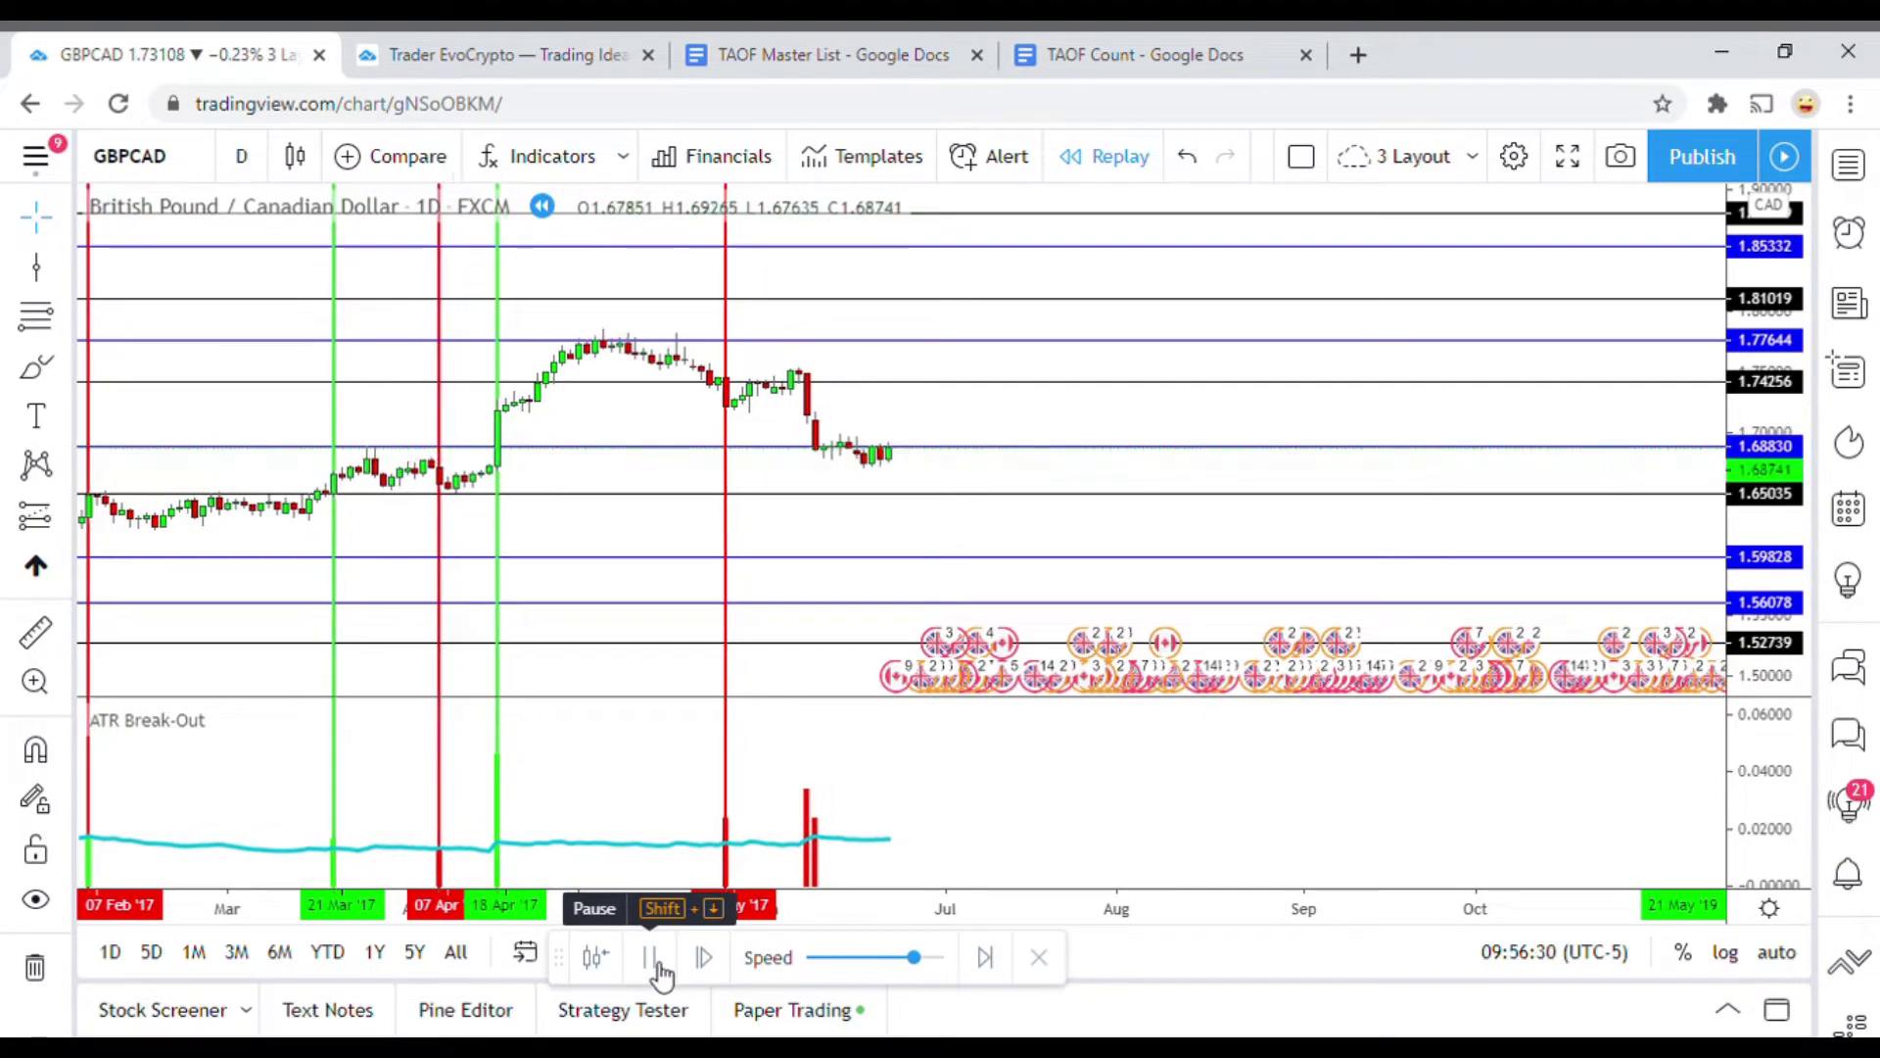
Pause the replay at the end of June 2017 and mark the 9 June break-out candle with a red vertical line
left_click(655, 962)
left_click(37, 266)
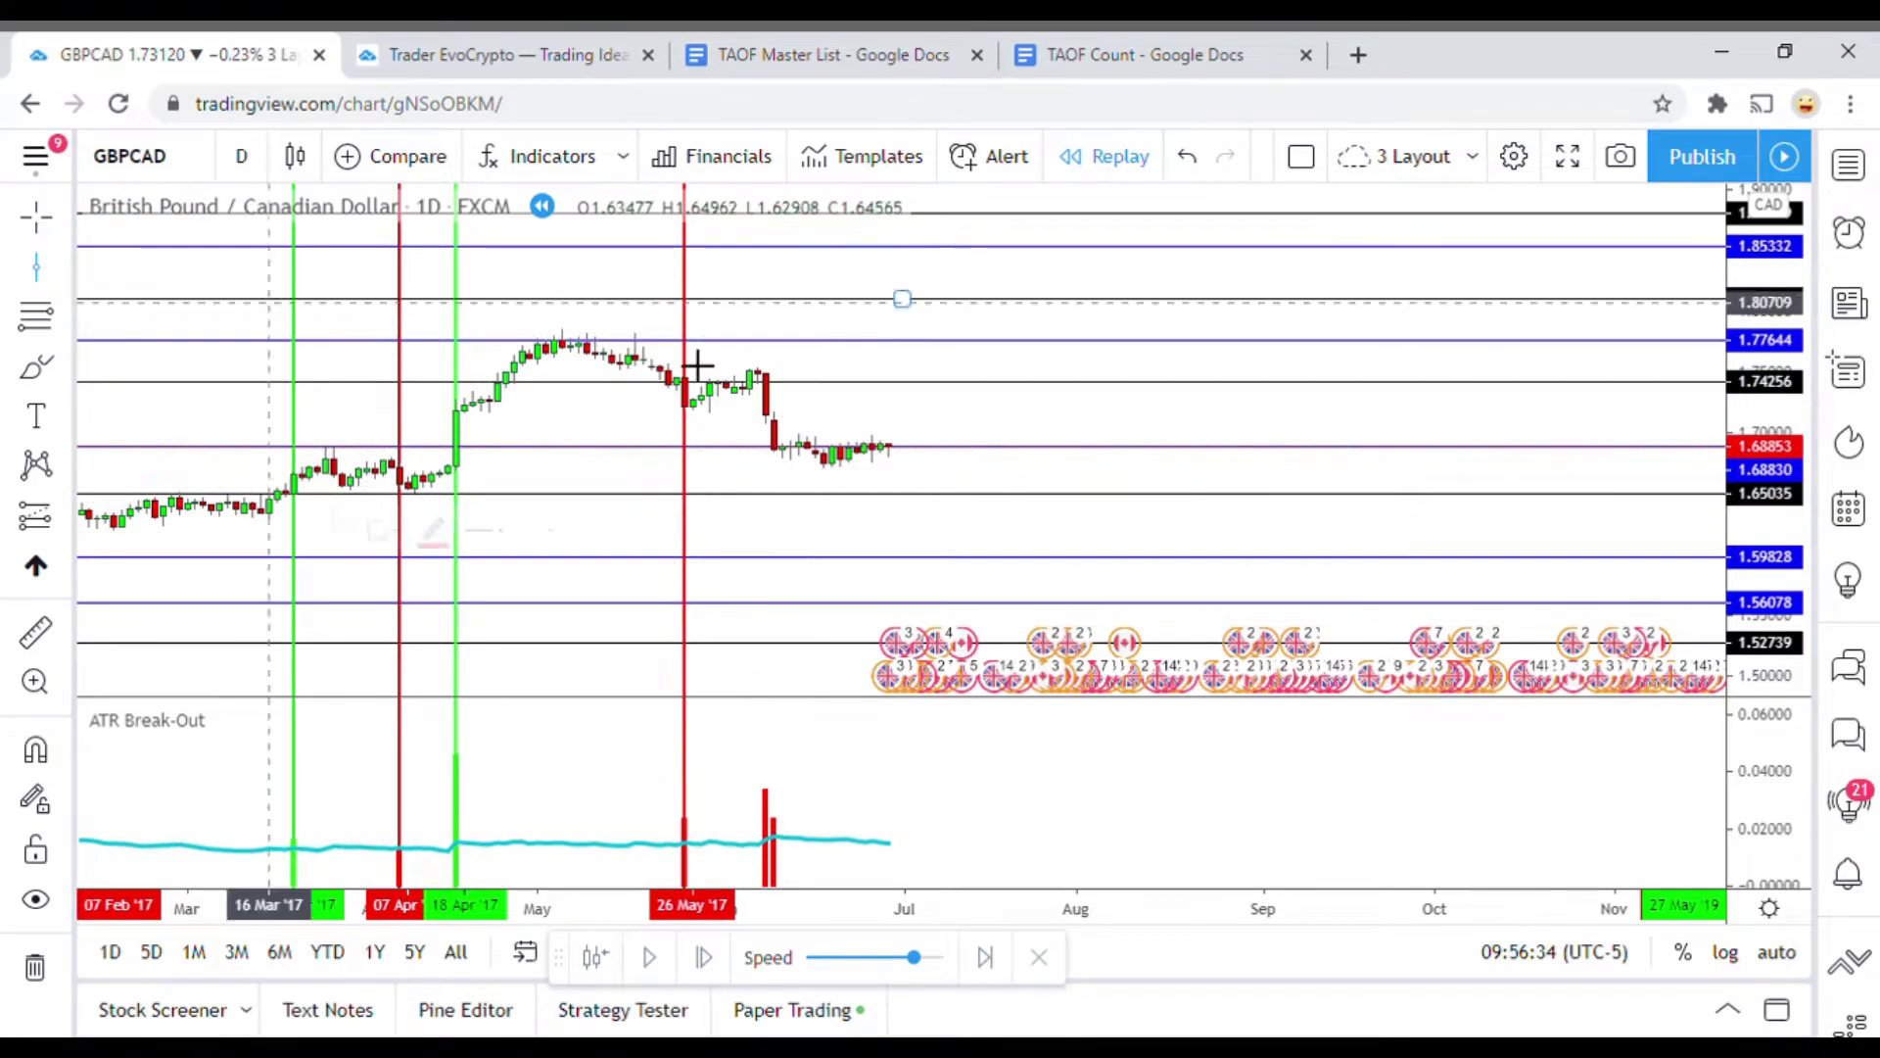
left_click(789, 488)
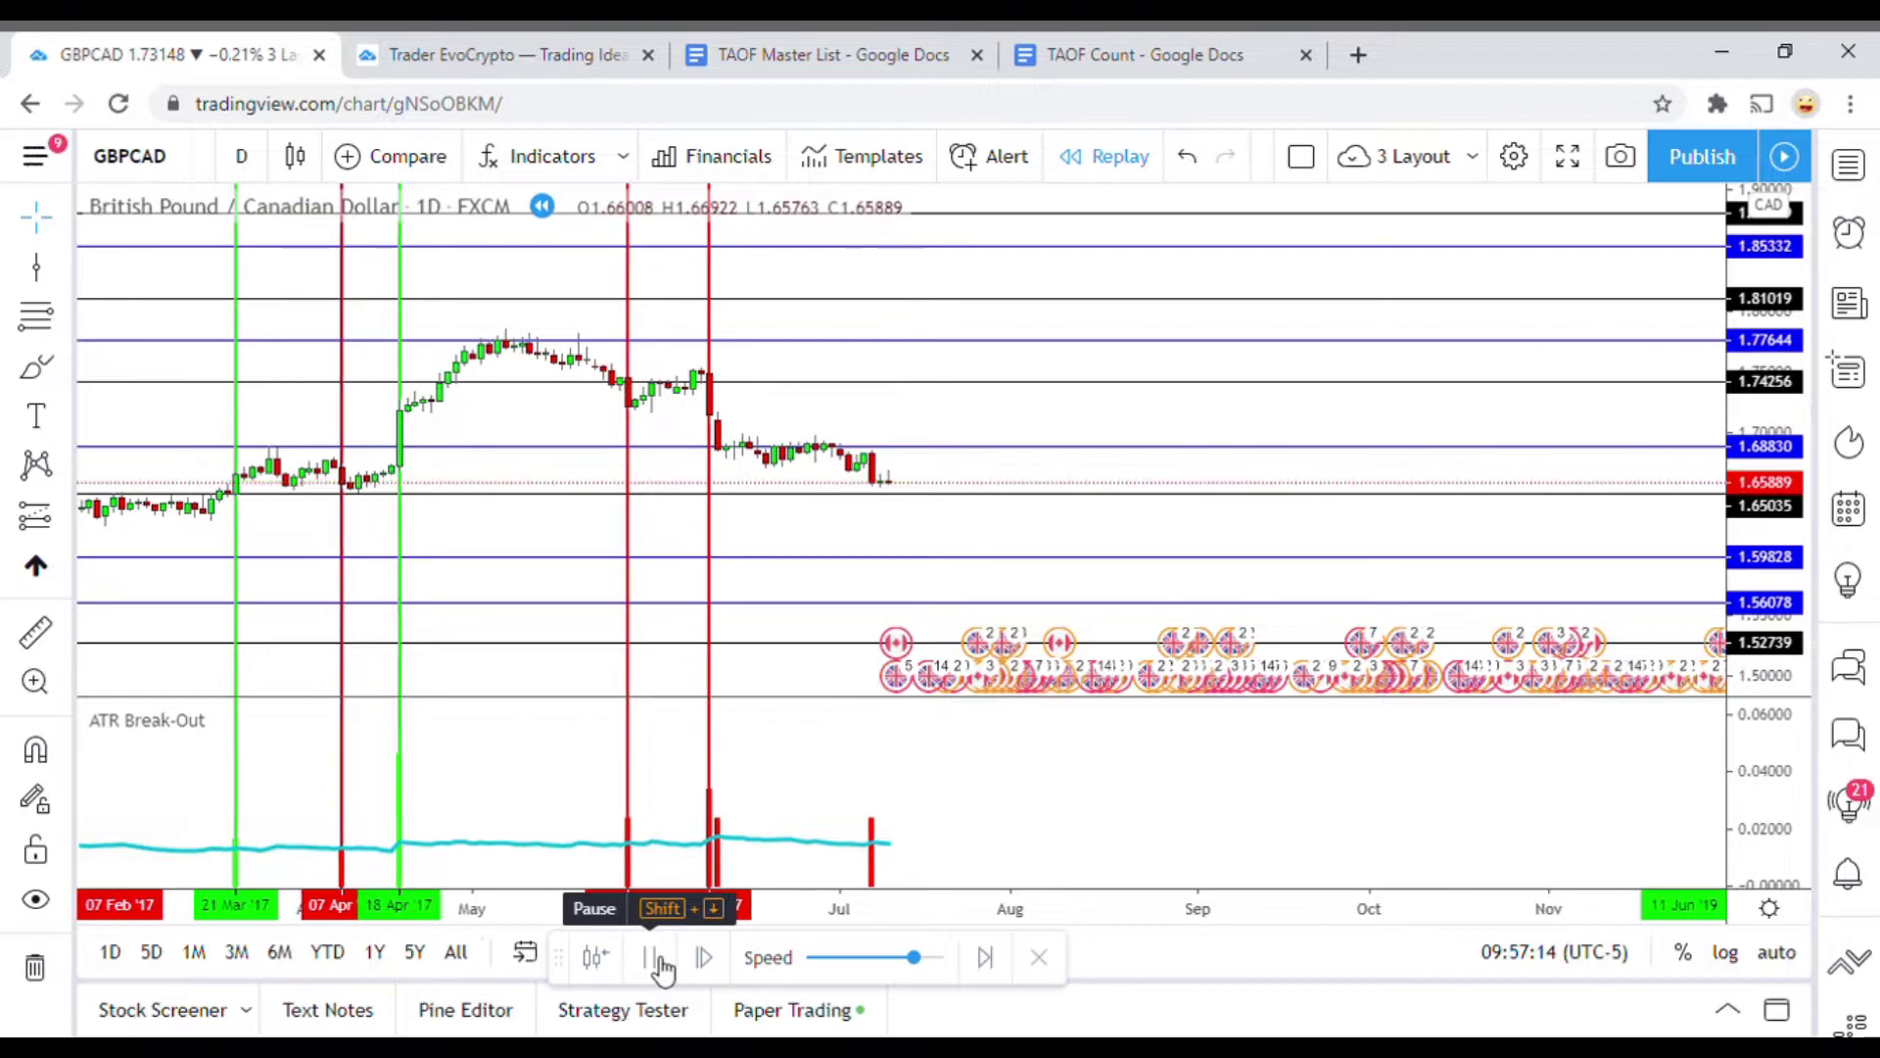
Pause the replay in mid-July 2017 and mark the 7 July break-out candle with a red vertical line
left_click(659, 961)
left_click(36, 267)
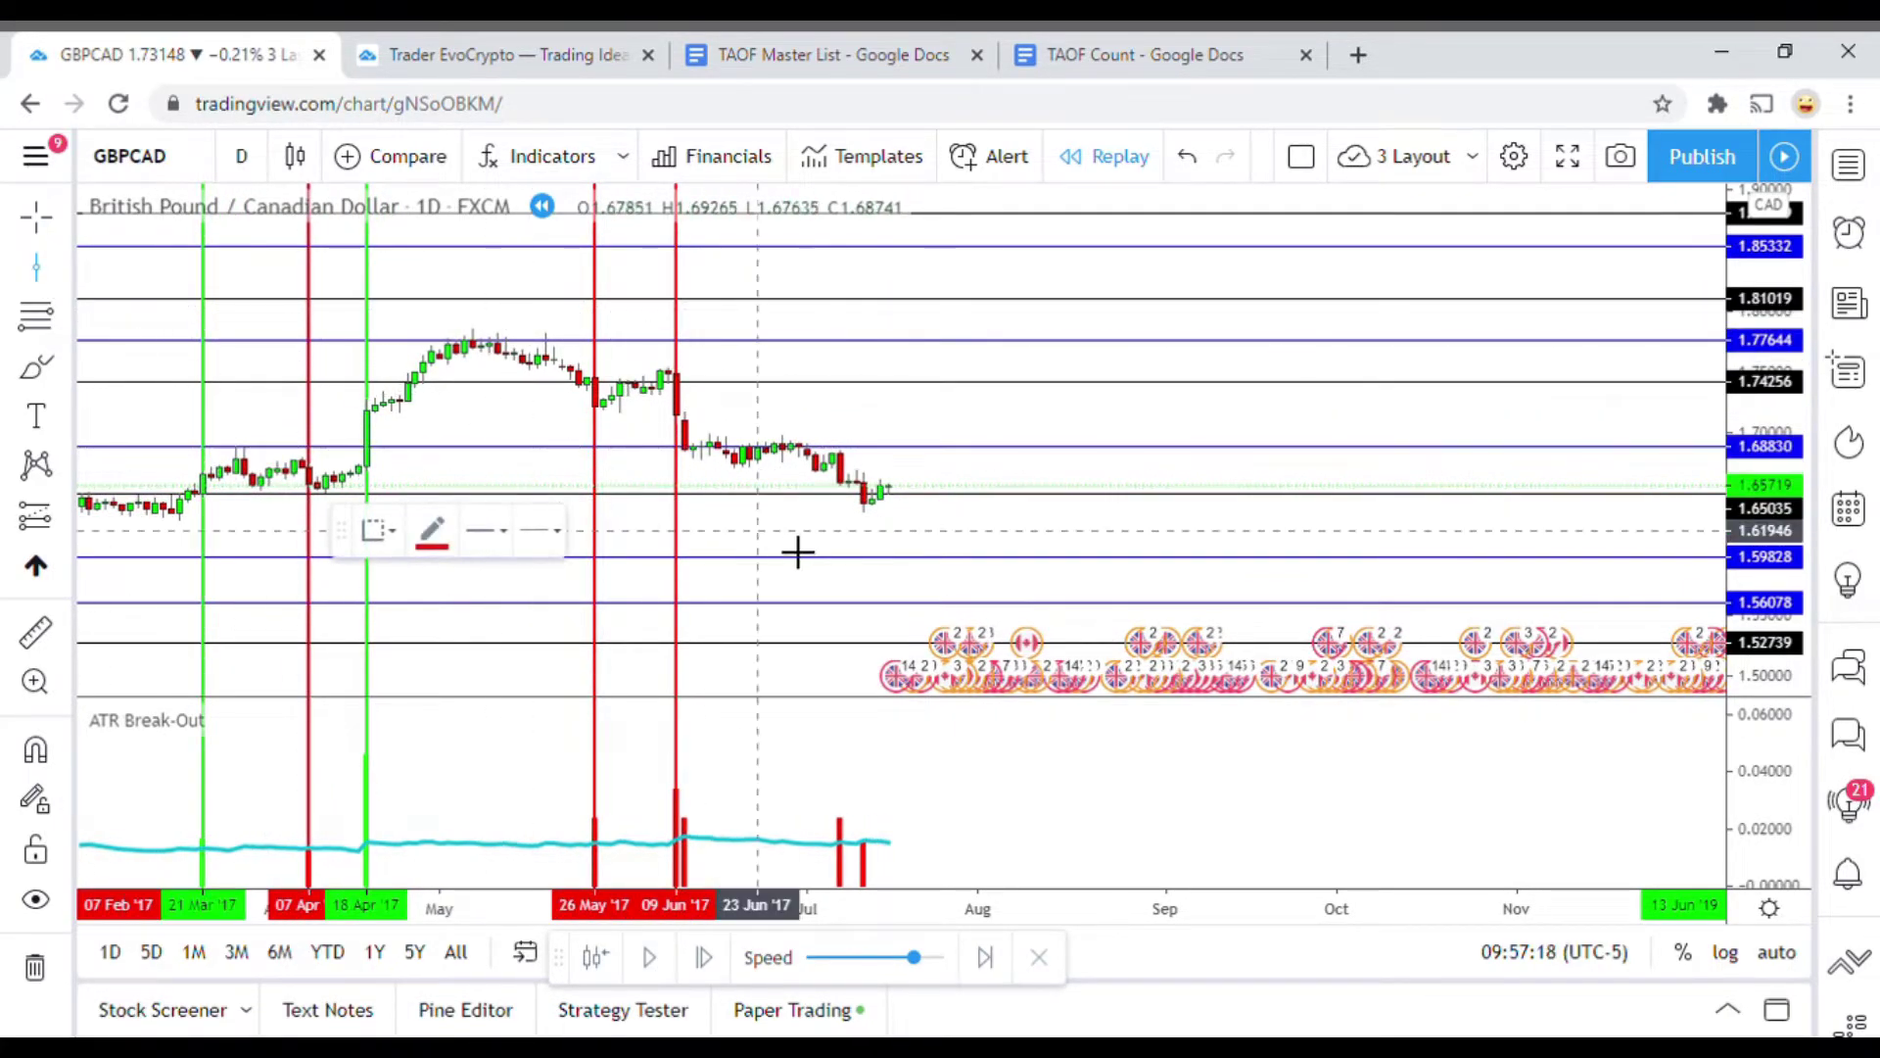
left_click(848, 546)
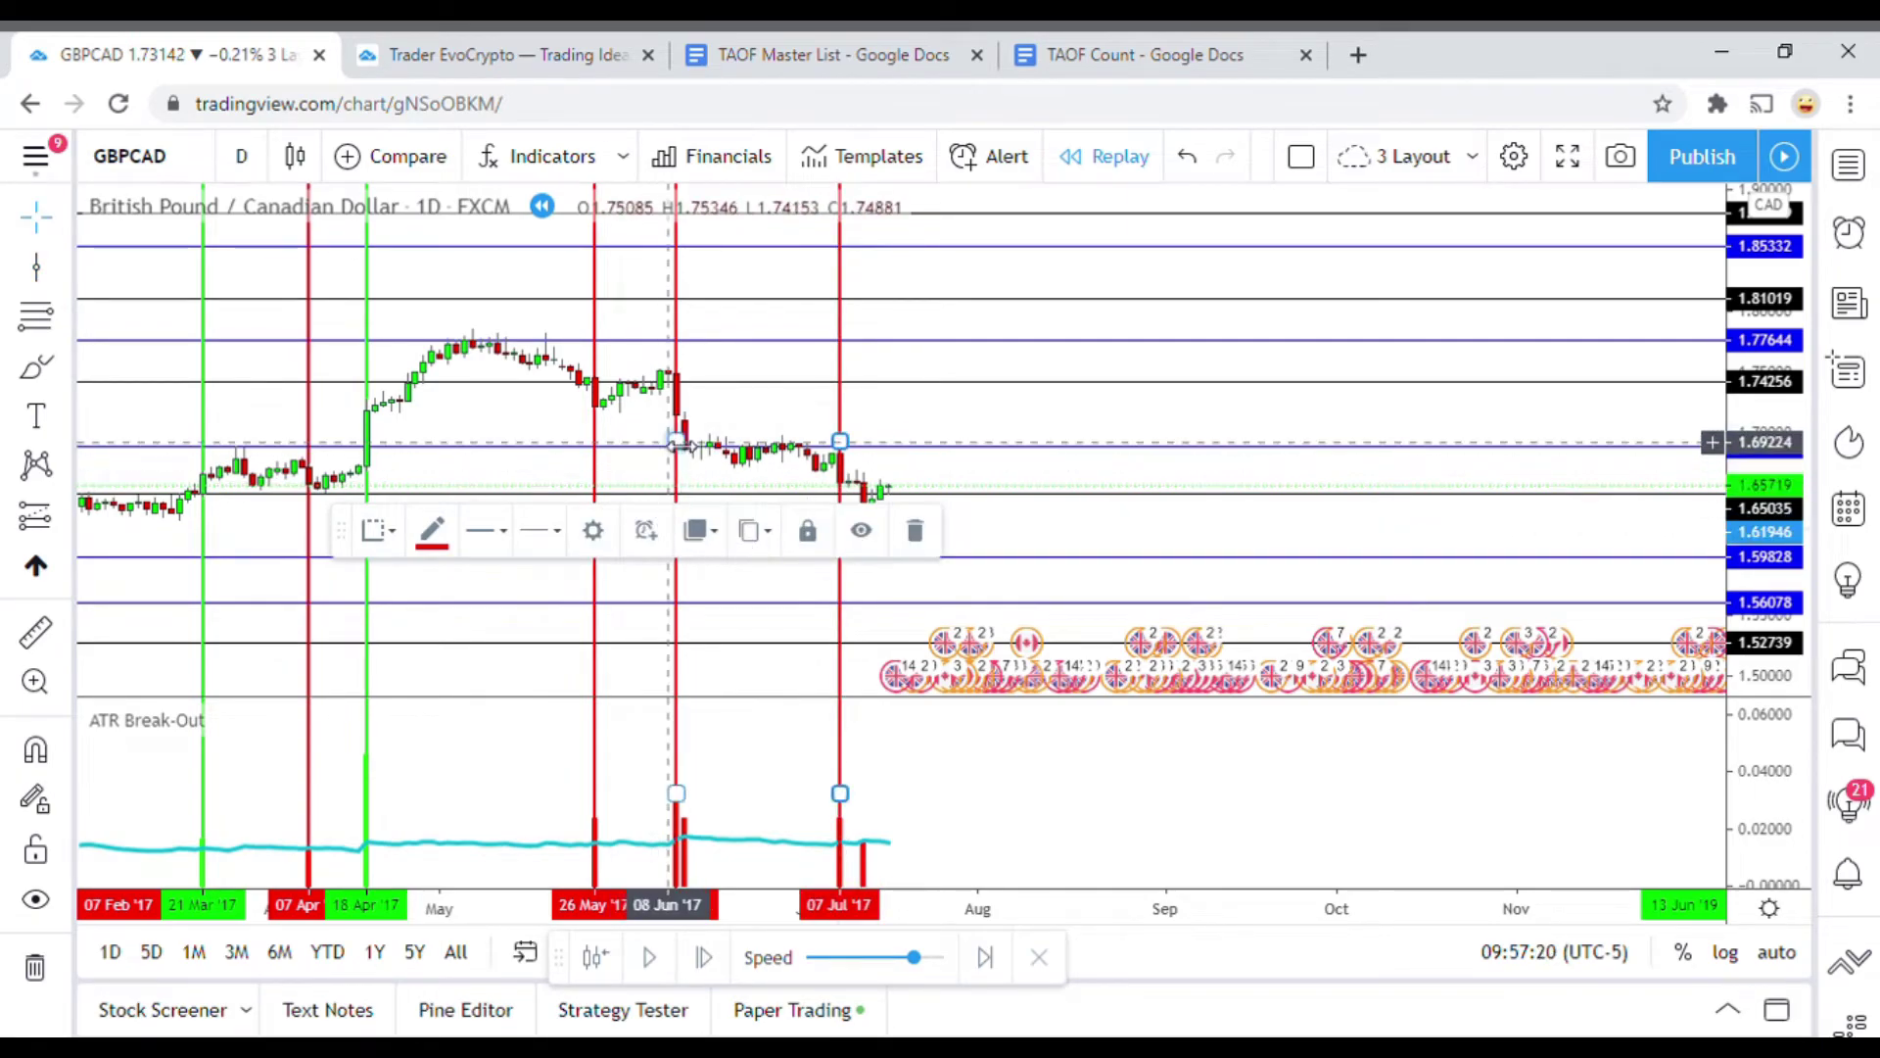
Recolour the 9 June and 7 July 2017 vertical lines green and clear the selection
left_click(676, 485)
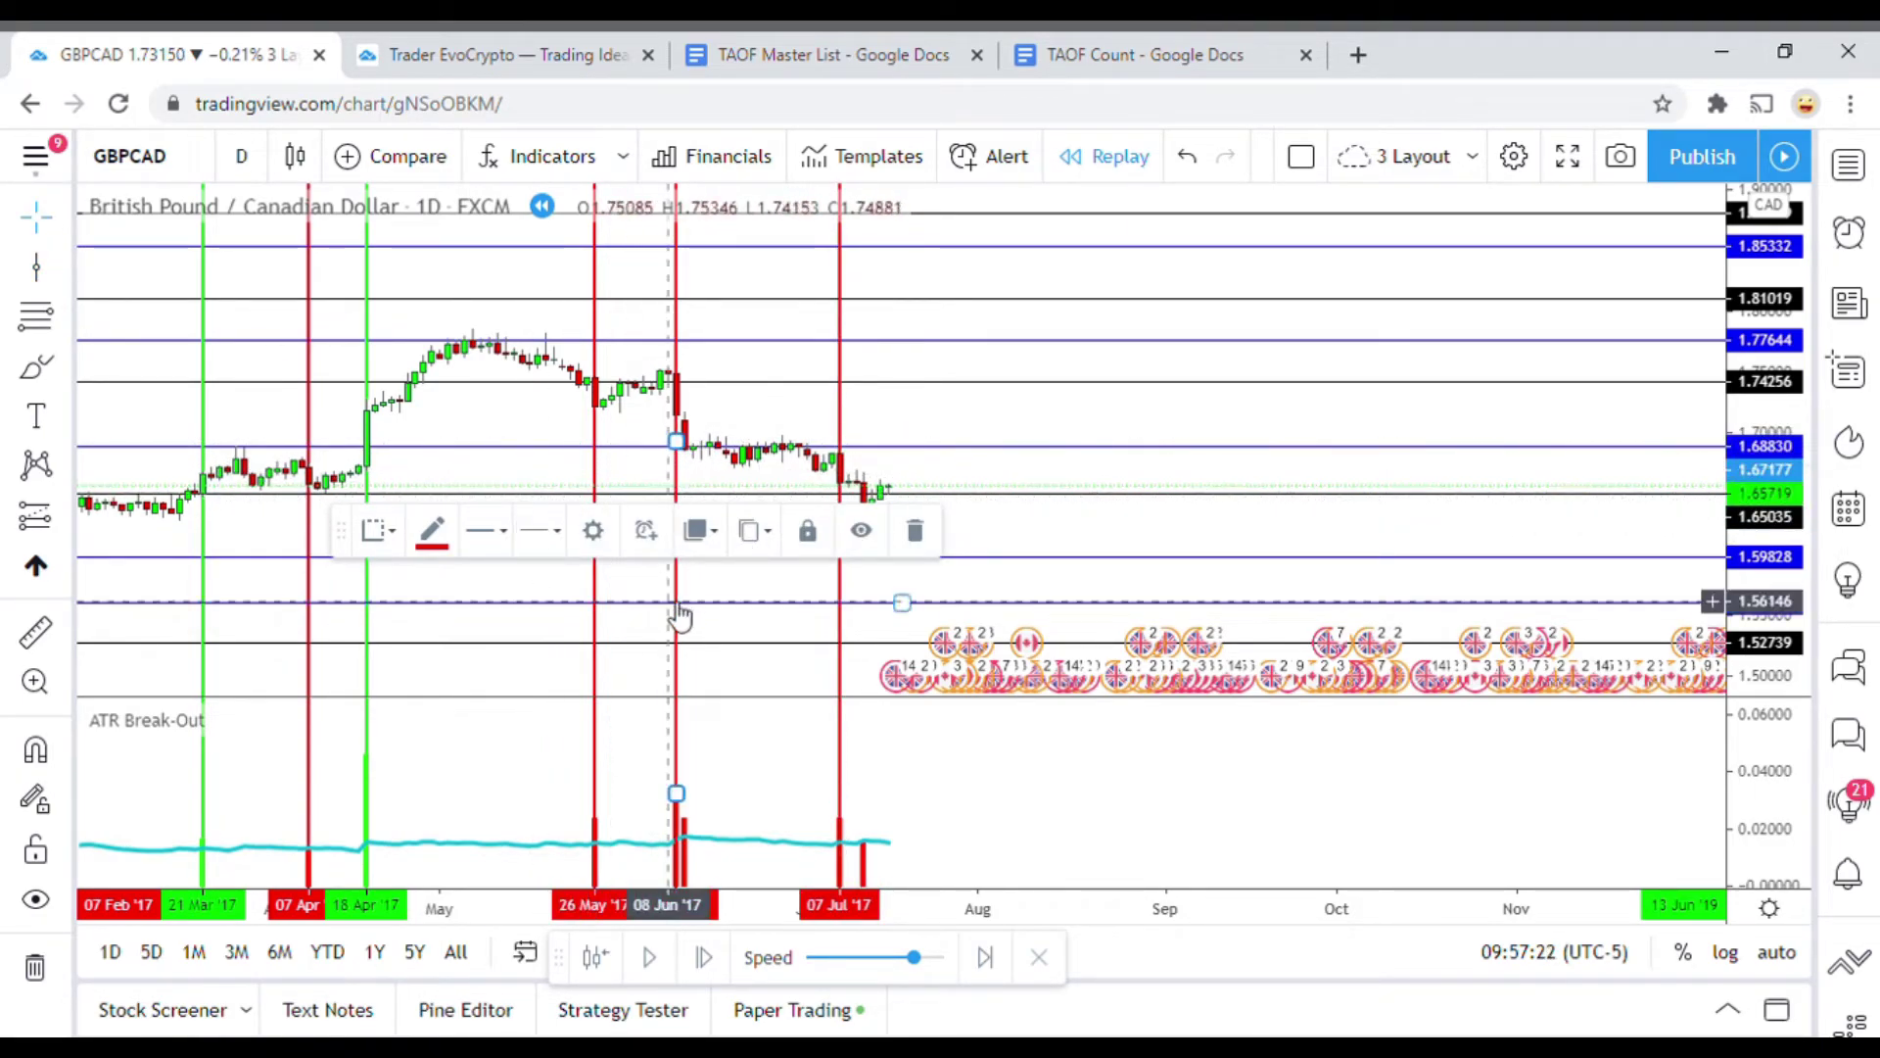
left_click(432, 532)
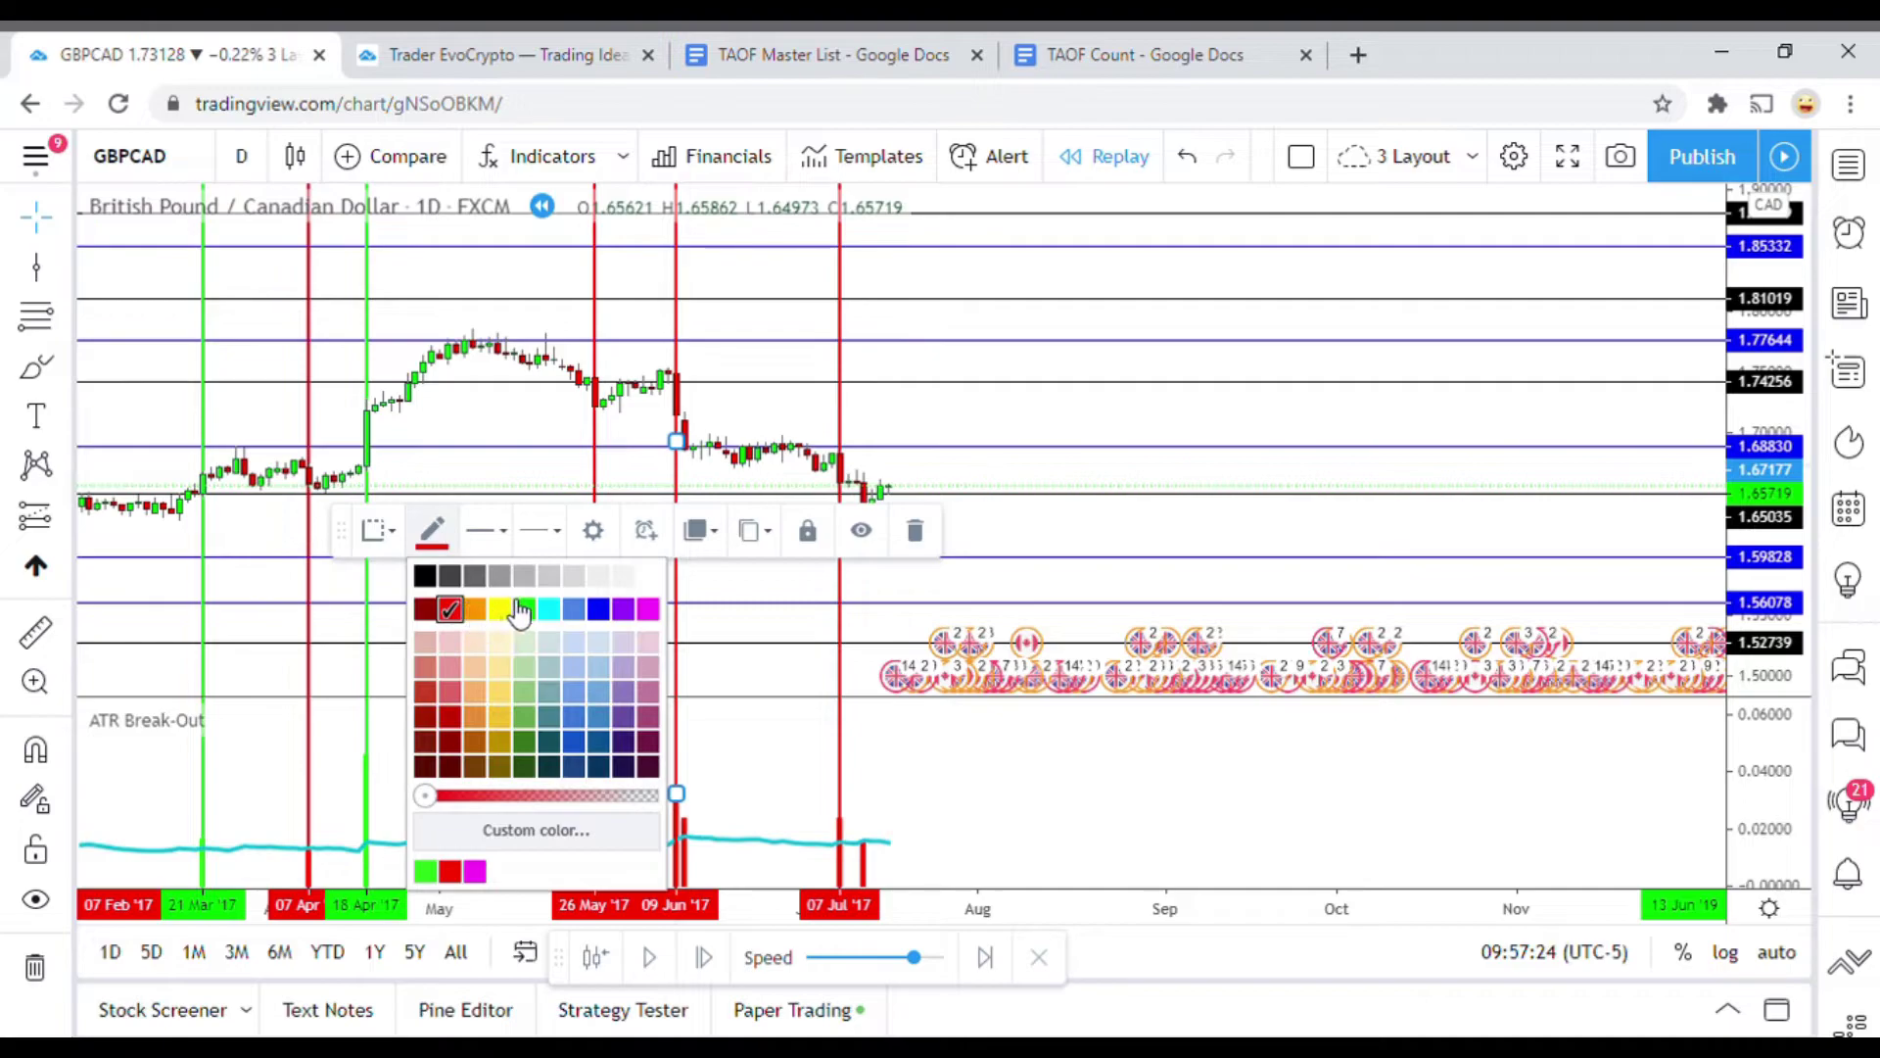
left_click(526, 613)
left_click(843, 574)
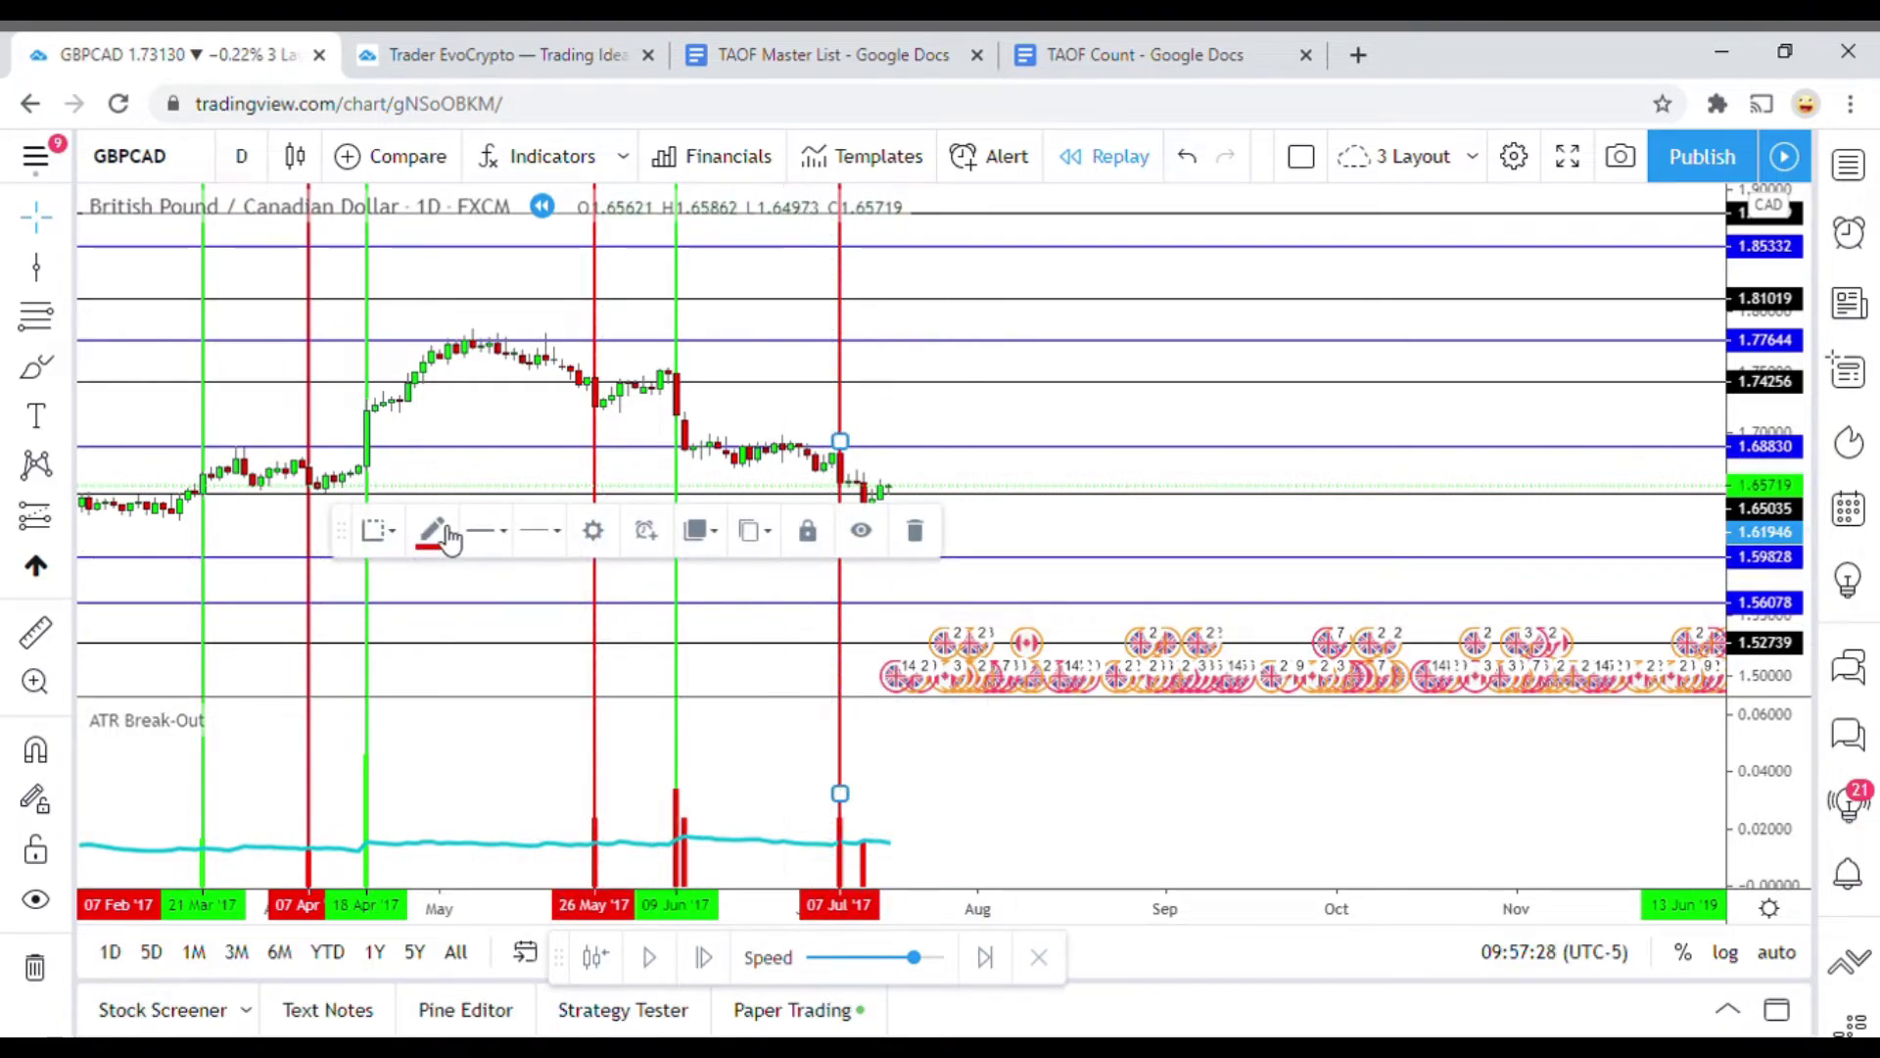
left_click(433, 532)
left_click(526, 613)
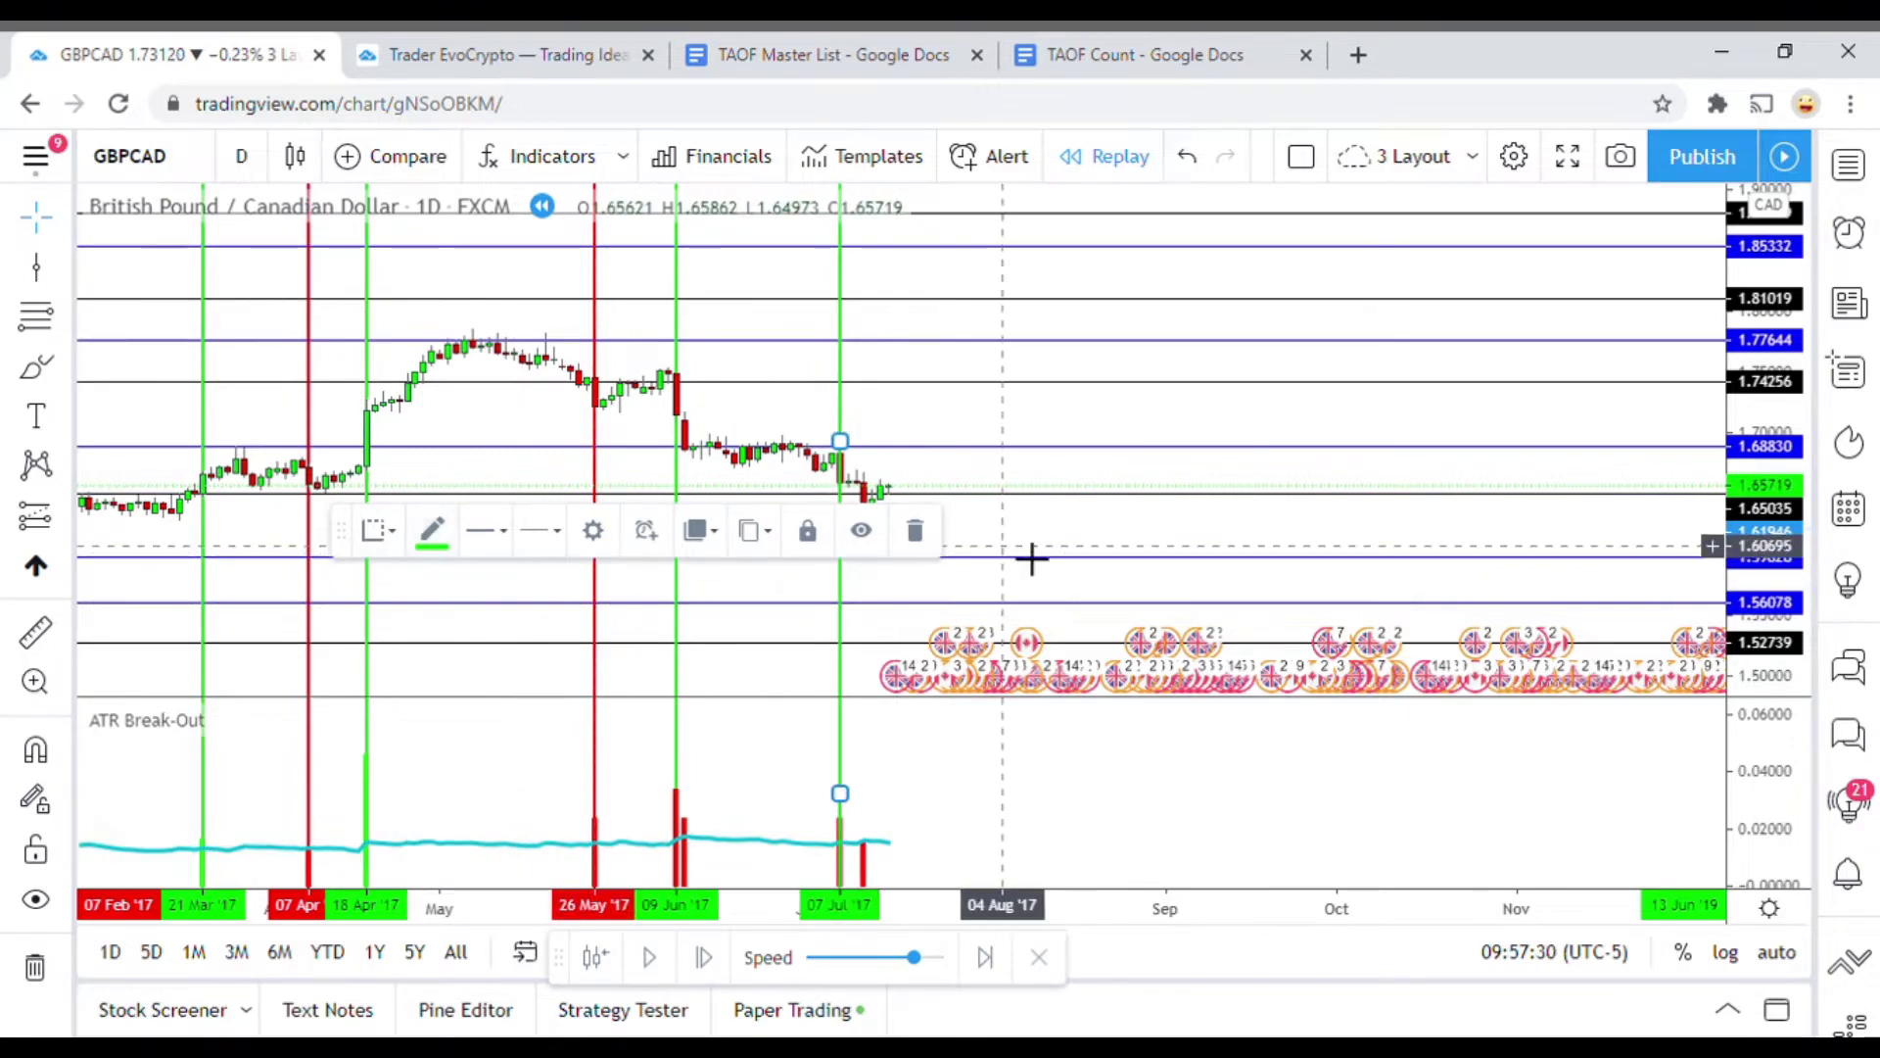
left_click(1033, 548)
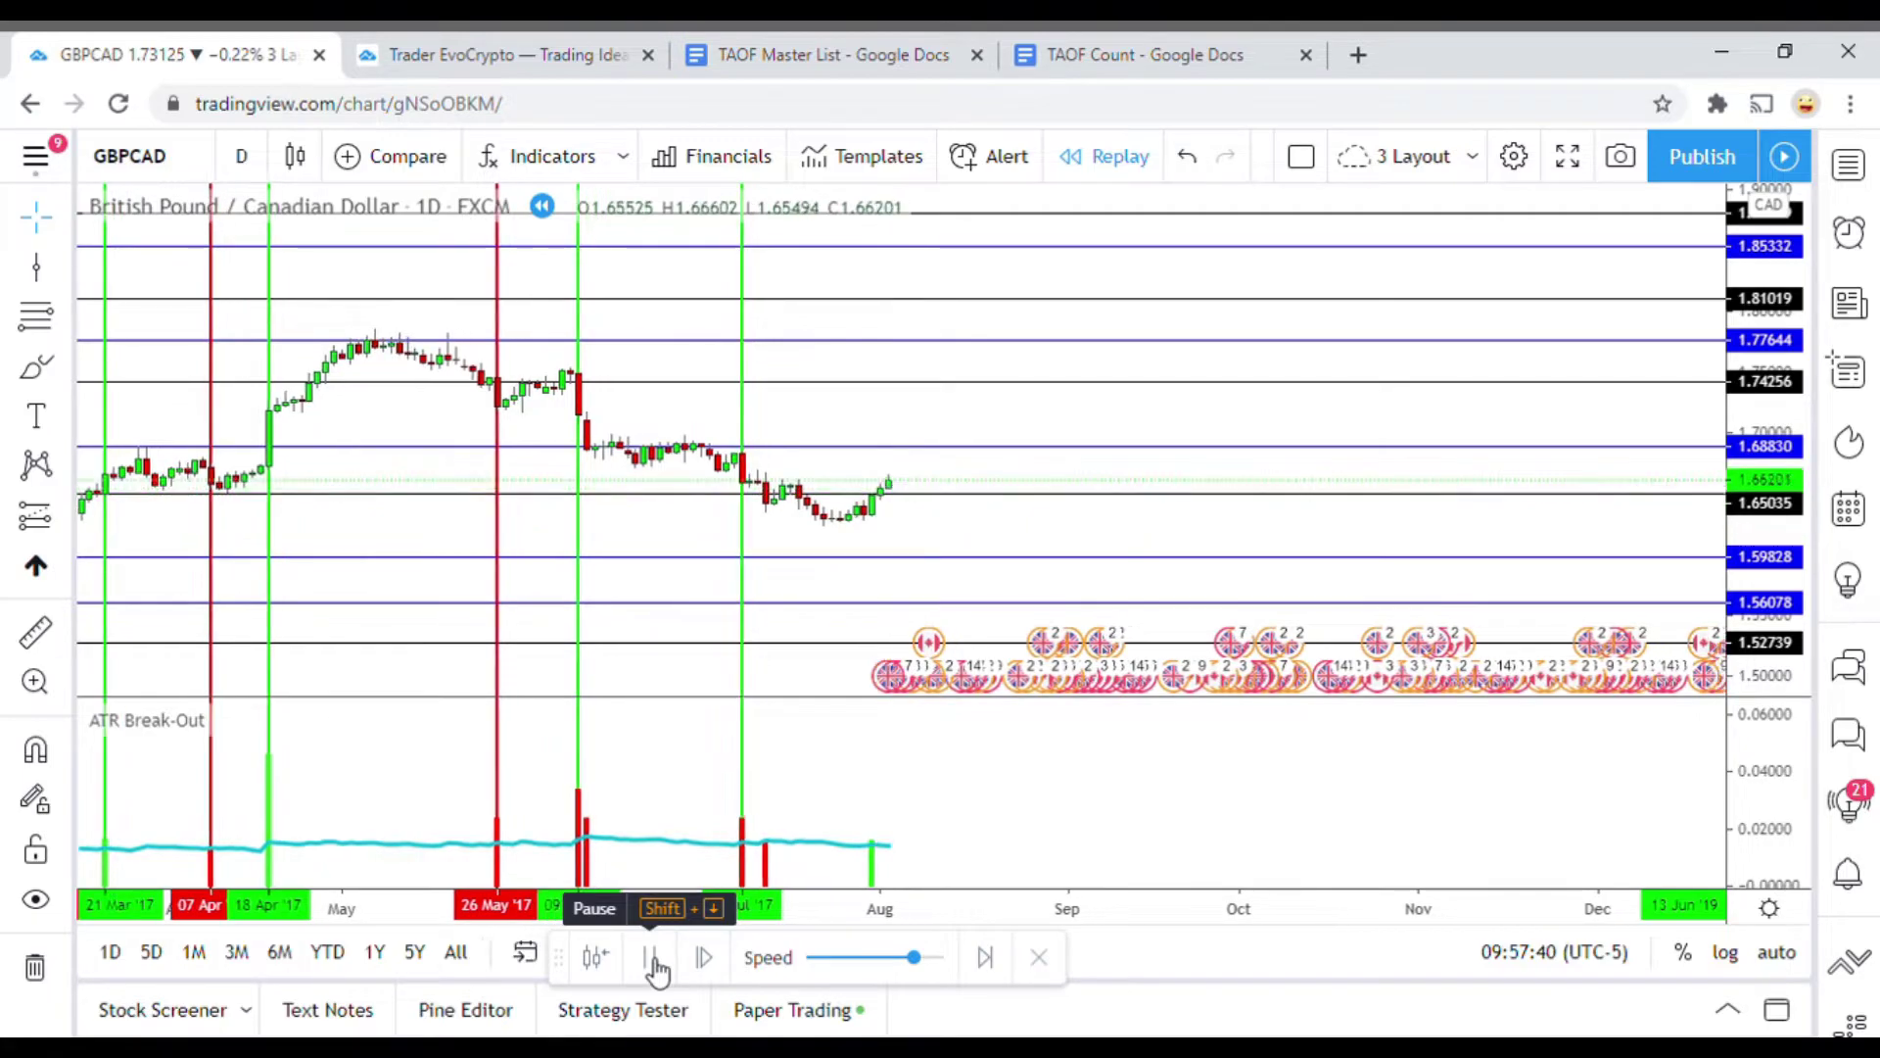
Advance the replay to mid-August 2017 and pause it just past the red ATR Break-Out bar
left_click(651, 958)
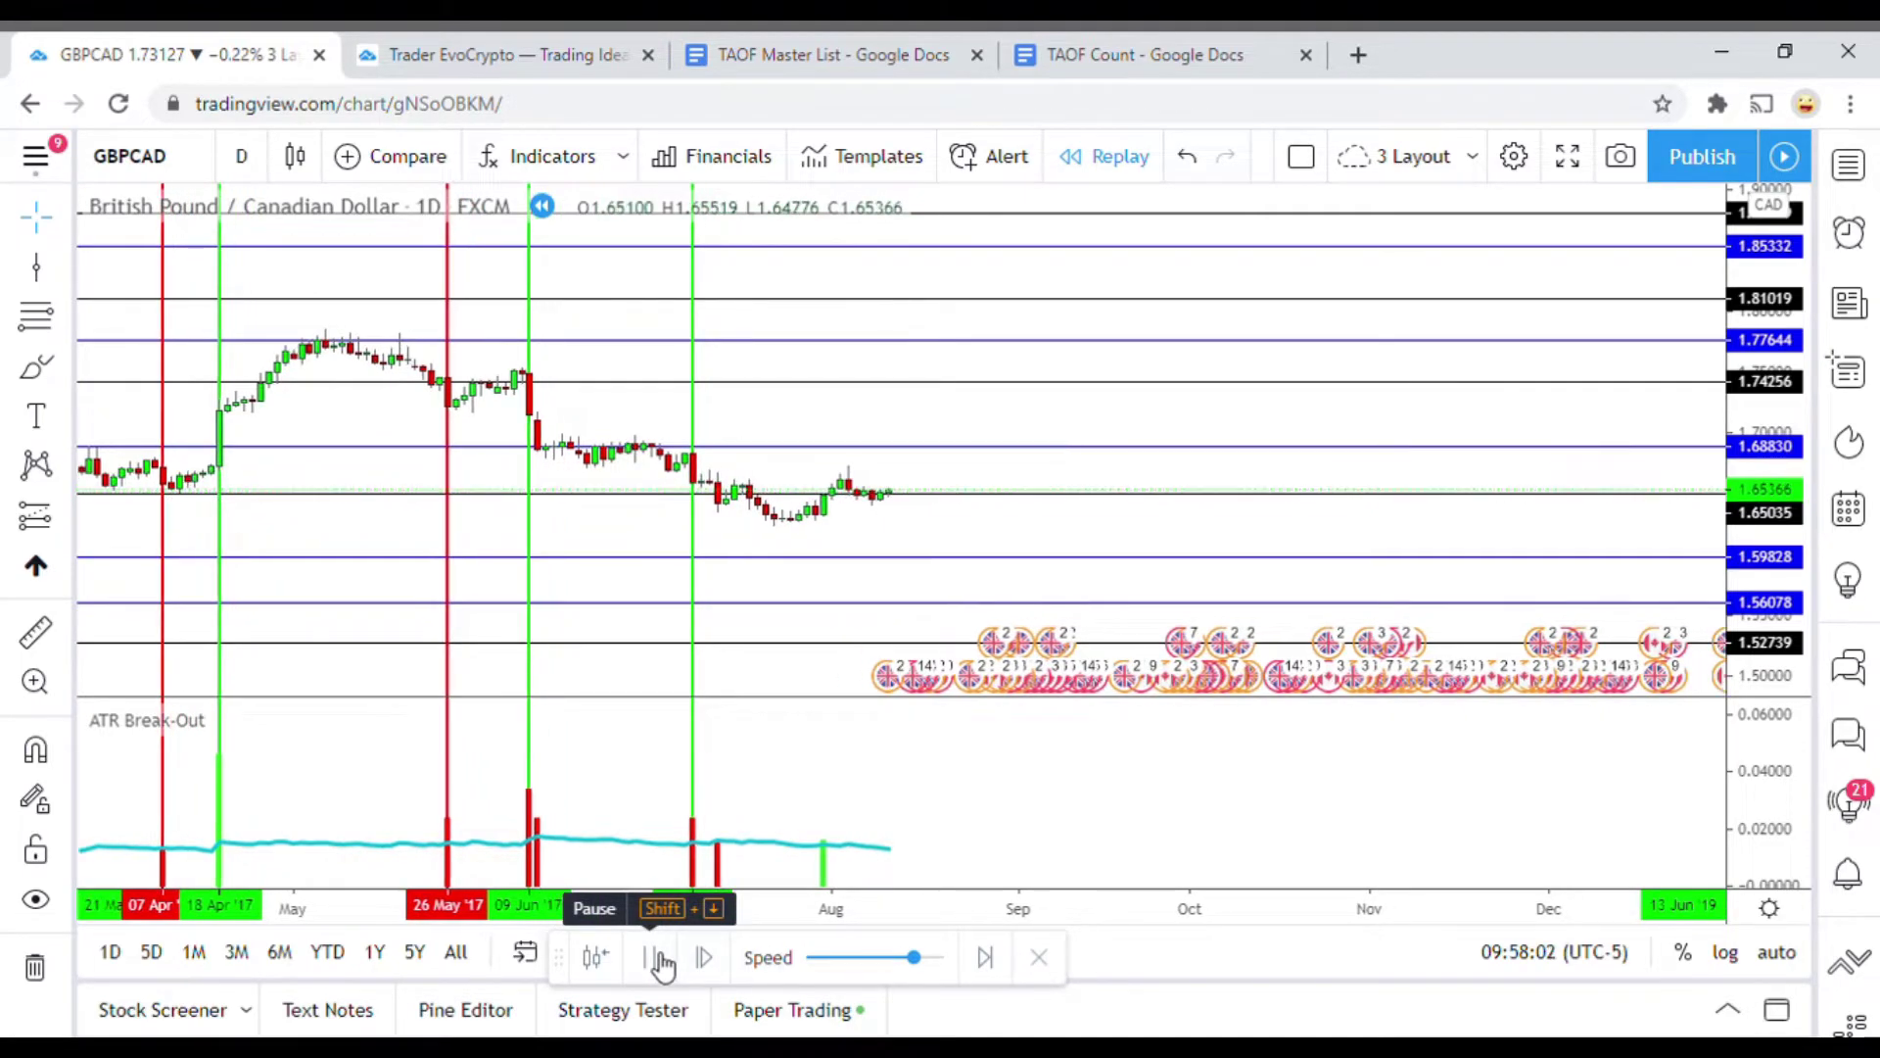
left_click(657, 960)
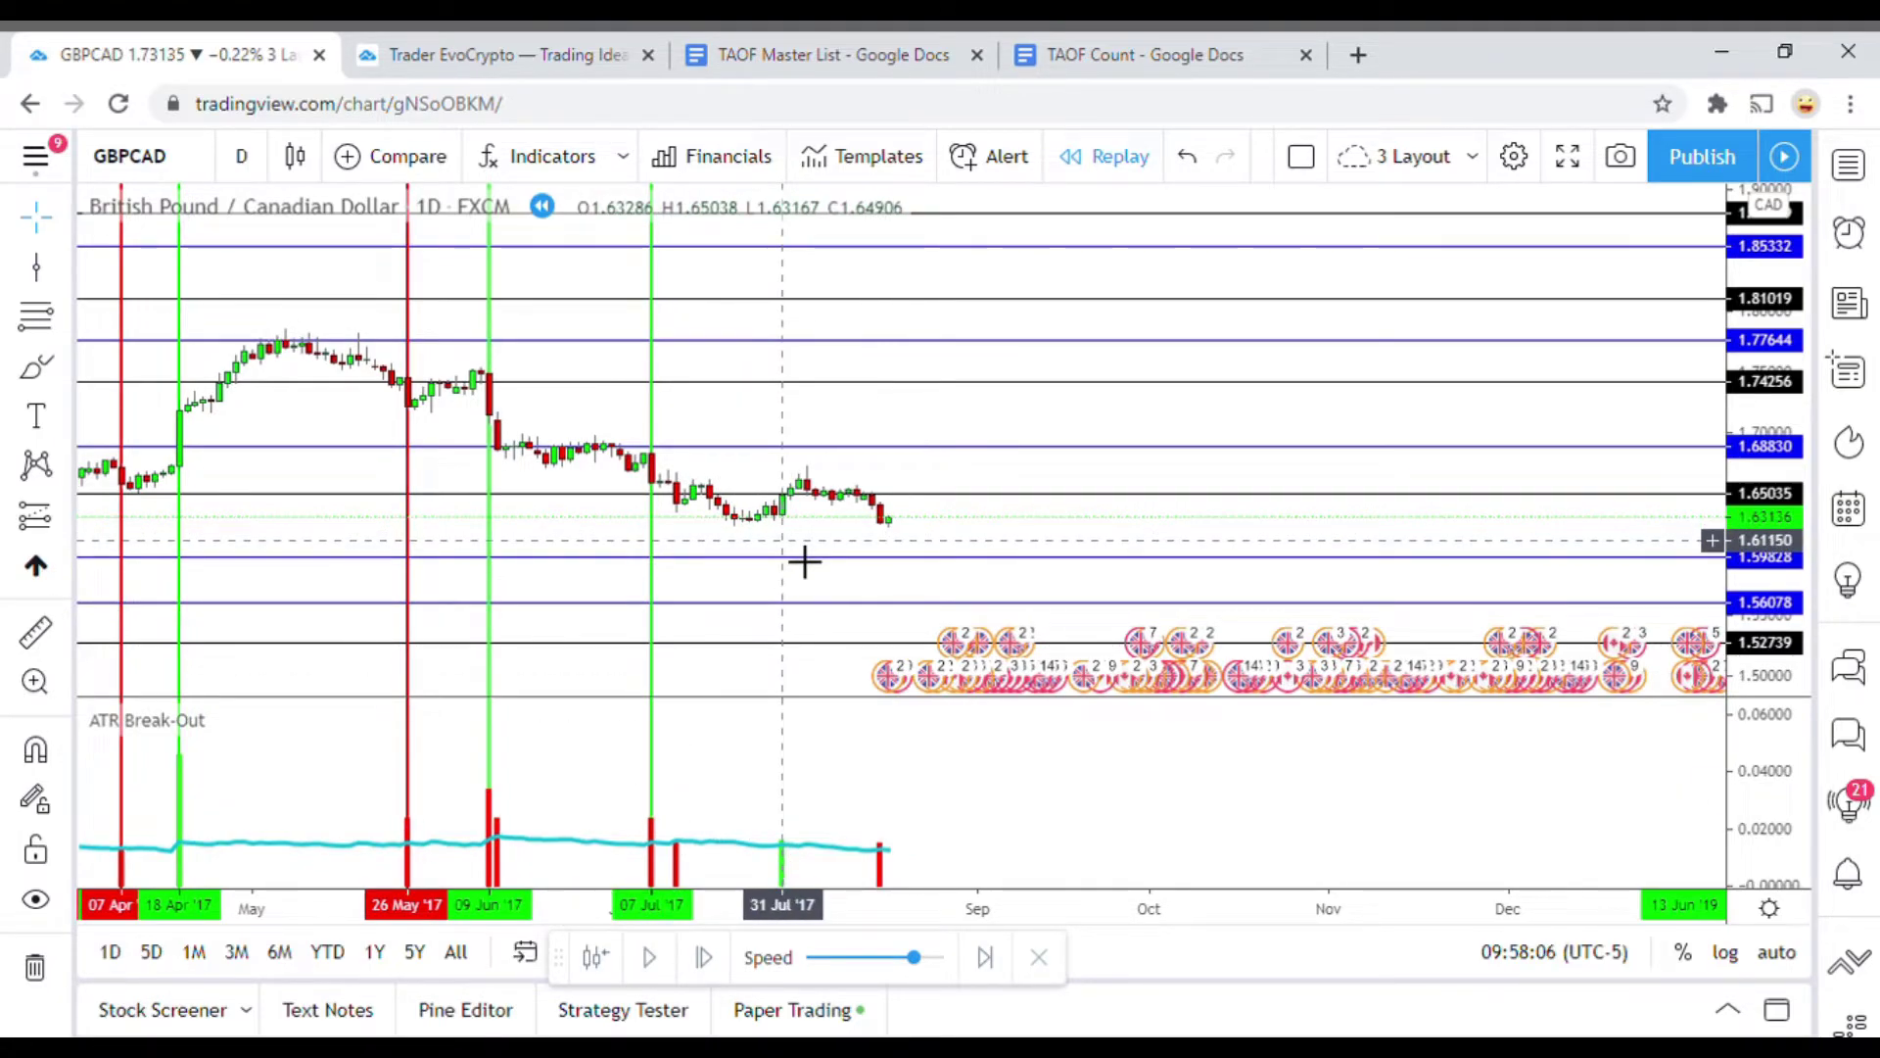
Measure the price move upward from the black 1.65035 level around the end-of-July 2017 candles
left_click(35, 632)
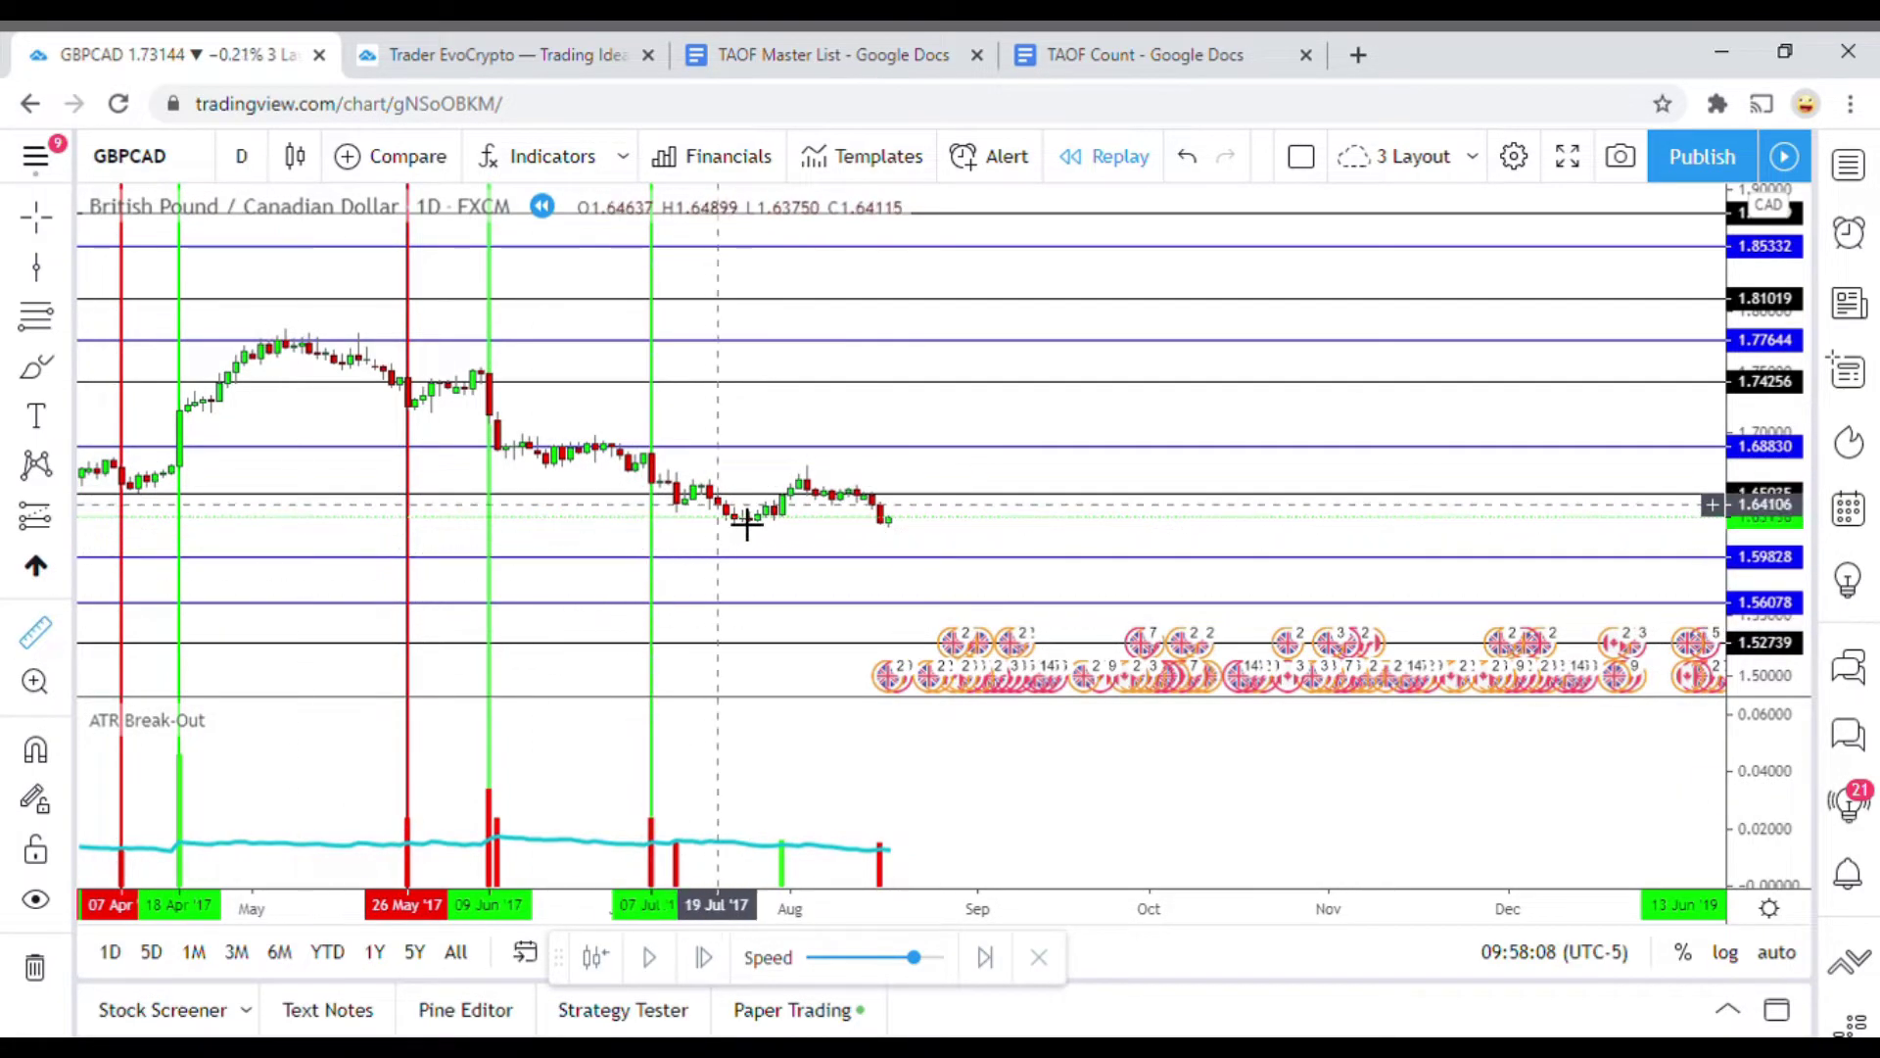
left_click(798, 510)
left_click(798, 480)
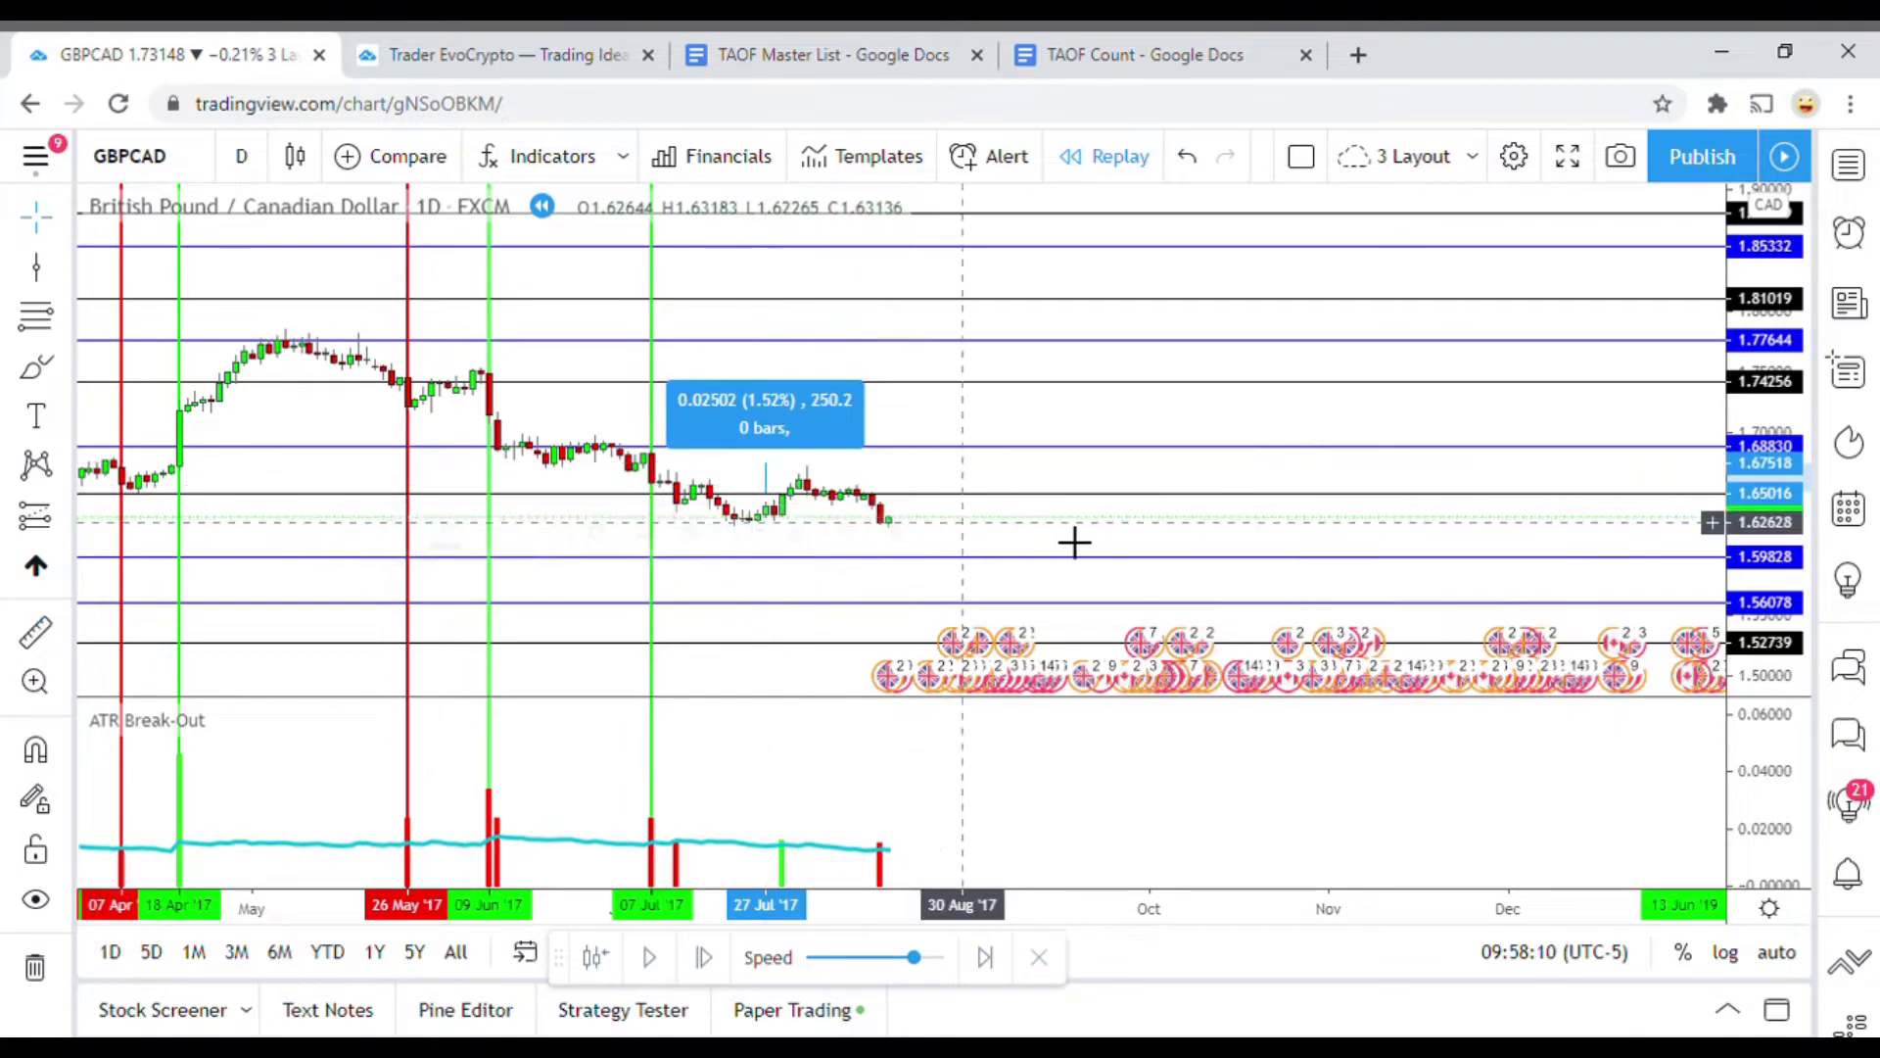
left_click(1058, 542)
Mark the 31 July 2017 break-out candle with a green vertical line
left_click(35, 267)
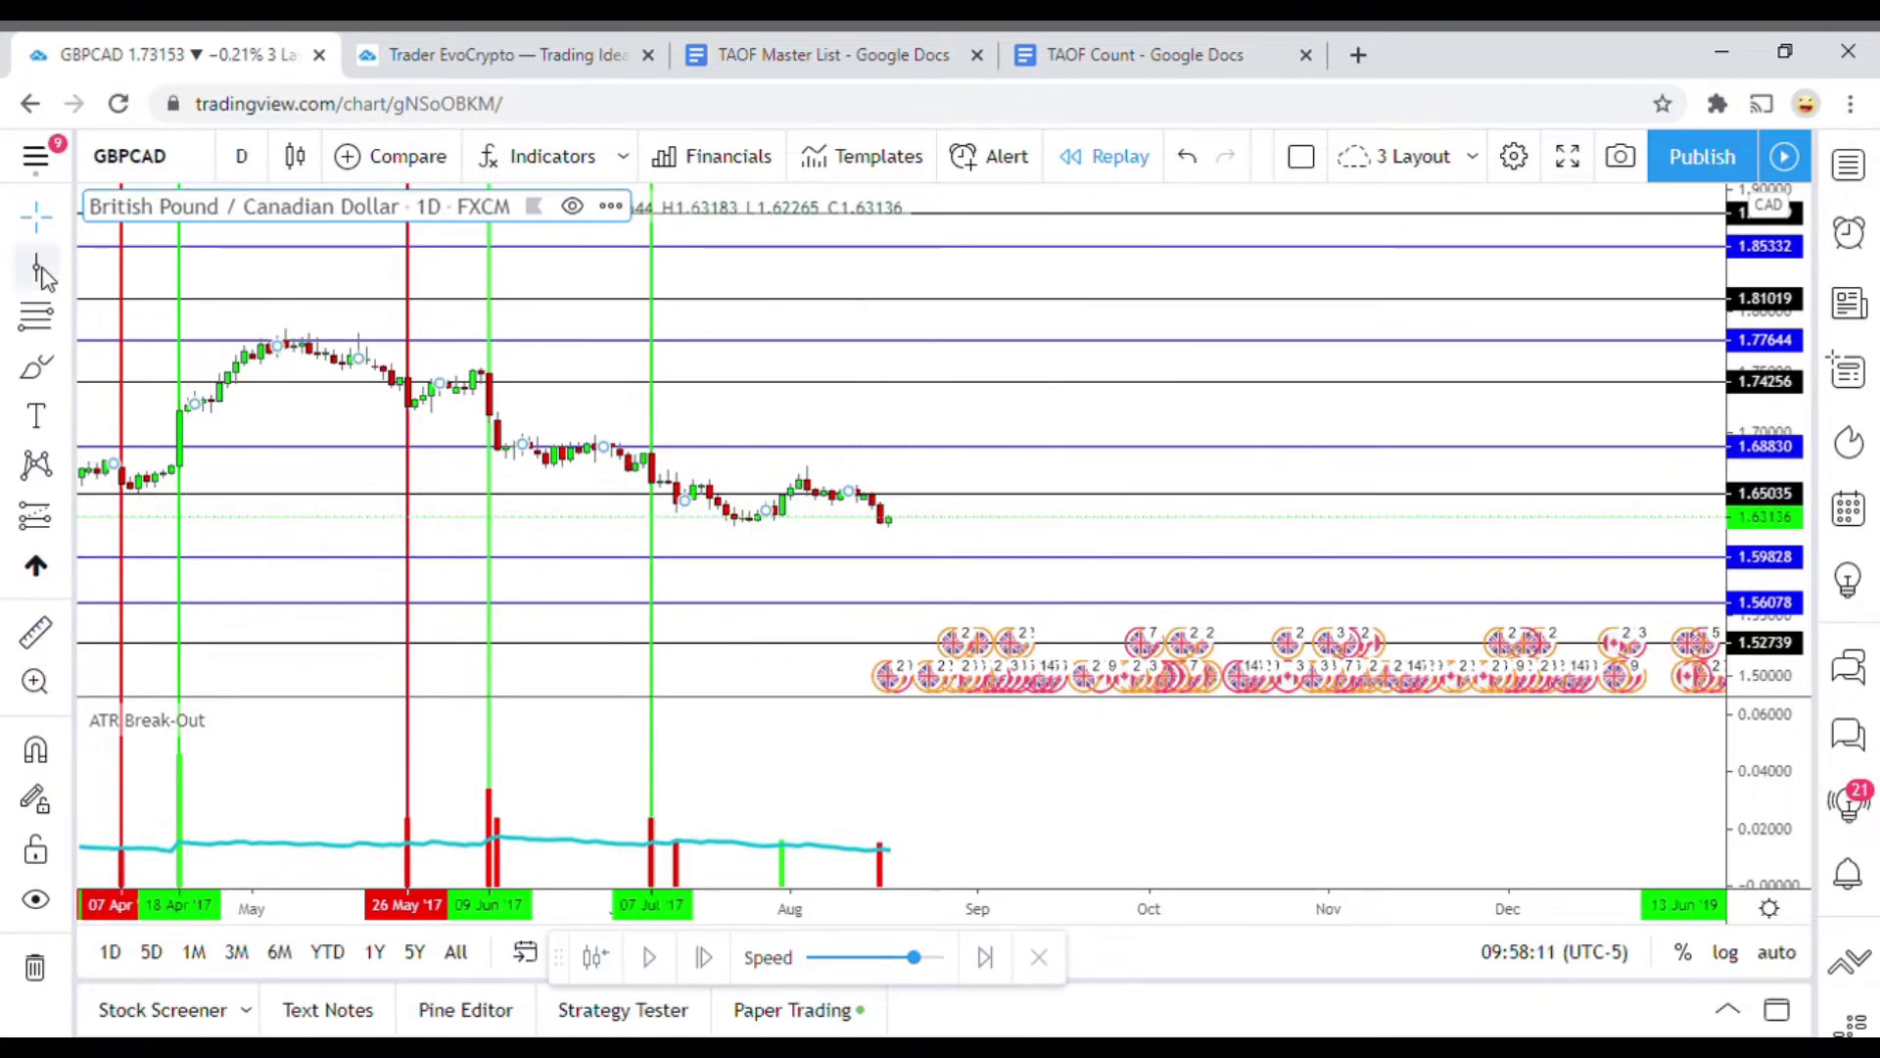
left_click(804, 612)
key("Escape")
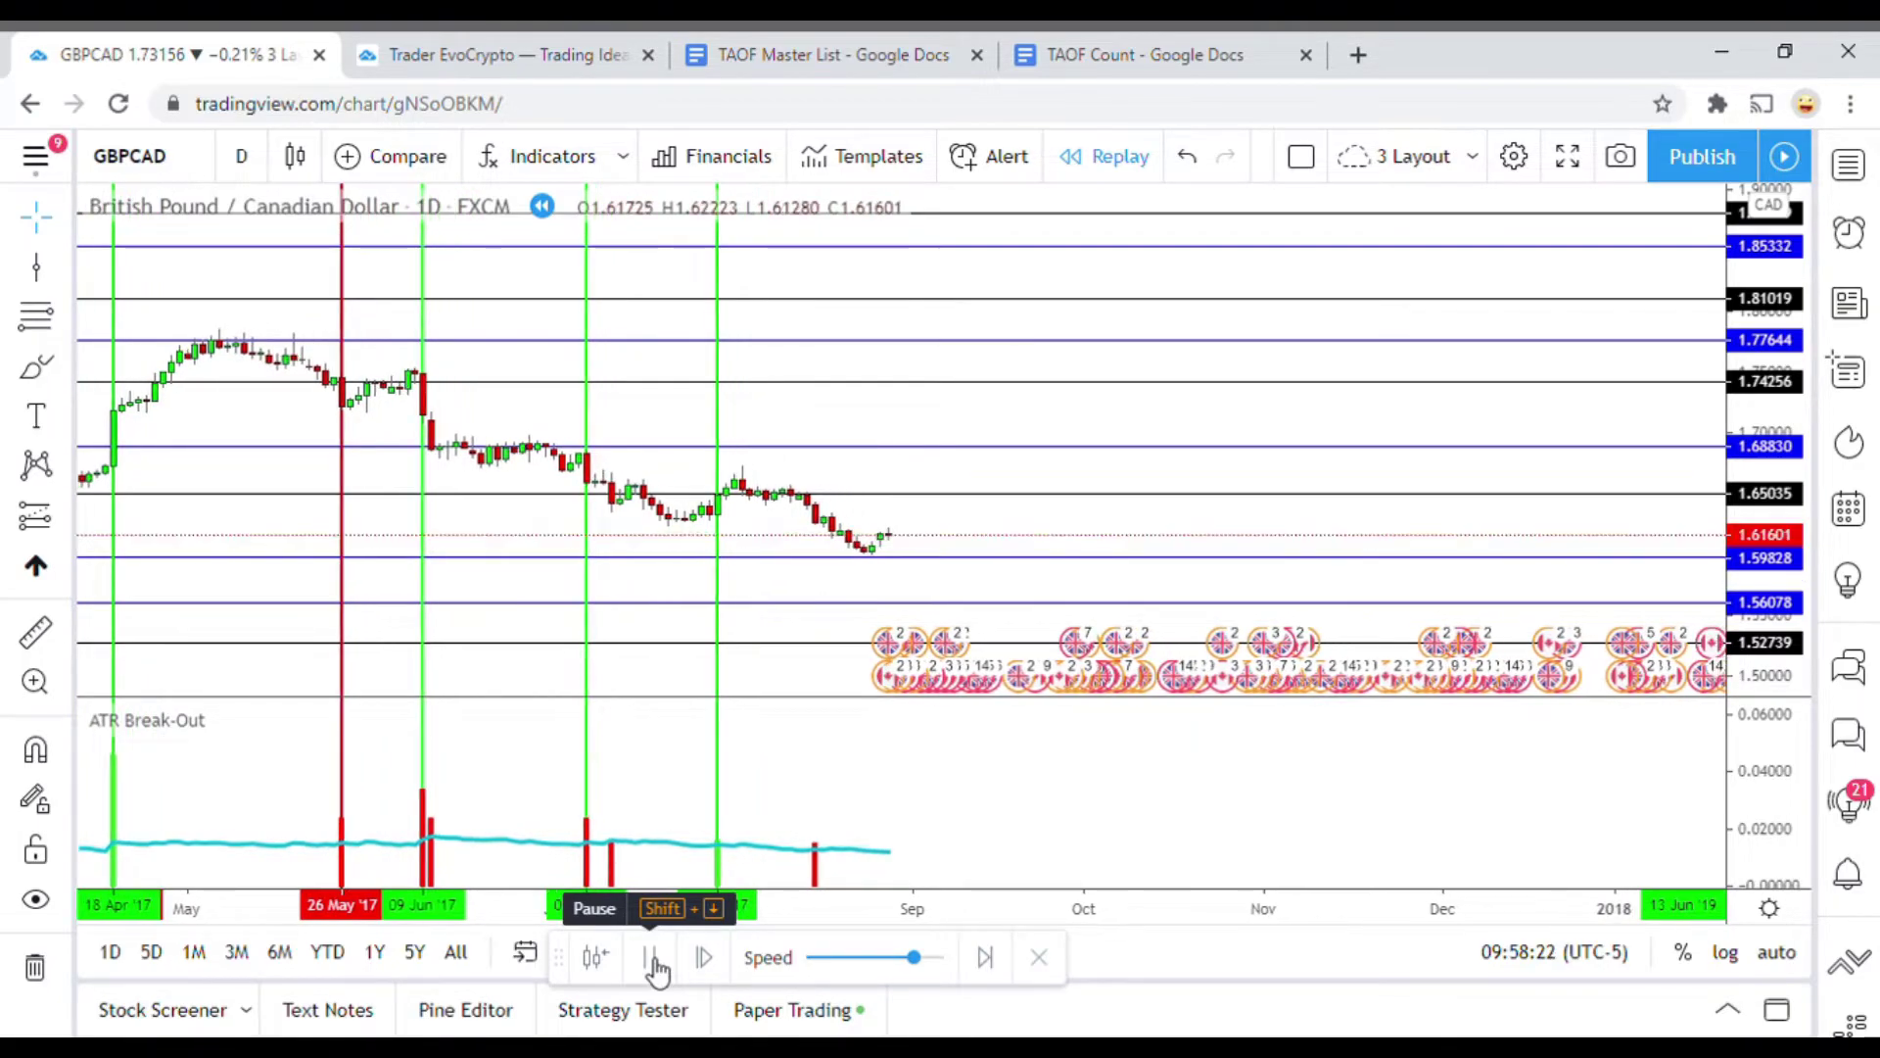
Pause the replay at the start of September 2017 and mark the 16 August break-out candle with a green vertical line
left_click(652, 958)
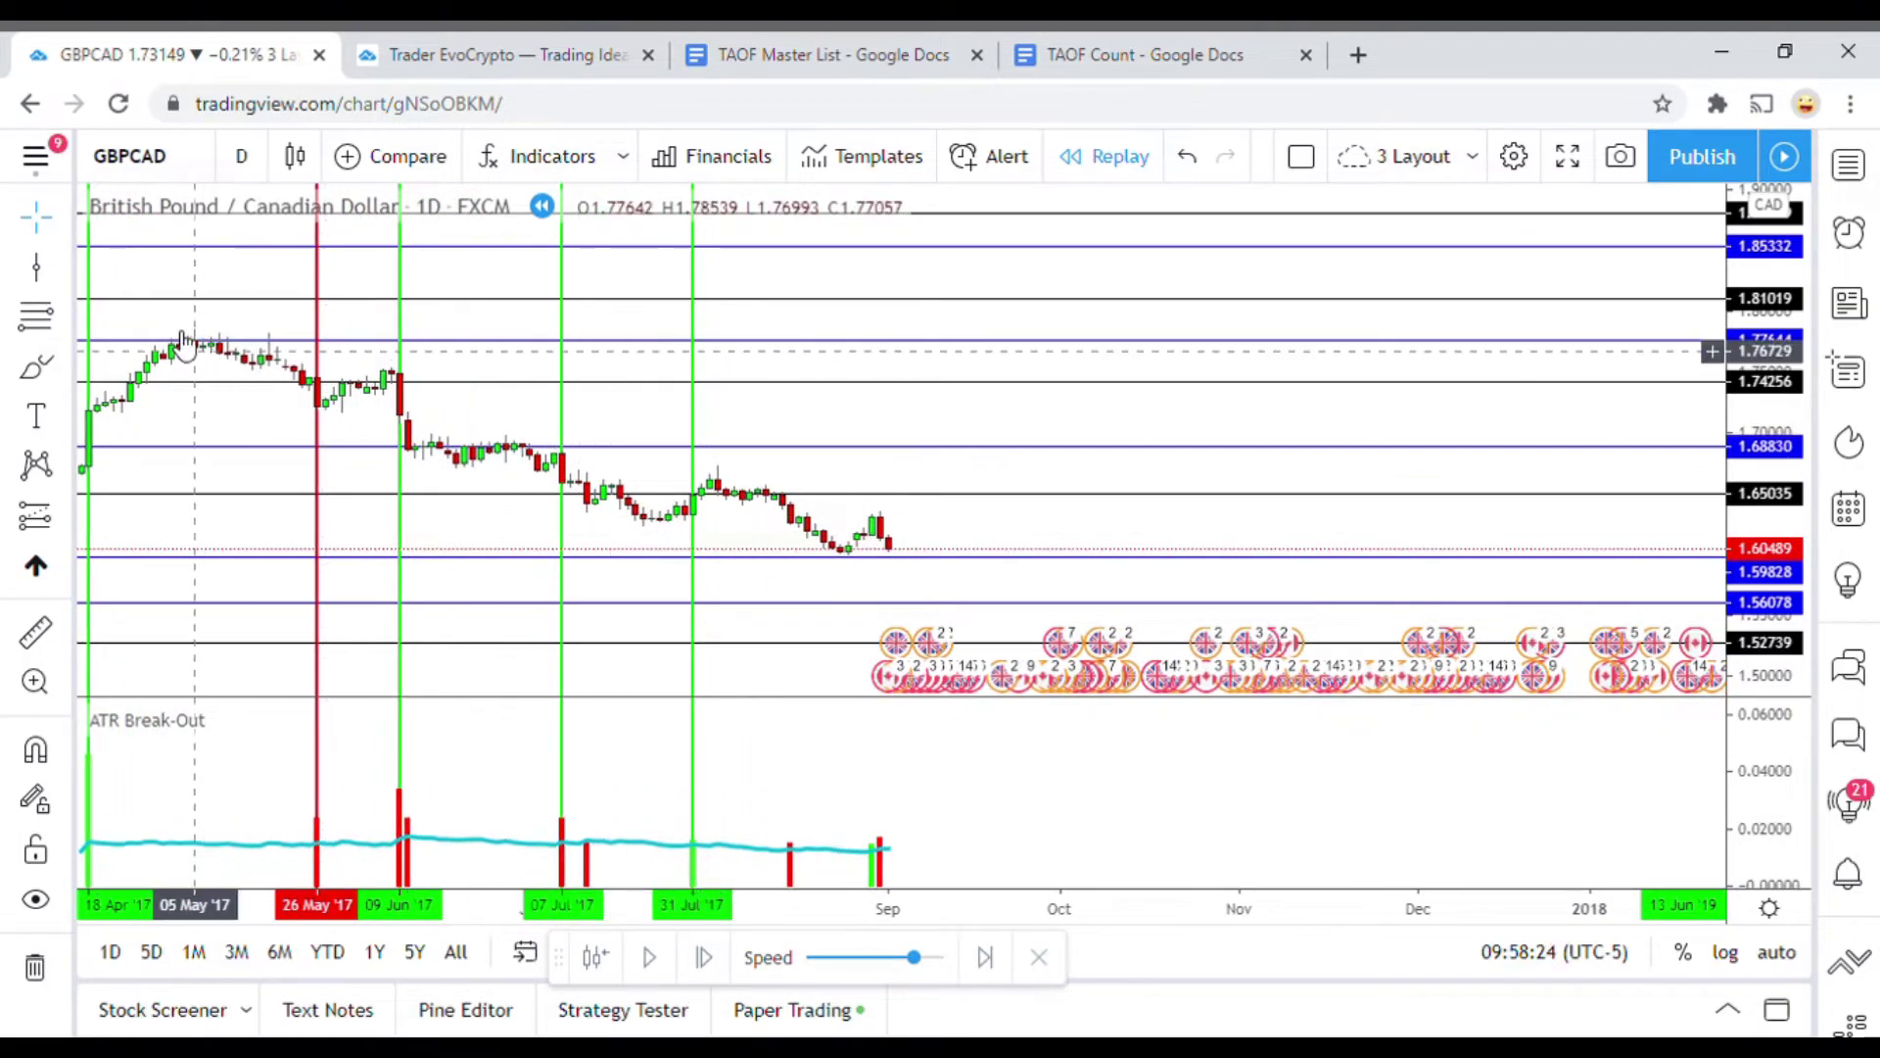
left_click(36, 266)
left_click(810, 614)
left_click(974, 562)
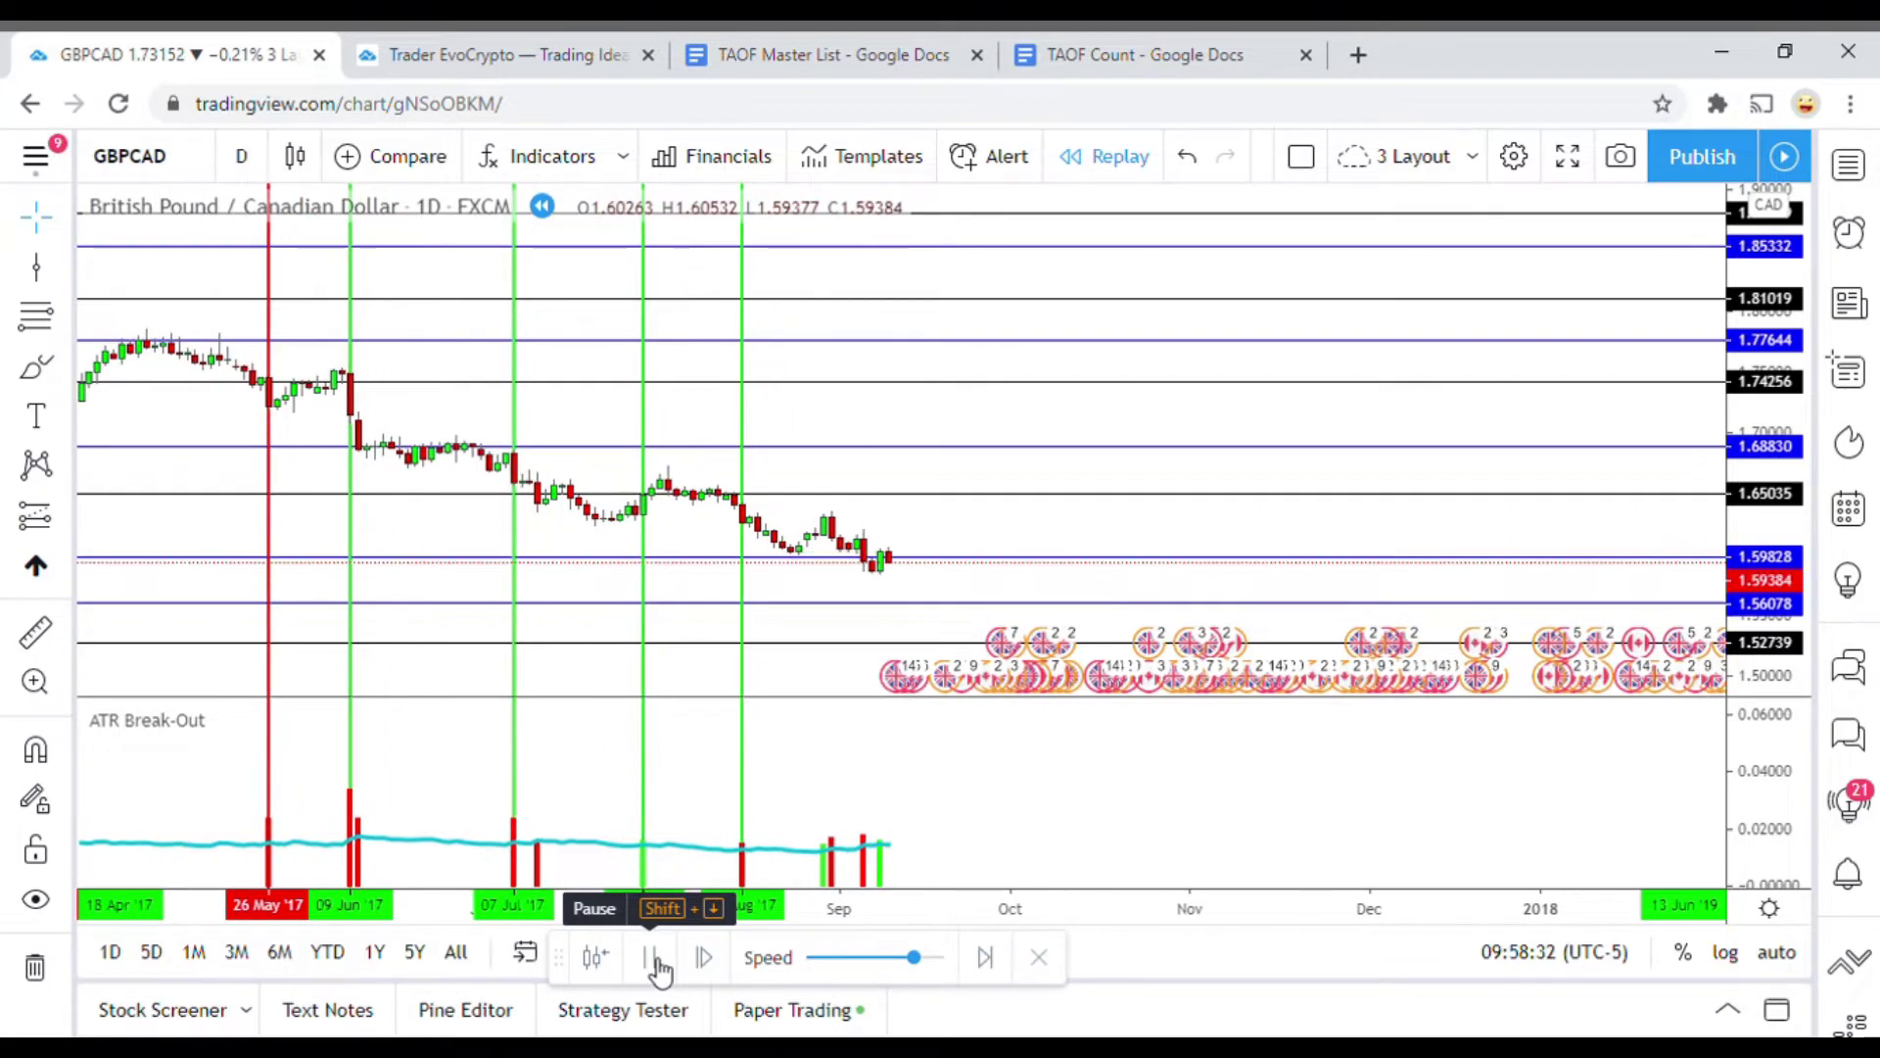
Pause the replay in mid-September 2017 and mark the 30 August break-out candle with a red vertical line
left_click(654, 959)
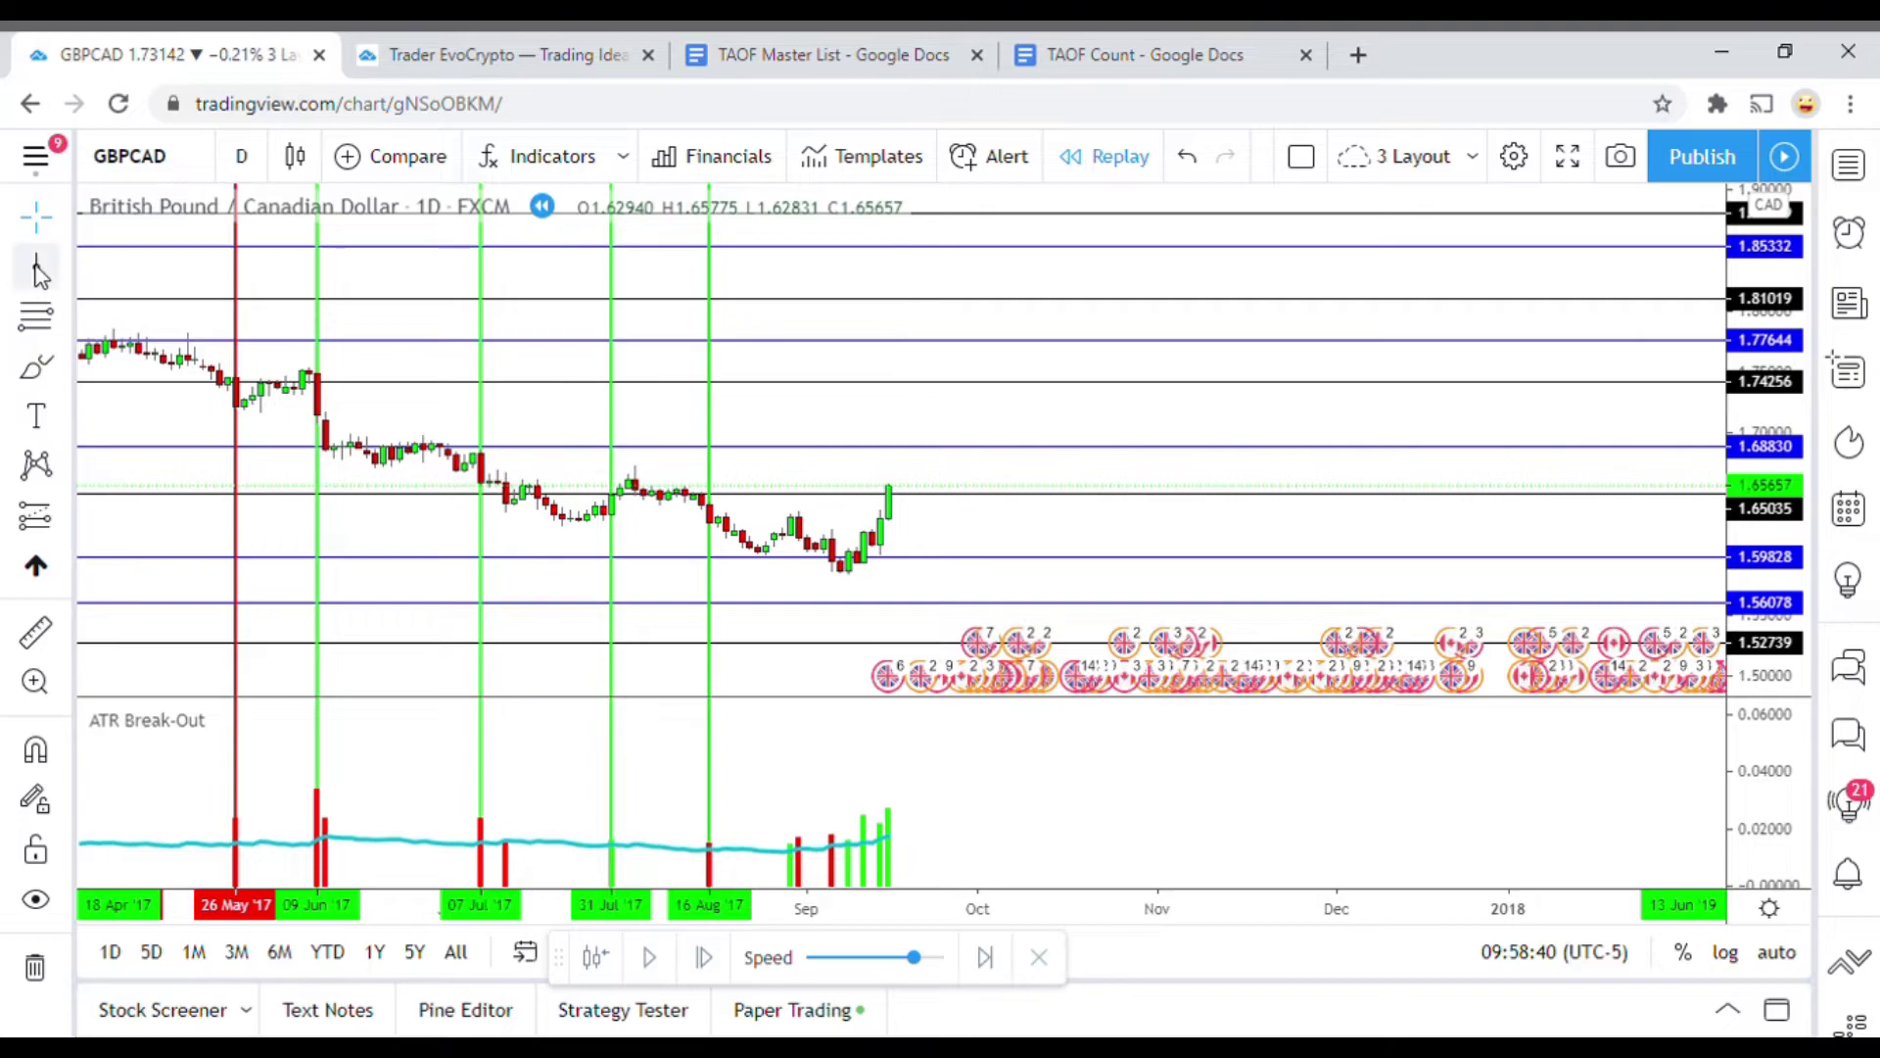
left_click(819, 601)
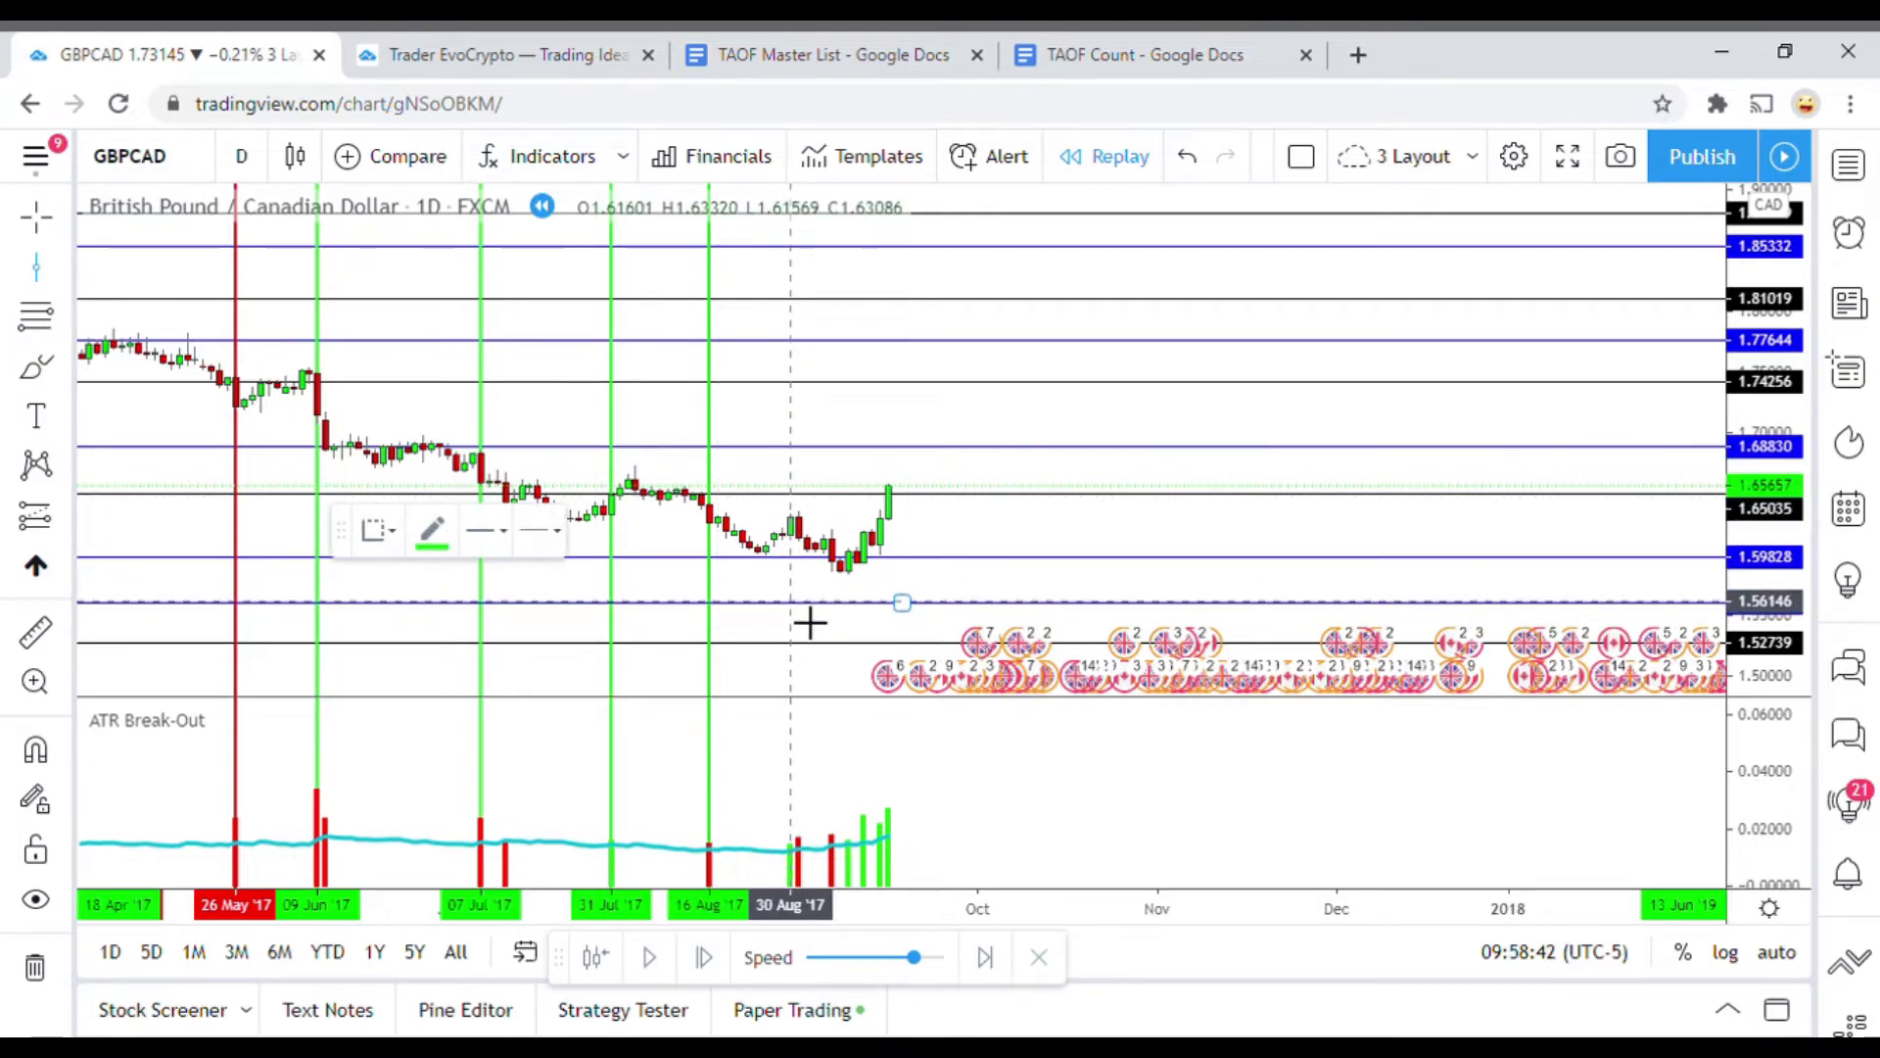
left_click(798, 621)
left_click(378, 529)
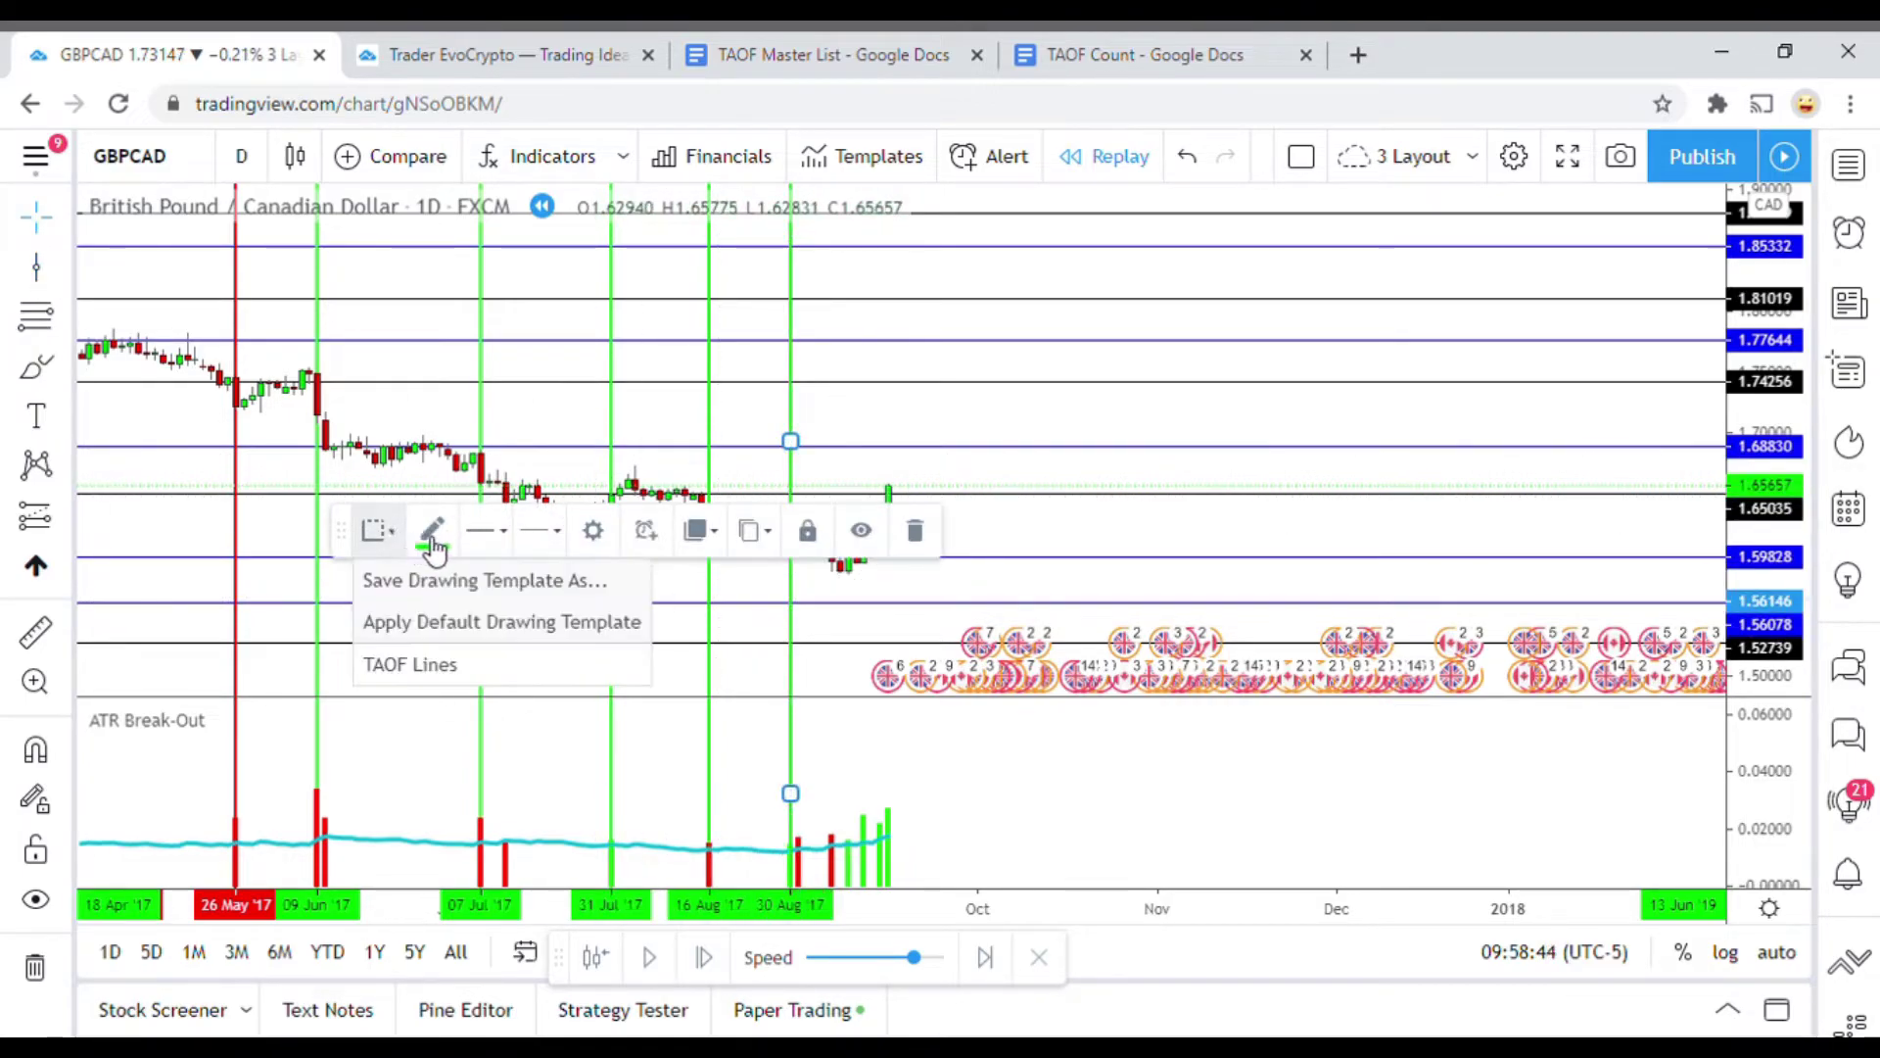
left_click(449, 544)
left_click(450, 610)
left_click(869, 604)
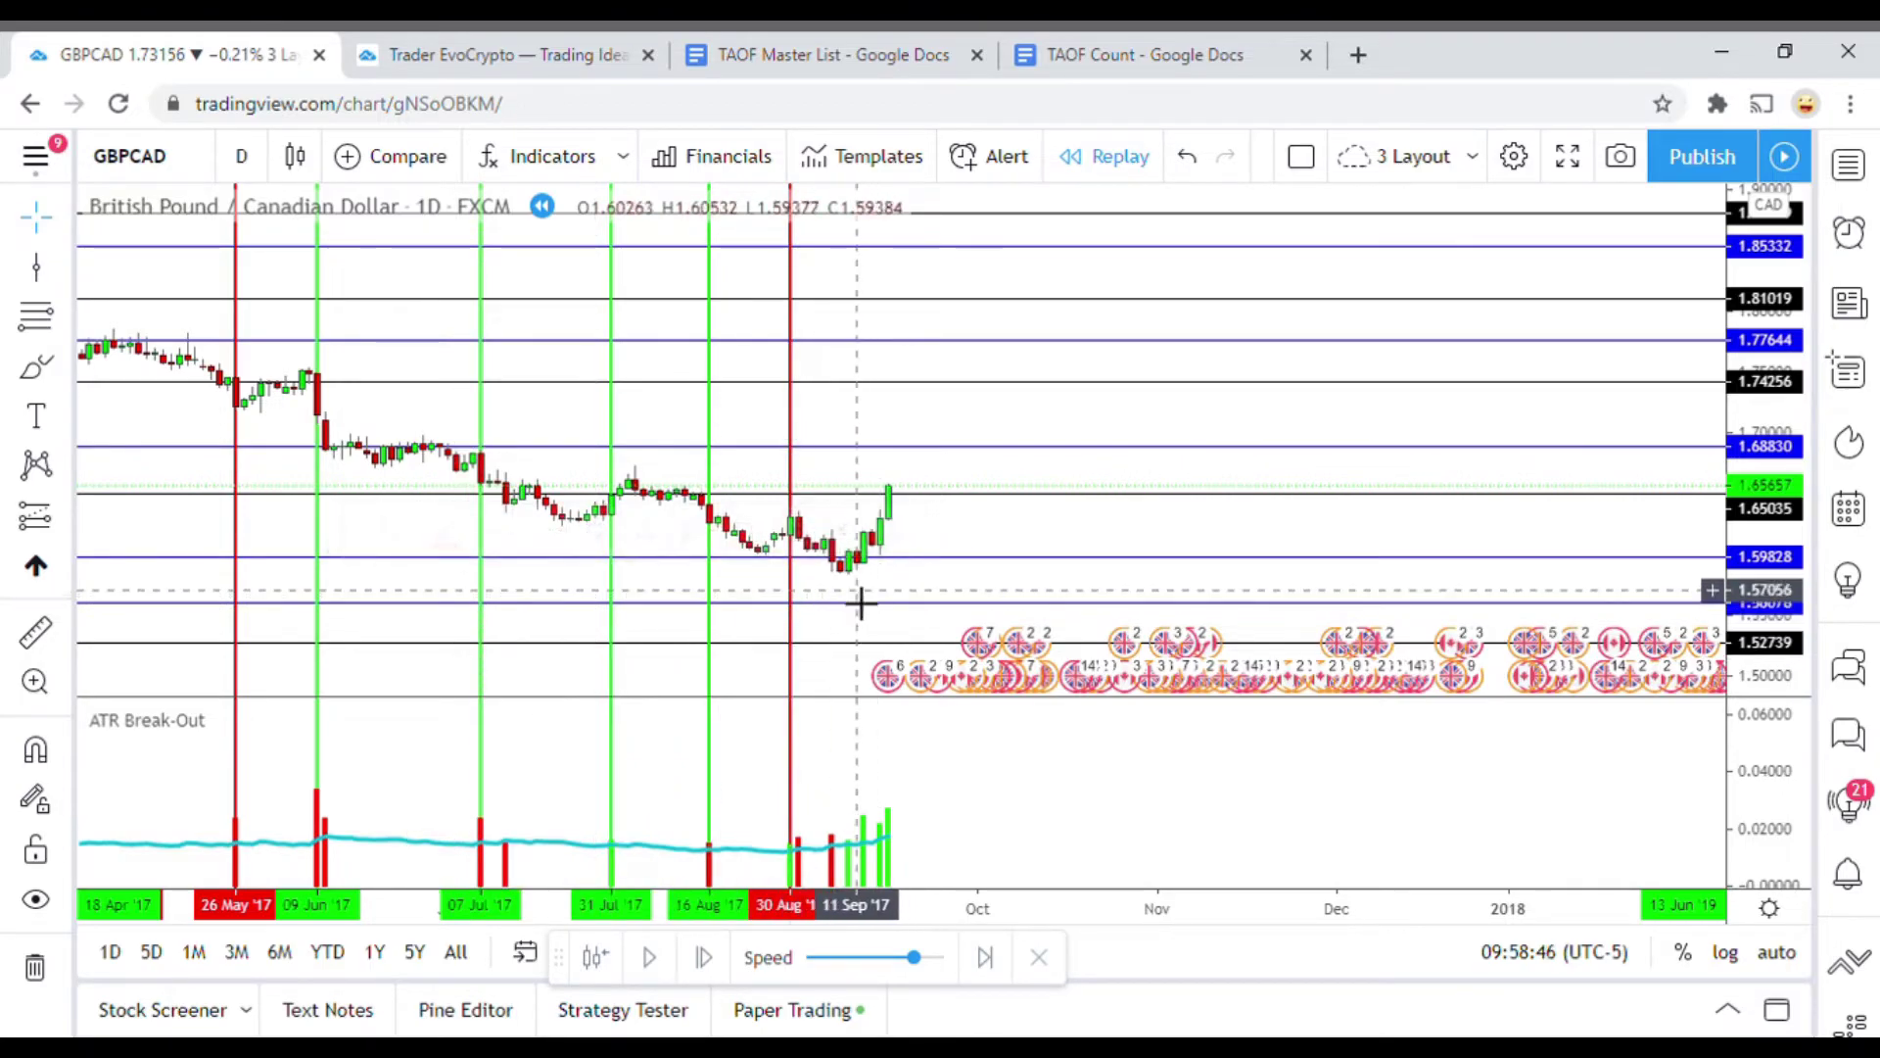
Mark the 31 August 2017 break-out candle with a green vertical line and clear the selection
left_click(36, 267)
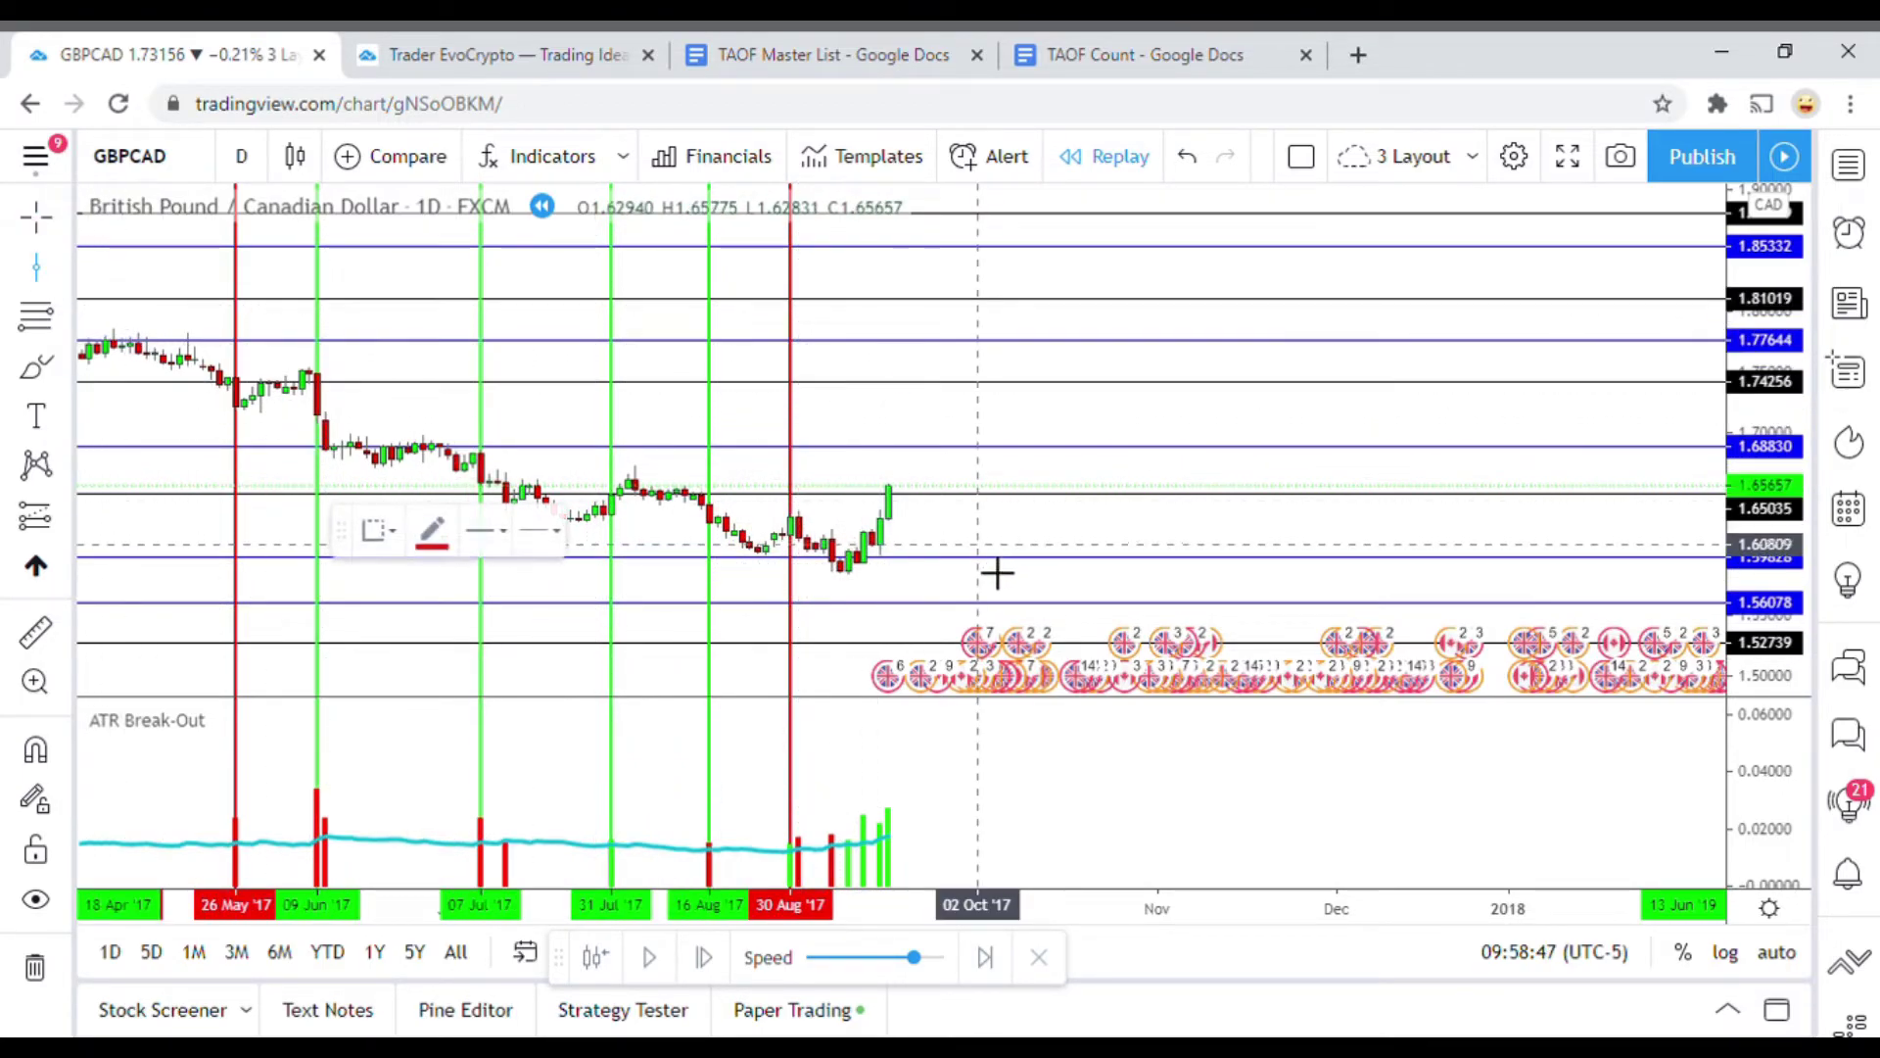
left_click(798, 520)
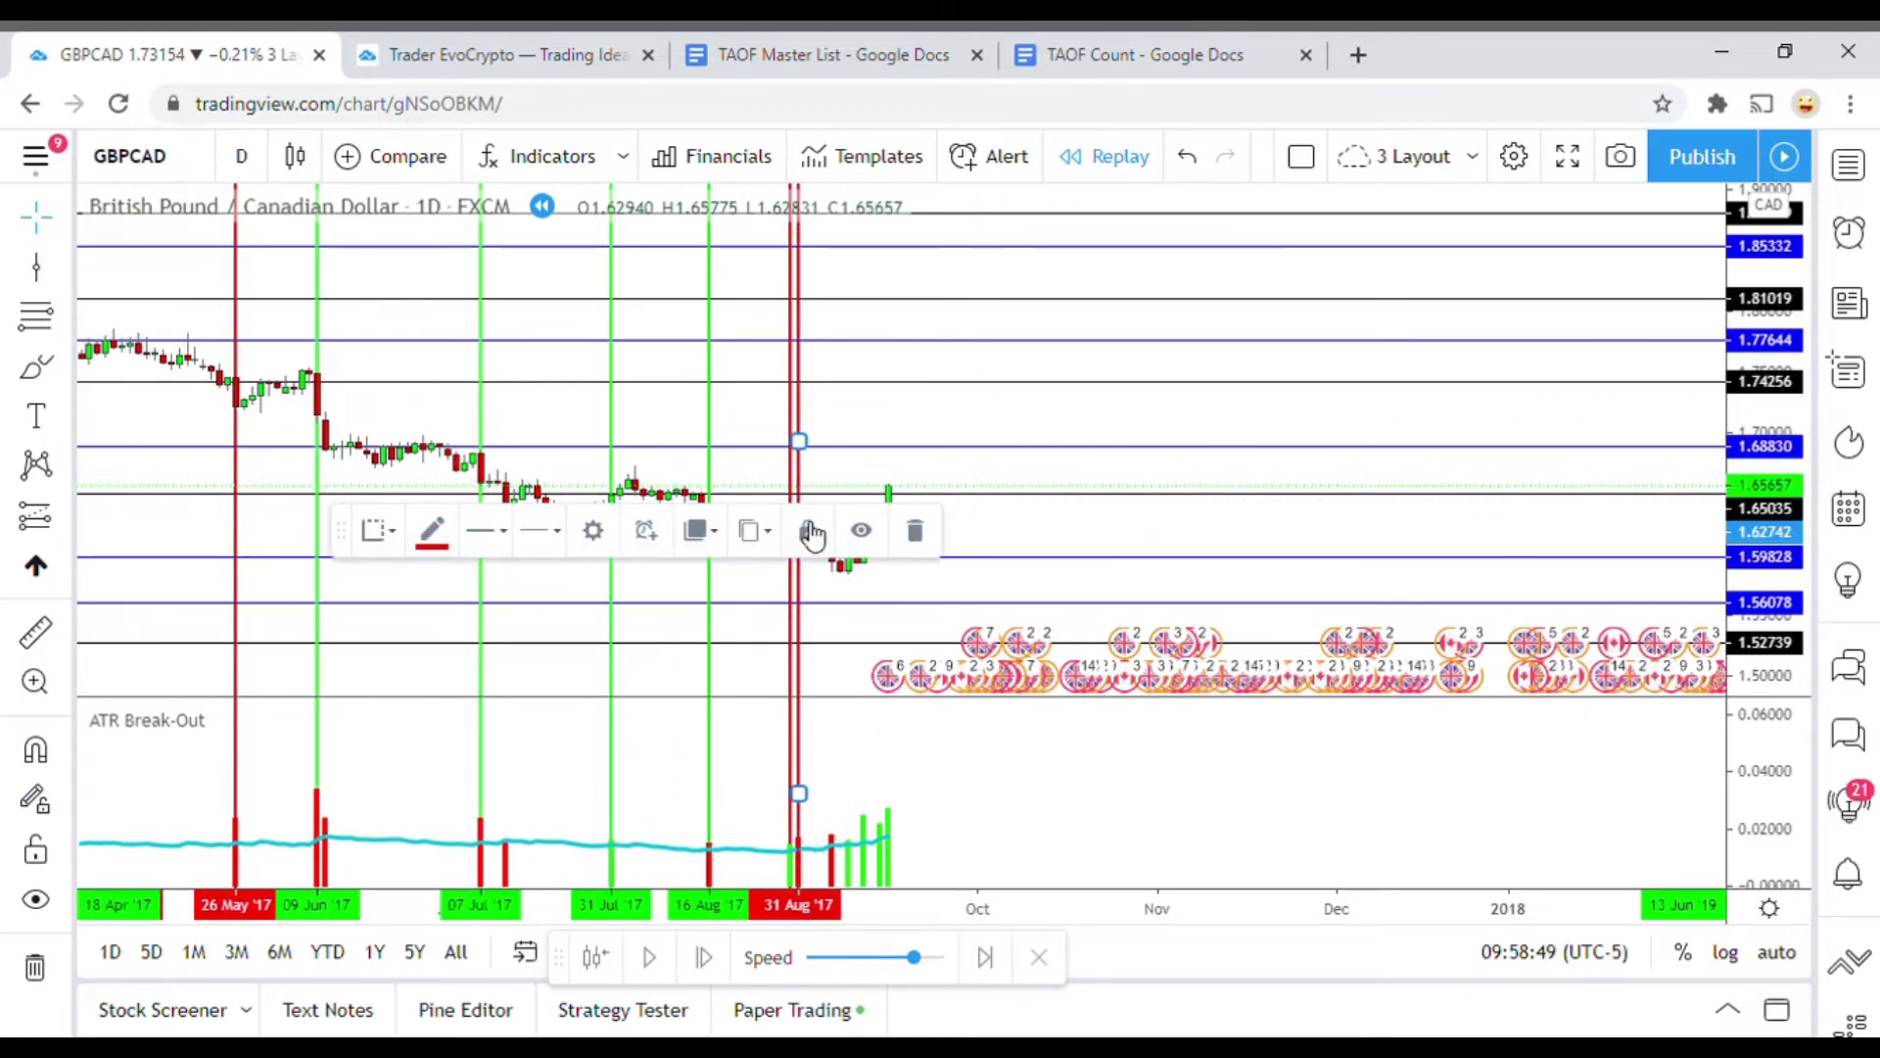
left_click(433, 532)
left_click(545, 609)
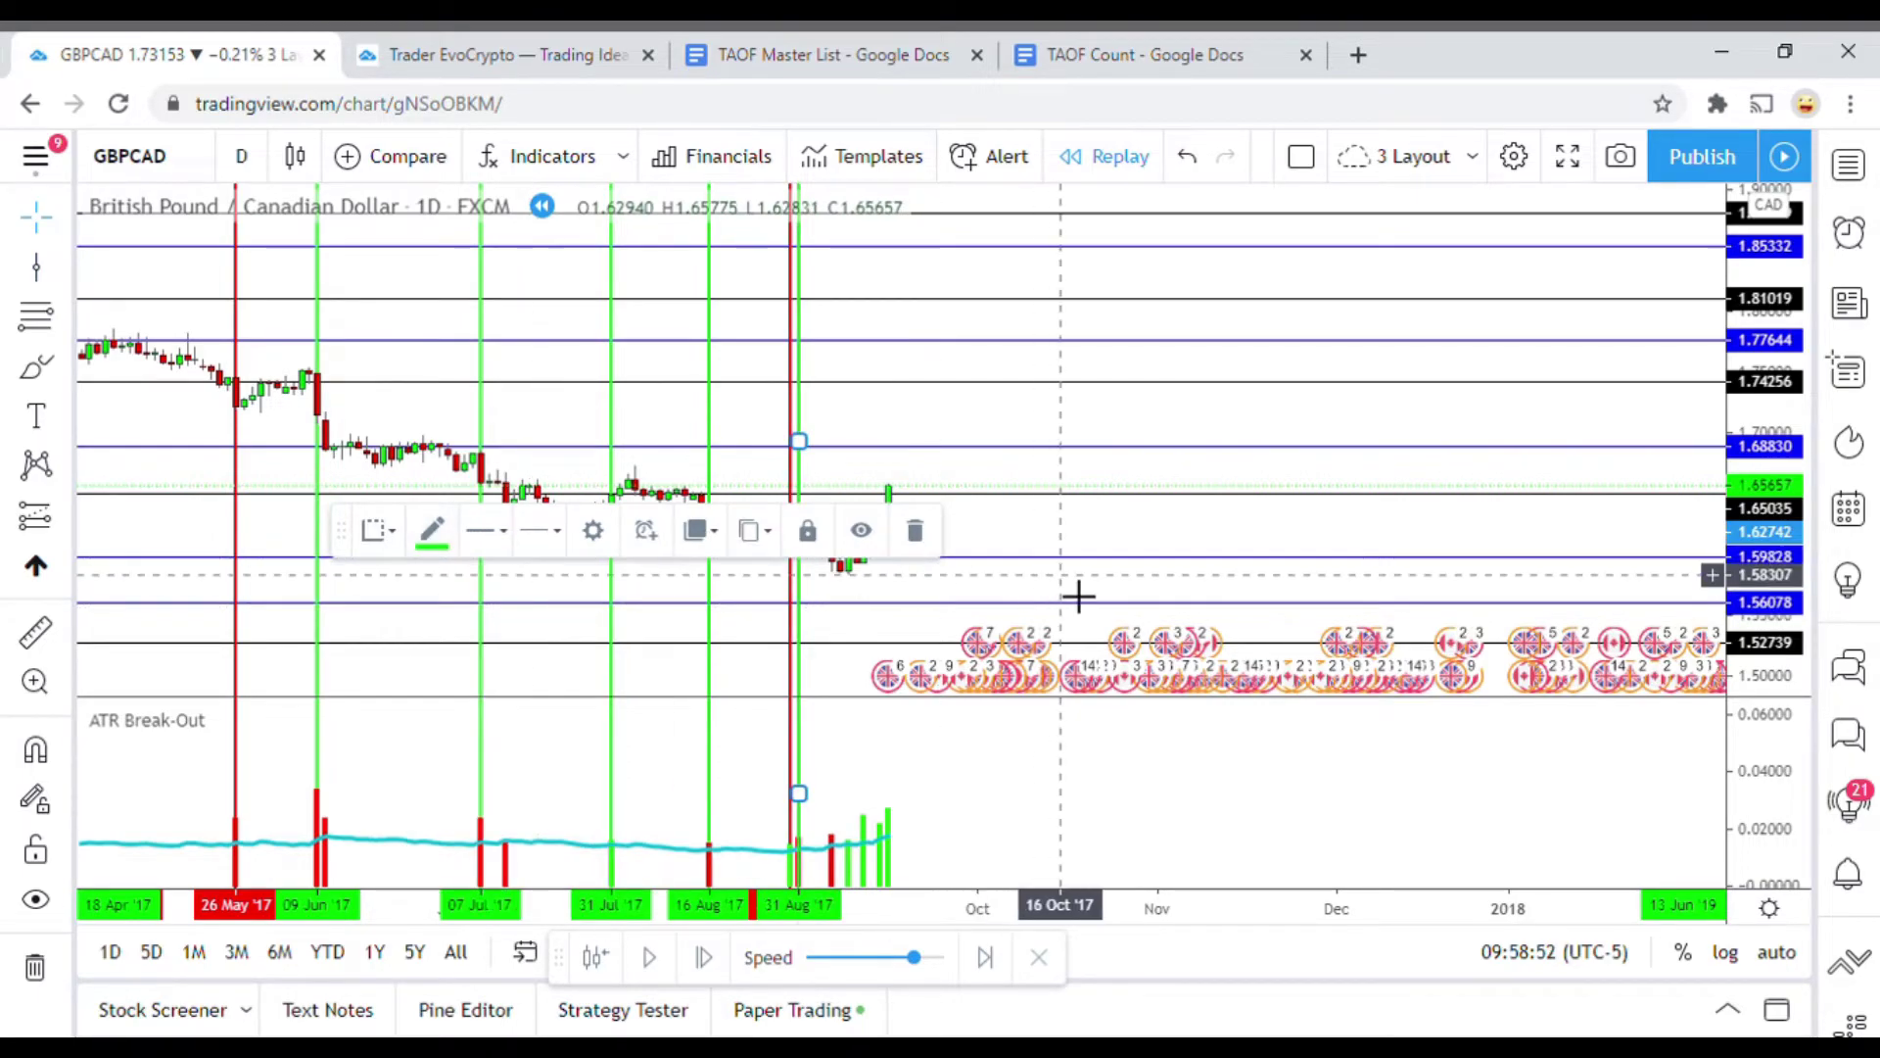
left_click(810, 567)
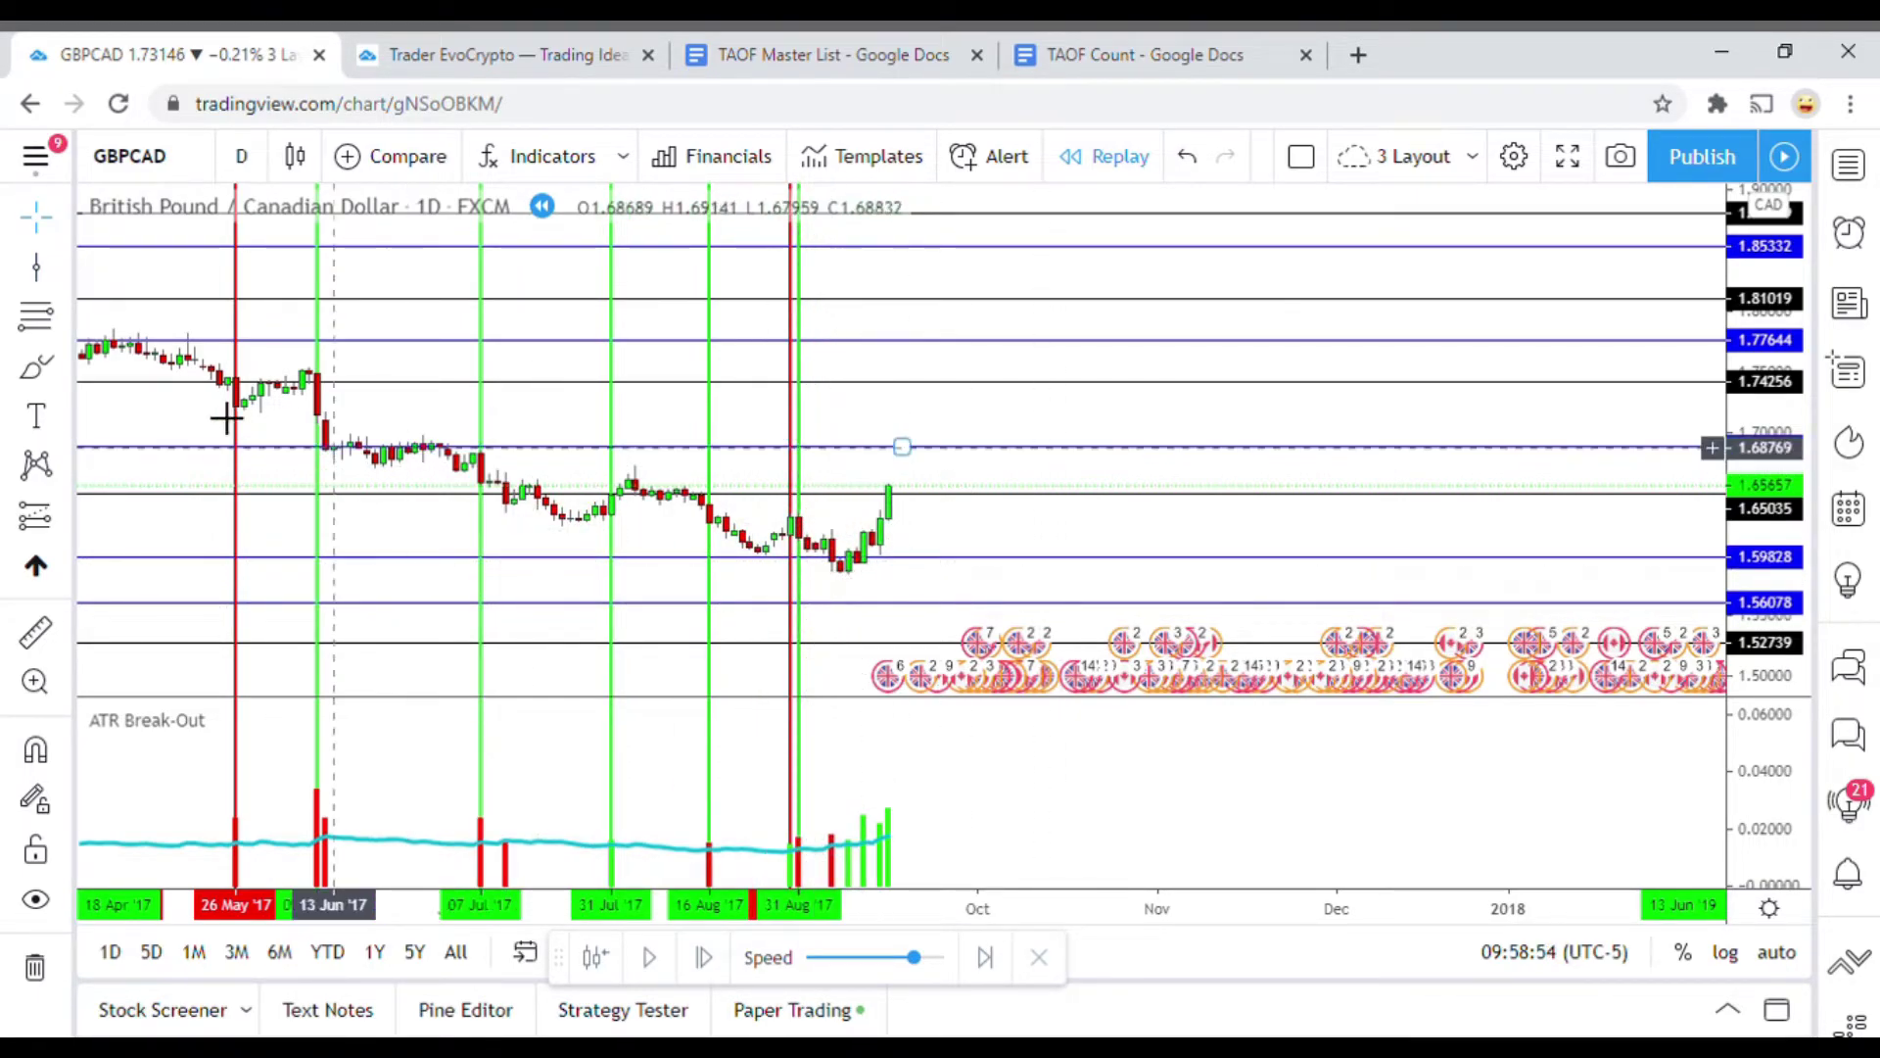
Measure the price distance just below the blue 1.59828 level in September 2017
left_click(37, 633)
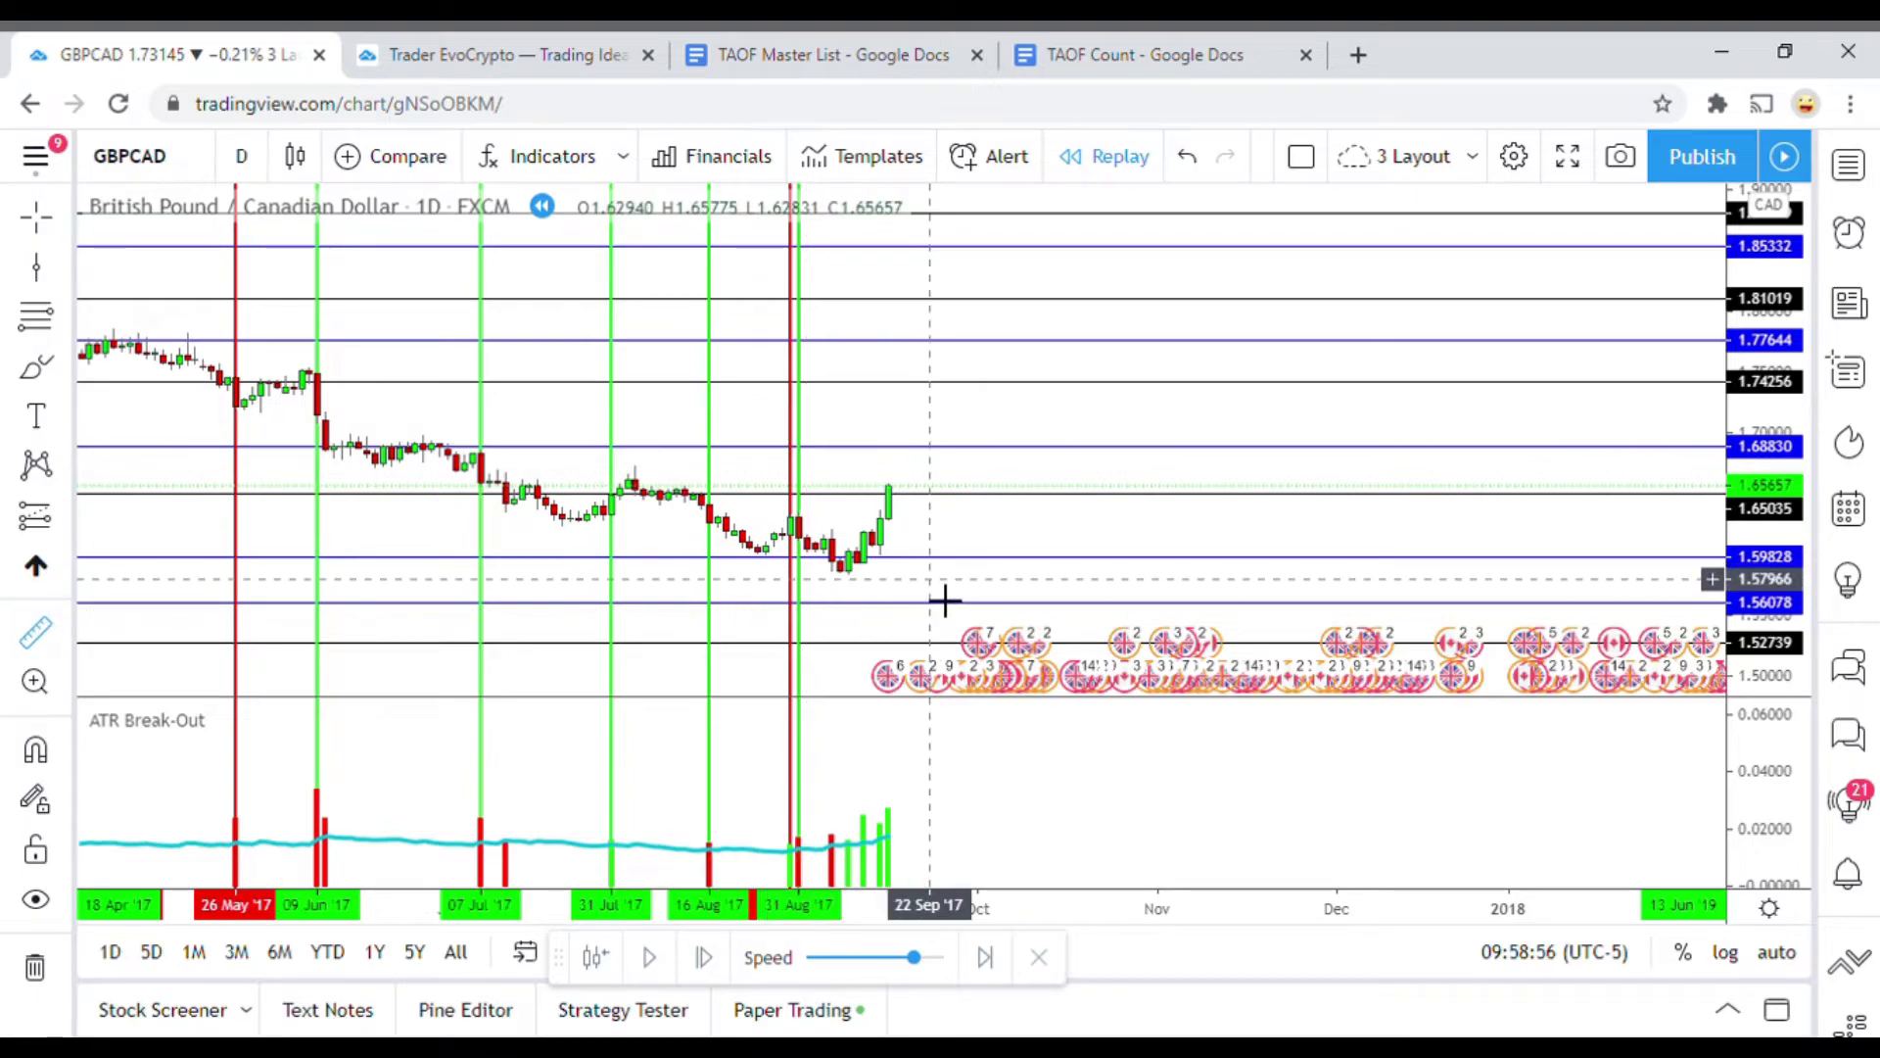
left_click(906, 563)
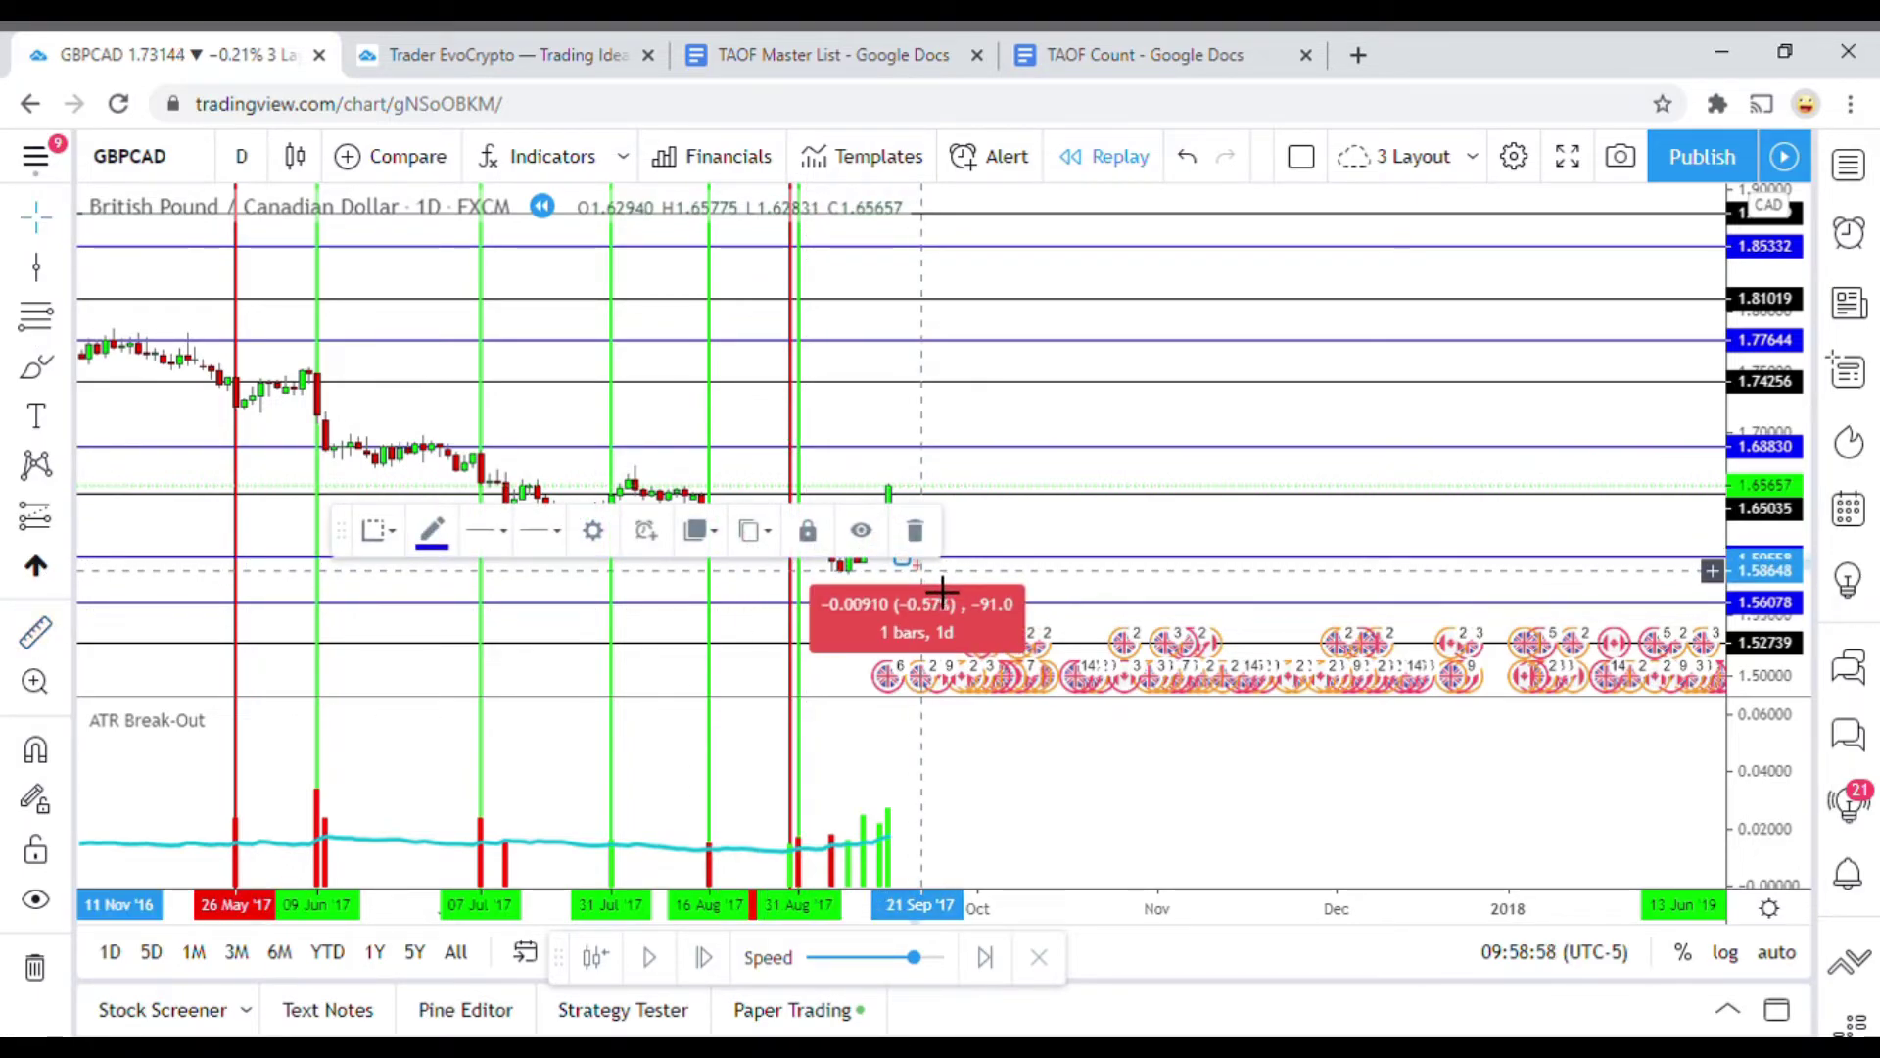
left_click(941, 593)
Mark the 6 September 2017 break-out candle with a red vertical line and clear the selection
left_click(36, 267)
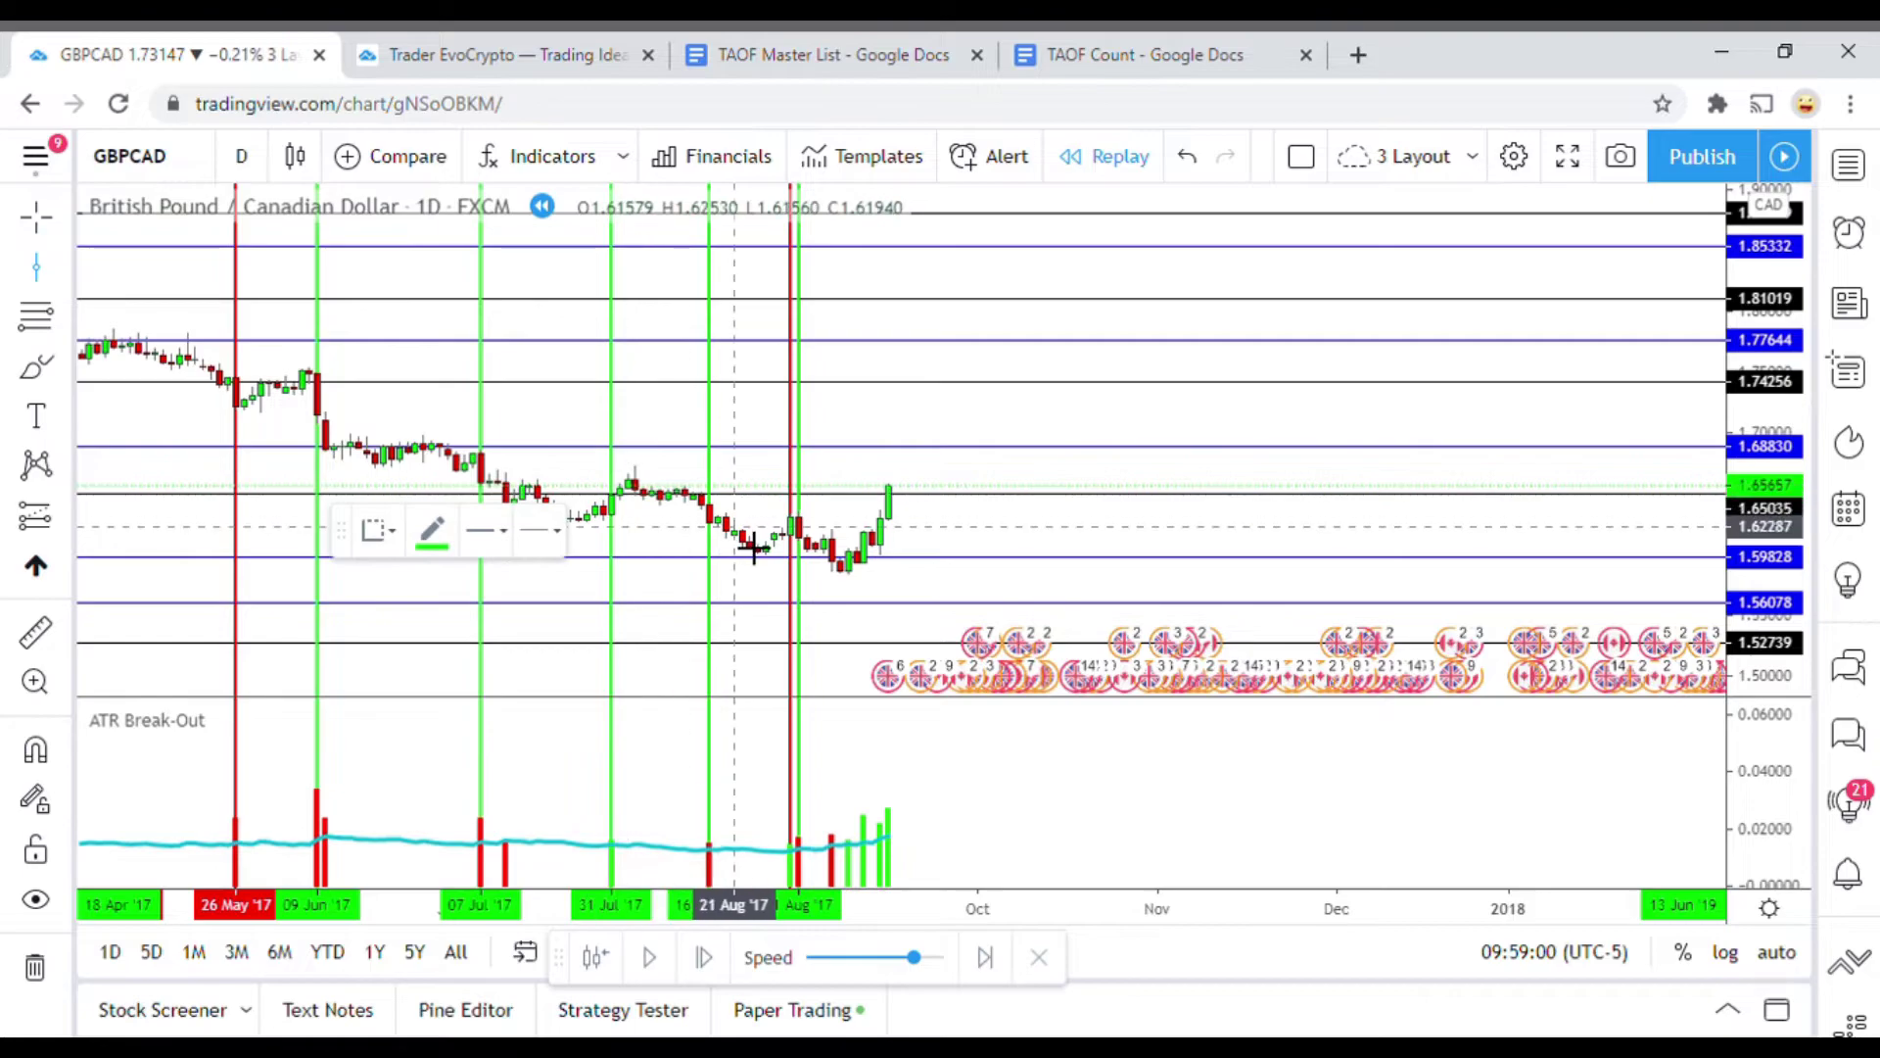
left_click(833, 593)
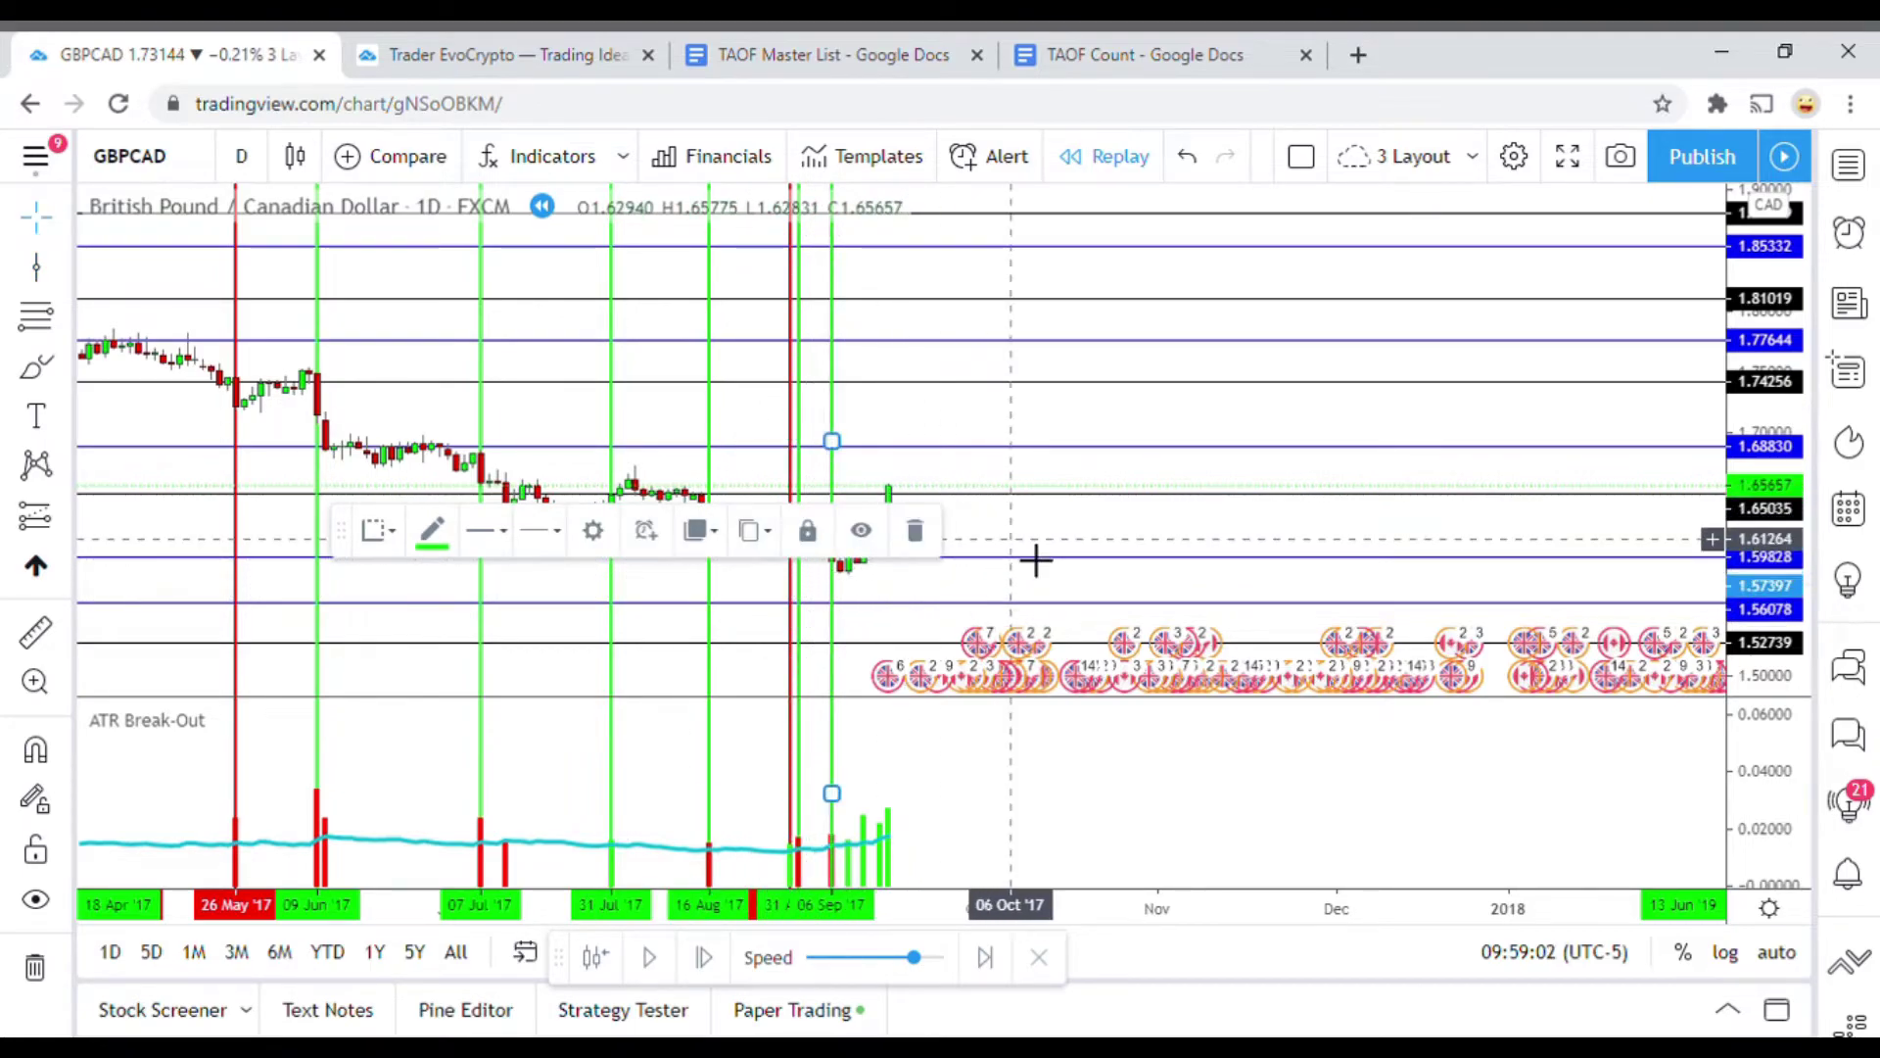
left_click(432, 531)
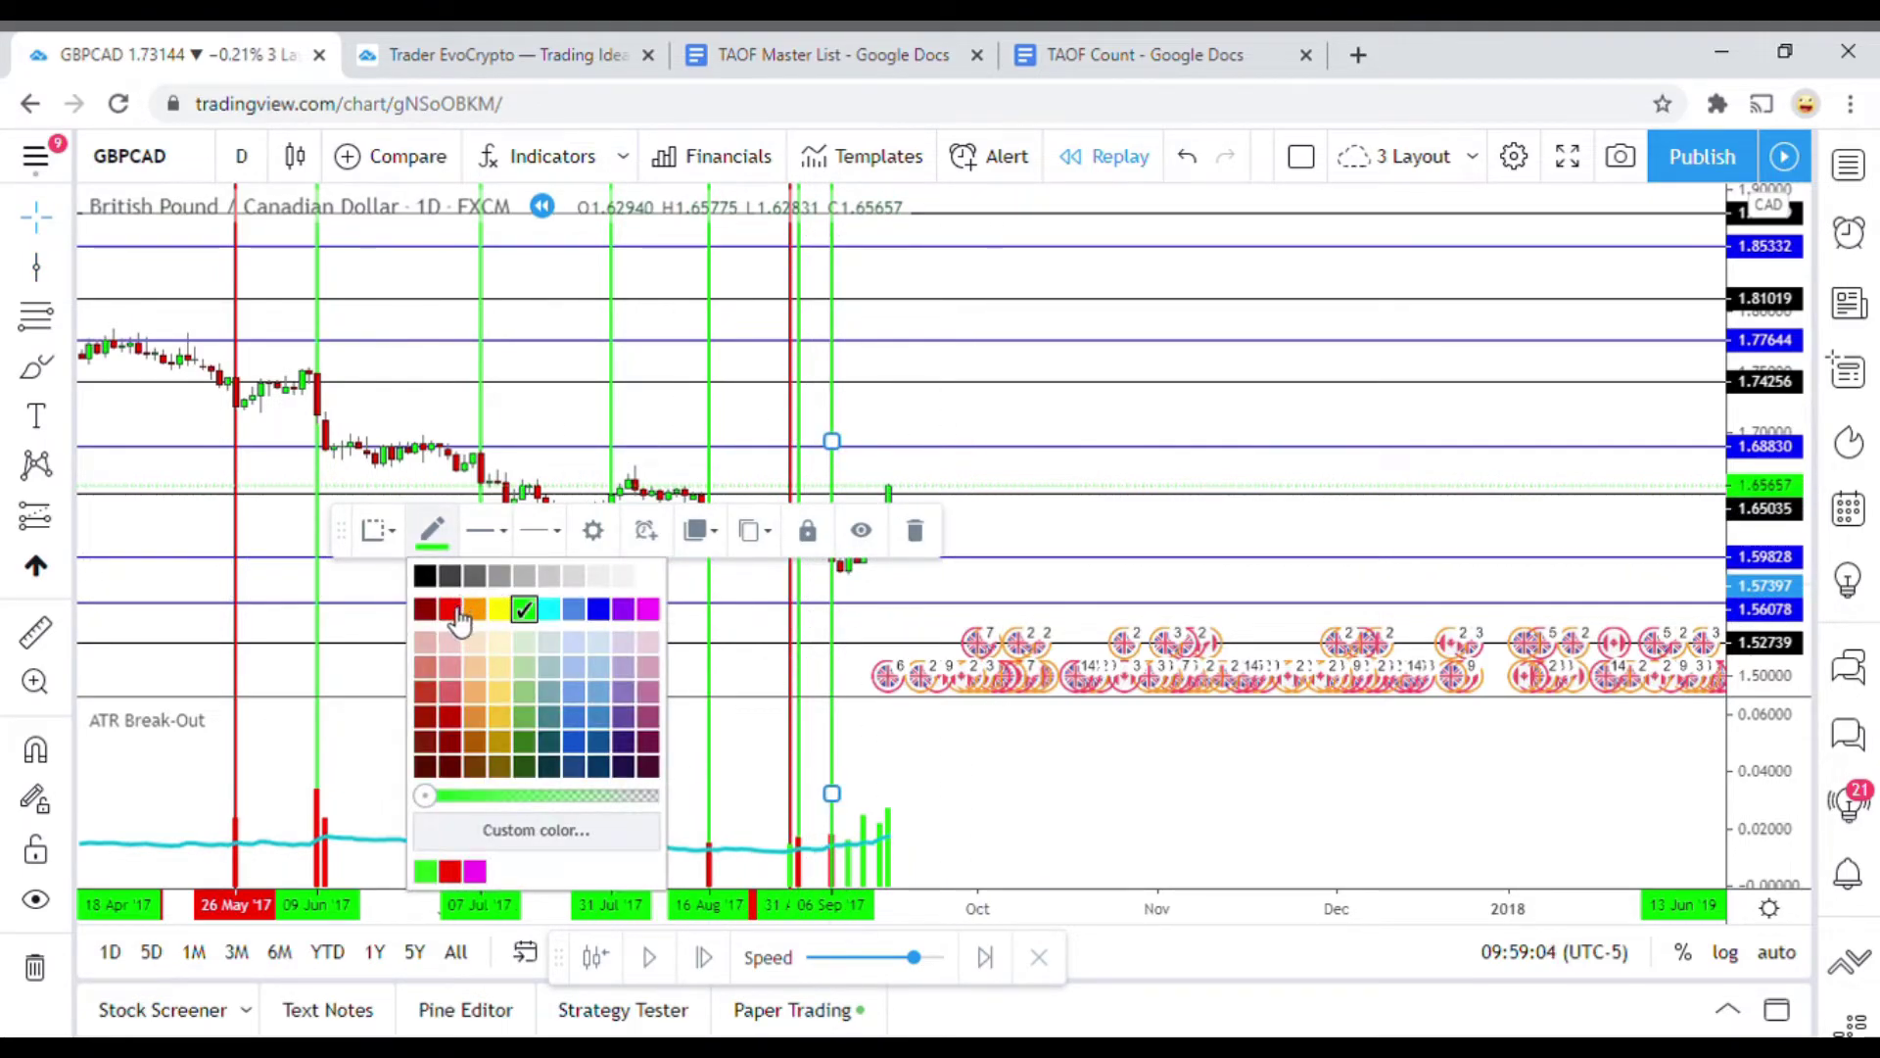
left_click(453, 609)
left_click(982, 564)
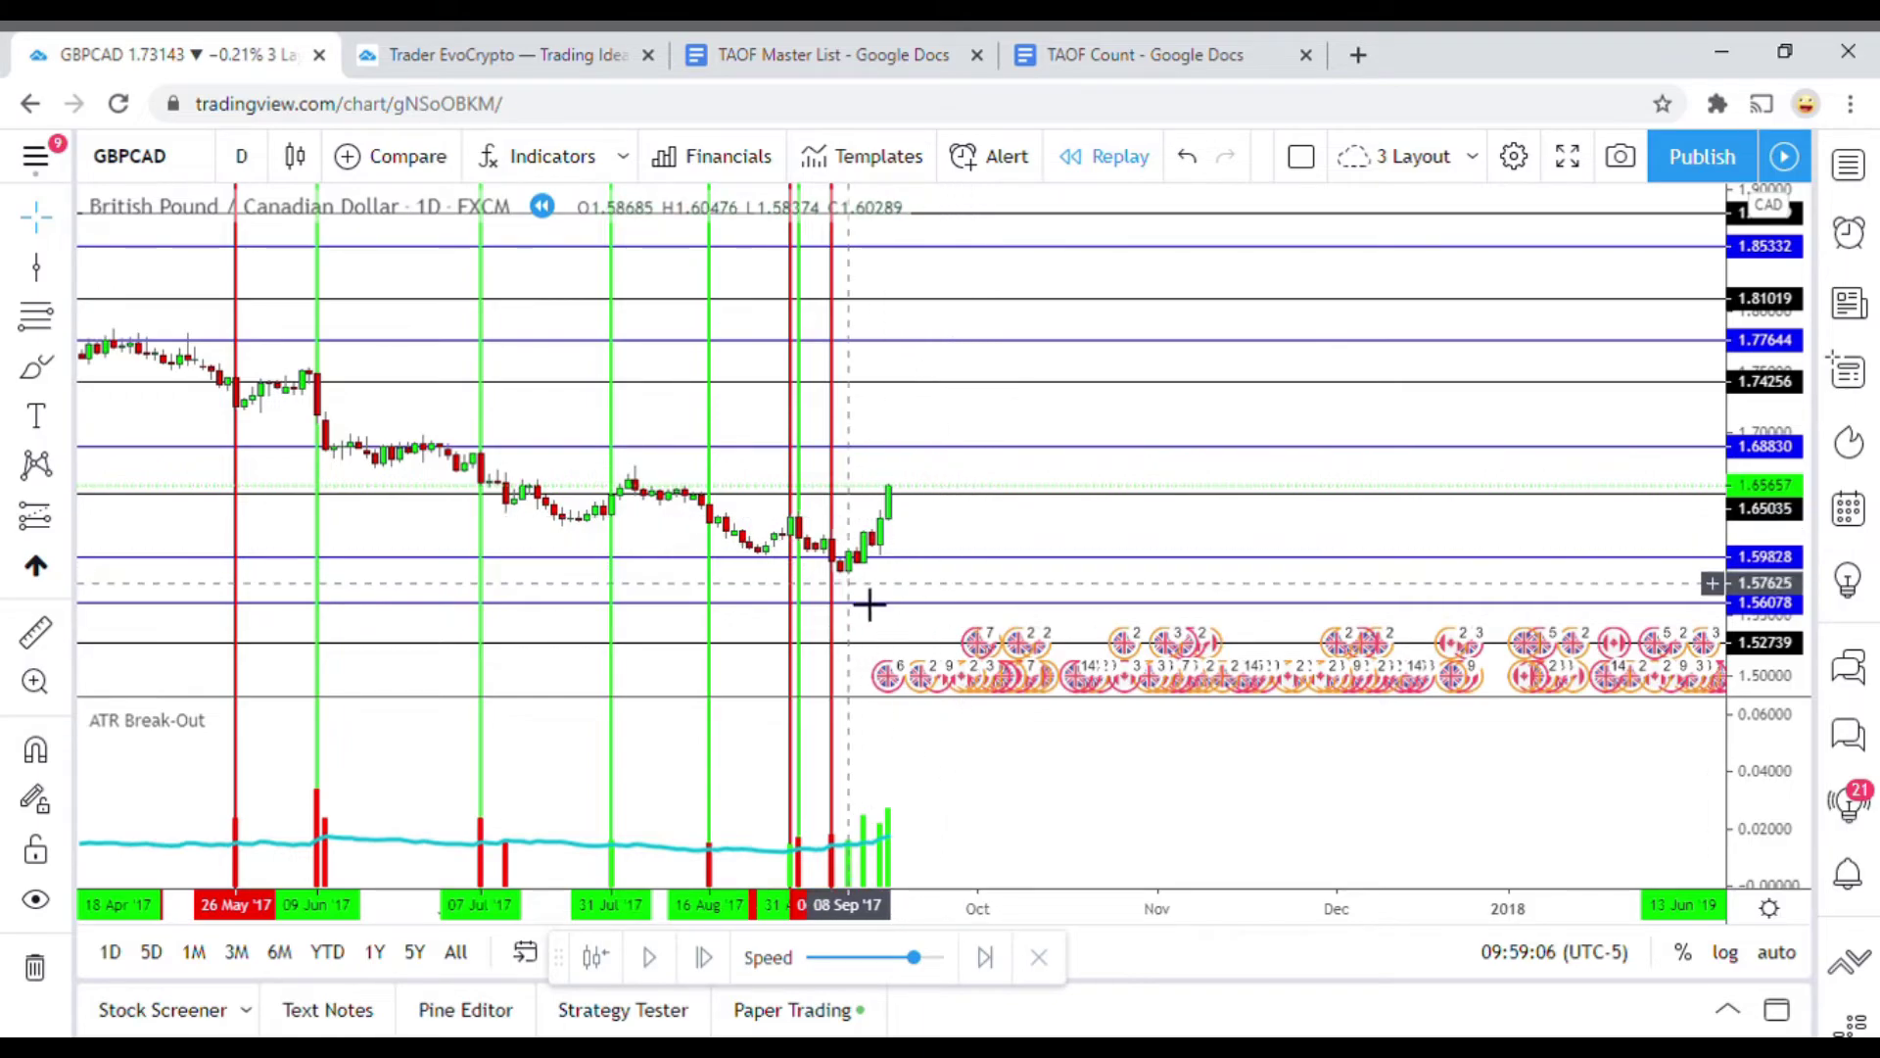
Mark the 8 September and 14 September 2017 break-out candles with green vertical lines
left_click(34, 279)
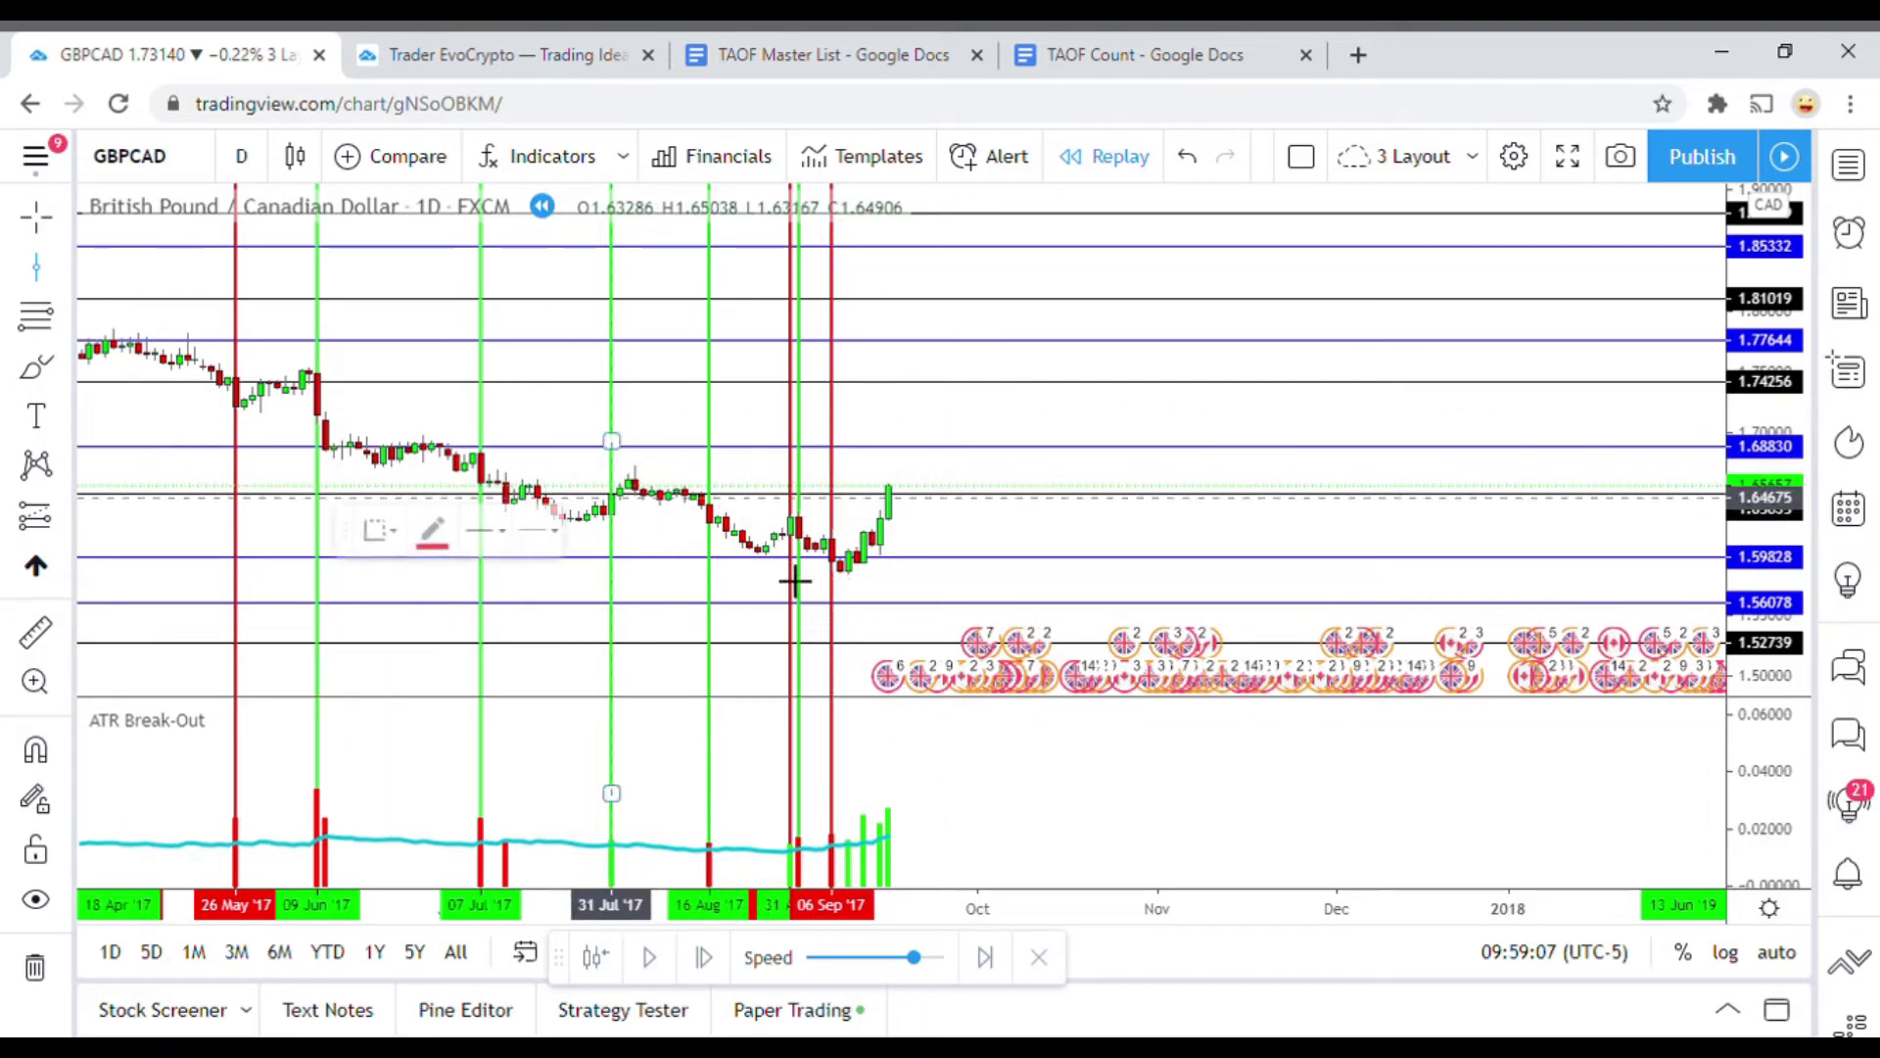
left_click(850, 599)
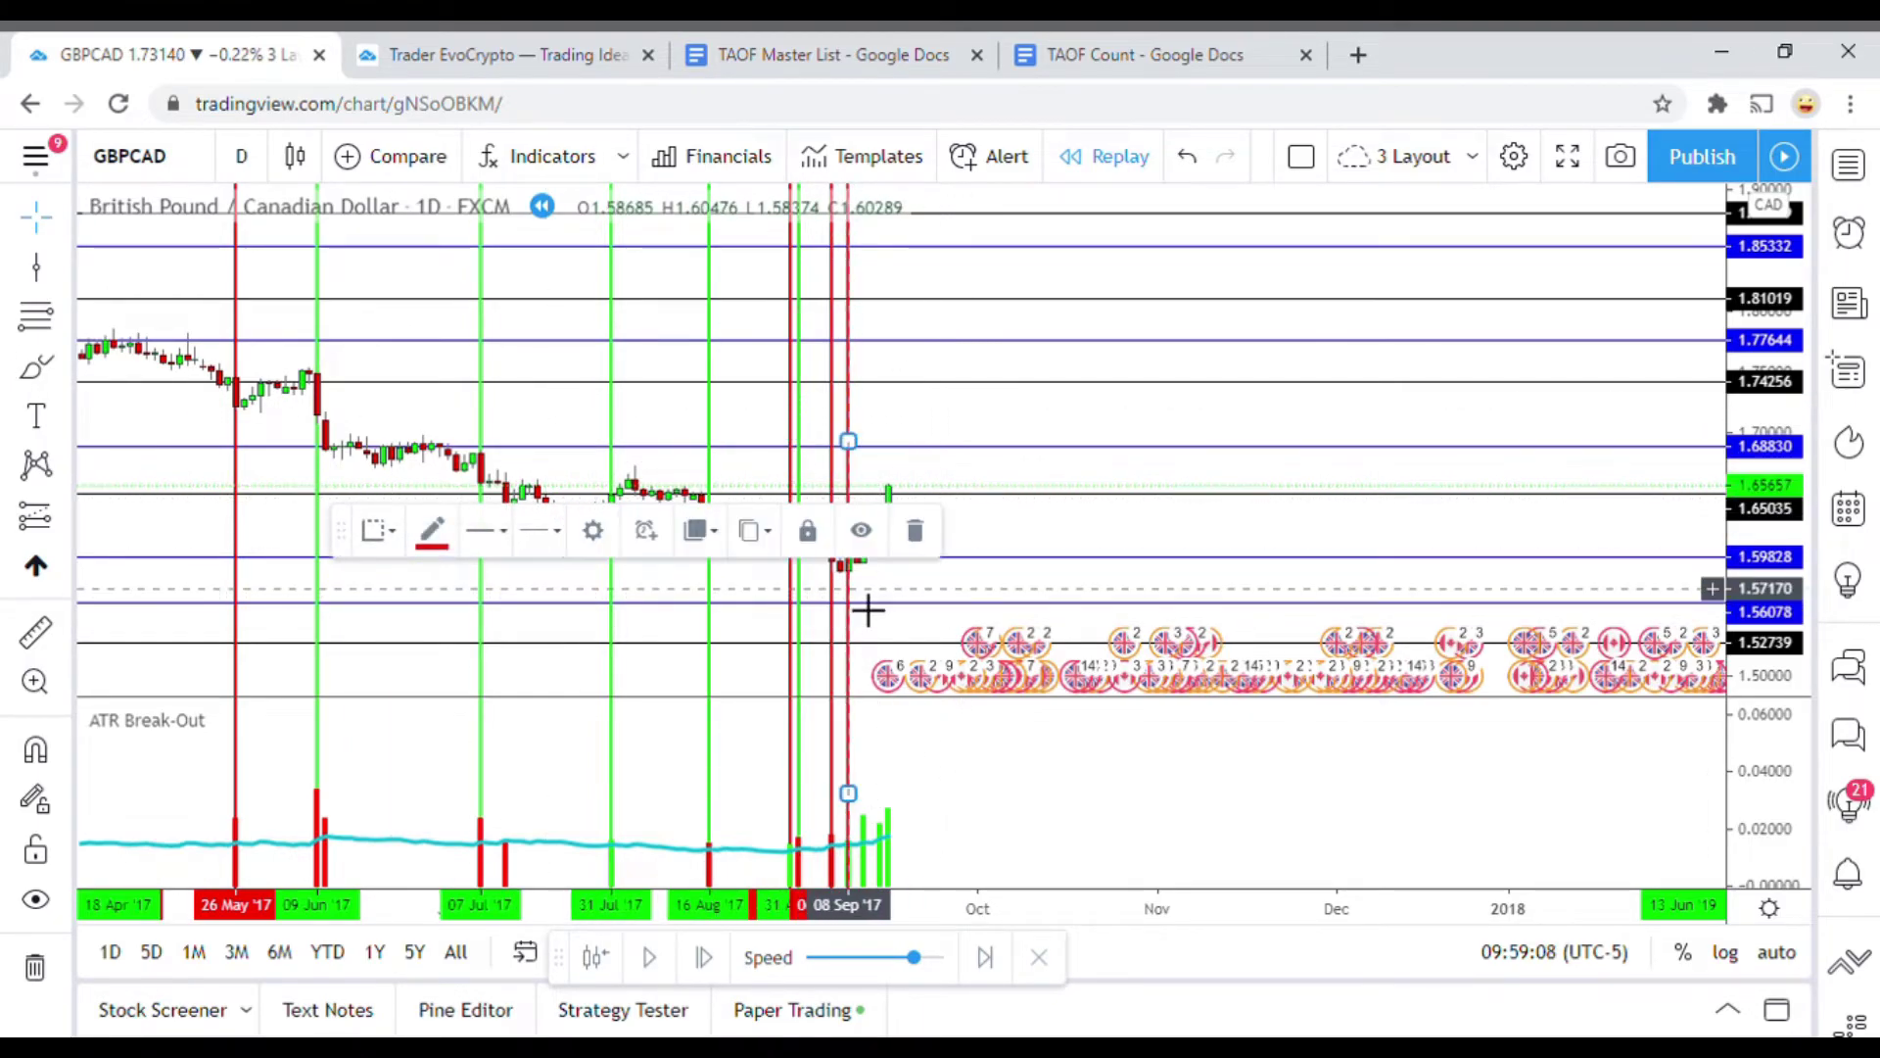
left_click(432, 532)
left_click(529, 610)
left_click(960, 560)
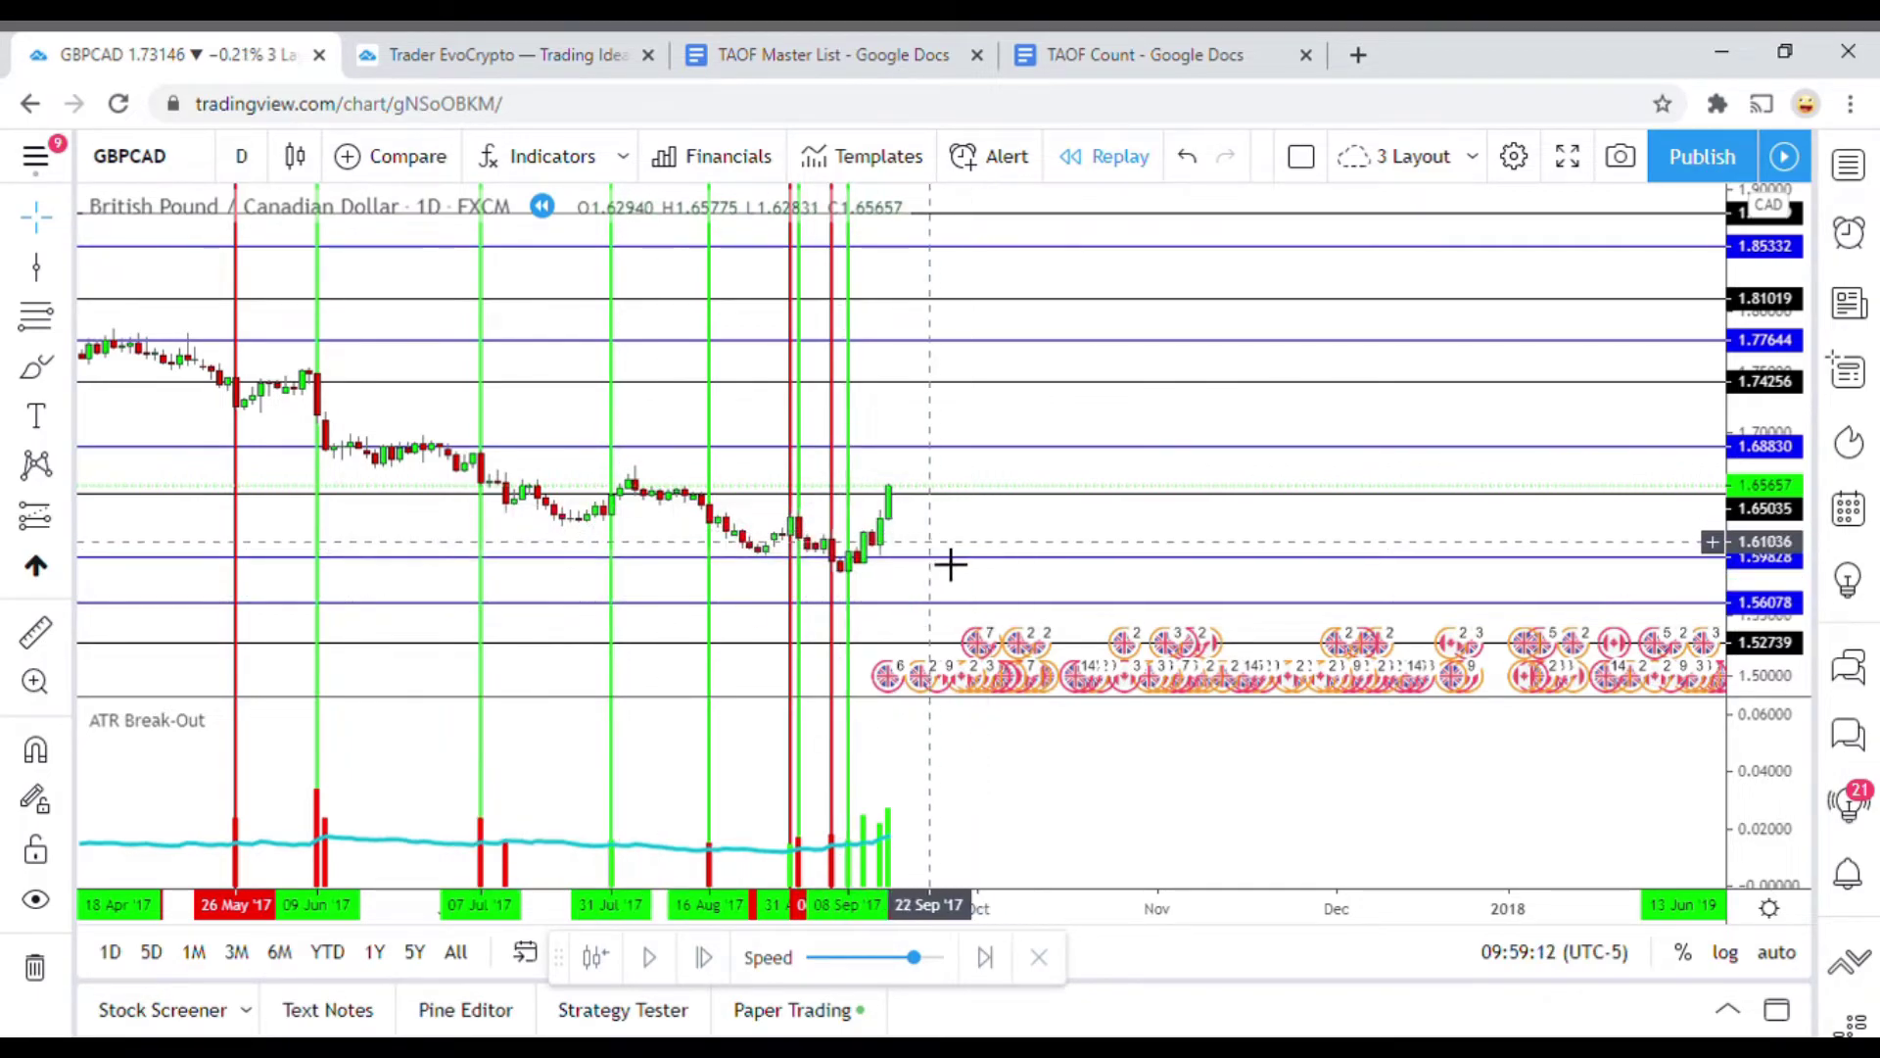
left_click(880, 548)
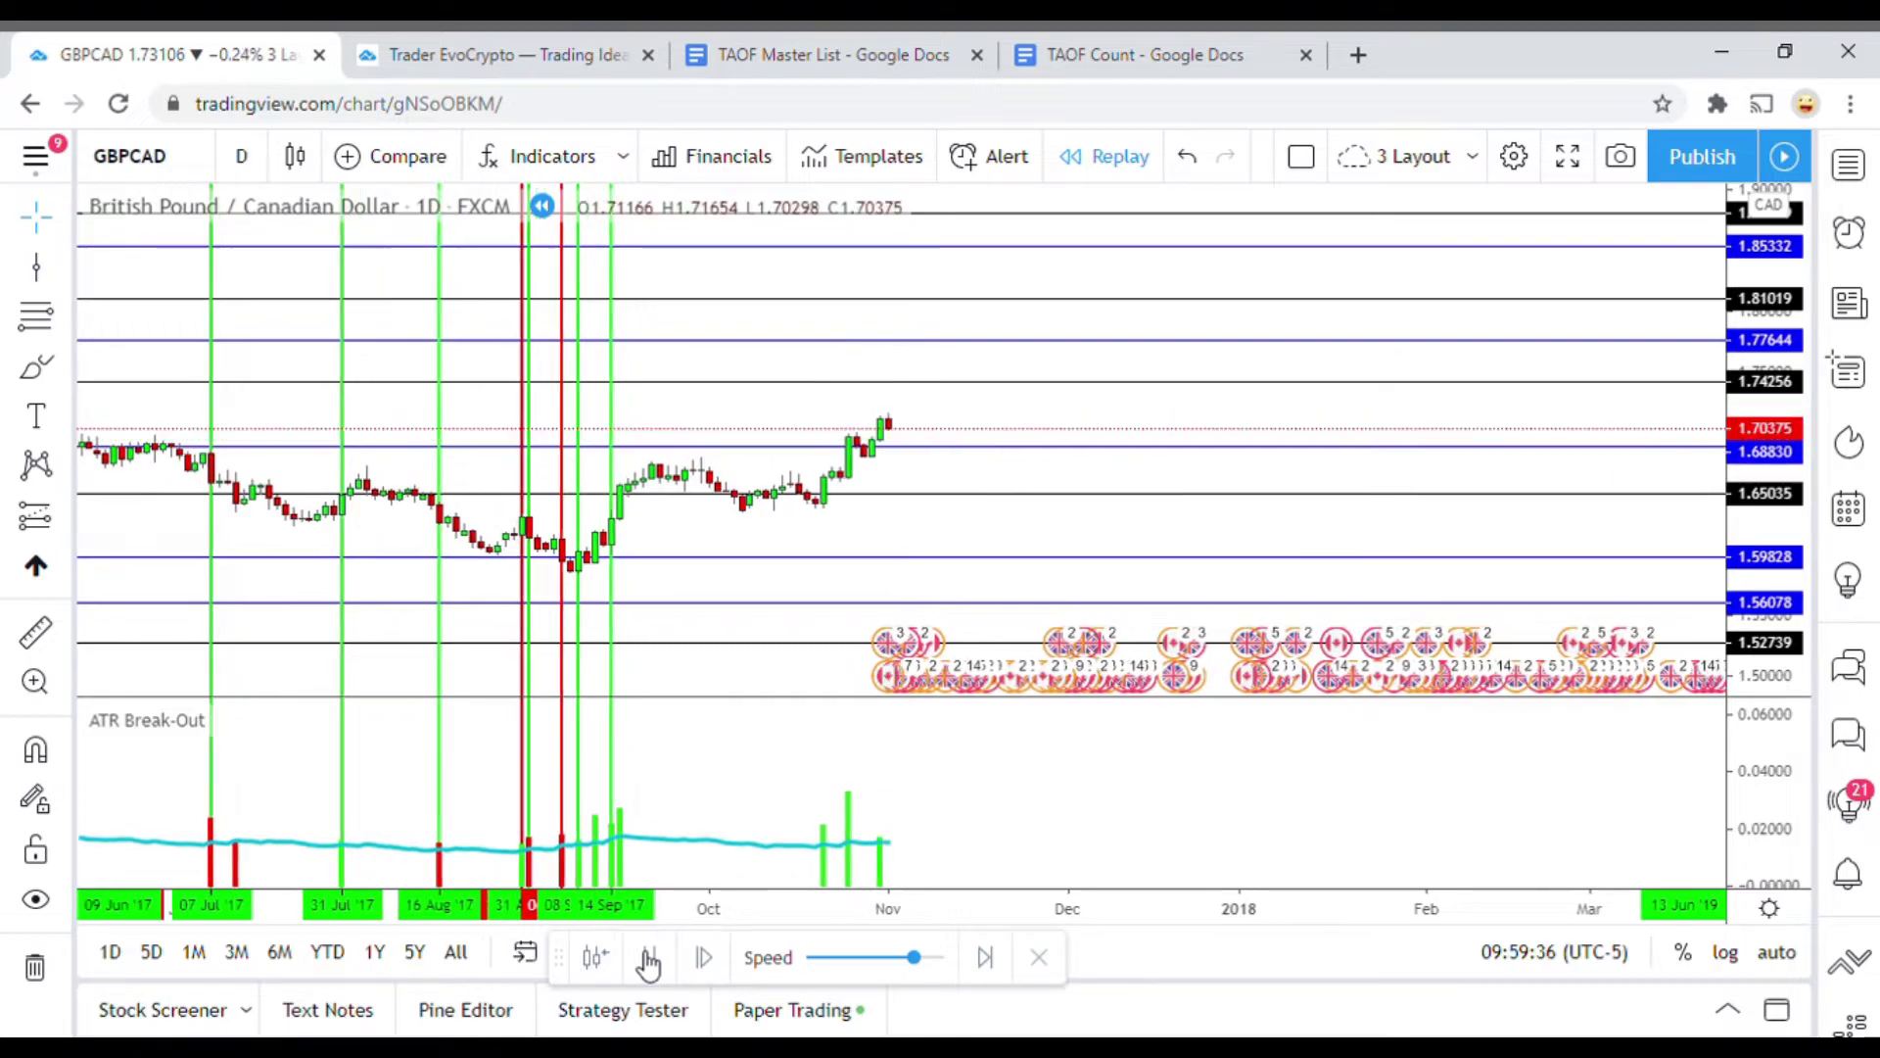
Pause the replay in early November 2017 and mark the 20 October break-out candle with a green vertical line
left_click(648, 958)
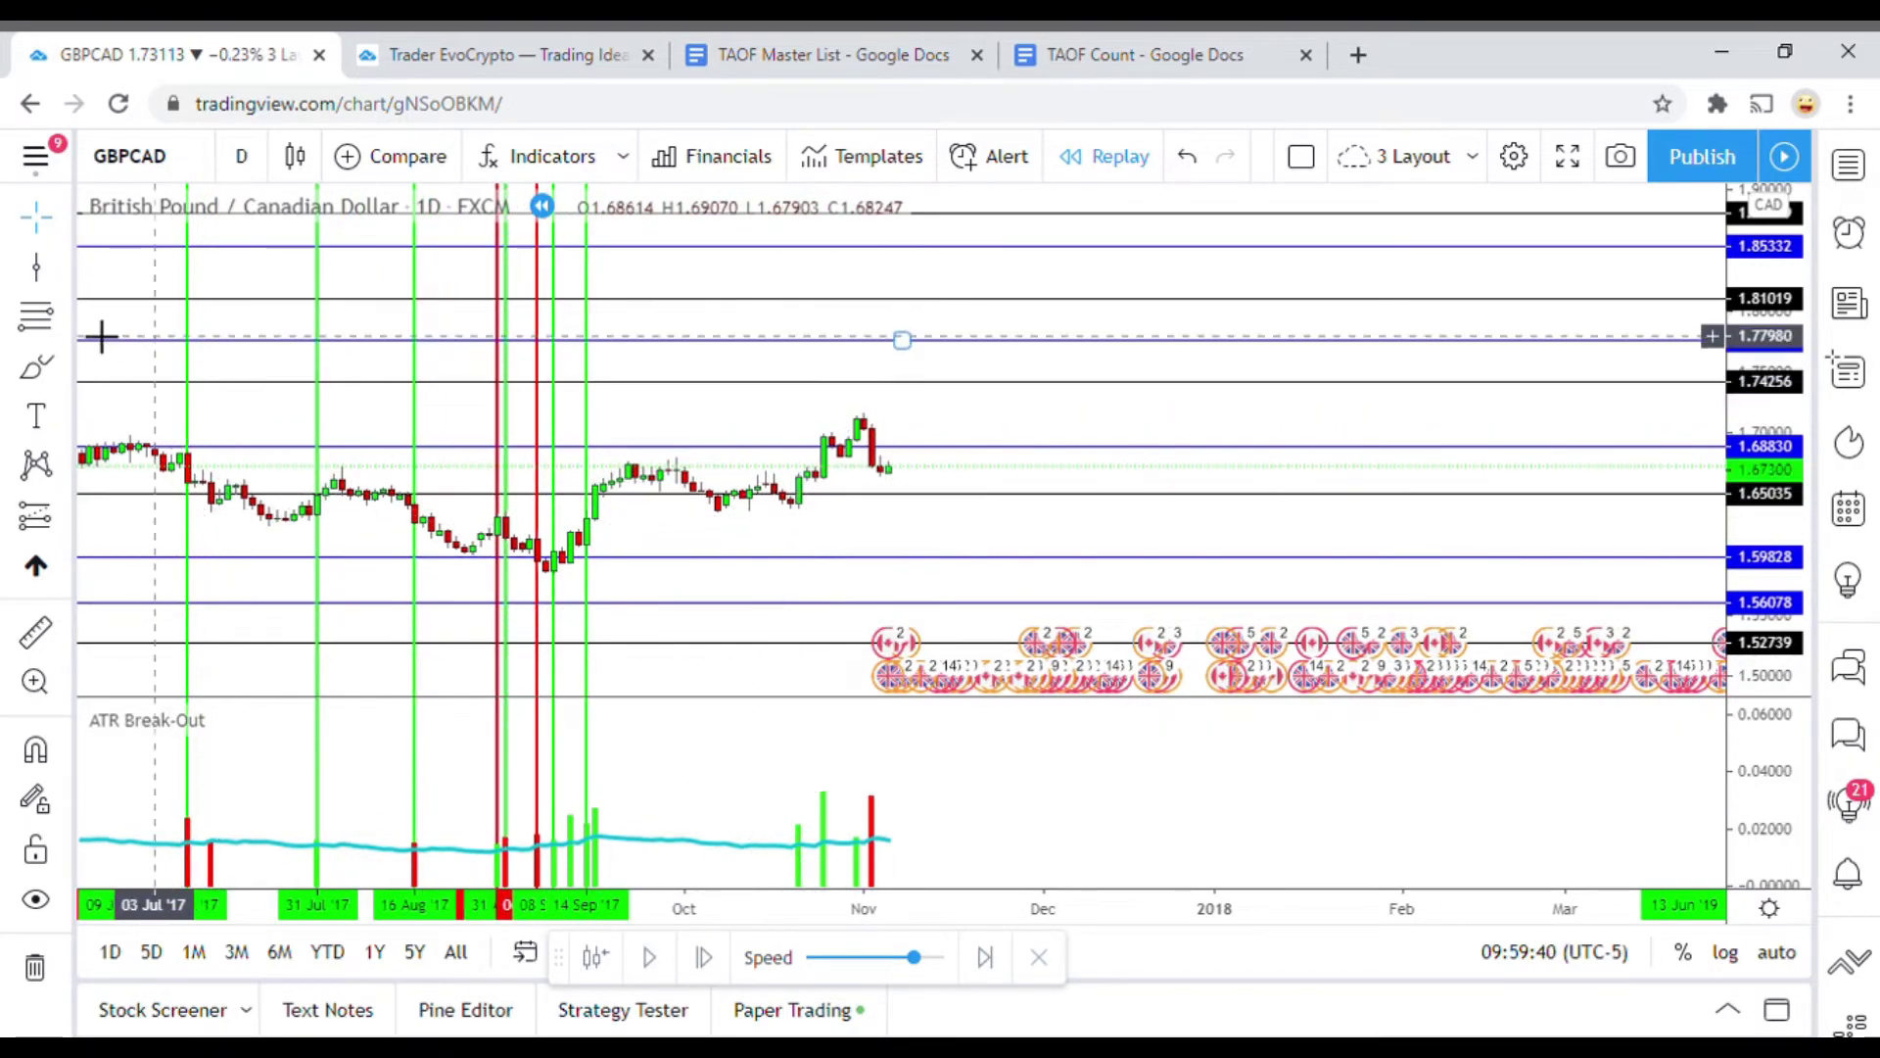
left_click(35, 265)
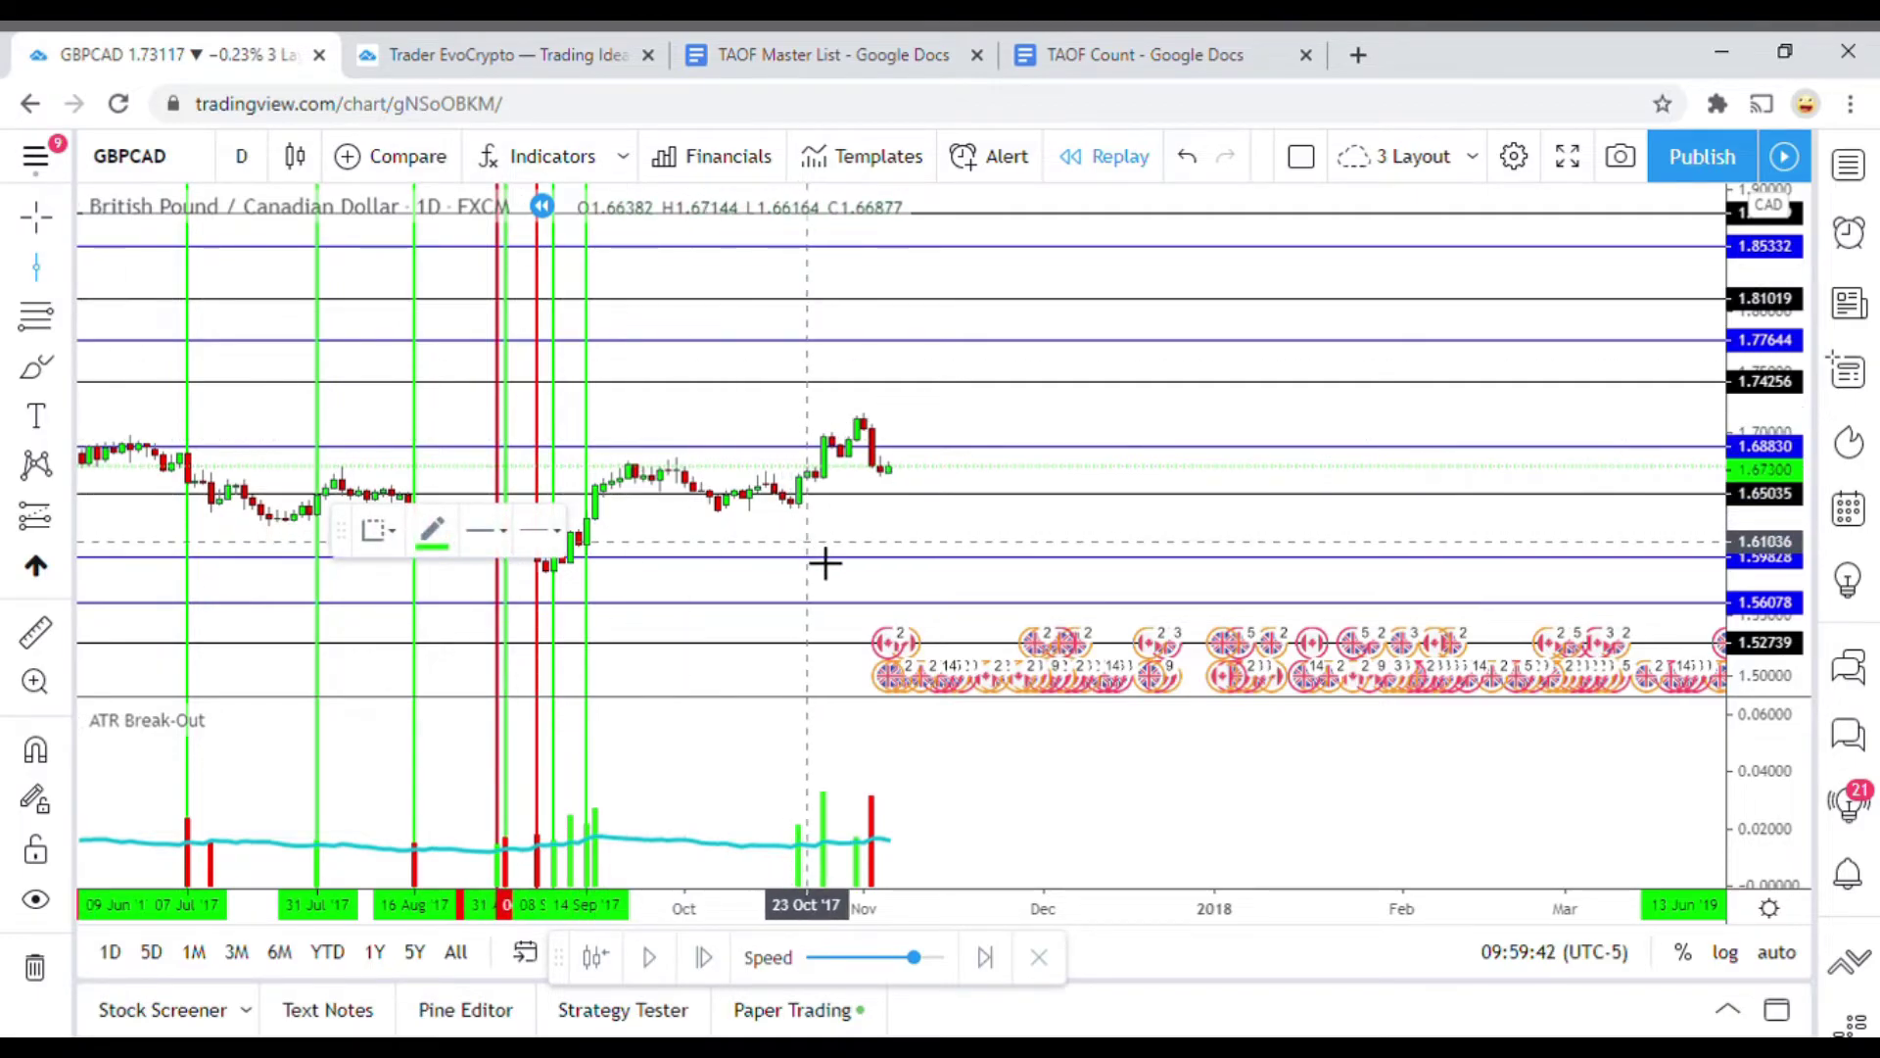
left_click(823, 558)
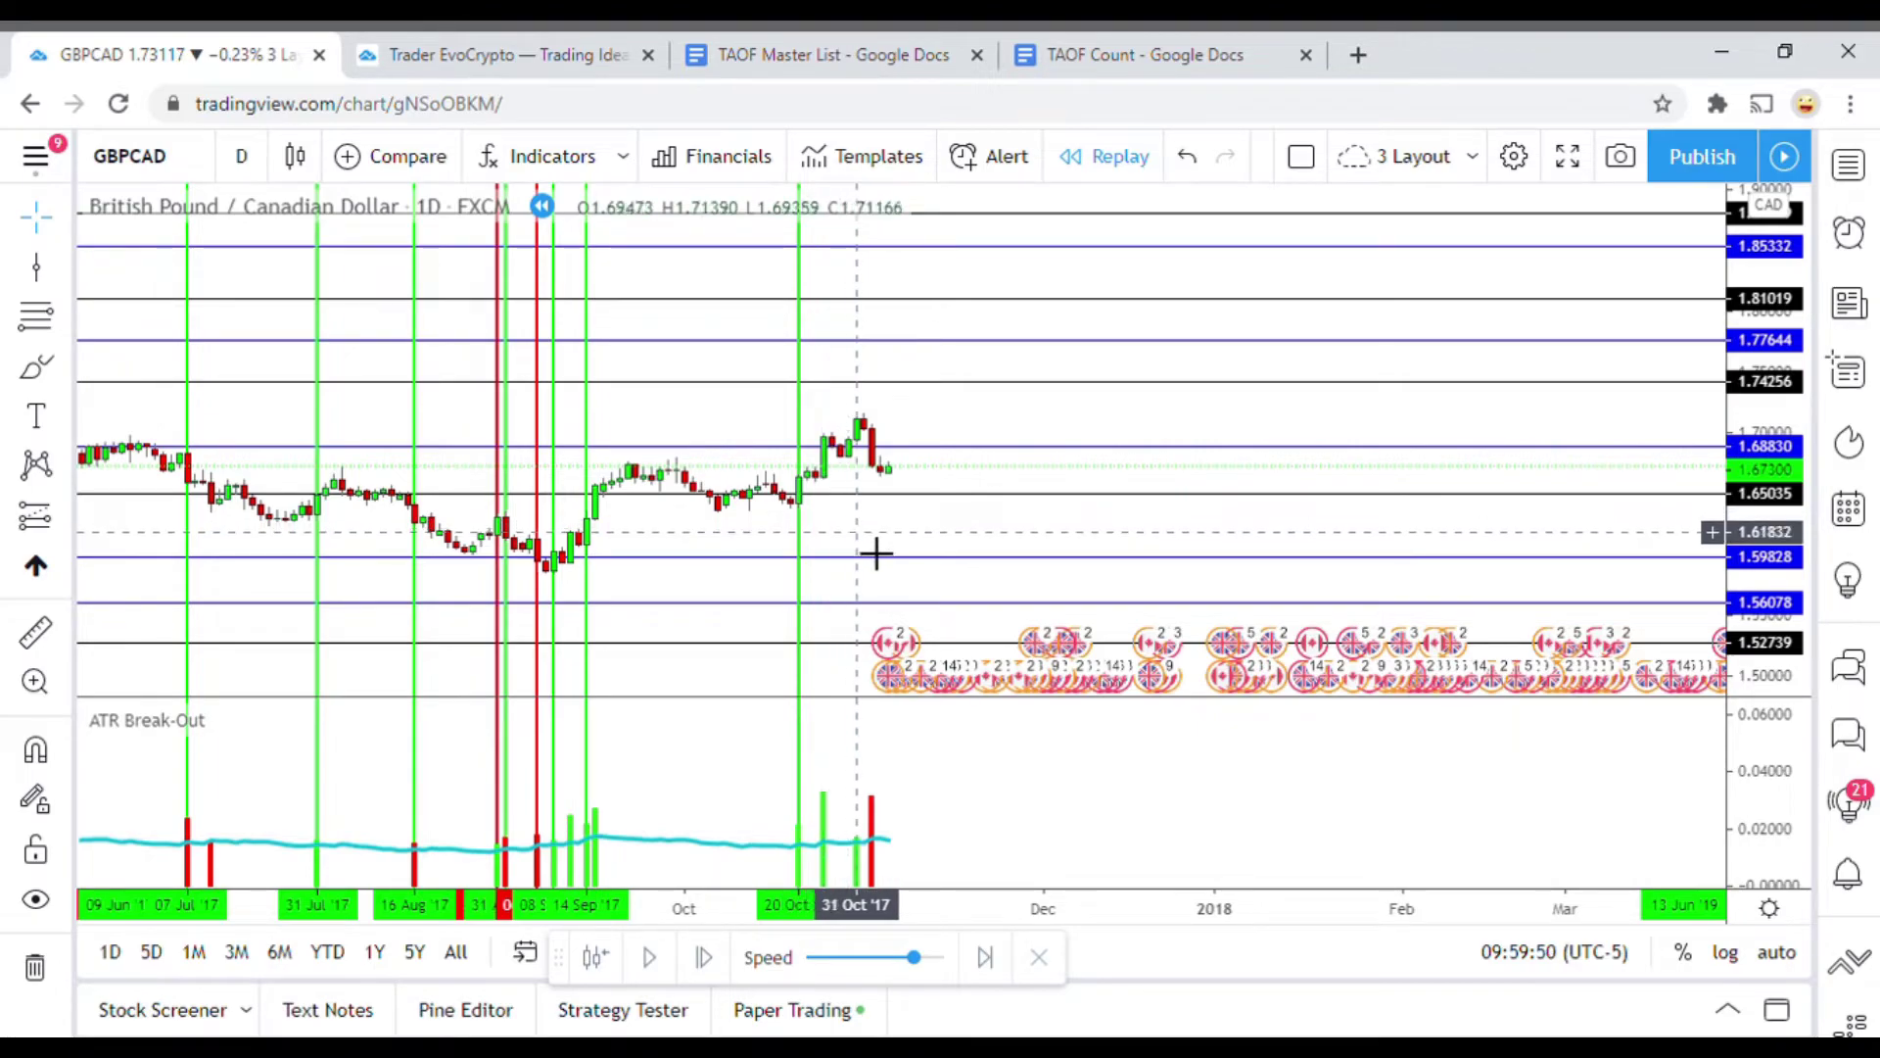
Mark the 31 October 2017 break-out candle with a red vertical line and clear the selection
left_click(36, 266)
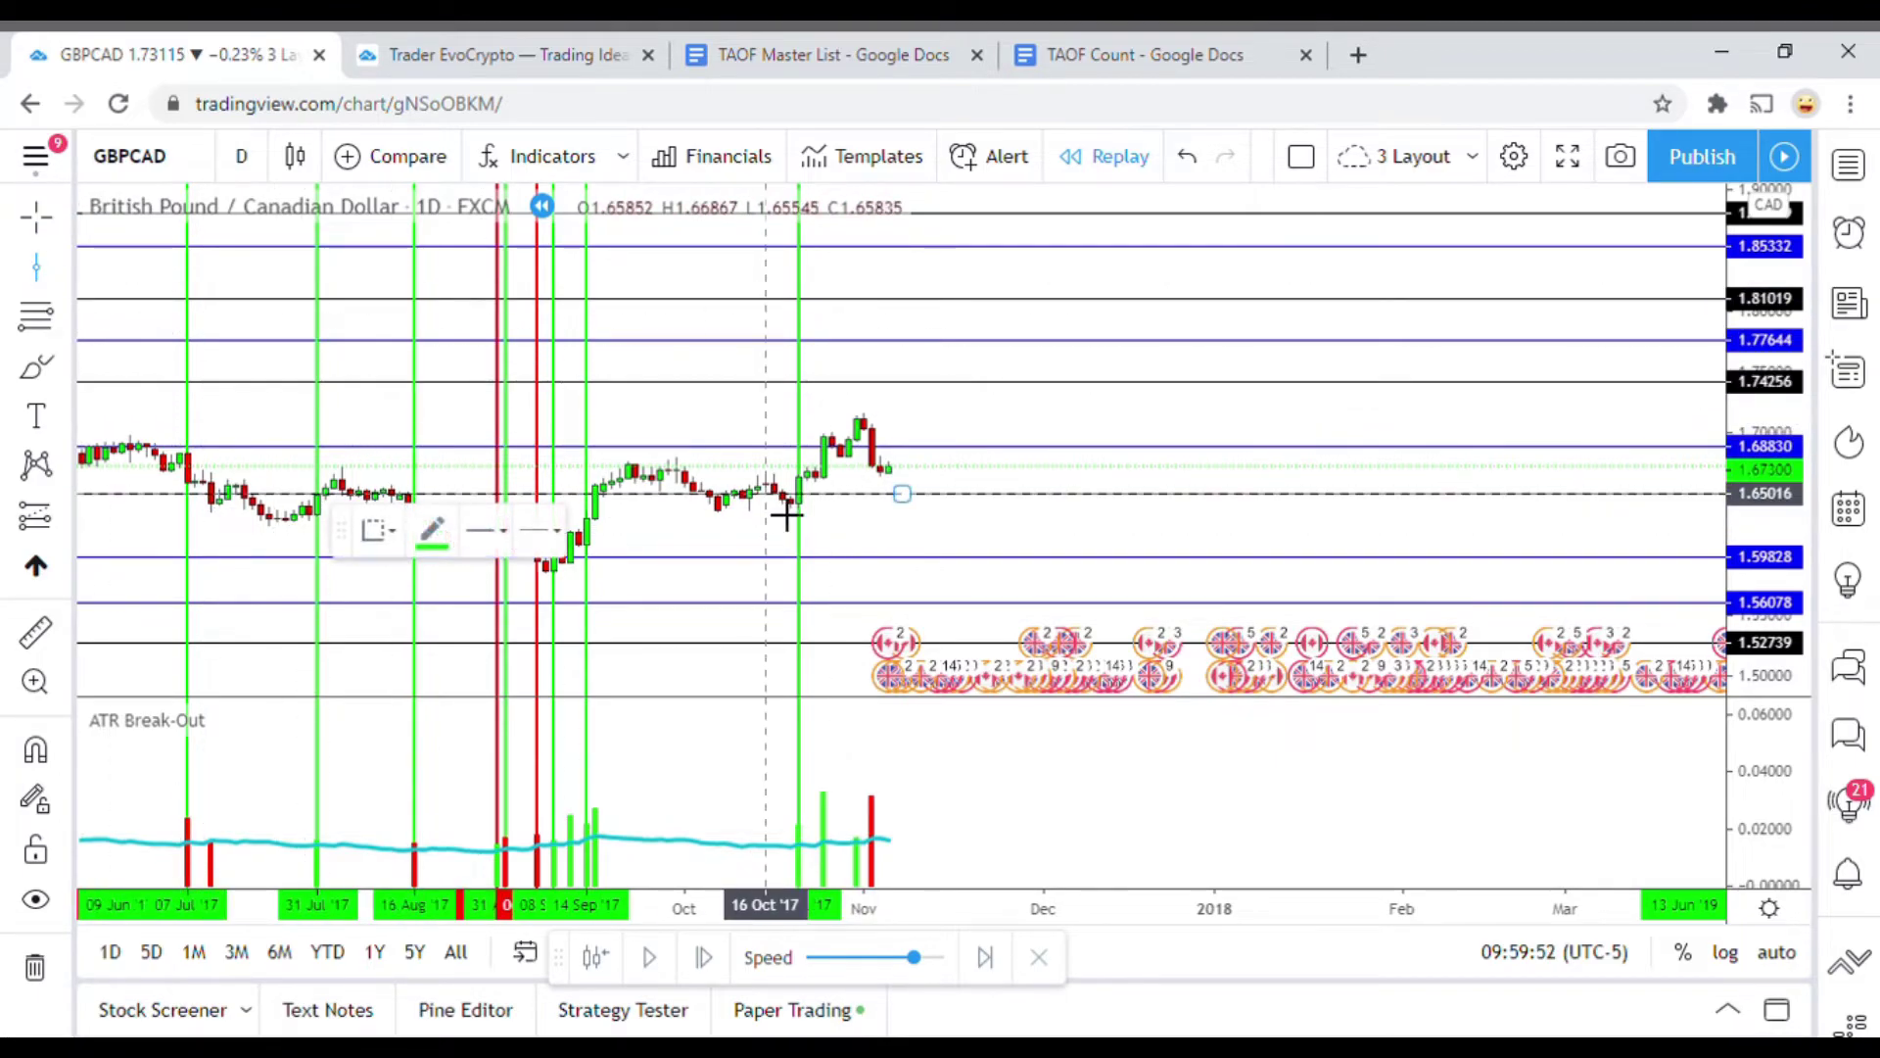
left_click(878, 531)
left_click(432, 532)
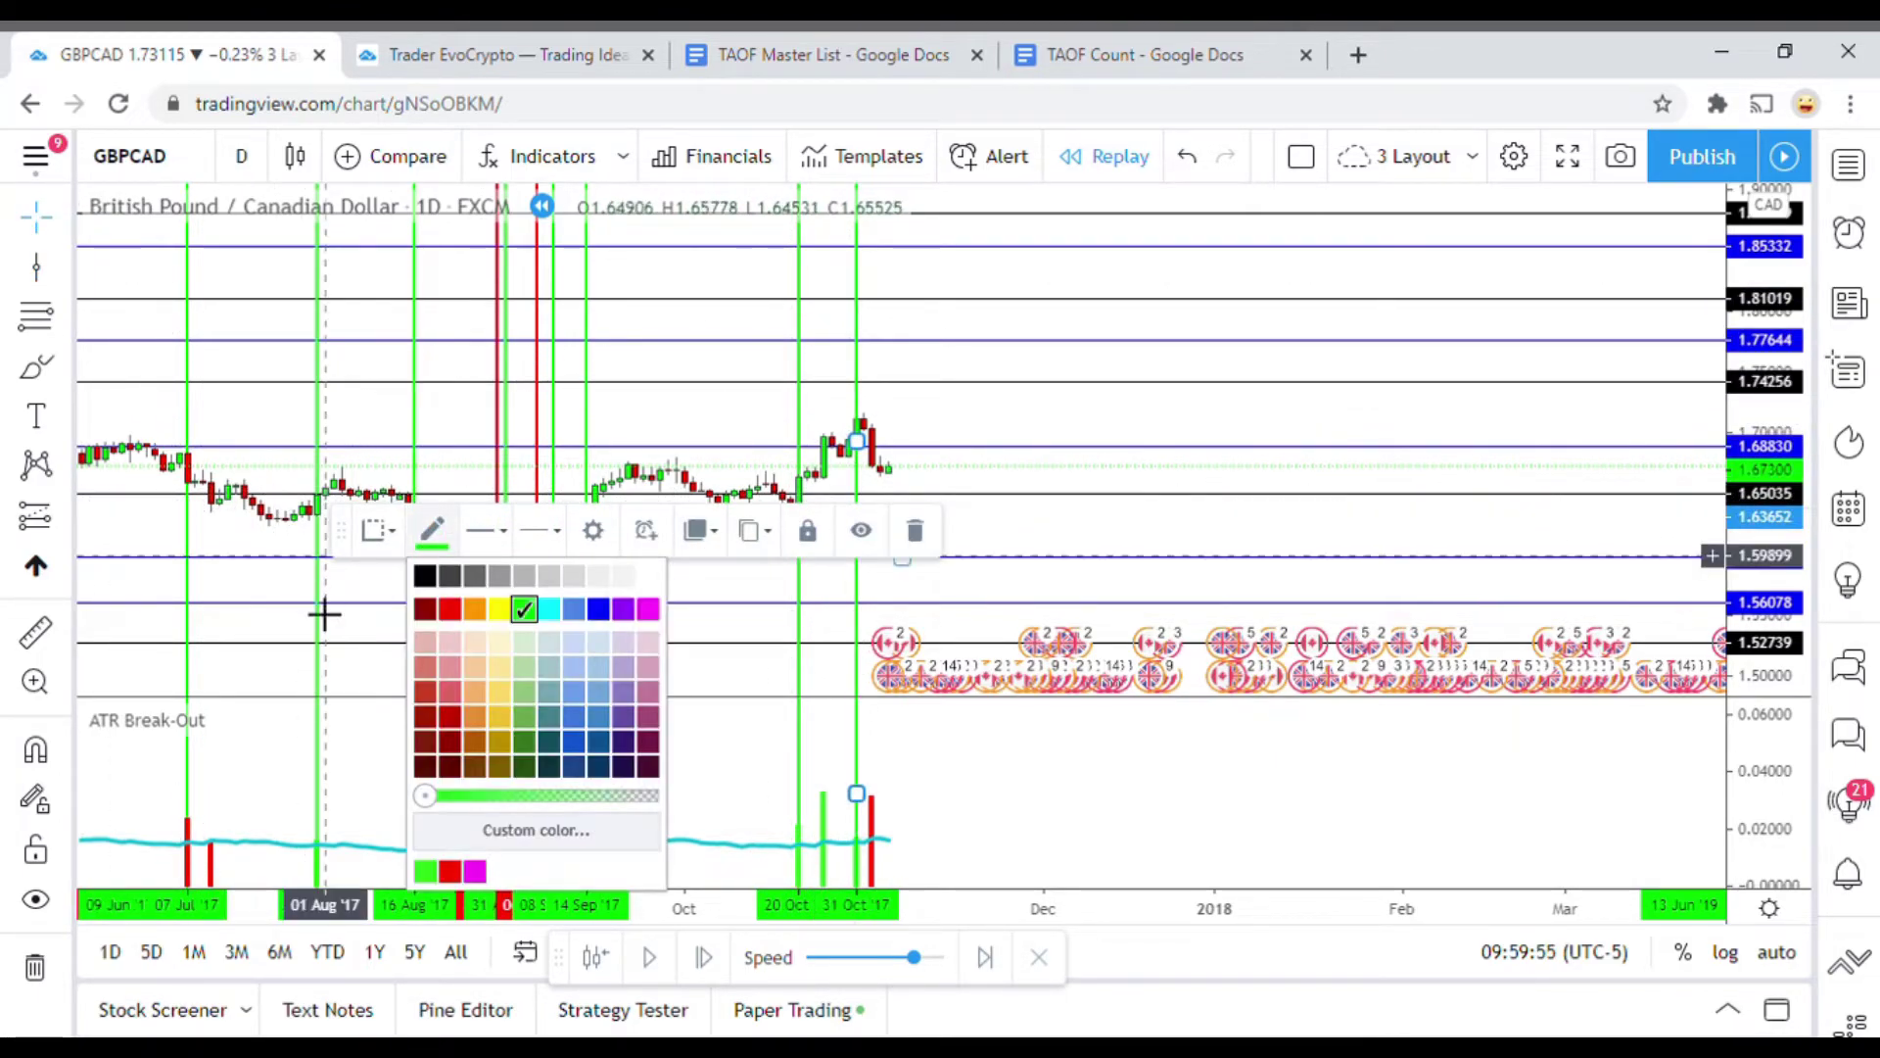
left_click(460, 619)
left_click(1041, 539)
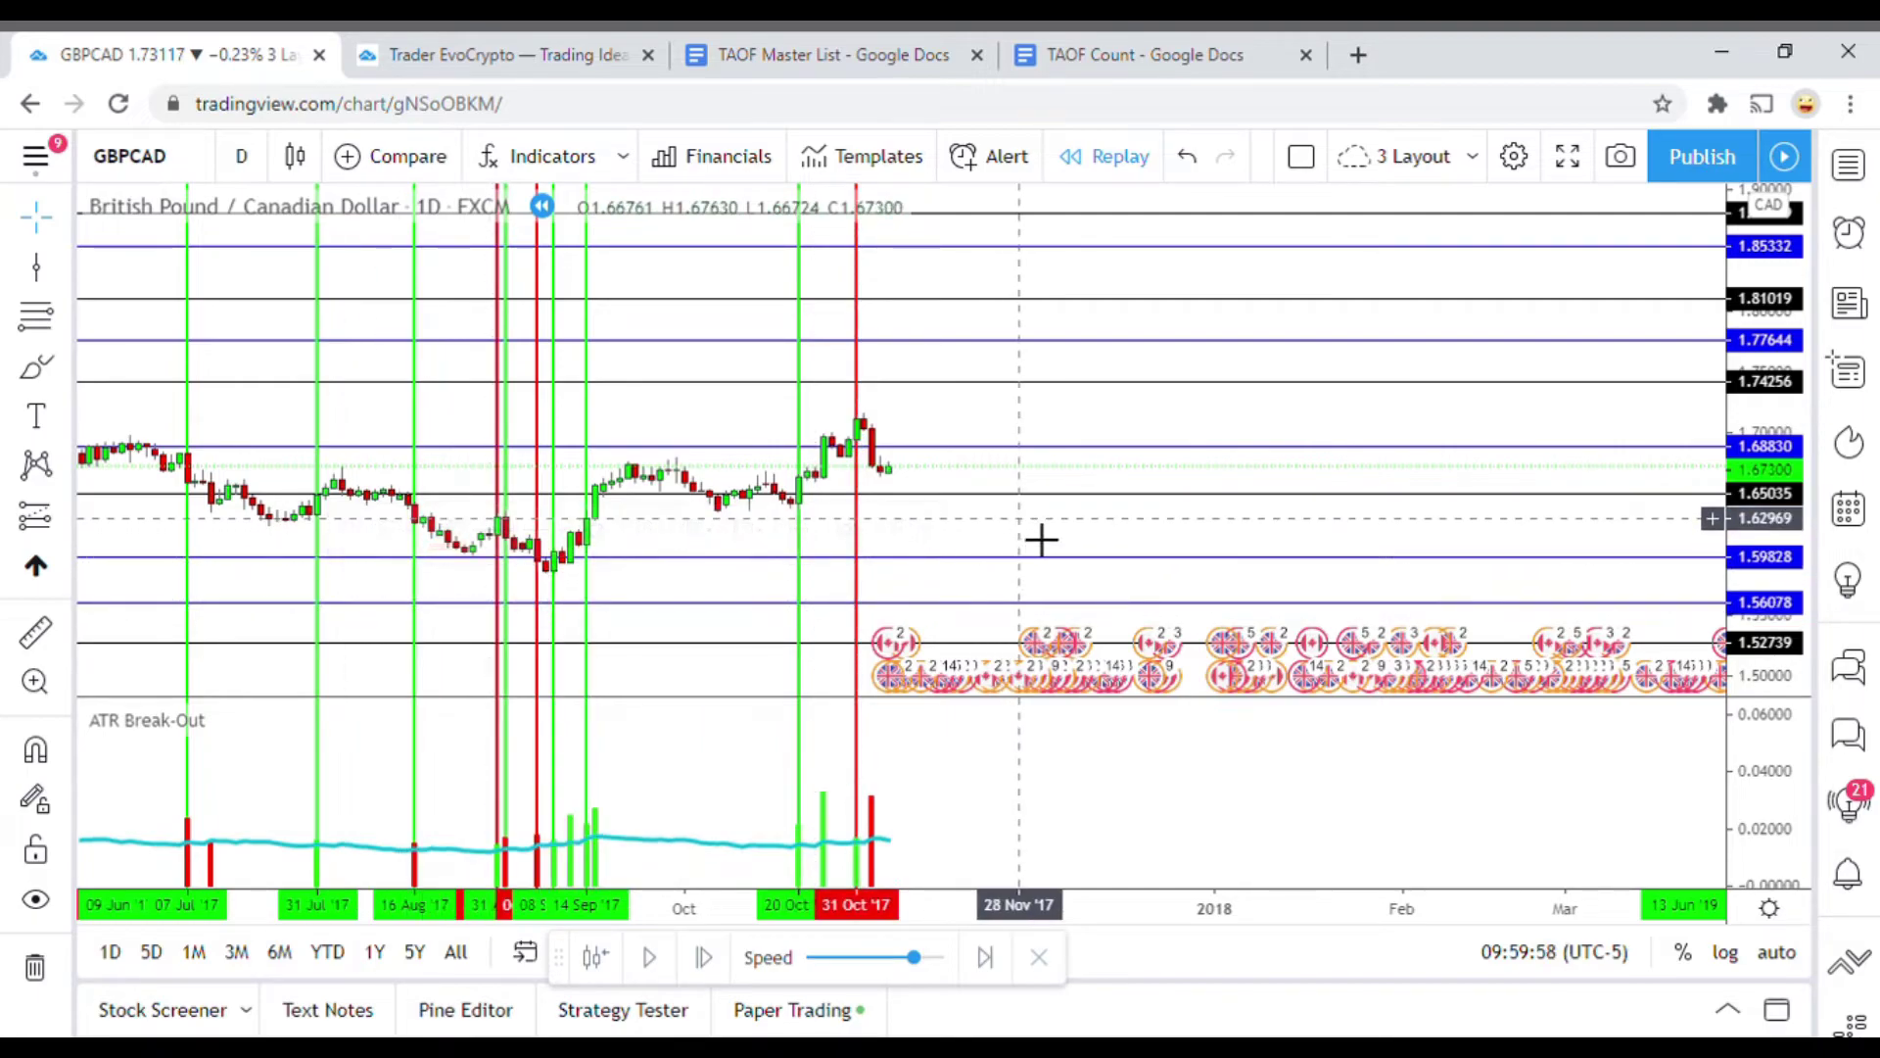
Advance the replay to early December 2017, pause it, and measure the downward price move at the early-November candles
mouse_move(944, 537)
left_mouse_down()
mouse_move(942, 516)
mouse_move(945, 533)
left_mouse_up()
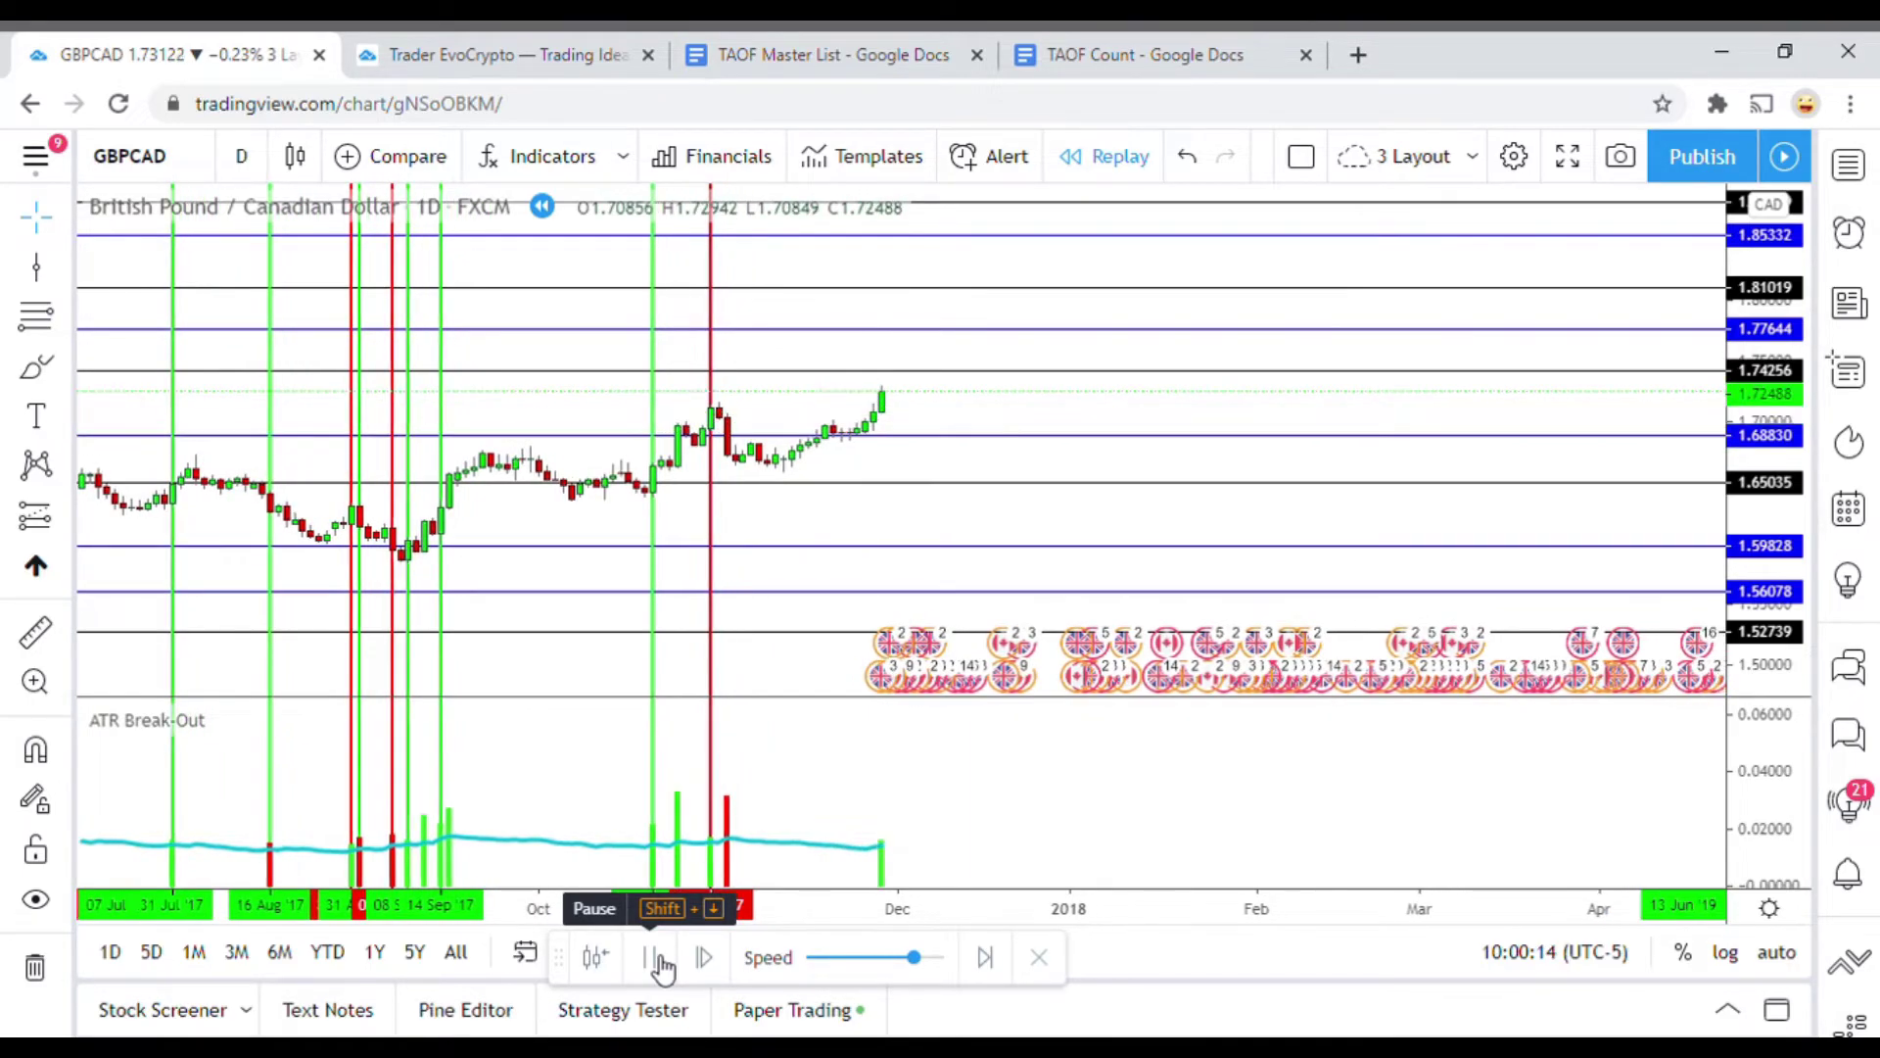
left_click(658, 960)
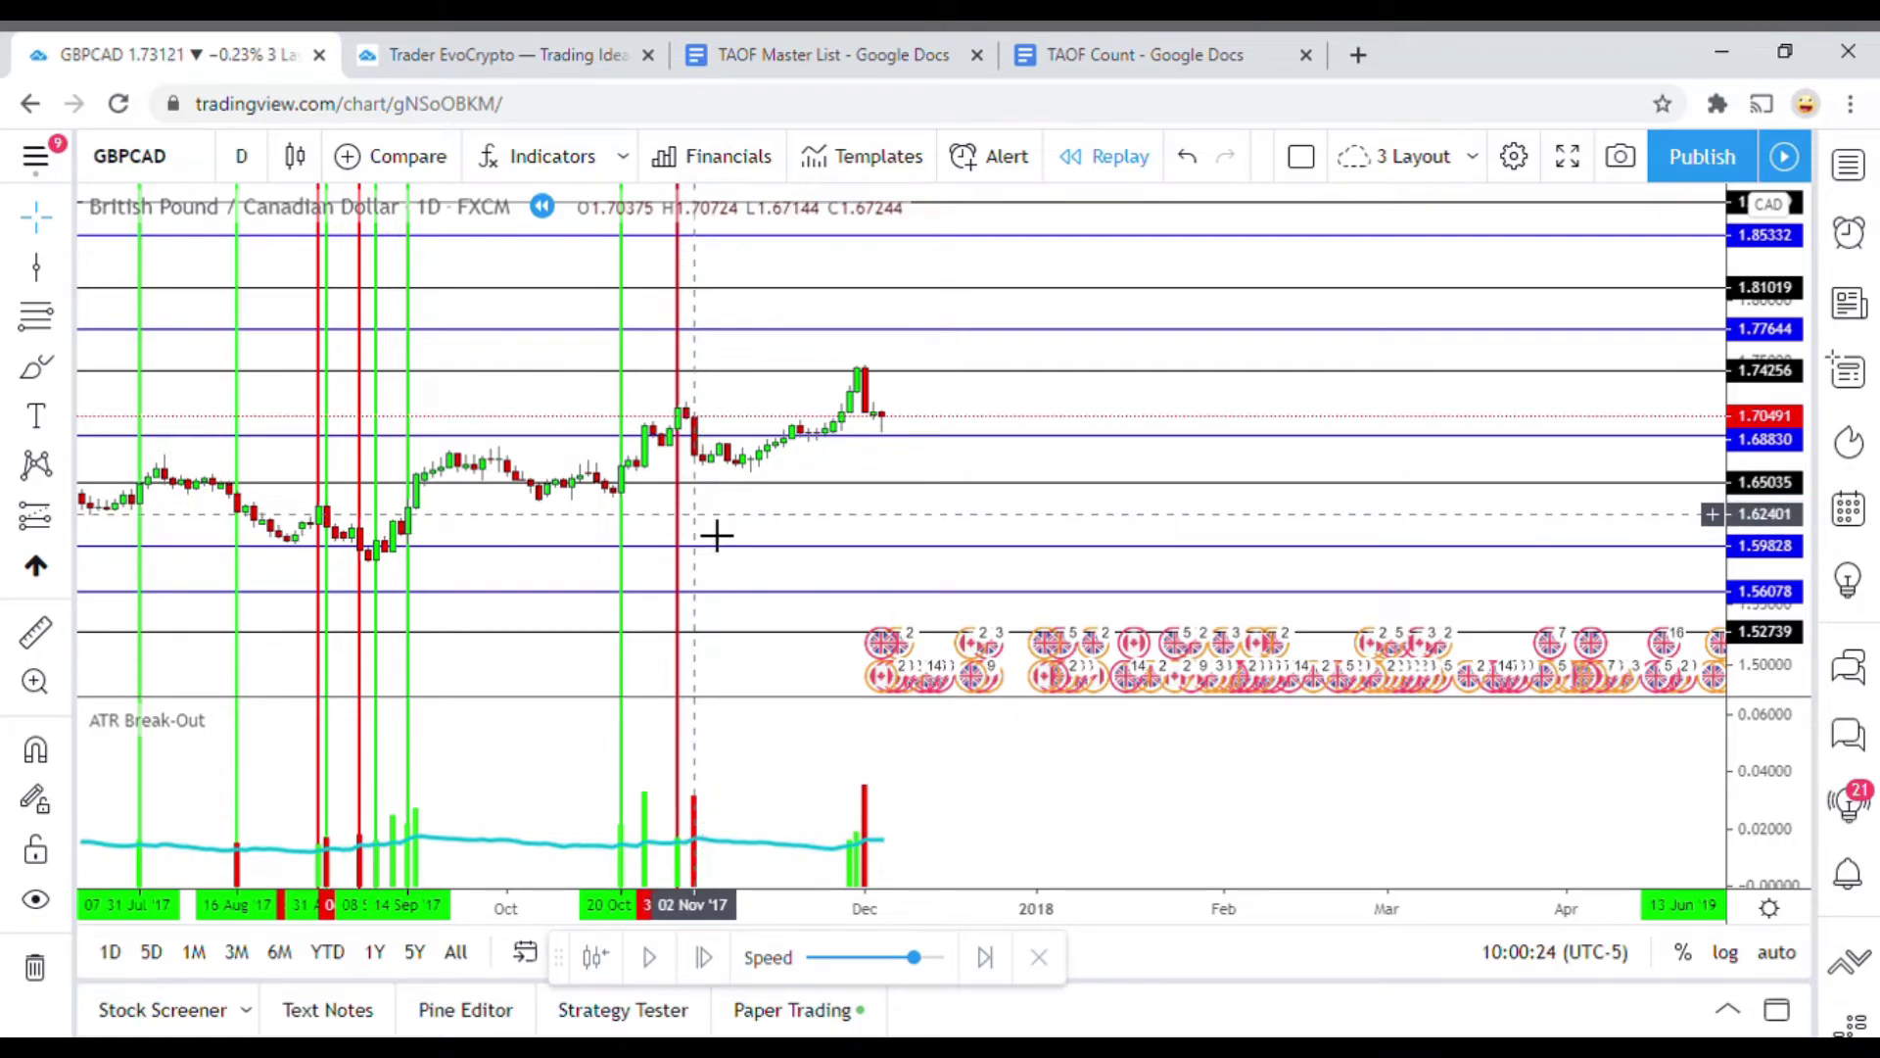
left_click(36, 634)
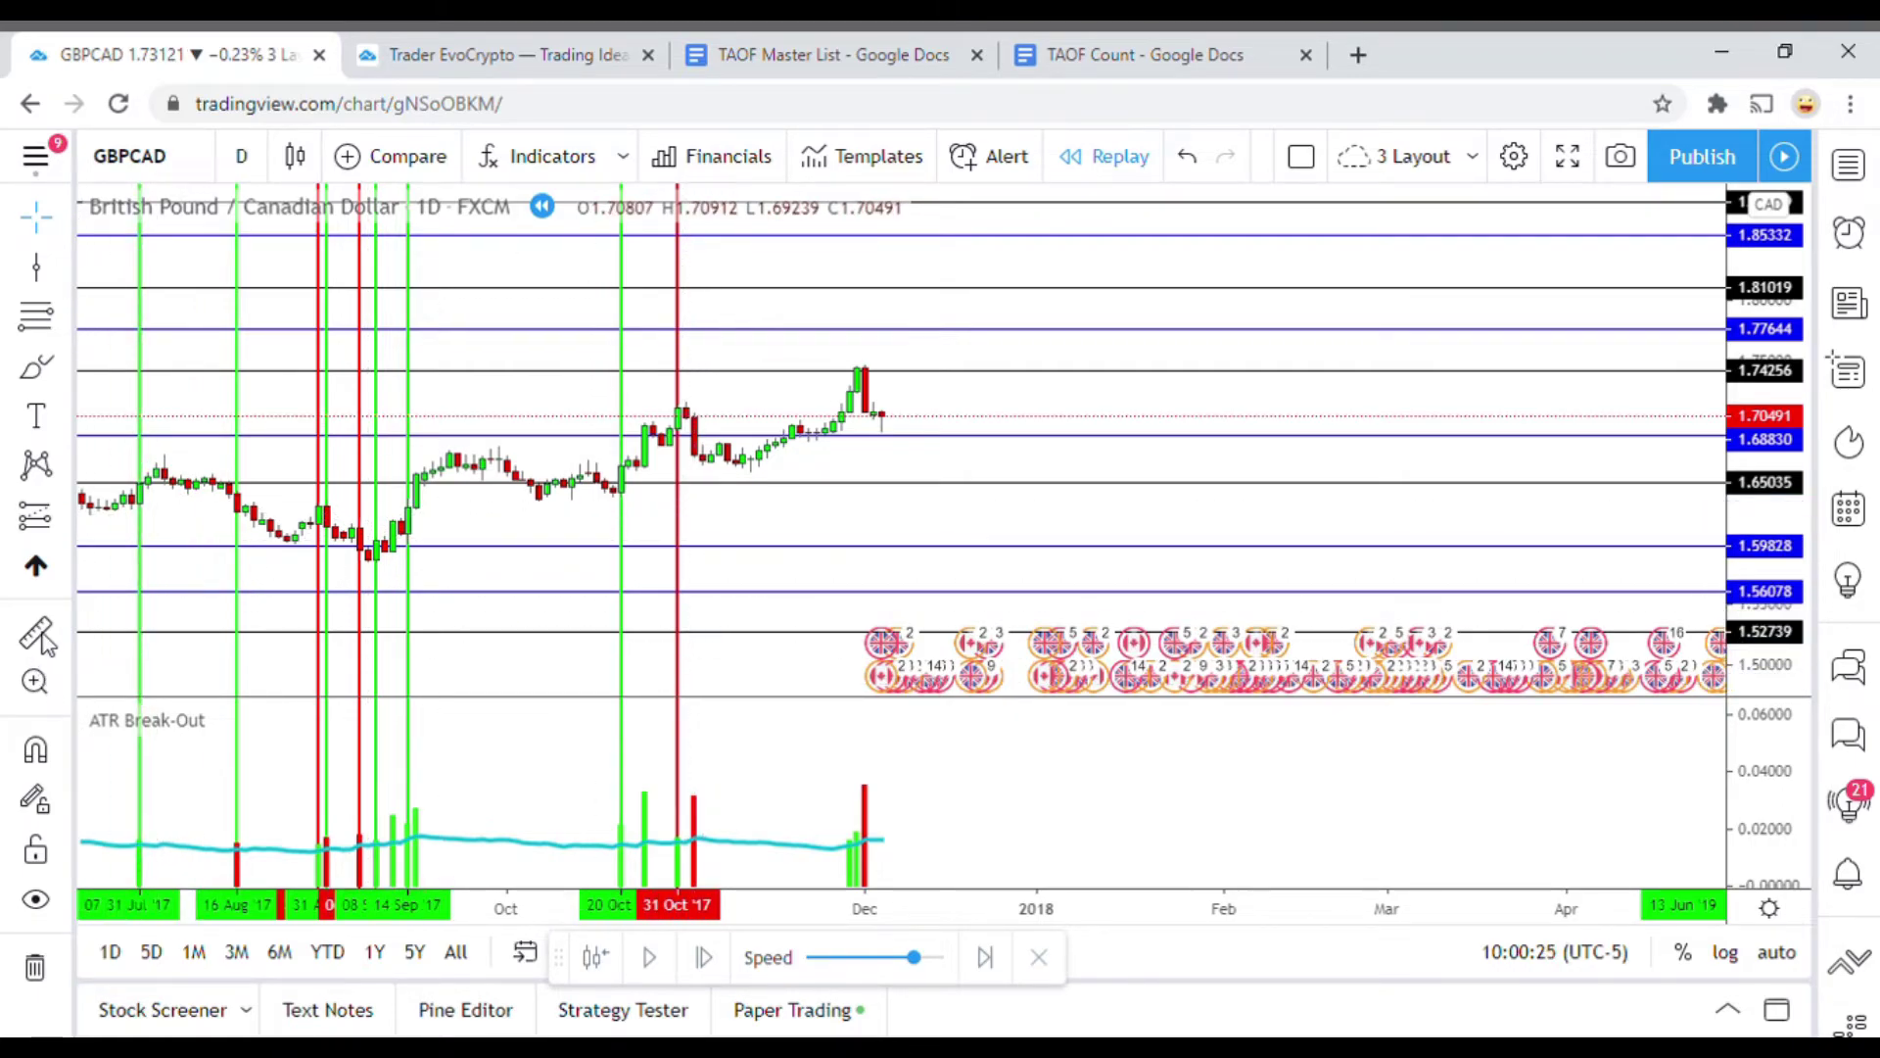
left_click(735, 475)
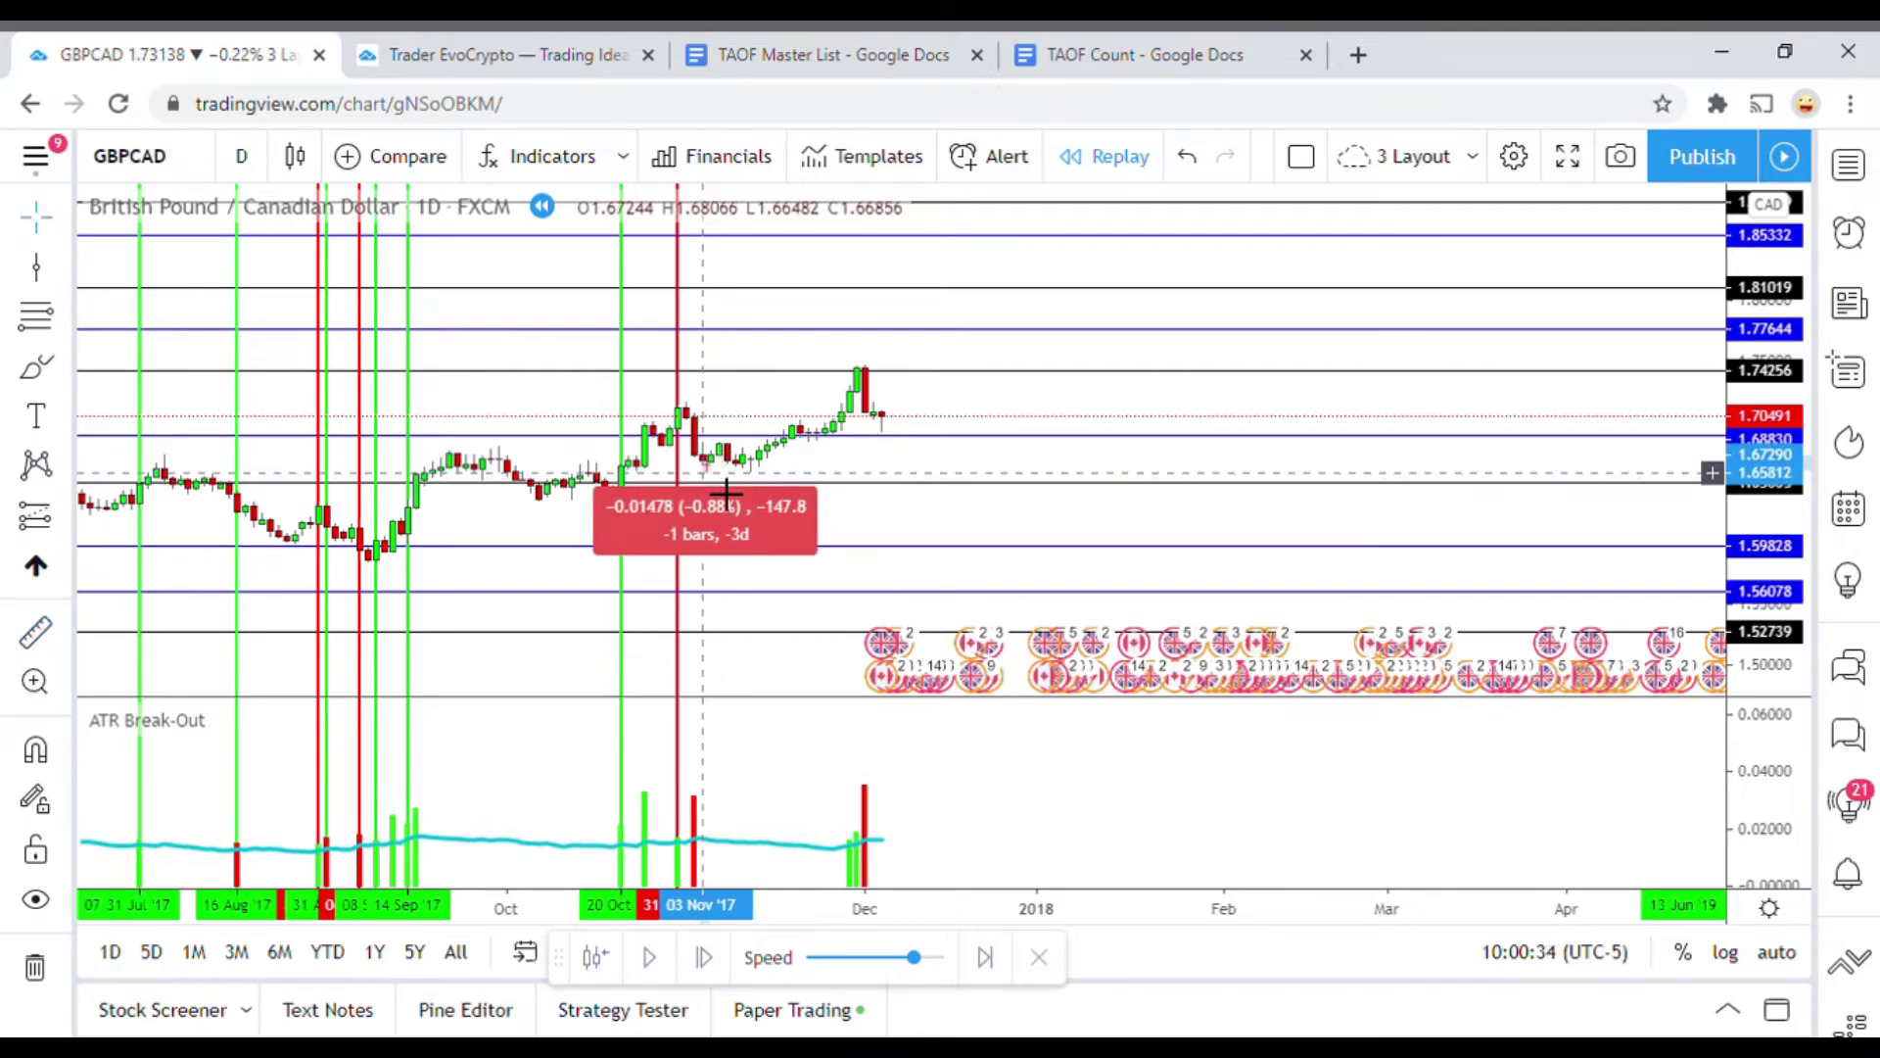
left_click(727, 495)
left_click(1009, 483)
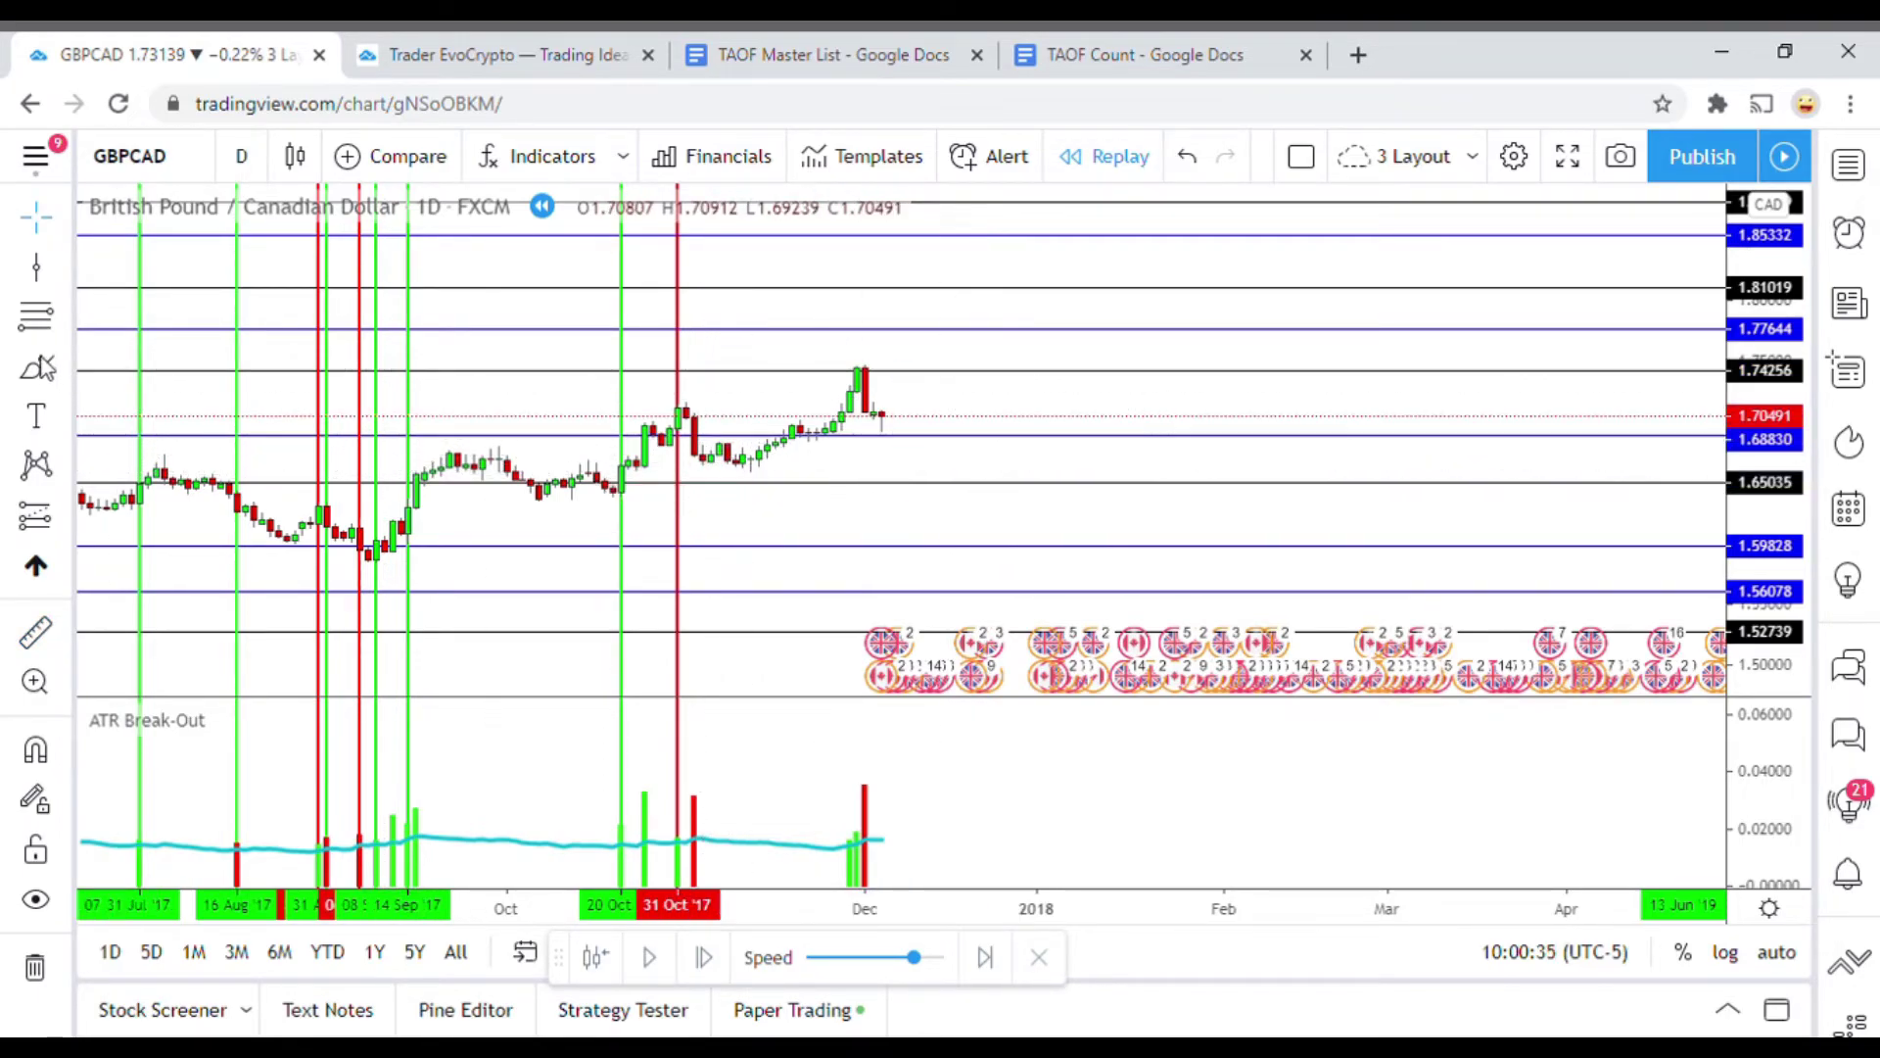
Mark the 2 November 2017 break-out candle with a green vertical line and clear the selection
left_click(37, 272)
left_click(698, 554)
left_click(438, 547)
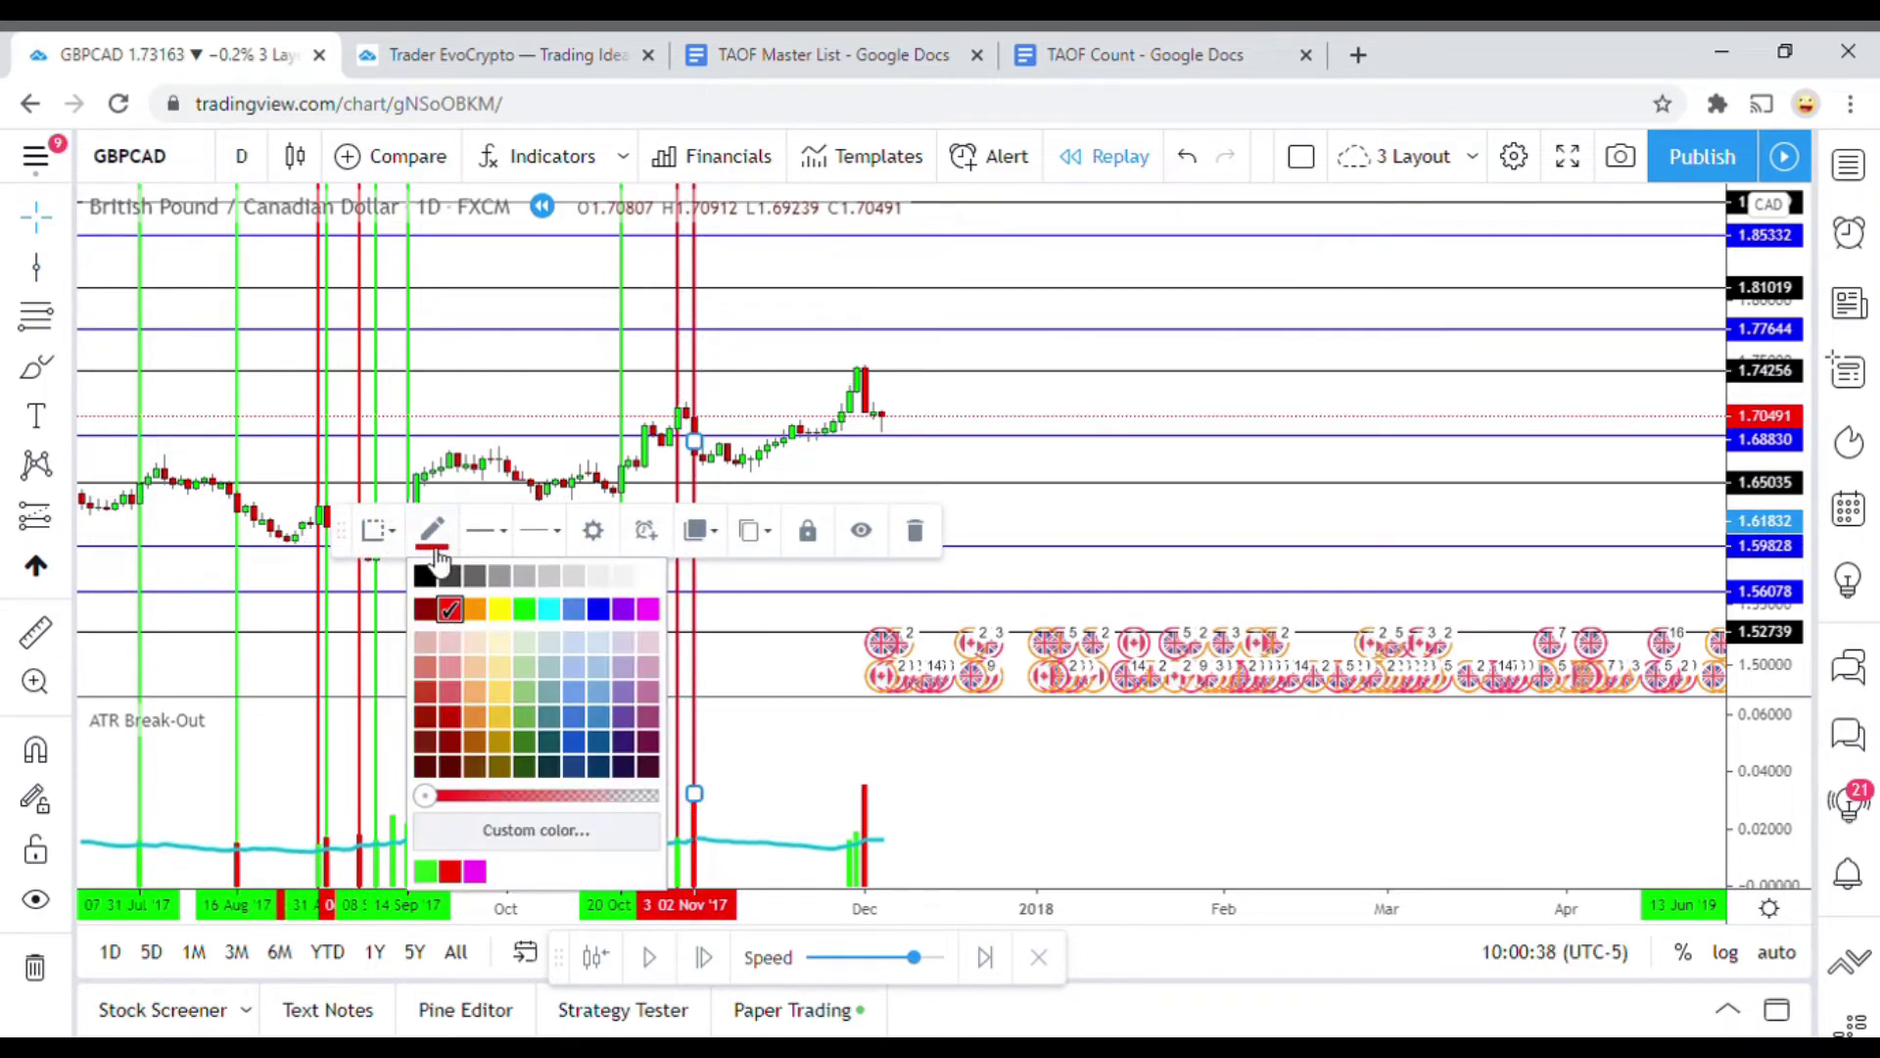
left_click(535, 617)
left_click(1054, 529)
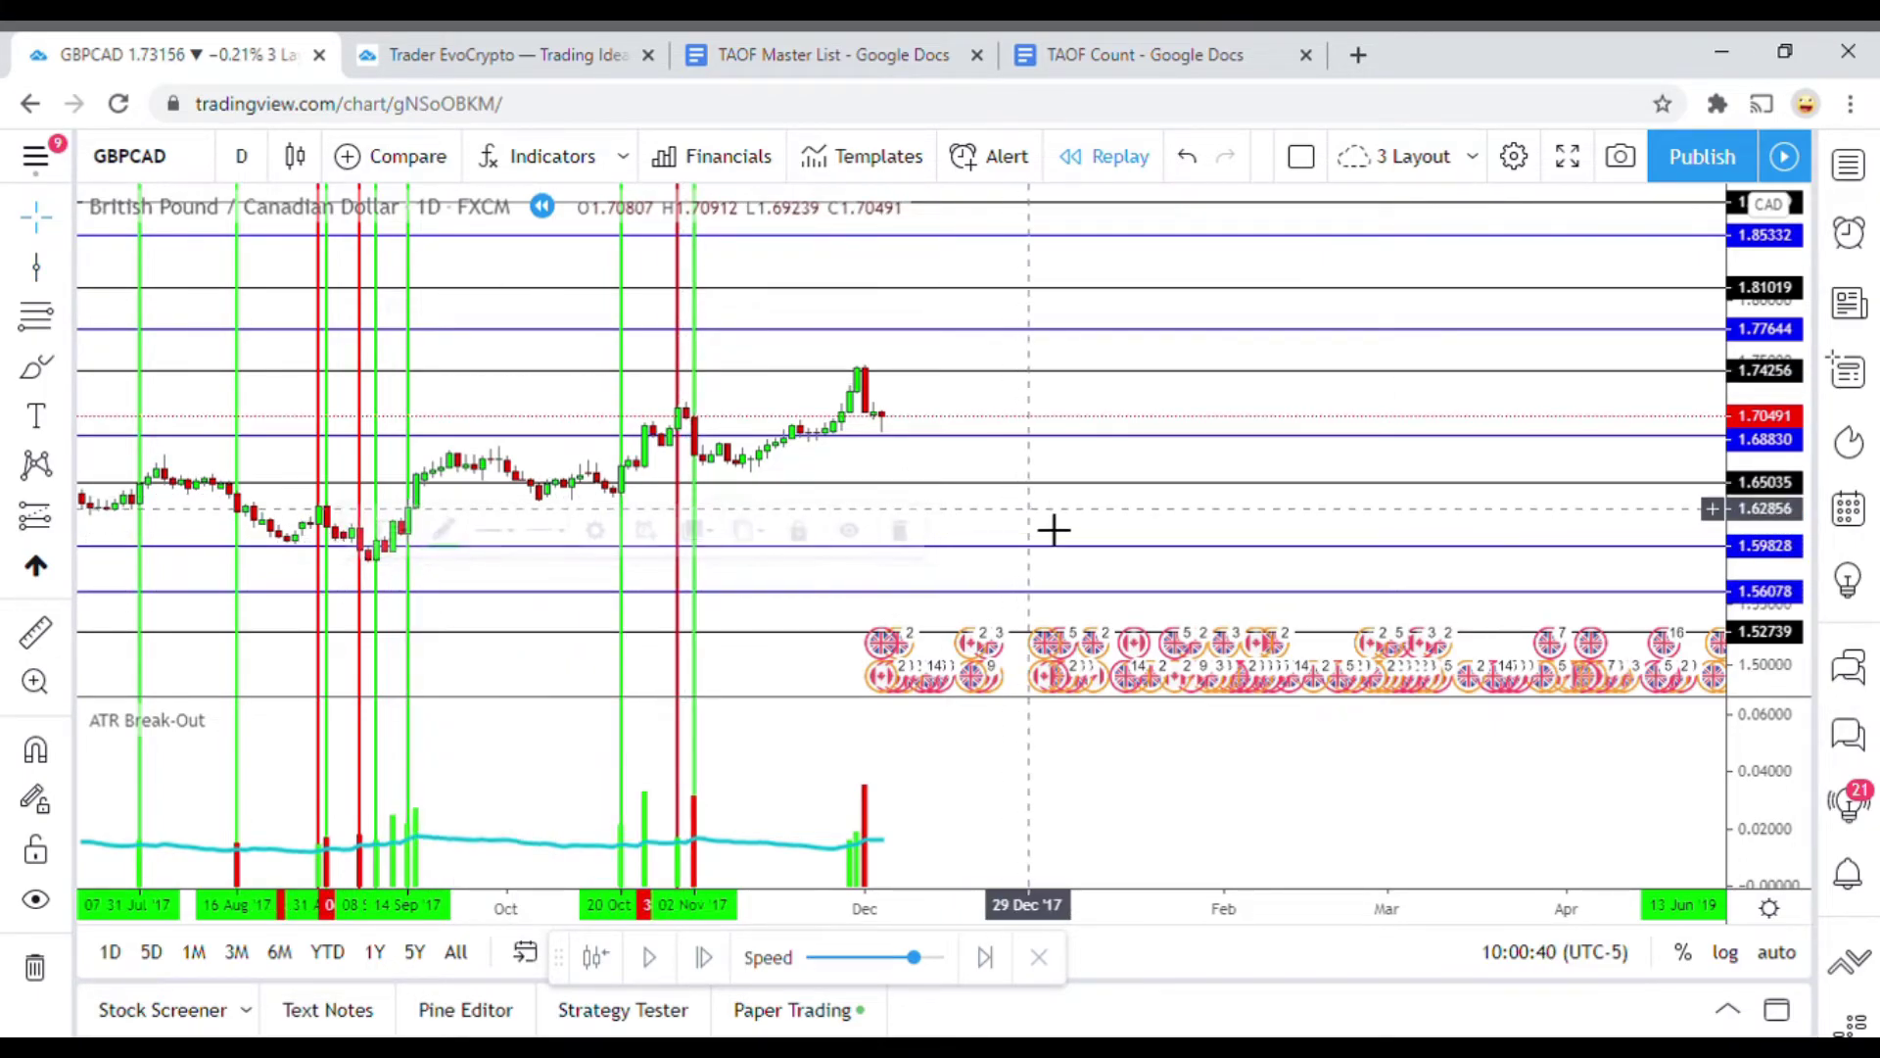
Mark the 29 November 2017 candle with a green vertical line and the 30 November candle with a red one
left_click(37, 266)
left_click(870, 536)
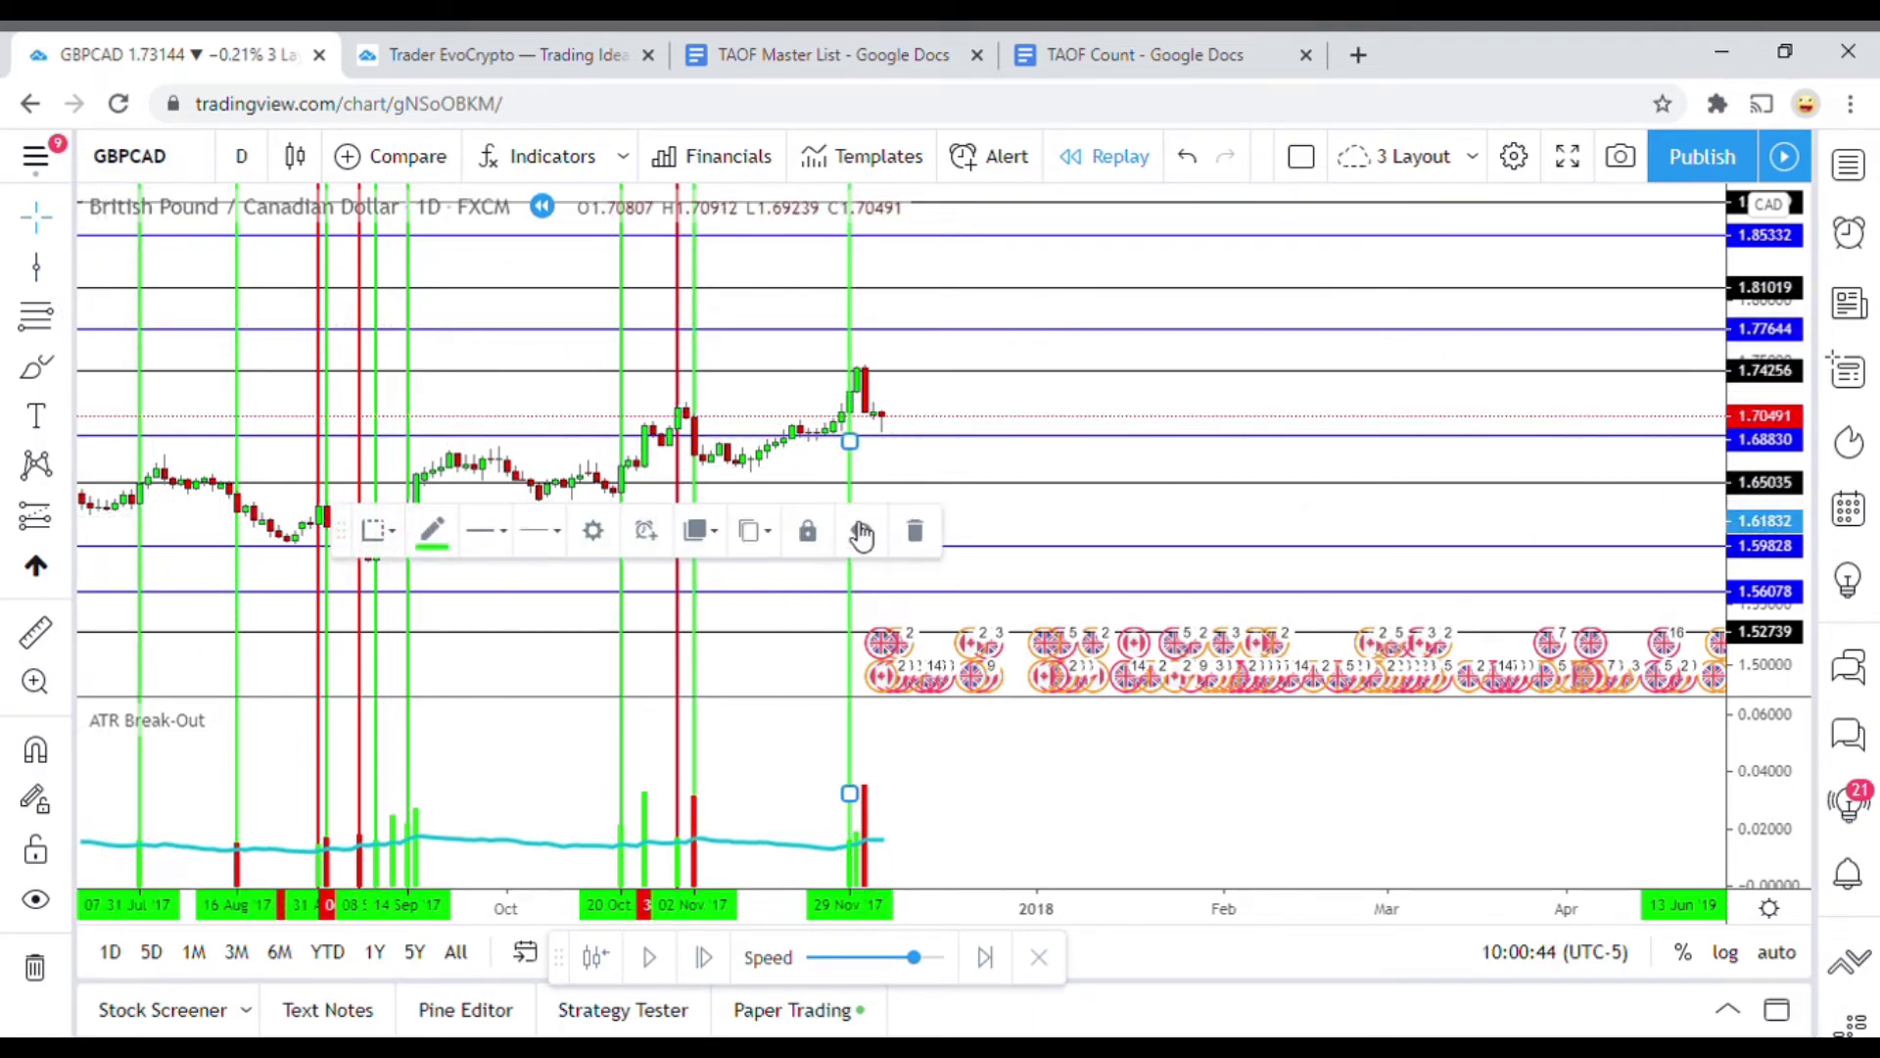
left_click(36, 266)
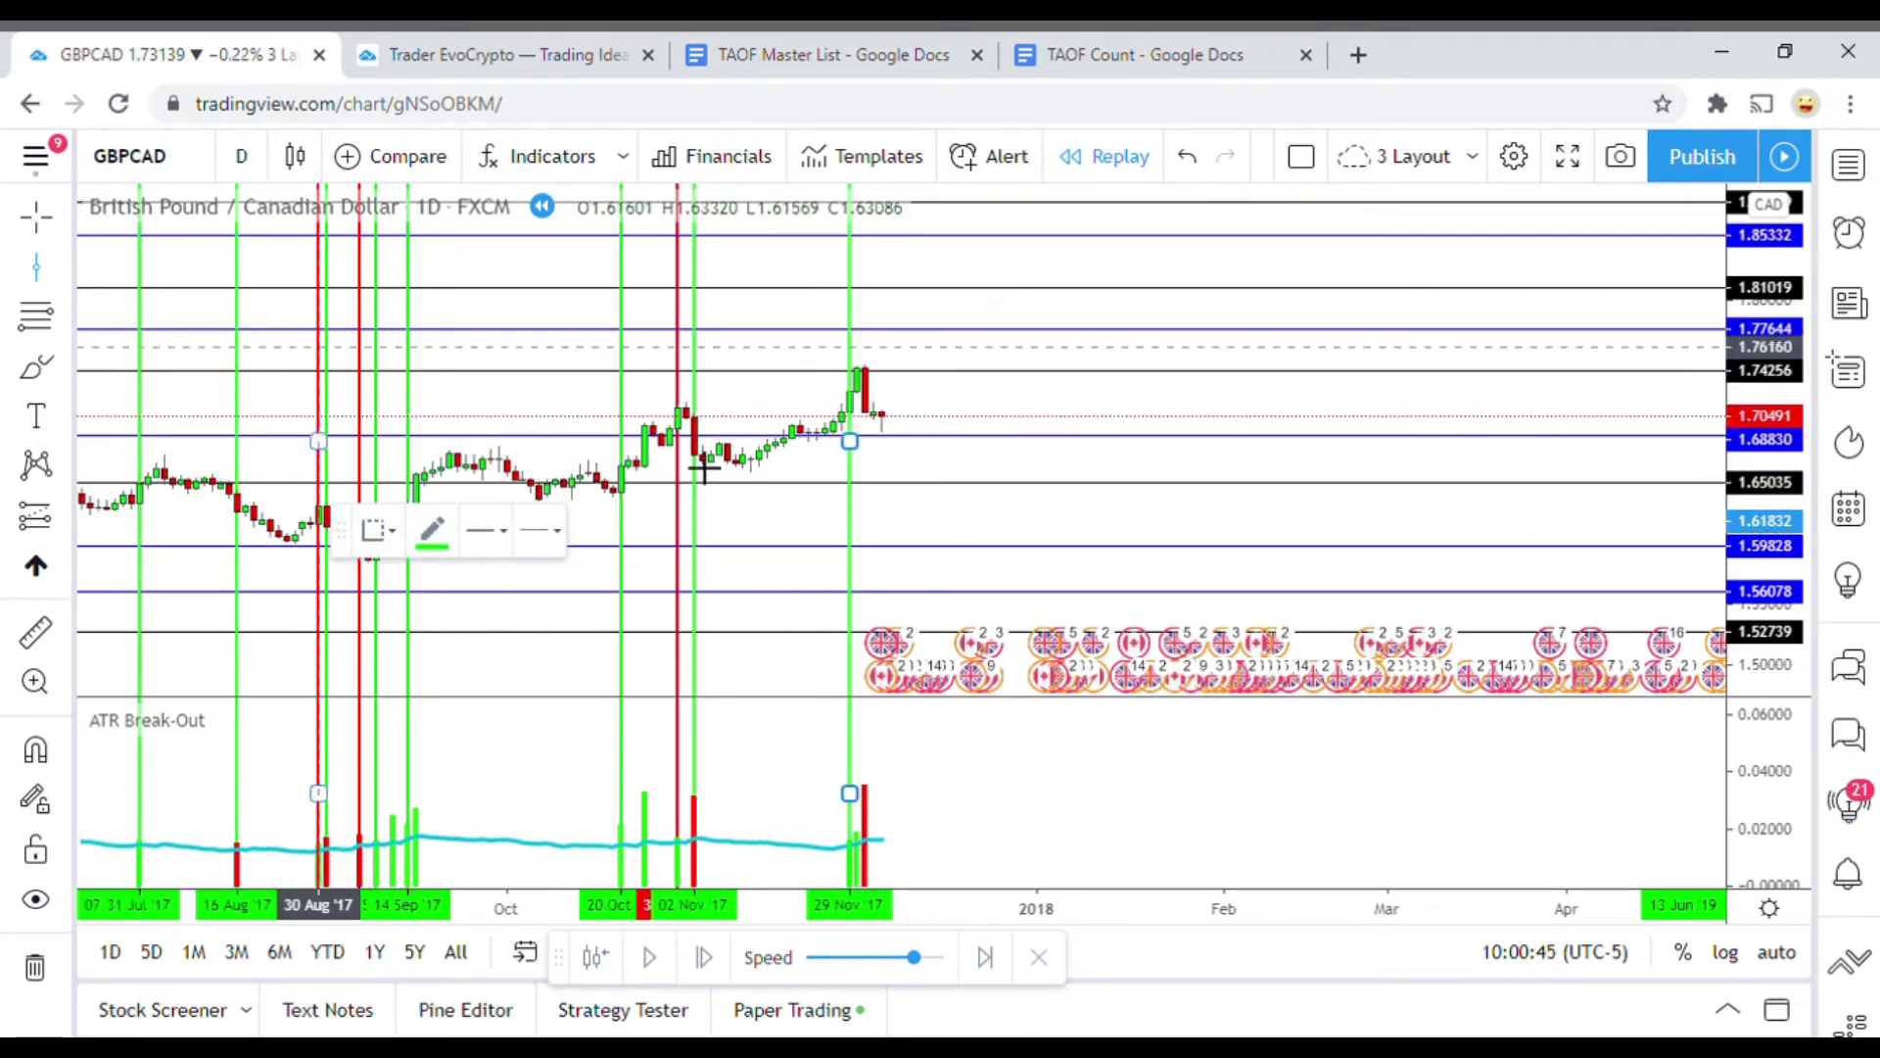
left_click(869, 536)
left_click(432, 530)
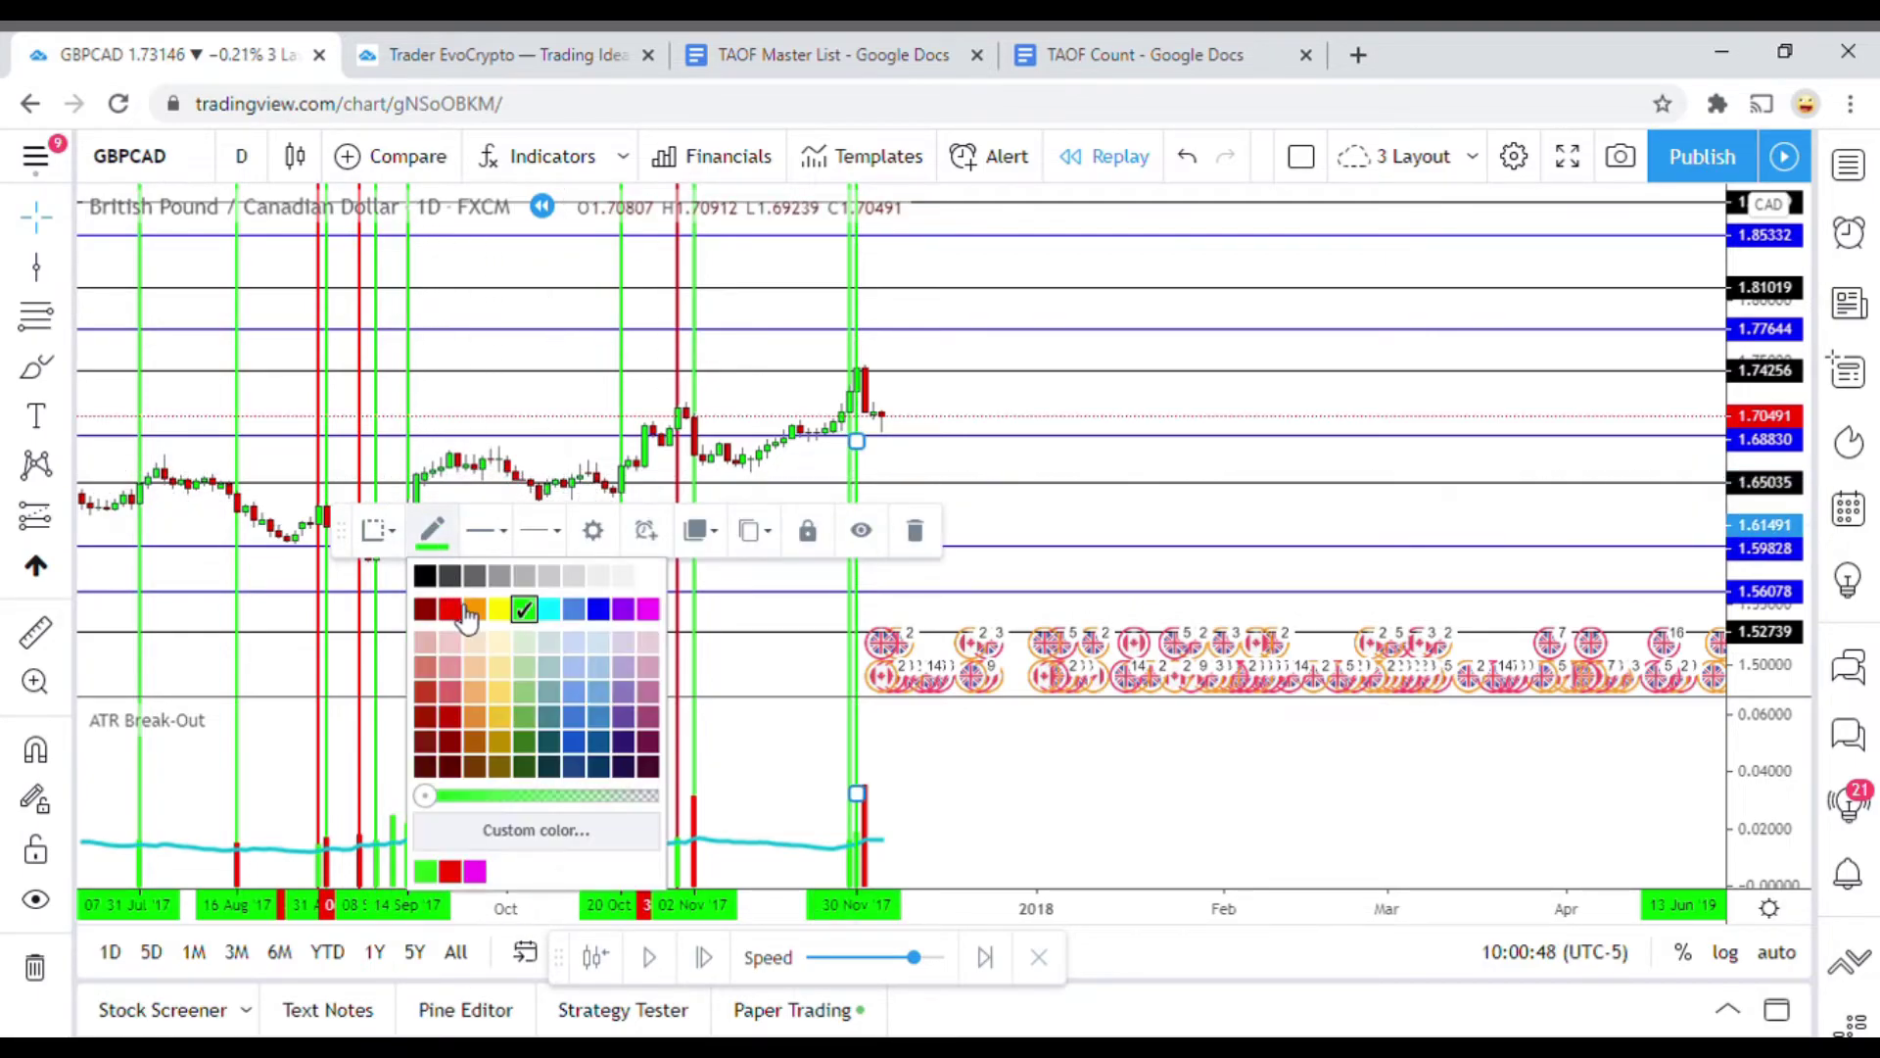
left_click(424, 608)
left_click(1140, 591)
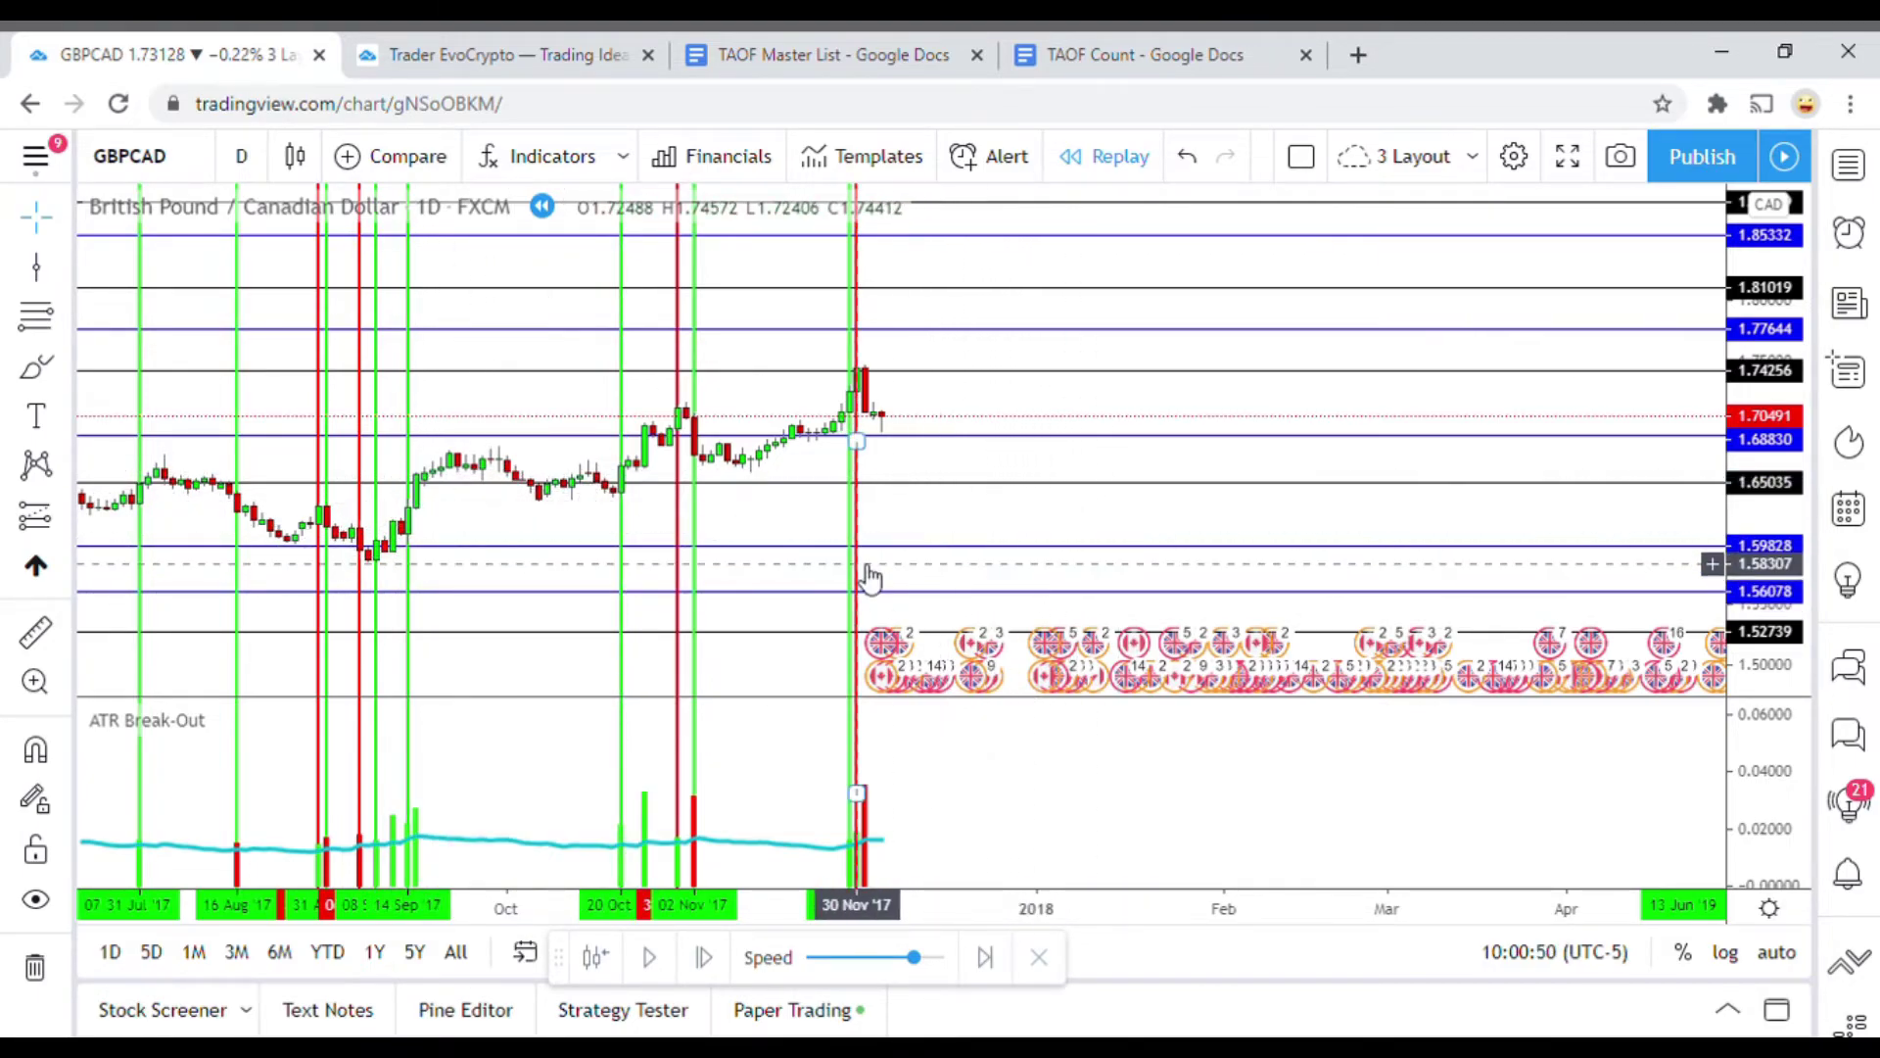
Mark the 1 December 2017 break-out candle with a green vertical line and clear the selection
key("alt+v")
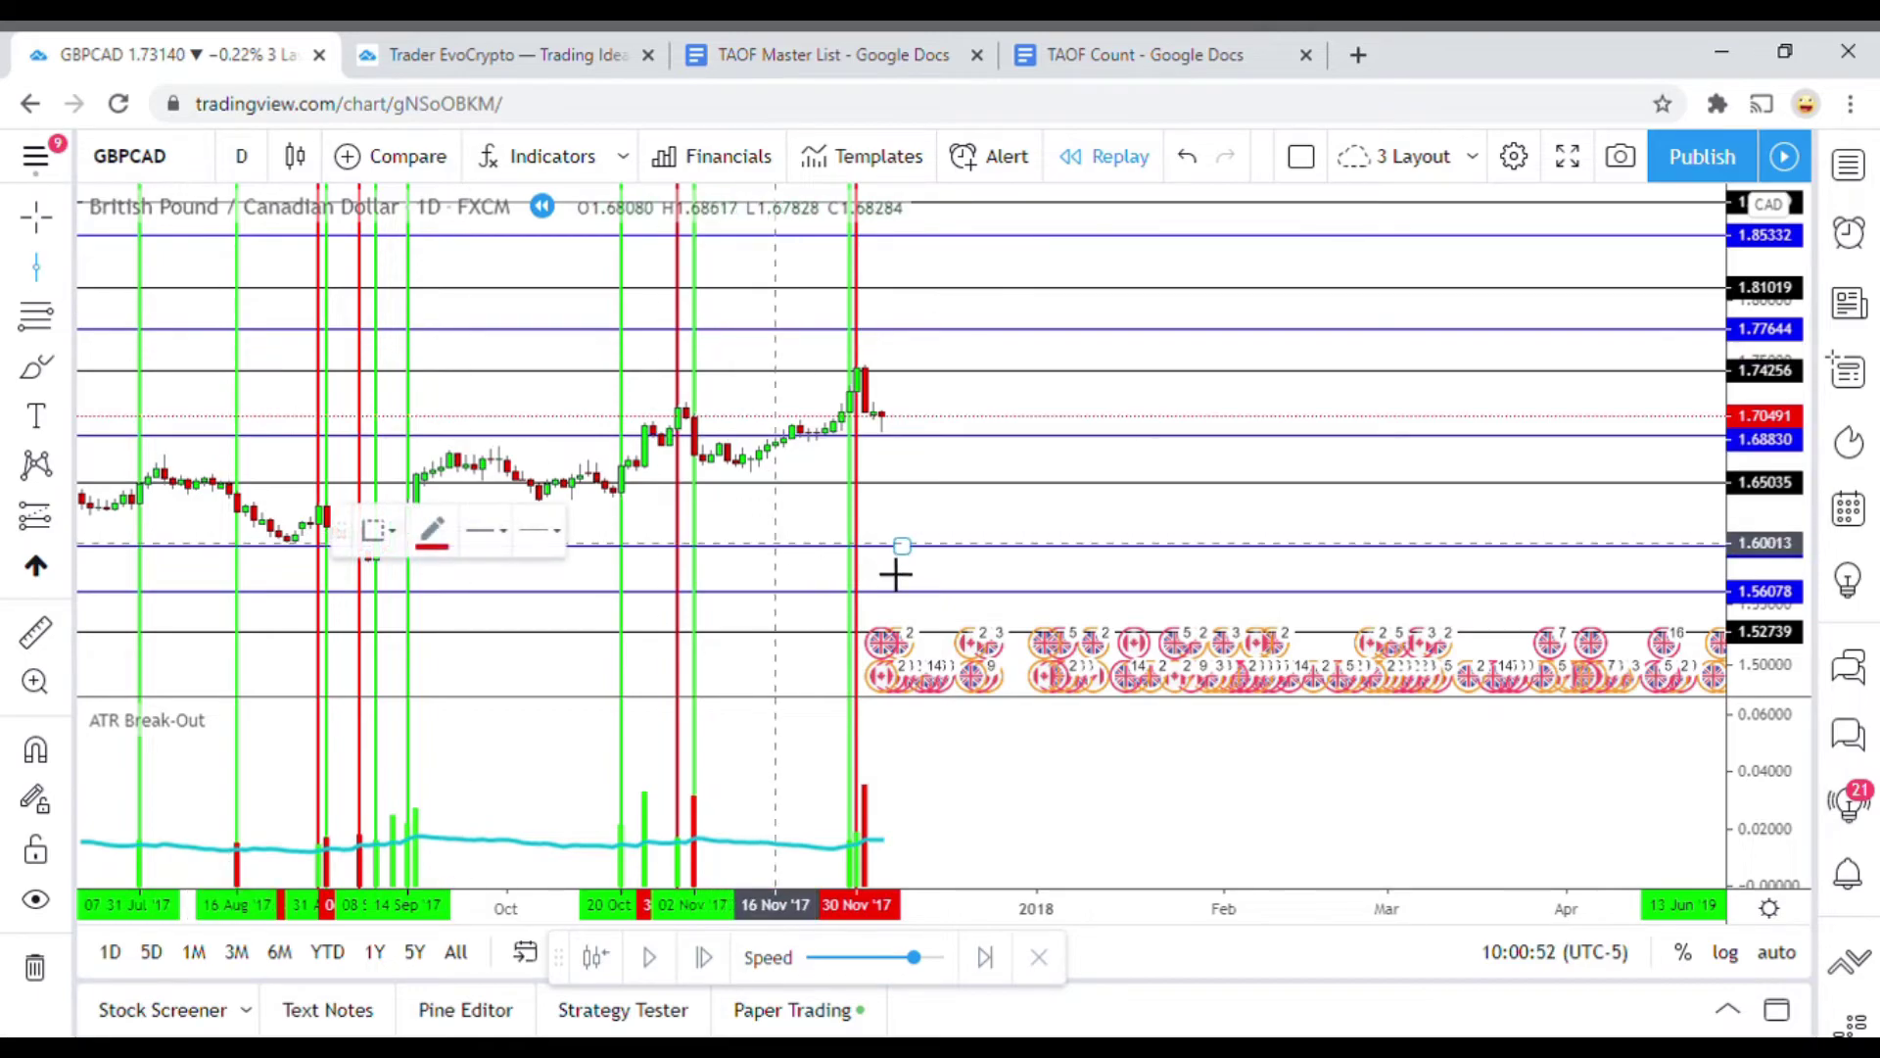
left_click(866, 534)
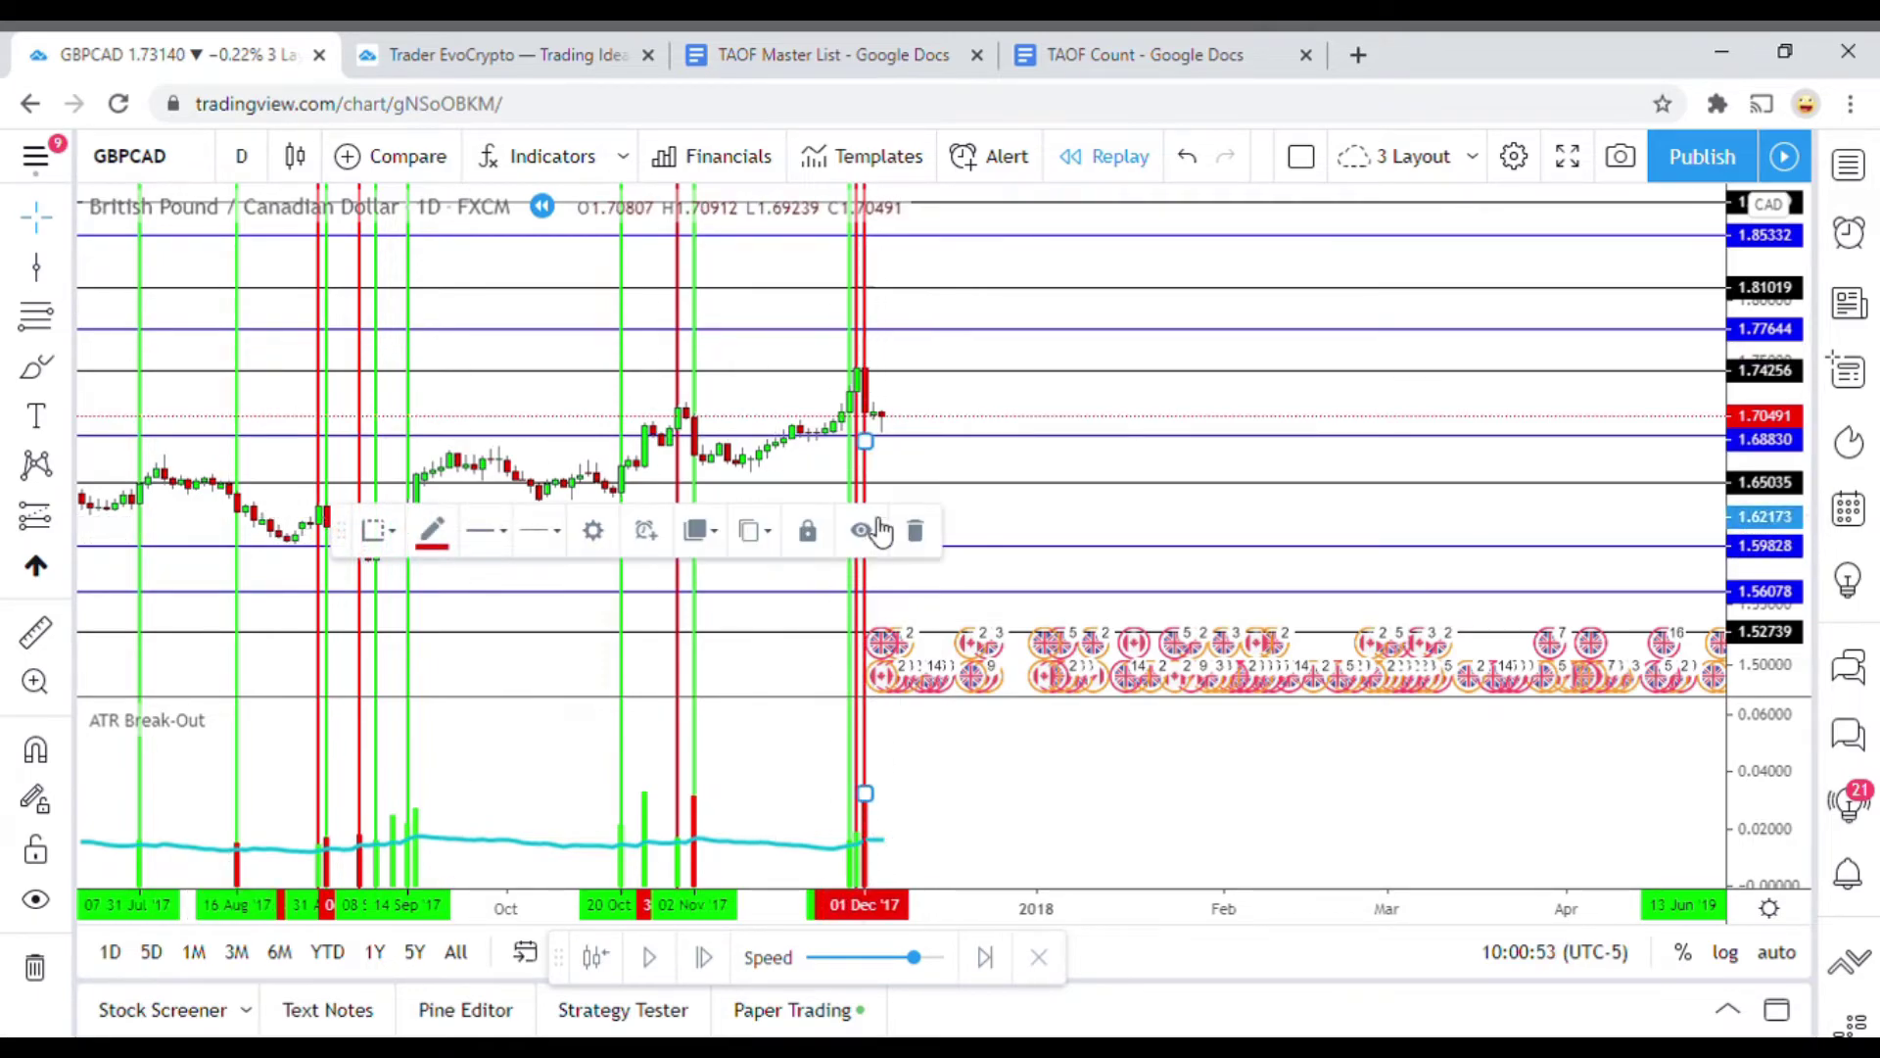
left_click(433, 534)
key("Escape")
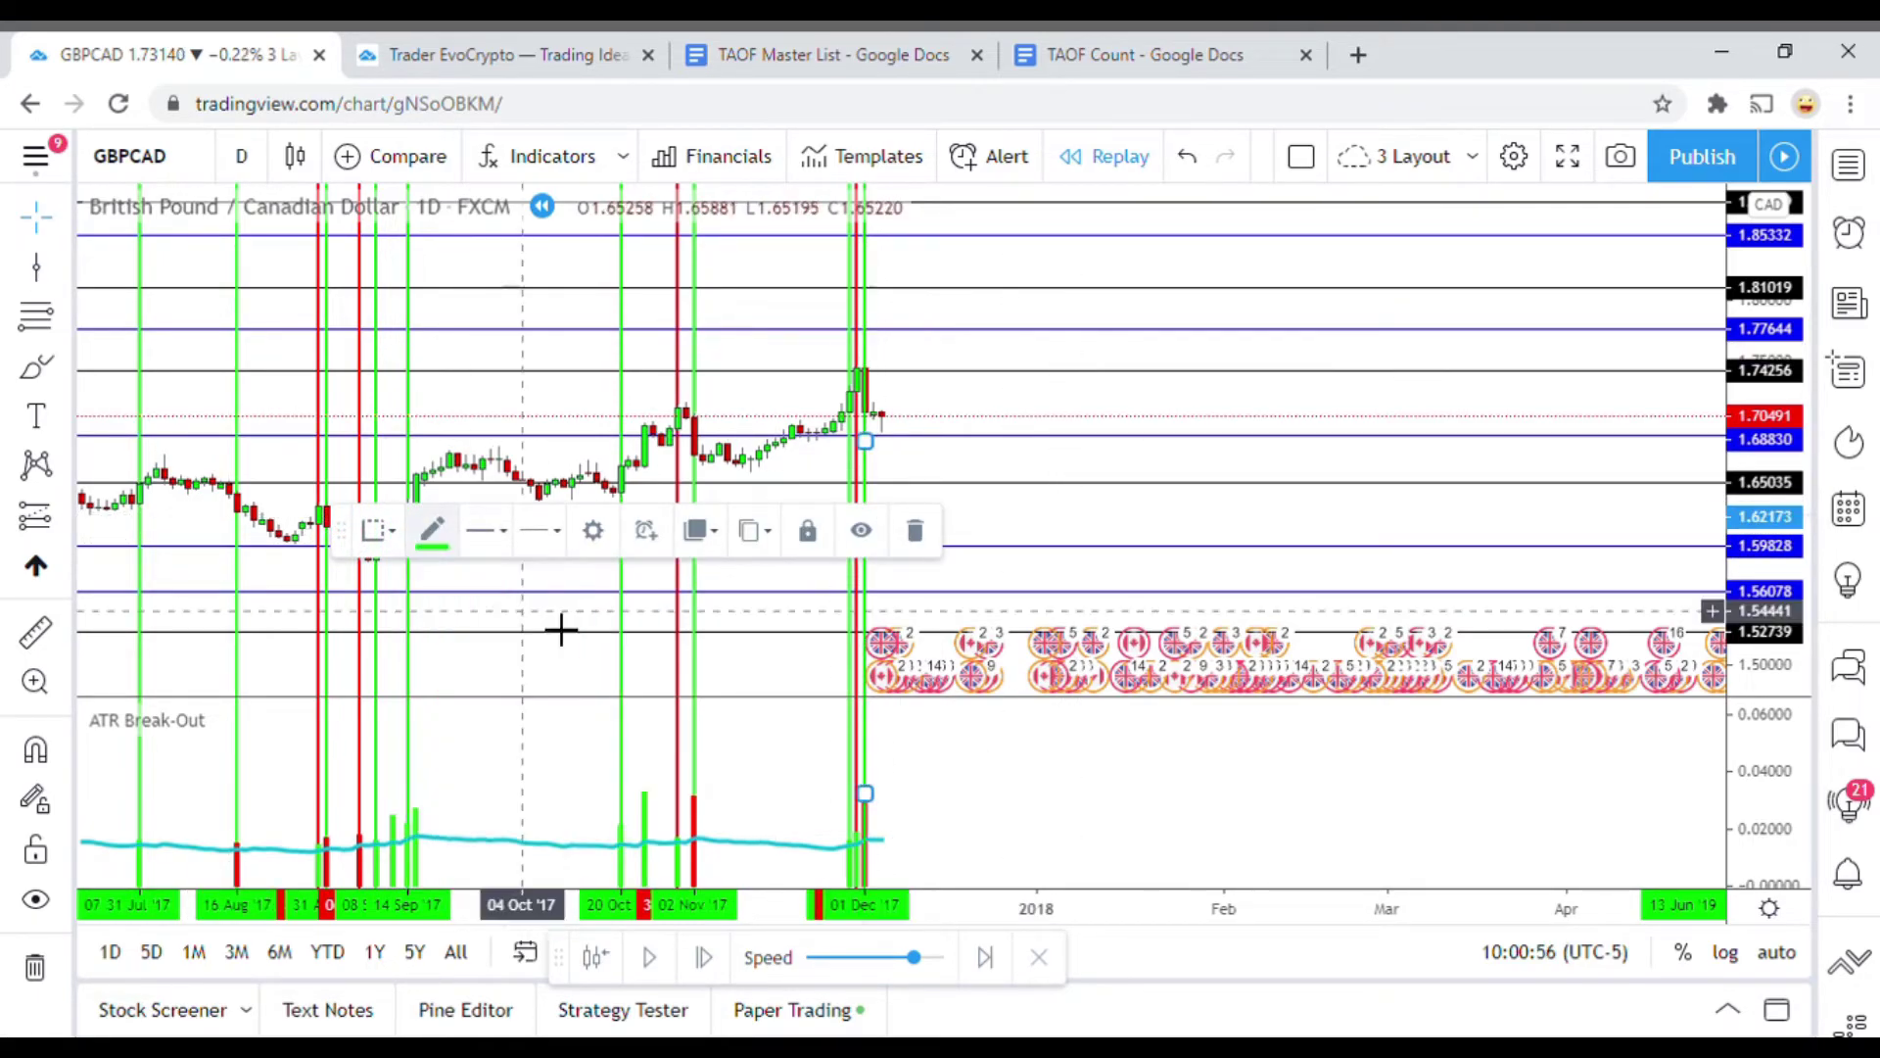
left_click(1041, 545)
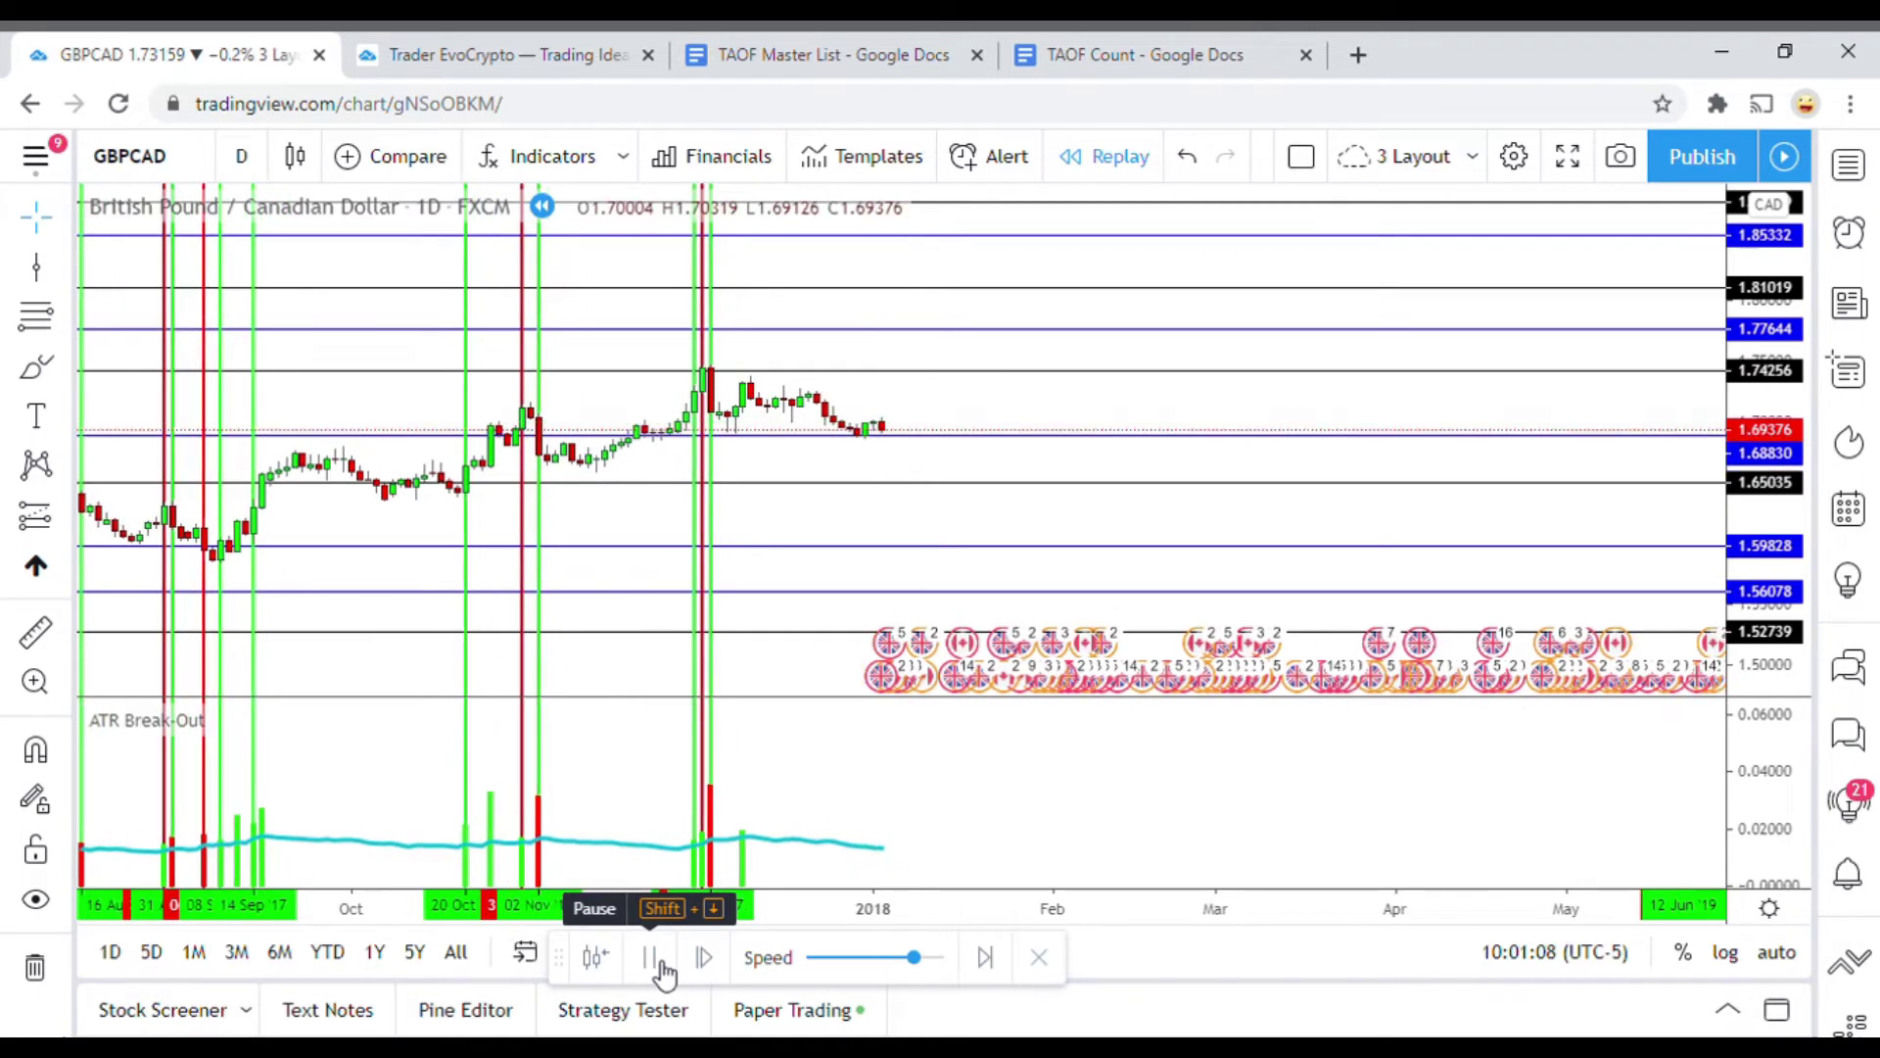
Pause the replay in early January 2018 and mark the 7 December 2017 break-out candle with a red vertical line
left_click(660, 964)
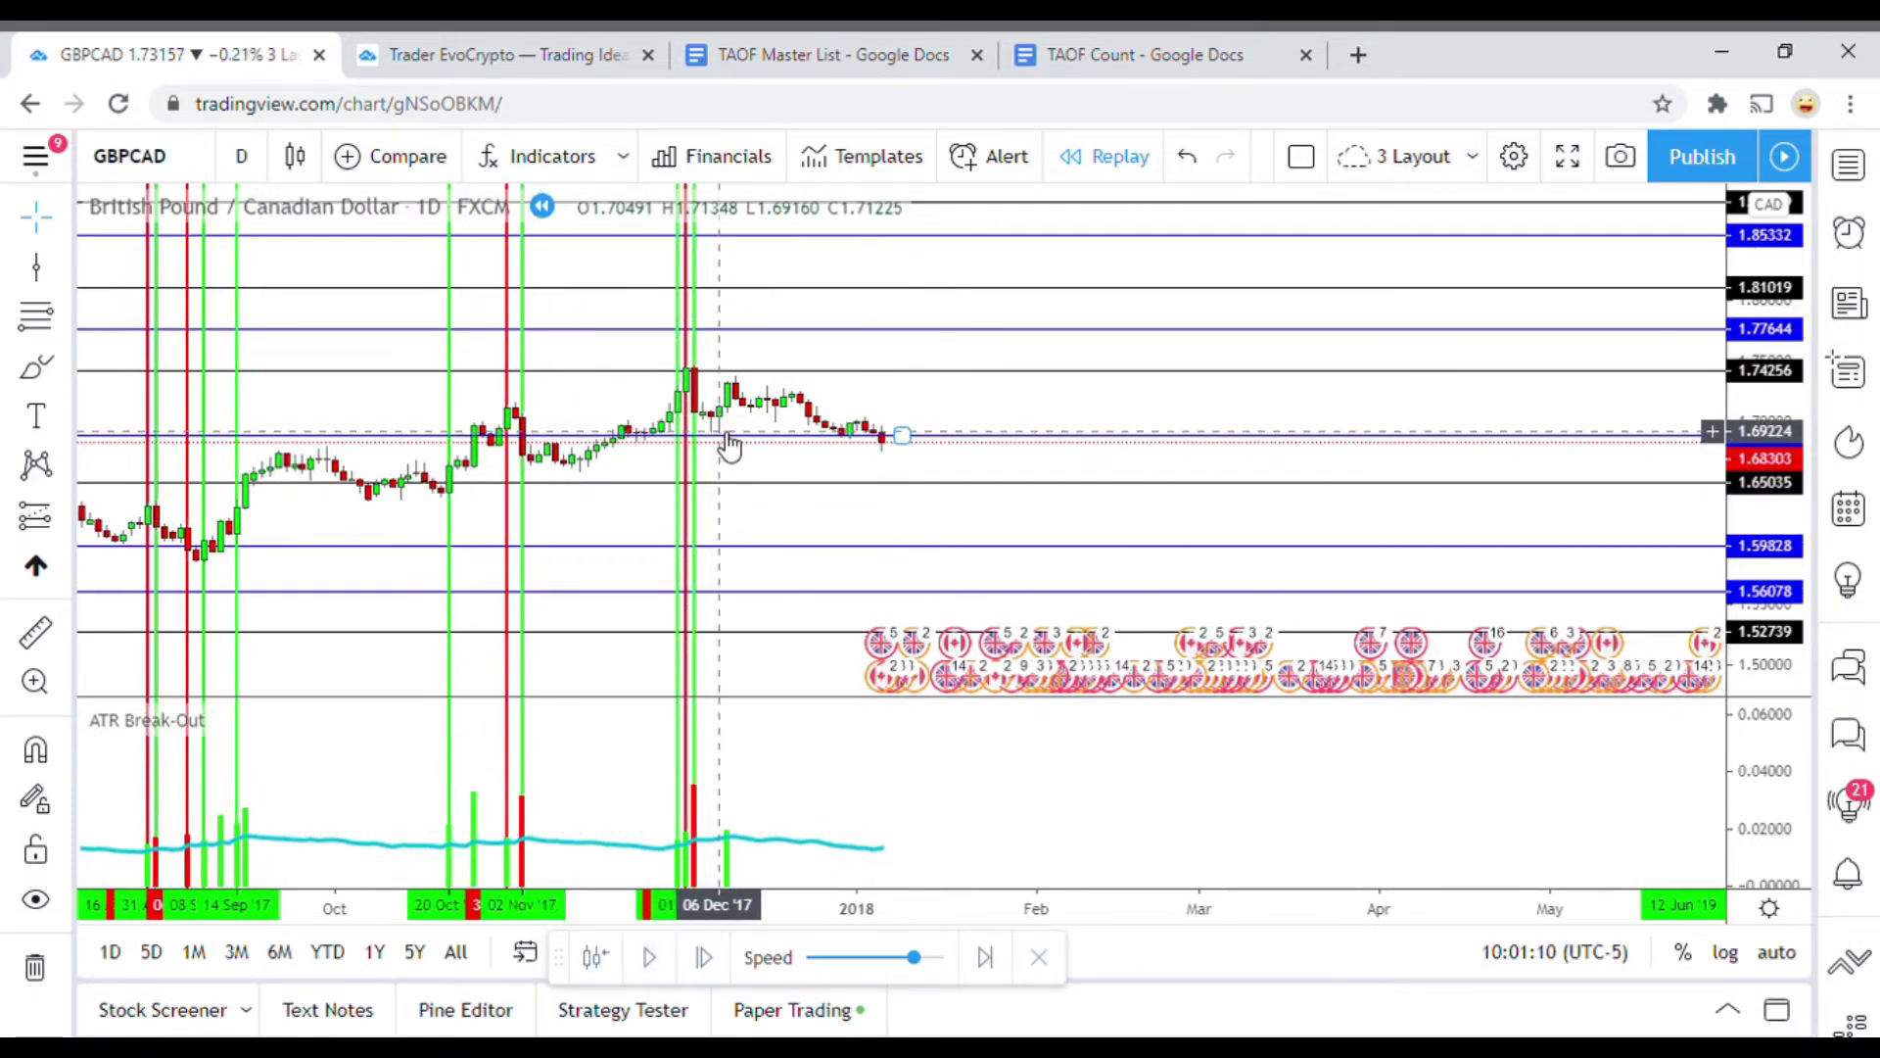
left_click(44, 269)
left_click_drag(651, 474, 749, 480)
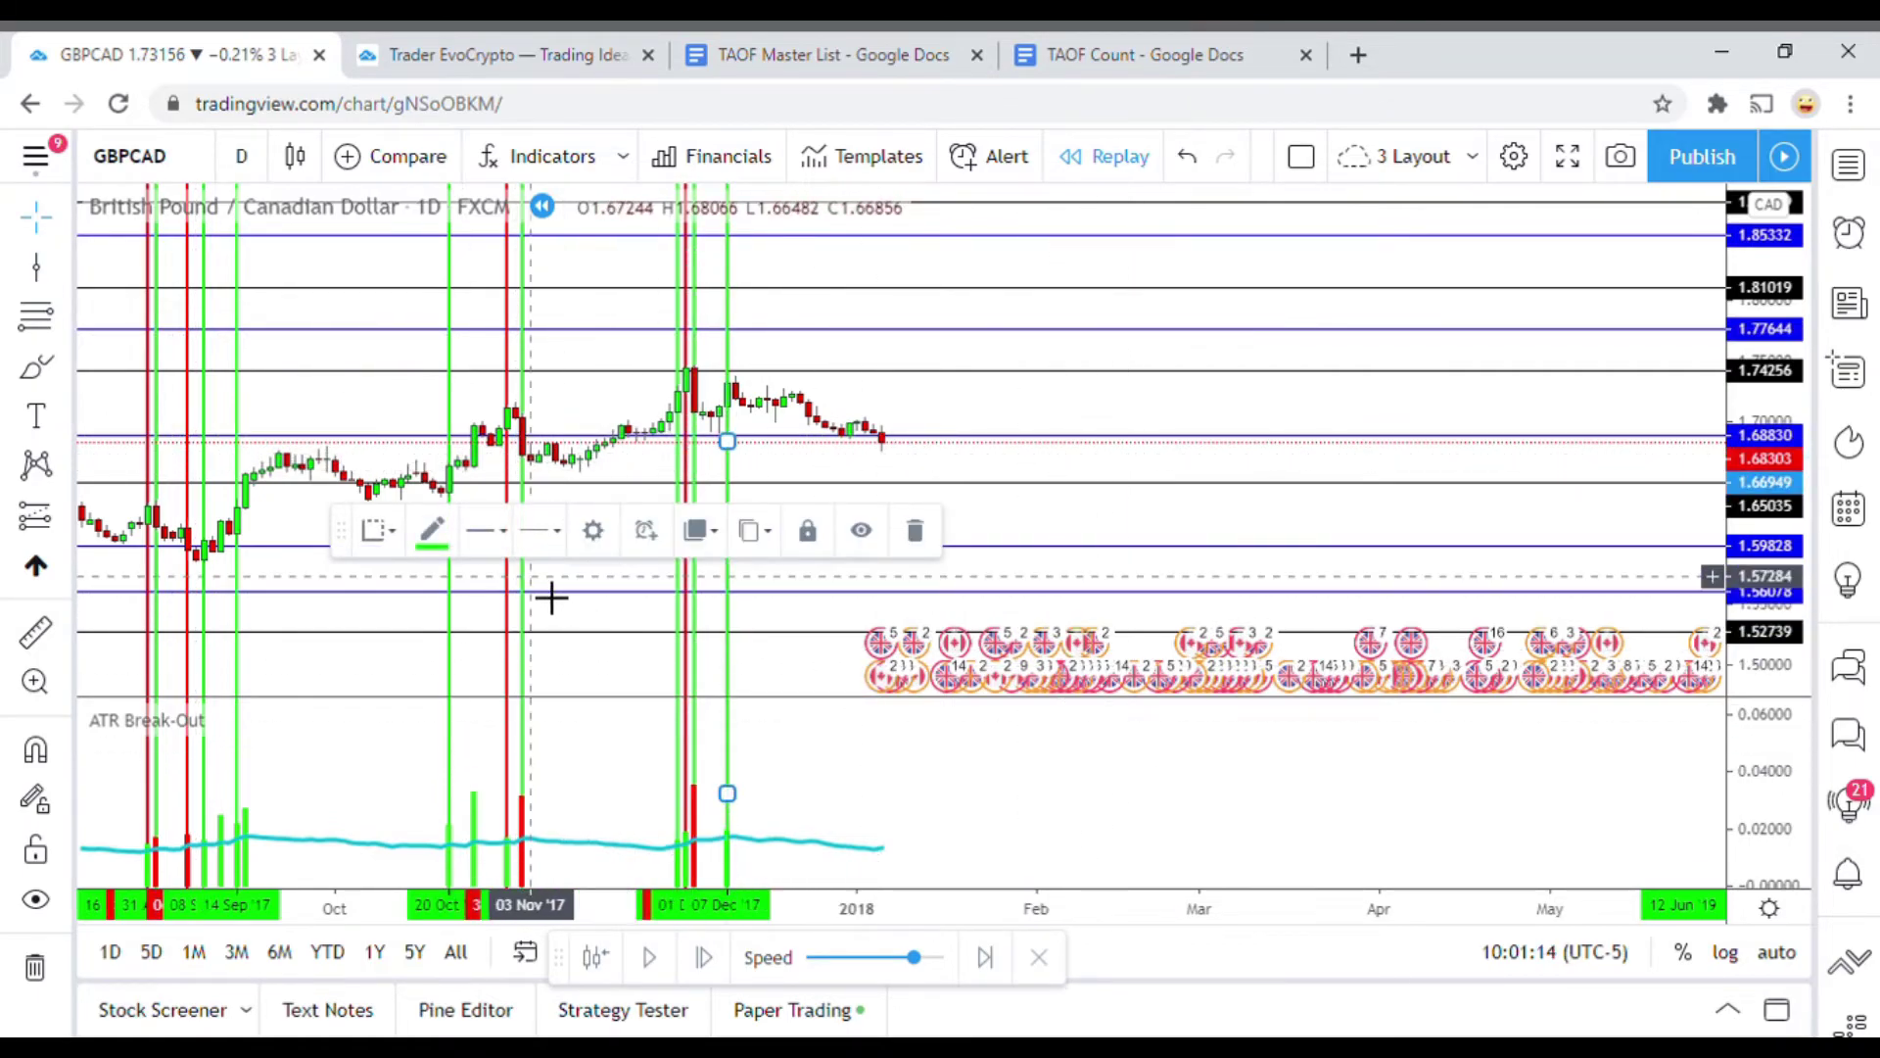
left_click(436, 534)
left_click(457, 613)
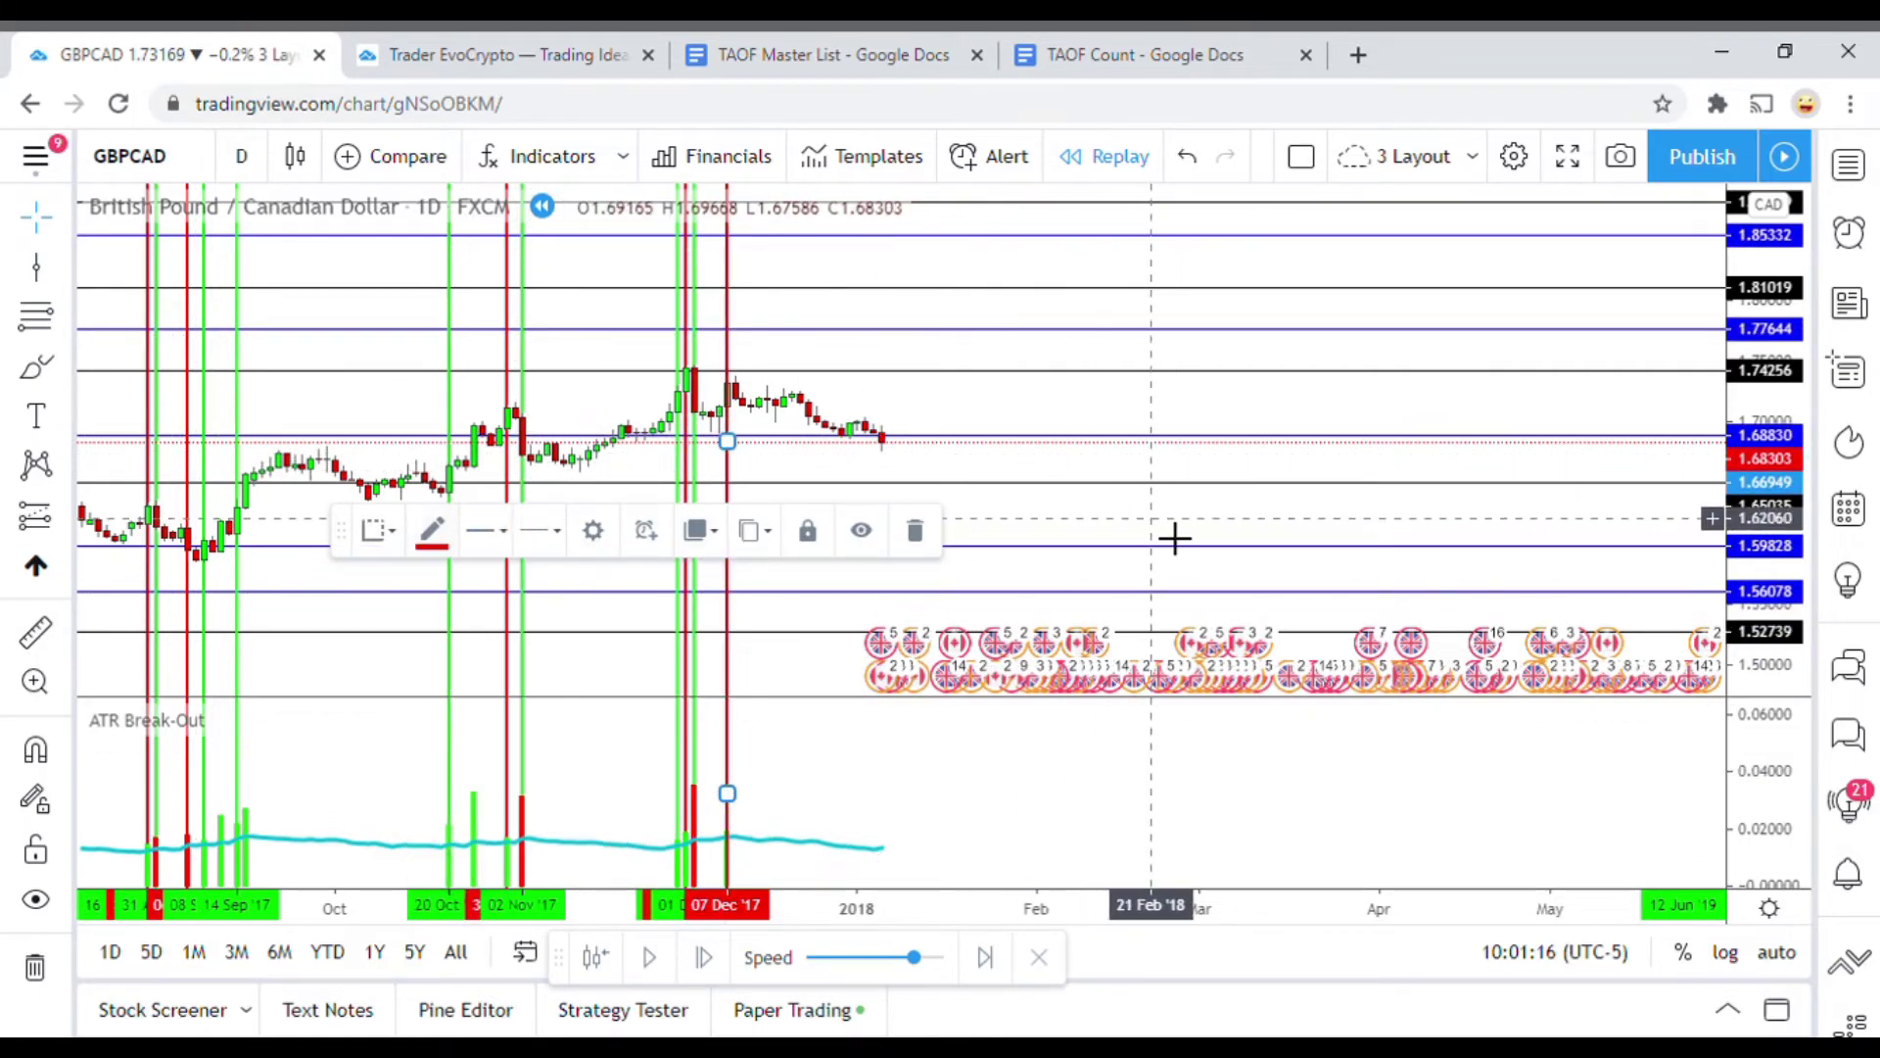
left_click(1175, 535)
Select the black and blue horizontal price levels from 1.52739 up to 1.81019 together and delete them
scroll(1174, 536, "down", 5)
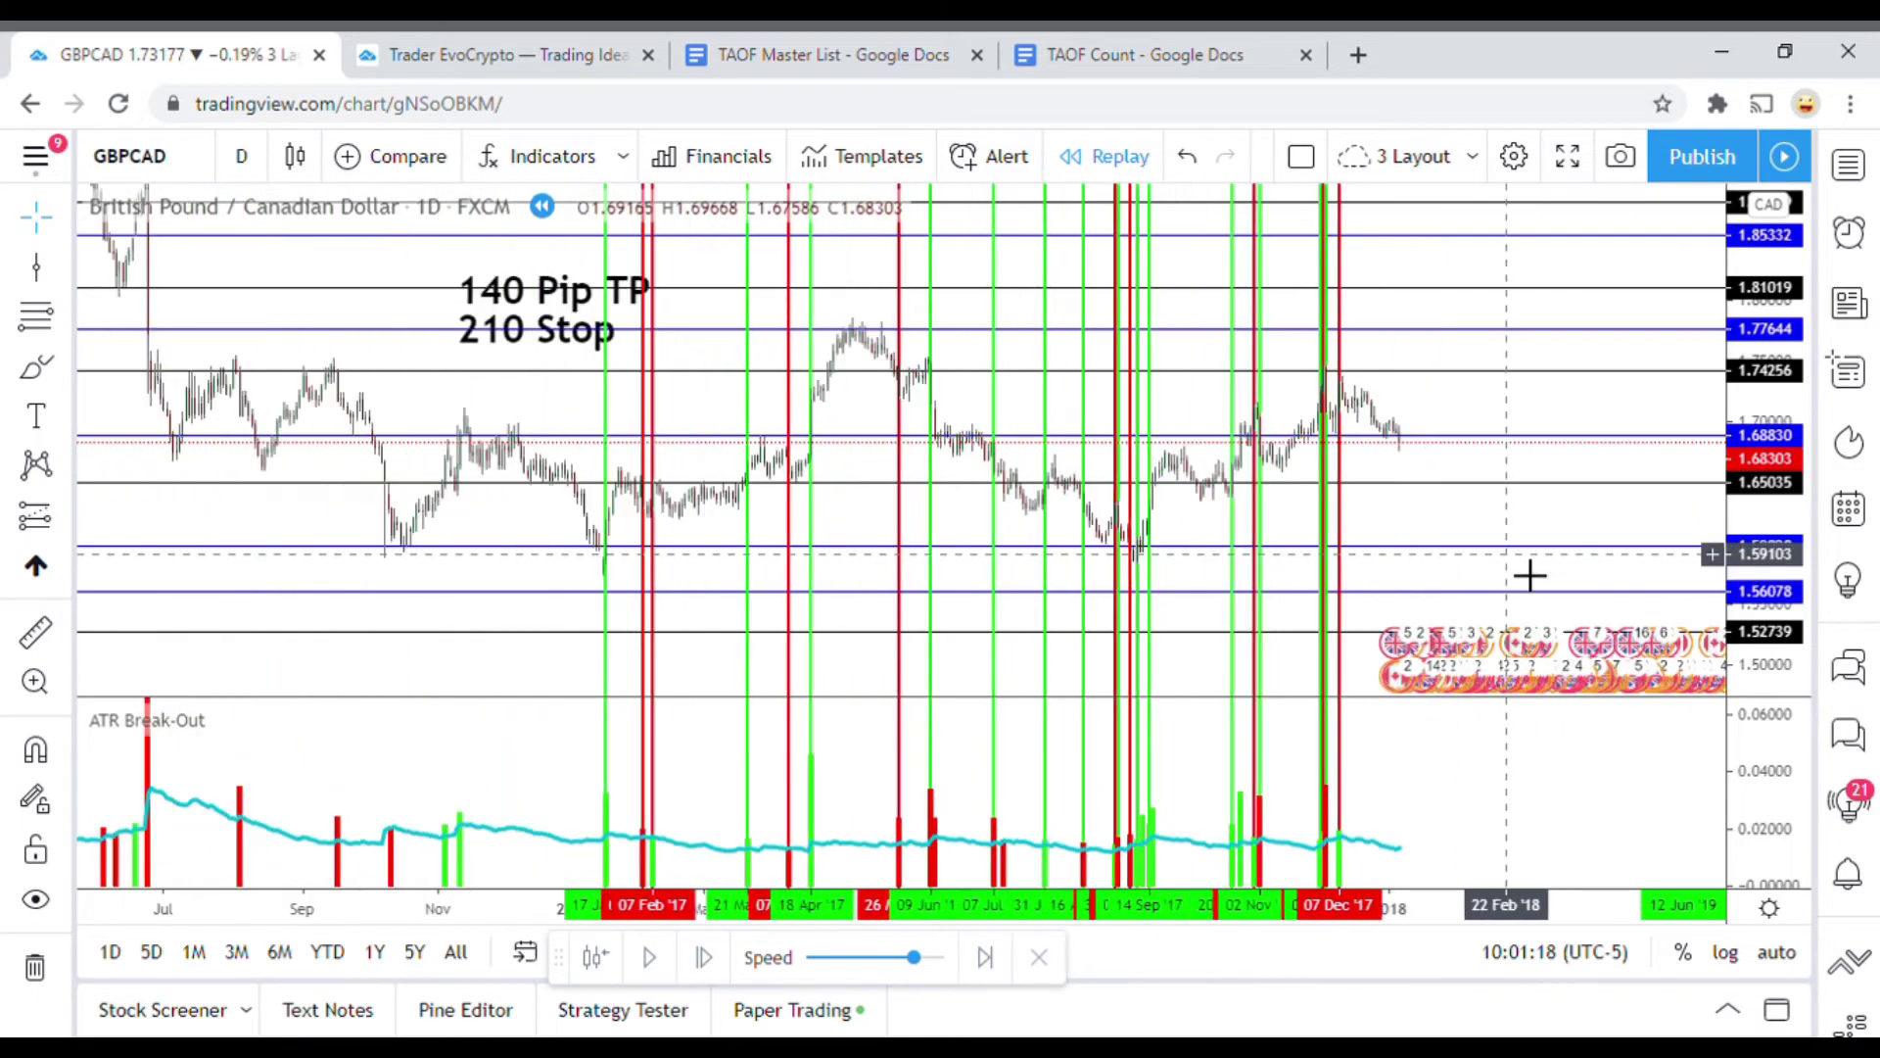
scroll(1525, 580, "up", 5)
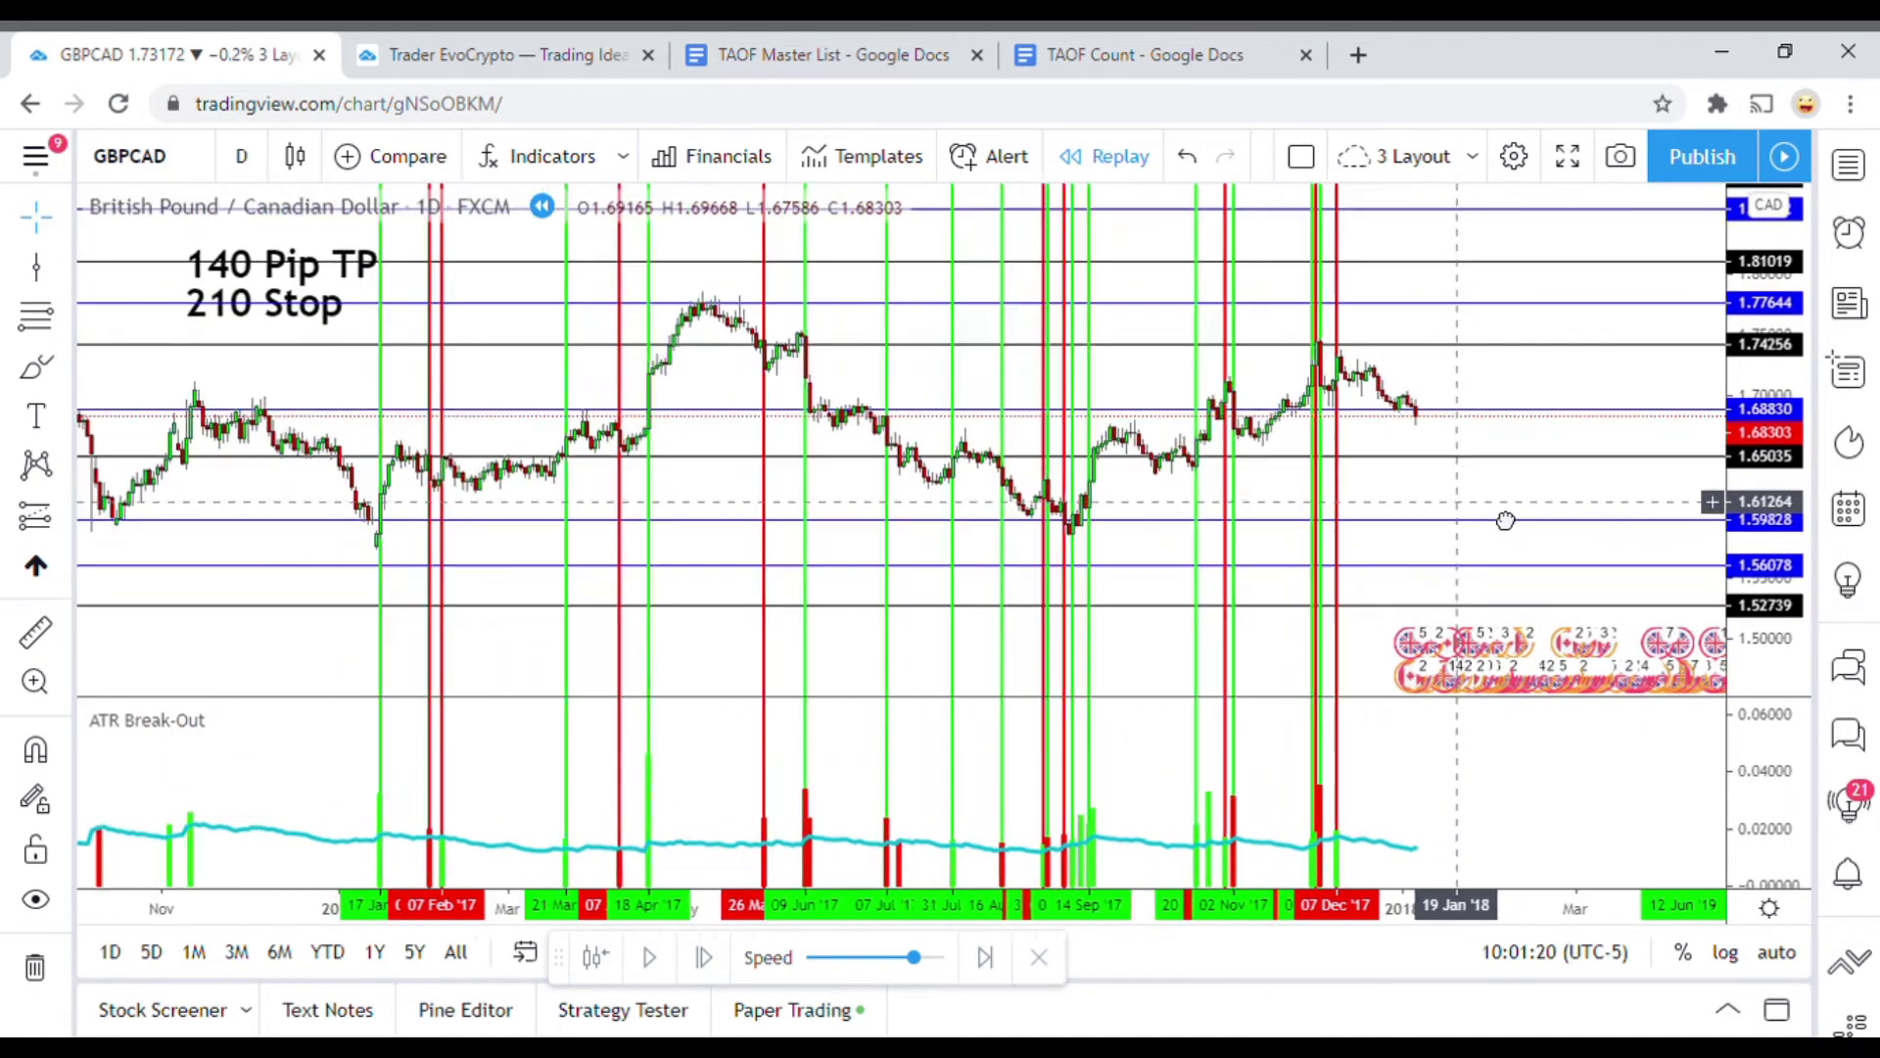
left_click_drag(1537, 533, 1607, 520)
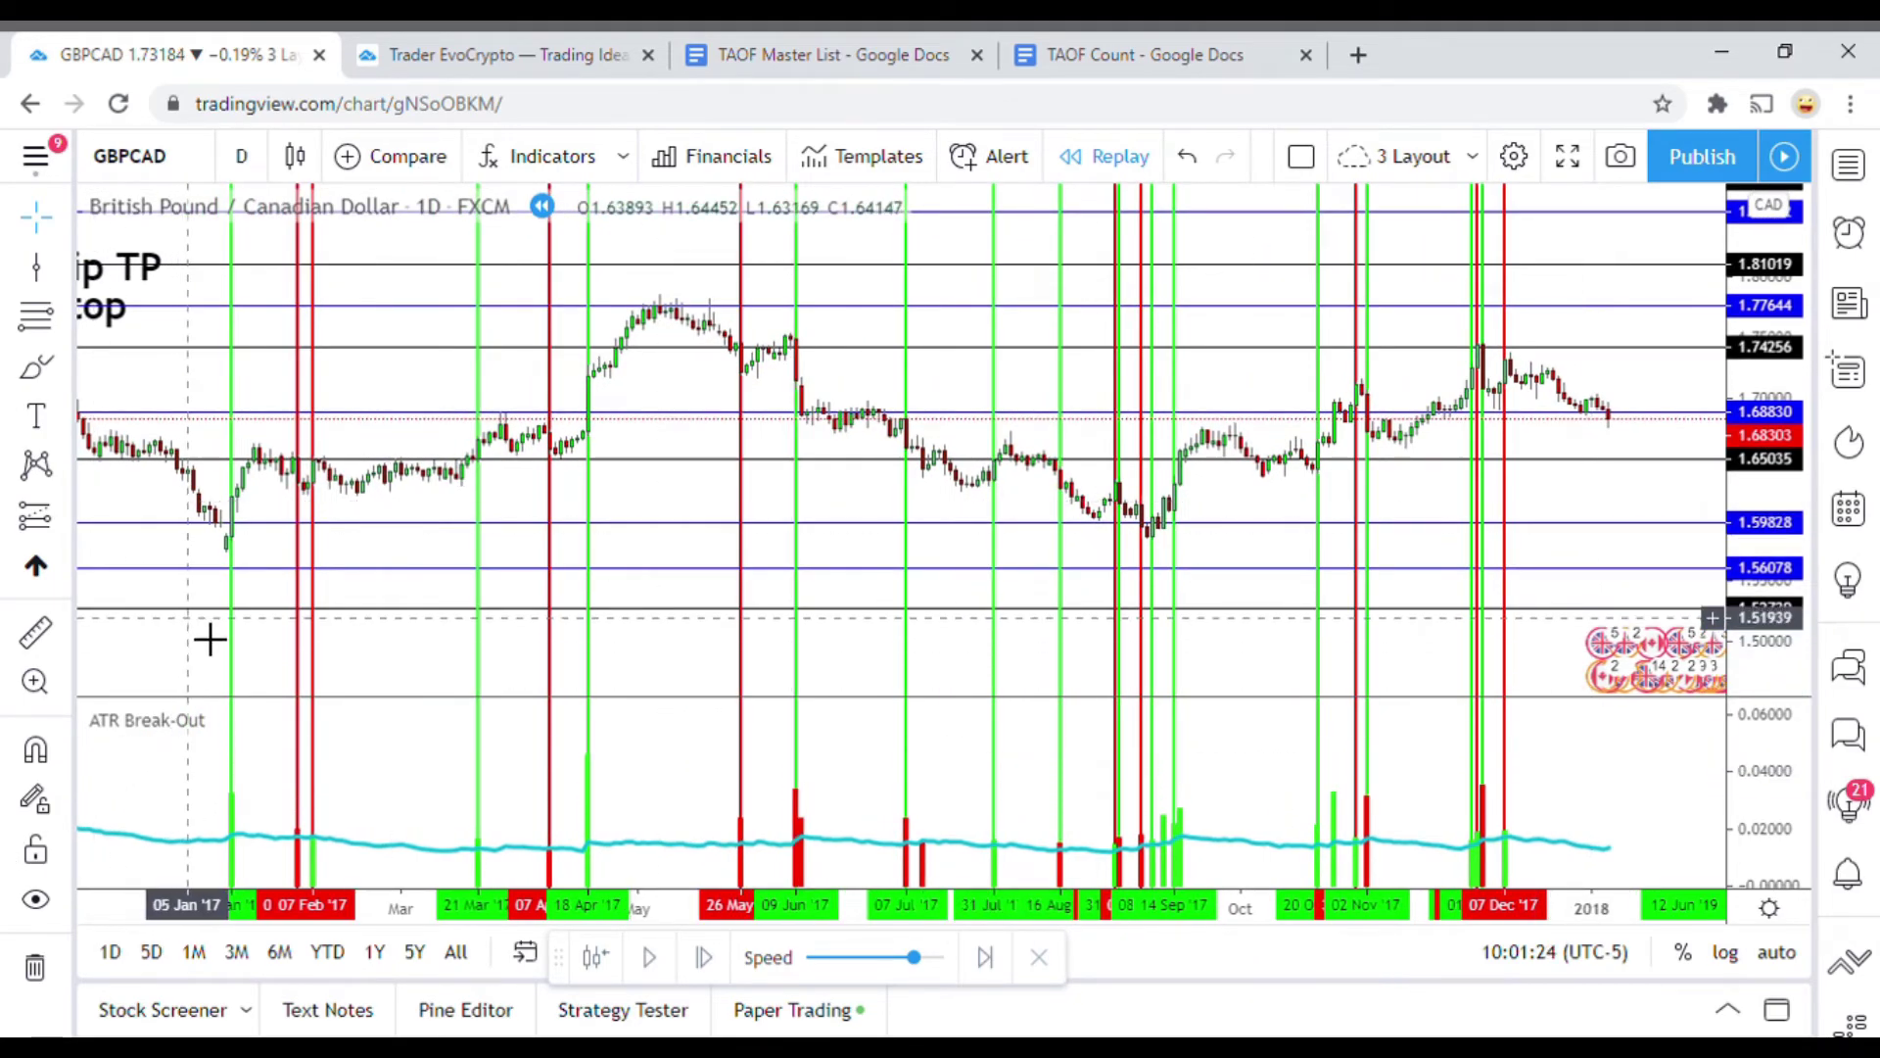
left_click(209, 608)
left_click(195, 568, "ctrl")
left_click(191, 523, "ctrl")
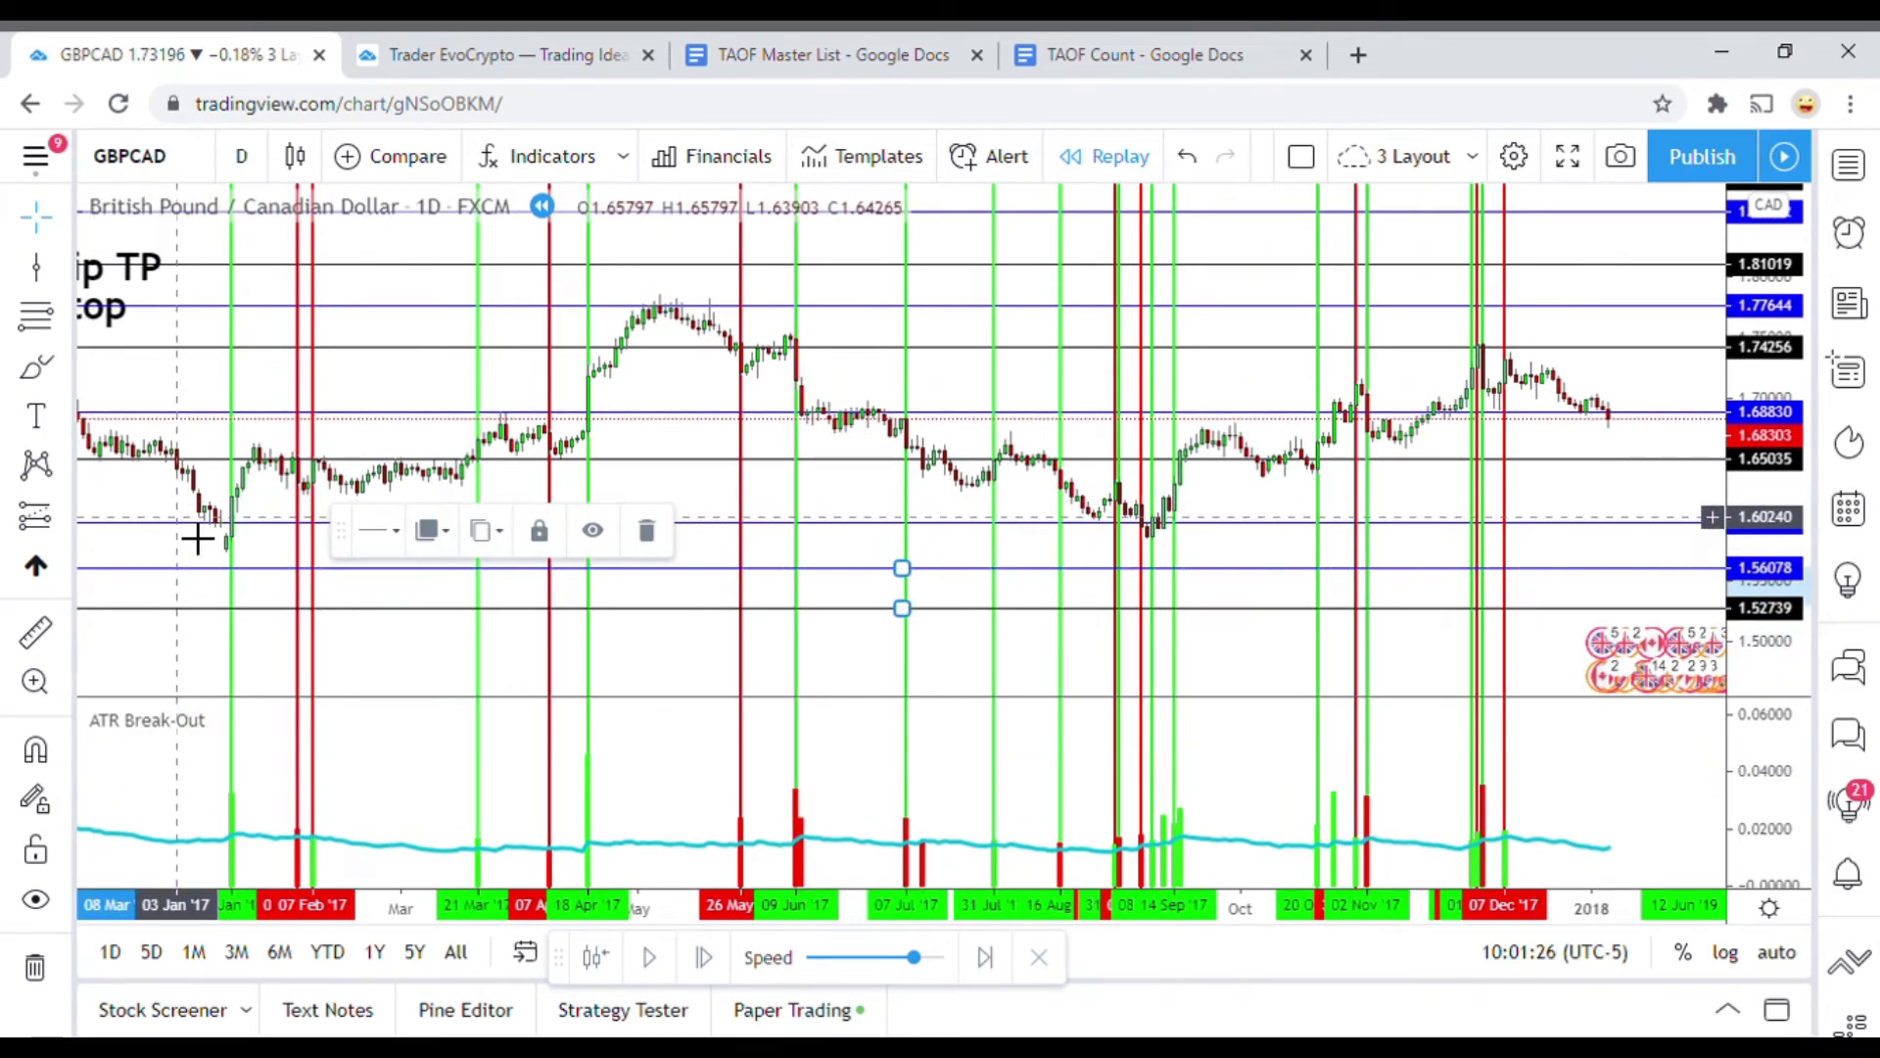
left_click(210, 458, "ctrl")
left_click(207, 413, "ctrl")
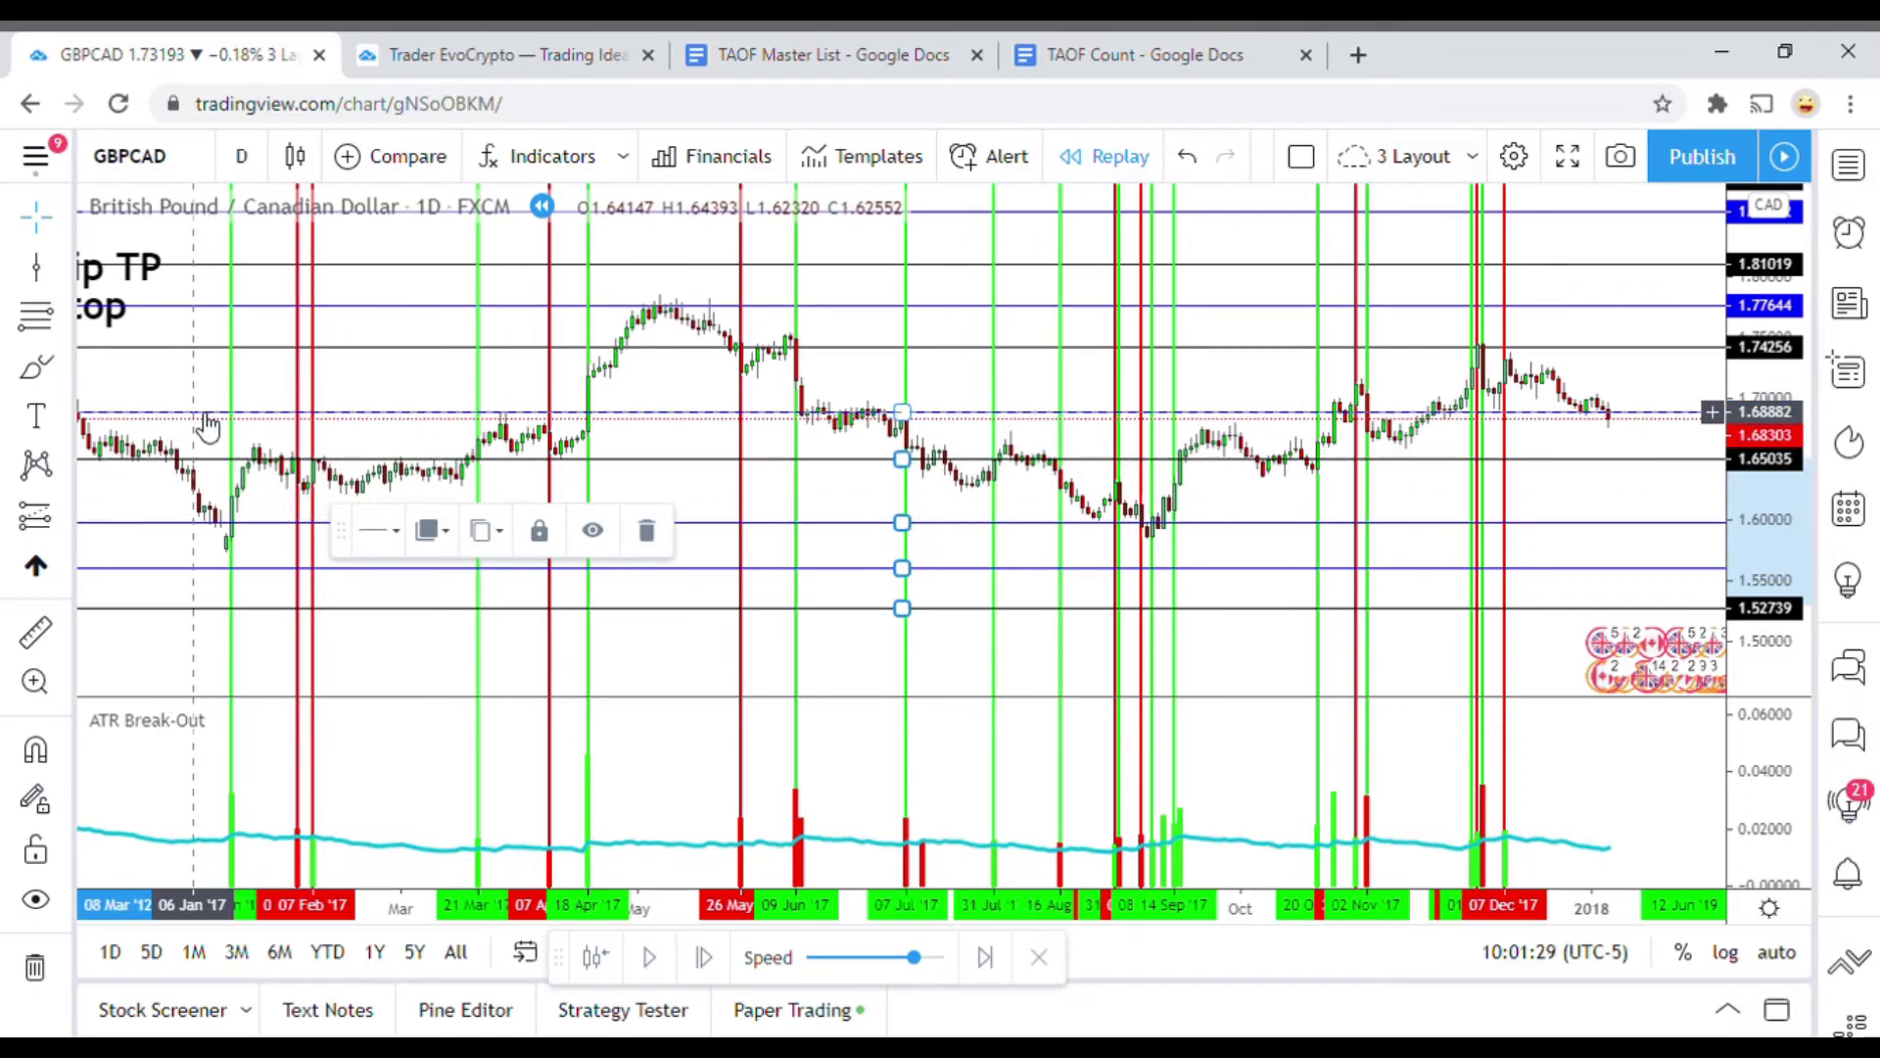
left_click(206, 347, "ctrl")
left_click(211, 304, "ctrl")
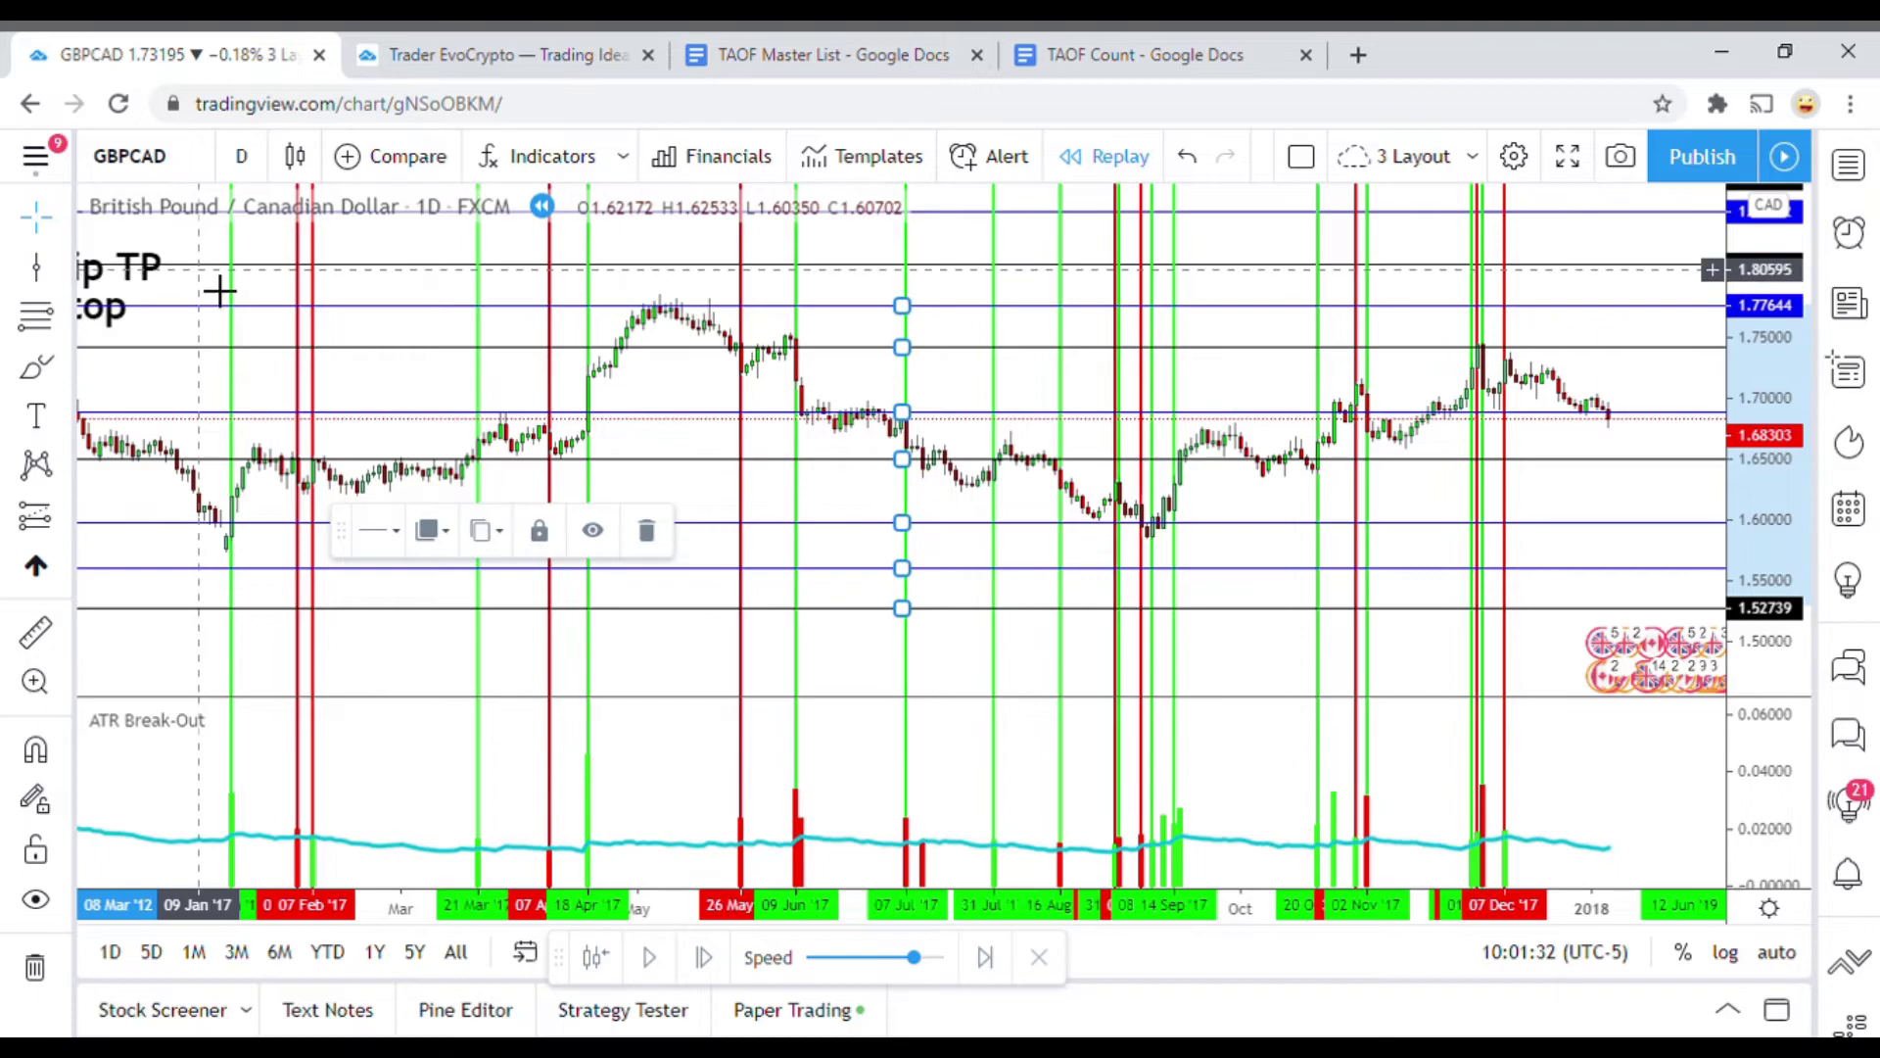
left_click(210, 264, "ctrl")
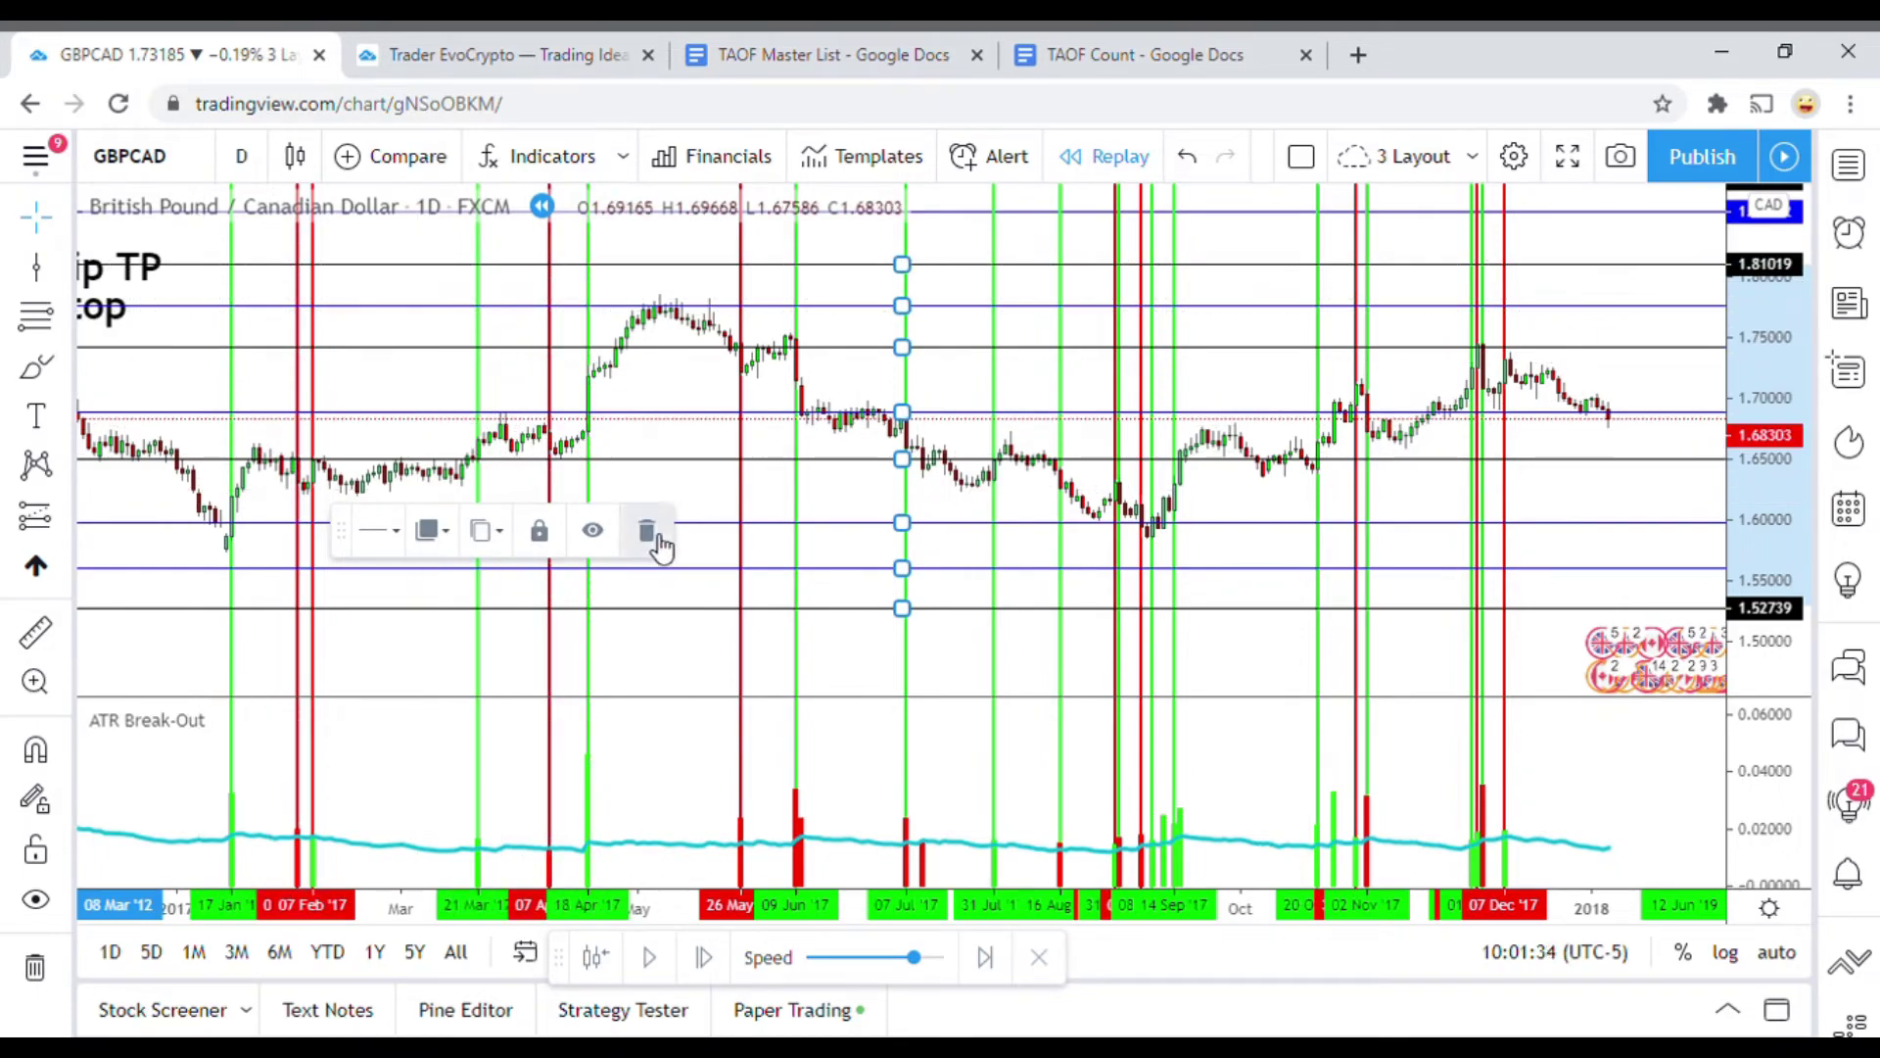
left_click(646, 530)
Compress the price scale and delete the remaining horizontal levels from 1.85332 to 2.09914
left_click_drag(1723, 480, 1724, 558)
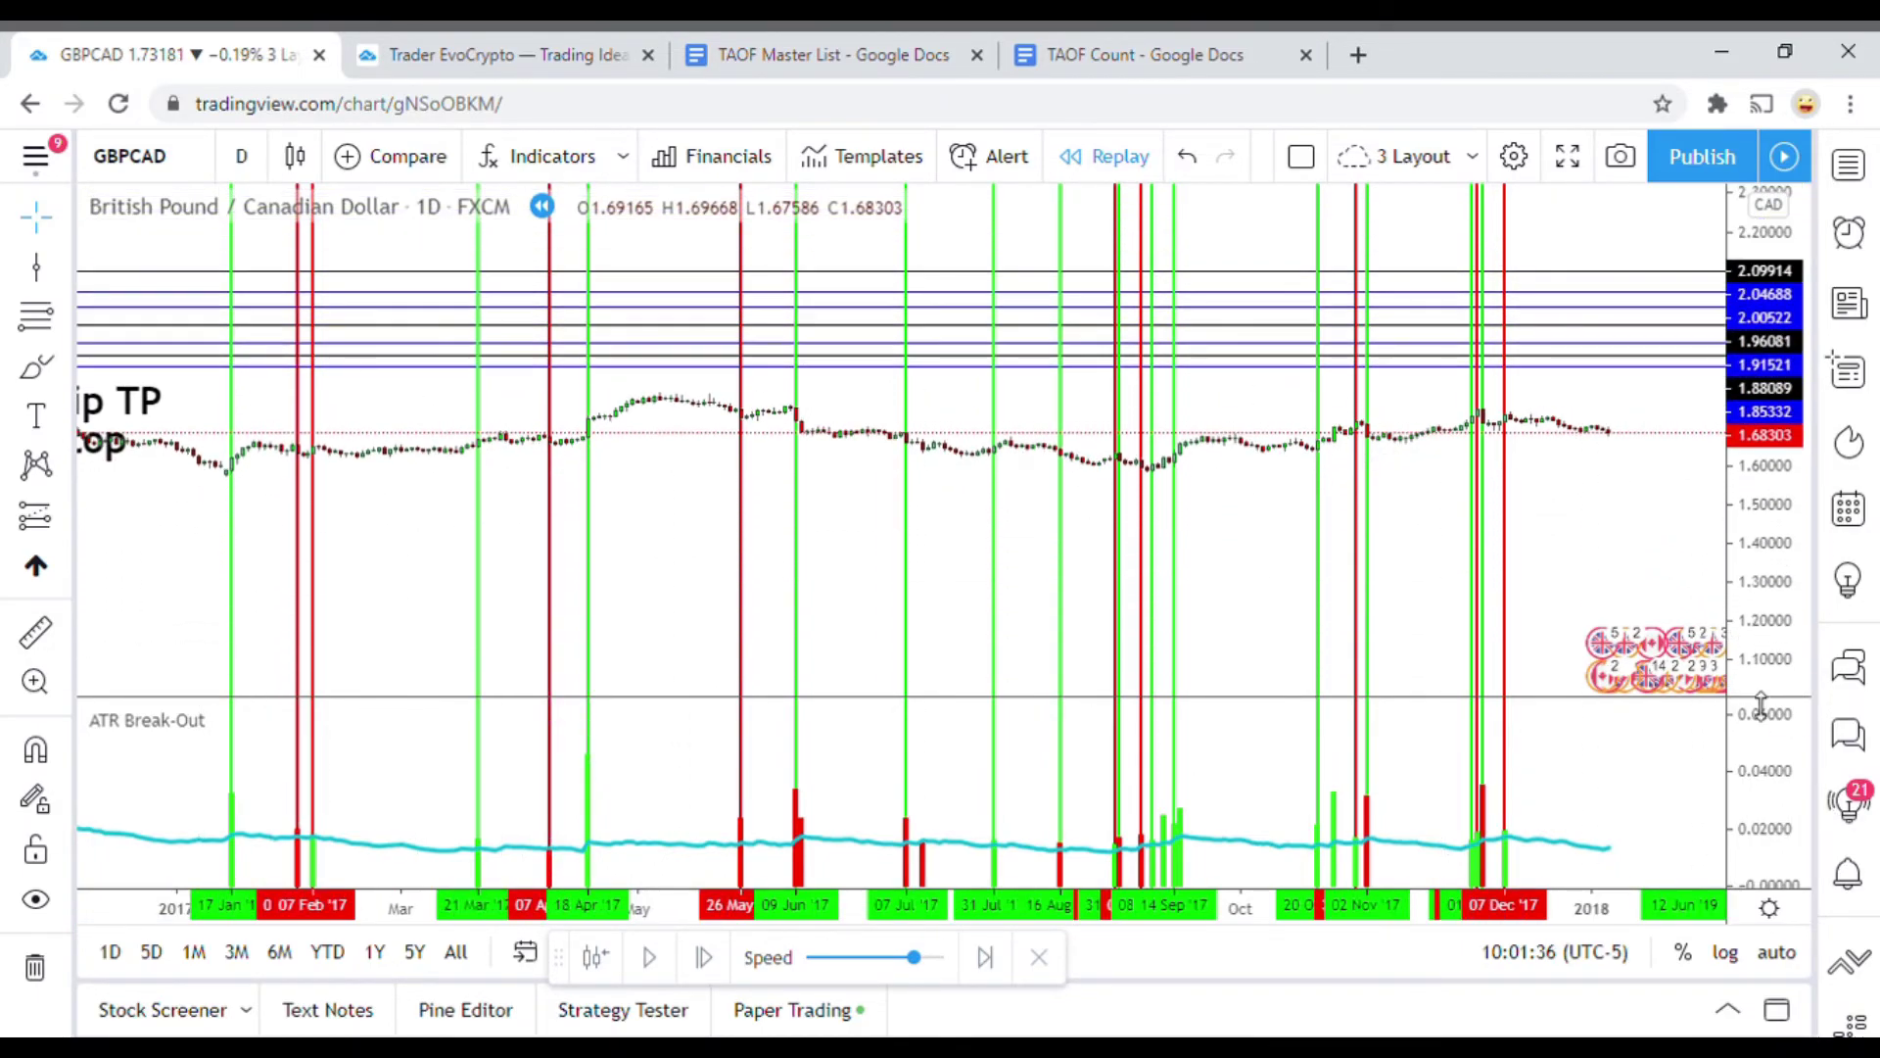
left_click_drag(401, 382, 436, 276)
left_click(646, 530)
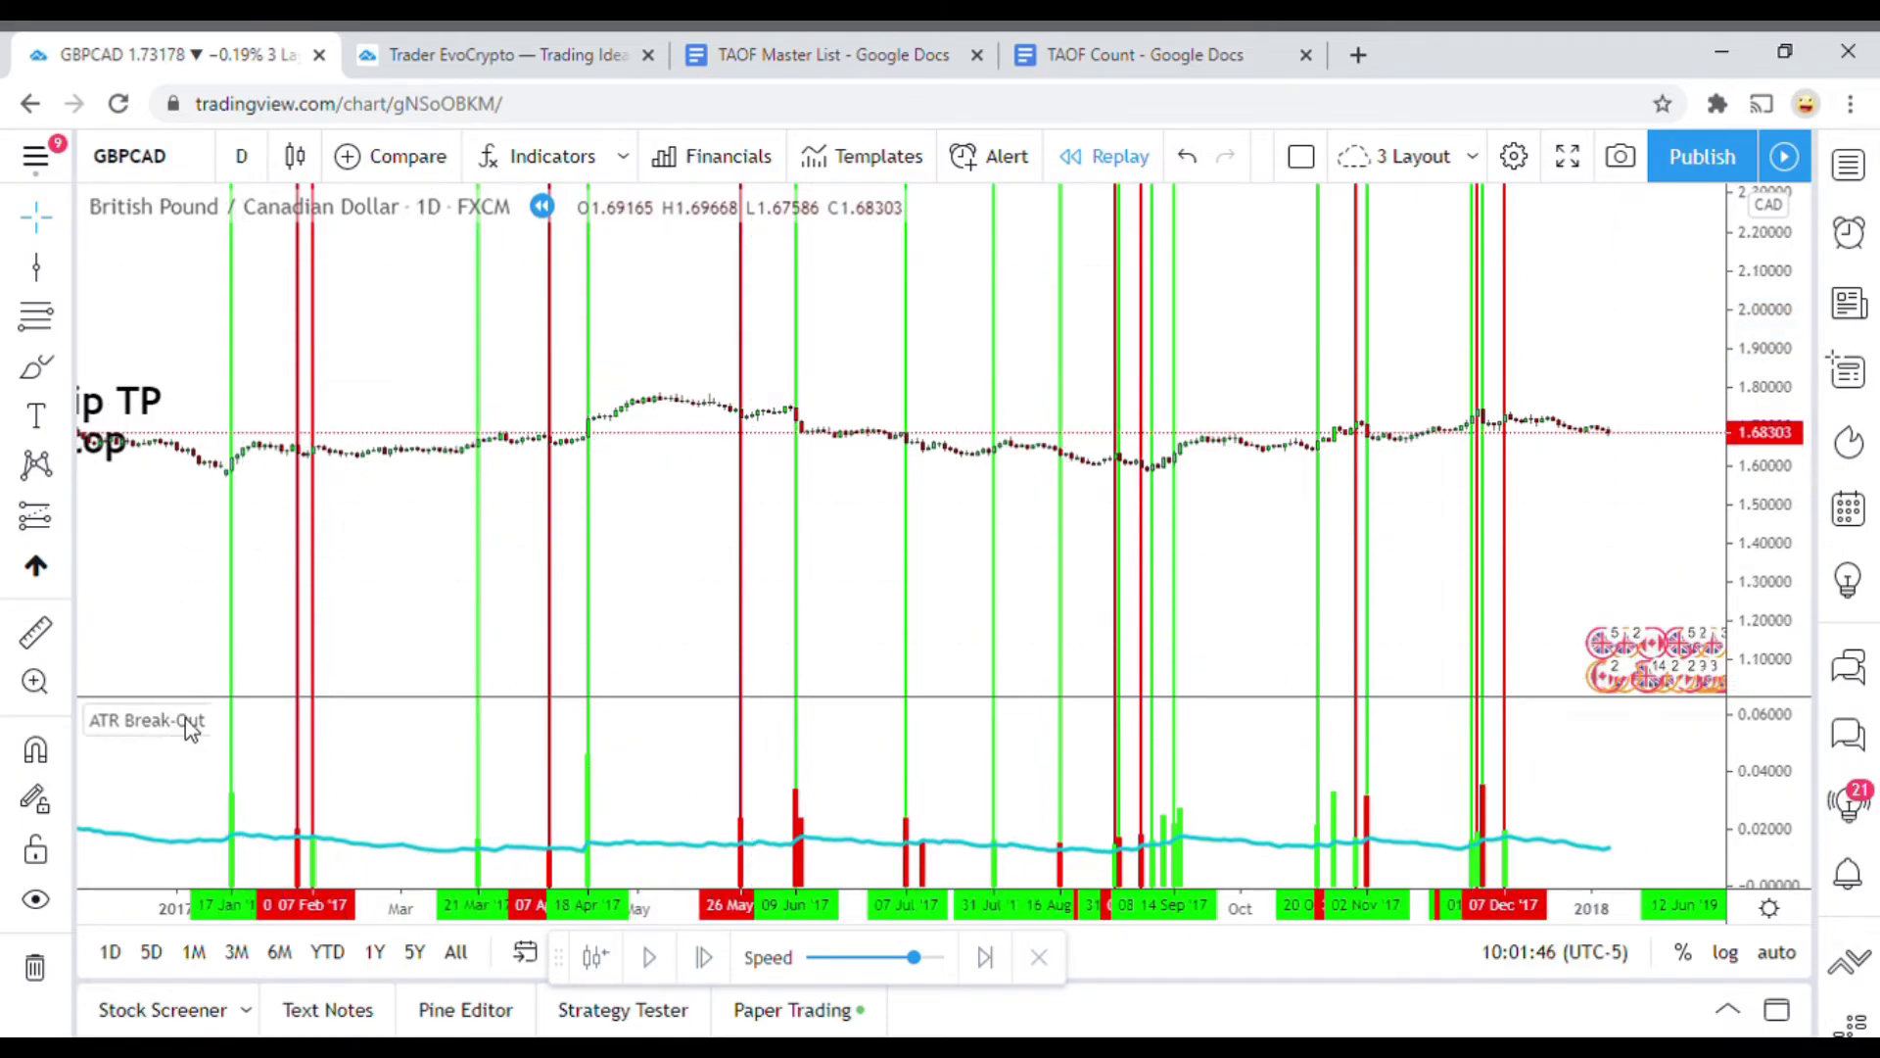
scroll(176, 600, "down", 3)
scroll(368, 635, "up", 2)
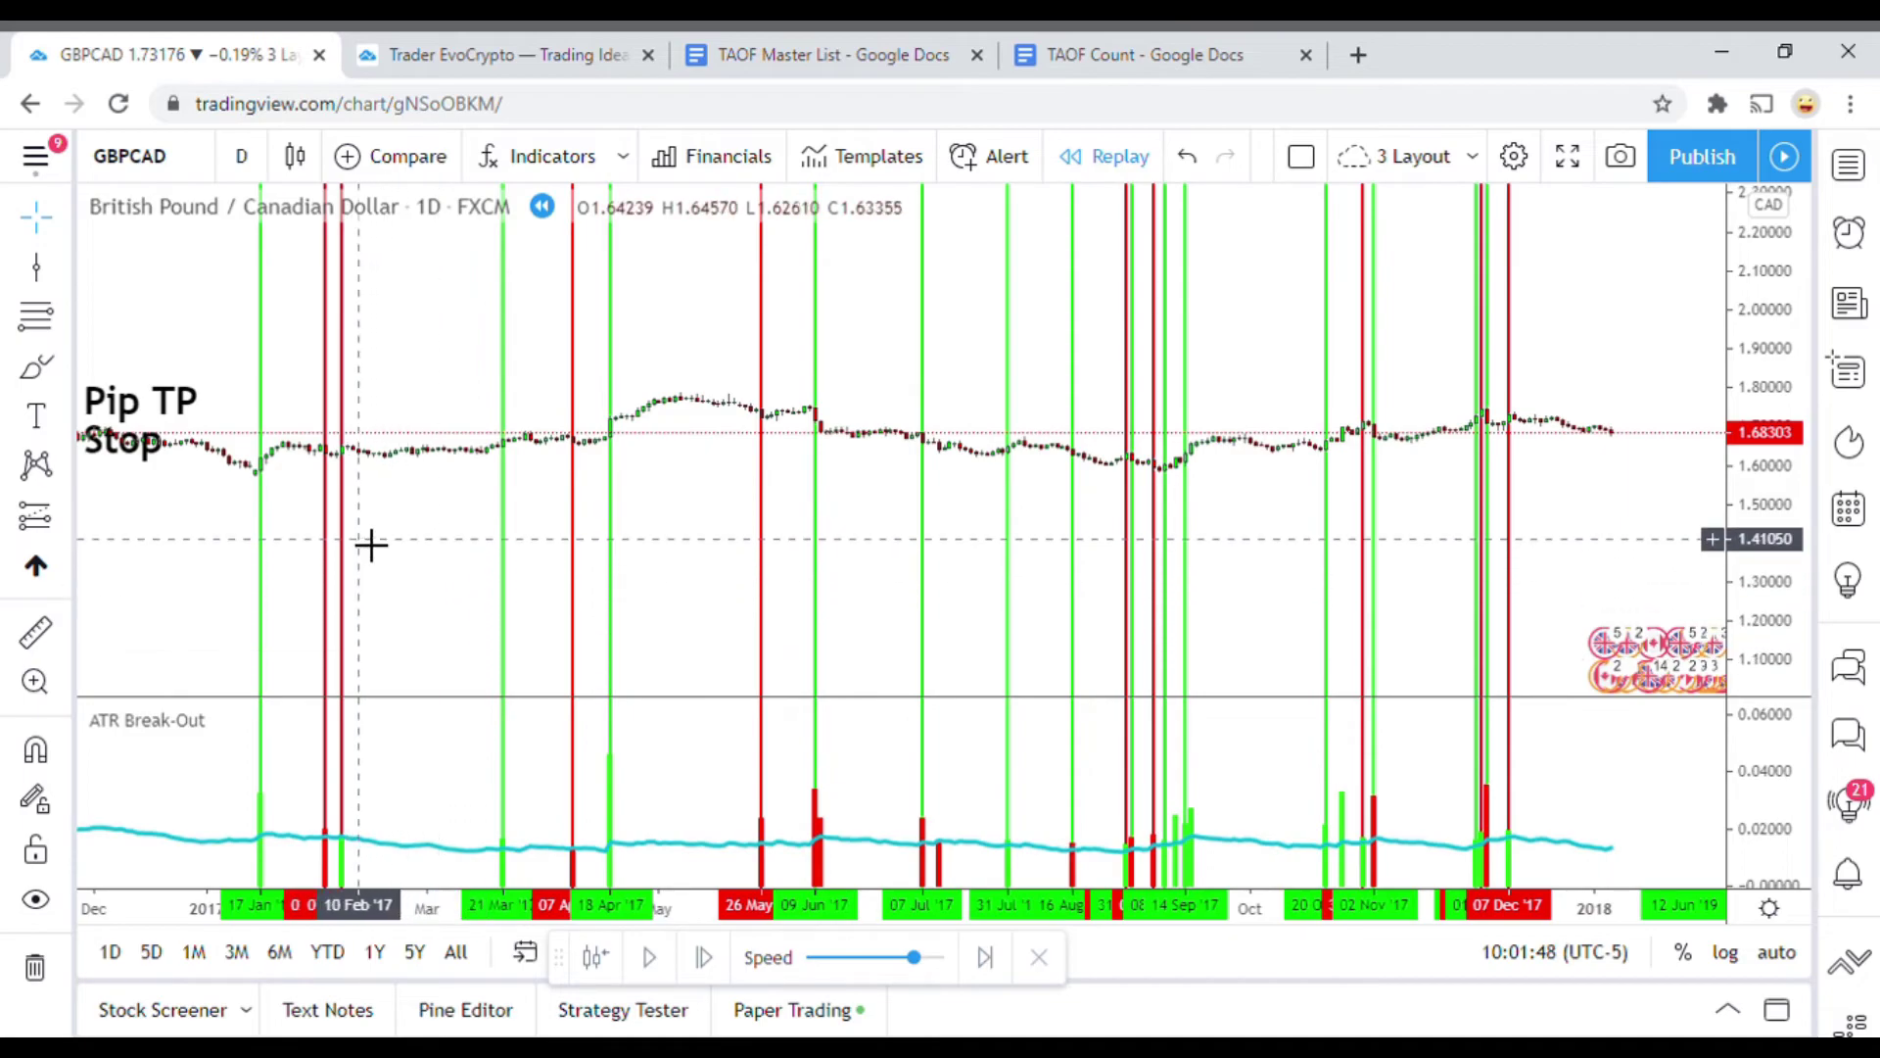